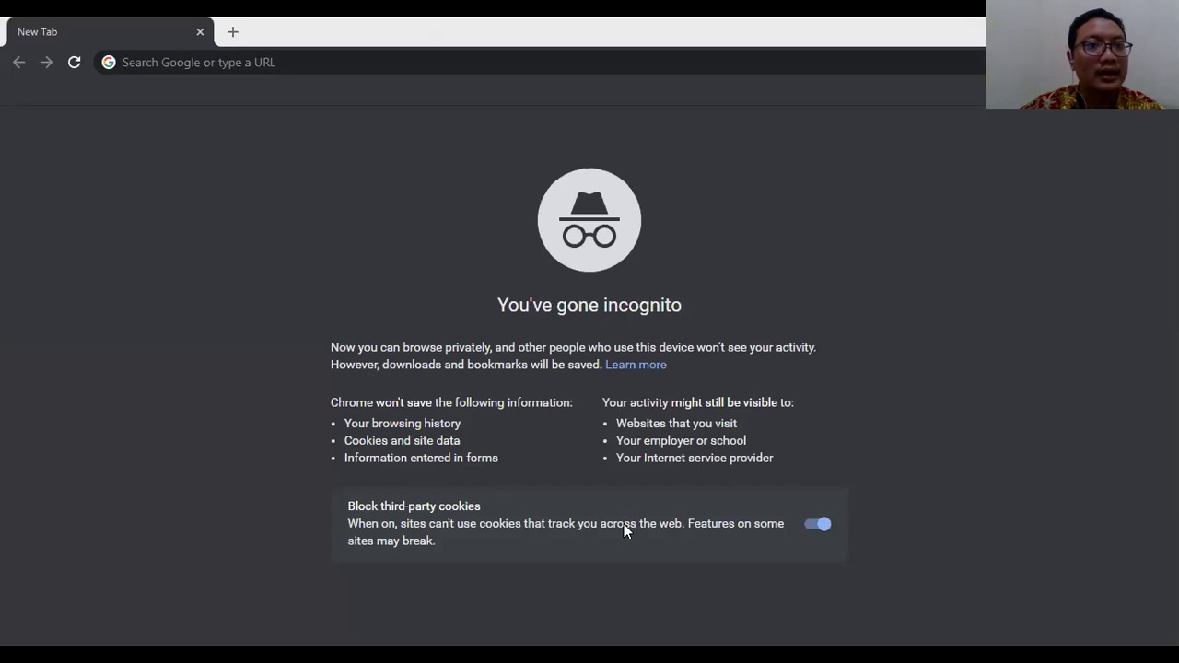
# Open the animaker.com website and accept its cookie notice
pyautogui.click(331, 59)
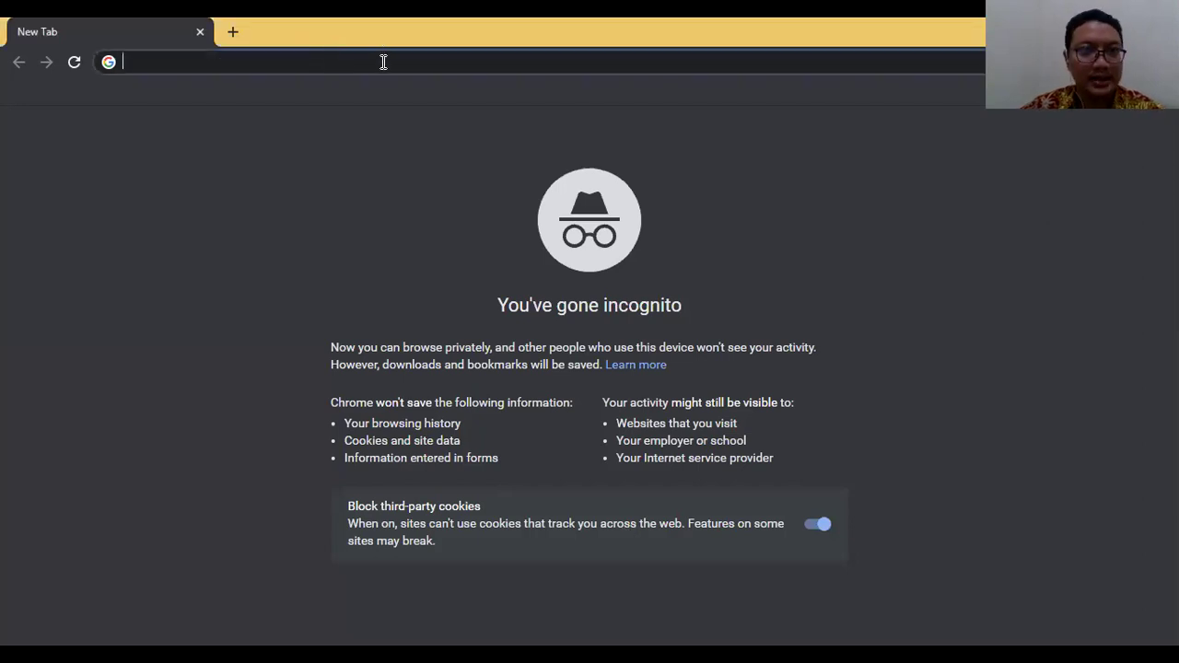
pyautogui.write('animaker.co')
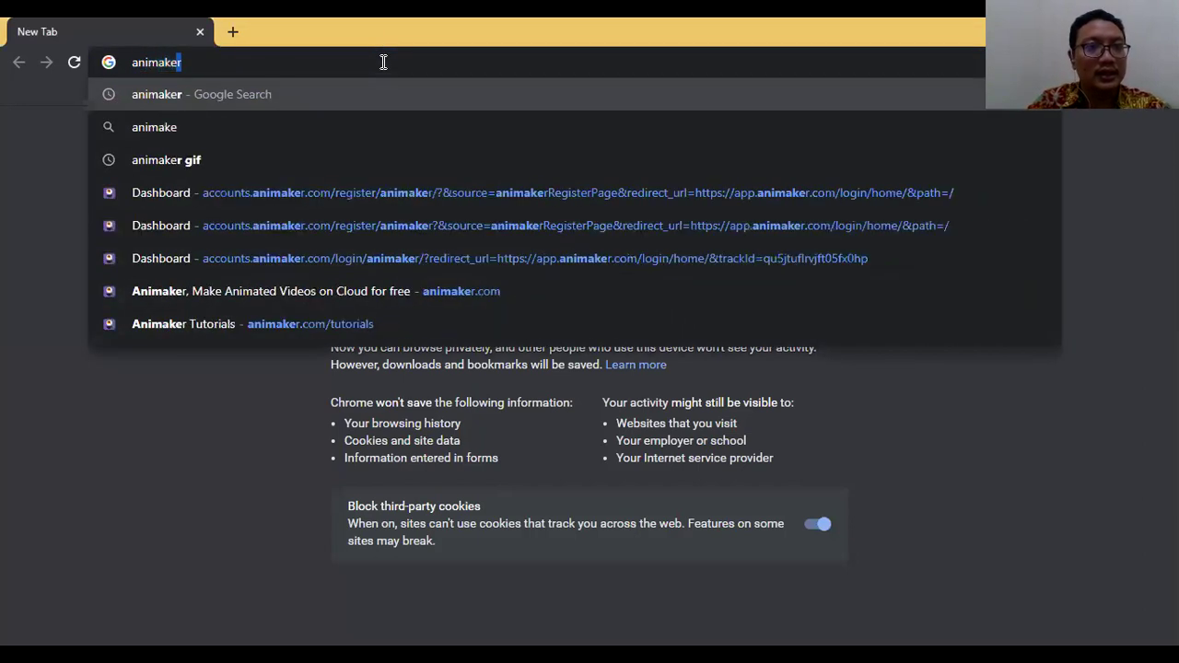
pyautogui.write('m')
pyautogui.press('Return')
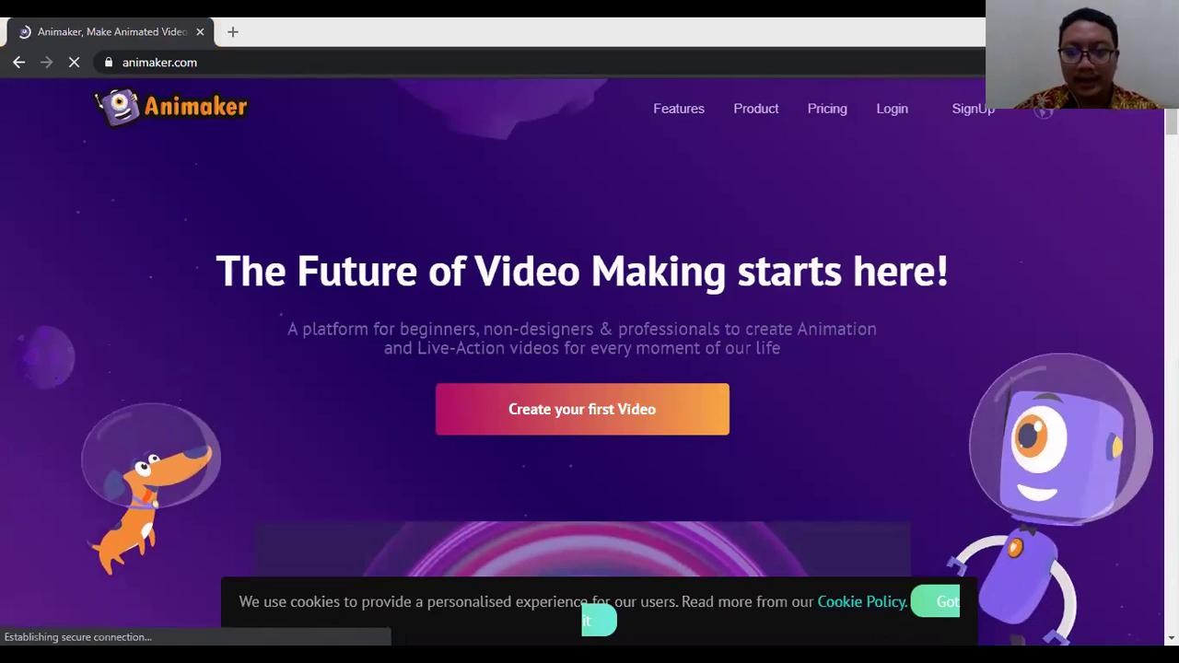
pyautogui.click(948, 603)
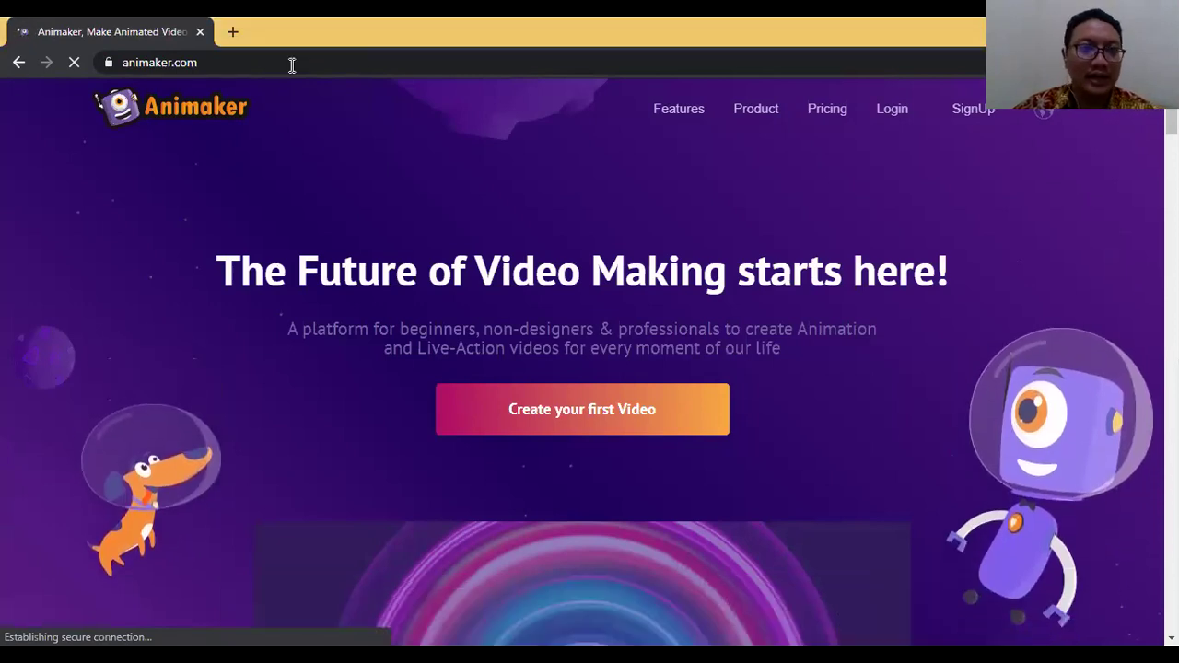
pyautogui.click(231, 60)
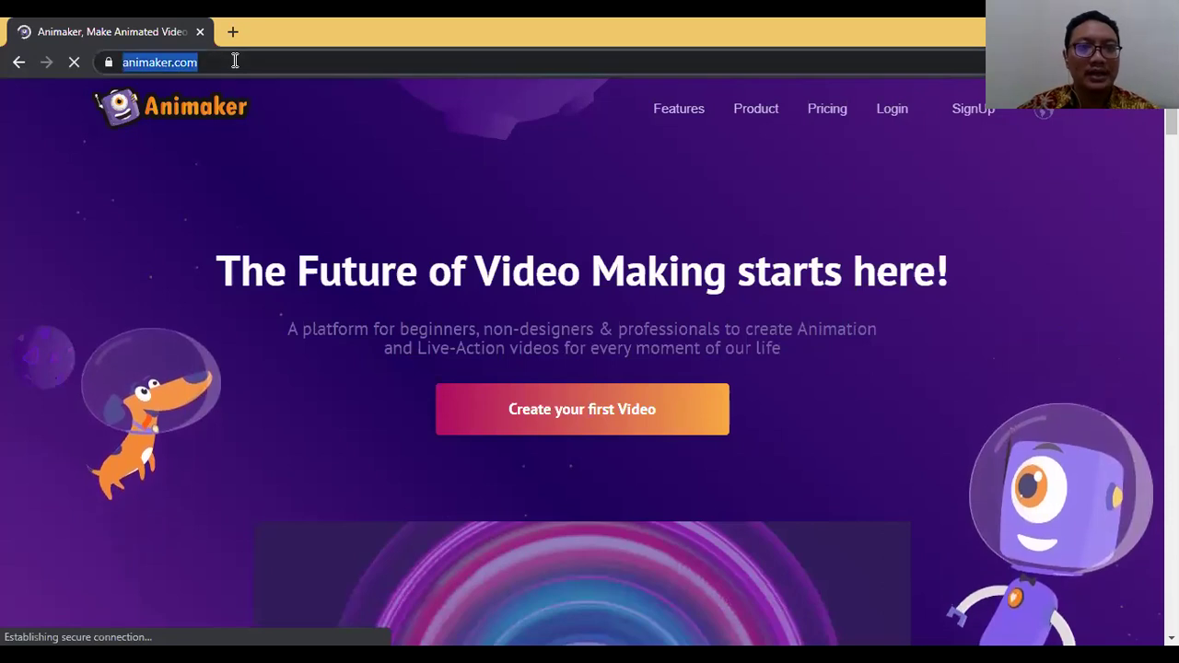
pyautogui.click(252, 66)
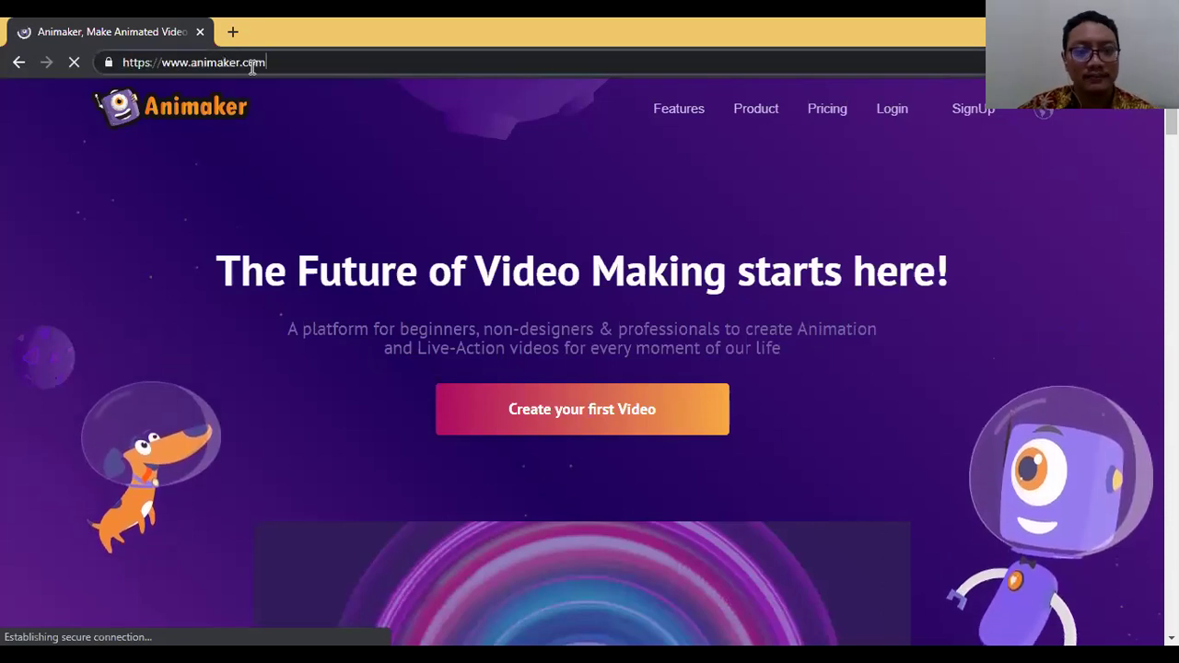
pyautogui.click(605, 631)
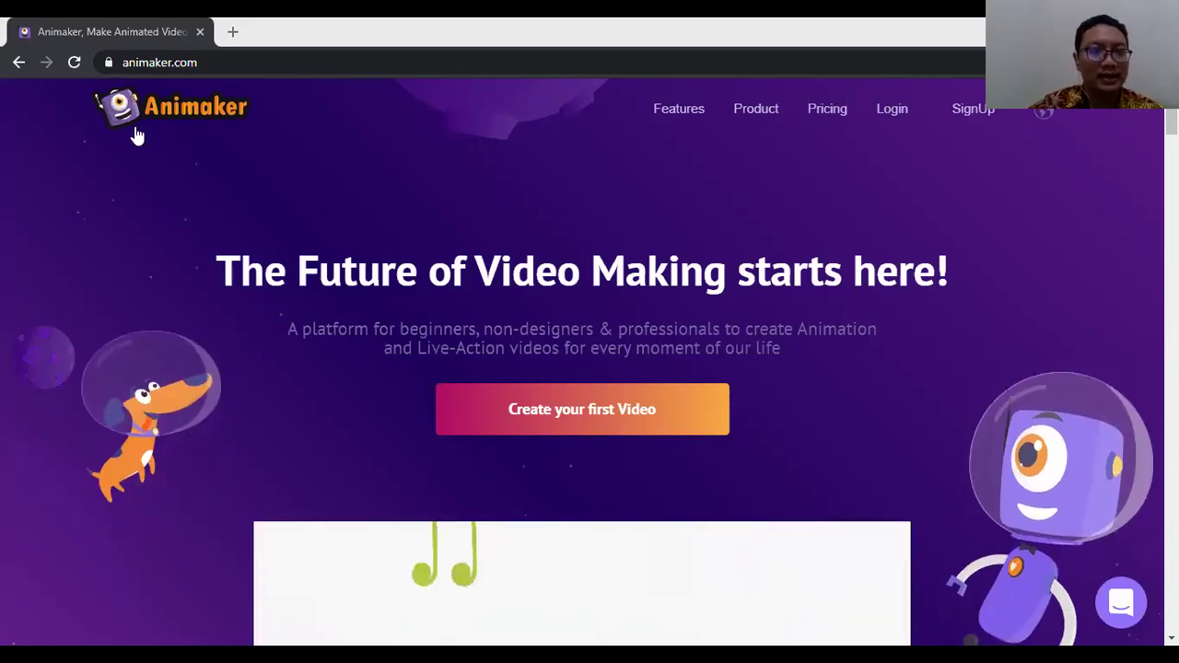
# Start an Animaker sign-up with a Google account and close the Google login page
pyautogui.click(970, 113)
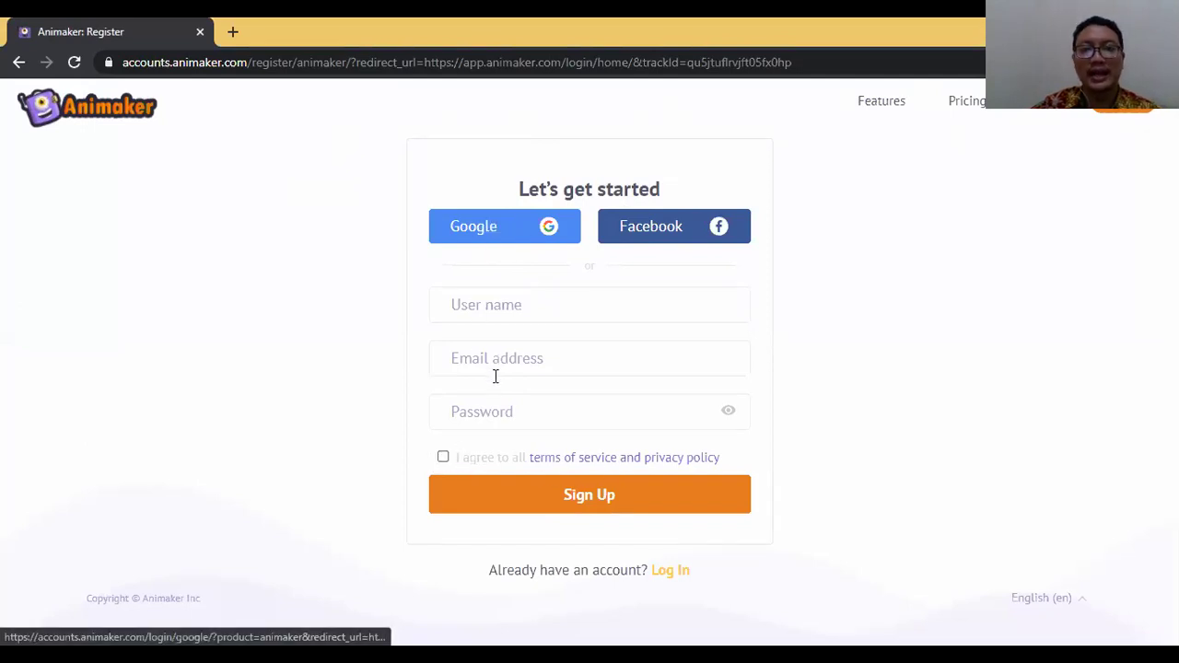
pyautogui.click(526, 230)
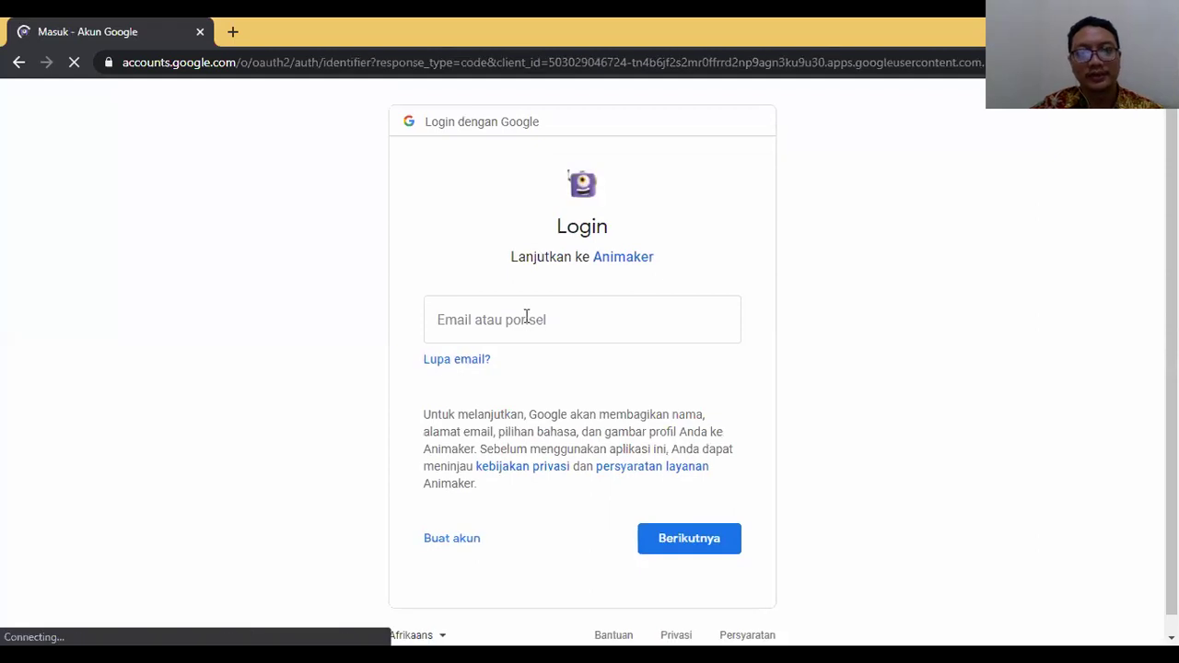
pyautogui.click(527, 316)
pyautogui.moveTo(934, 291); pyautogui.dragTo(798, 296)
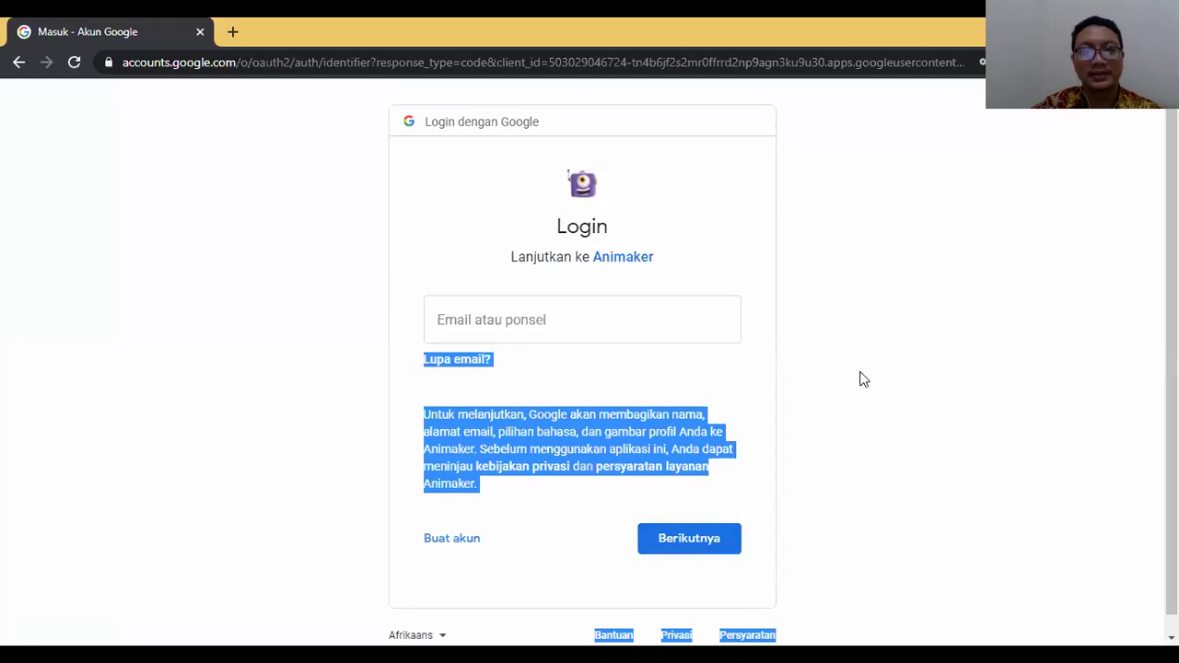
pyautogui.click(148, 267)
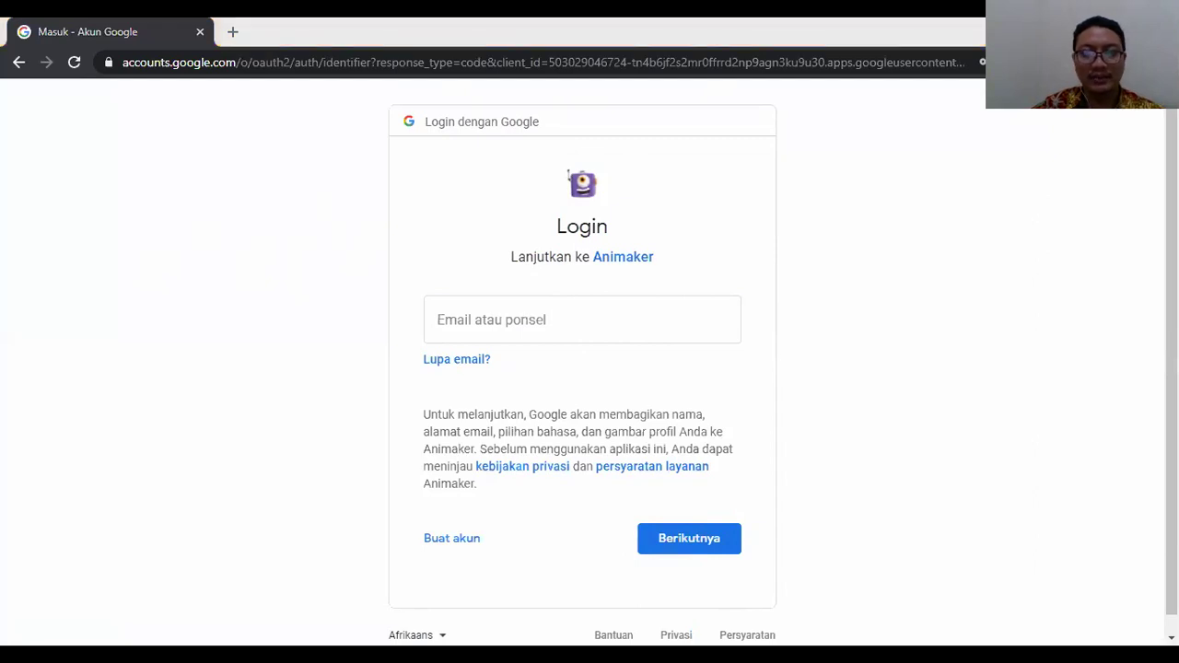
pyautogui.click(200, 31)
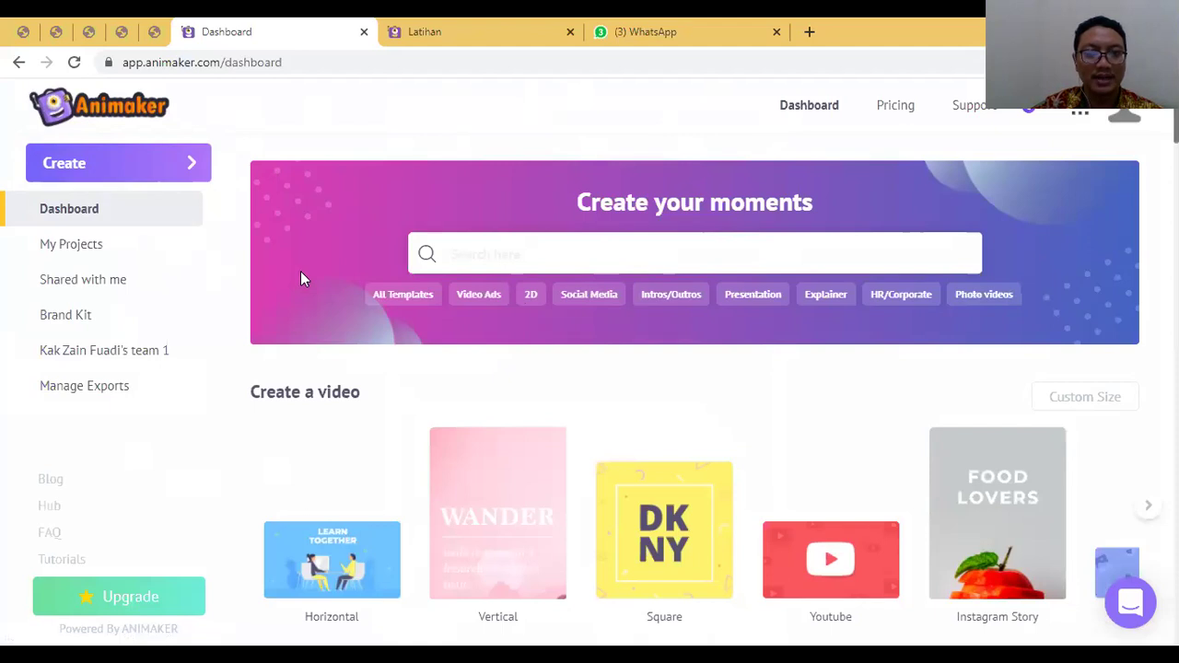
# Look over the Animaker dashboard, view My Characters in the Latihan project, and return to the dashboard
pyautogui.scroll(-8, 295, 271)
pyautogui.scroll(8, 675, 394)
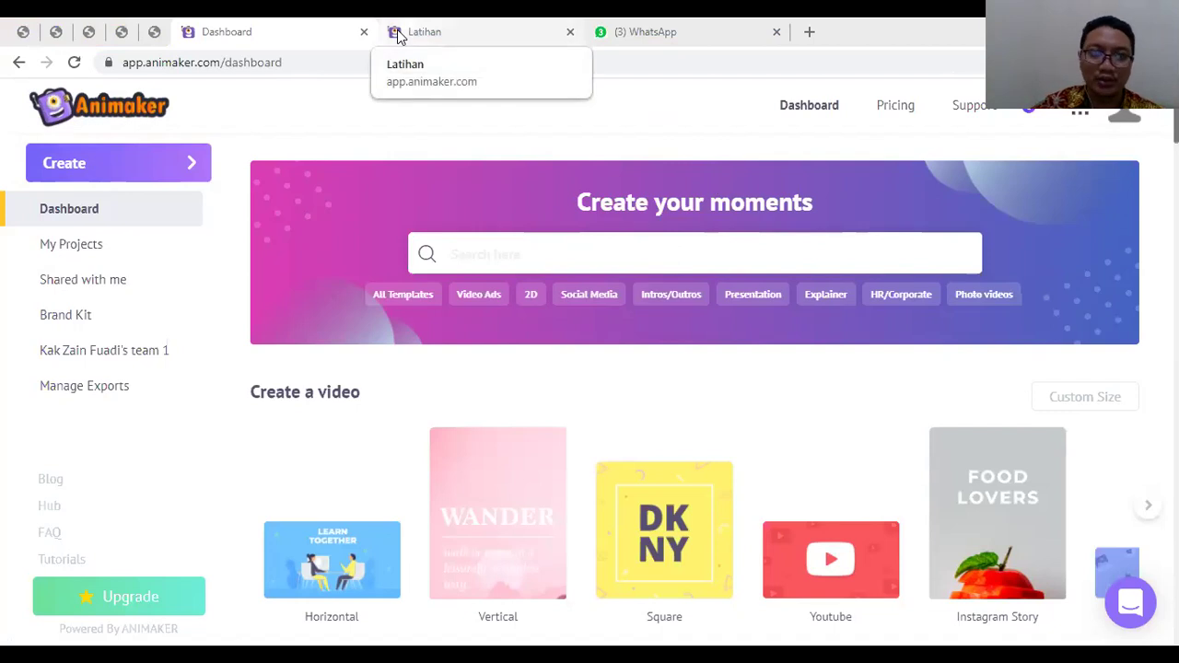
pyautogui.click(452, 28)
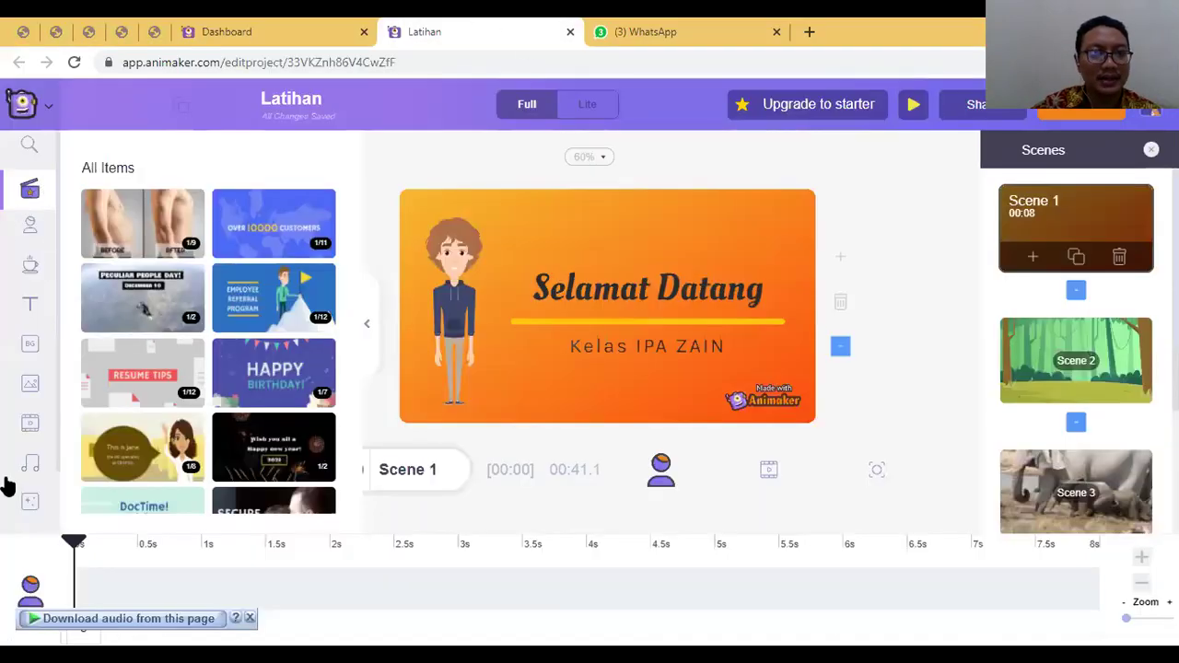
pyautogui.click(35, 230)
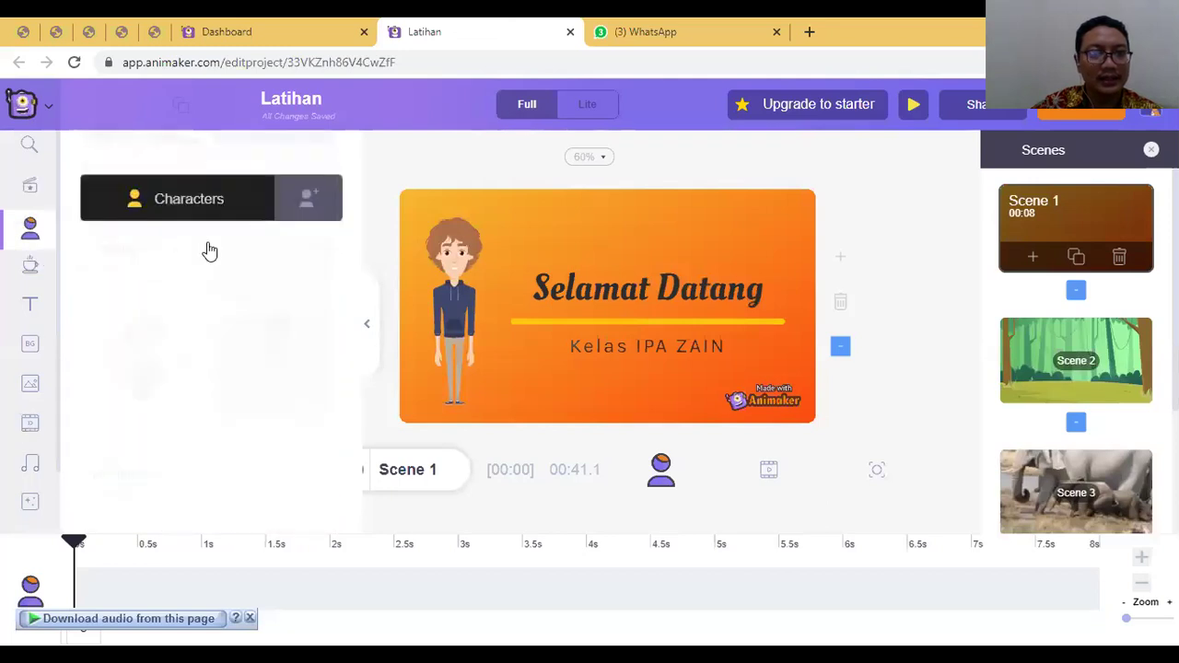
pyautogui.click(318, 193)
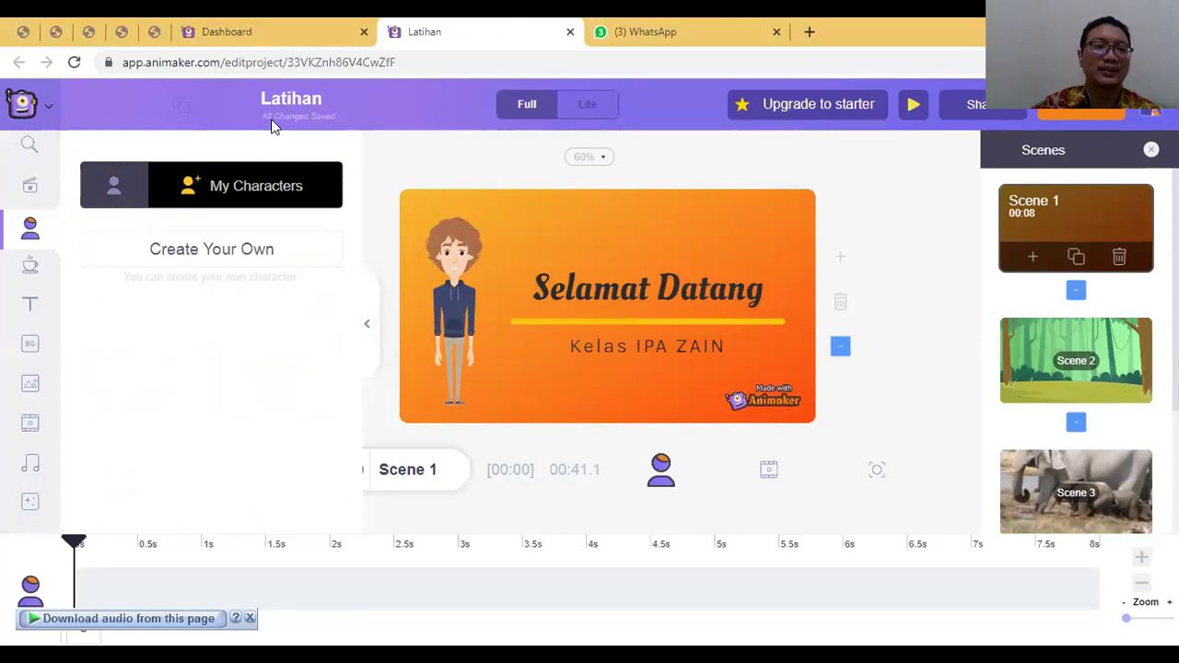
pyautogui.click(273, 24)
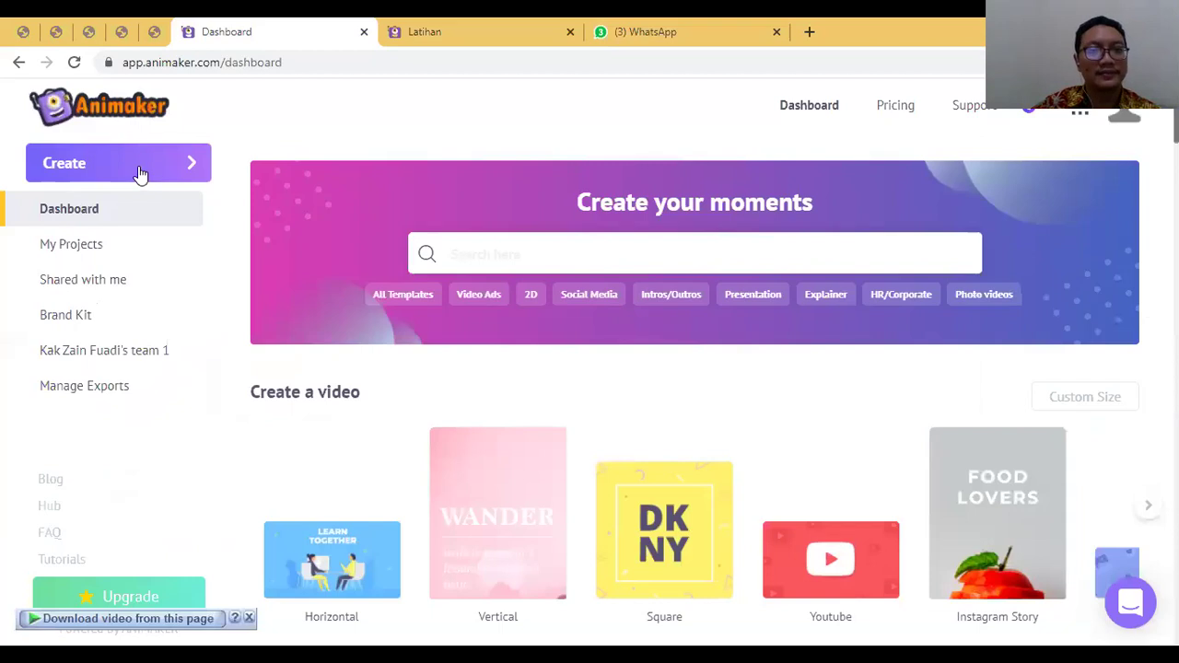
pyautogui.click(140, 173)
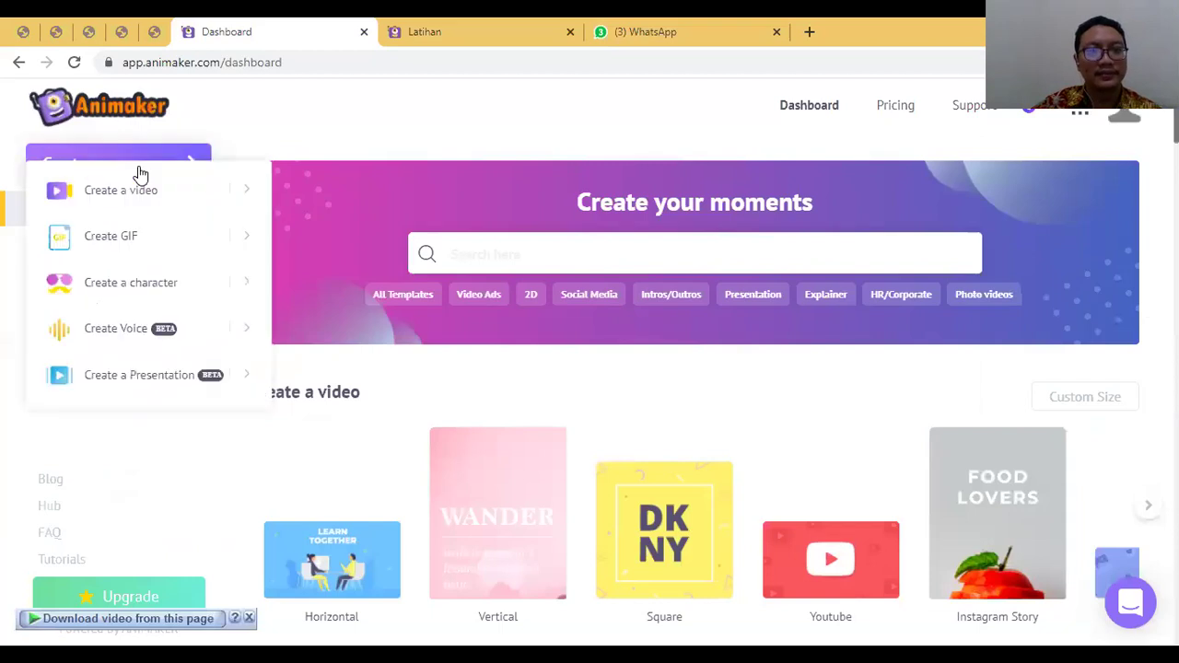
pyautogui.click(162, 293)
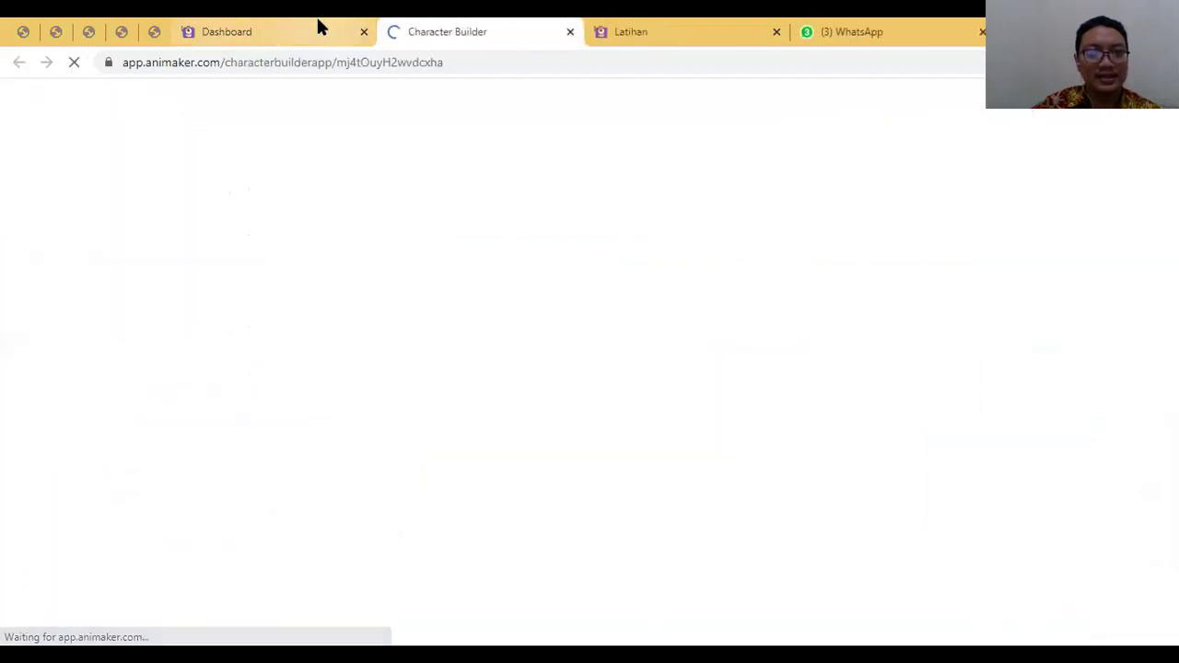
pyautogui.click(569, 32)
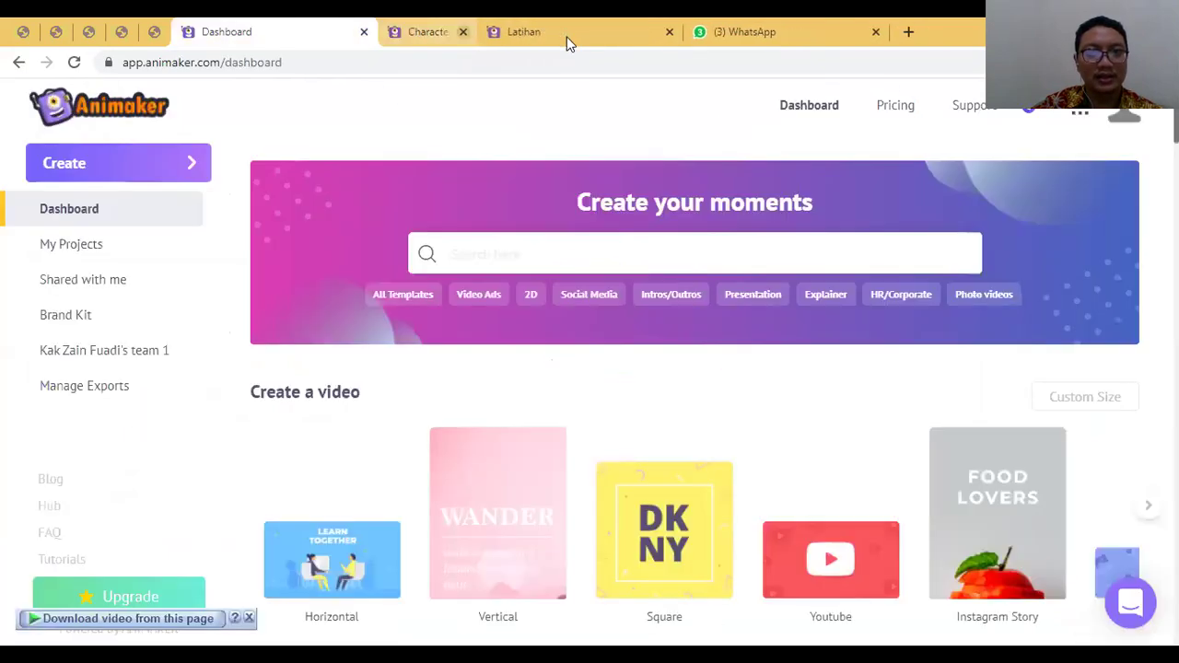
# Create a new male character based on the brown-haired man in a light blue shirt and dark tie
pyautogui.click(142, 168)
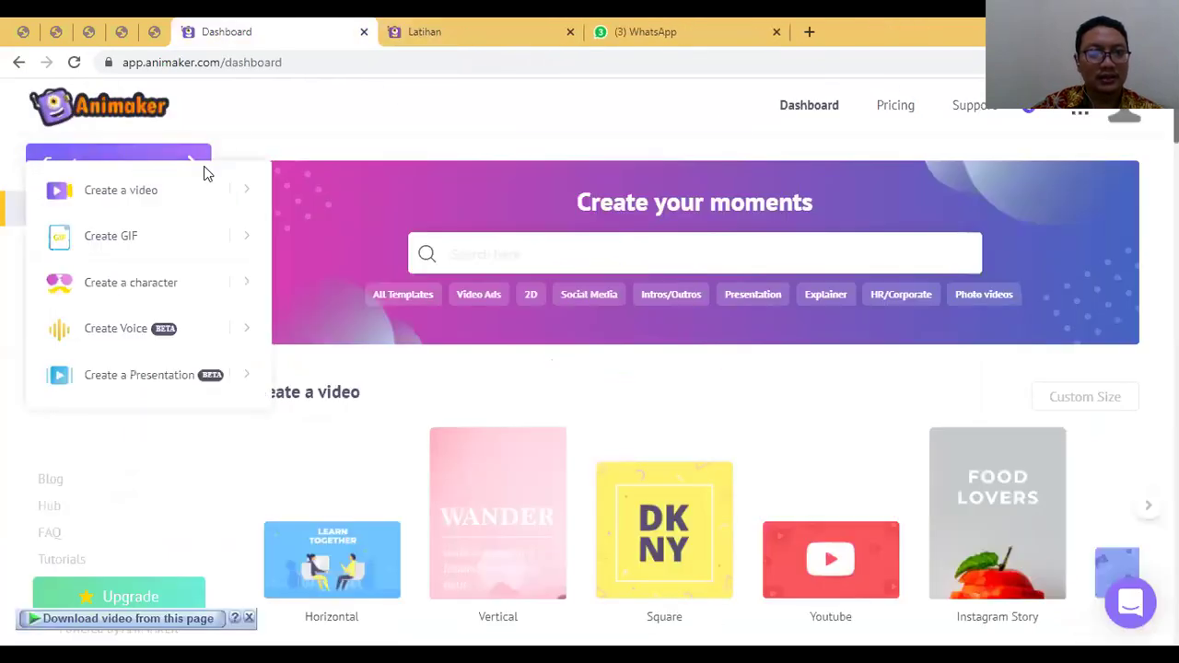
pyautogui.click(185, 288)
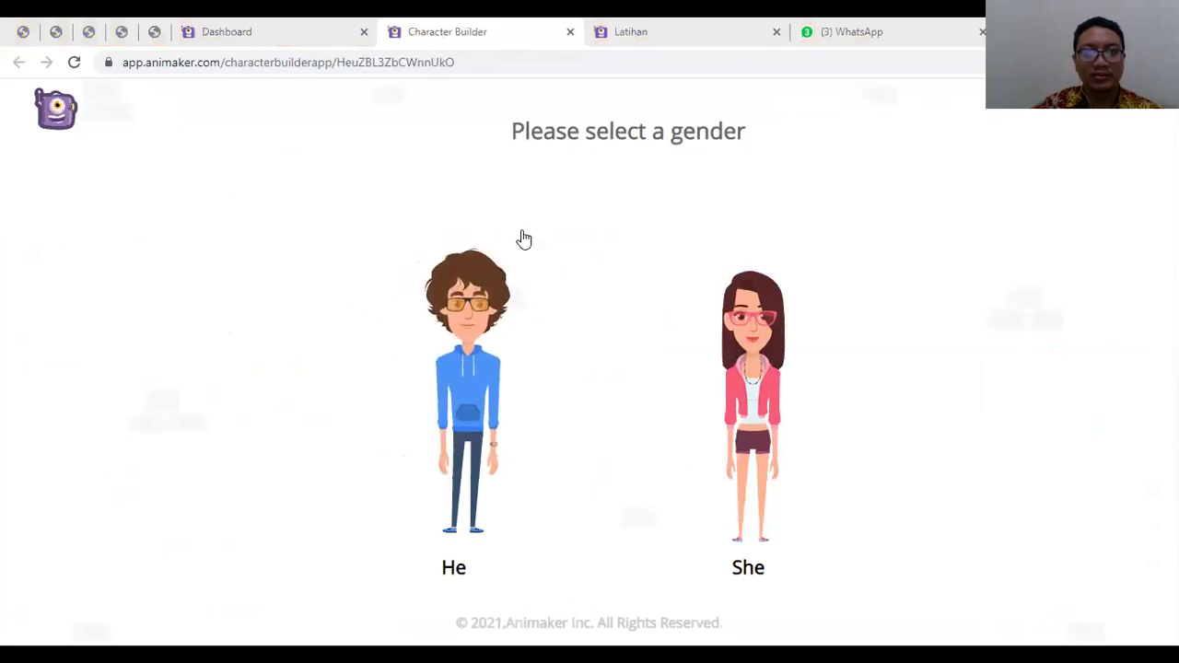
pyautogui.click(473, 368)
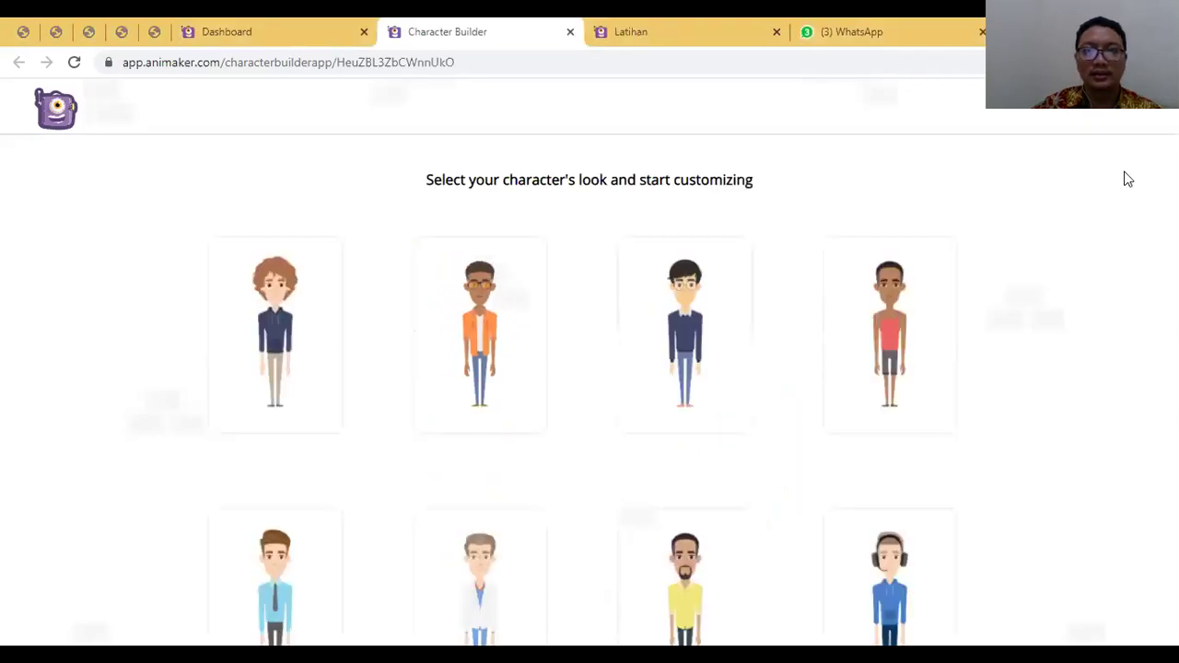
pyautogui.scroll(-4, 289, 321)
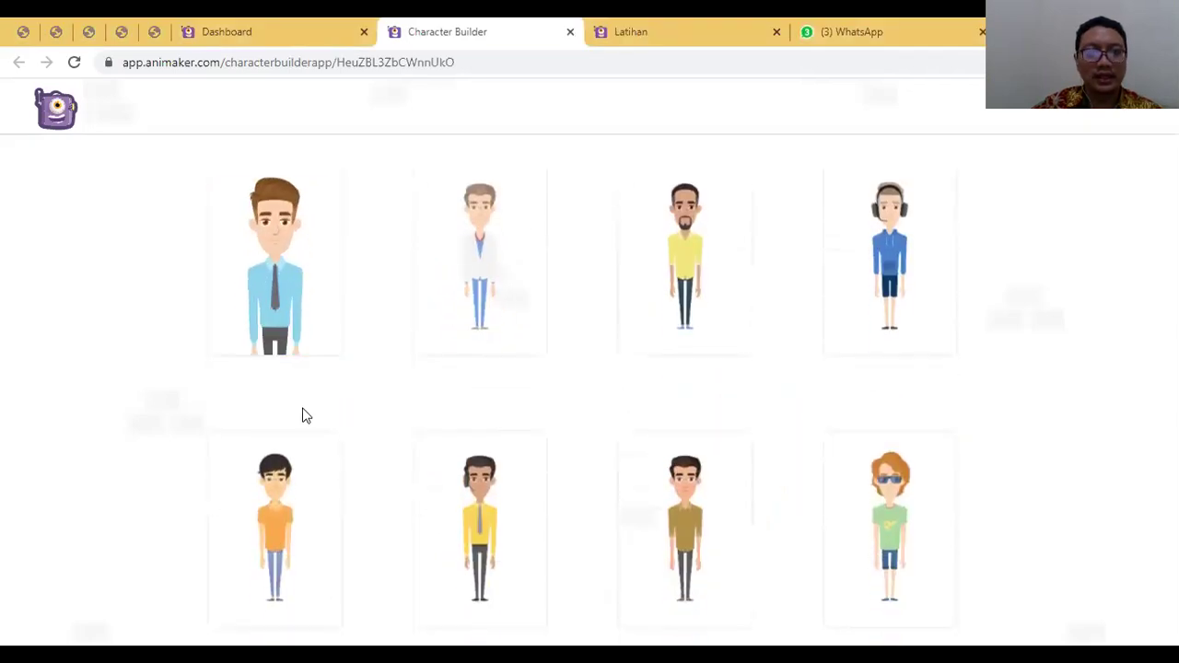
pyautogui.scroll(4, 776, 338)
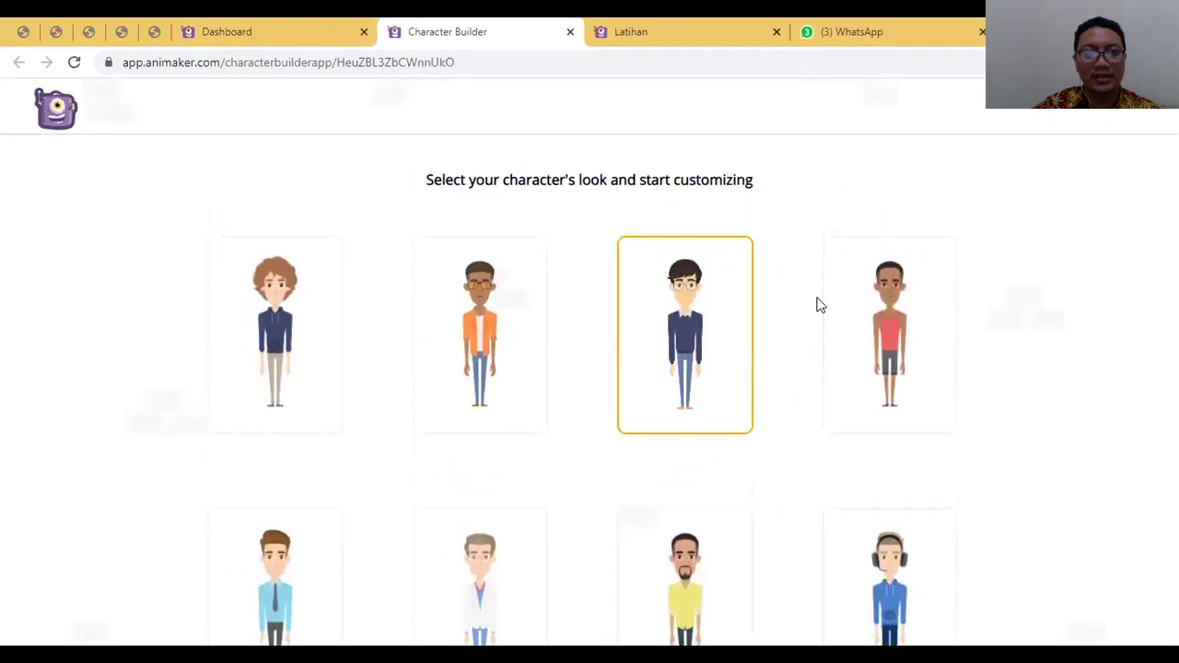
pyautogui.scroll(-1, 673, 419)
pyautogui.scroll(-3, 673, 419)
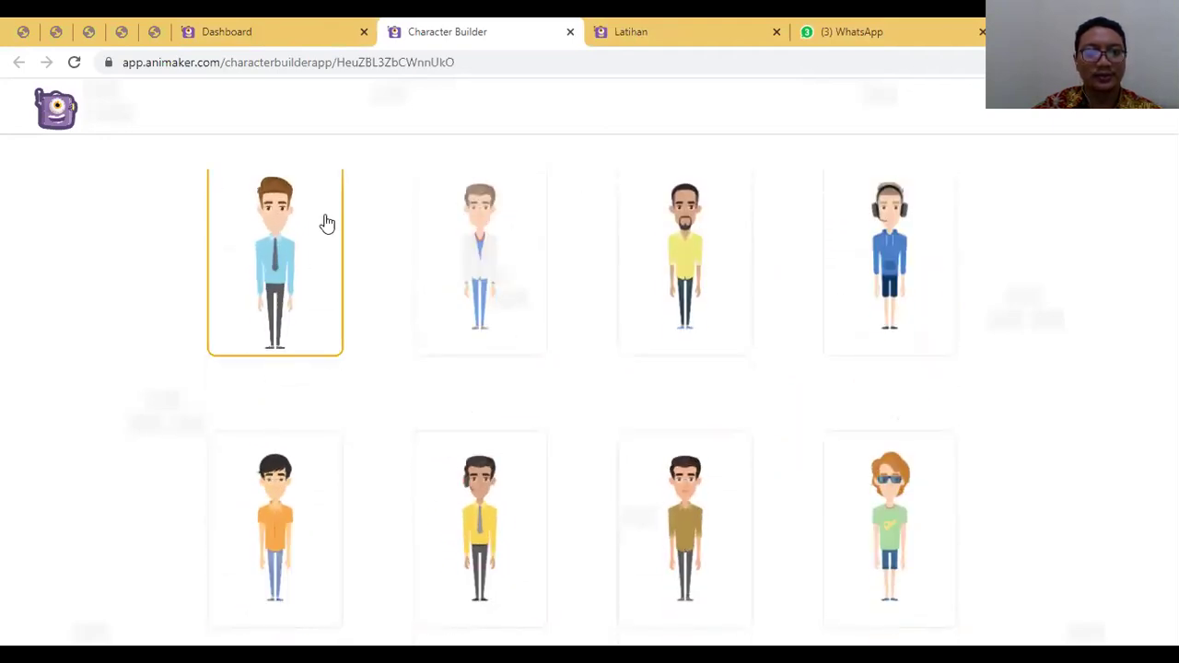
pyautogui.click(290, 230)
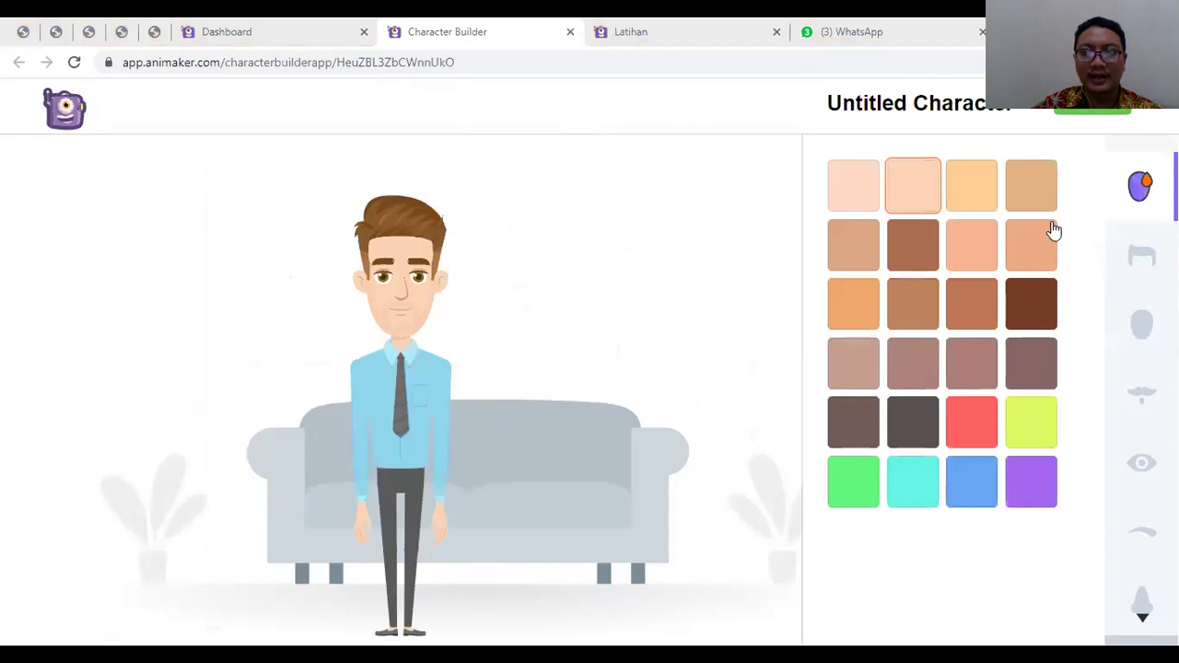
# Try a dark brown skin tone on the character, and set it to the light orange tone instead
pyautogui.click(1031, 304)
pyautogui.click(1140, 261)
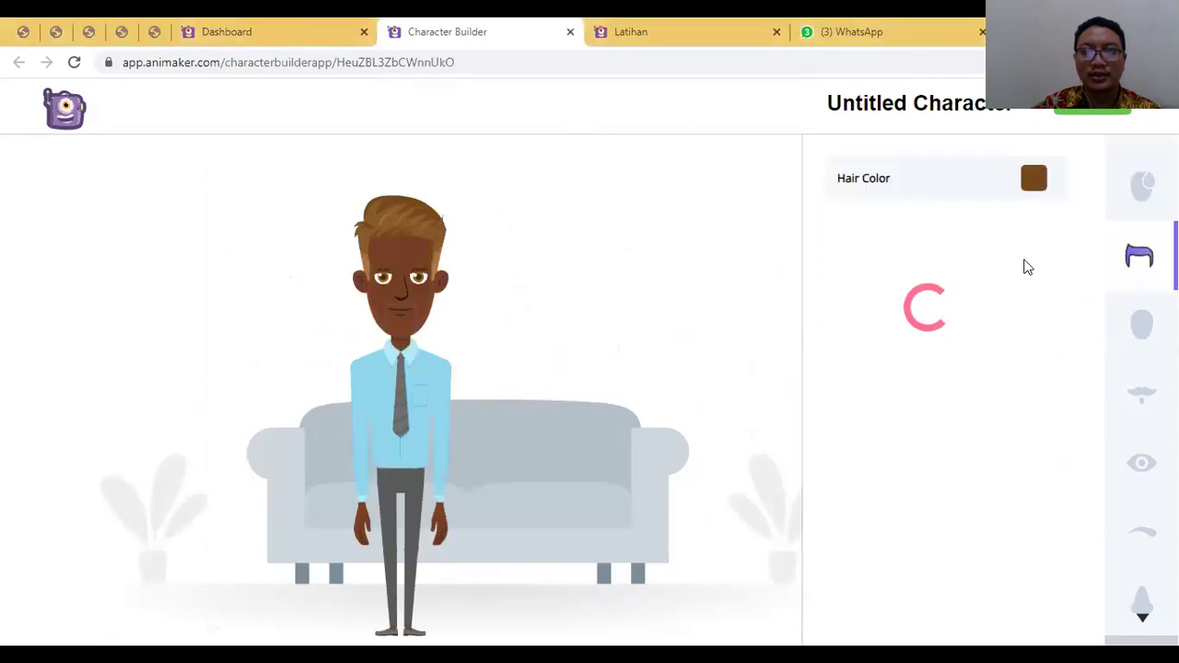
pyautogui.click(1136, 188)
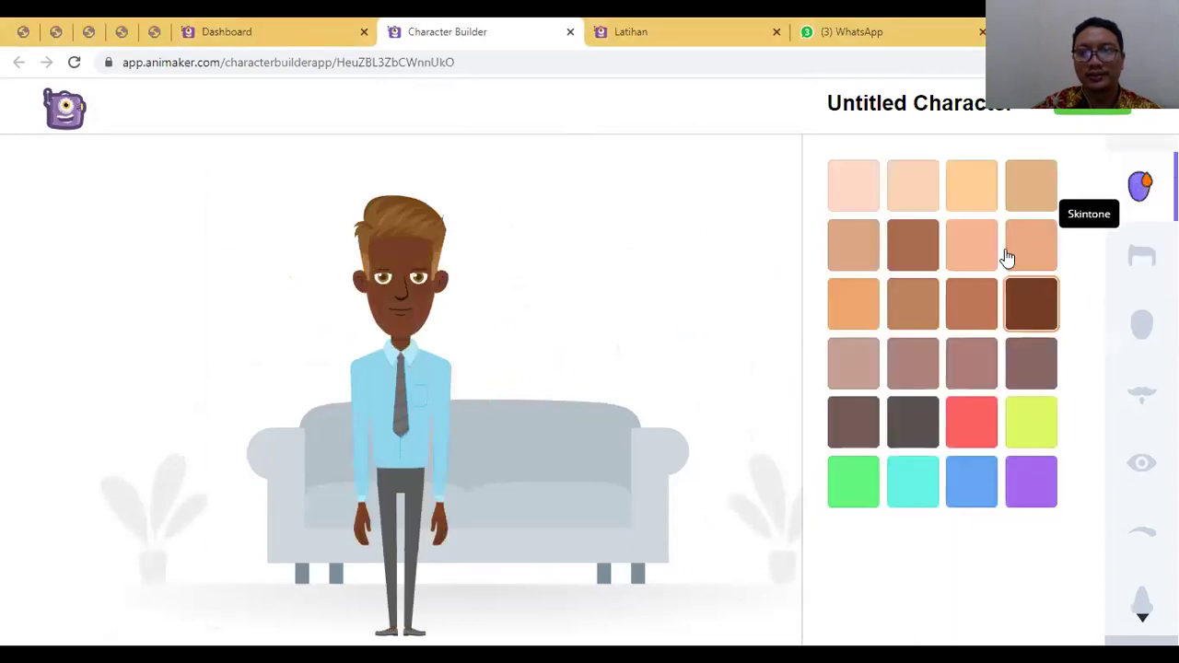
pyautogui.click(978, 198)
# Dress the character in the open navy jacket with the blue shirt and recolor the jacket golden yellow
pyautogui.click(1140, 324)
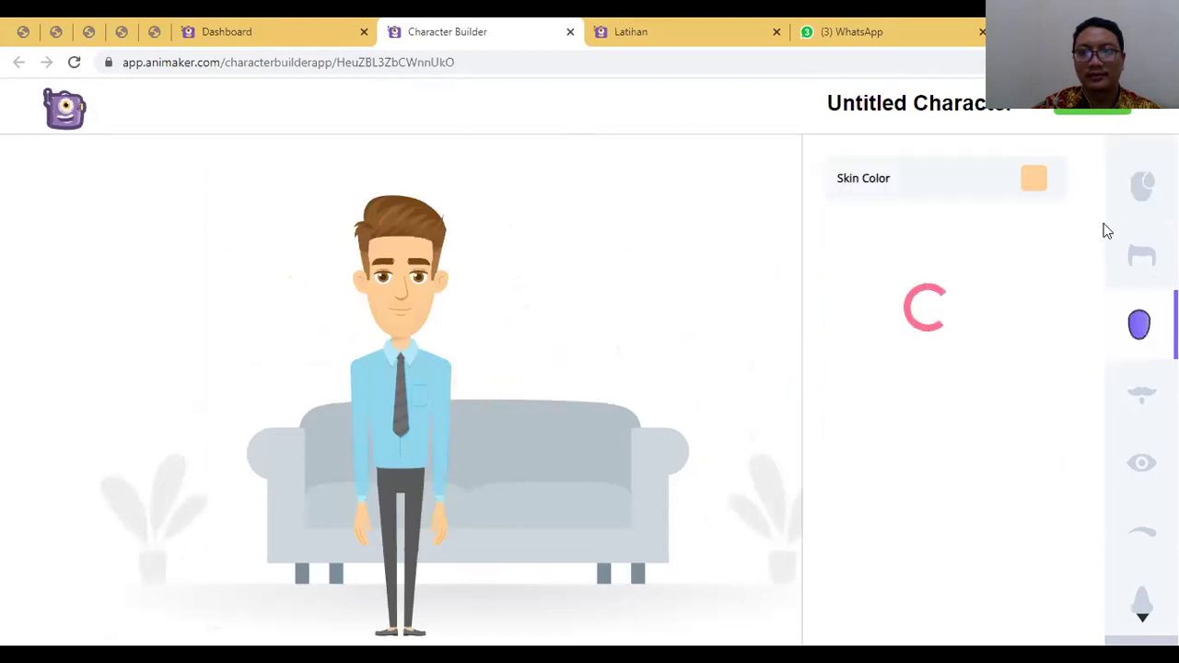
pyautogui.scroll(-3, 1142, 534)
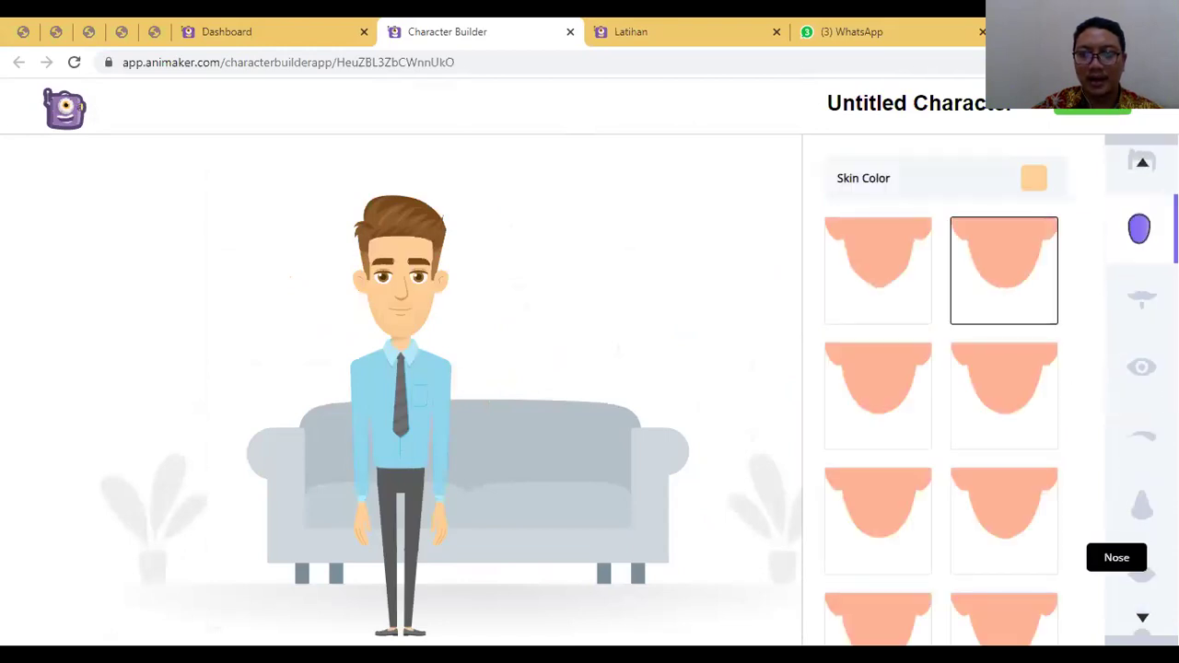
pyautogui.scroll(-1, 1087, 408)
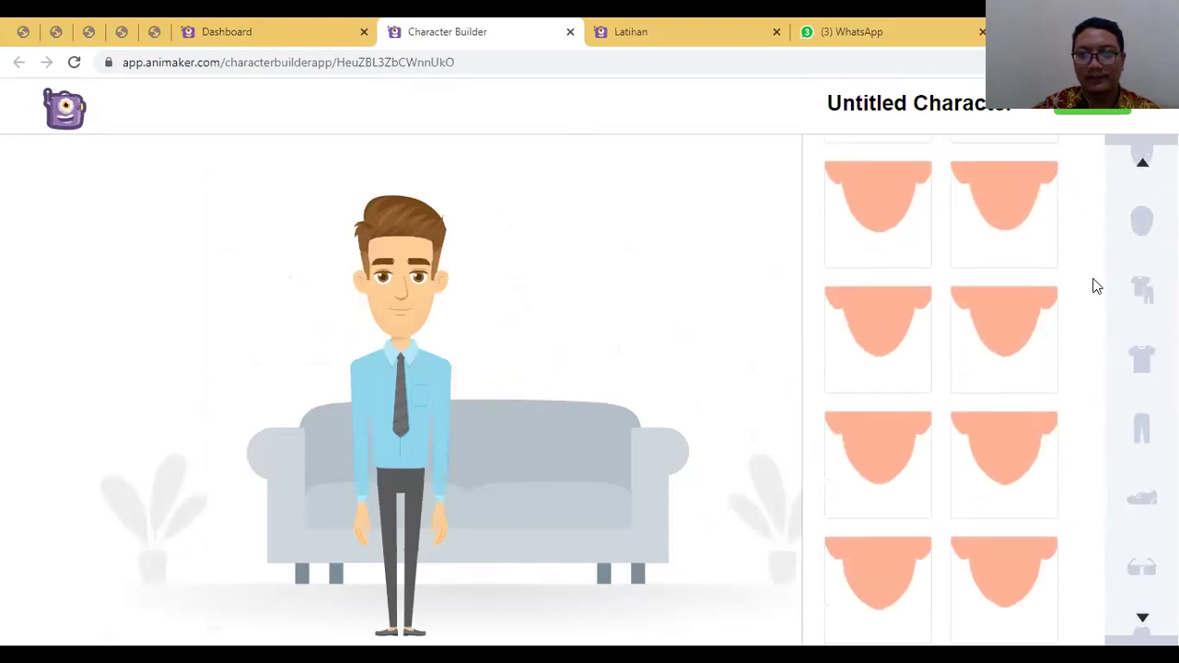
pyautogui.click(1139, 359)
pyautogui.click(1007, 260)
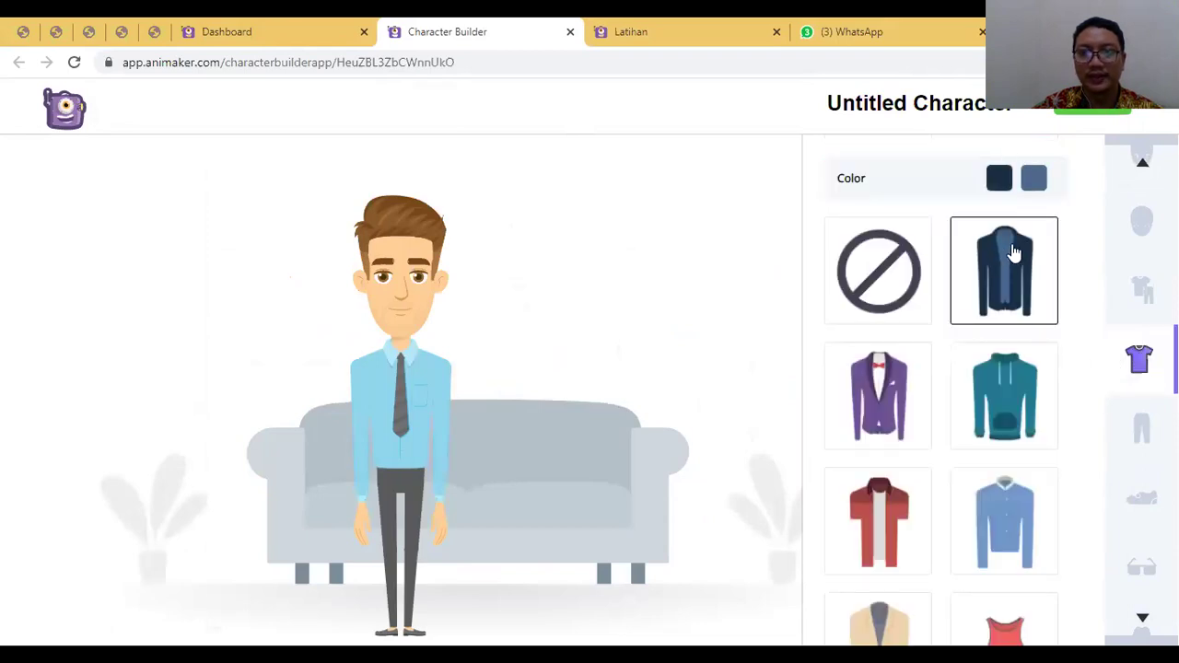
pyautogui.click(999, 178)
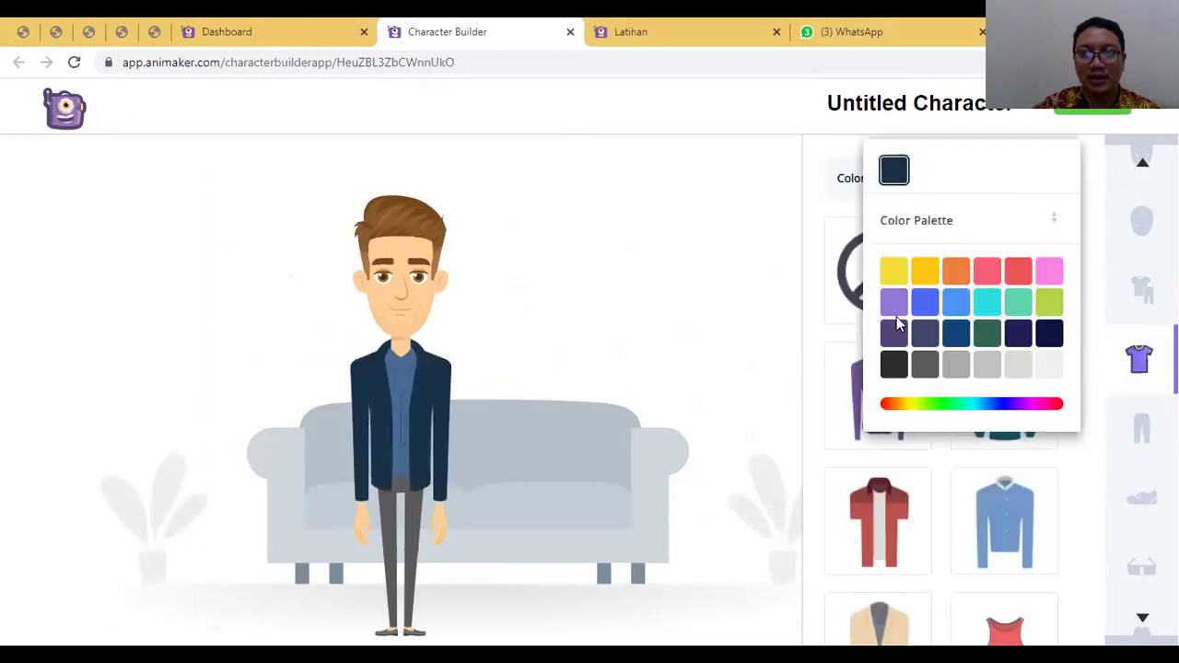
pyautogui.click(924, 270)
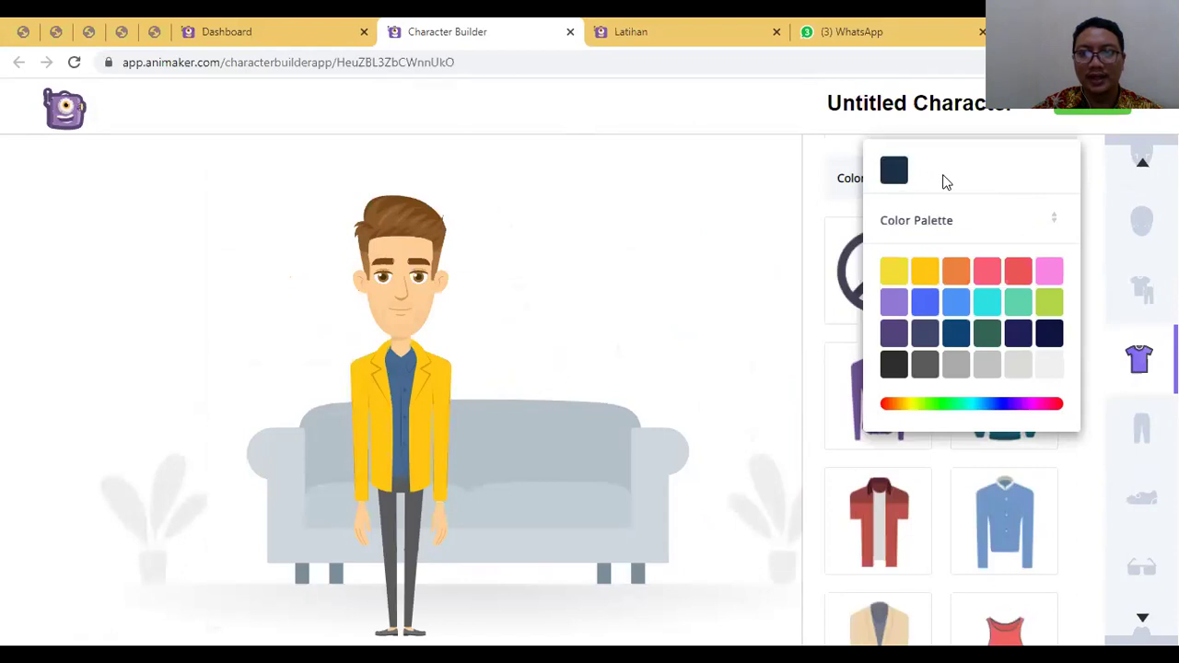
# Recolor the character's golden yellow jacket bright blue, and remove the upper clothing altogether
pyautogui.click(954, 304)
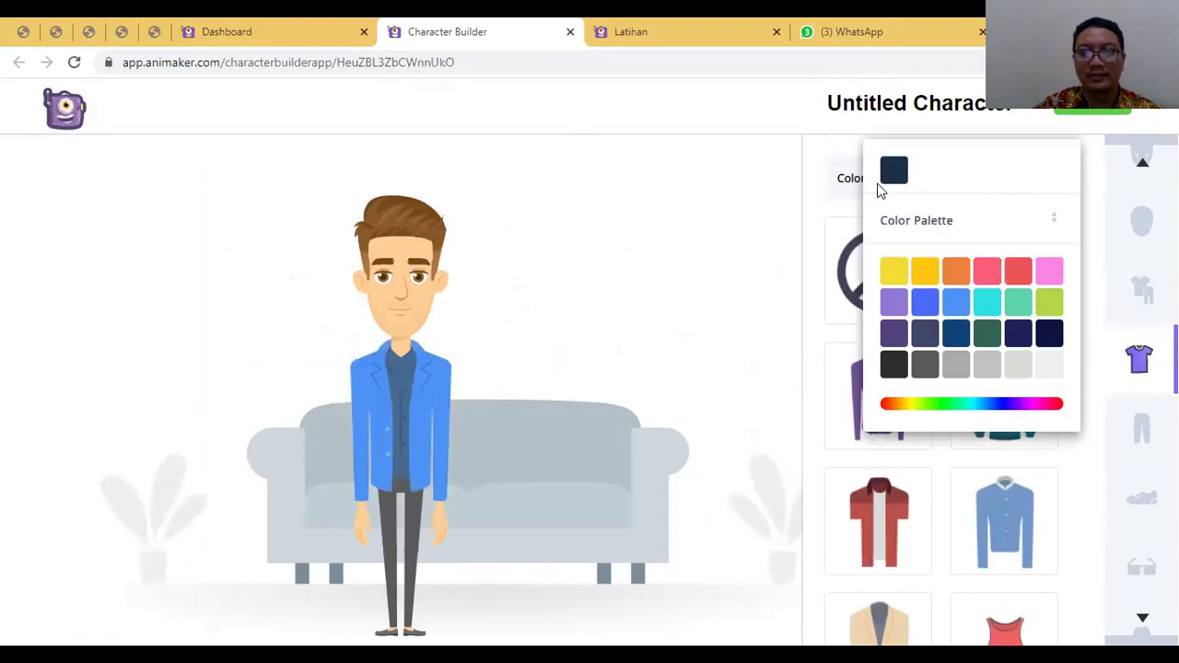
pyautogui.click(840, 244)
# Dress the character in the light grey trousers and recolor them red, trying orange first
pyautogui.click(1139, 425)
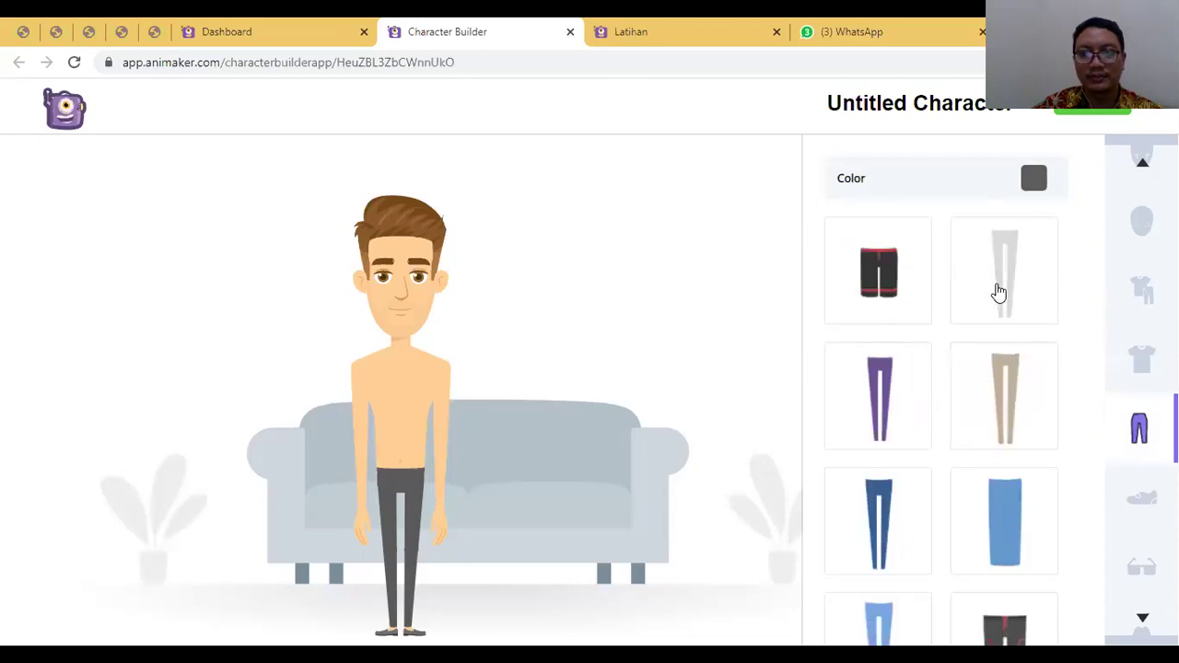
pyautogui.click(1000, 293)
pyautogui.click(1032, 186)
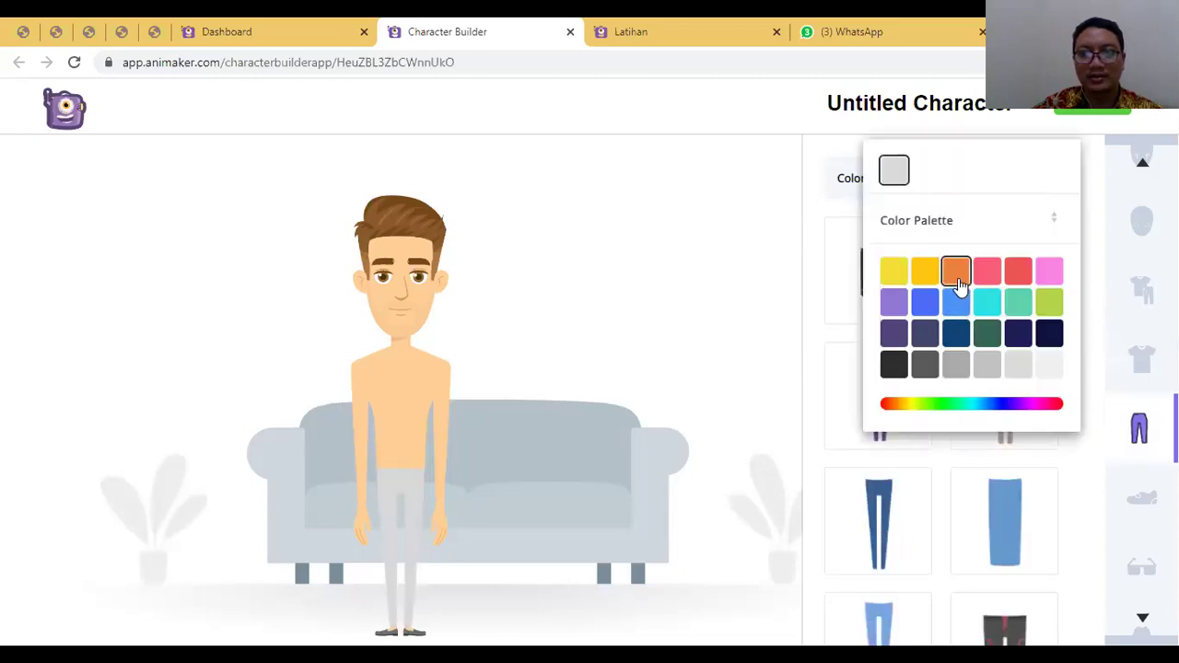
pyautogui.click(955, 270)
pyautogui.click(1028, 274)
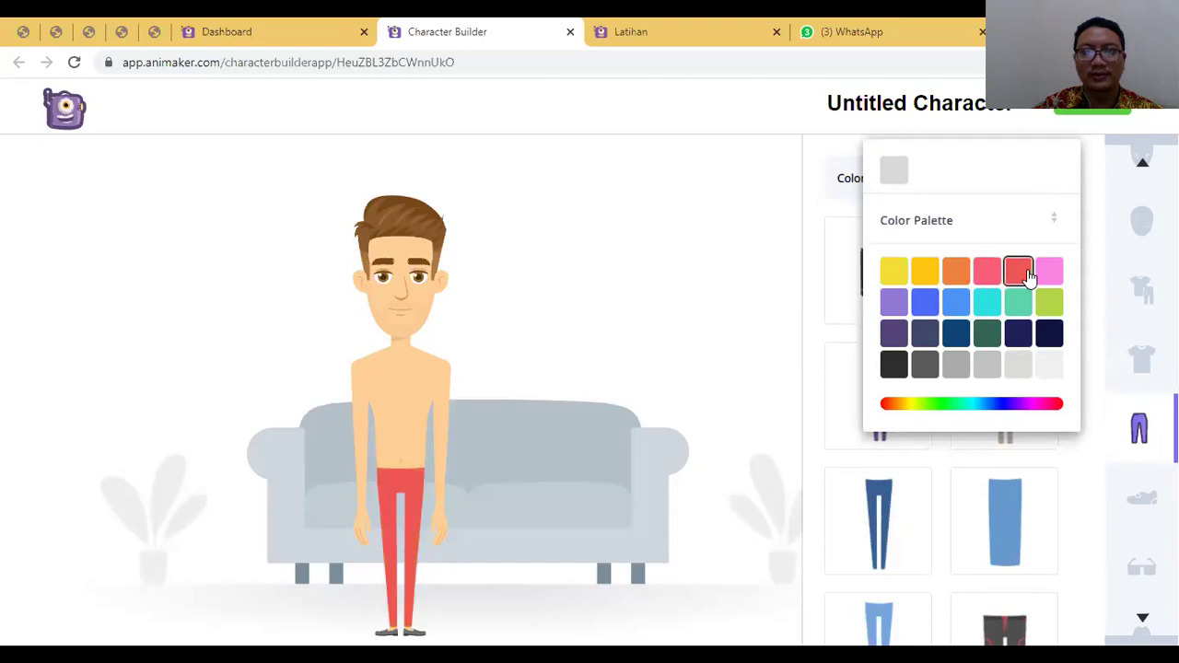
pyautogui.click(789, 192)
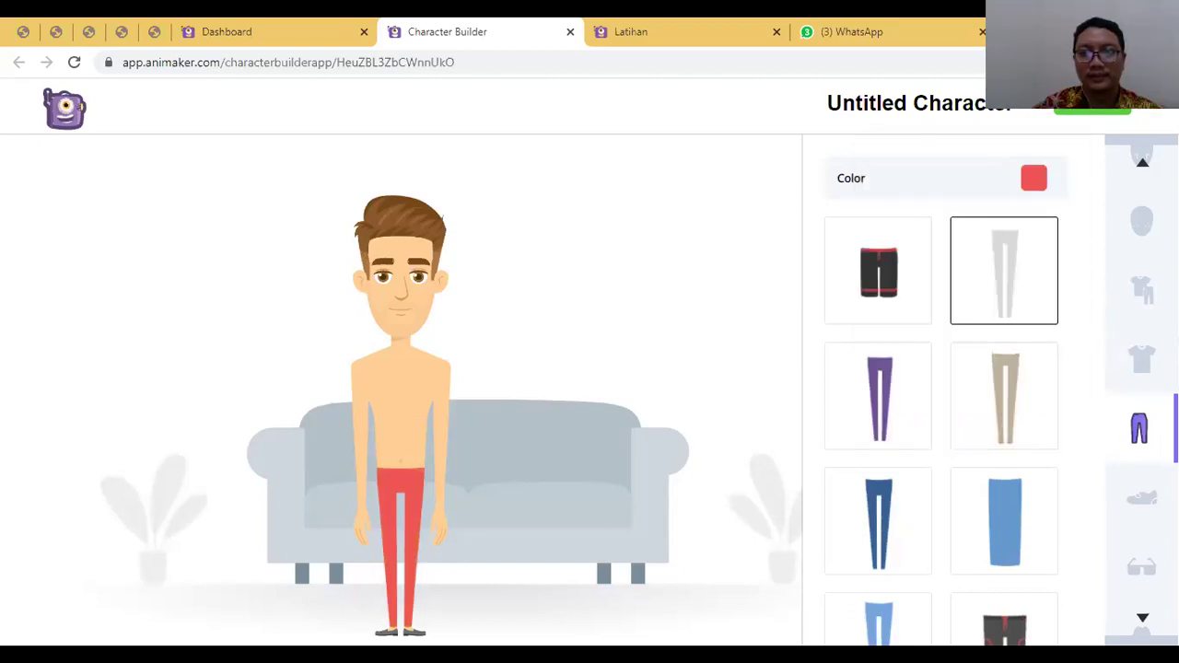
# Try several tops on the character, including the purple tuxedo jacket and red open shirt, and settle on the teal hoodie
pyautogui.click(1136, 357)
pyautogui.click(893, 405)
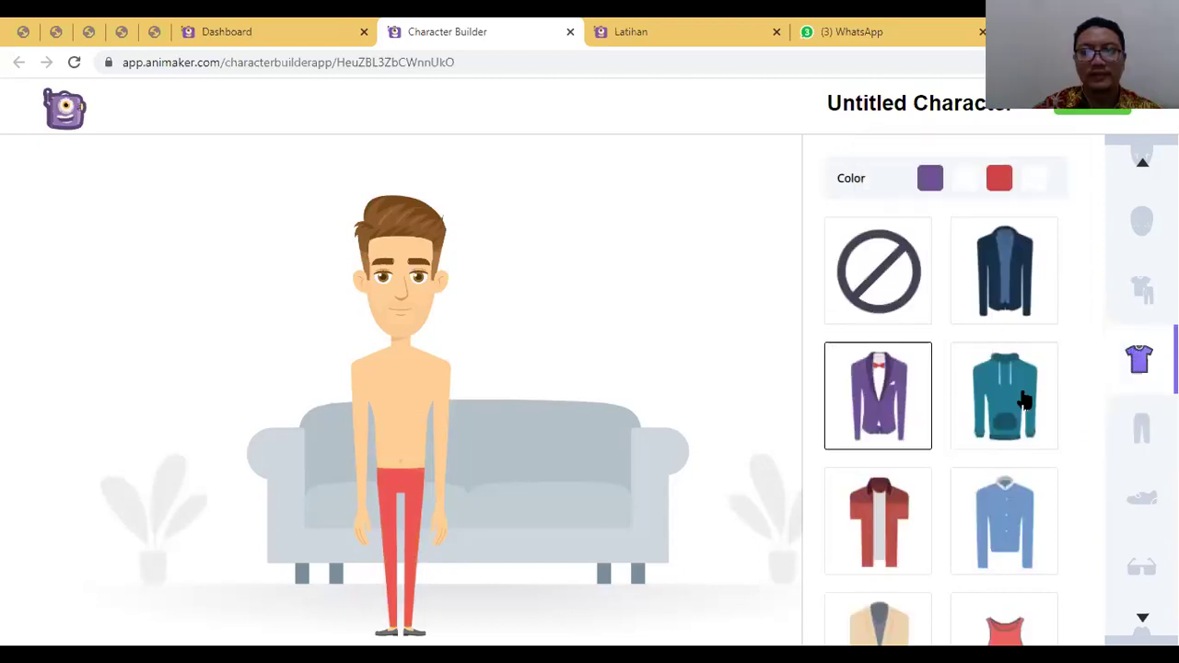
pyautogui.click(1018, 402)
pyautogui.click(896, 507)
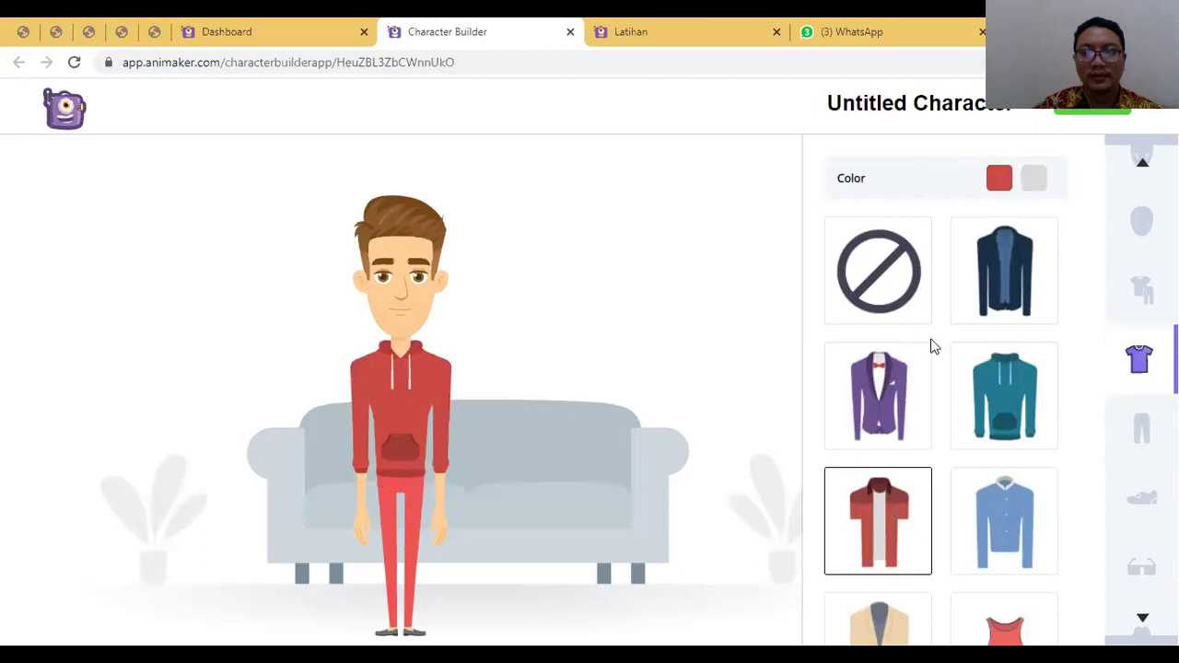
pyautogui.click(1000, 286)
pyautogui.click(979, 408)
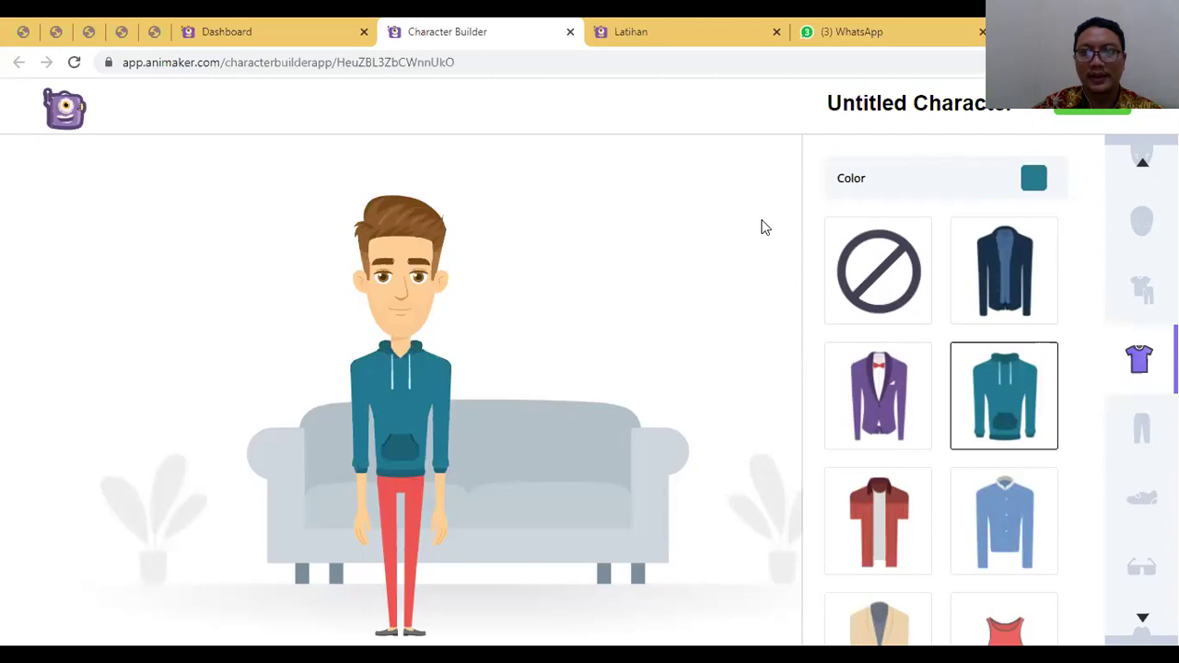
# Show the available hats for the character and rename the untitled character Tommy
pyautogui.scroll(-3, 1142, 488)
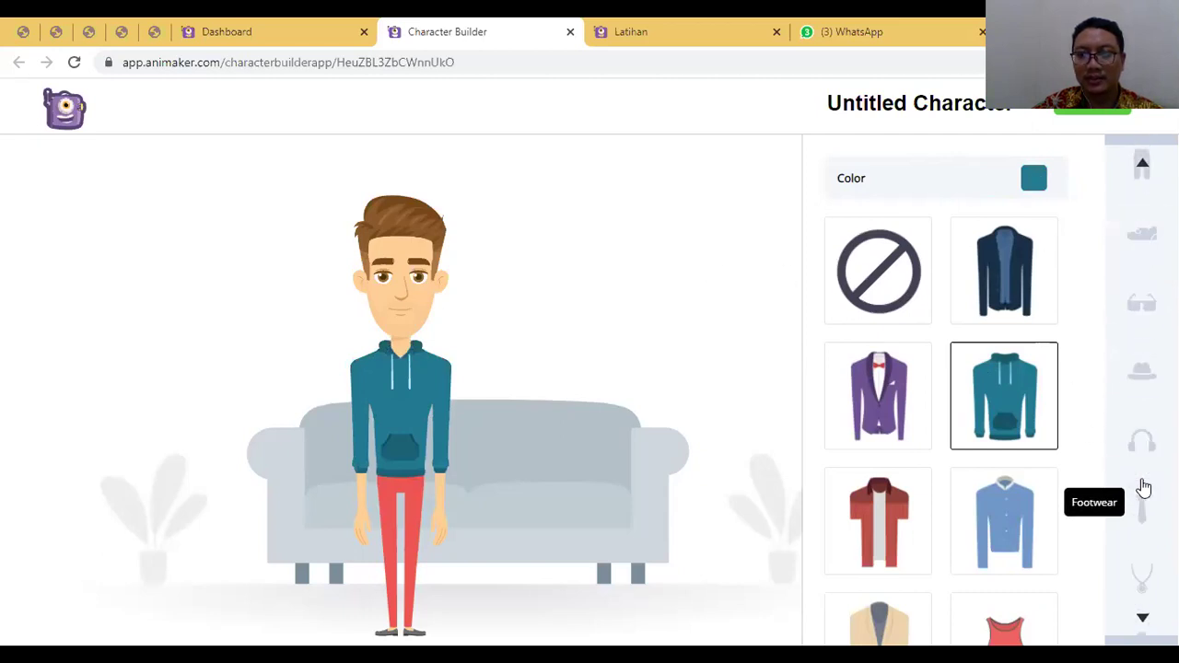
pyautogui.click(1139, 293)
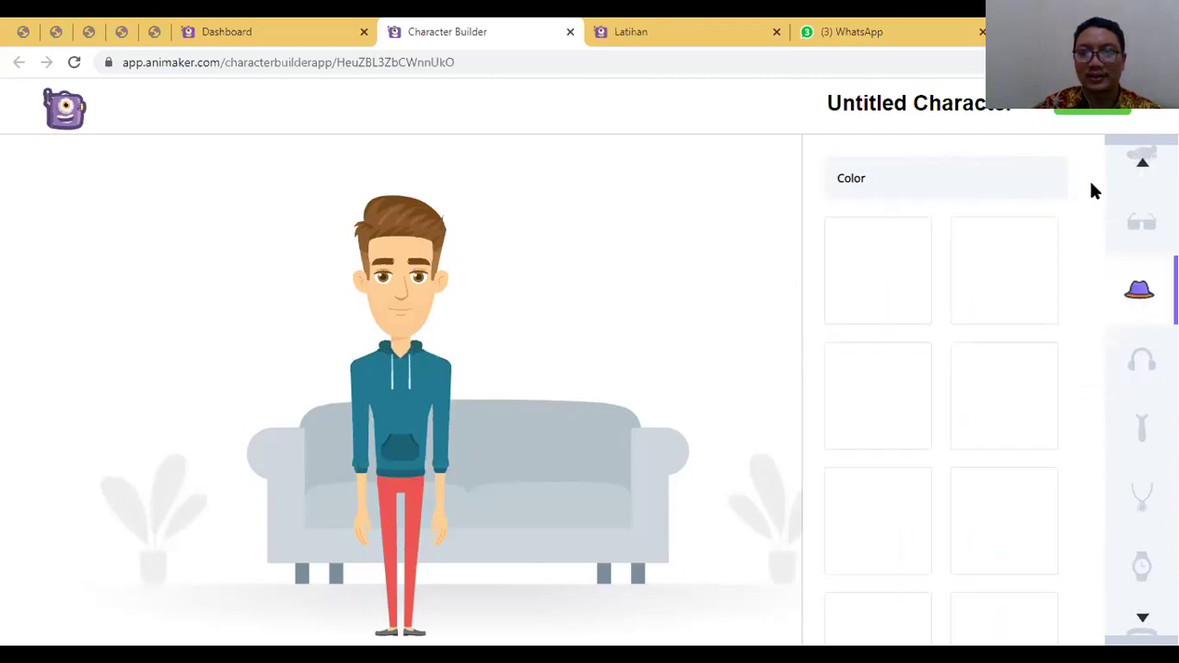
pyautogui.moveTo(1020, 109); pyautogui.dragTo(826, 103)
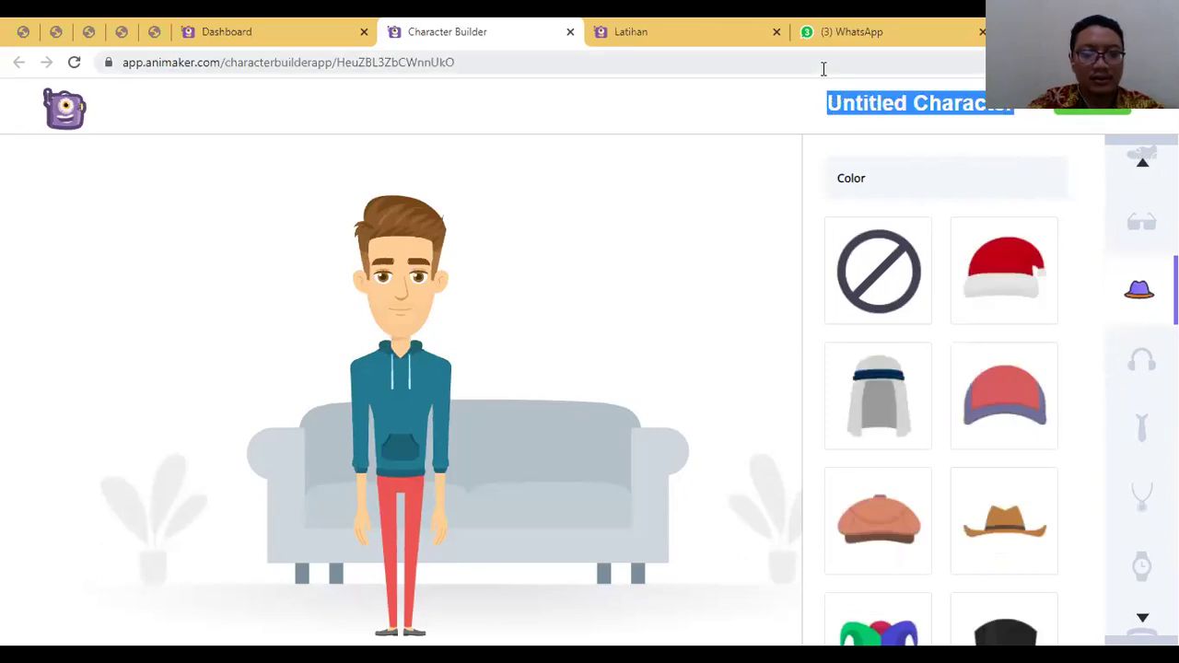
pyautogui.write('TOm')
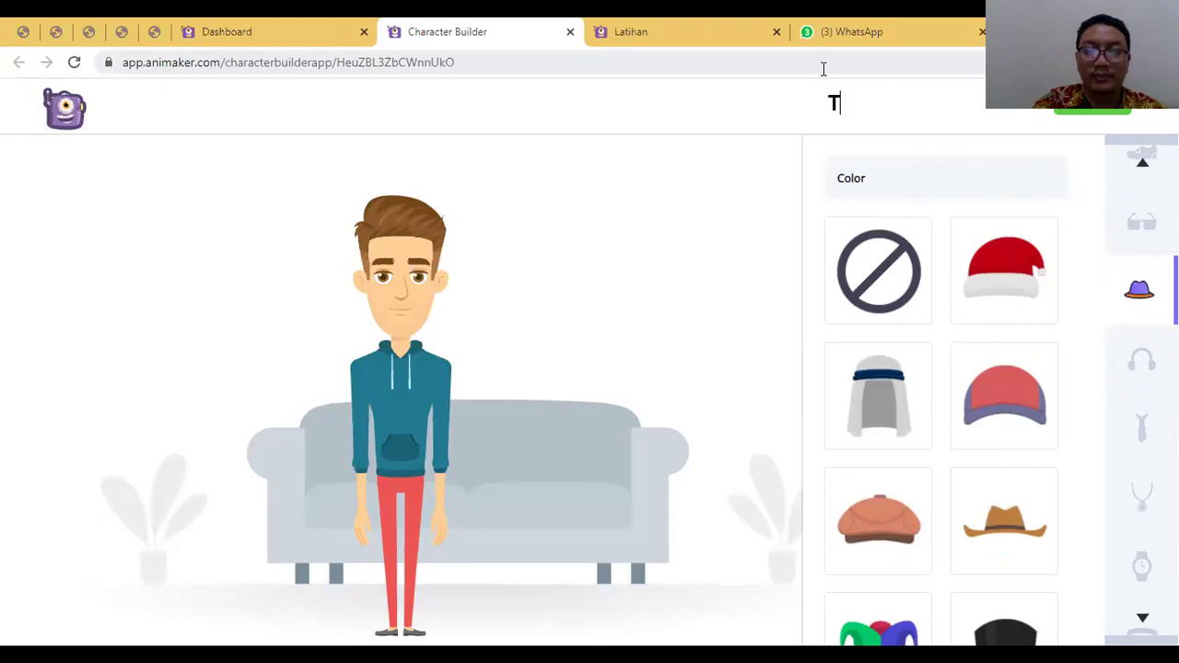
pyautogui.press('BackSpace')
pyautogui.press('BackSpace')
pyautogui.write('ommy')
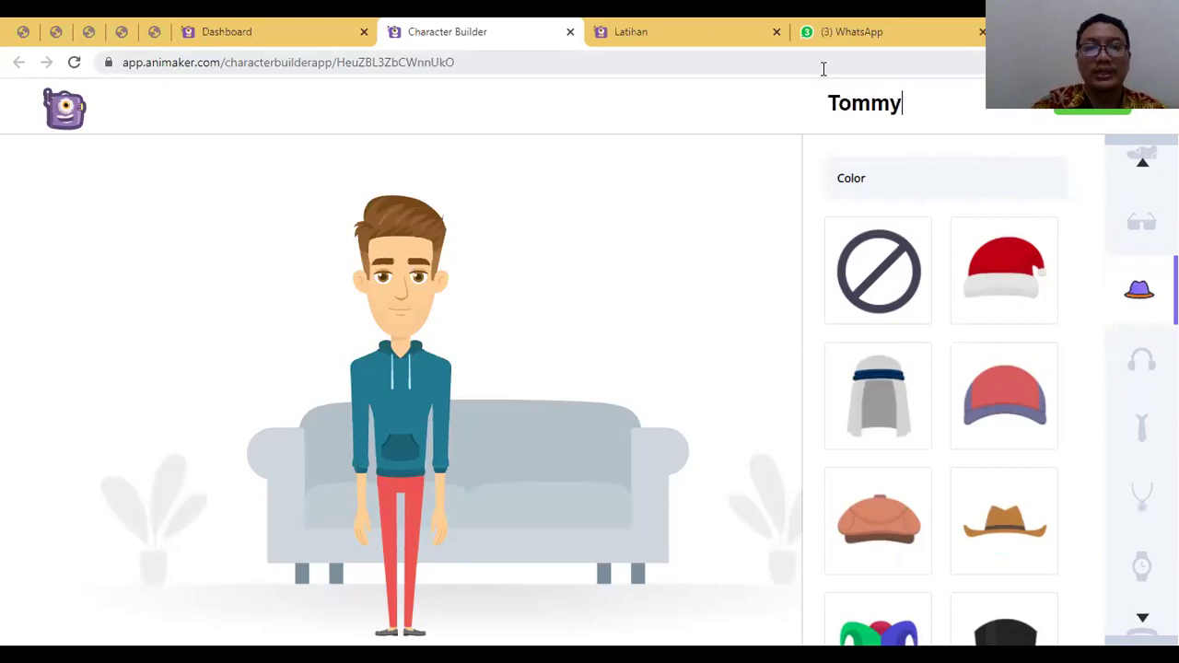
# Save the finished character and go to the dashboard, closing the Character Builder page
pyautogui.click(1084, 112)
pyautogui.click(549, 289)
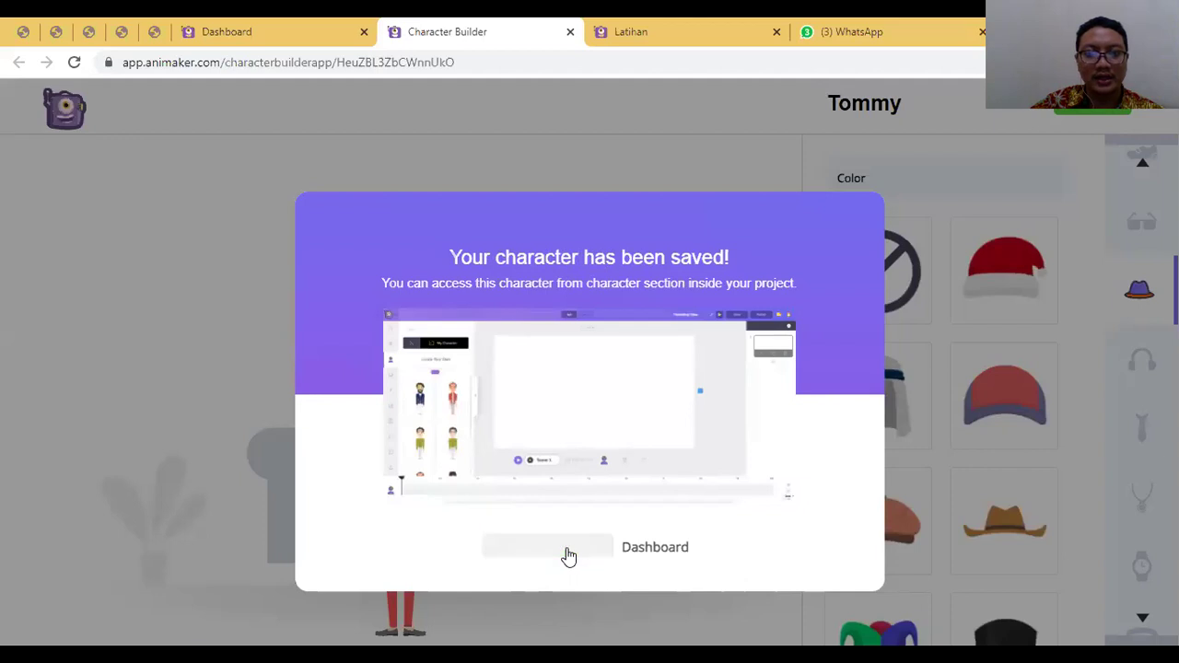
pyautogui.click(651, 549)
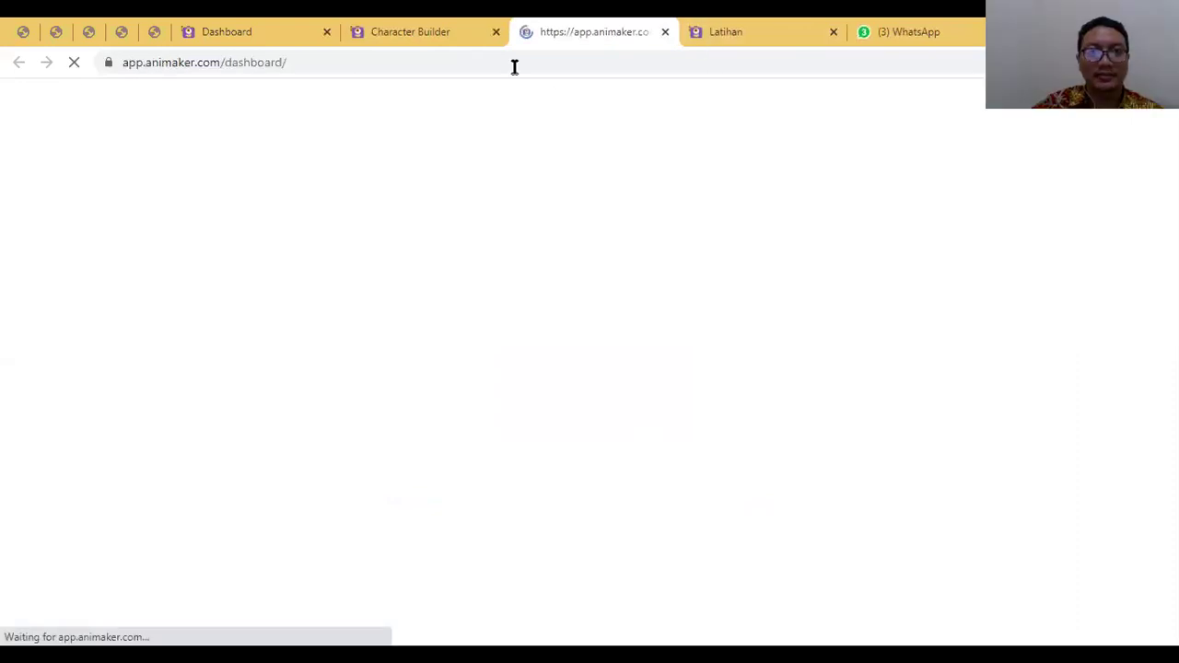
pyautogui.click(495, 31)
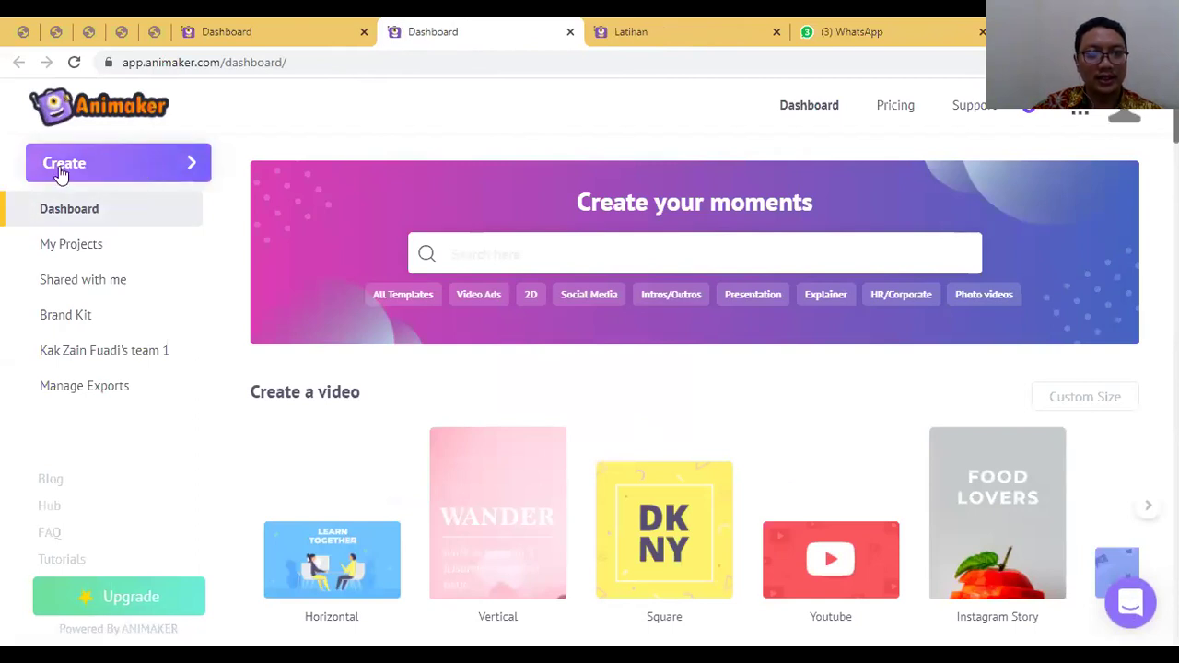
pyautogui.click(138, 168)
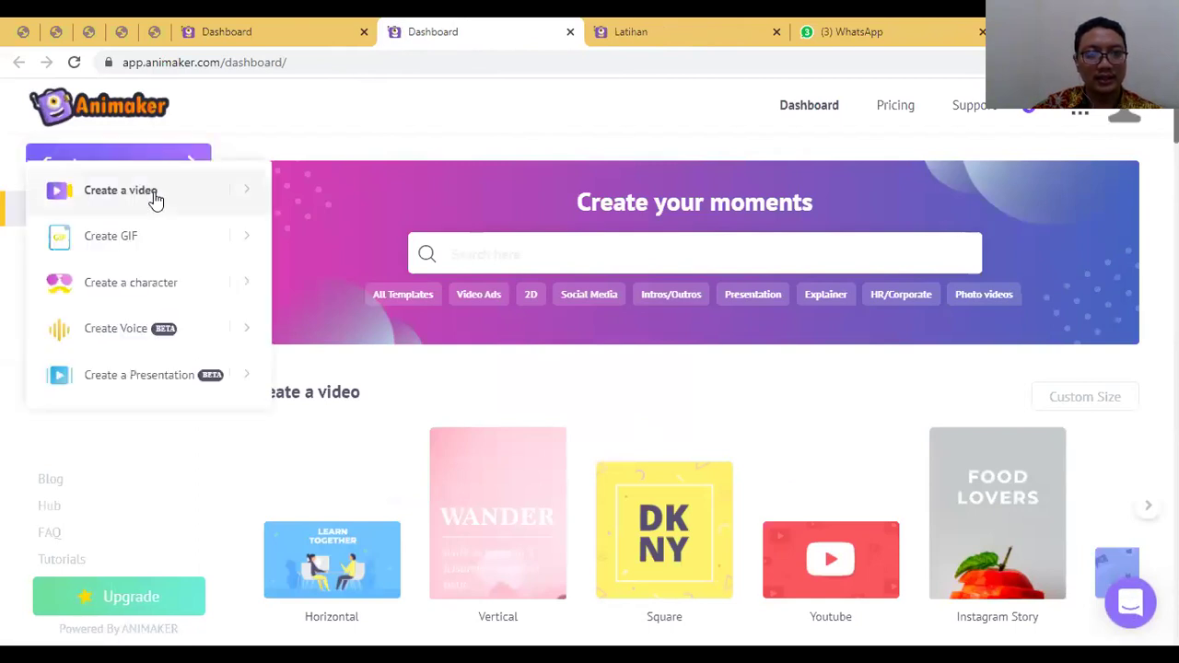
pyautogui.click(155, 195)
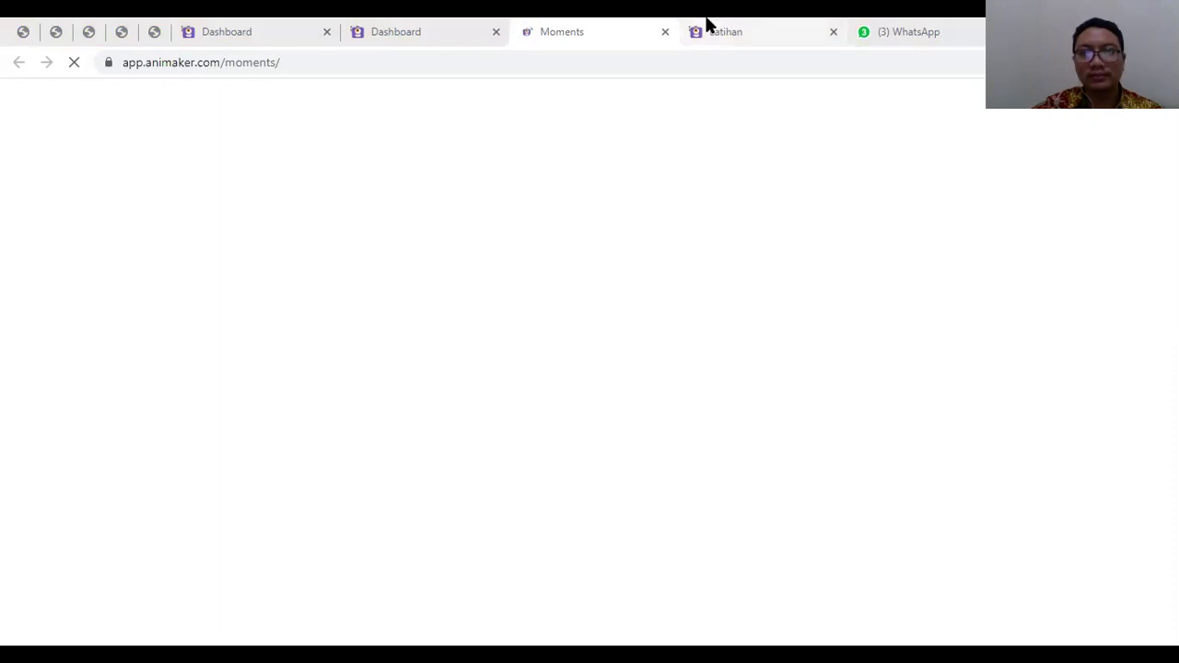
pyautogui.click(474, 32)
pyautogui.click(494, 33)
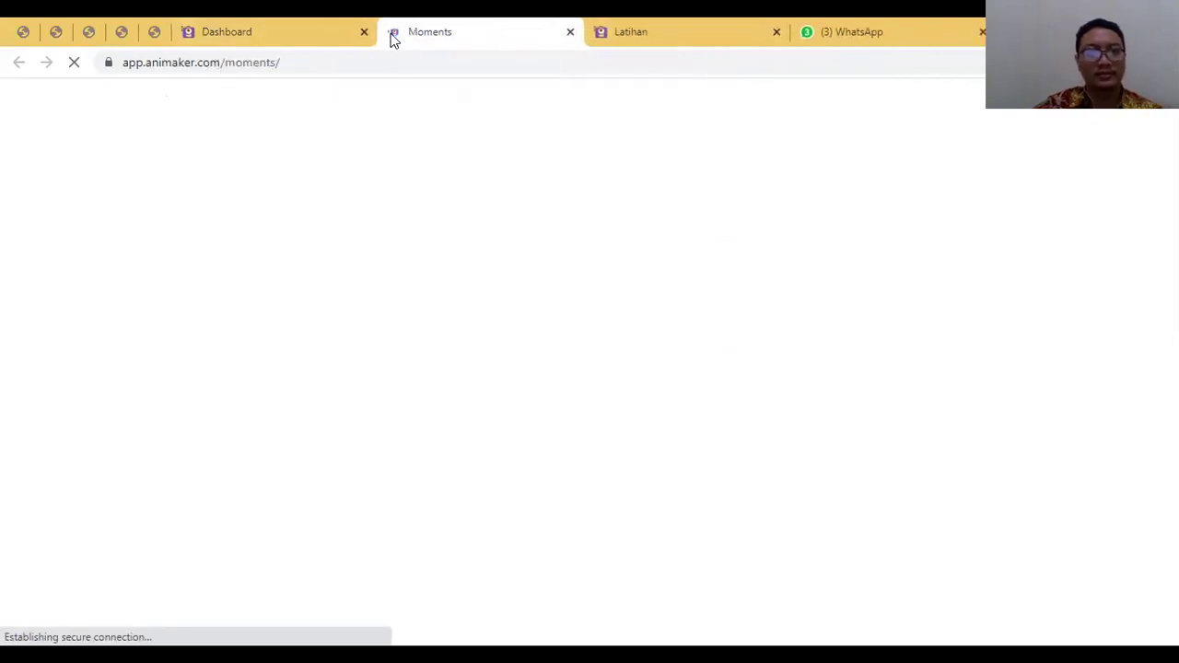
pyautogui.click(570, 32)
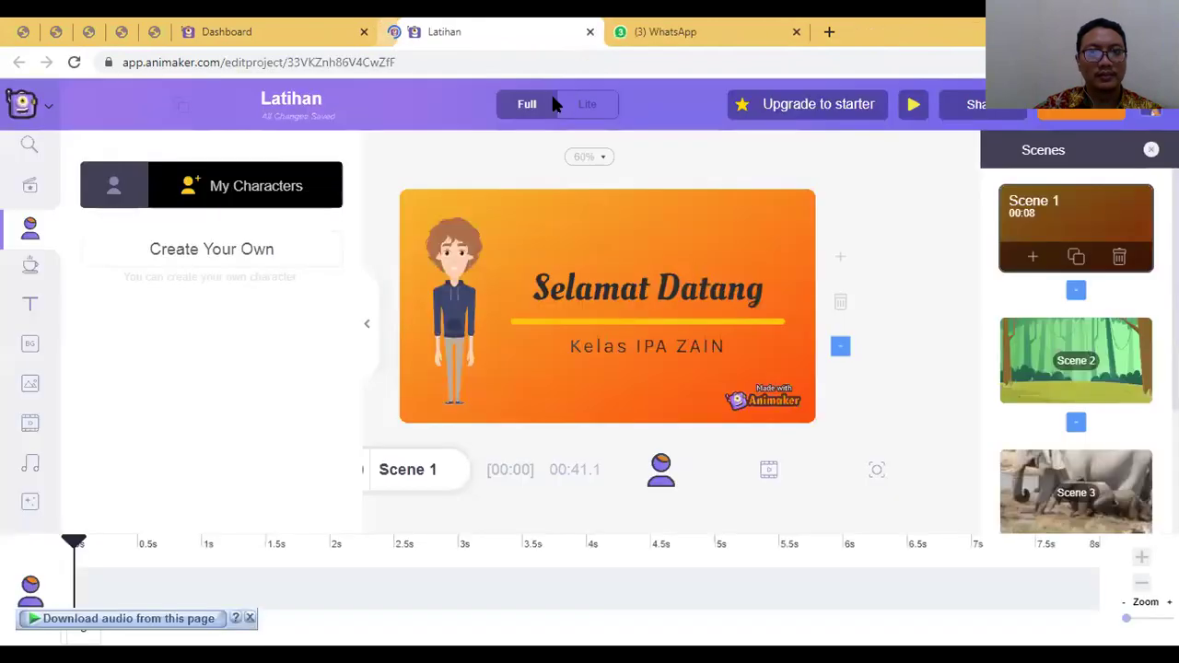
# Return to the dashboard and start creating a video in the Horizontal format
pyautogui.click(310, 37)
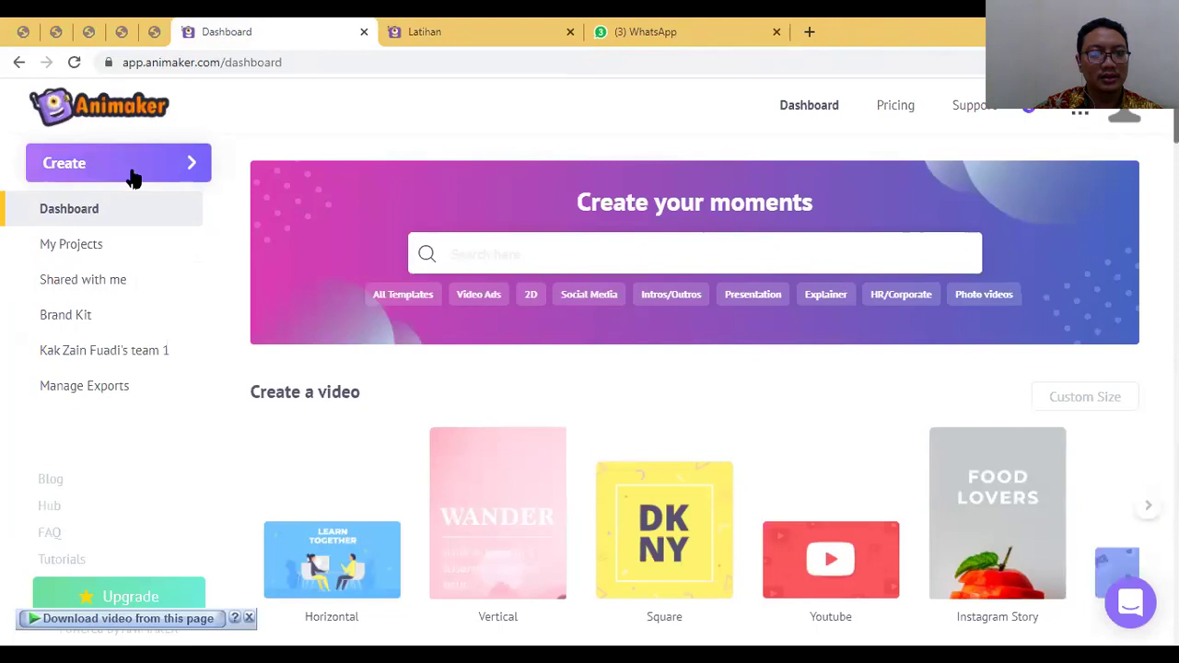
pyautogui.scroll(-2, 276, 229)
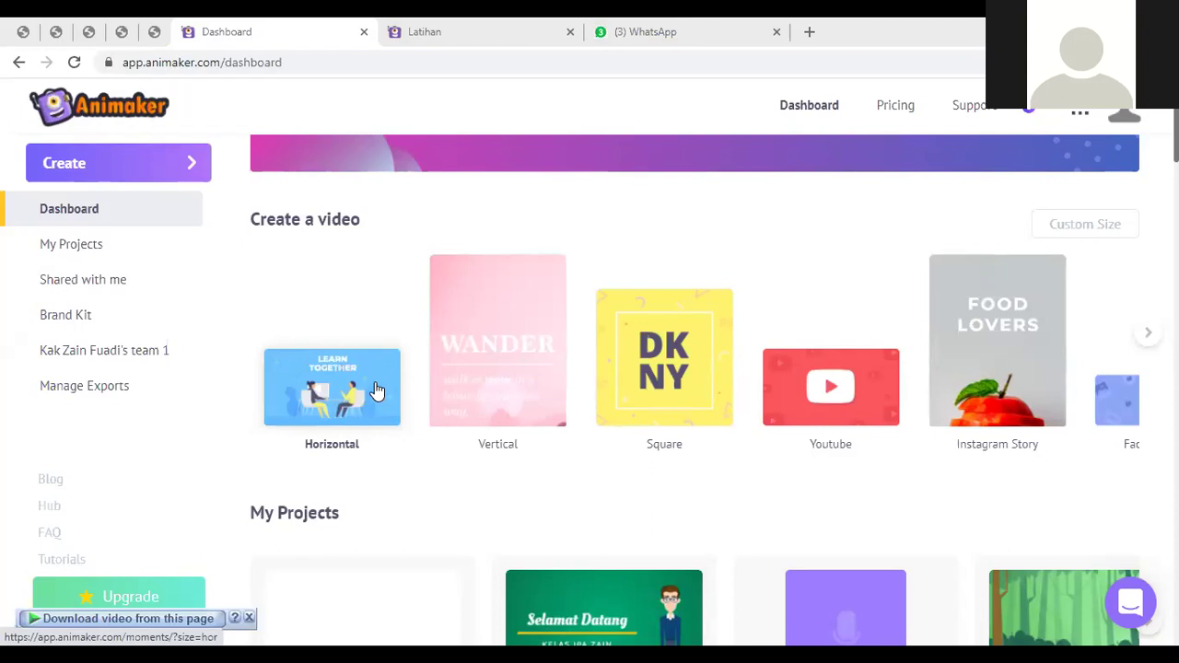
pyautogui.click(376, 392)
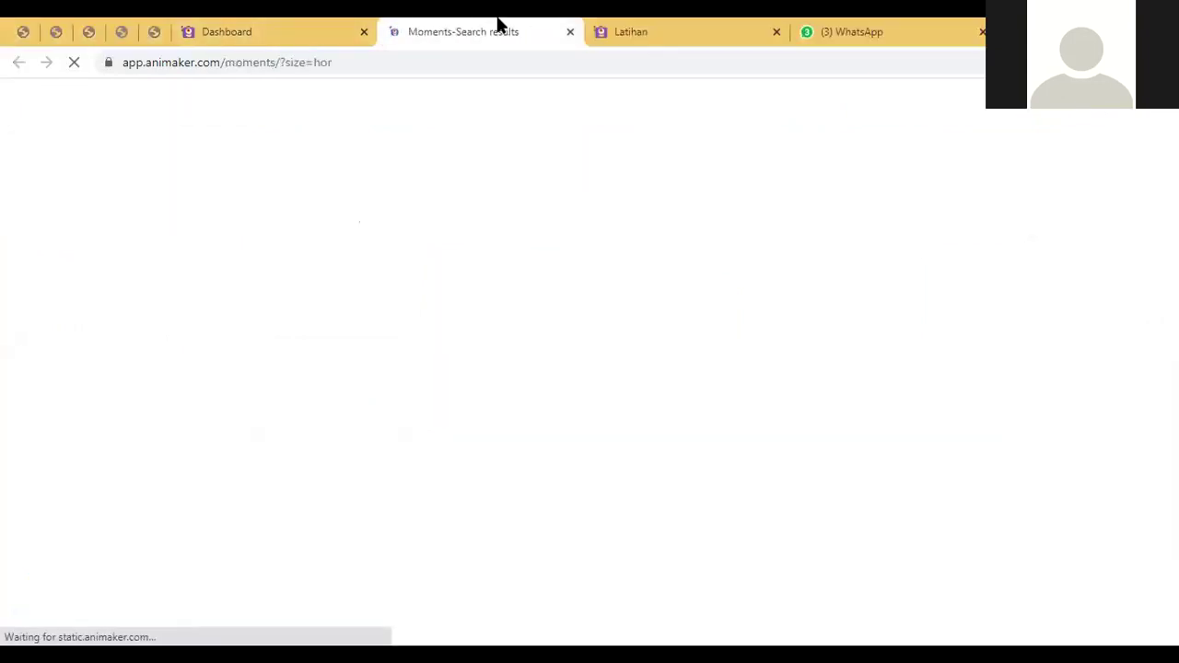
# Look over My Projects on the dashboard and the Video Ads category on the horizontal video's template page
pyautogui.click(263, 27)
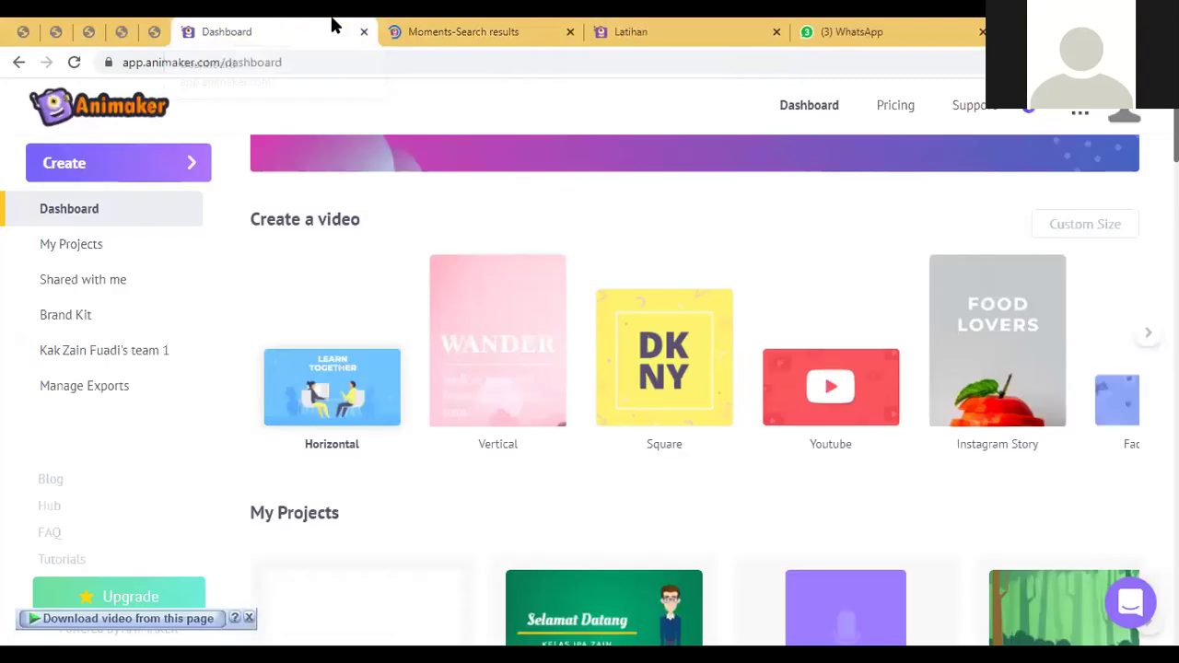
pyautogui.scroll(-3, 798, 396)
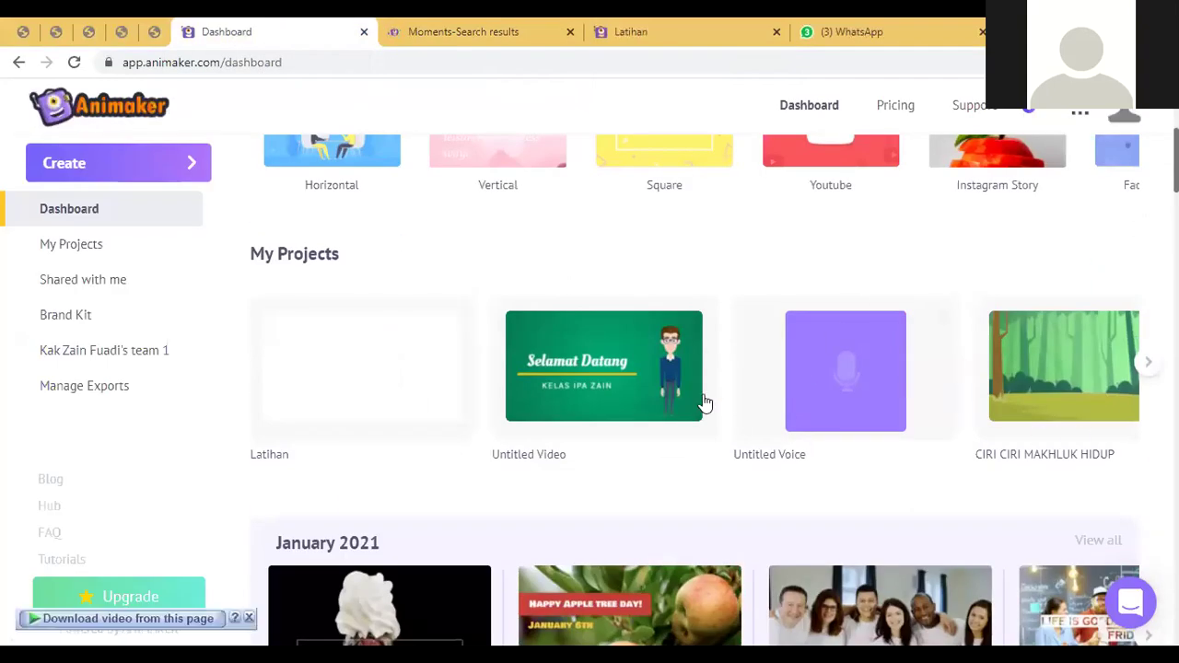
pyautogui.click(552, 27)
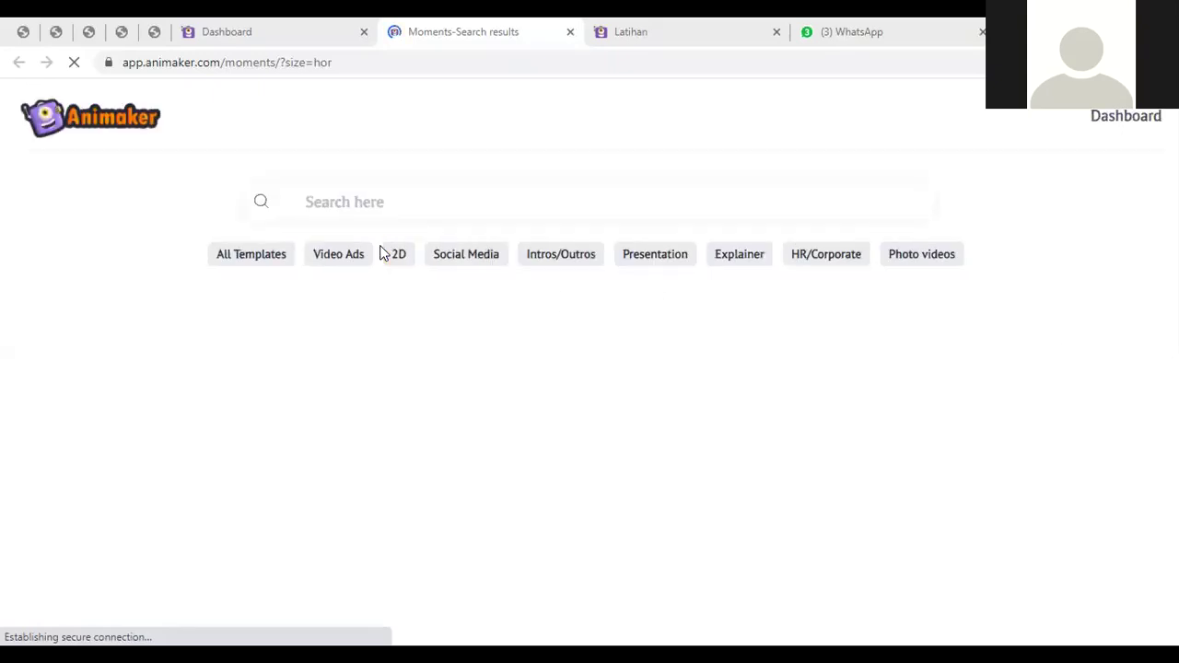
pyautogui.click(331, 257)
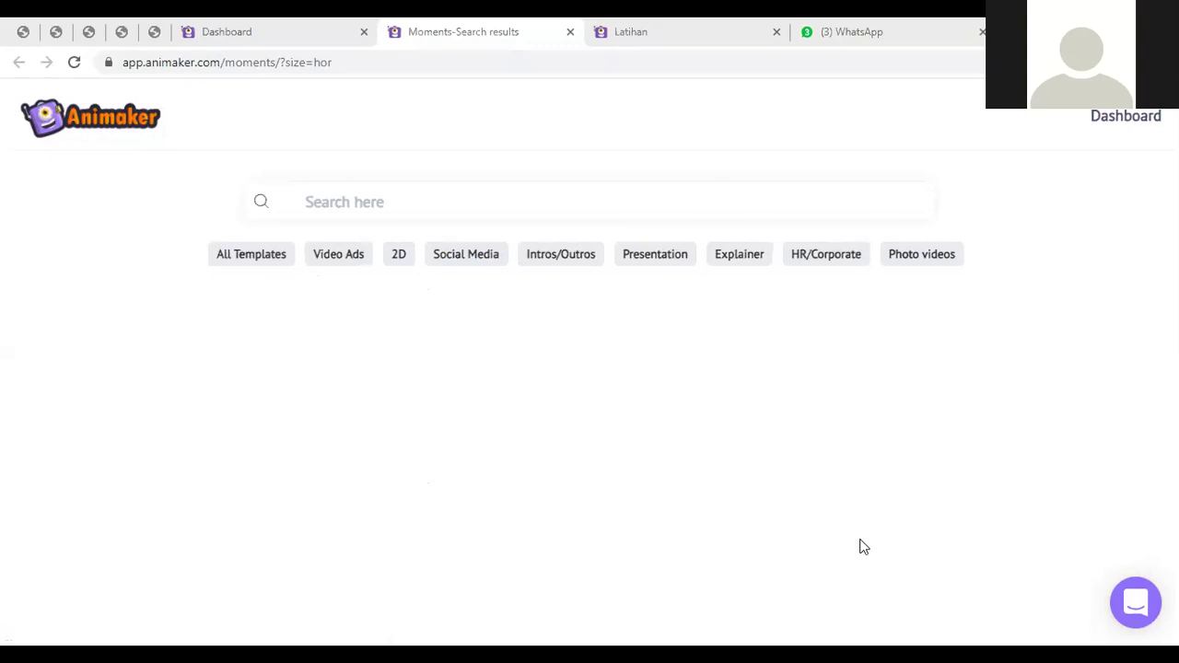
pyautogui.moveTo(168, 288)
pyautogui.mouseDown()
pyautogui.moveTo(354, 285)
pyautogui.moveTo(359, 471)
pyautogui.moveTo(299, 490)
pyautogui.moveTo(181, 484)
pyautogui.moveTo(179, 276)
pyautogui.mouseUp()
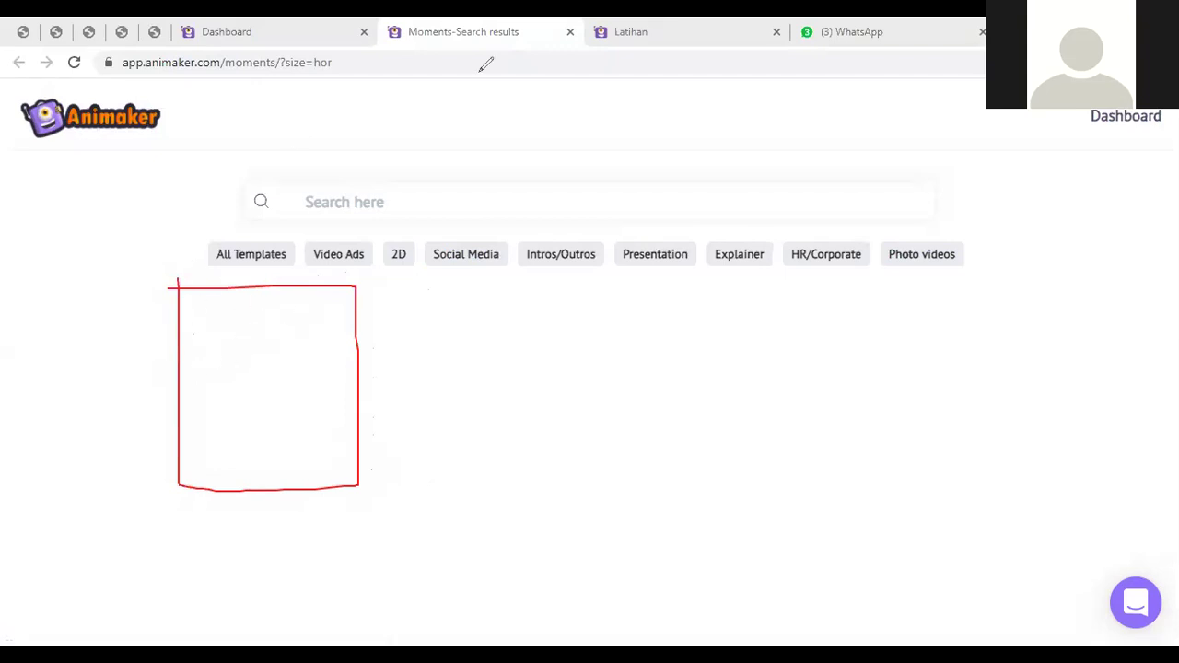
# Check the Latihan project, and view the complete list of saved projects under All Projects
pyautogui.click(653, 26)
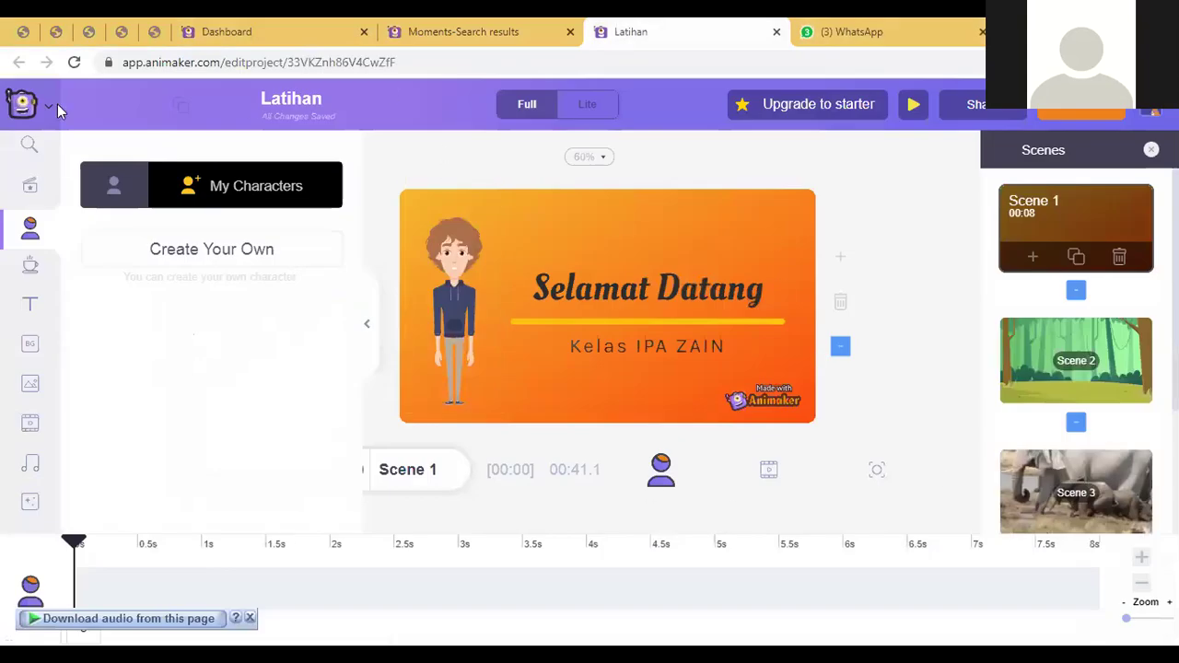
pyautogui.click(279, 28)
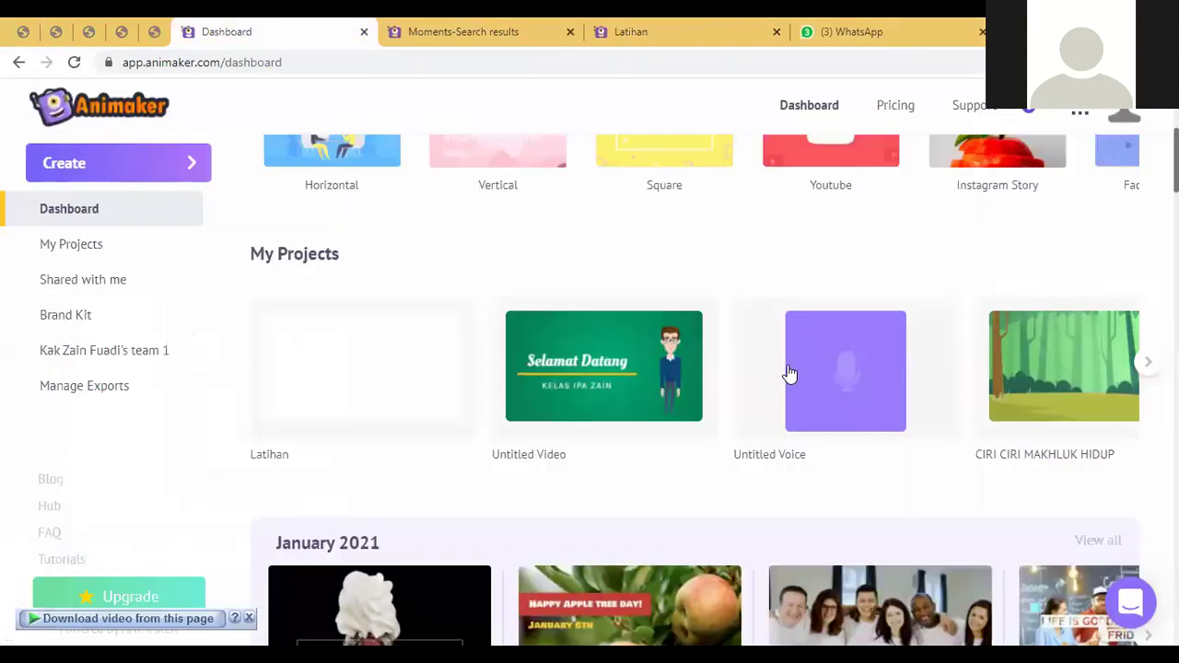
pyautogui.click(1146, 364)
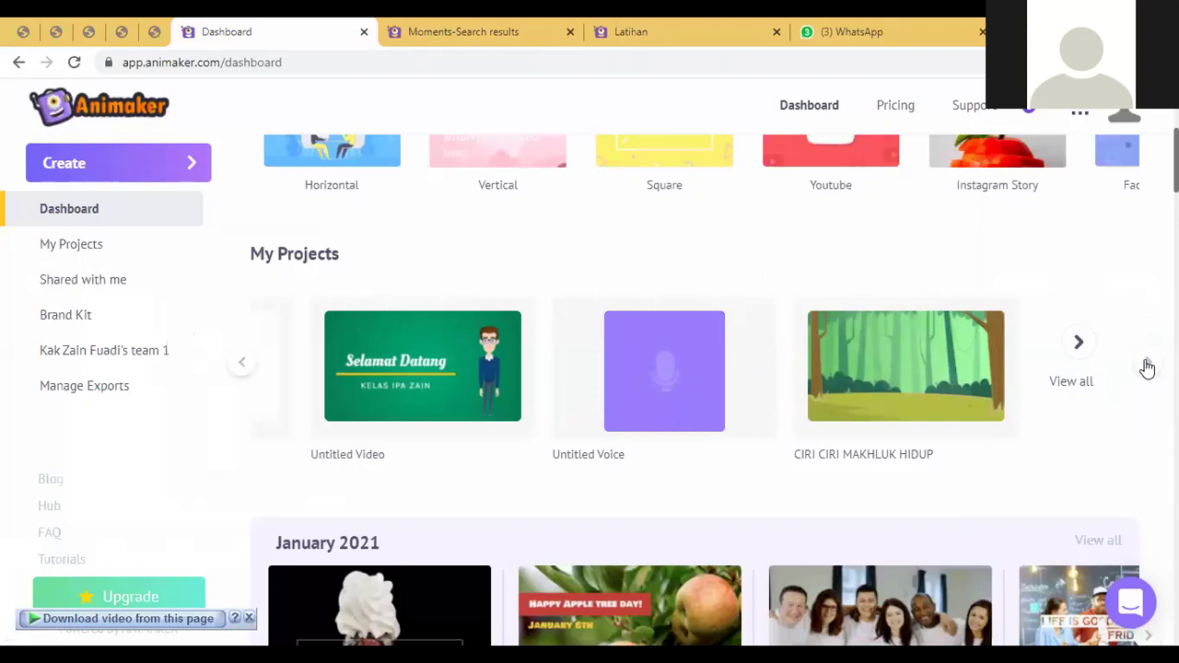
pyautogui.click(1079, 348)
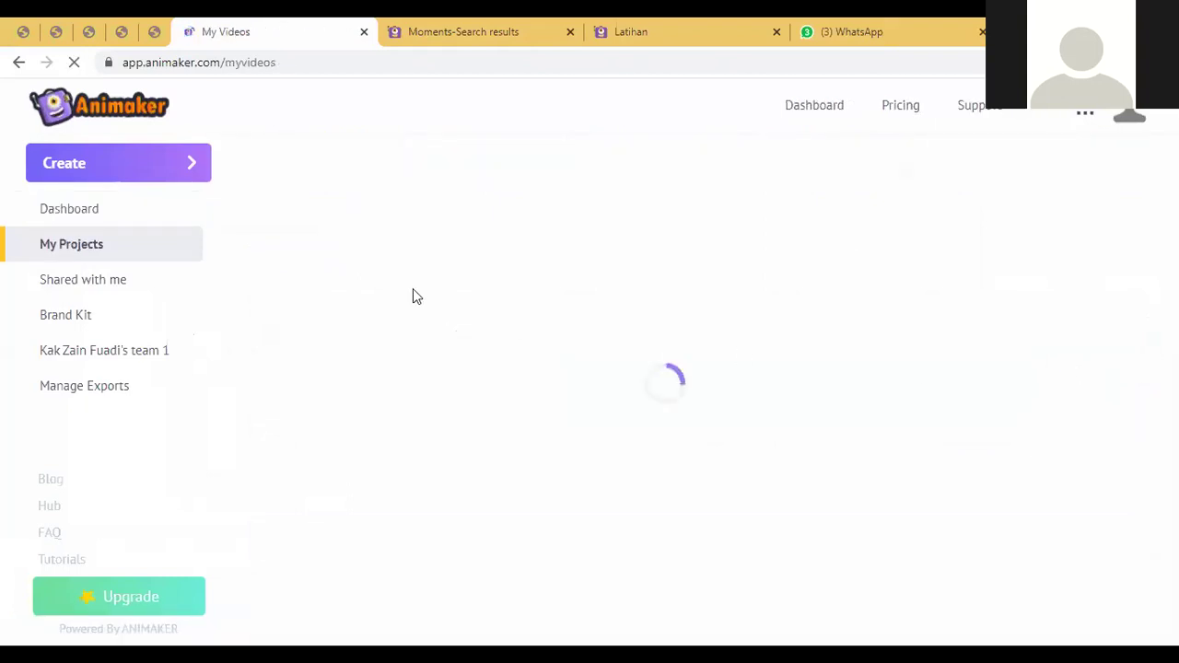
pyautogui.click(497, 23)
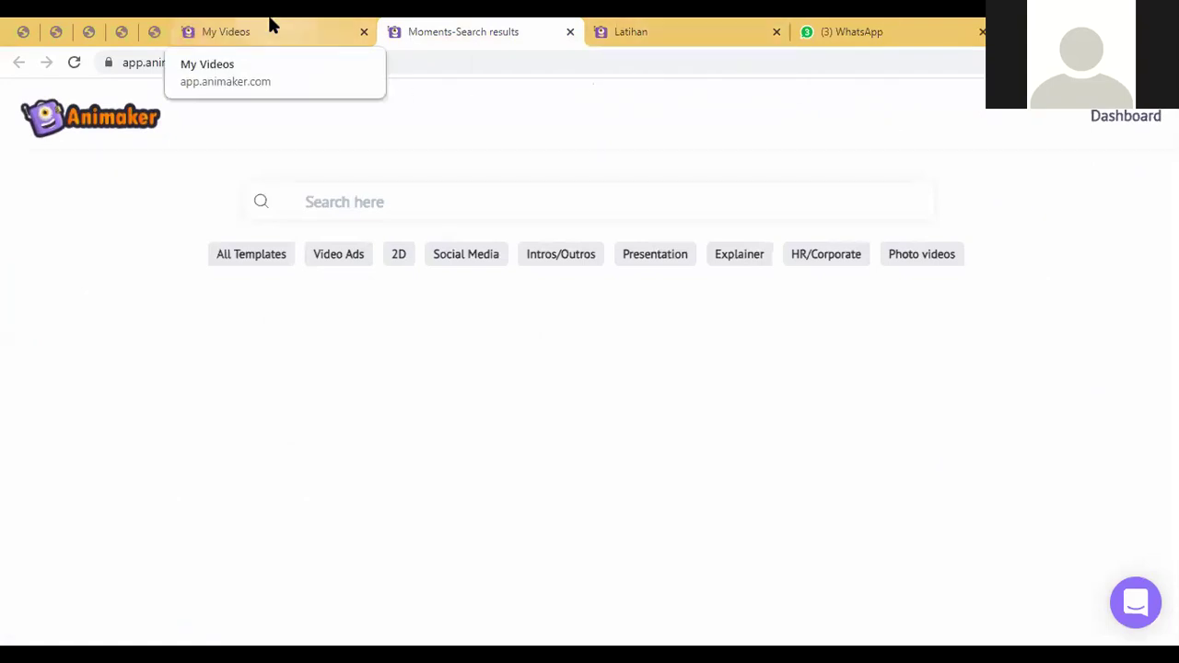
pyautogui.click(232, 24)
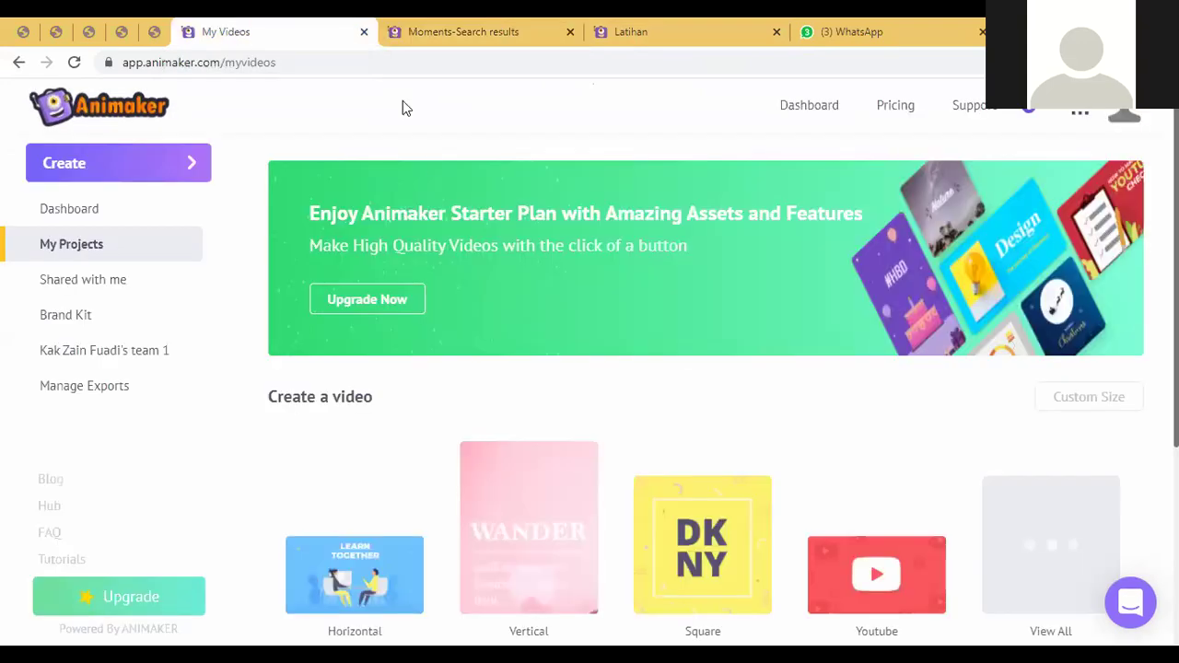
pyautogui.scroll(-3, 423, 148)
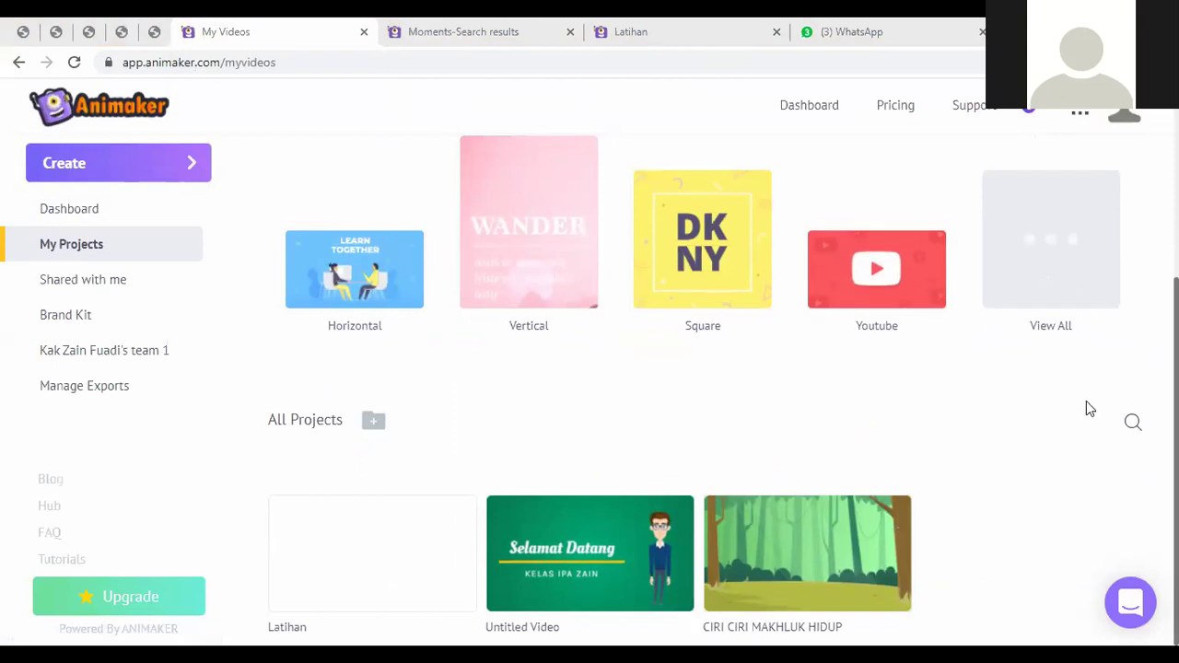
# View all templates on the horizontal video's template page, close that page and switch to the Latihan project
pyautogui.scroll(3, 1089, 403)
pyautogui.scroll(-3, 1092, 399)
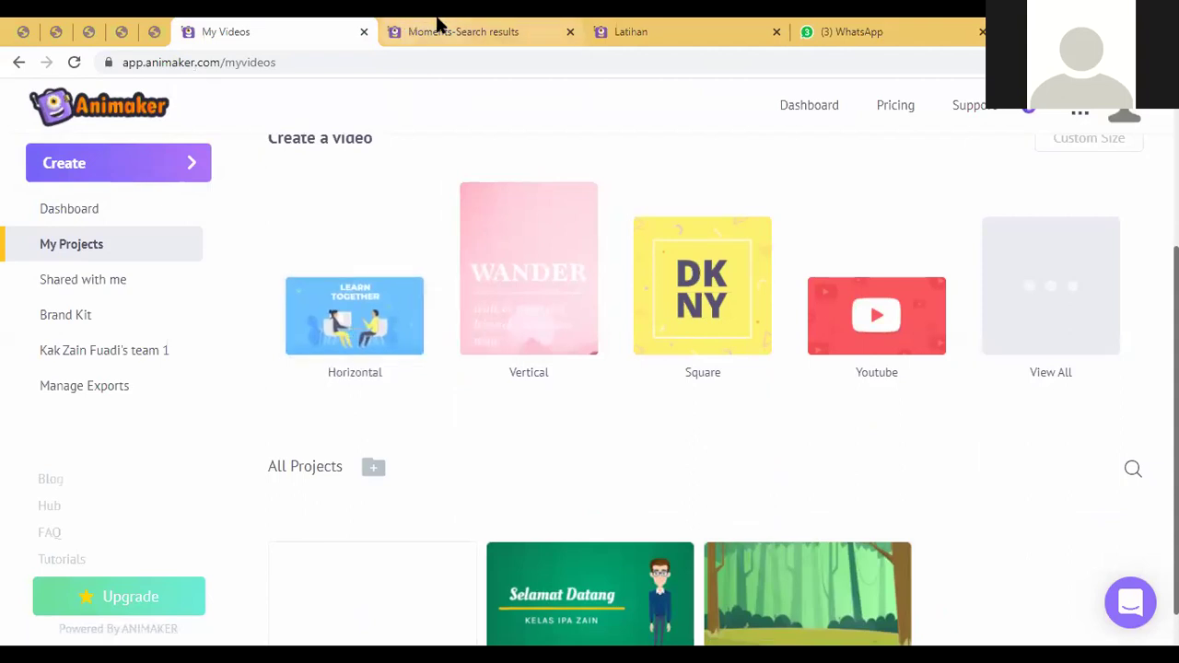
pyautogui.click(390, 28)
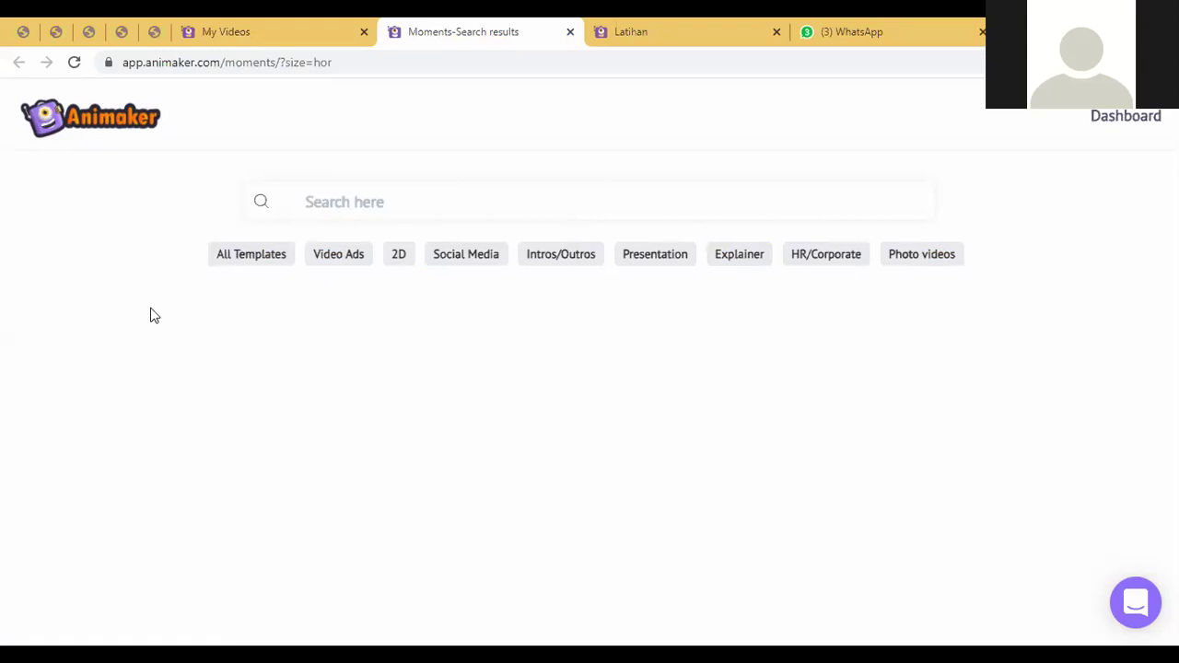
pyautogui.click(251, 255)
pyautogui.click(610, 28)
pyautogui.click(570, 31)
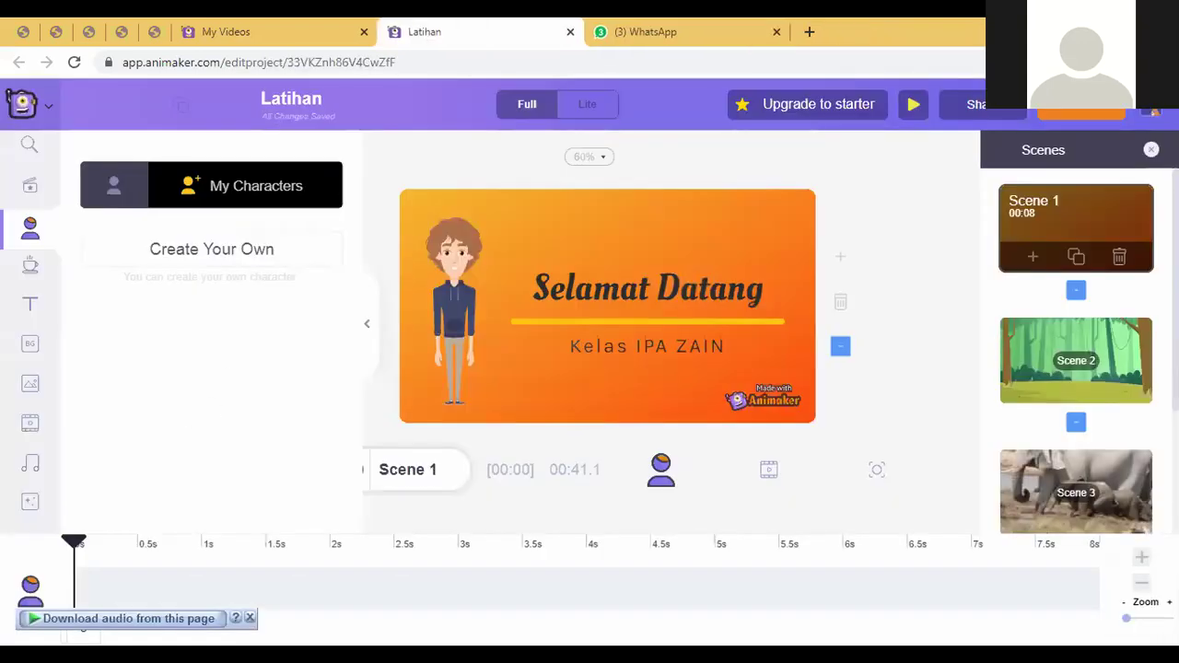
# Delete the welcome, forest and elephant scenes from Latihan, keeping the blank scene, and dismiss the audio download bar
pyautogui.click(1125, 260)
pyautogui.click(1121, 263)
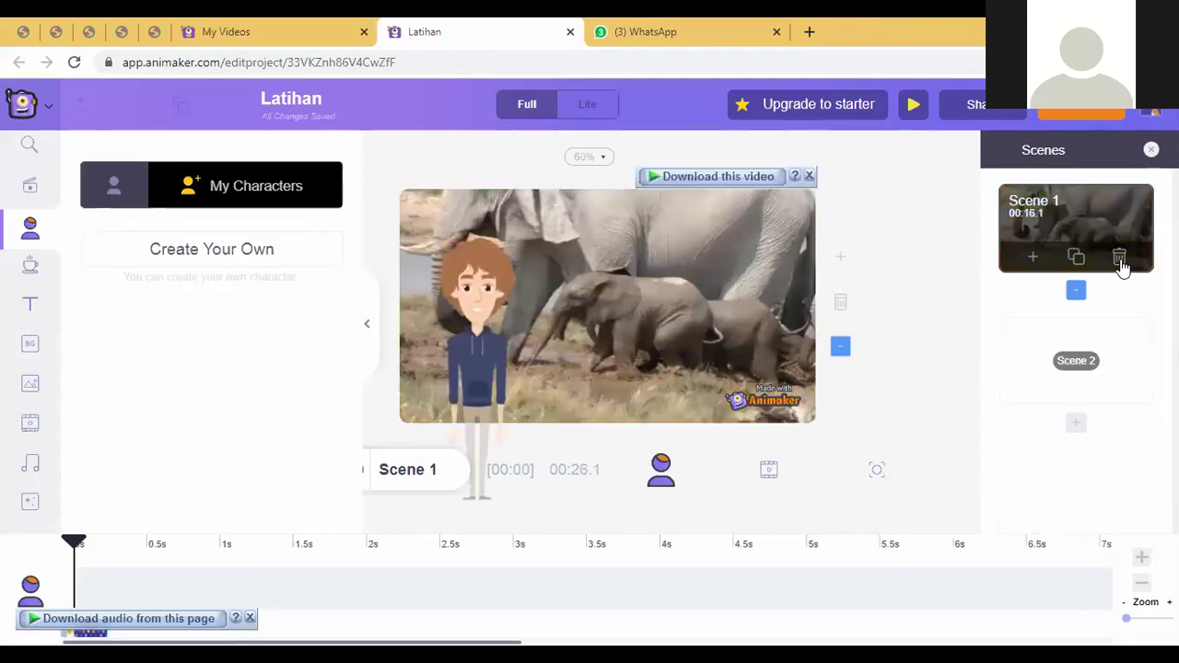
pyautogui.click(1119, 262)
pyautogui.click(451, 303)
pyautogui.press('Delete')
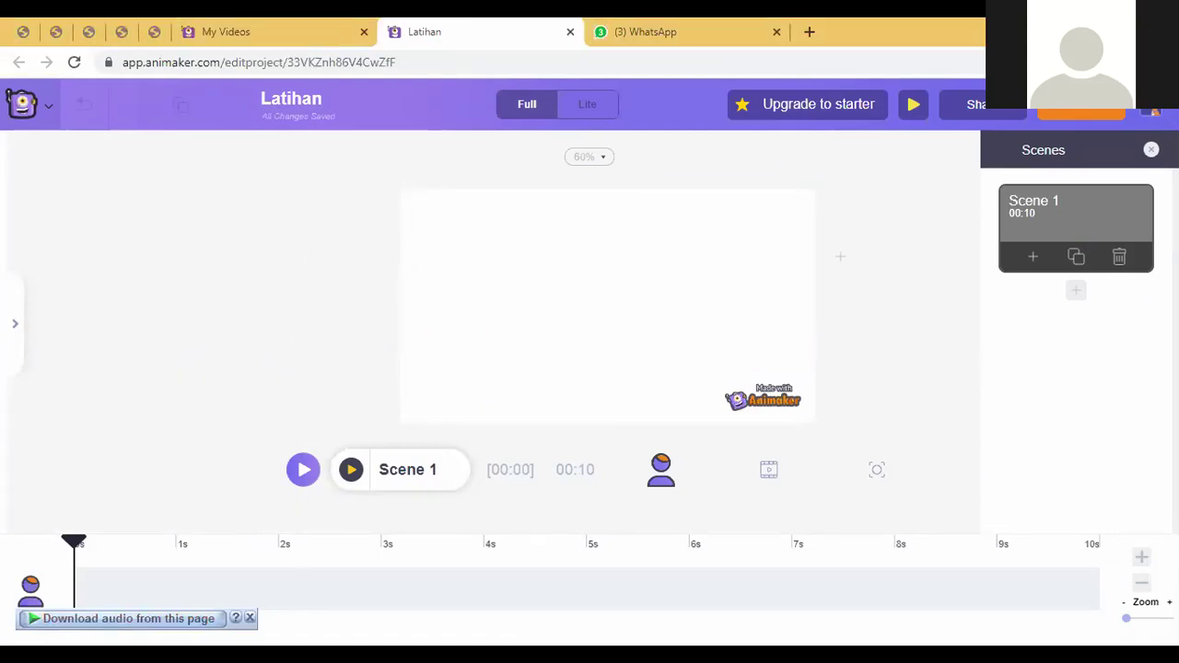
pyautogui.click(252, 618)
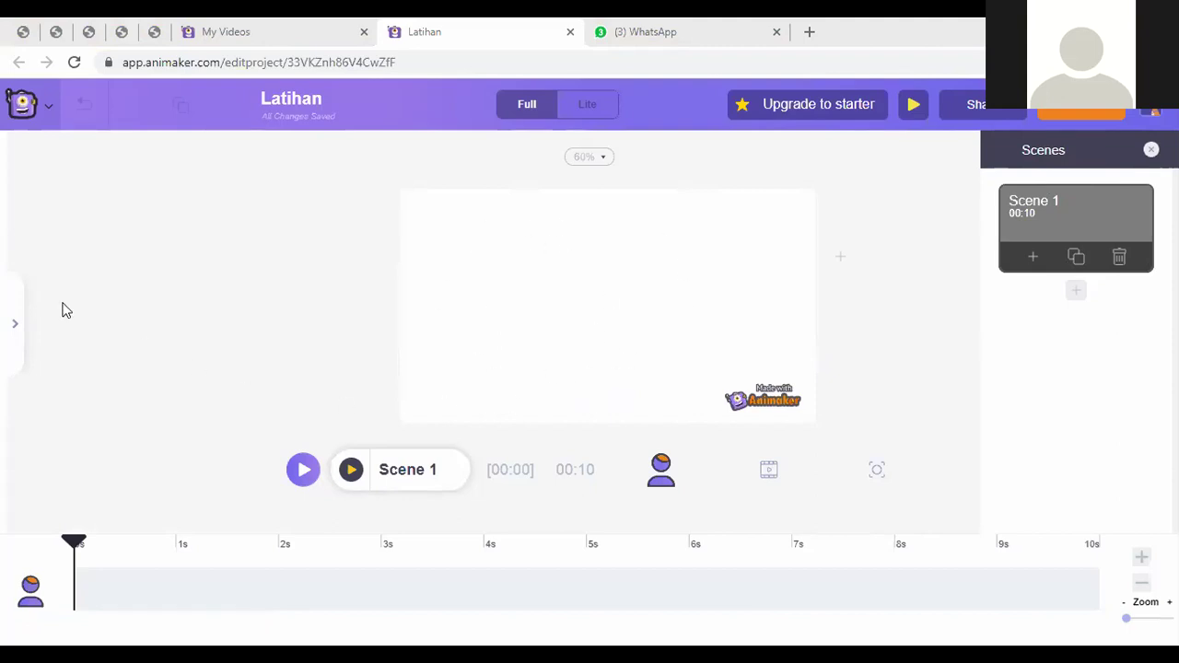
# Look over the asset library and switch from the animation timeline to the scene timeline
pyautogui.click(17, 324)
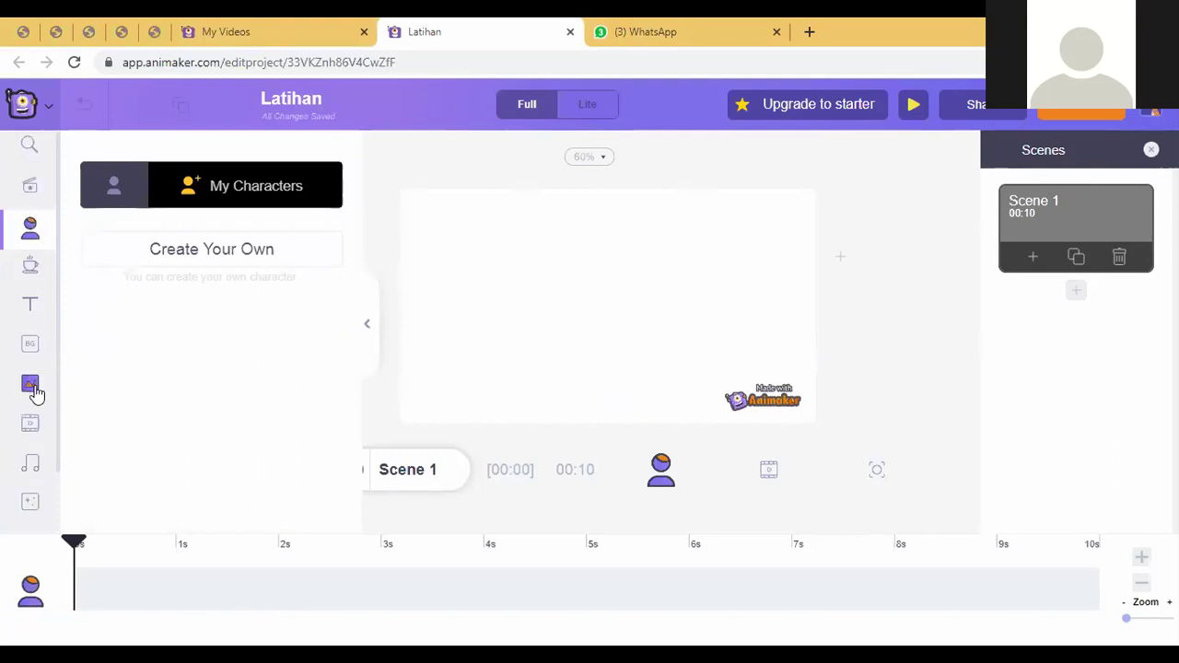
pyautogui.click(367, 330)
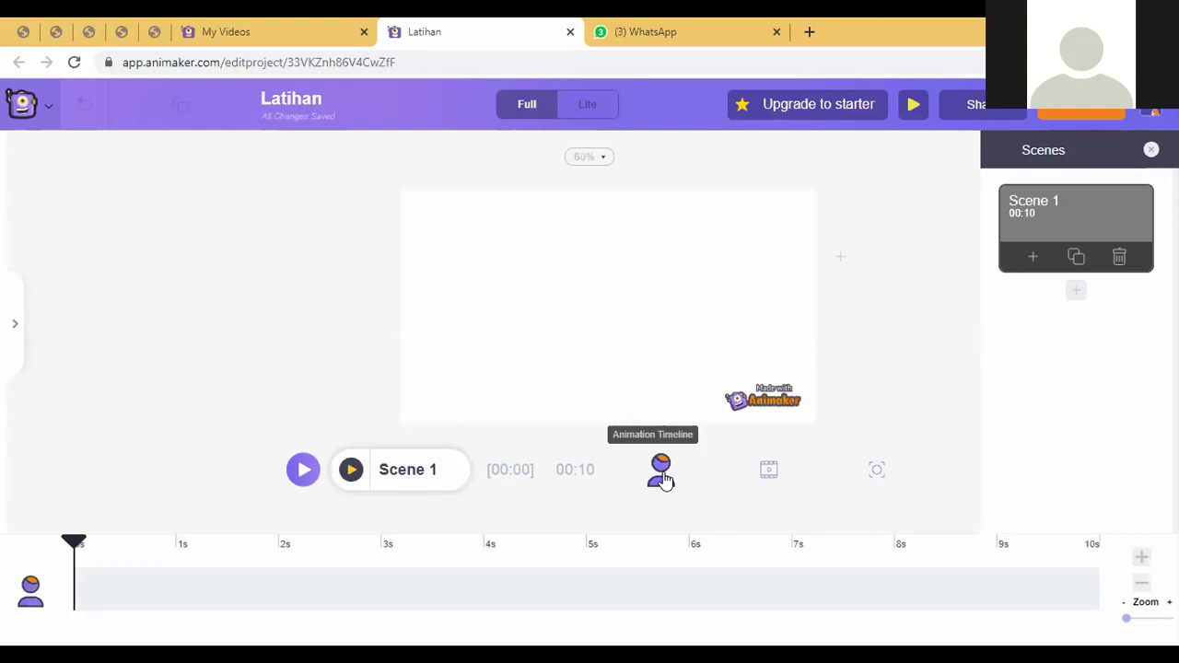
pyautogui.click(771, 473)
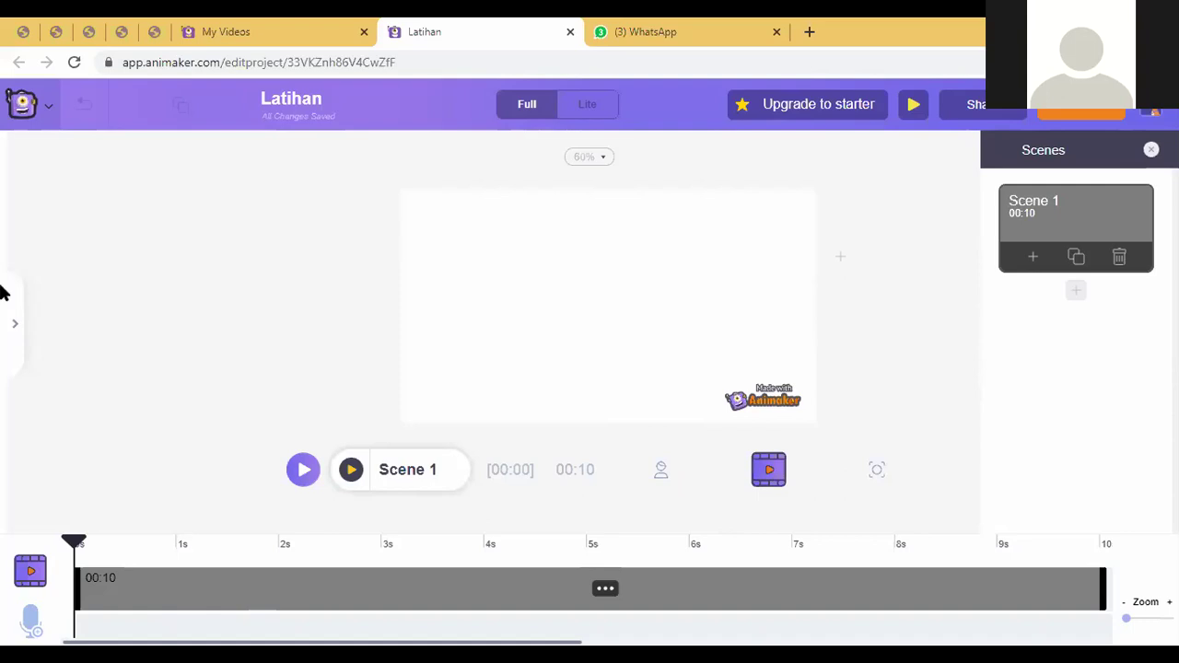
pyautogui.click(16, 328)
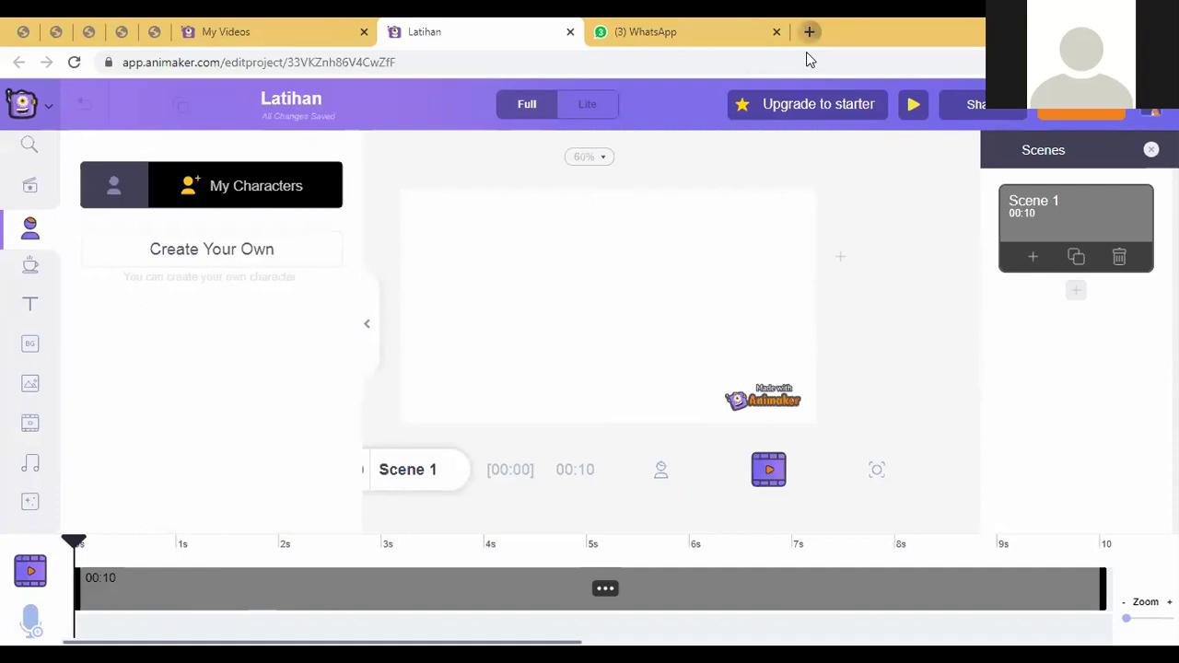
# Open Google Drive in a new browser tab and go to Drive Saya
pyautogui.hotkey('ctrl', 't')
pyautogui.write('drive')
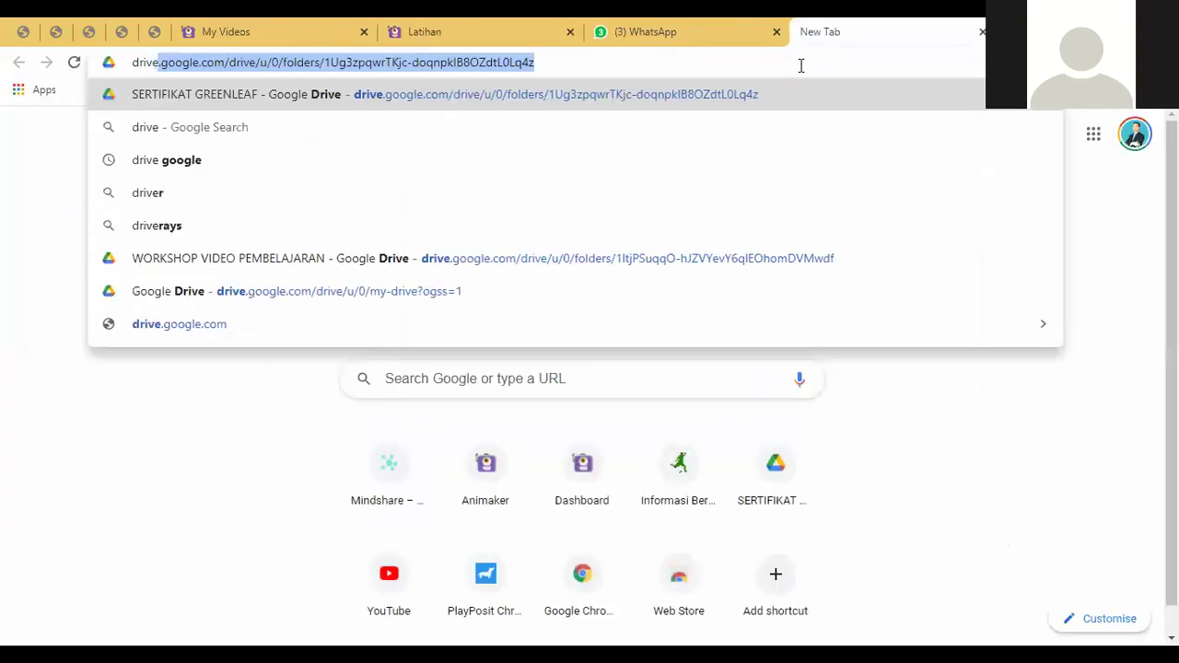
pyautogui.press('Return')
pyautogui.click(402, 24)
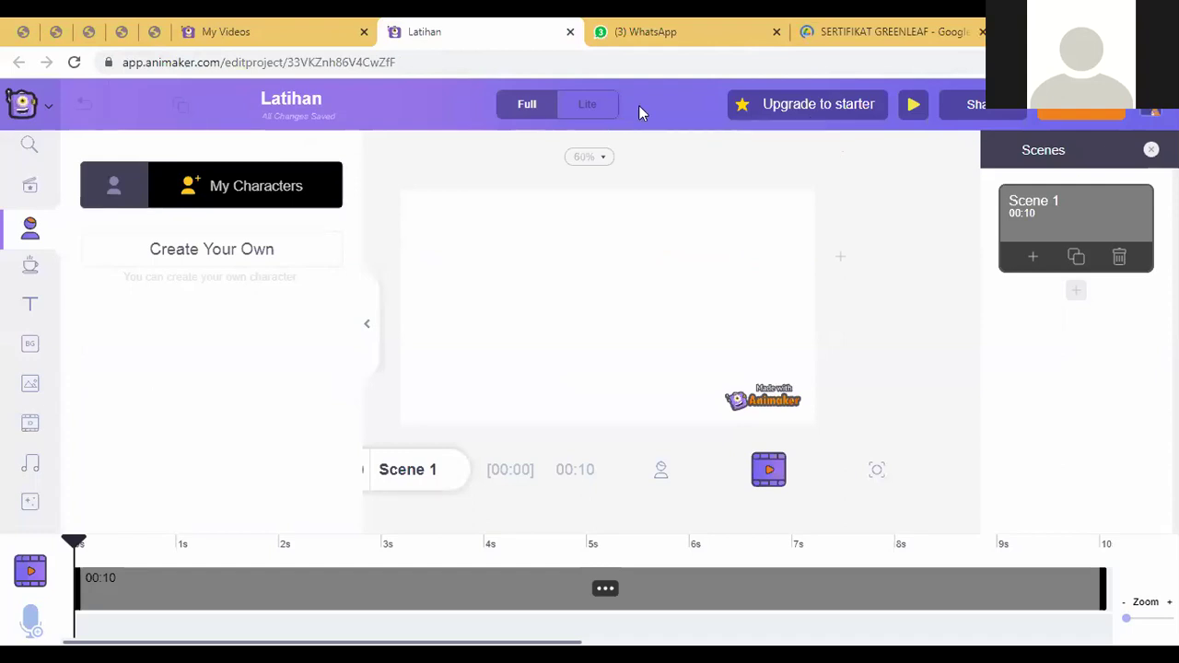
pyautogui.click(826, 31)
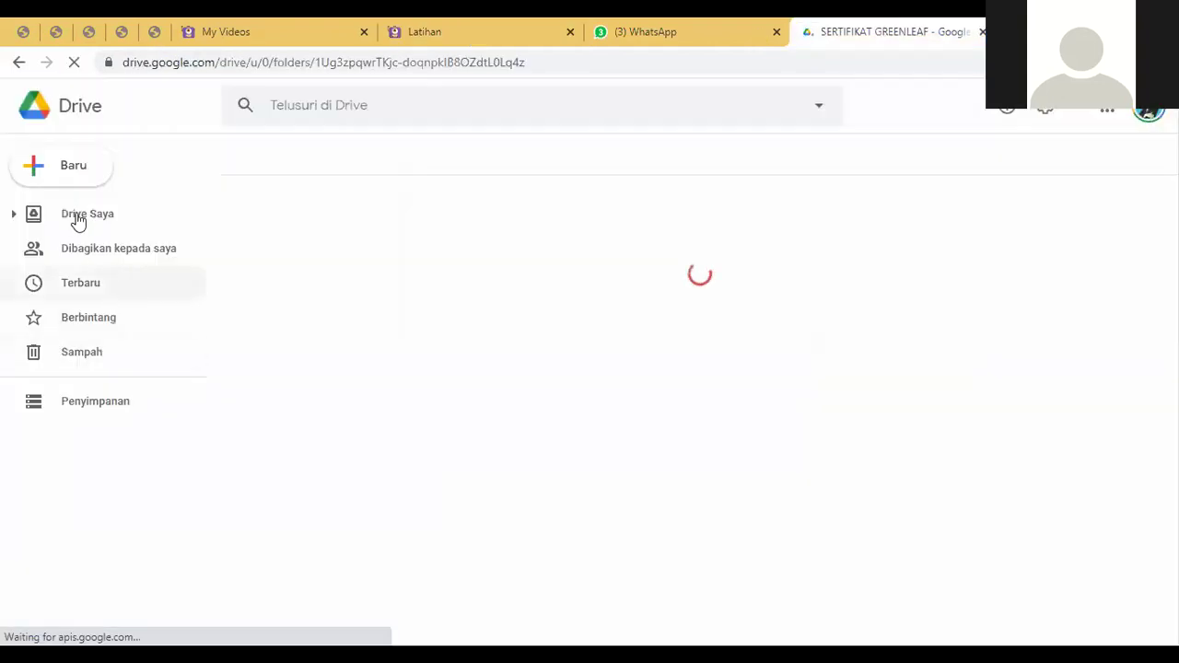
pyautogui.click(79, 215)
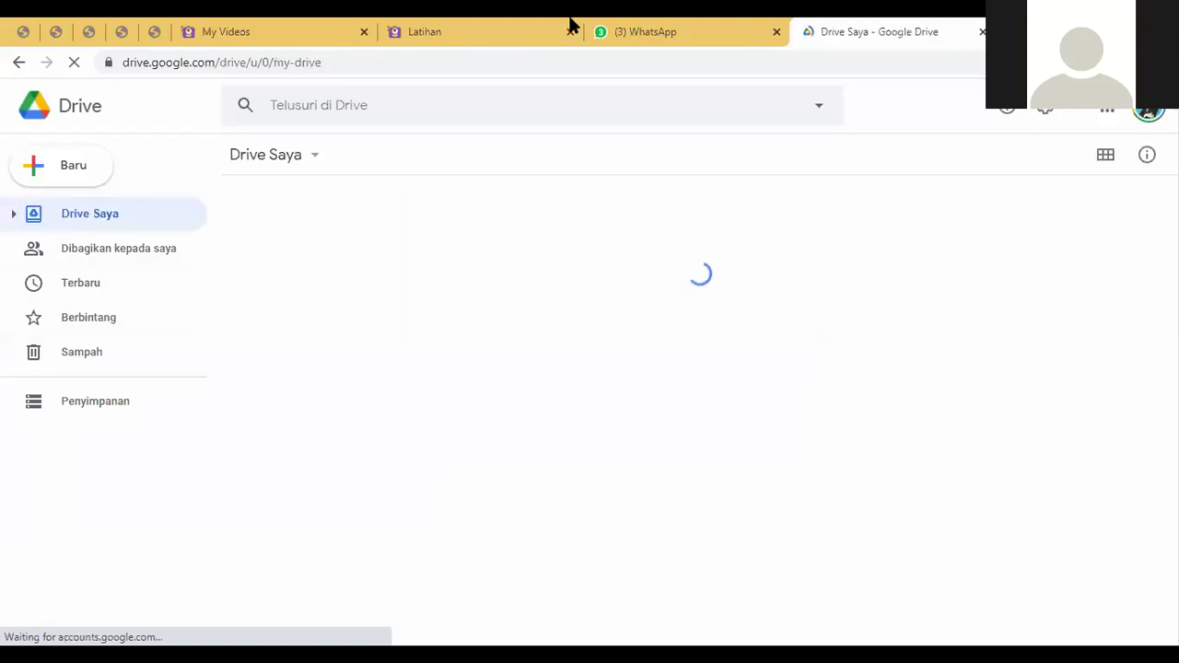
pyautogui.click(424, 24)
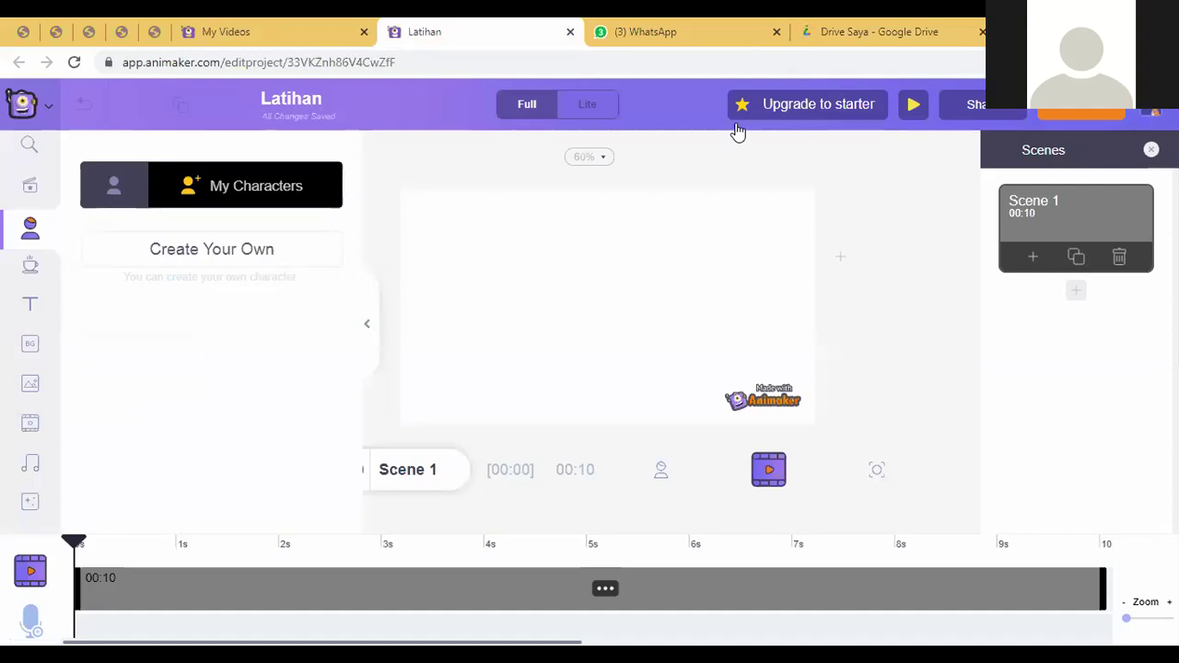
pyautogui.click(875, 29)
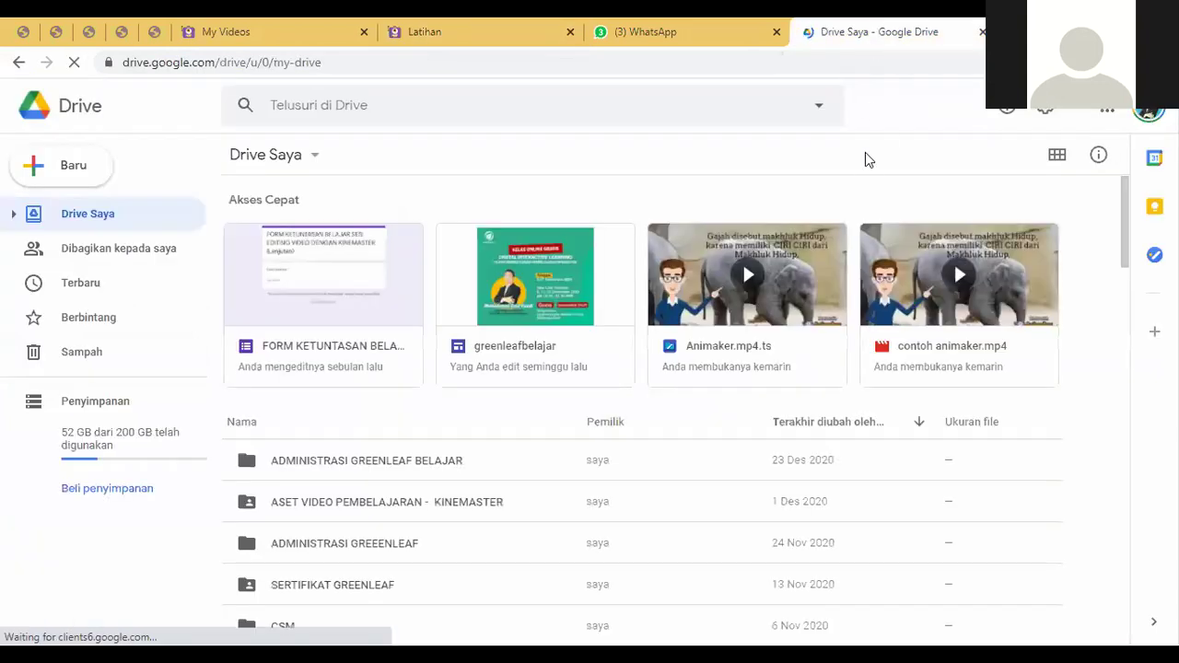
# Find the Animaker.mp4.ts video in Drive Saya, open it and play it
pyautogui.scroll(-15, 705, 437)
pyautogui.scroll(-10, 452, 444)
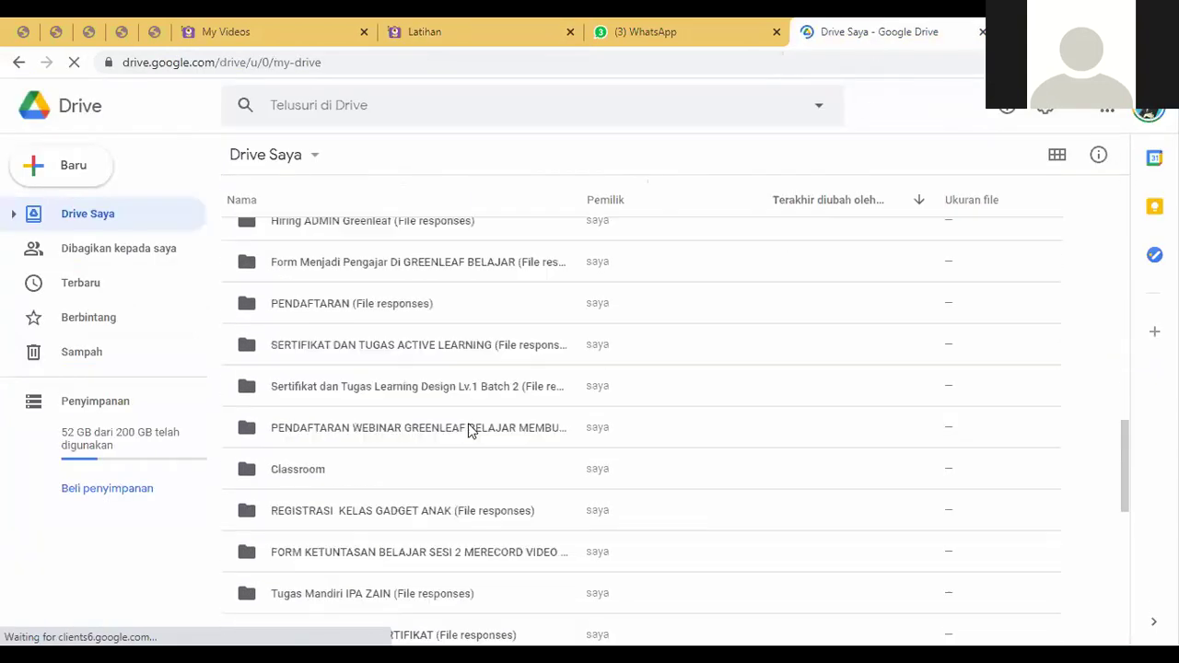
pyautogui.scroll(-2, 359, 368)
pyautogui.scroll(1, 318, 313)
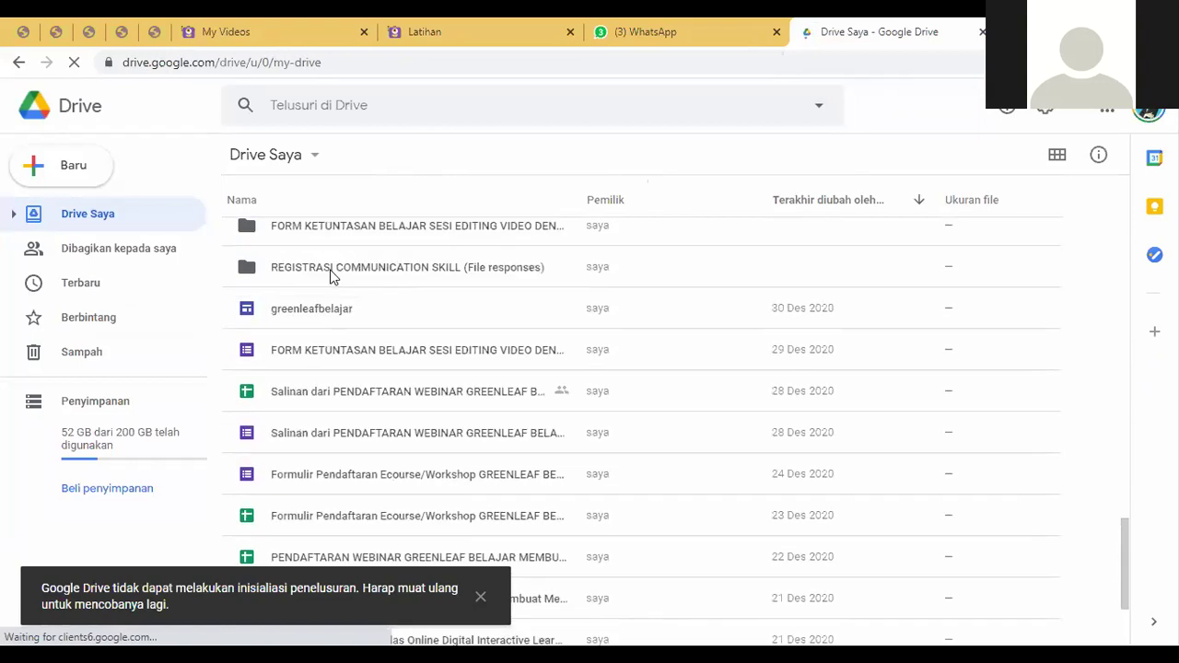
pyautogui.scroll(-2, 336, 322)
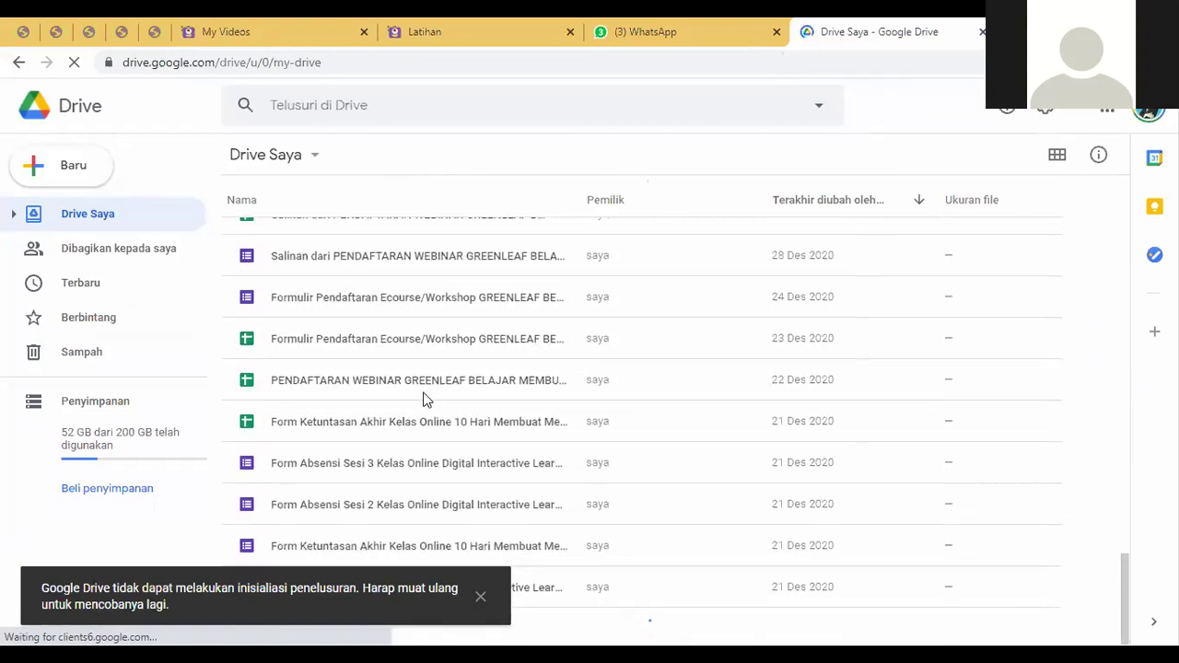
pyautogui.scroll(2, 432, 368)
pyautogui.scroll(-10, 468, 288)
pyautogui.scroll(-2, 466, 291)
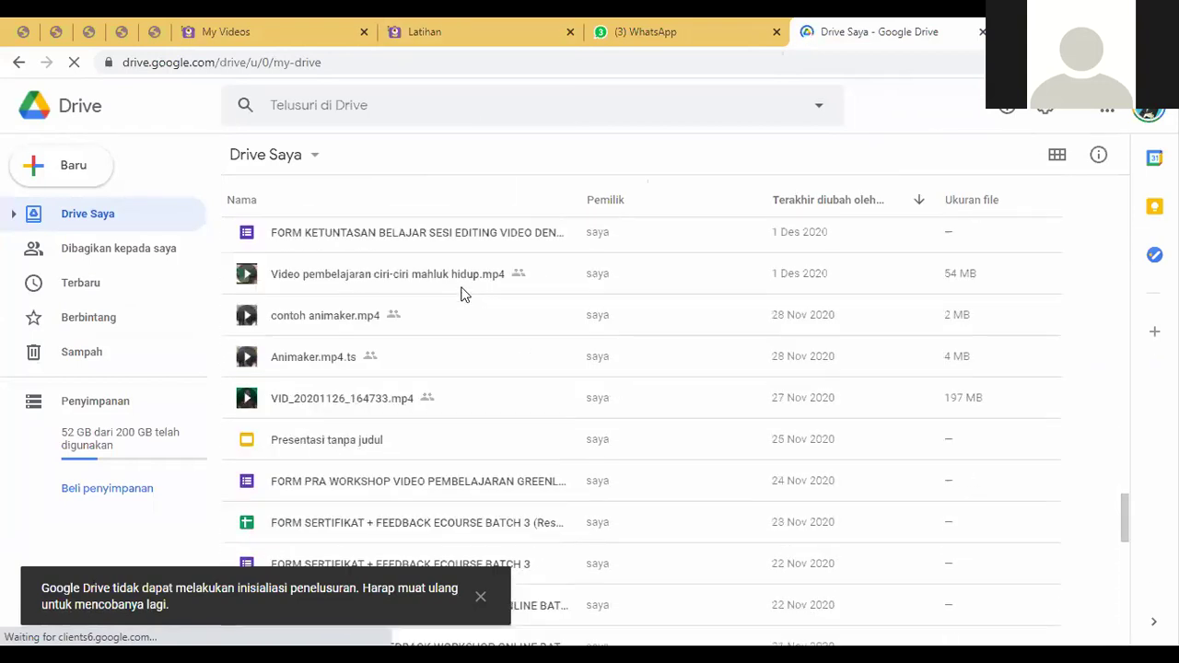
pyautogui.click(317, 342)
pyautogui.doubleClick(321, 341)
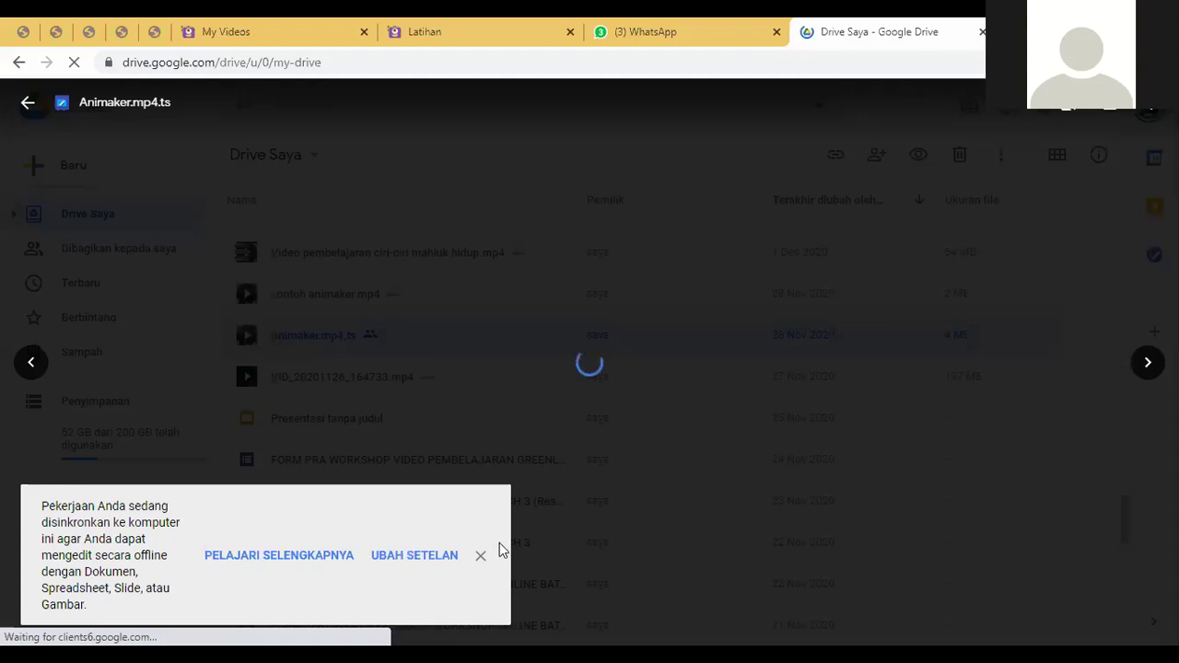
pyautogui.click(481, 558)
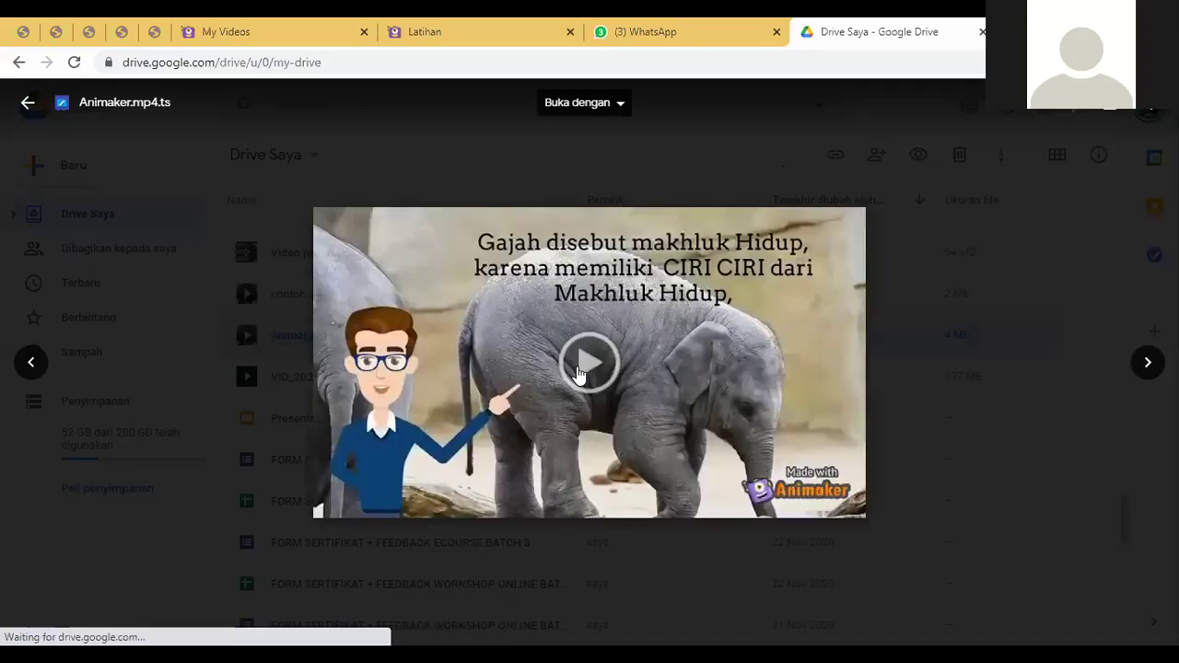
pyautogui.click(578, 371)
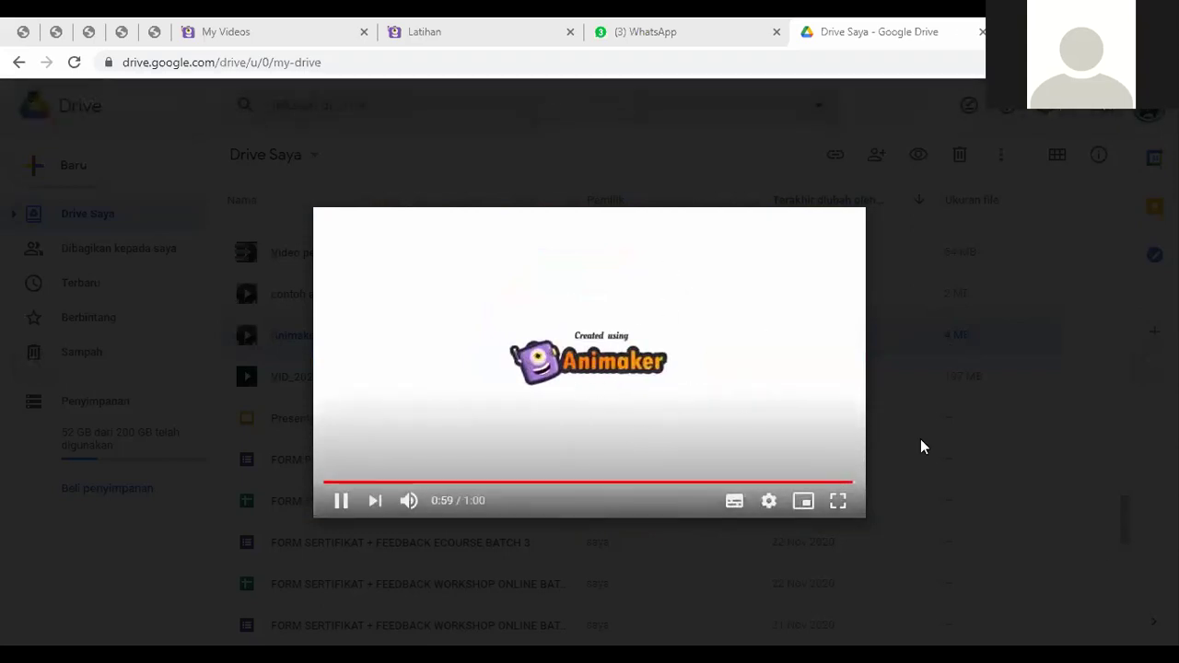
# Close Google Drive and return to the Latihan project in Animaker
pyautogui.click(984, 32)
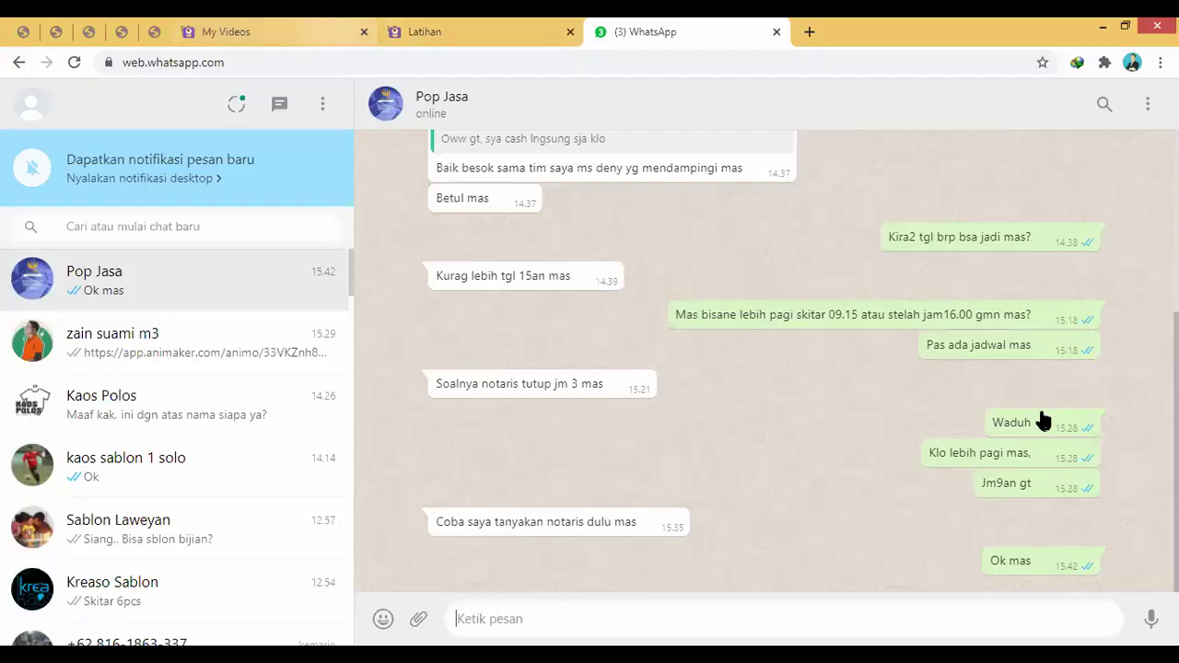
pyautogui.hotkey('ctrl', '6')
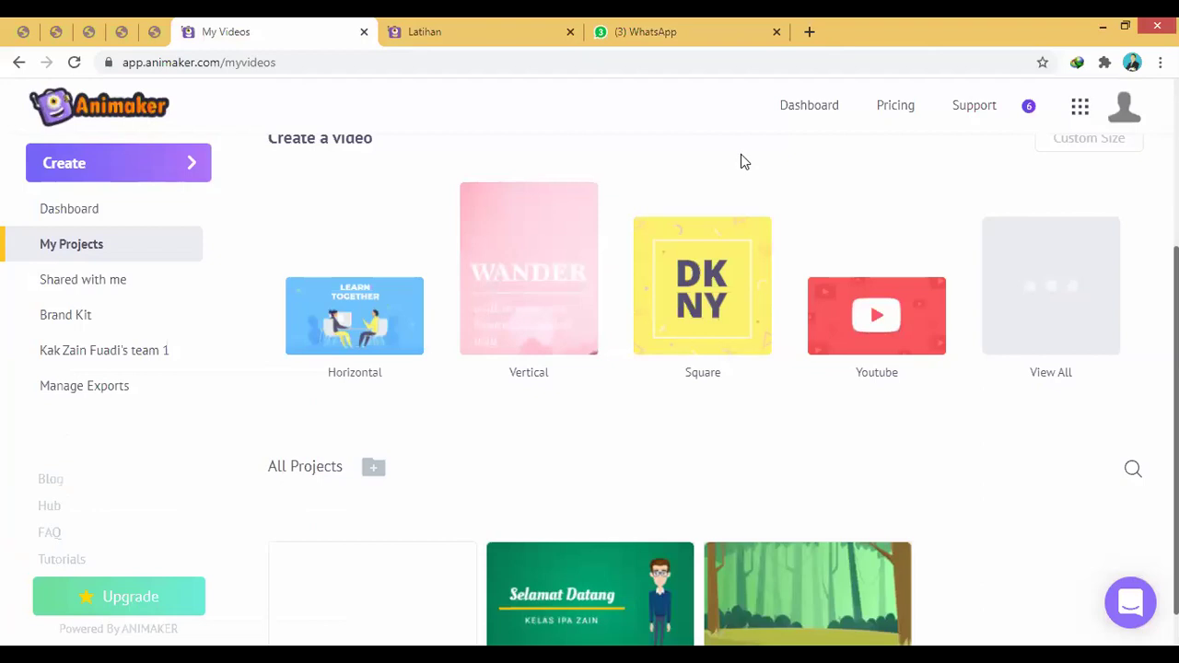
pyautogui.click(502, 25)
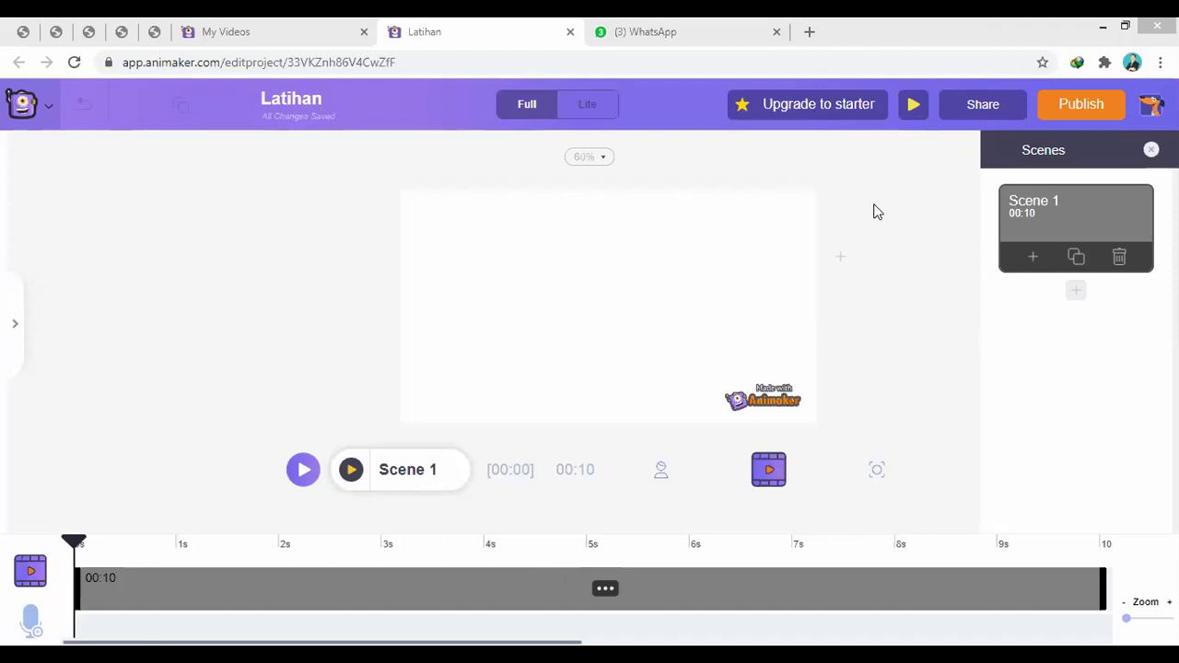
pyautogui.hotkey('ctrl', 'shift', 'Tab')
pyautogui.click(499, 22)
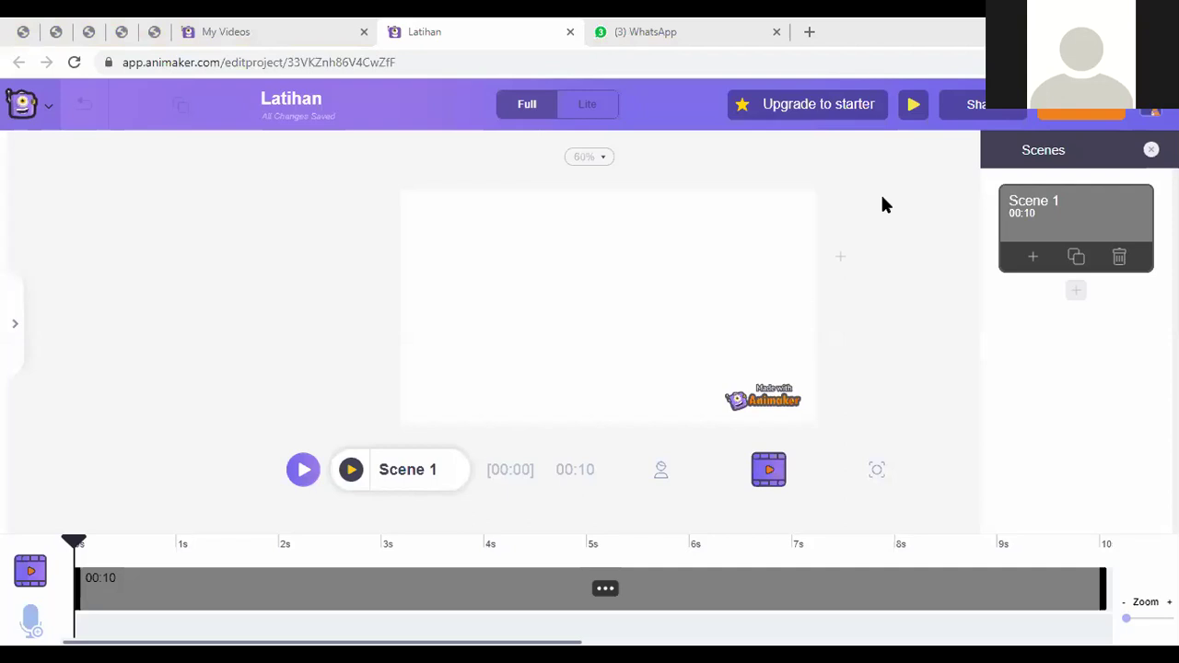
# Expand the asset library and browse the ready-made characters
pyautogui.click(14, 324)
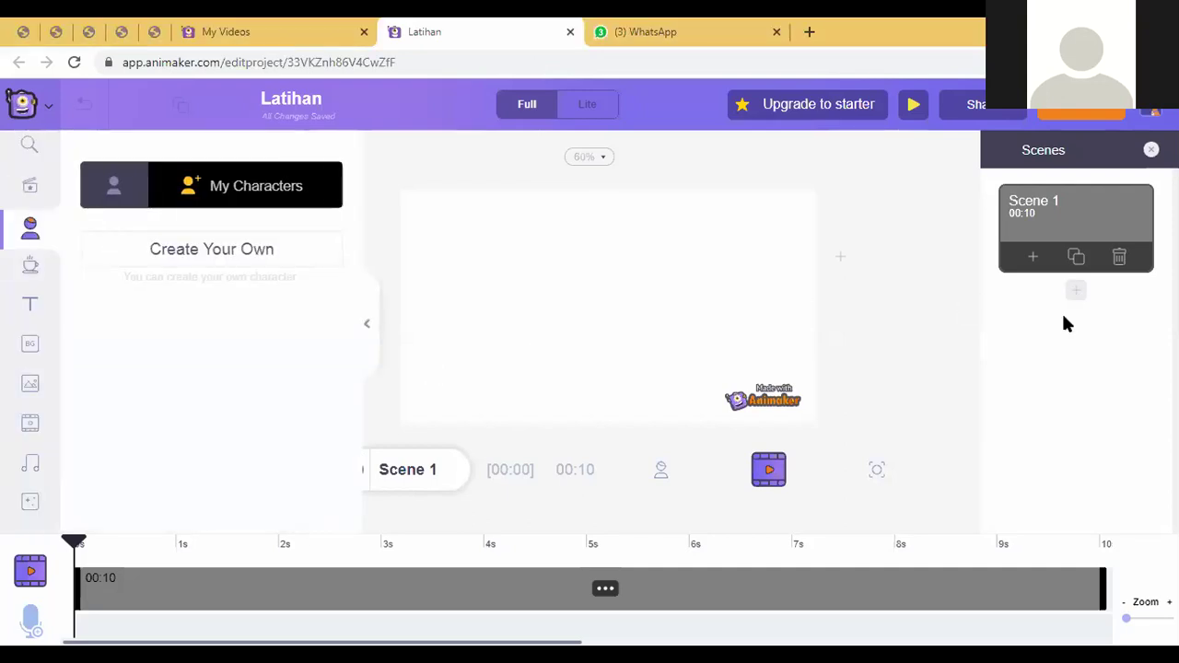
pyautogui.click(112, 198)
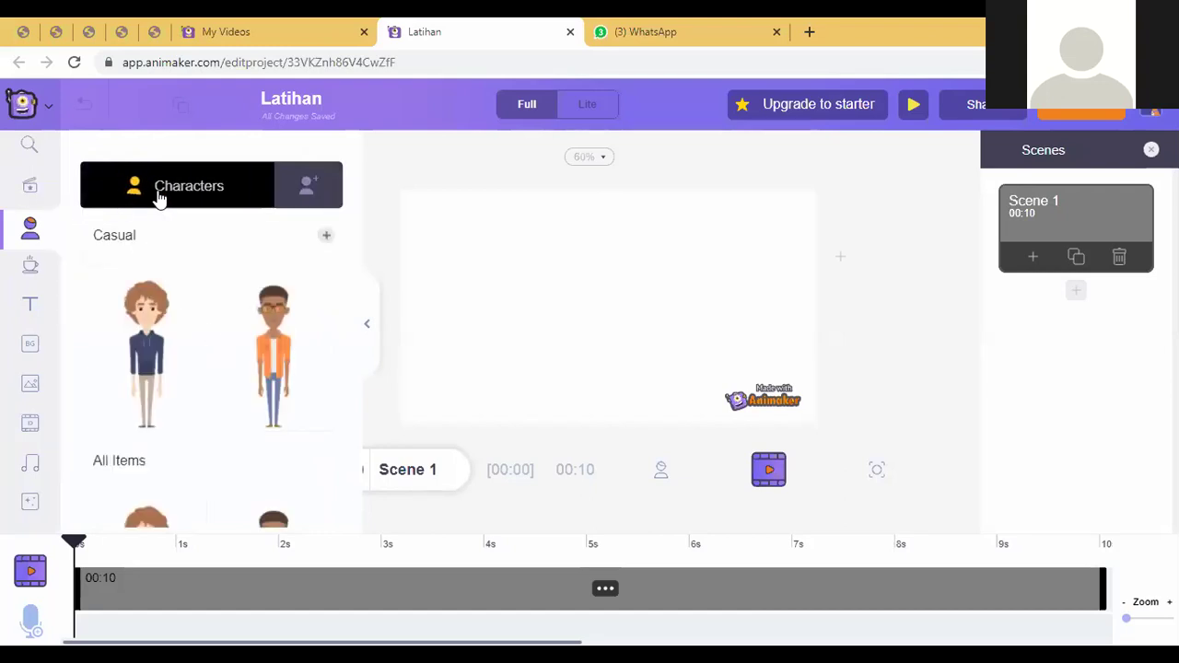
pyautogui.scroll(-5, 158, 347)
pyautogui.scroll(5, 183, 360)
pyautogui.scroll(-10, 216, 368)
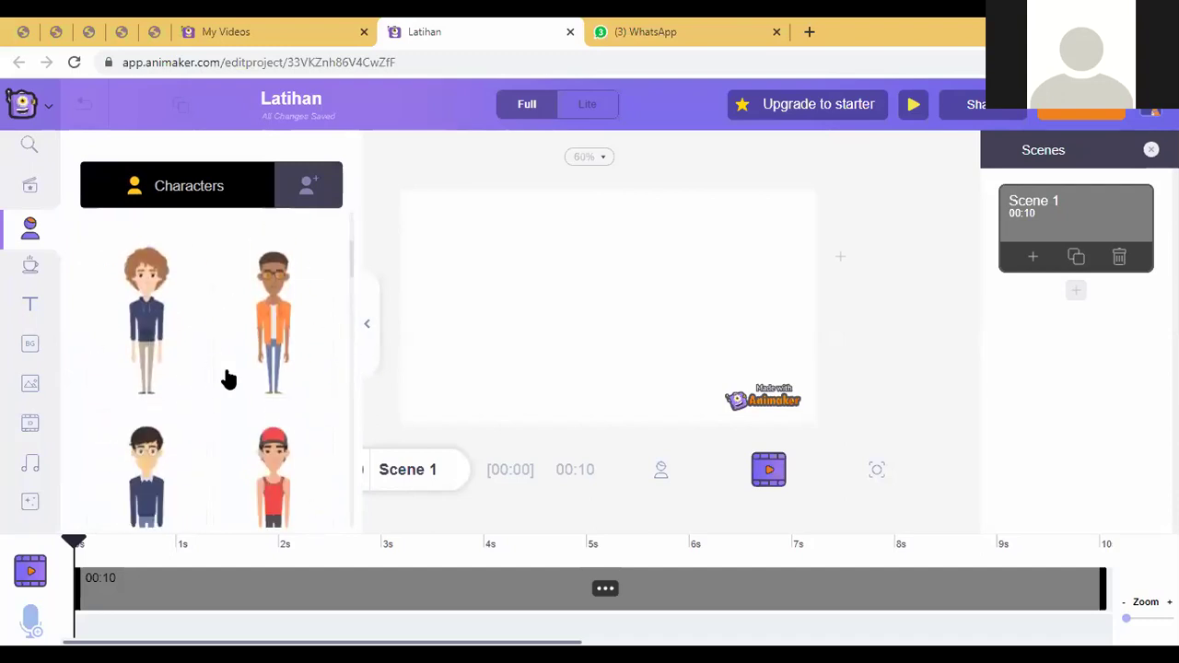
# Place the custom character with the teal hoodie from My Characters on the left side of Scene 1
pyautogui.click(310, 191)
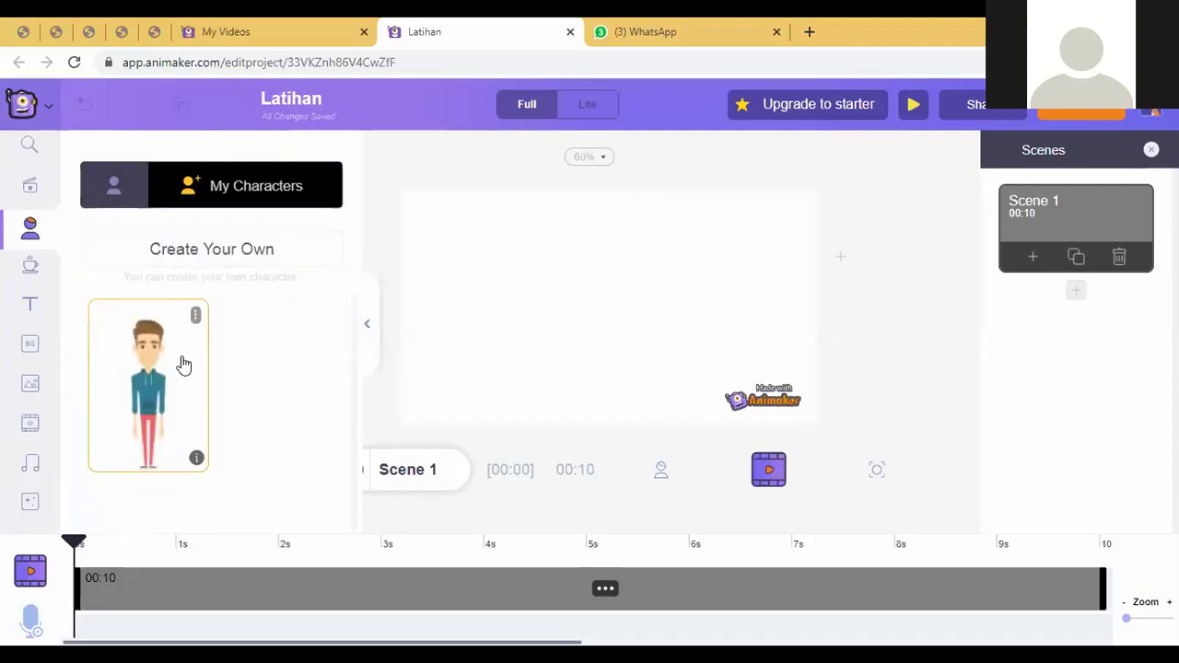
pyautogui.click(196, 319)
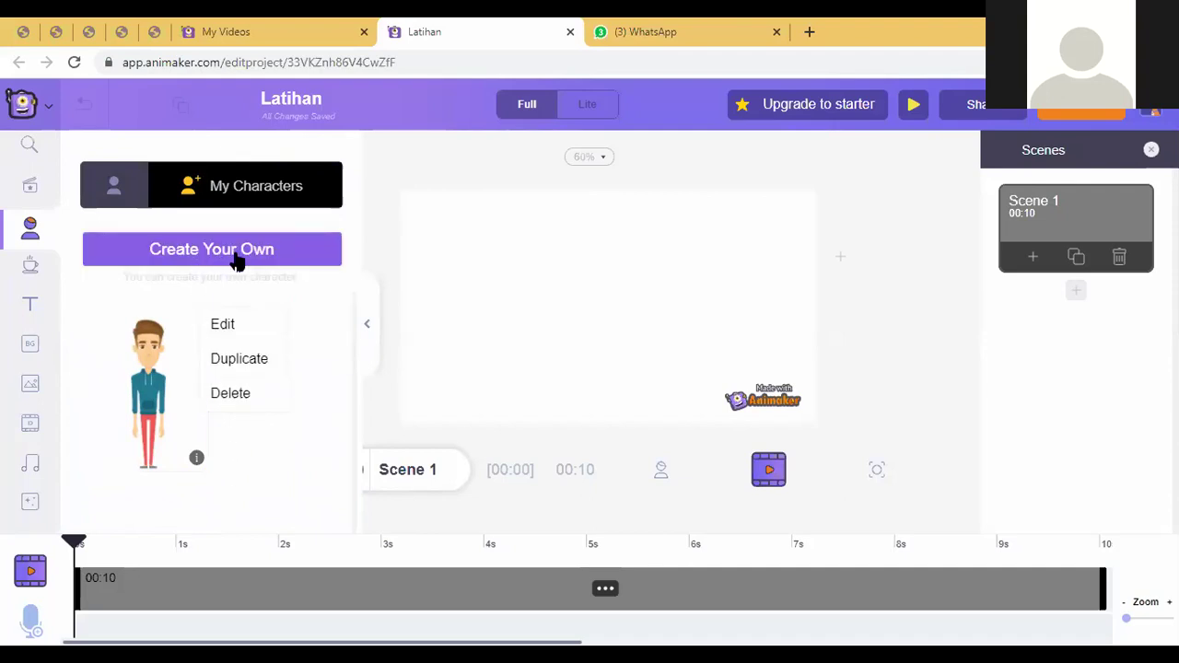
pyautogui.moveTo(126, 448); pyautogui.dragTo(453, 293)
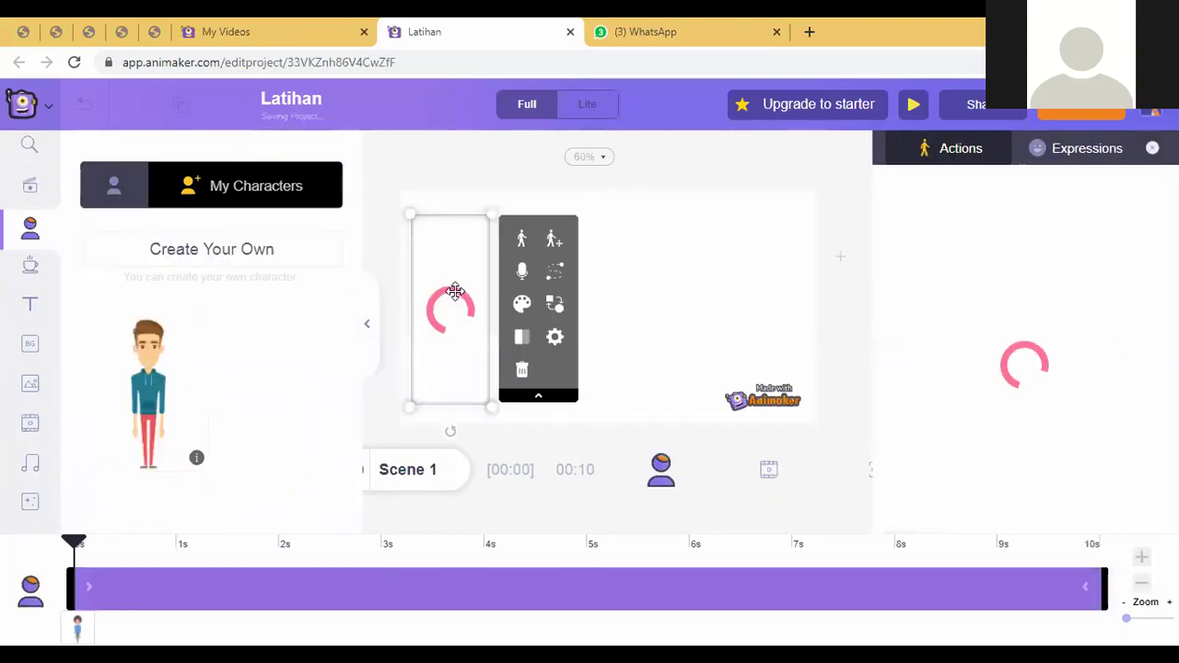
# Collapse the asset library, examine the placed character's actions and editing options, and clear the selection
pyautogui.click(367, 342)
pyautogui.click(276, 308)
pyautogui.click(453, 292)
pyautogui.click(692, 253)
pyautogui.click(415, 301)
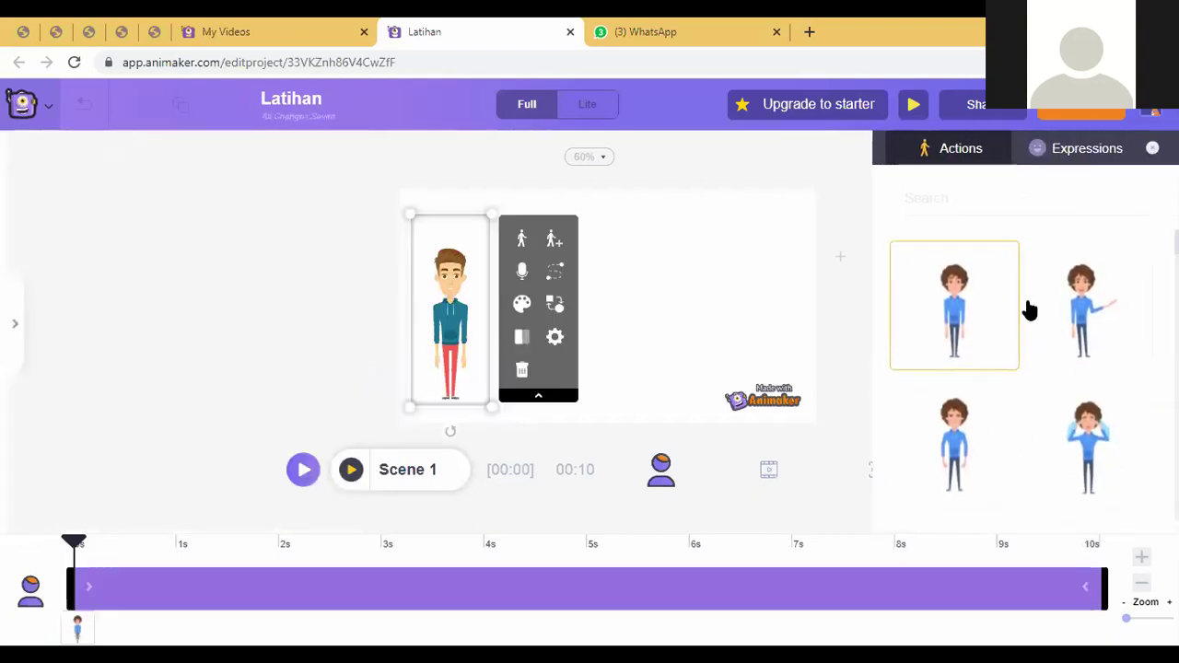
pyautogui.click(349, 289)
pyautogui.click(456, 290)
pyautogui.click(368, 304)
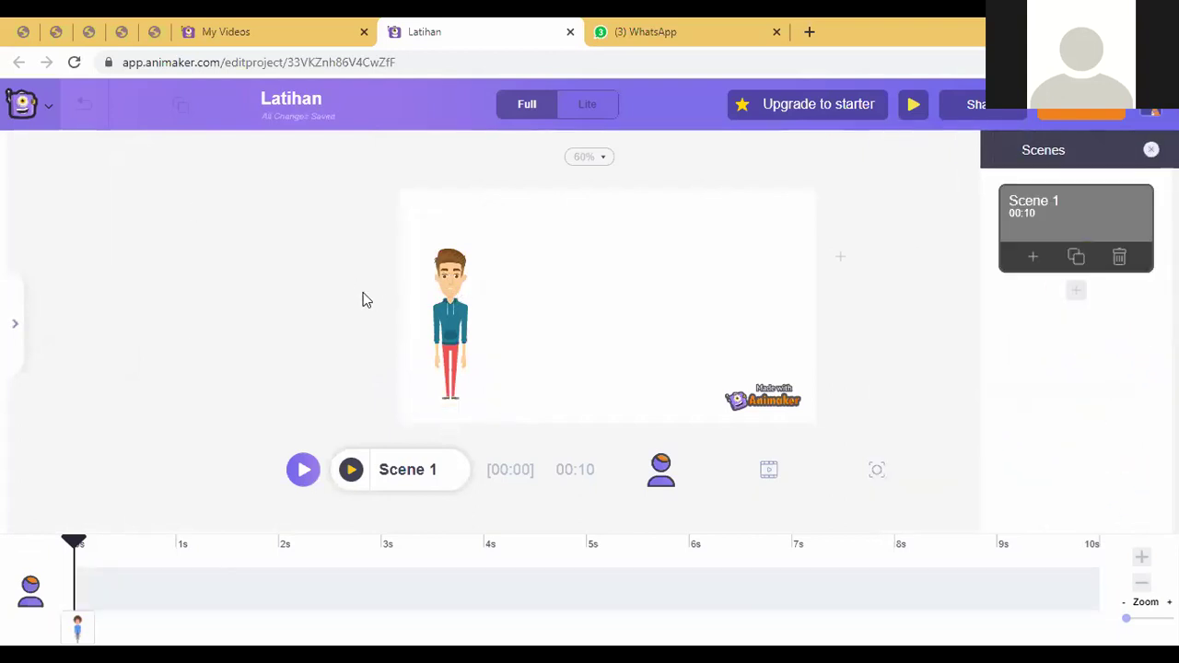
# Set the Milky Way night-sky video from the Video Backgrounds collection as Scene 1's background
pyautogui.click(20, 330)
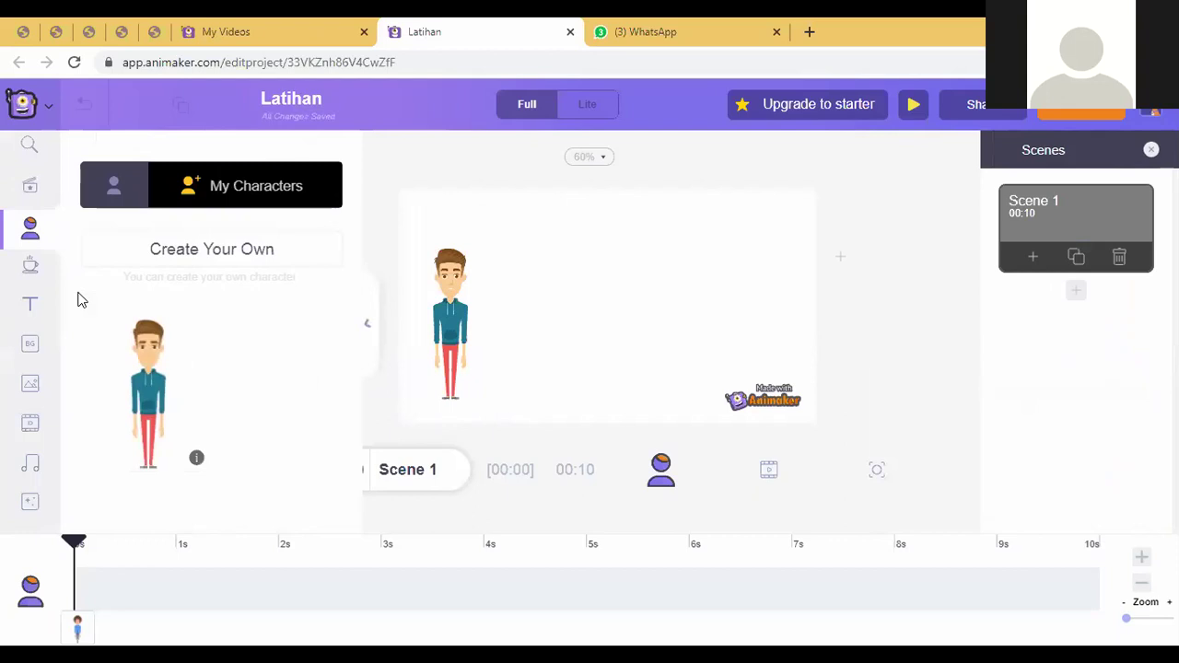
pyautogui.click(38, 360)
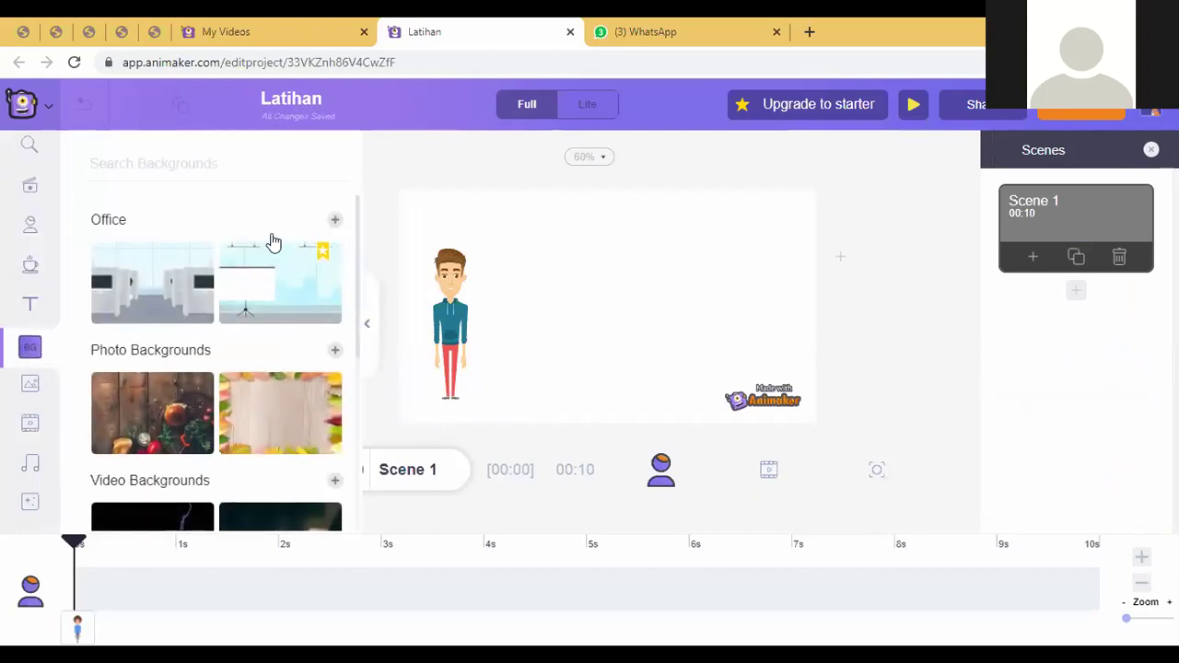
pyautogui.scroll(-2, 127, 365)
pyautogui.scroll(-4, 127, 365)
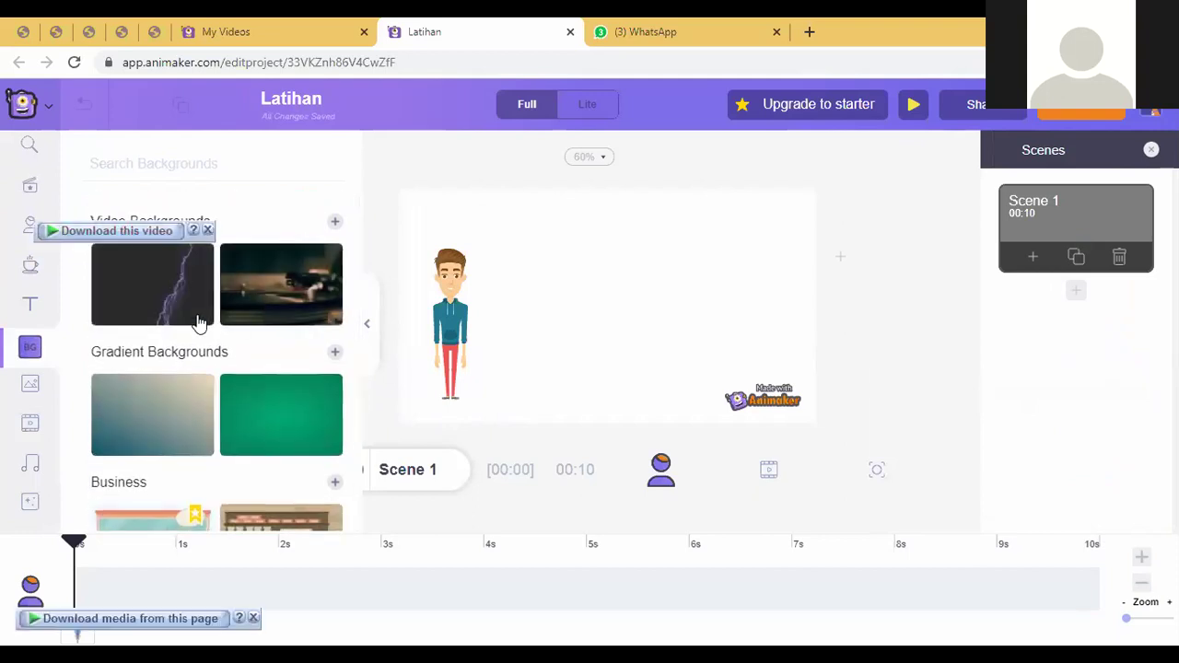
pyautogui.scroll(2, 200, 323)
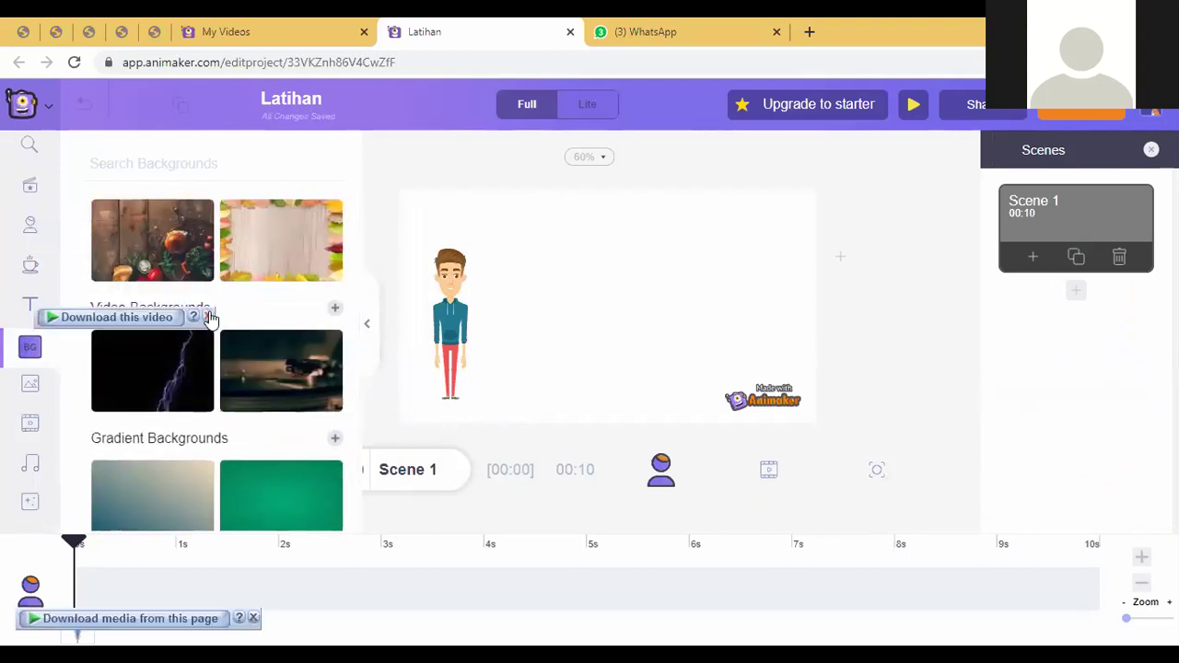
pyautogui.click(255, 618)
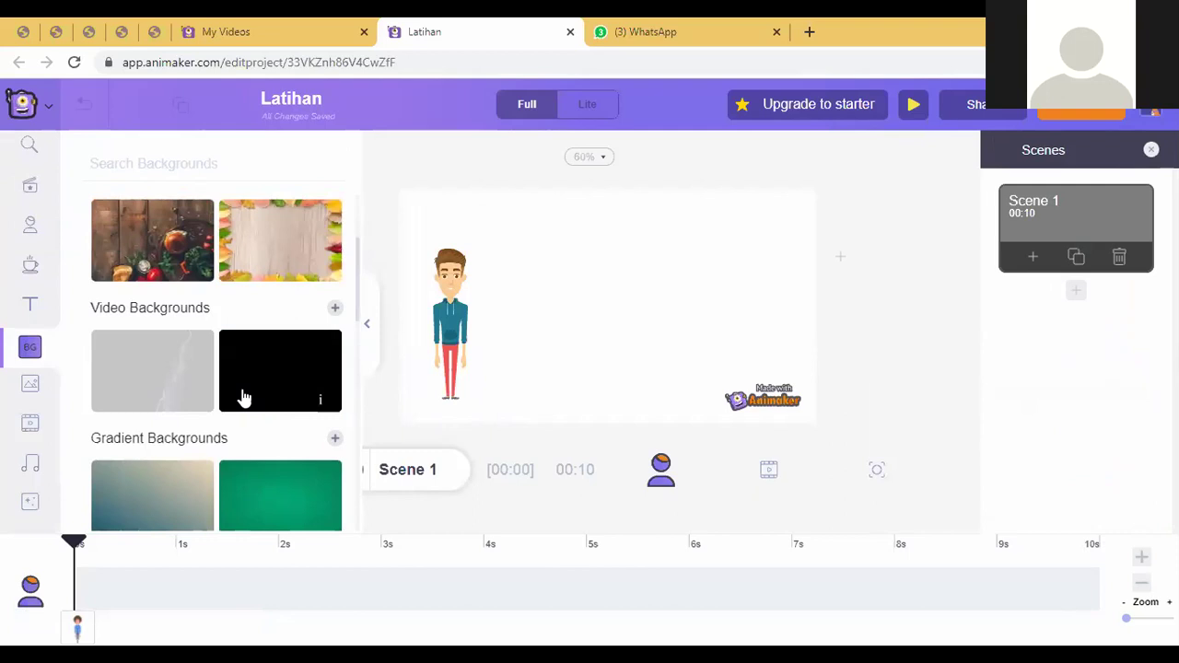
pyautogui.click(335, 308)
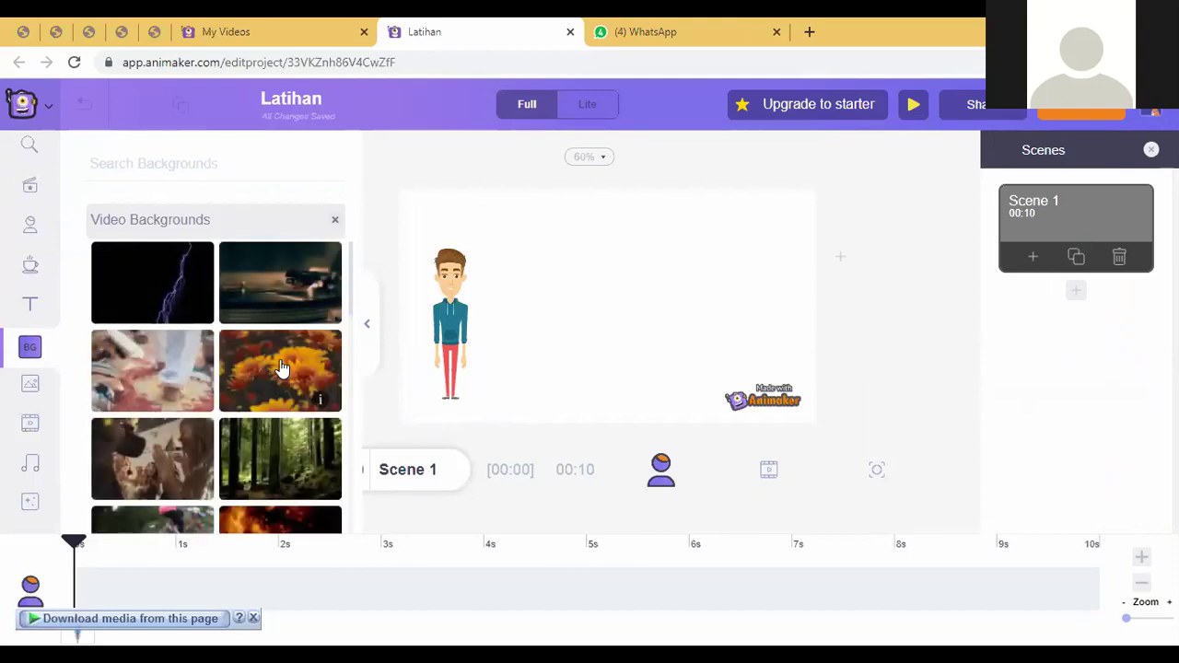
pyautogui.scroll(-3, 278, 371)
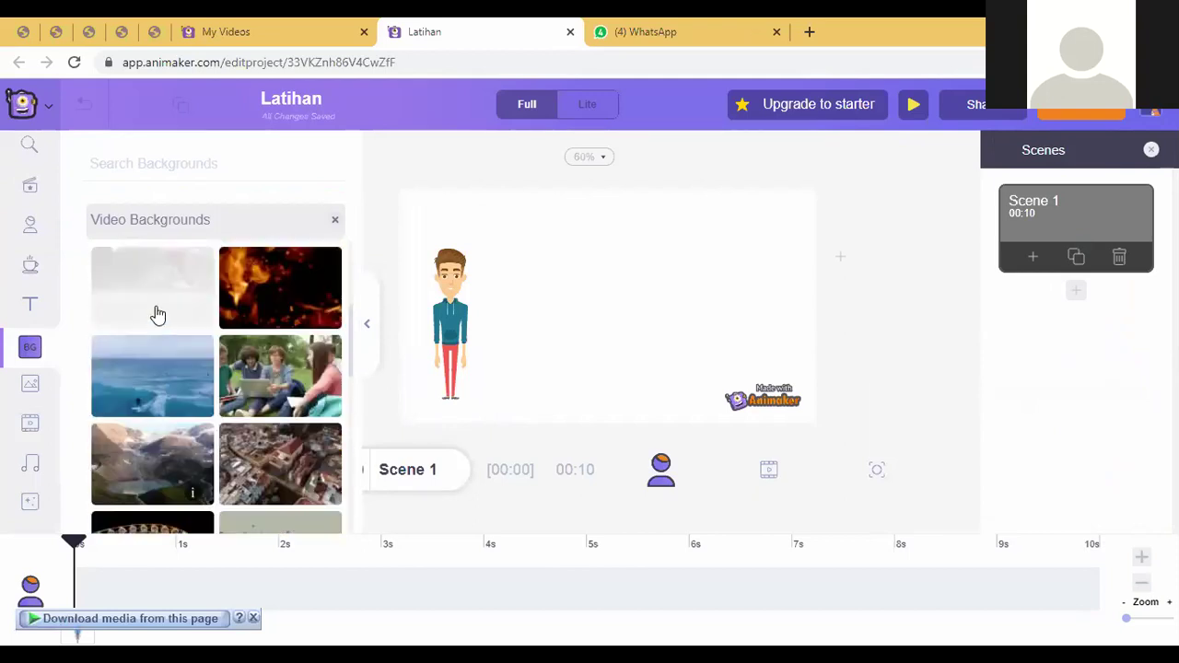
pyautogui.scroll(-2, 283, 393)
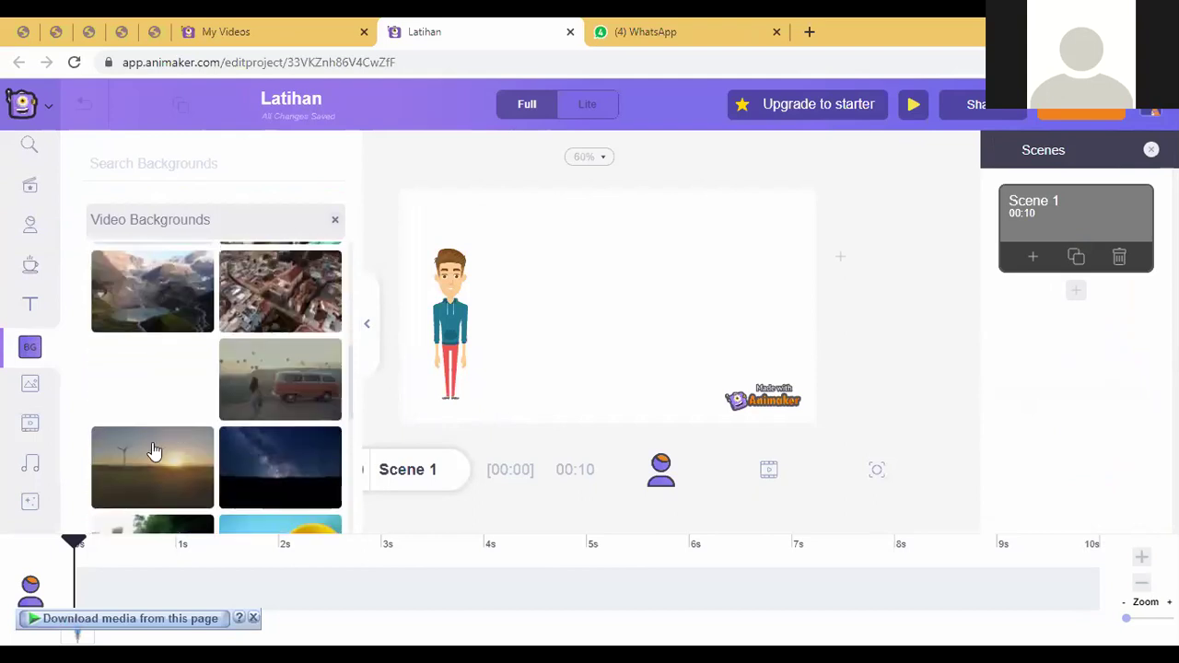
pyautogui.scroll(-1, 276, 394)
pyautogui.click(274, 384)
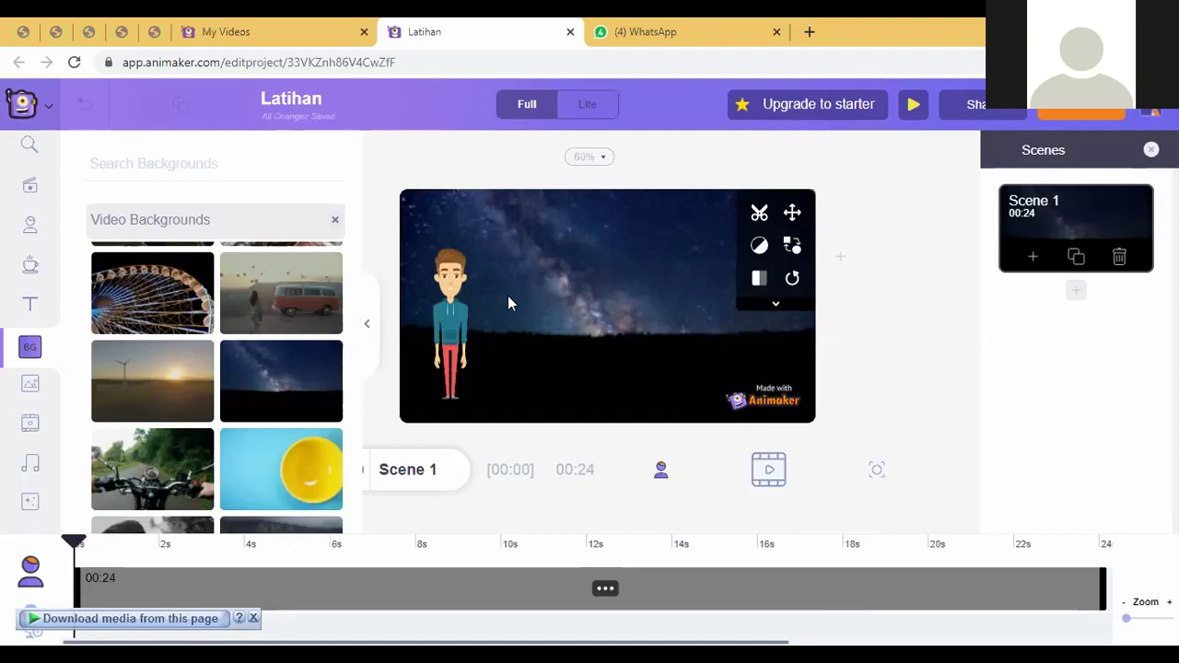
# Replace the night-sky video with the green background from Gradient Backgrounds and collapse the asset library
pyautogui.scroll(-3, 210, 367)
pyautogui.scroll(-3, 210, 367)
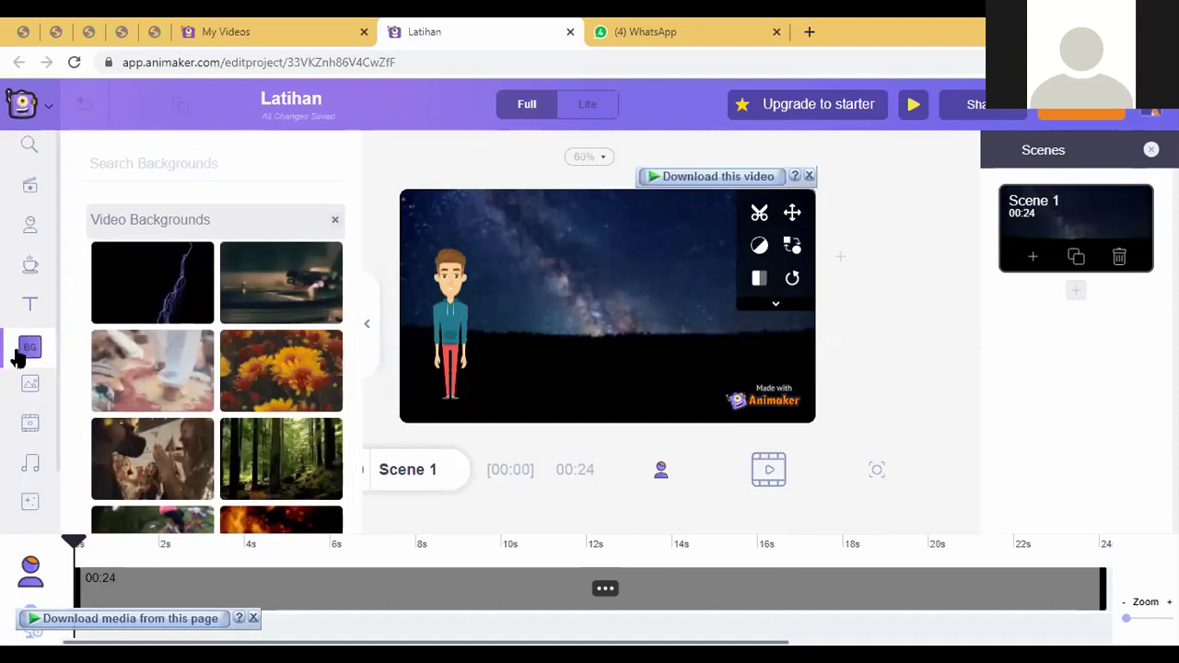
pyautogui.click(334, 221)
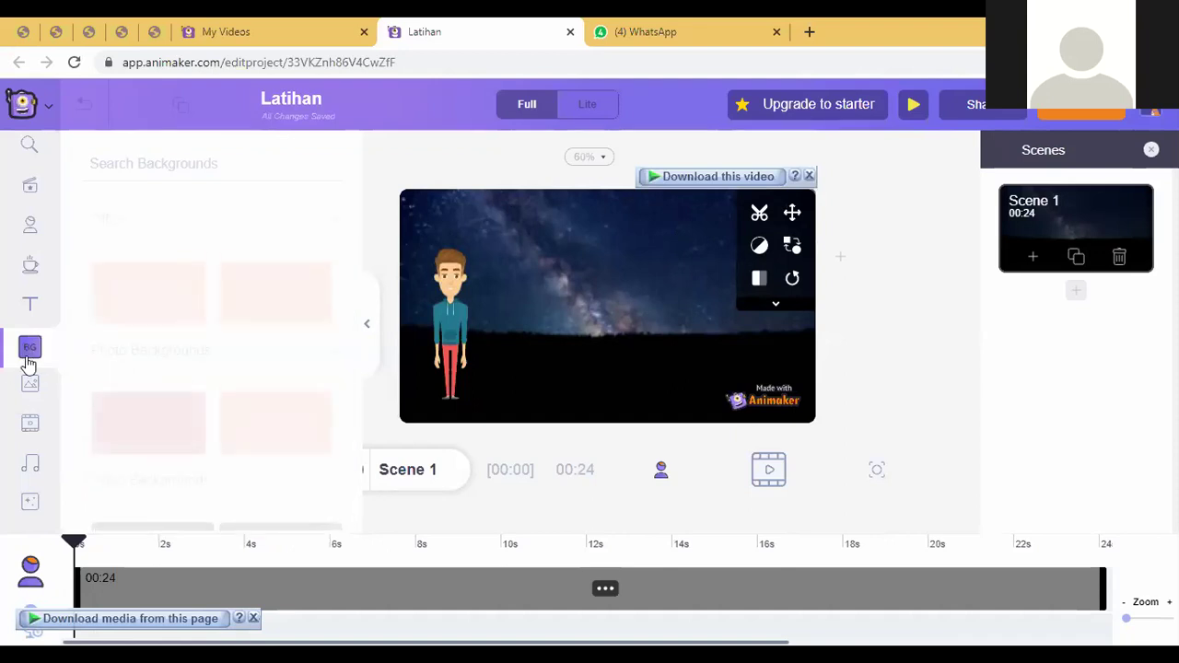
pyautogui.scroll(-5, 286, 354)
pyautogui.scroll(-2, 313, 349)
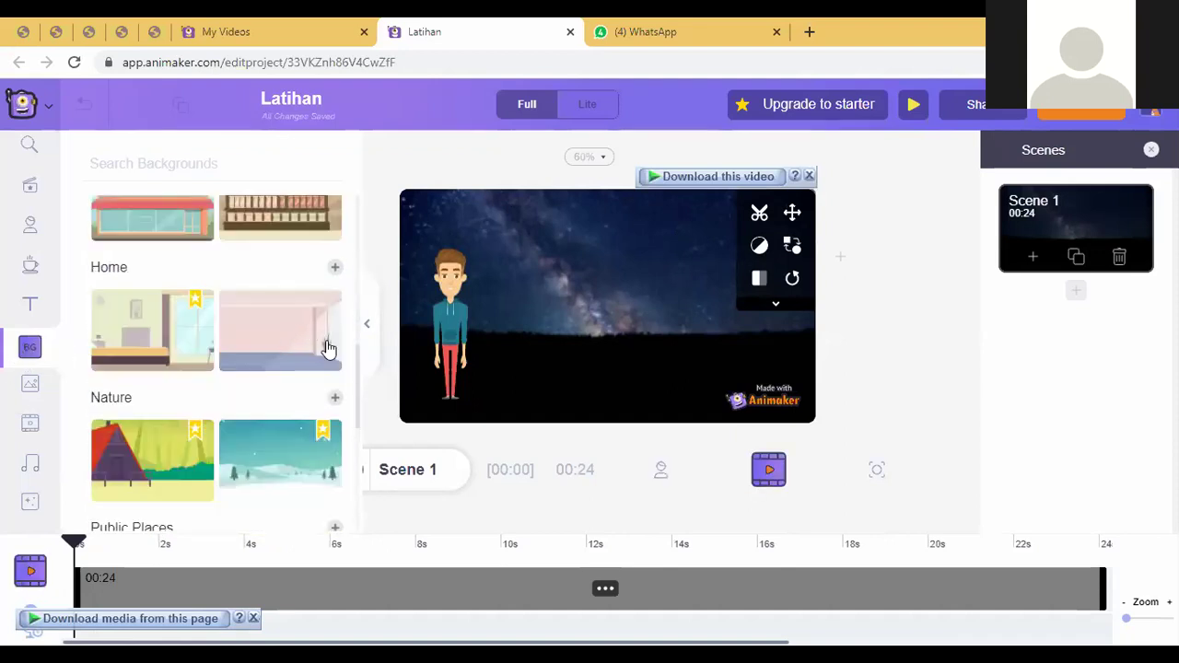
pyautogui.scroll(4, 313, 350)
pyautogui.moveTo(281, 414); pyautogui.dragTo(458, 325)
pyautogui.click(457, 327)
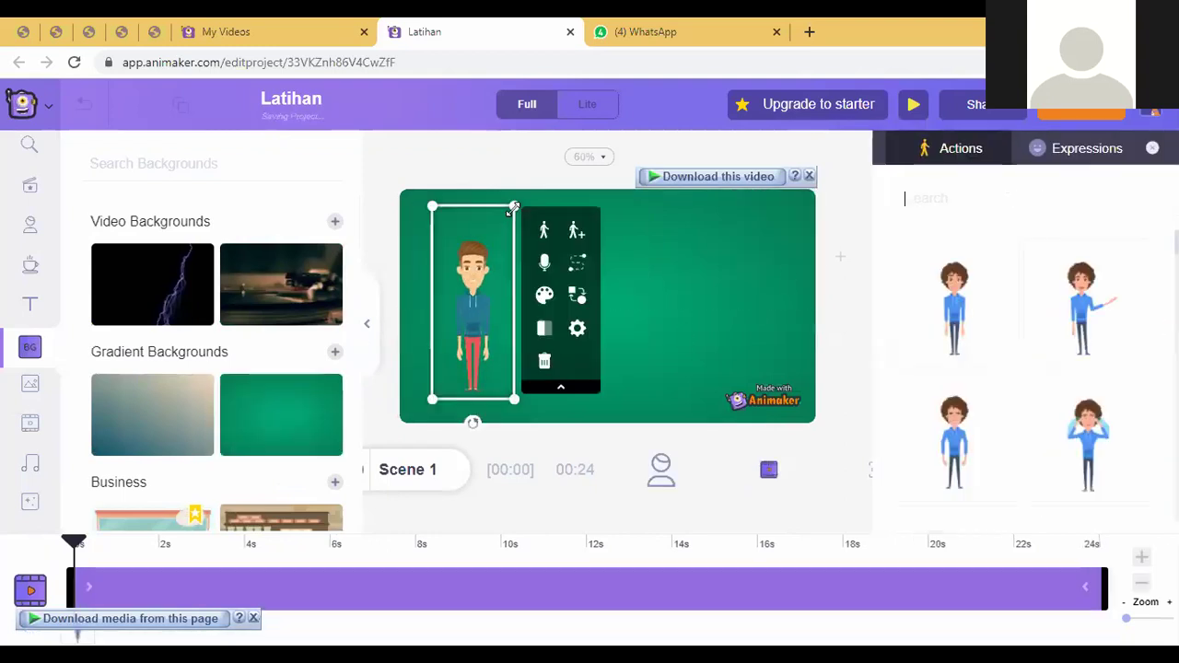
pyautogui.click(368, 325)
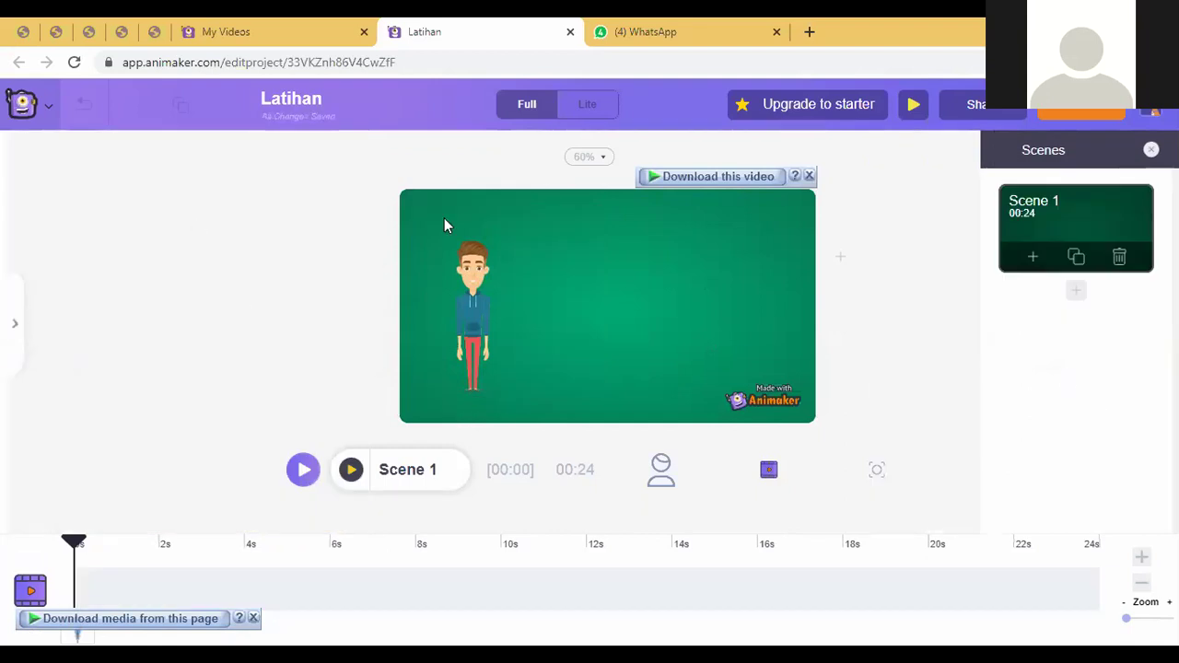
# Add orange EF823F as a third colour to the green gradient background
pyautogui.click(623, 298)
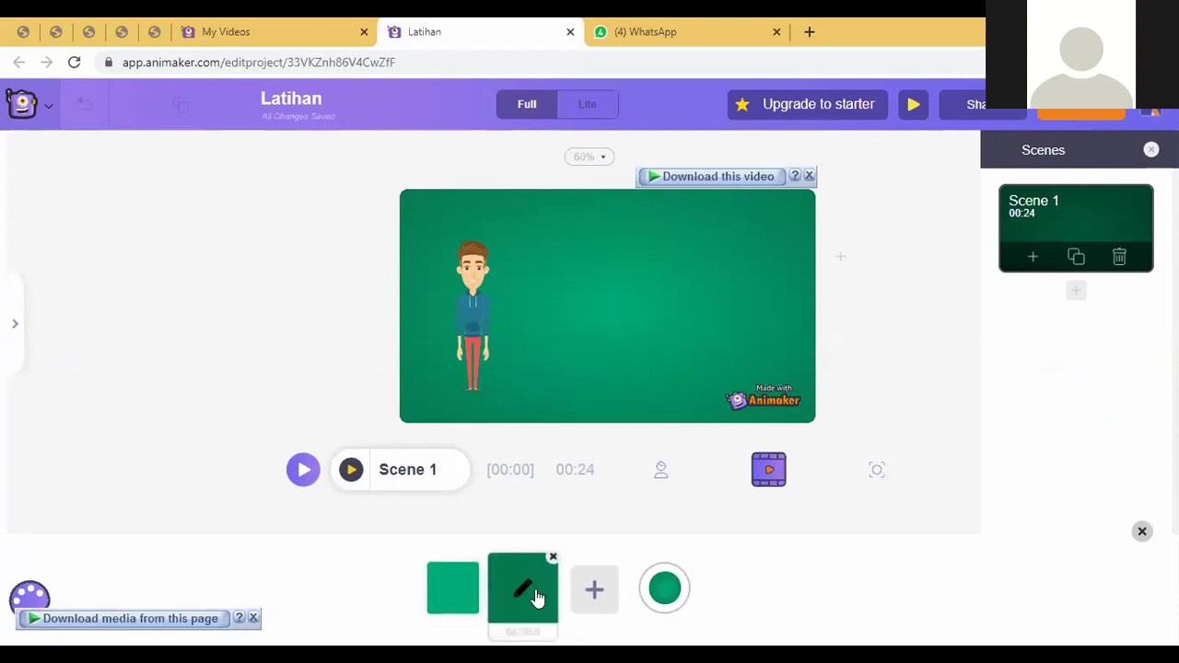
pyautogui.click(590, 592)
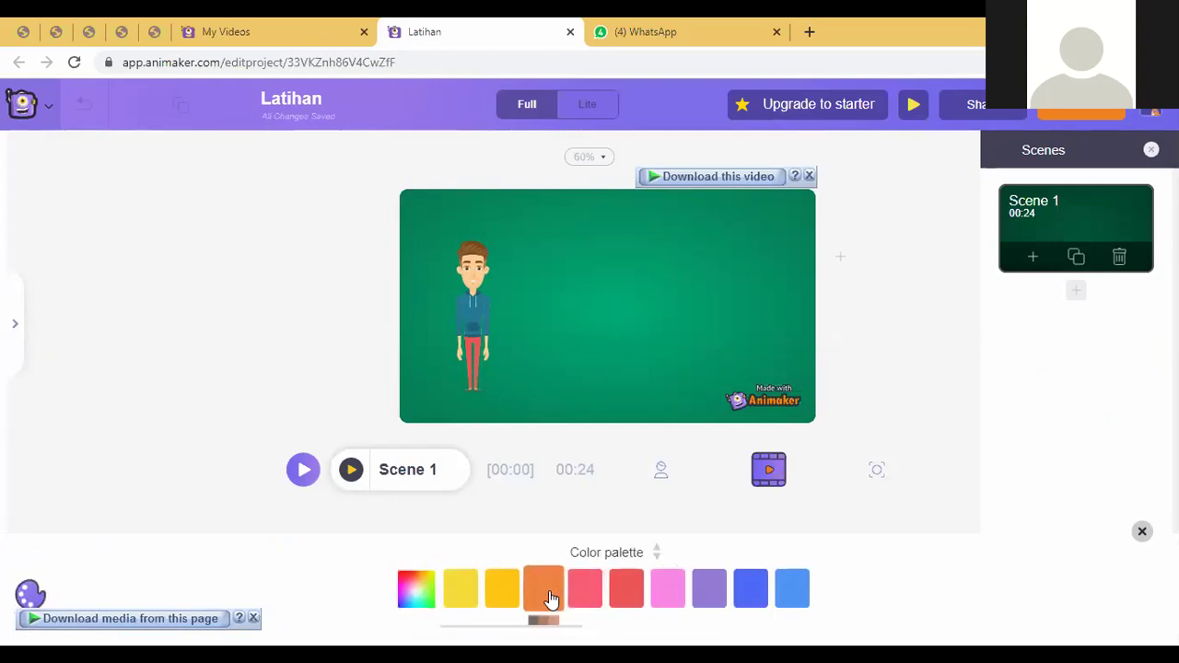
pyautogui.click(545, 596)
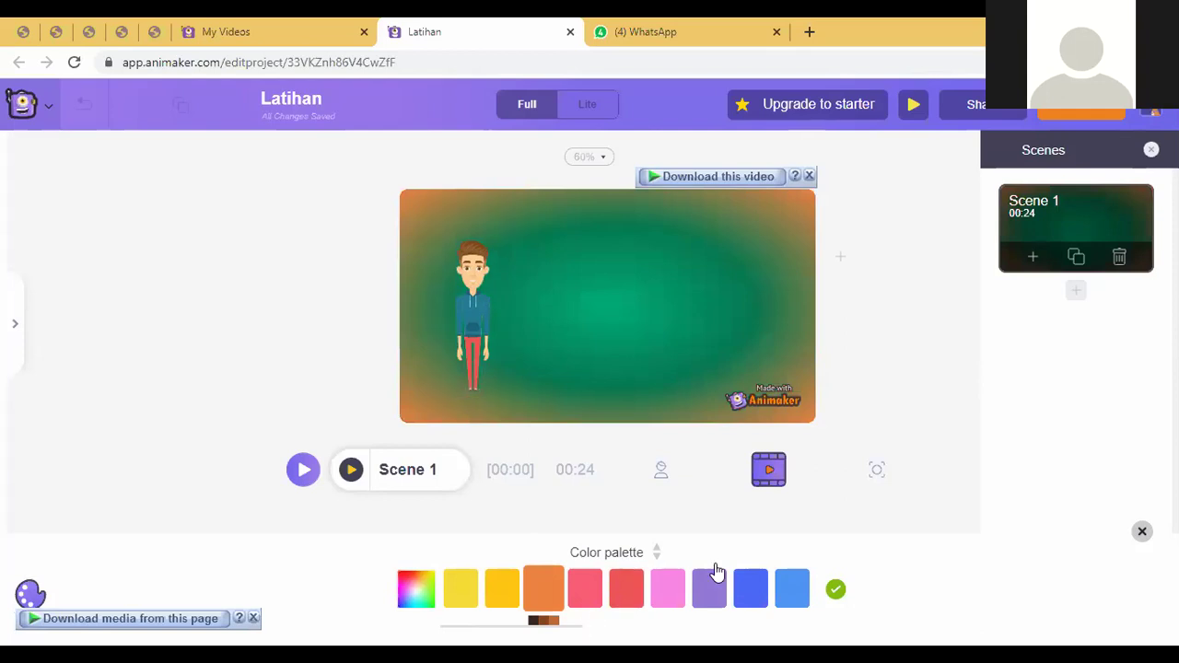
pyautogui.click(837, 592)
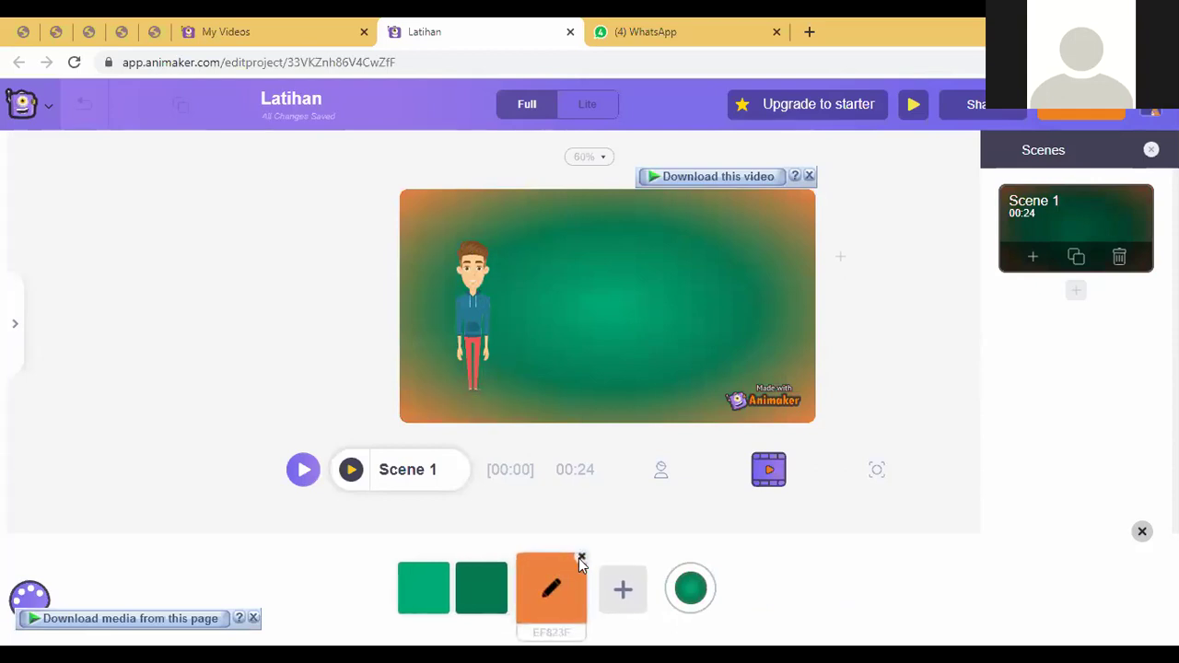
# Remove the orange and dark green colours from the background, and shift the character slightly to the left
pyautogui.click(580, 557)
pyautogui.click(553, 558)
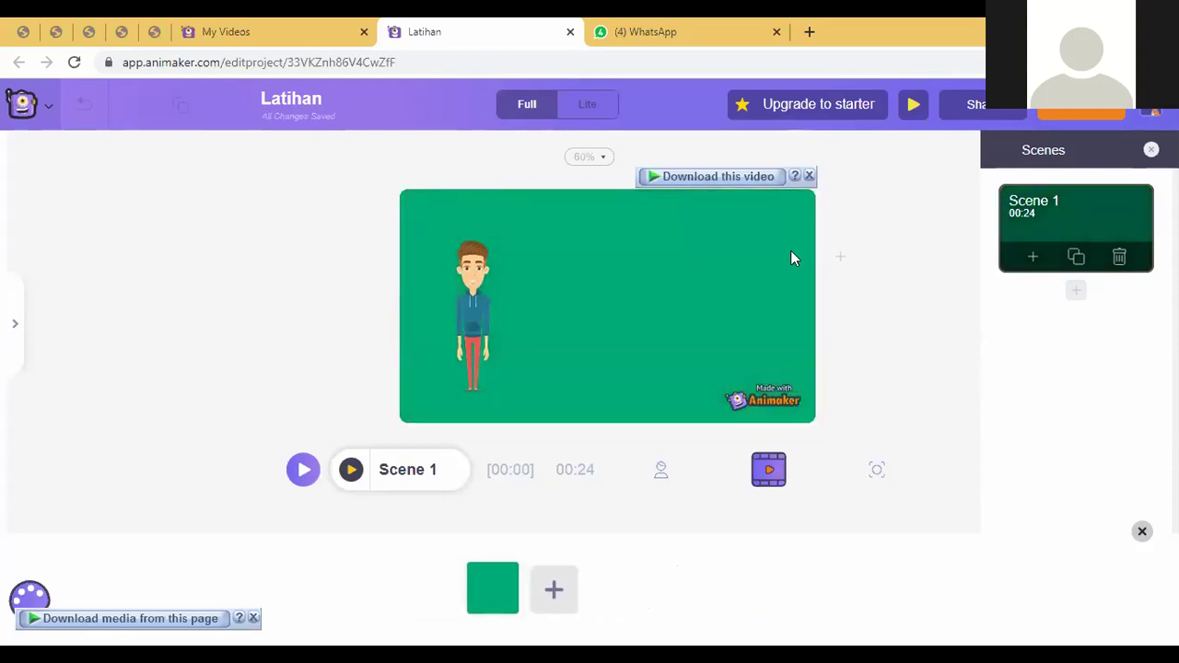
pyautogui.moveTo(476, 310); pyautogui.dragTo(455, 310)
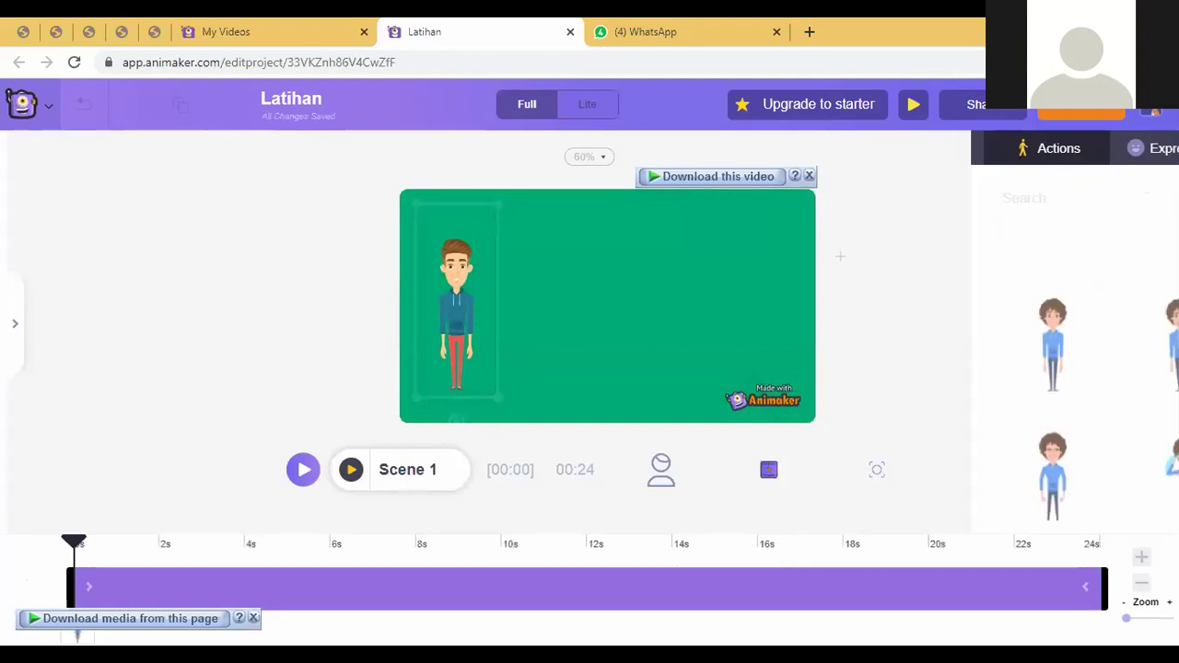
# Recolour the solid green background of Scene 1 with the palette's light pink
pyautogui.click(660, 307)
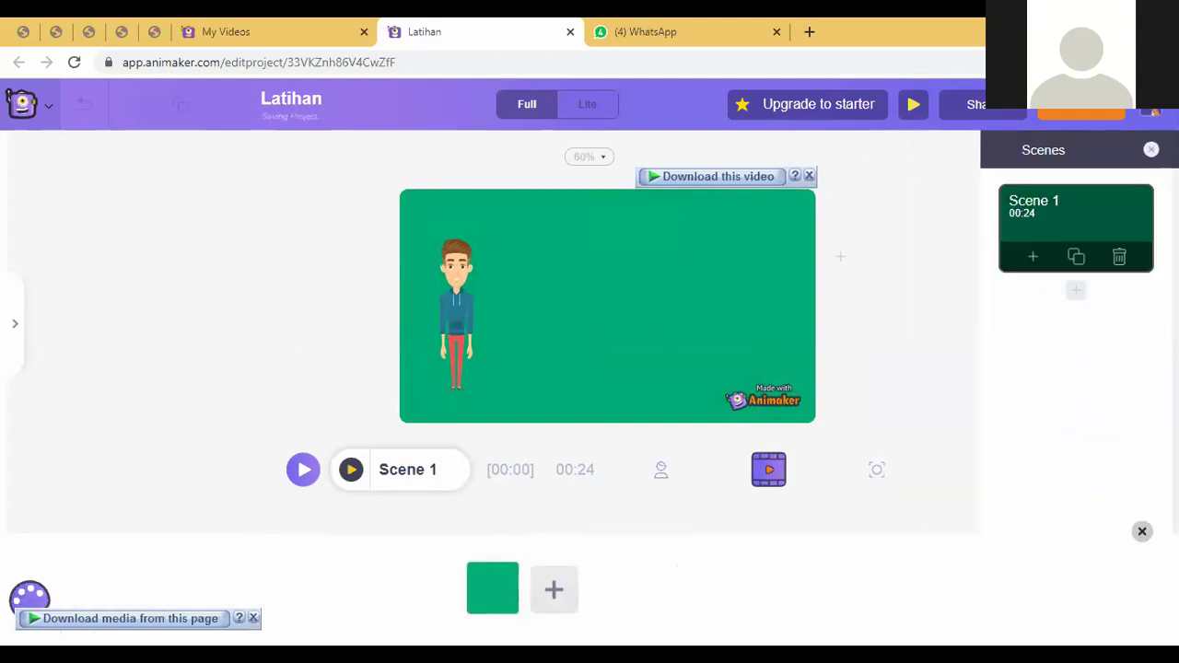
pyautogui.click(494, 599)
pyautogui.click(505, 596)
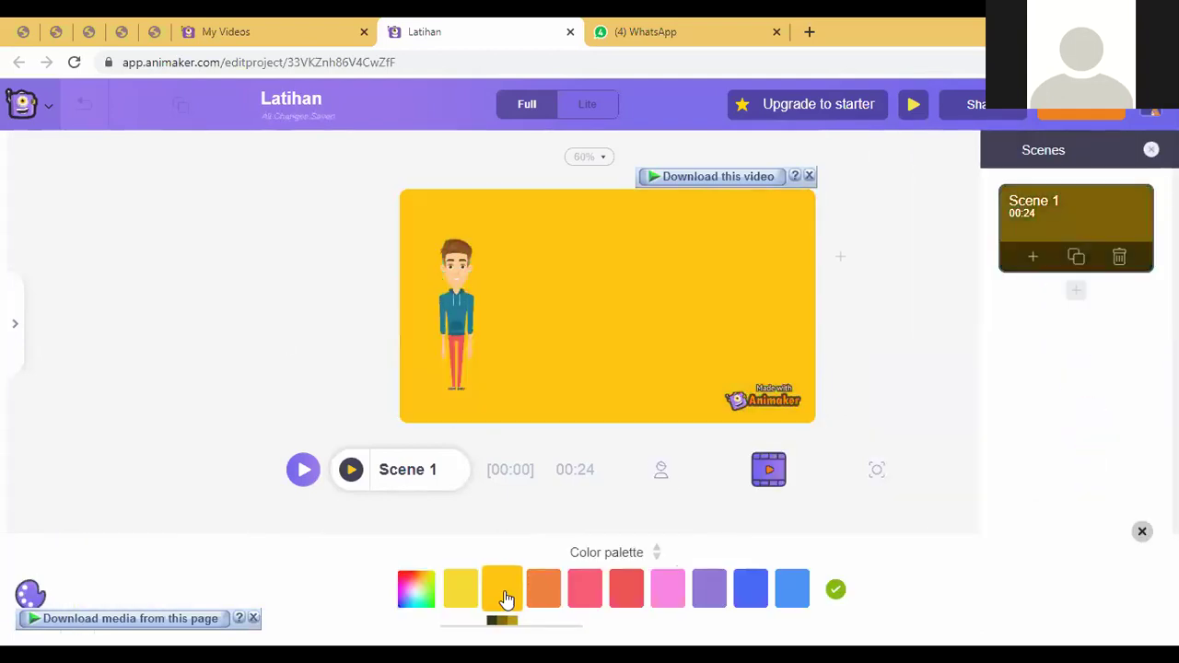
pyautogui.click(668, 597)
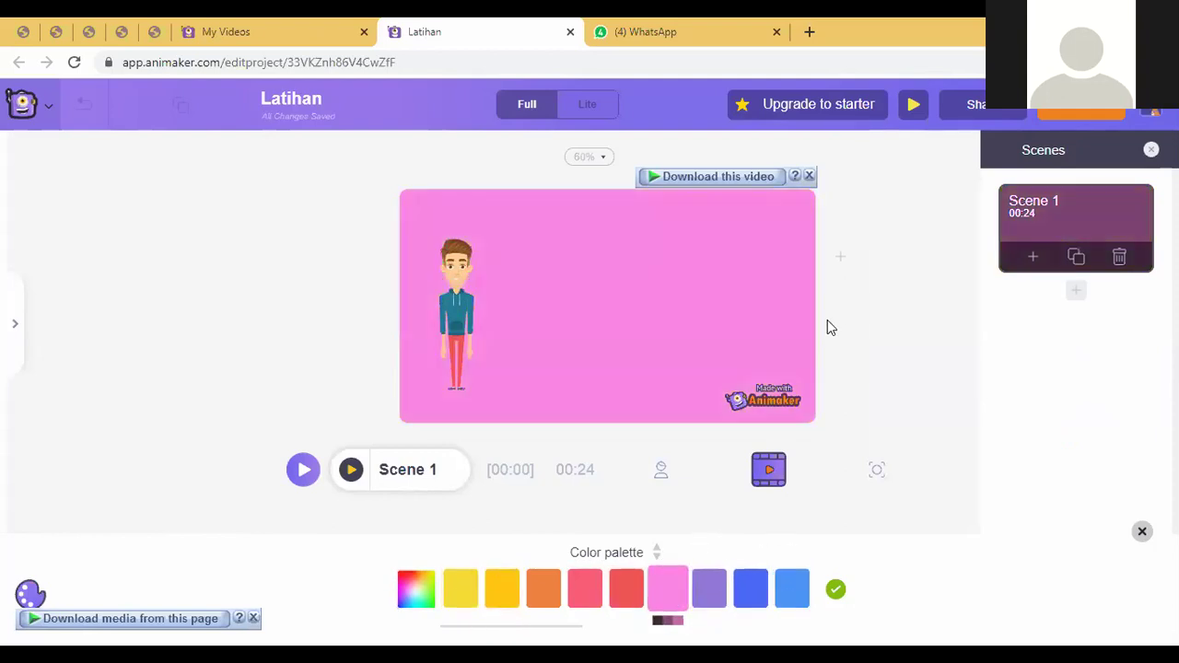
pyautogui.click(679, 320)
pyautogui.click(587, 245)
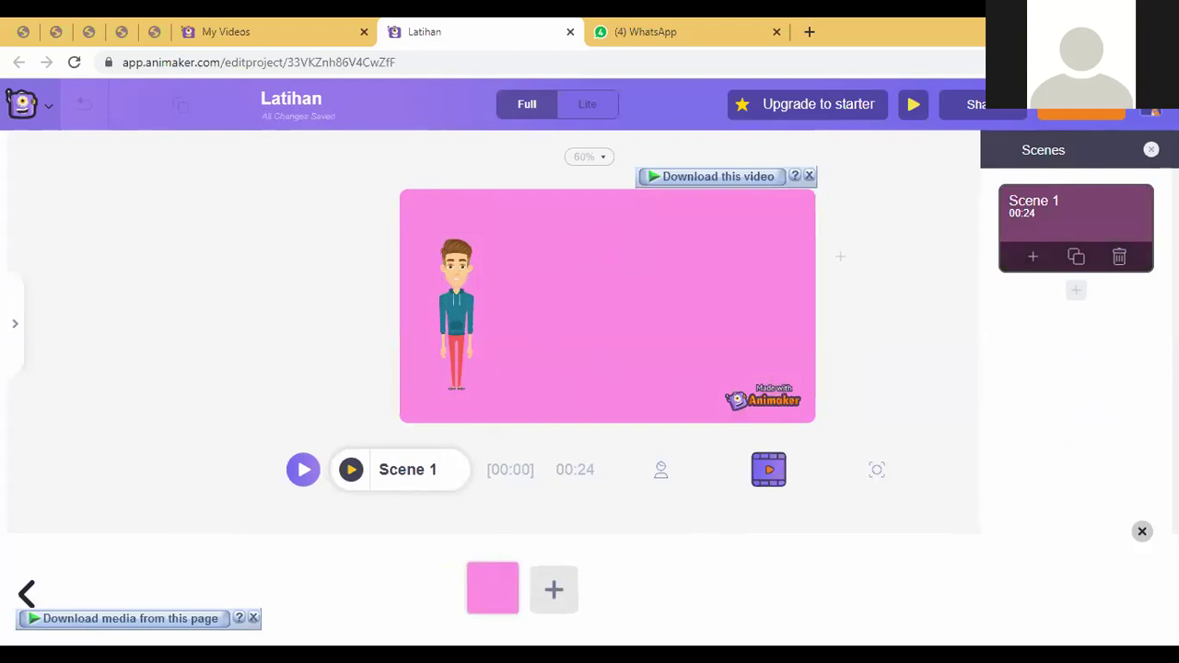
# Add the custom dusty rose colour C07B7B as the second colour of the pink background
pyautogui.click(537, 600)
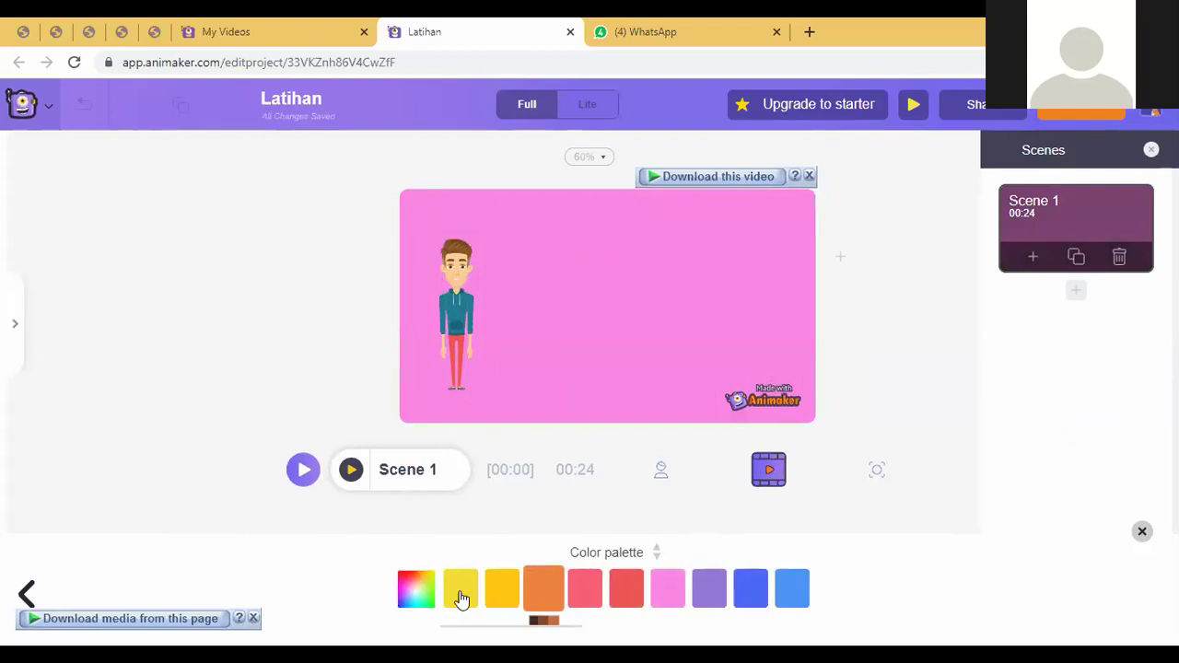
pyautogui.click(425, 599)
pyautogui.click(559, 560)
pyautogui.click(632, 540)
pyautogui.click(561, 573)
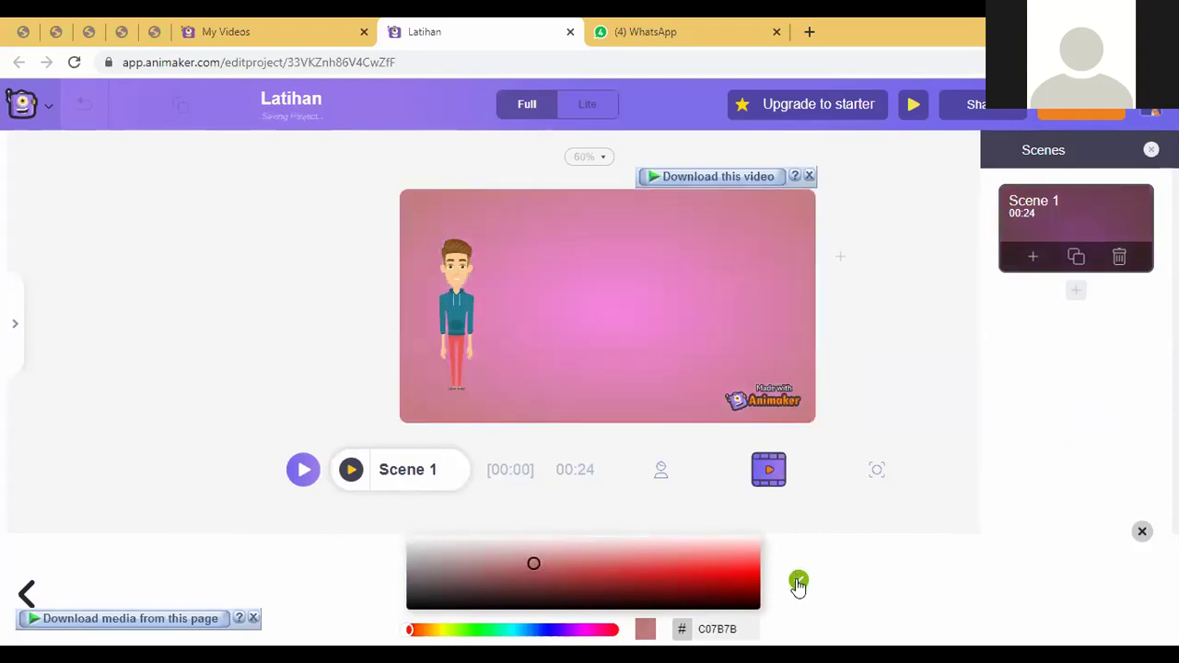
pyautogui.click(797, 579)
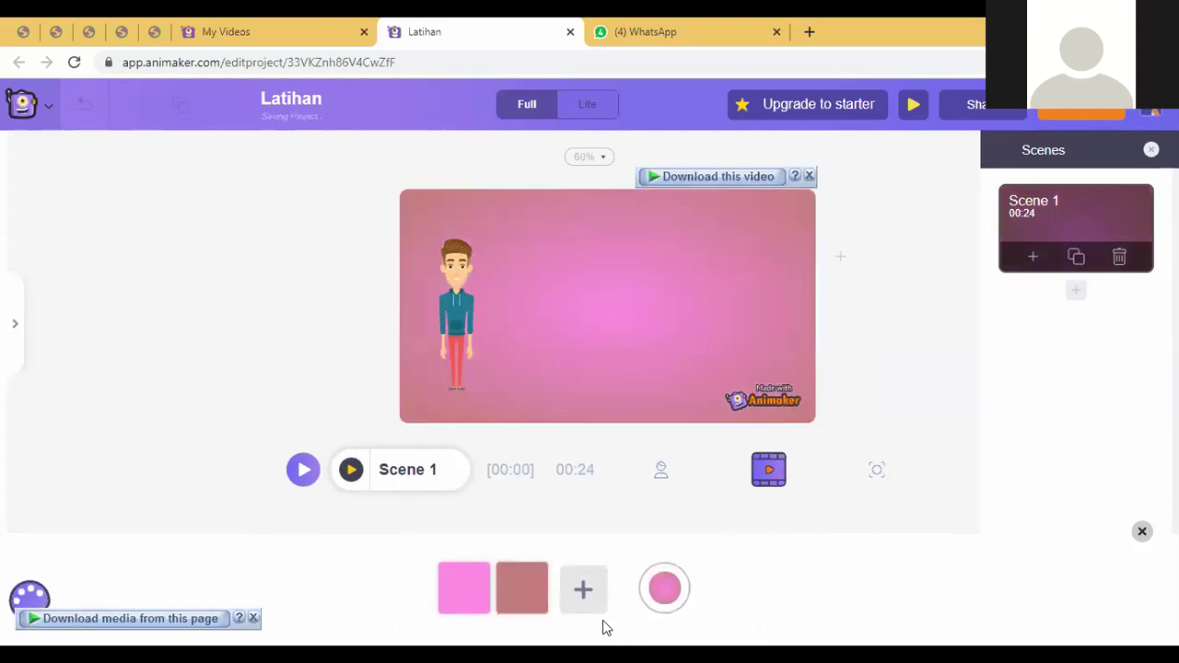
# Try the linear gradient style on the background, restore the radial style, and close the colour options
pyautogui.moveTo(667, 594)
pyautogui.click(717, 590)
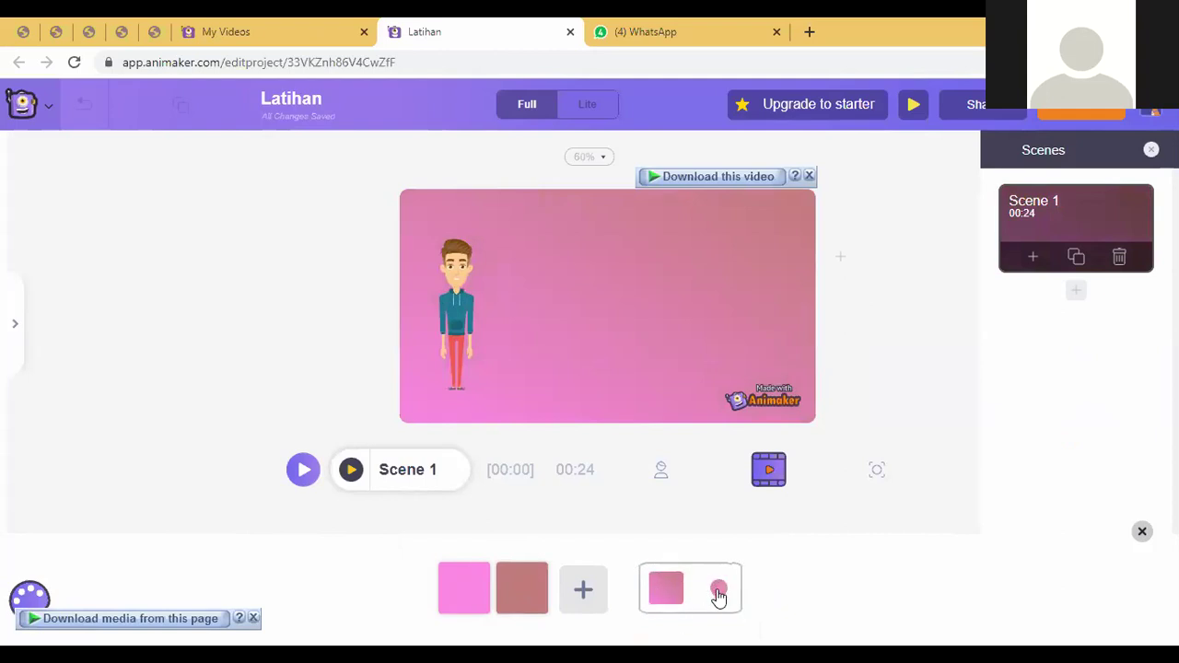
pyautogui.click(718, 591)
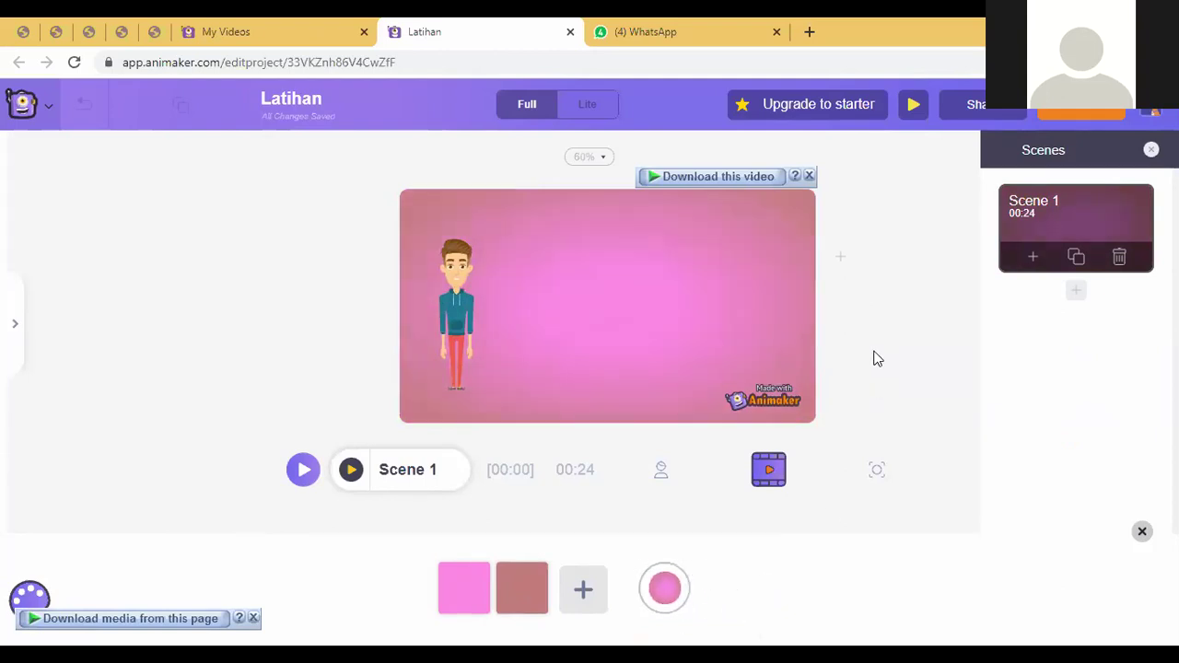
pyautogui.click(846, 304)
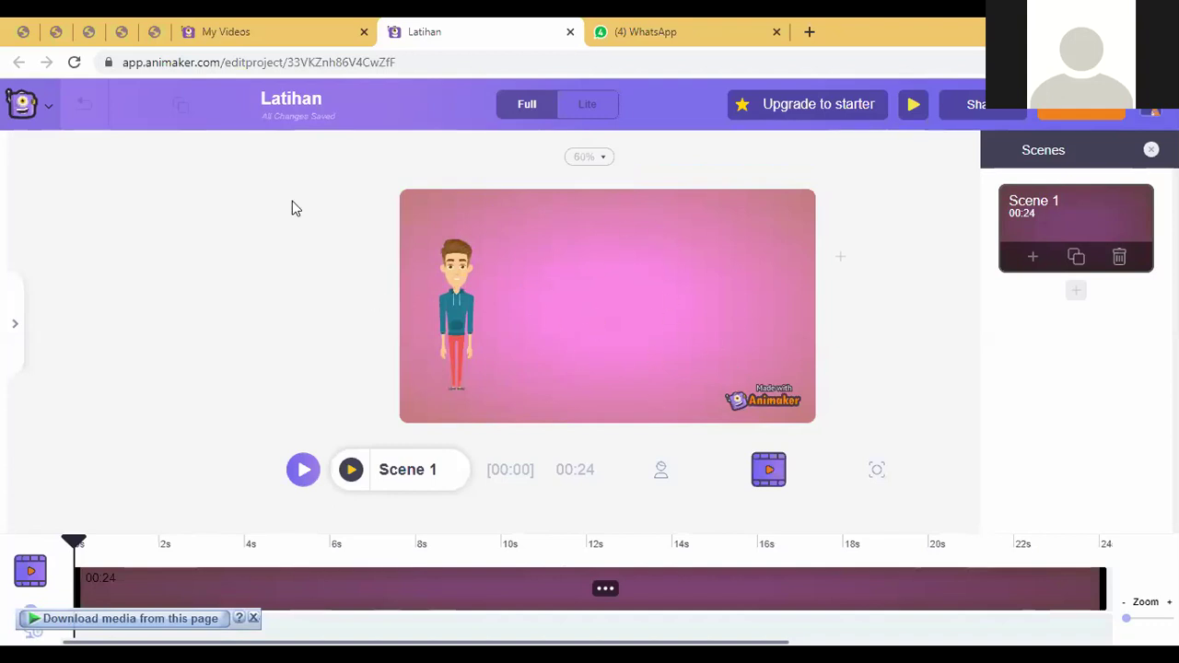
# Review the background's colour options and the character's editing options, and clear the selection
pyautogui.click(624, 249)
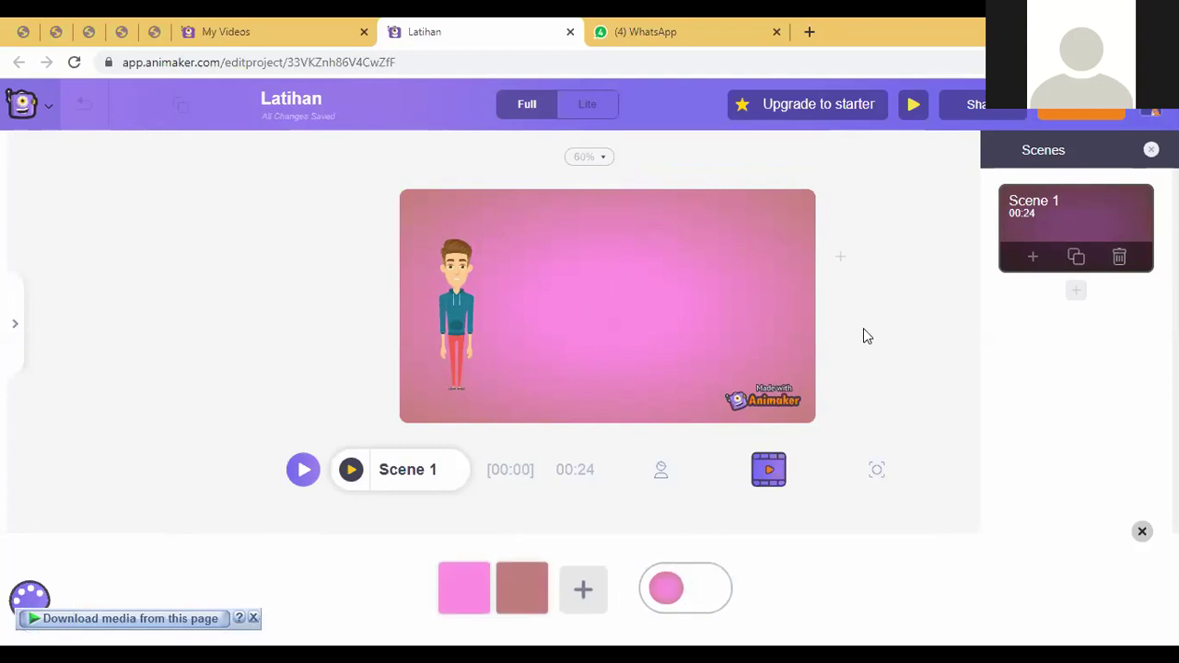
pyautogui.click(879, 315)
pyautogui.click(468, 332)
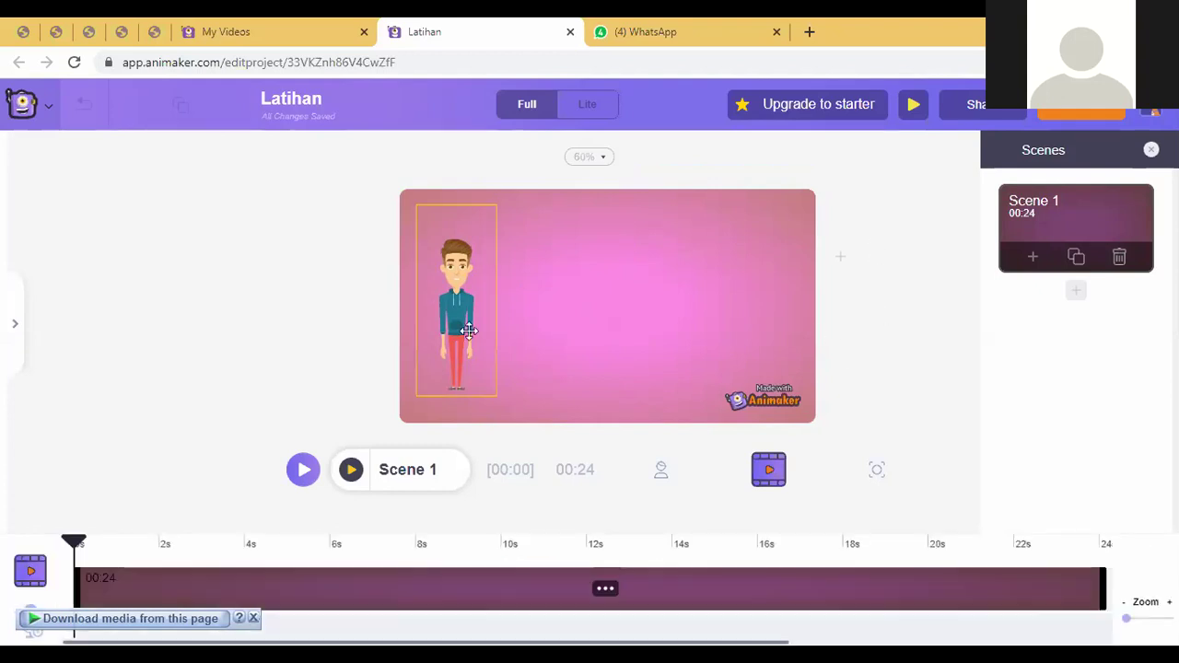
pyautogui.click(461, 275)
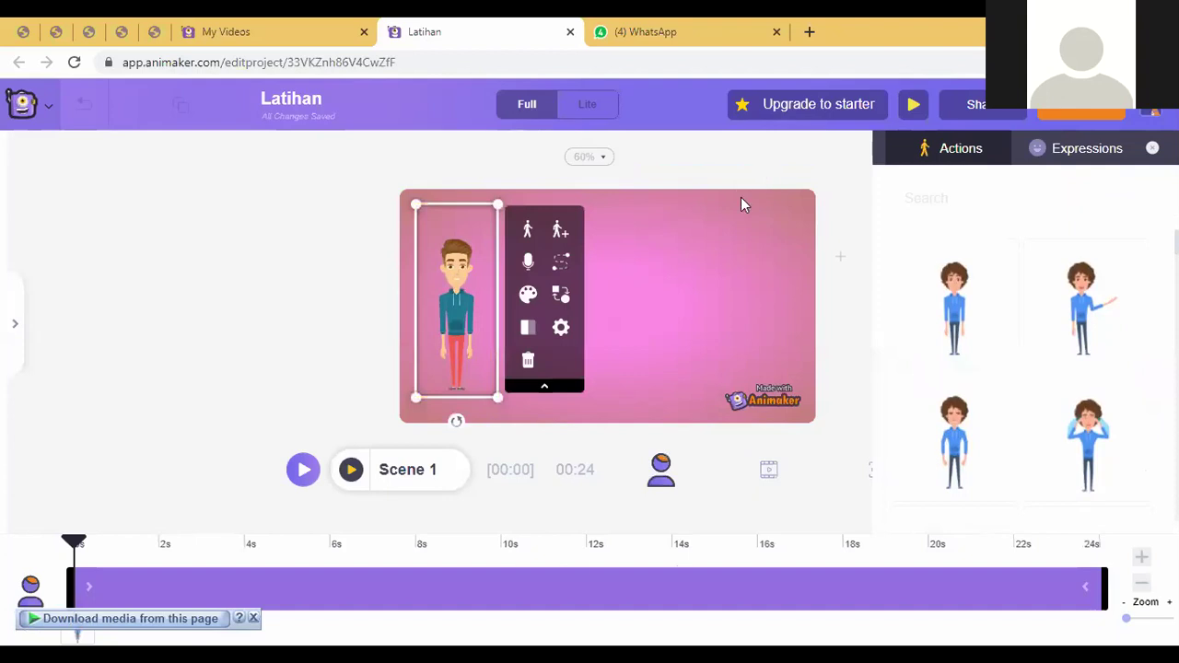
pyautogui.click(742, 204)
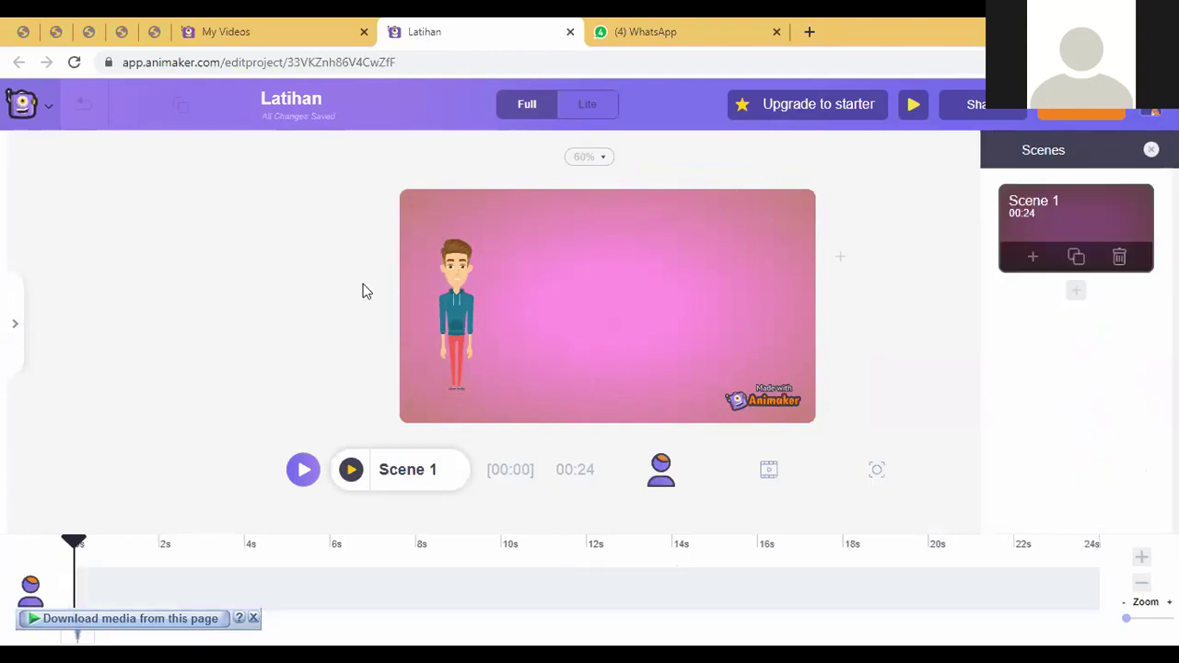
# Browse the text templates and add the free "LOOK INSIDE! / STEVE JOBS" title with the red banner to the middle of Scene 1
pyautogui.click(19, 336)
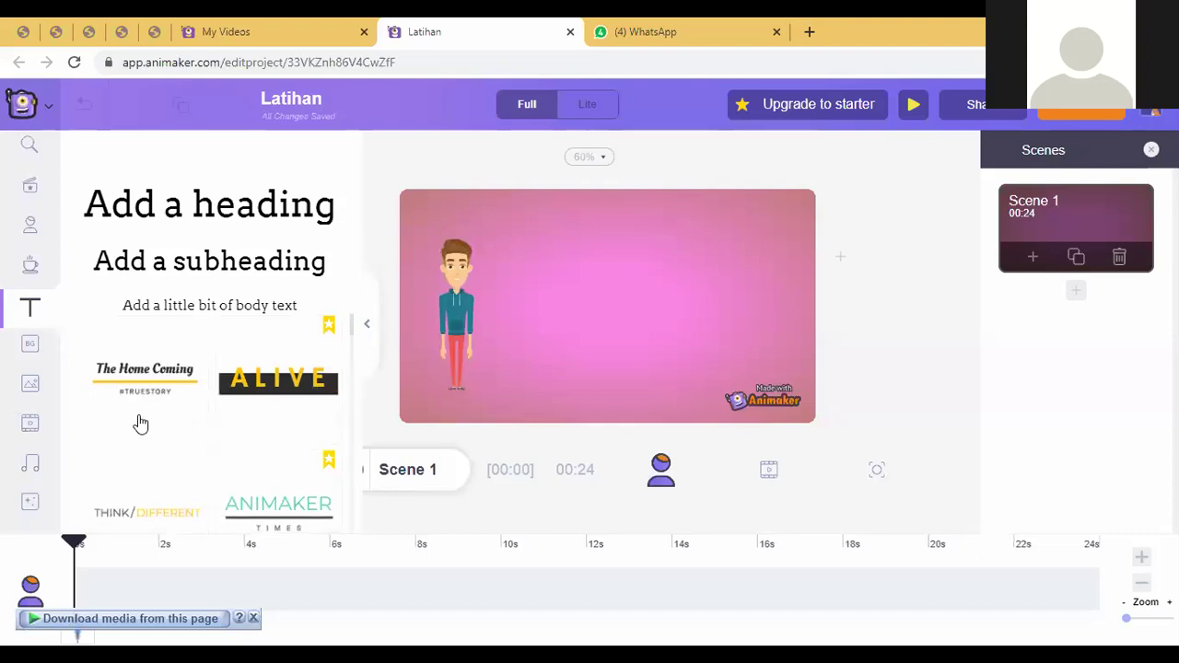
pyautogui.scroll(-1, 188, 418)
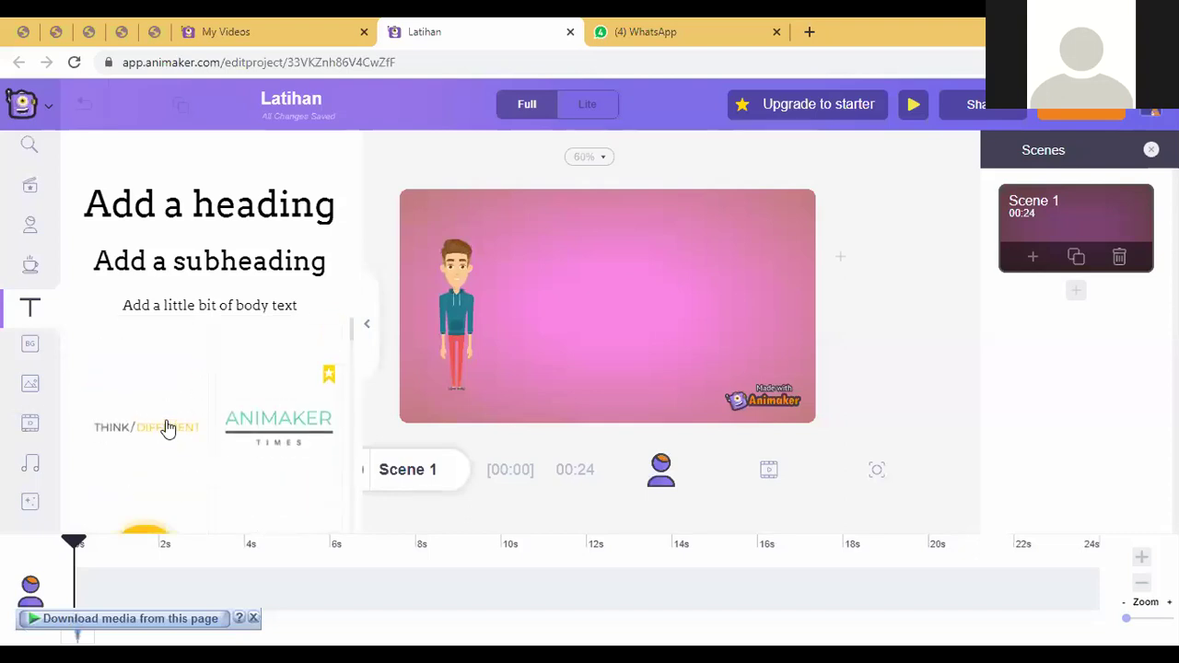
pyautogui.scroll(-1, 230, 428)
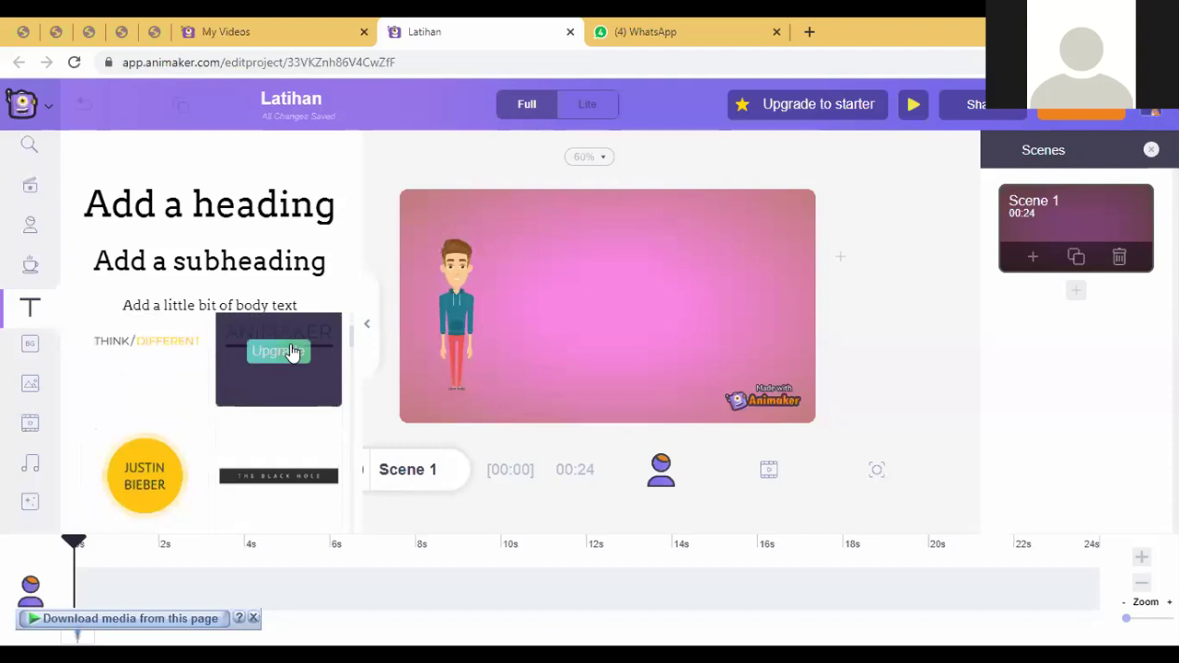
pyautogui.scroll(1, 276, 447)
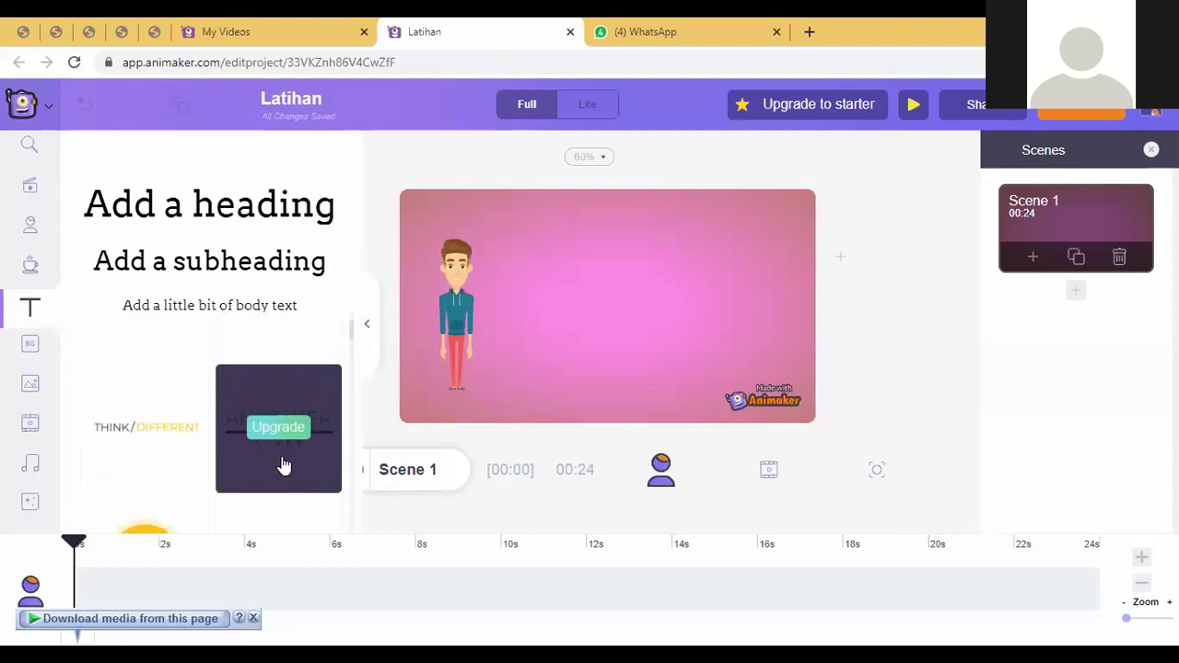
pyautogui.scroll(-3, 267, 442)
pyautogui.scroll(-4, 244, 438)
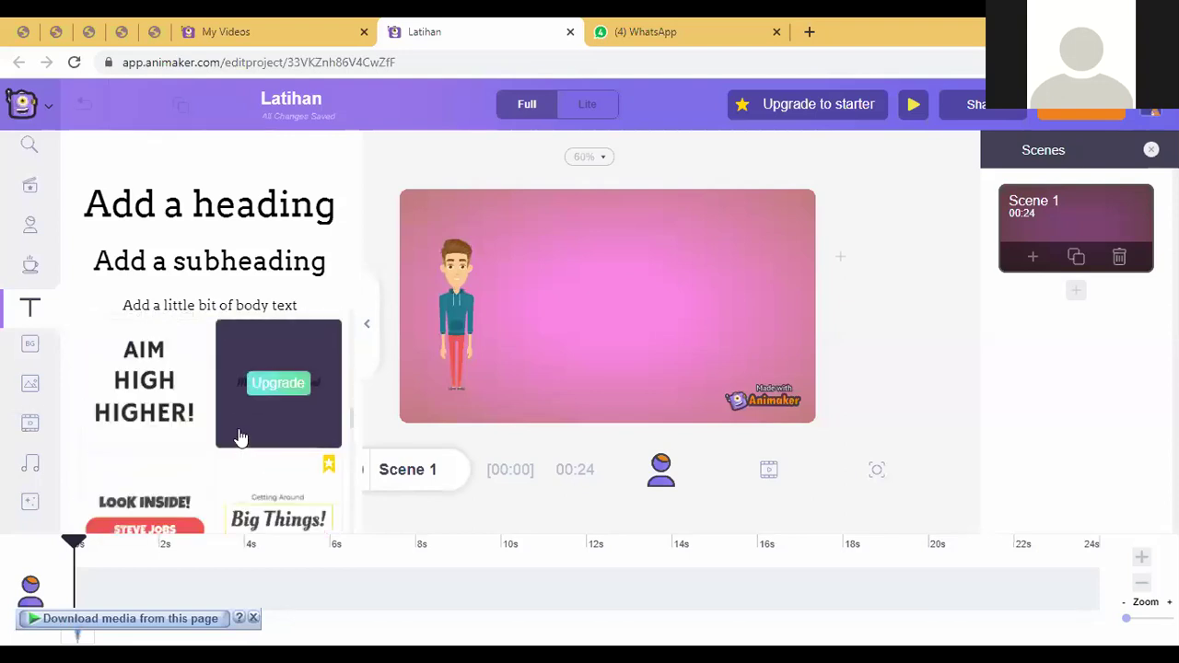
pyautogui.scroll(-3, 231, 408)
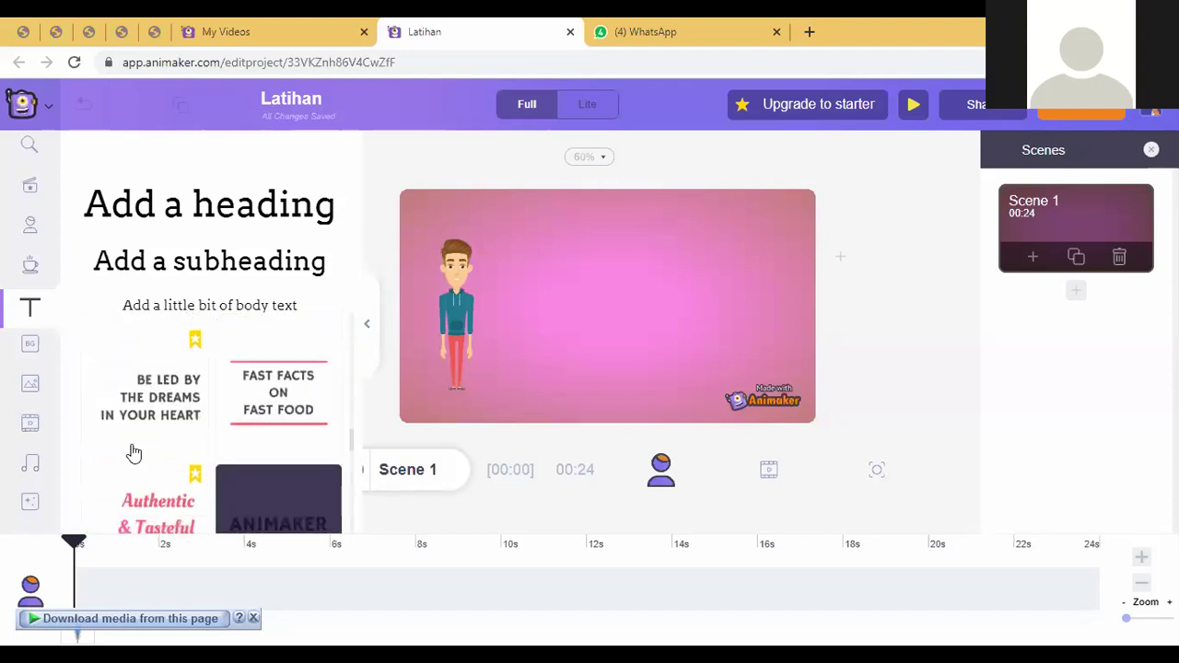
pyautogui.scroll(2, 201, 403)
pyautogui.moveTo(144, 429); pyautogui.dragTo(651, 292)
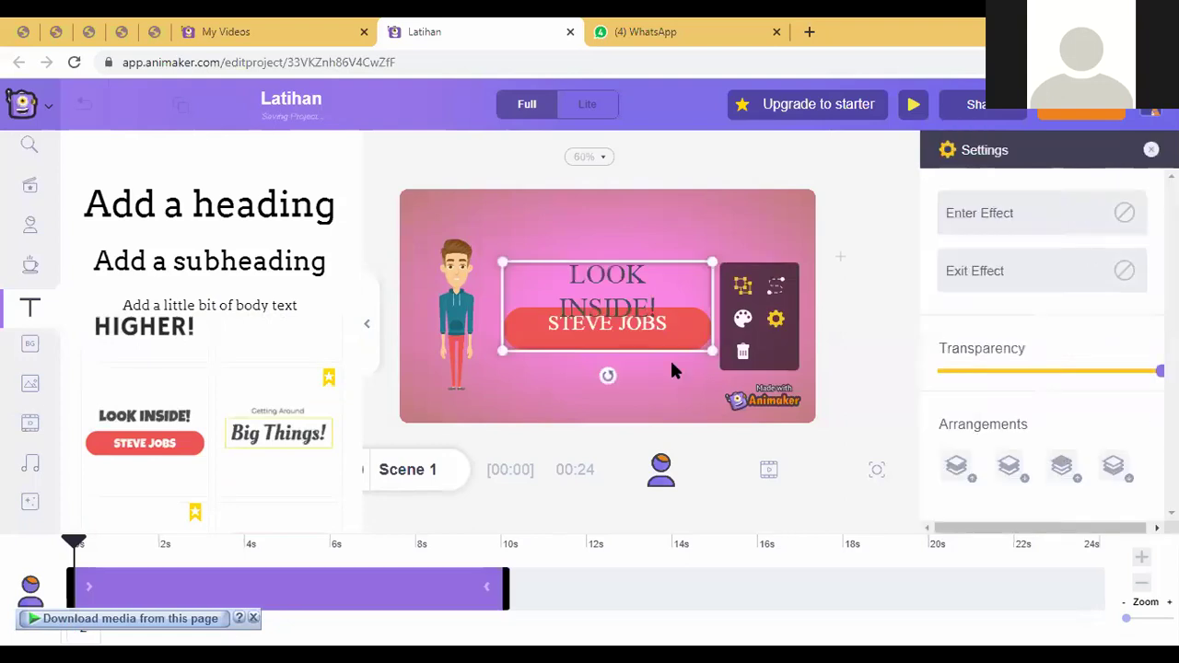
# Replace the "LOOK INSIDE!" heading of the title block with "CIRI CIRI MAKHLUK HIDUP"
pyautogui.click(837, 205)
pyautogui.doubleClick(604, 313)
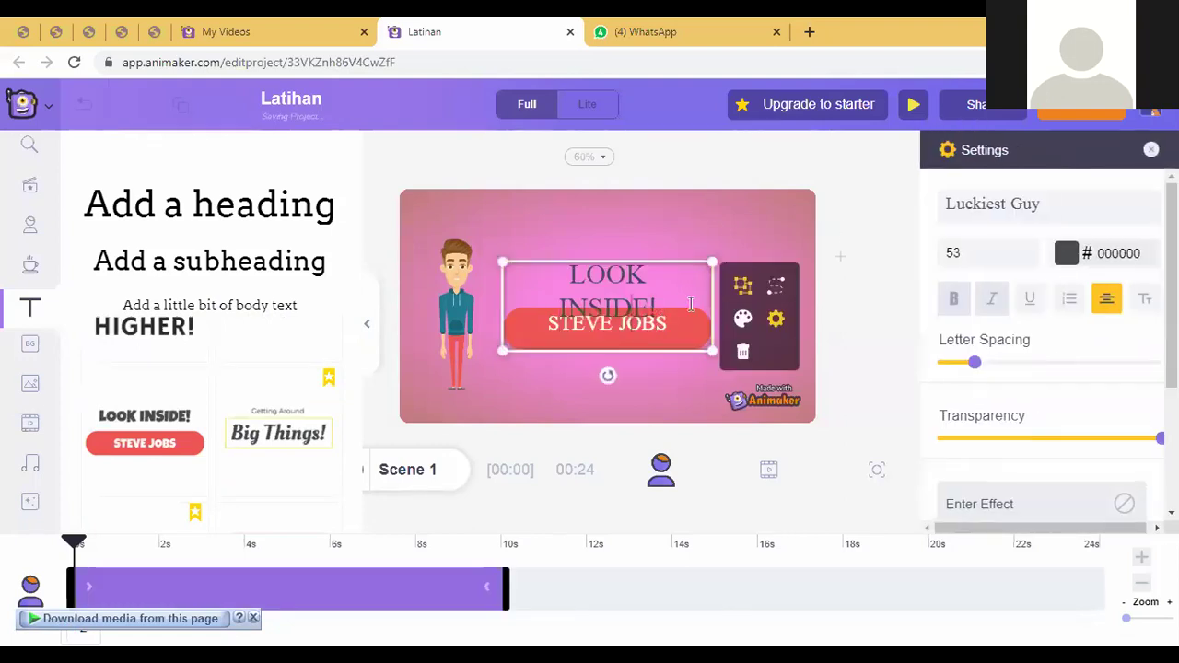
pyautogui.moveTo(655, 305); pyautogui.dragTo(557, 264)
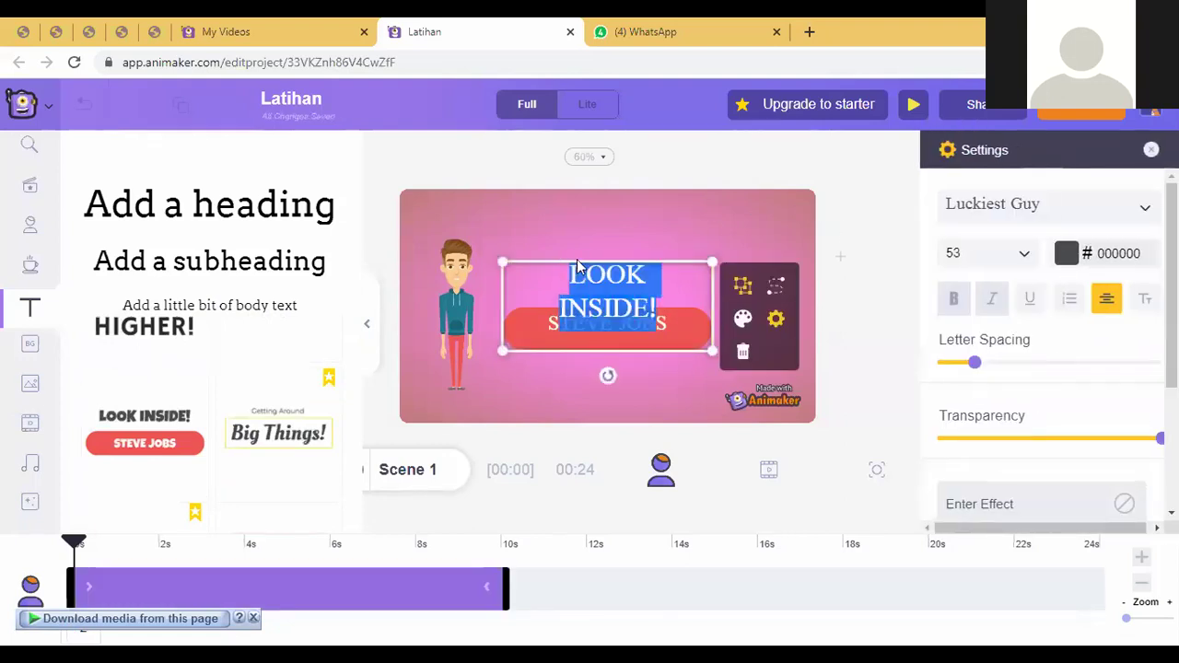
pyautogui.write('CIRI CIRI')
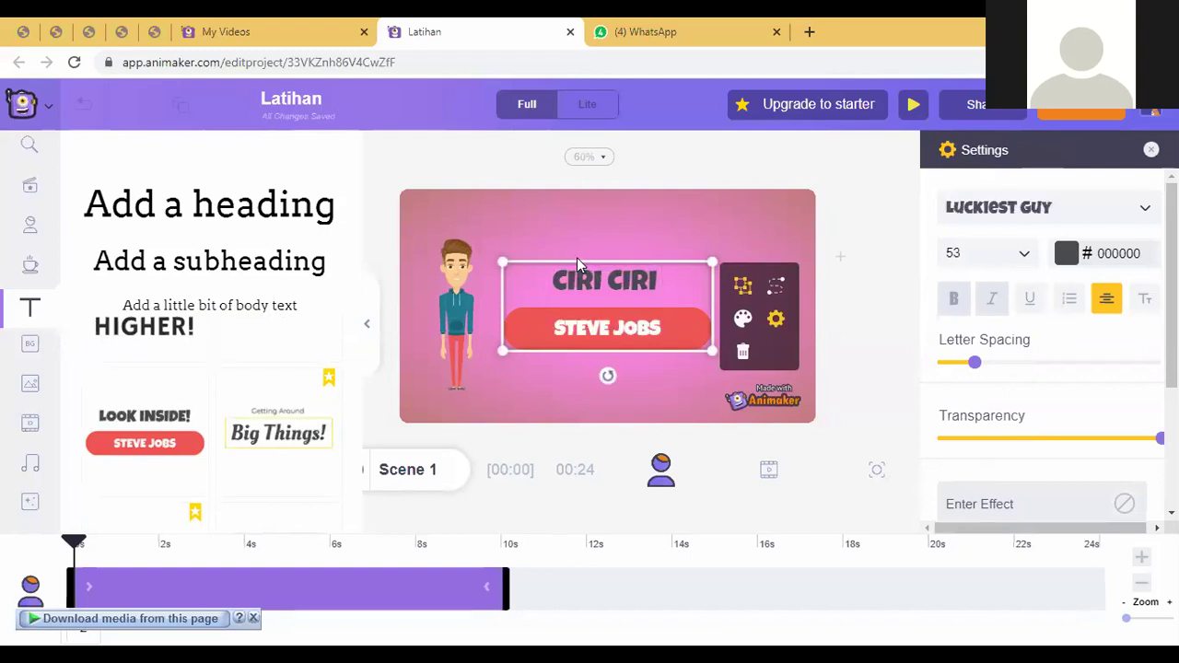
pyautogui.write(' MAKHLUK')
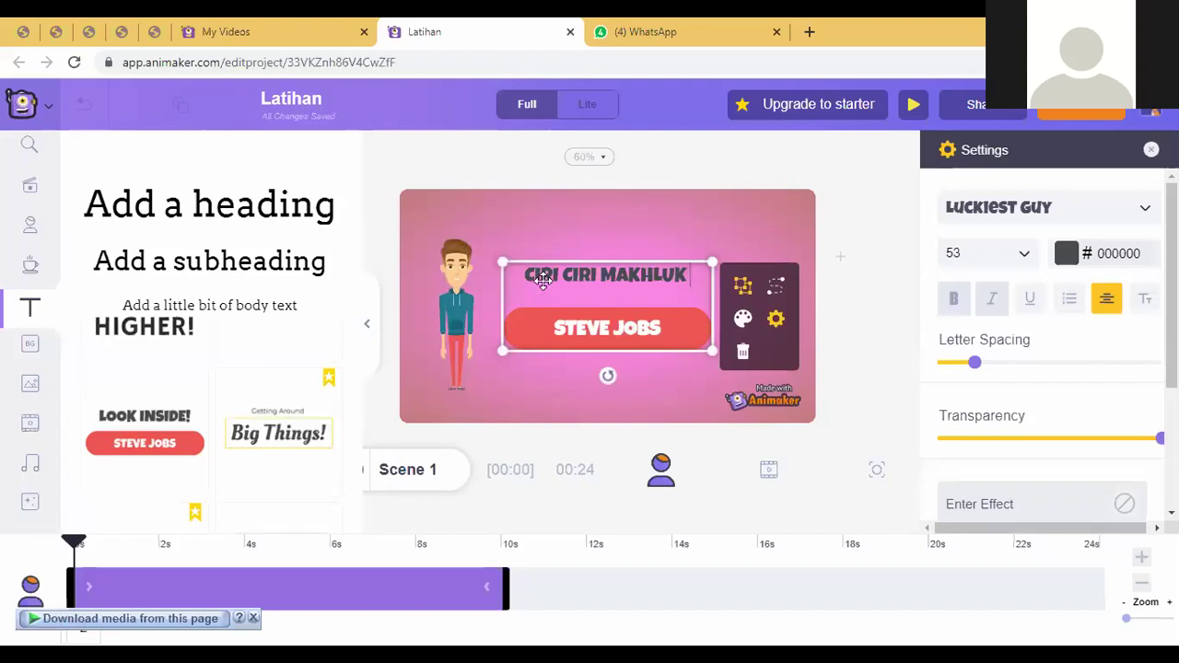
pyautogui.click(689, 311)
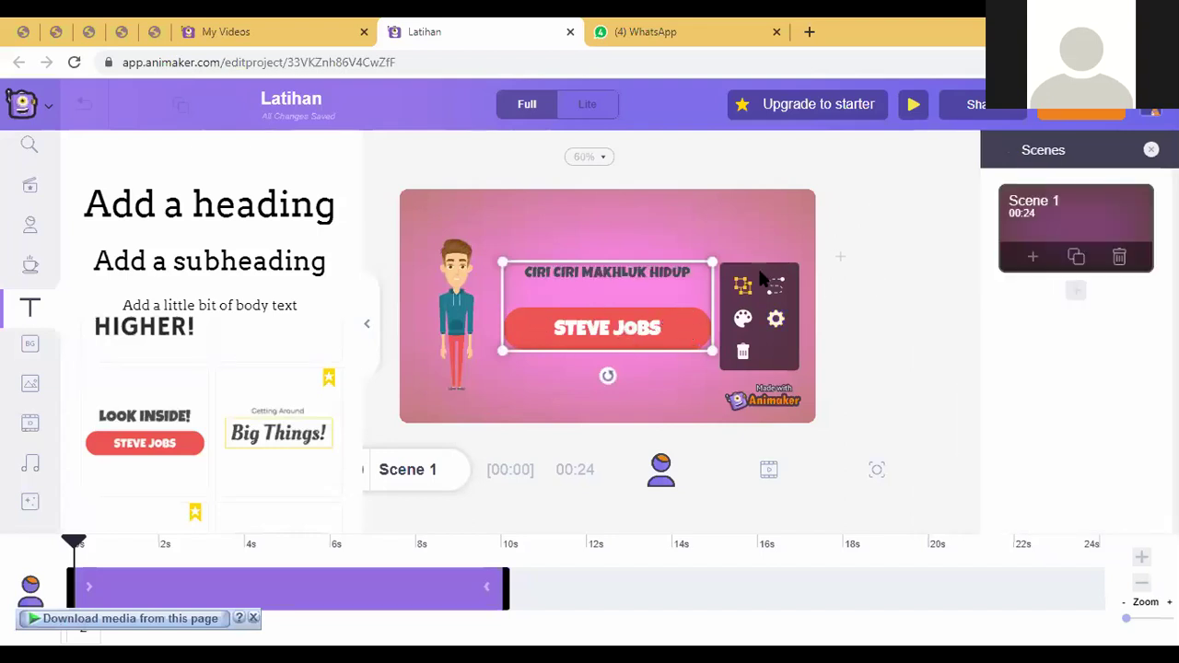
# Move the title block slightly right and up, and break its heading into two lines after "CIRI CIRI"
pyautogui.click(626, 213)
pyautogui.moveTo(621, 319); pyautogui.dragTo(663, 316)
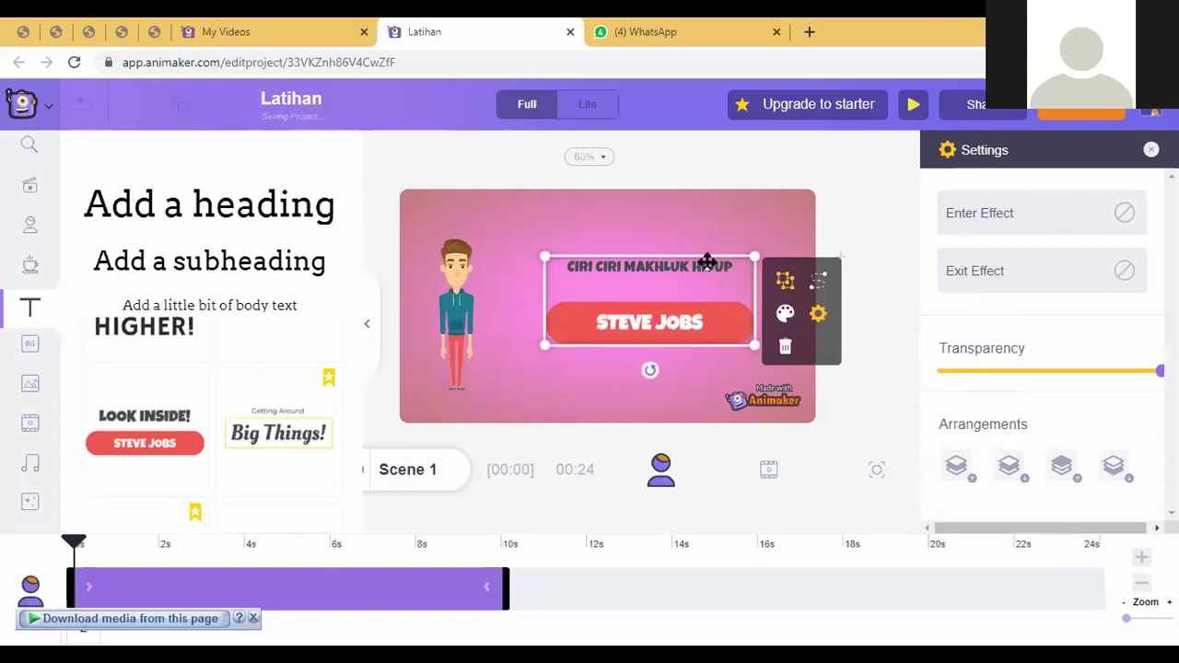
pyautogui.click(628, 263)
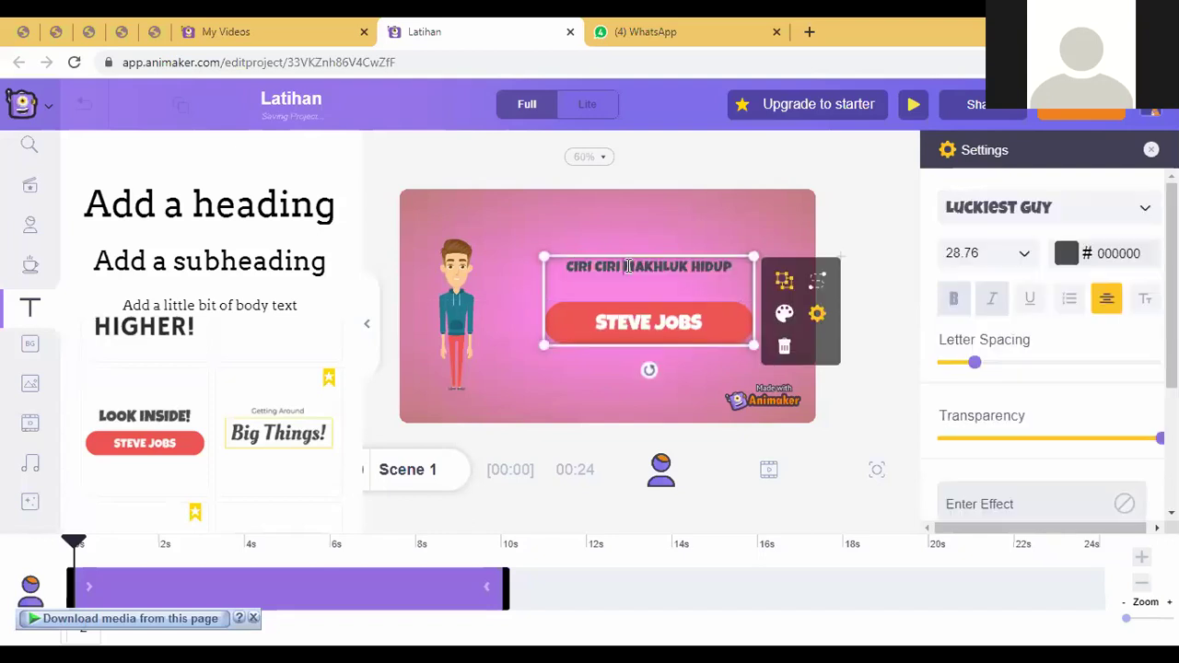
pyautogui.click(629, 266)
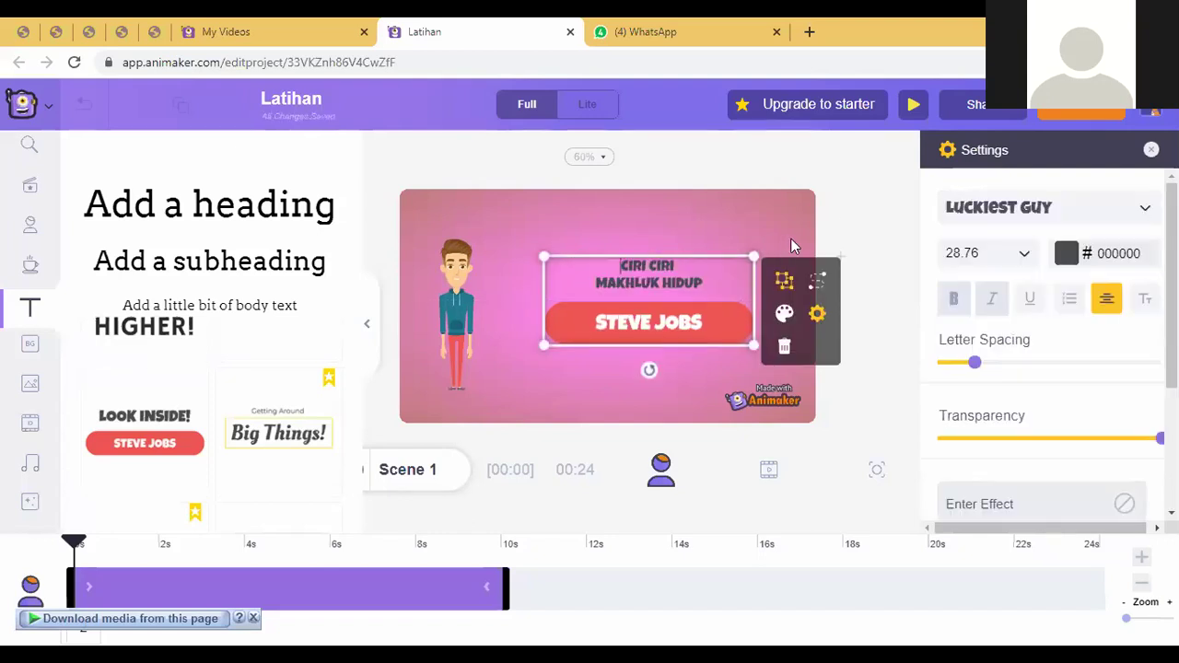
# Replace the red banner's text with "KELAS IPA - " followed by the teacher's title and name
pyautogui.click(702, 327)
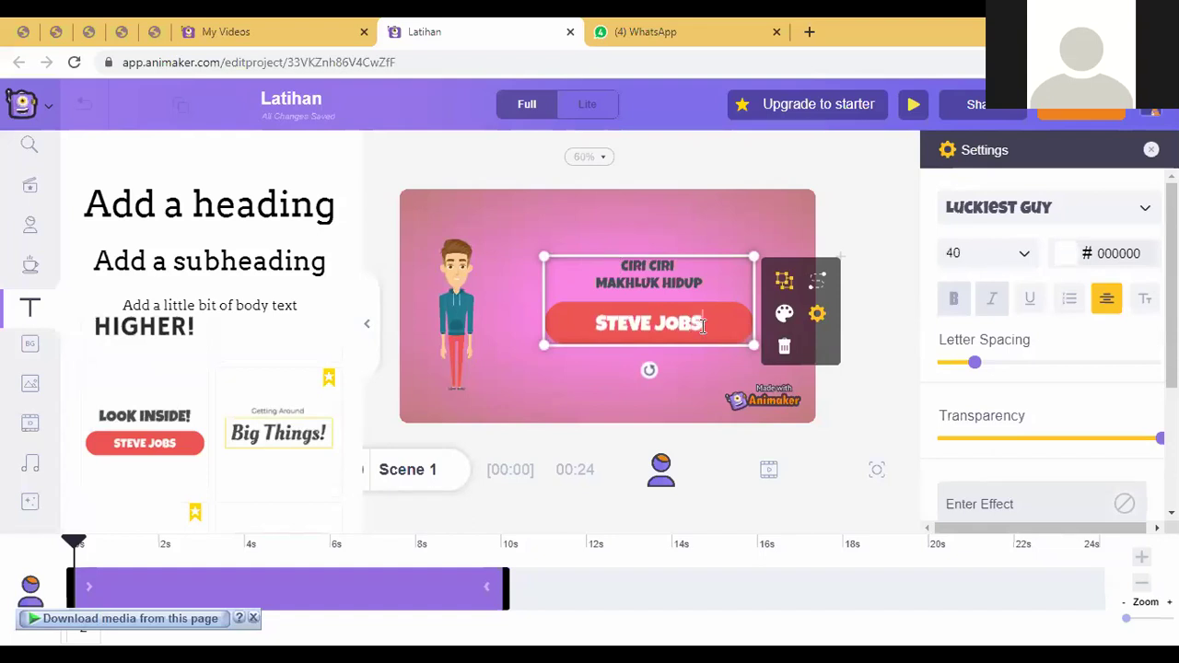
pyautogui.press('BackSpace')
pyautogui.press('BackSpace')
pyautogui.press('BackSpace')
pyautogui.press('BackSpace')
pyautogui.press('BackSpace')
pyautogui.press('BackSpace')
pyautogui.press('BackSpace')
pyautogui.press('BackSpace')
pyautogui.press('BackSpace')
pyautogui.press('BackSpace')
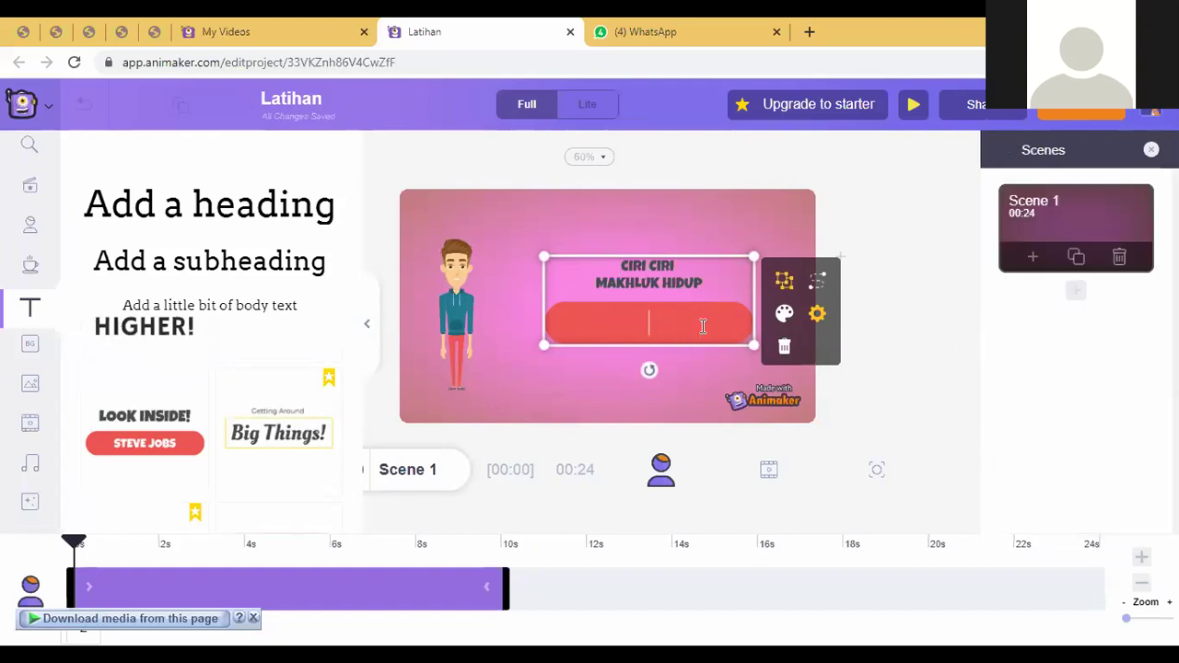
pyautogui.write('KELAS IP')
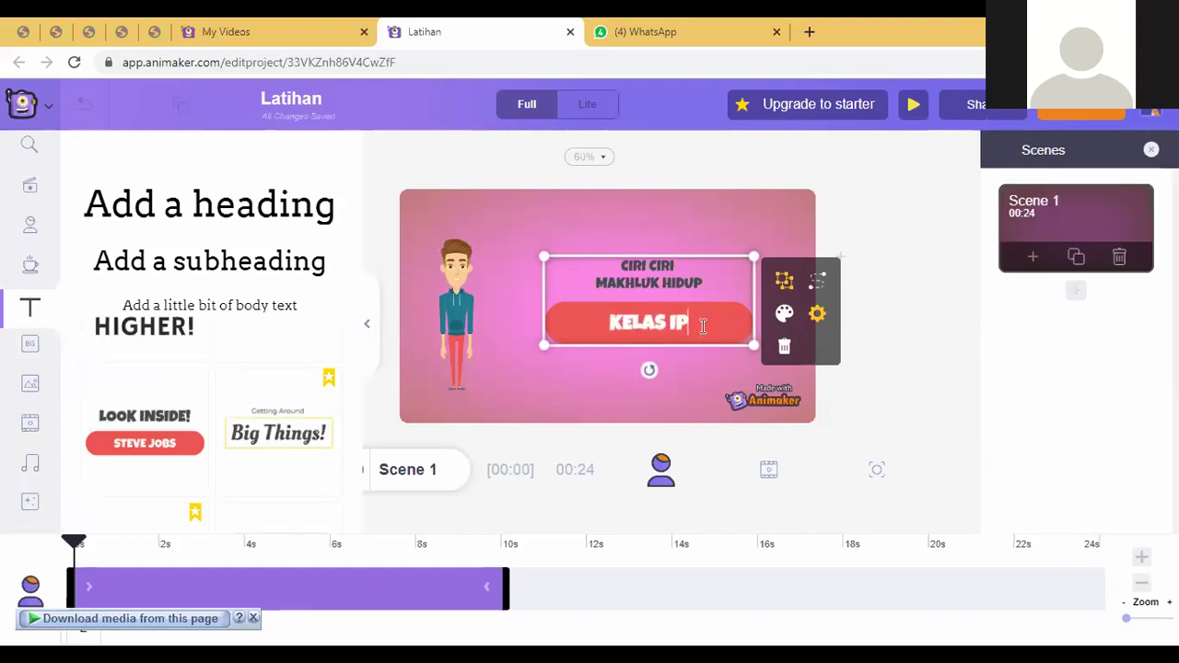
pyautogui.write('A - I')
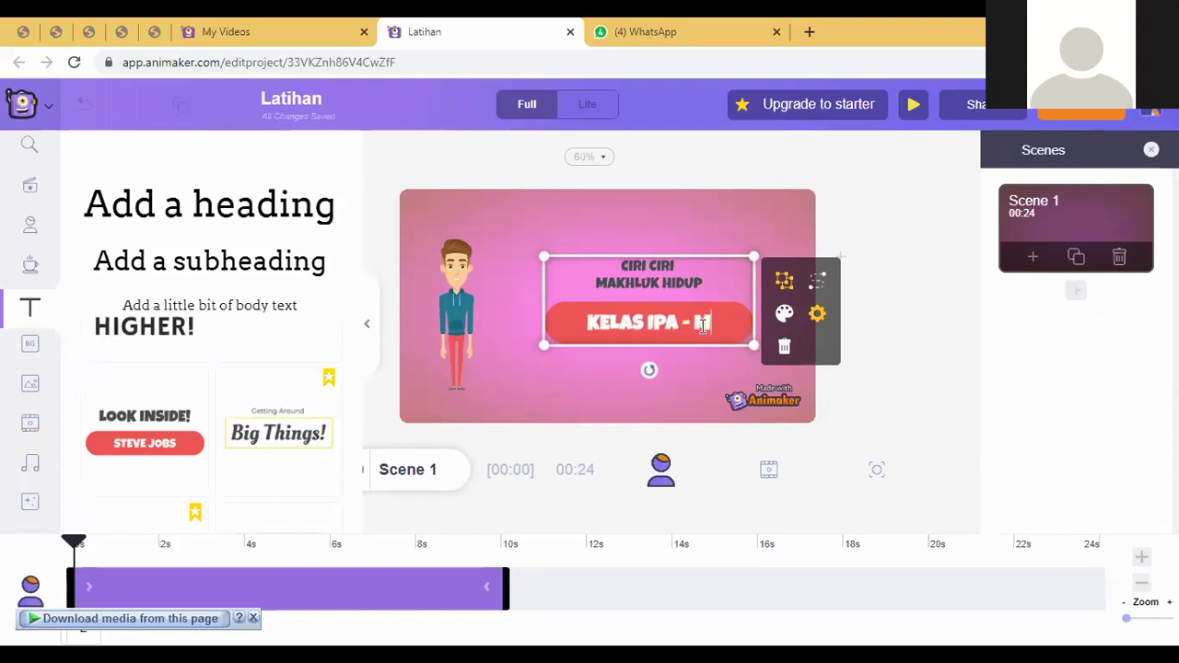
pyautogui.write('R.ZAIN')
pyautogui.hotkey('ctrl', 'a')
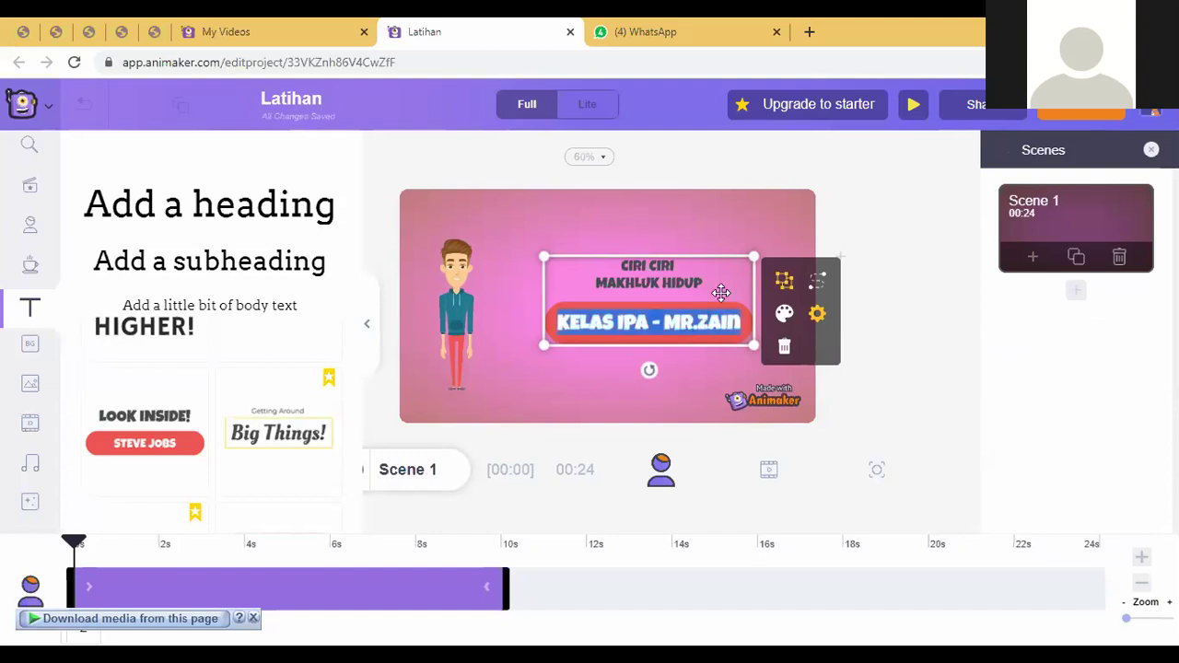
pyautogui.click(892, 234)
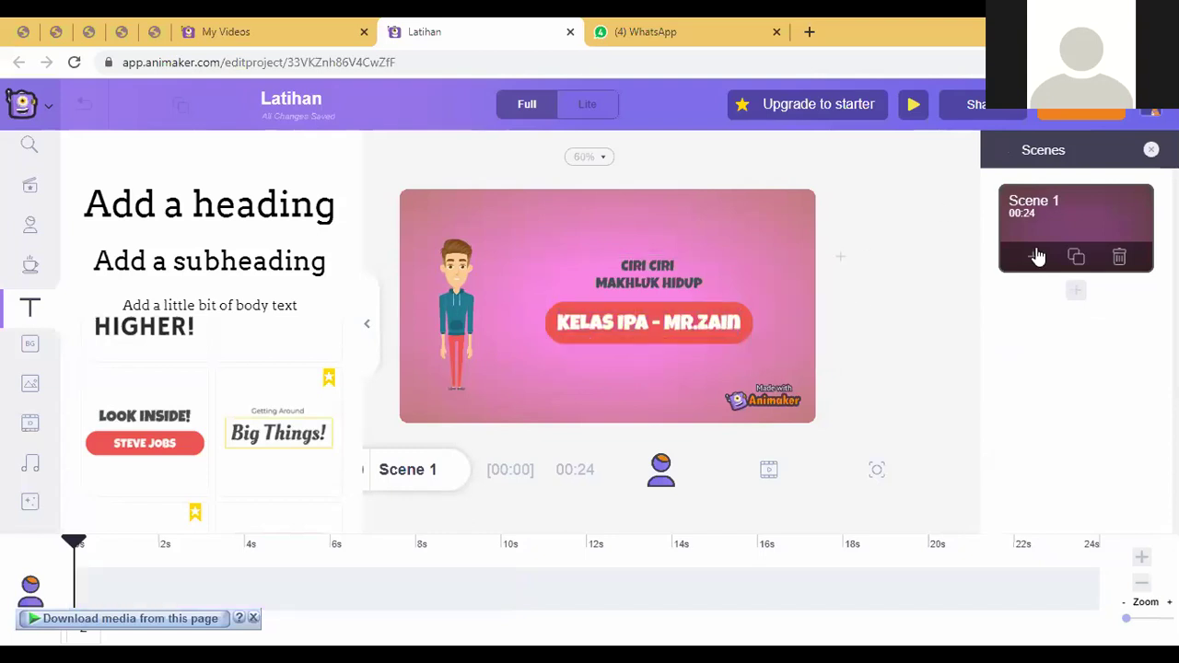
# Enlarge the title block and reposition it in the pink area beside the male character
pyautogui.click(741, 267)
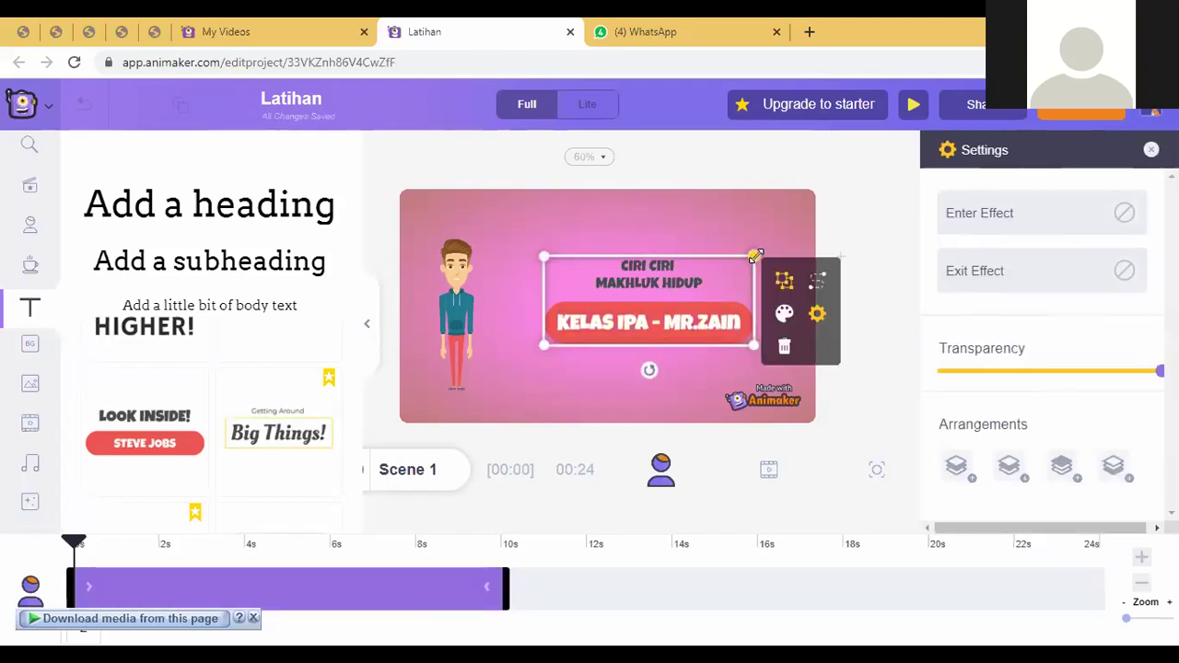
pyautogui.moveTo(755, 254); pyautogui.dragTo(795, 231)
pyautogui.moveTo(644, 329)
pyautogui.mouseDown()
pyautogui.moveTo(624, 376)
pyautogui.moveTo(617, 347)
pyautogui.moveTo(631, 342)
pyautogui.mouseUp()
pyautogui.click(515, 242)
pyautogui.click(518, 246)
pyautogui.click(503, 228)
pyautogui.moveTo(645, 295); pyautogui.dragTo(678, 284)
pyautogui.click(677, 285)
pyautogui.click(852, 180)
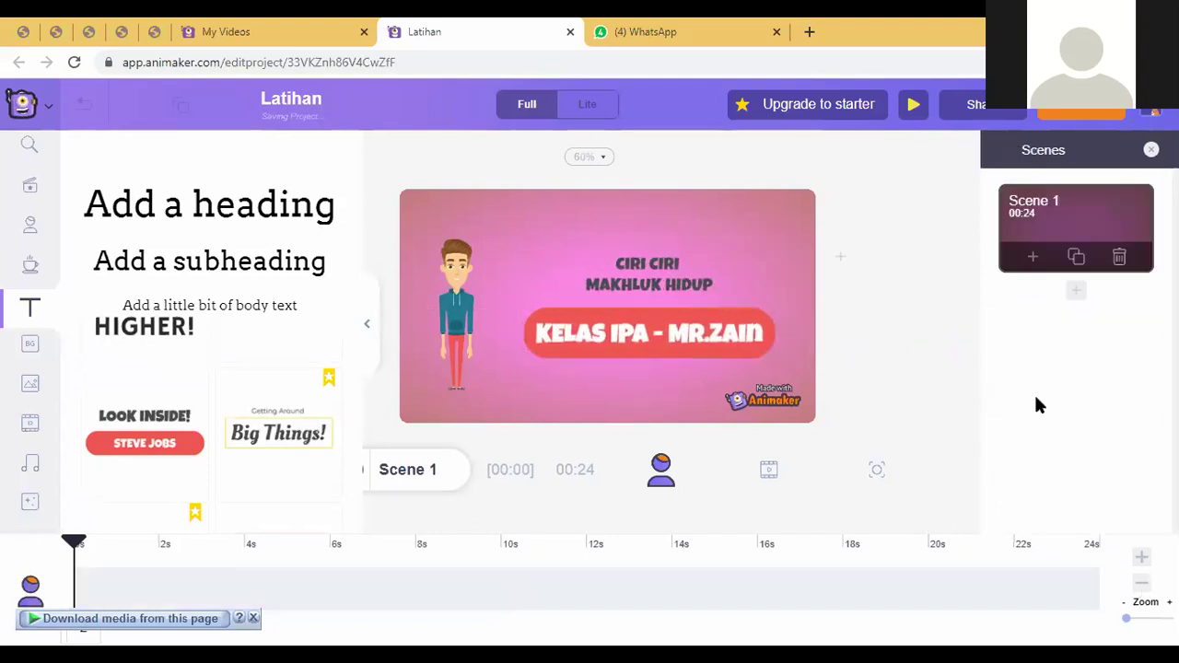
# Enlarge the male character, shift it down so it stands near the scene's lower edge, and collapse the text library
pyautogui.click(457, 285)
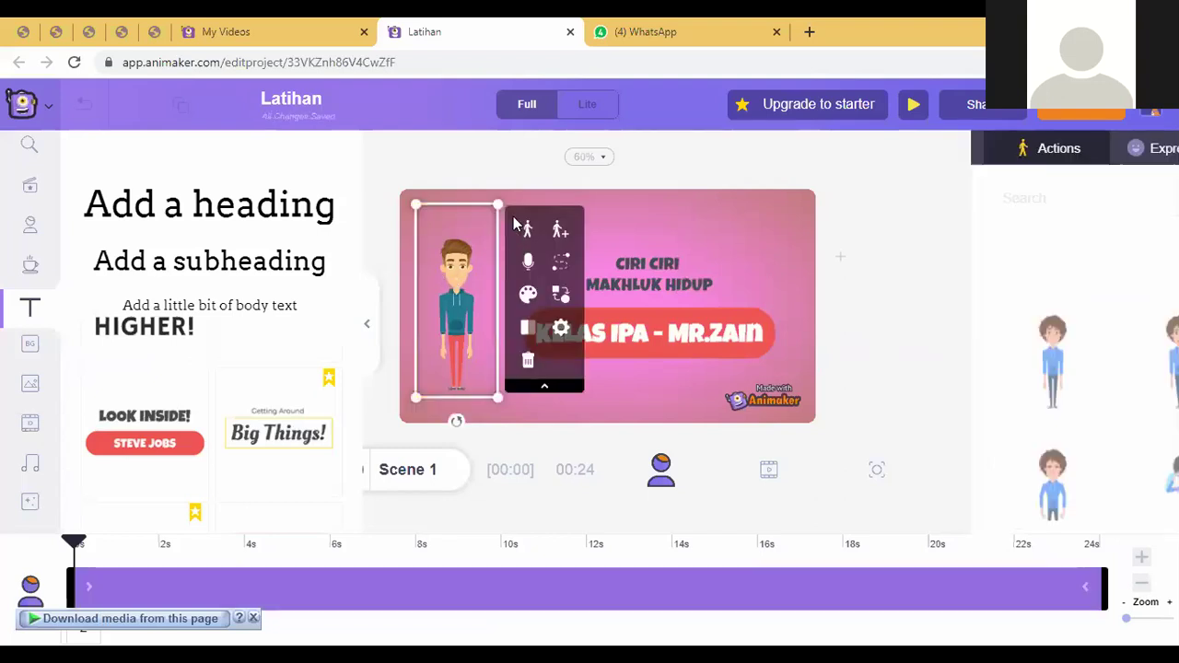
pyautogui.click(463, 273)
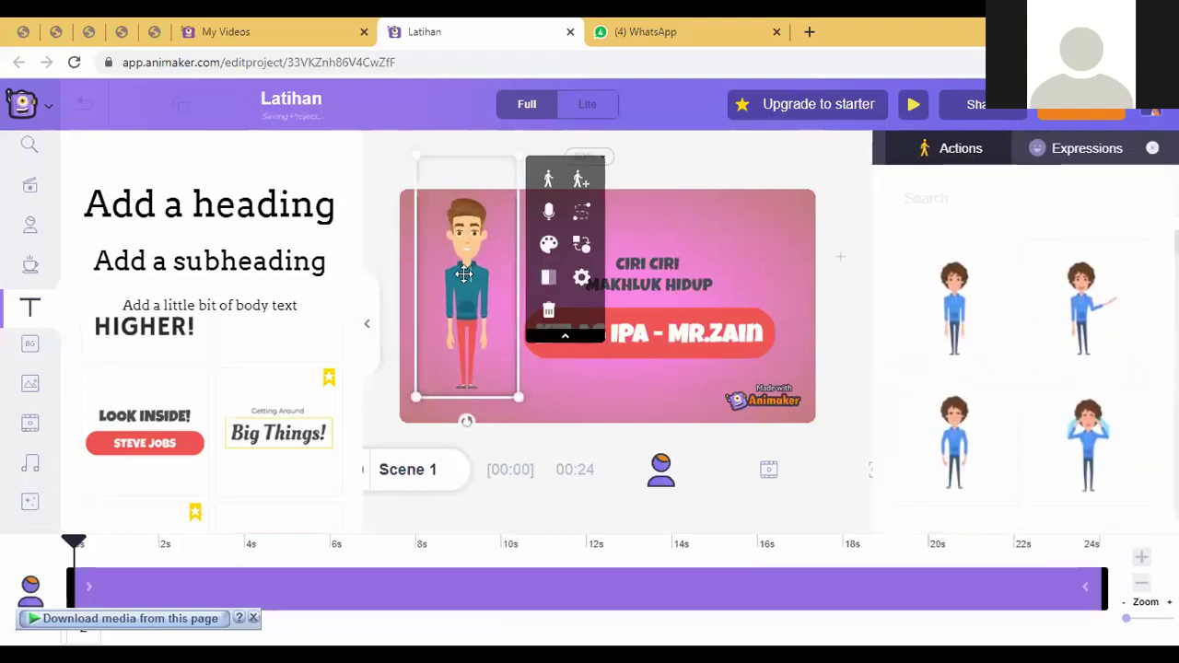
pyautogui.moveTo(463, 273); pyautogui.dragTo(458, 293)
pyautogui.click(847, 184)
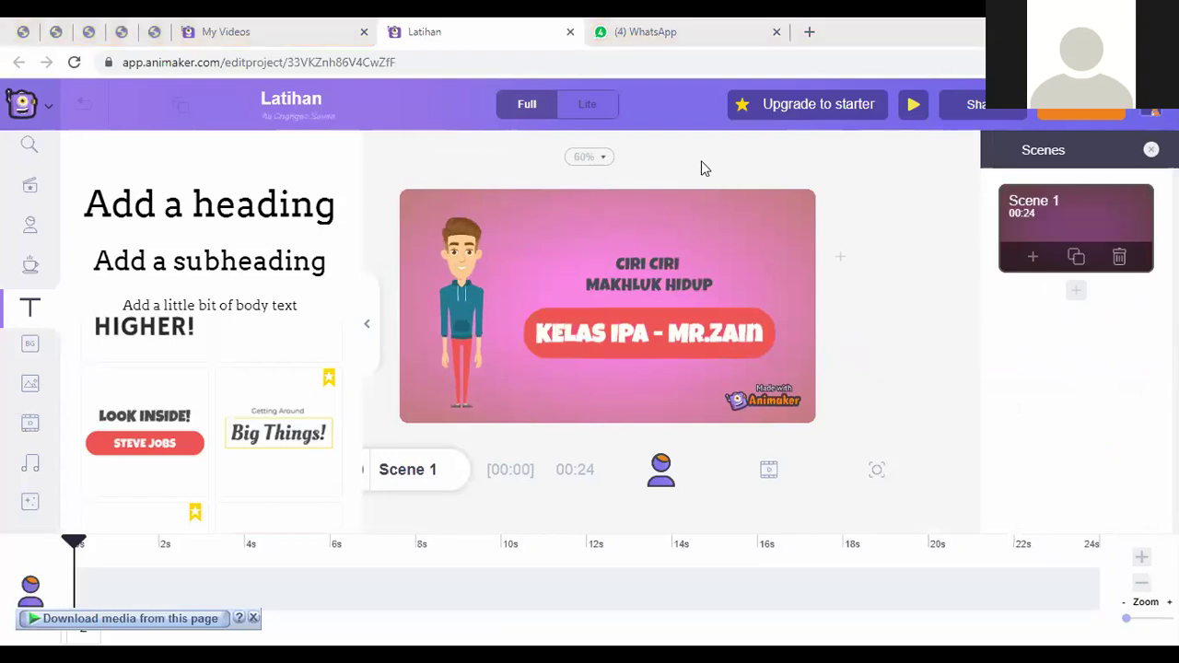
pyautogui.click(366, 323)
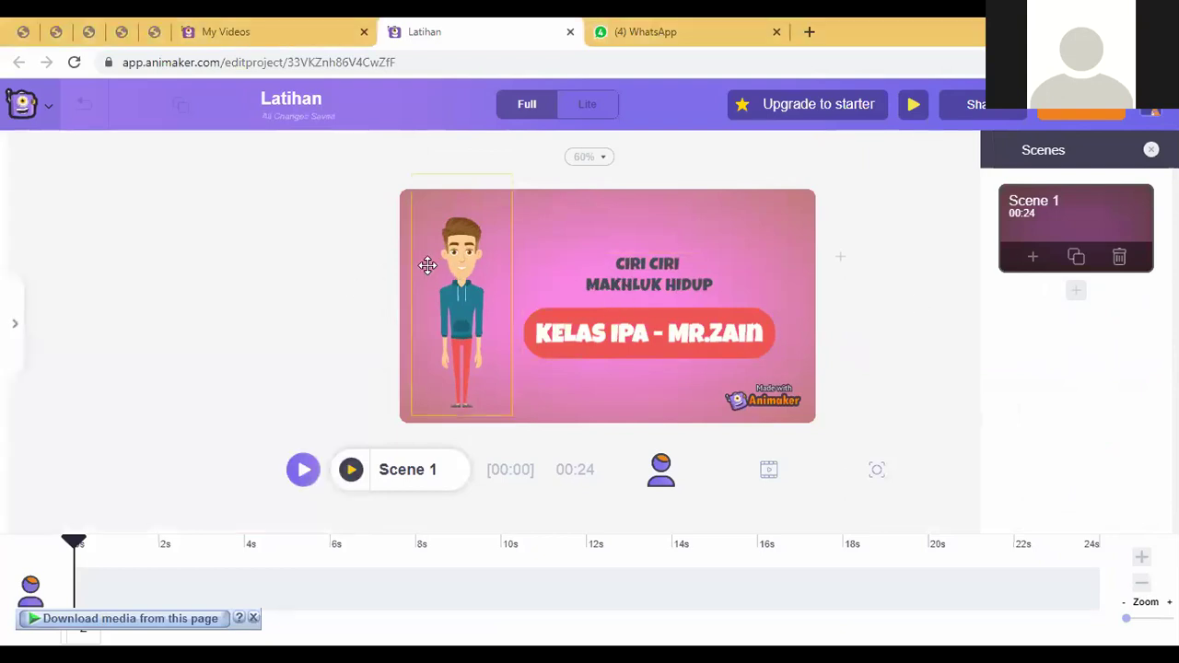
# Open text-to-speech voice-over for the male character and choose gender Male, language US English and voice Matthew
pyautogui.click(452, 279)
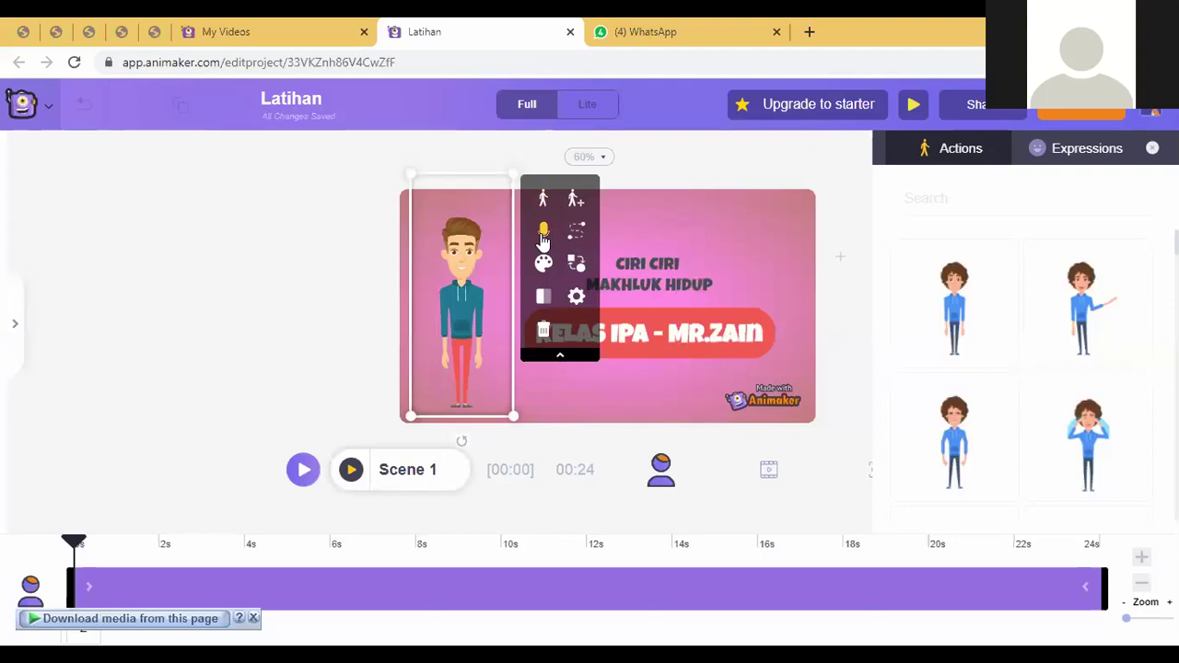
pyautogui.click(543, 238)
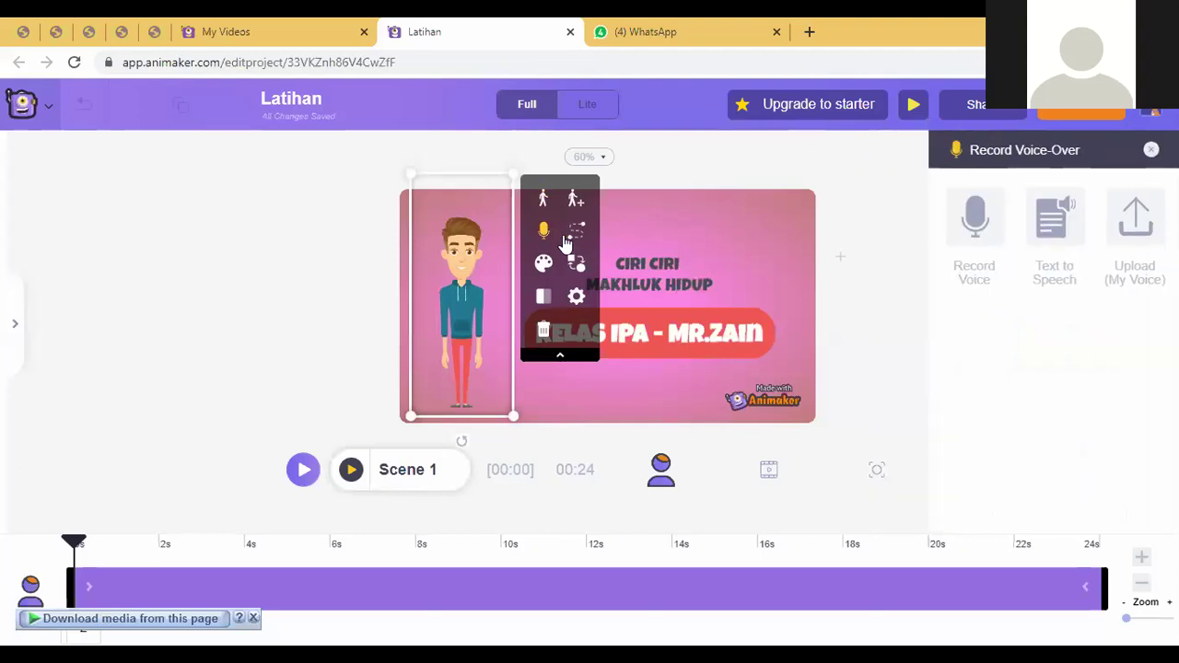
pyautogui.click(1051, 247)
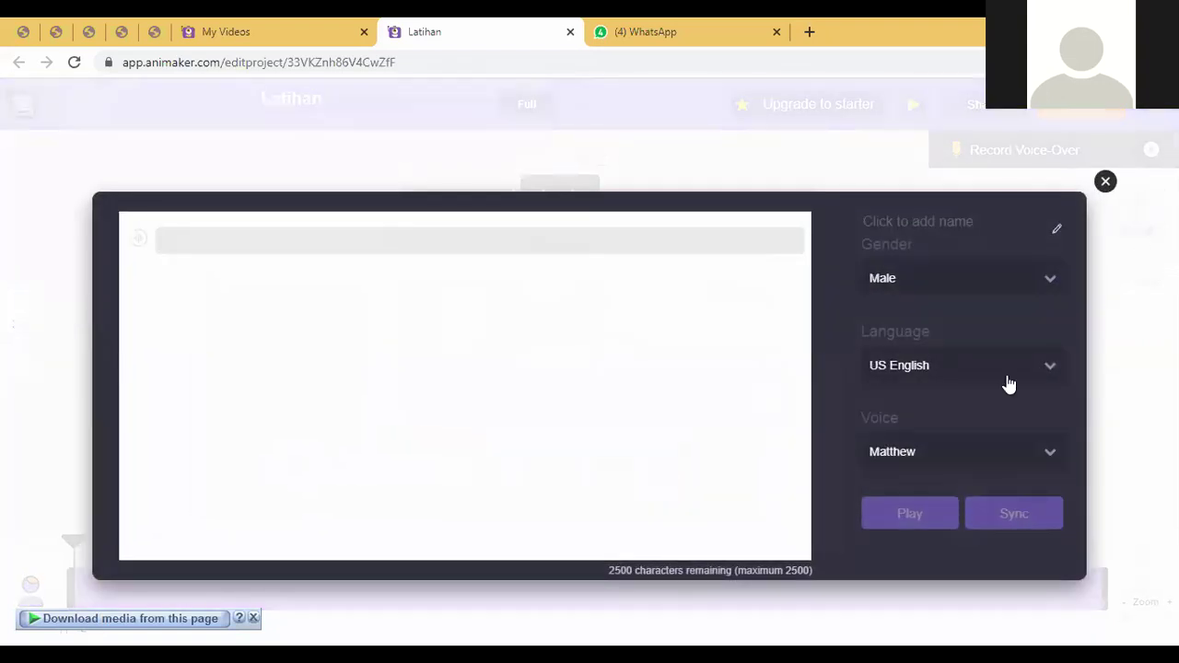
pyautogui.click(1050, 281)
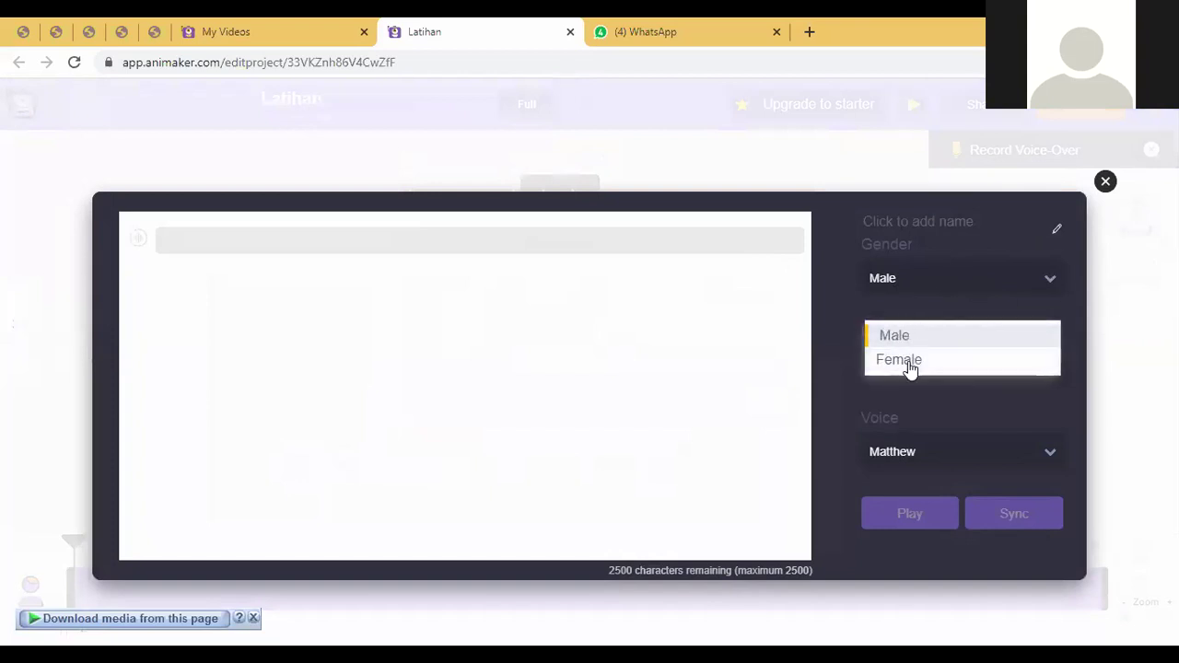
pyautogui.click(905, 338)
pyautogui.click(1050, 368)
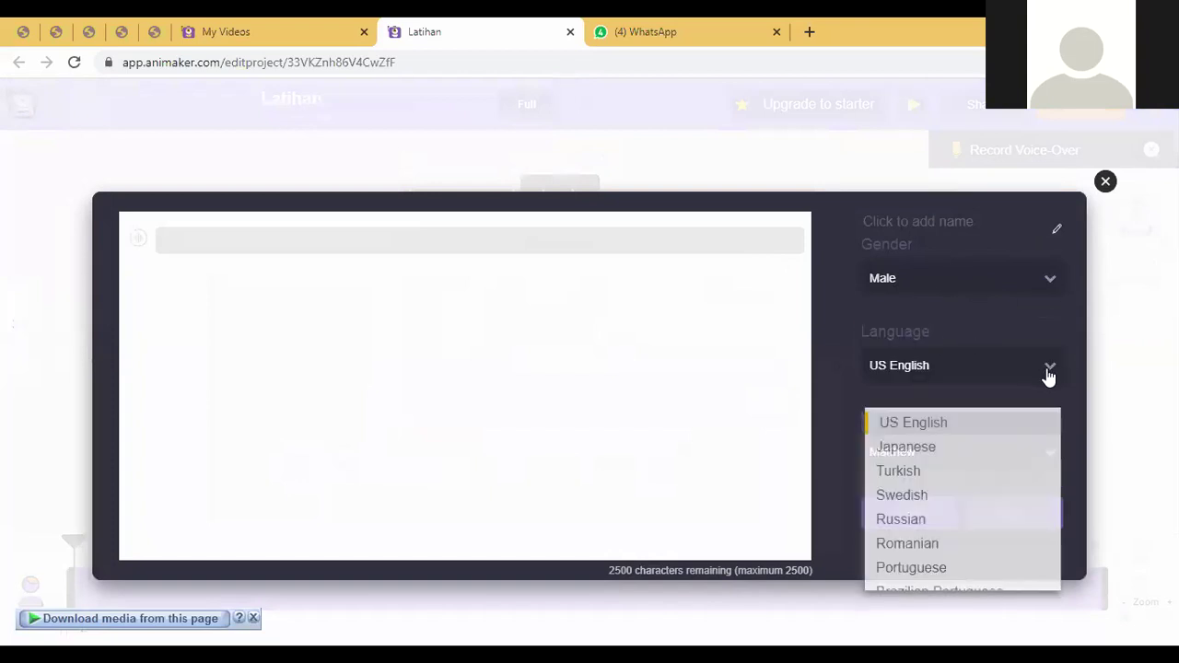
pyautogui.click(913, 422)
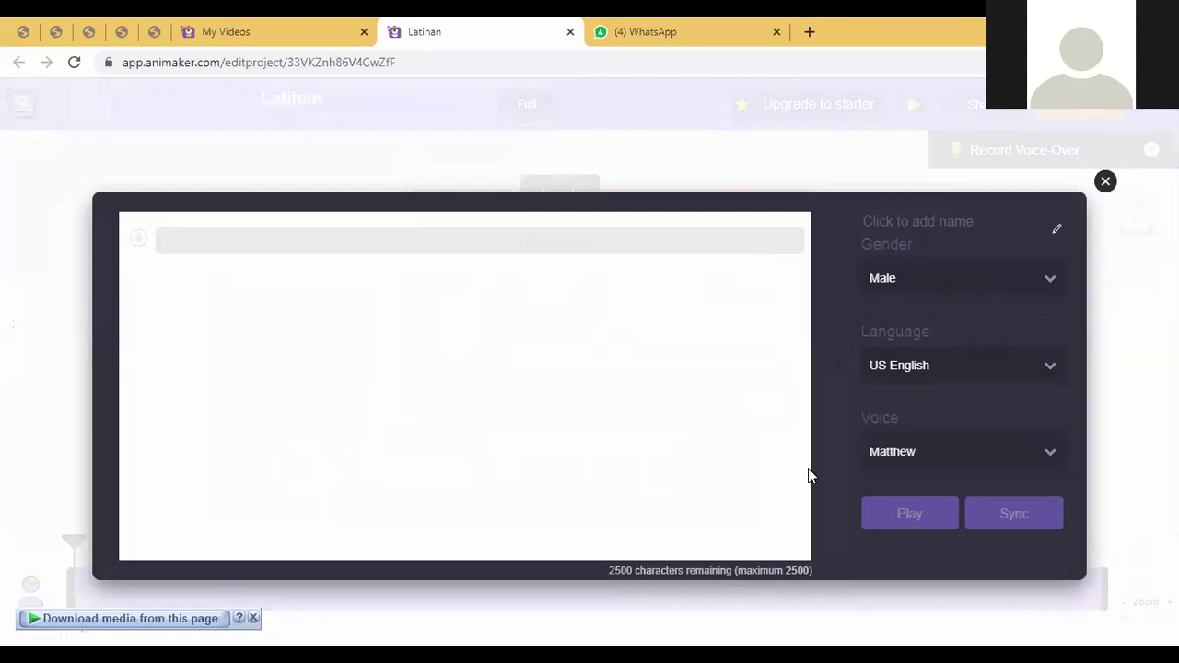
pyautogui.click(1047, 460)
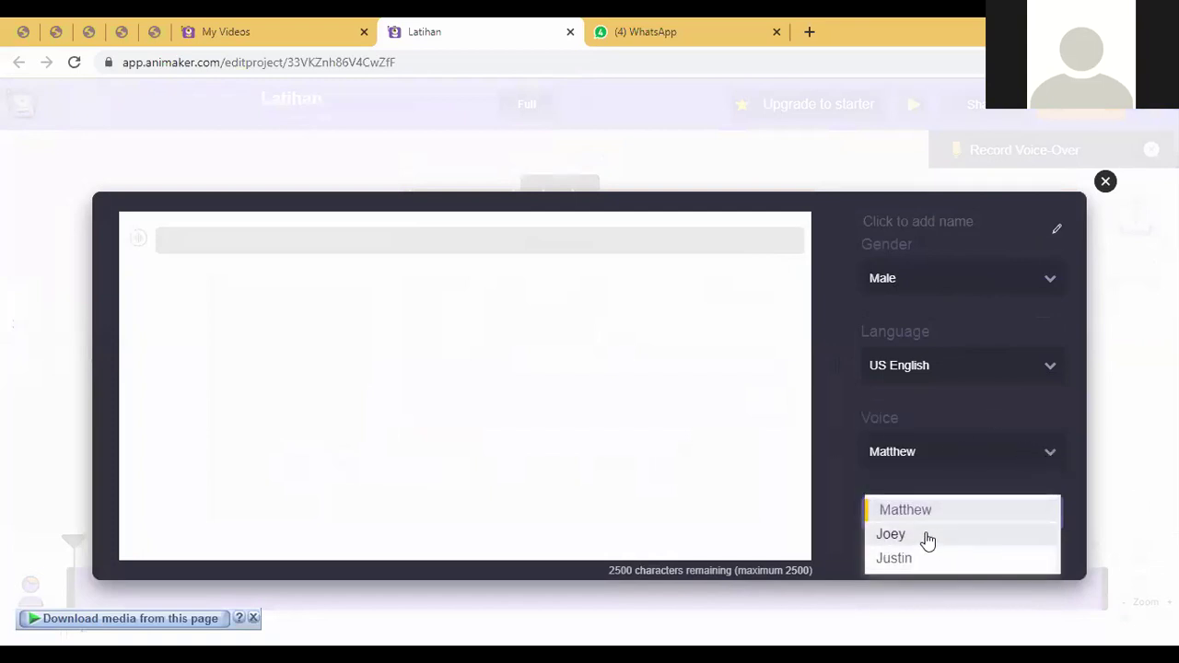
pyautogui.click(929, 513)
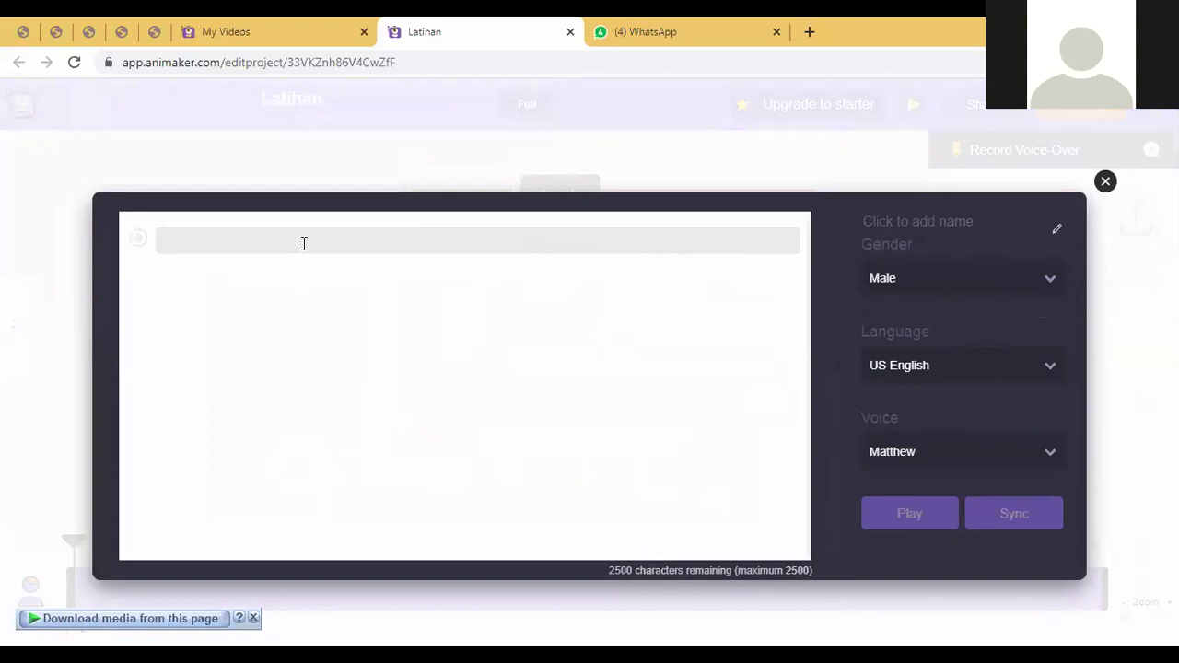
# Enter "wellcome" as the text-to-speech script and preview it in the Matthew voice
pyautogui.write('wellcome')
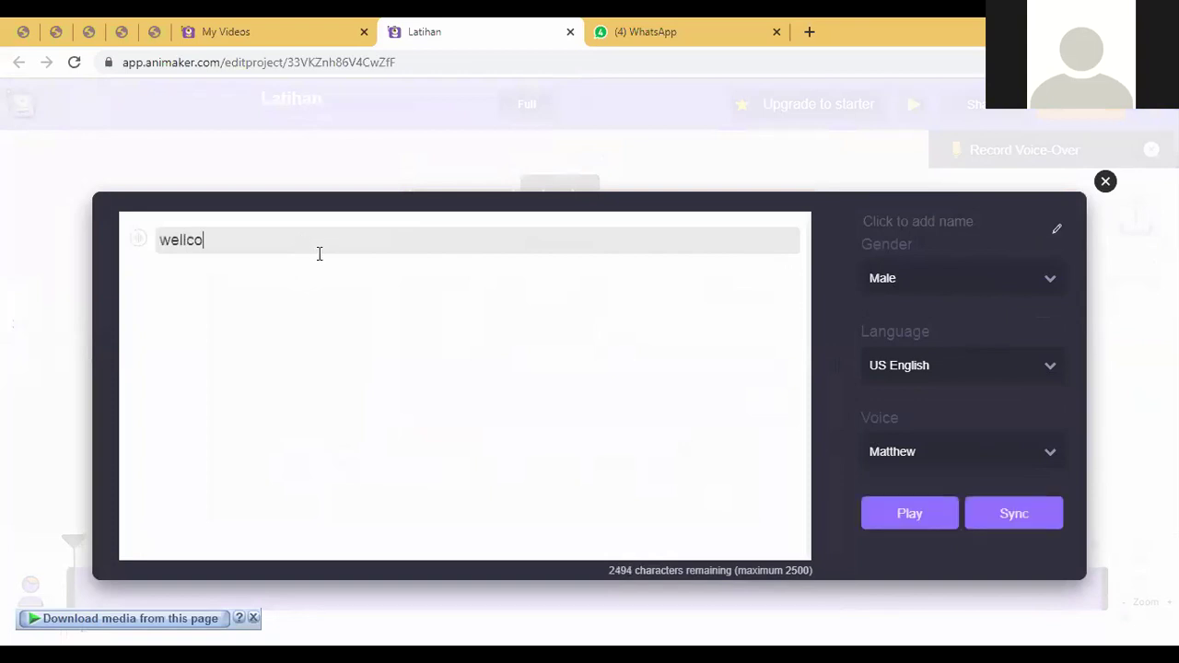
pyautogui.click(952, 521)
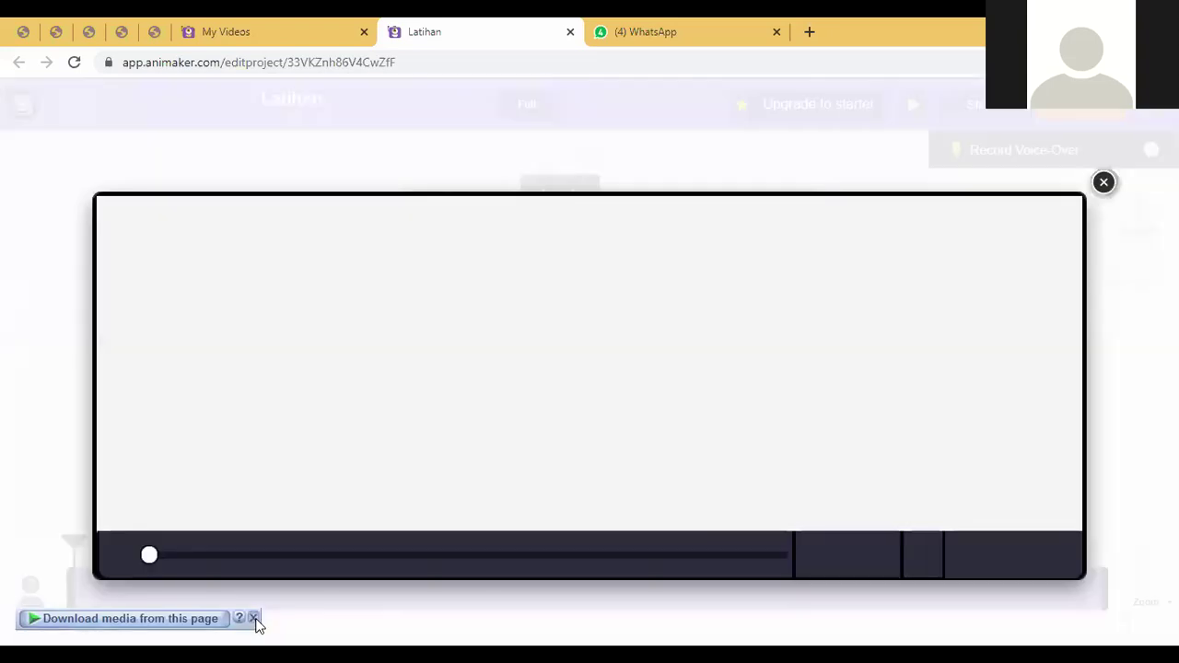
pyautogui.click(253, 618)
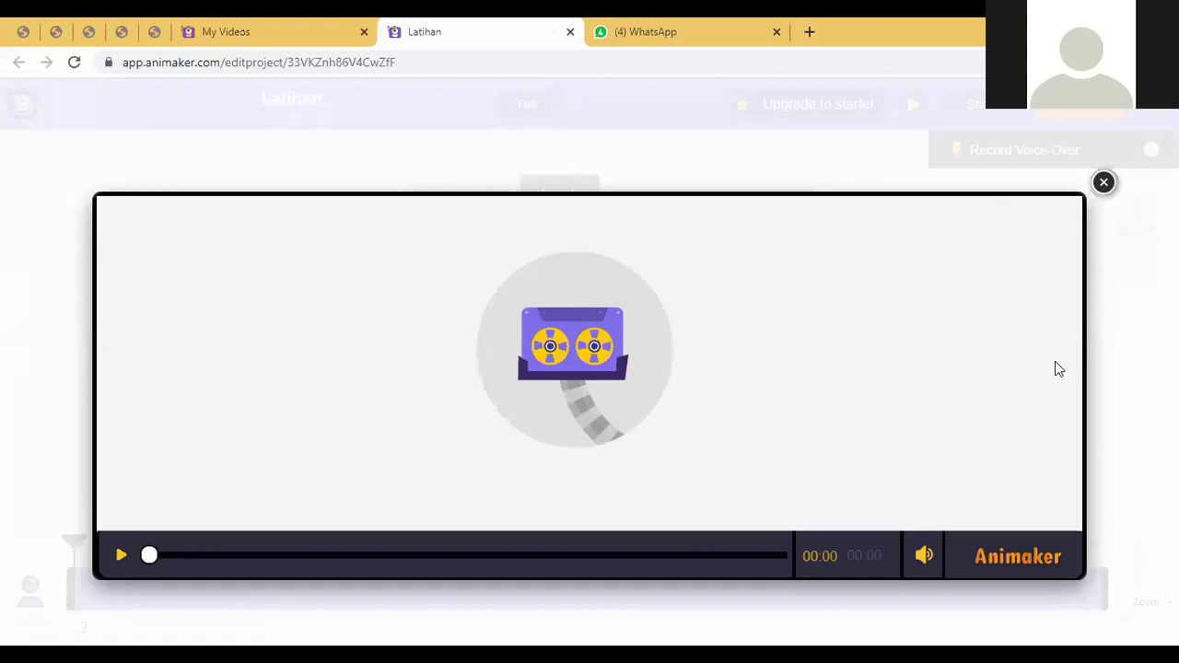
pyautogui.click(1103, 184)
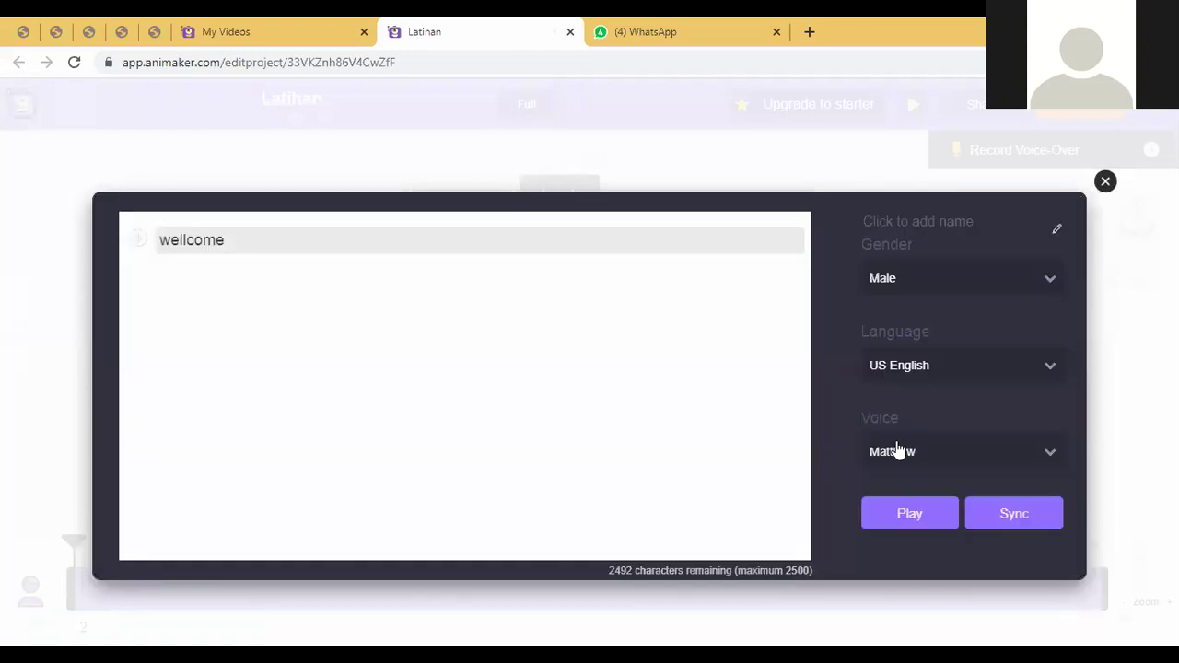
# Examine the list of languages available for the text-to-speech voice
pyautogui.click(1047, 365)
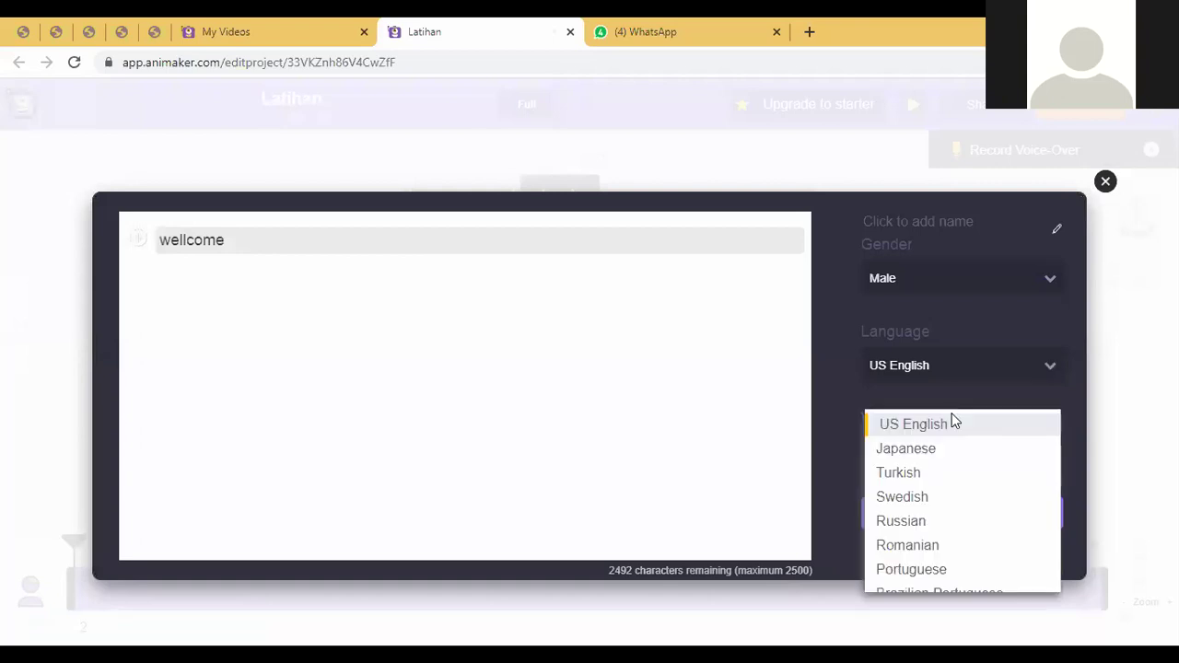
pyautogui.scroll(-2, 932, 534)
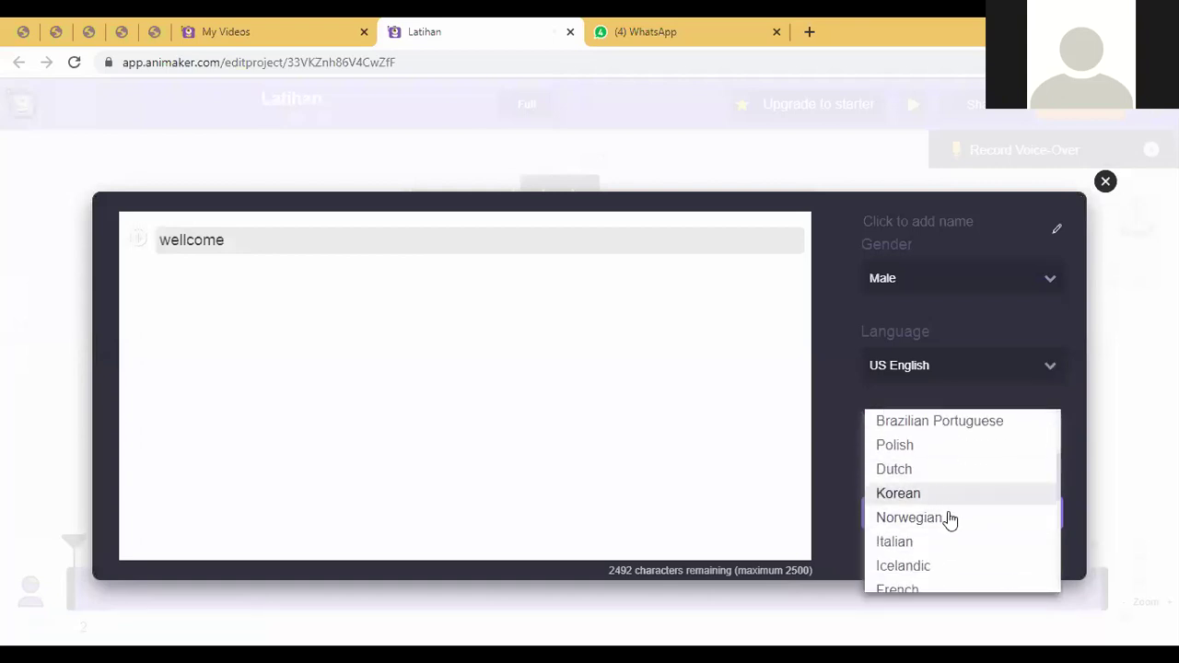
pyautogui.scroll(-2, 946, 529)
pyautogui.scroll(-3, 958, 477)
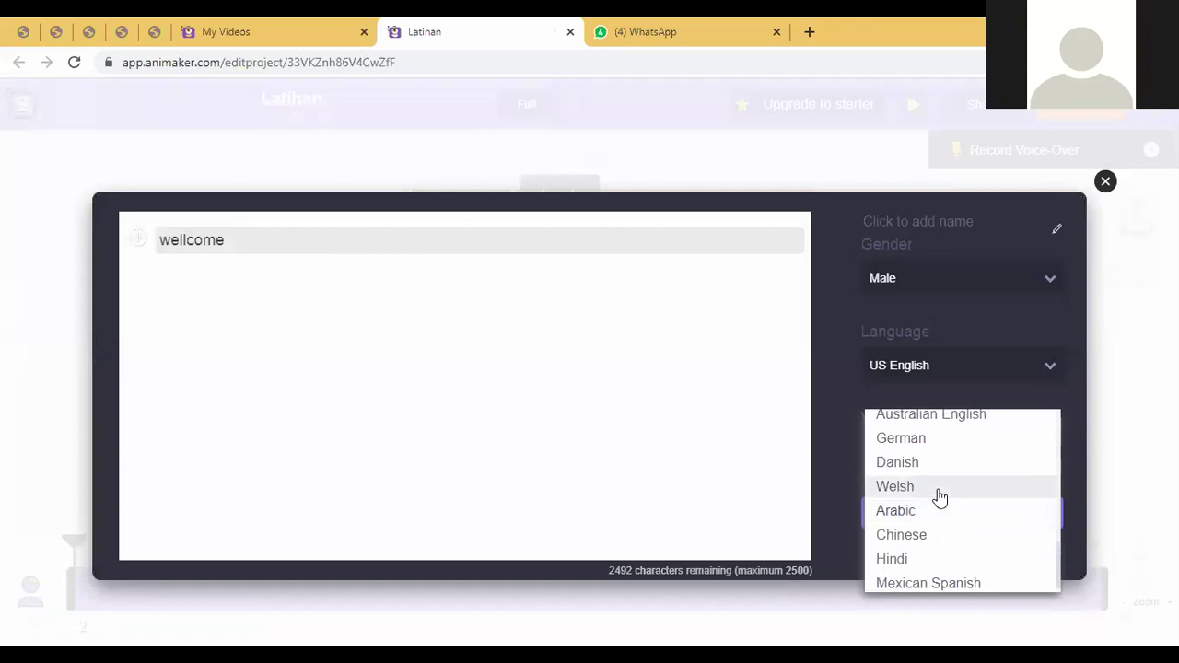
pyautogui.scroll(3, 923, 555)
pyautogui.scroll(-3, 949, 552)
pyautogui.scroll(3, 924, 540)
pyautogui.scroll(5, 921, 502)
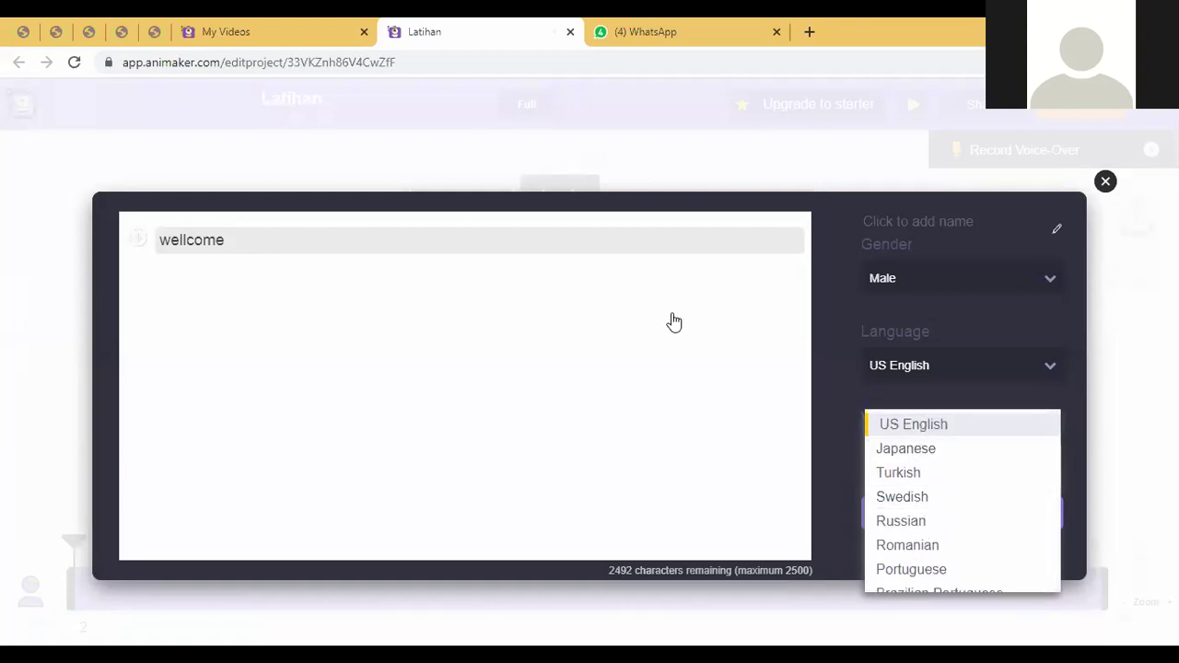
# Replace the speech script with "Selamat Datang" and preview how it sounds
pyautogui.moveTo(226, 240); pyautogui.dragTo(89, 244)
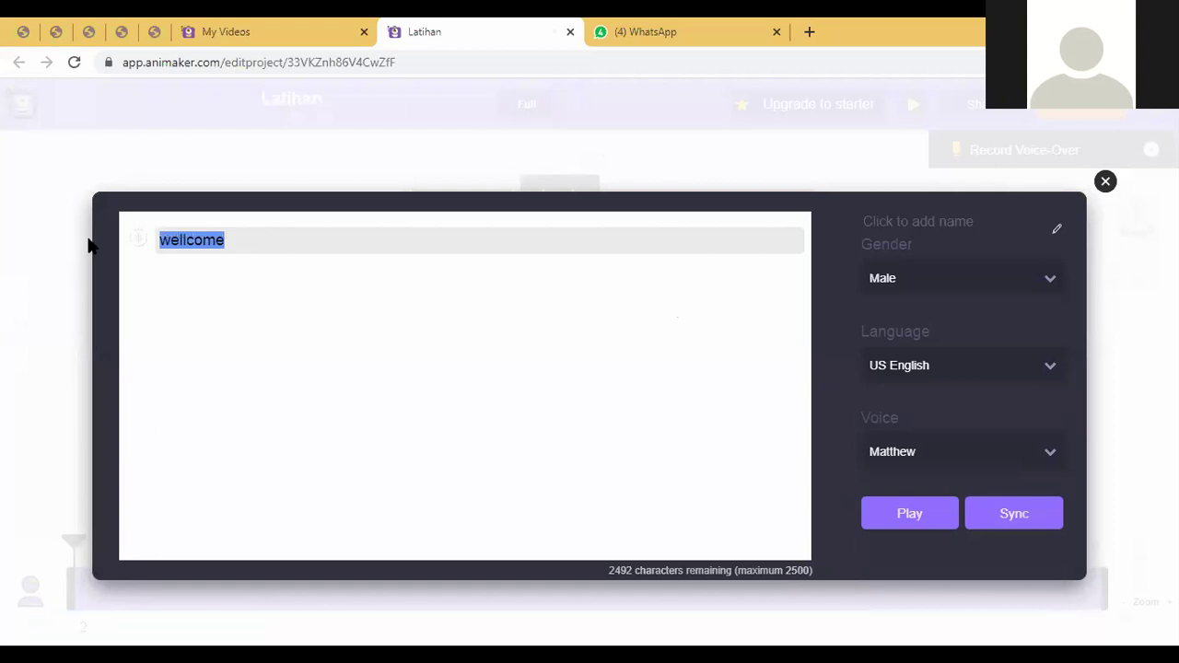
pyautogui.write('Selamat Datang')
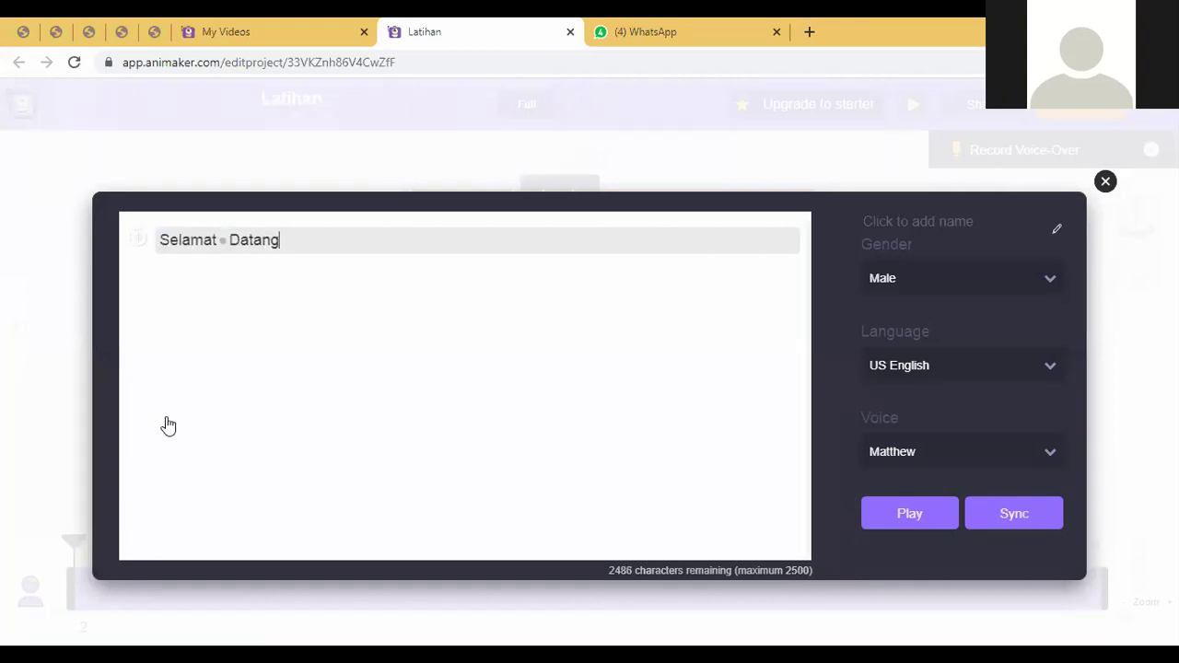
pyautogui.click(927, 508)
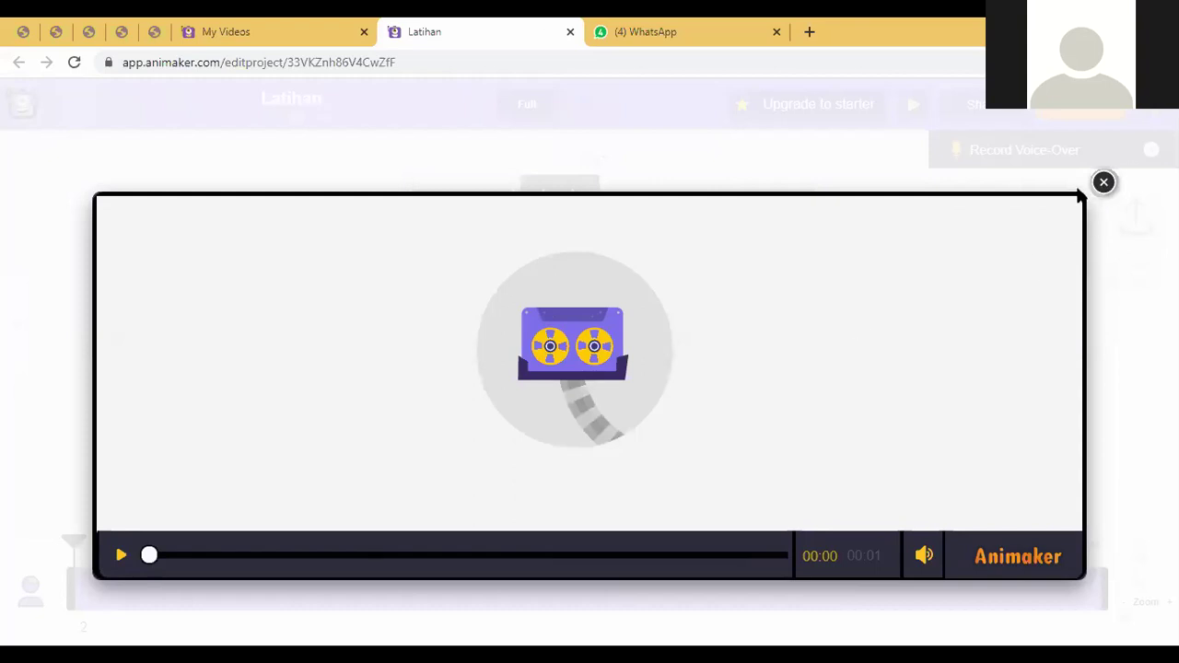
pyautogui.click(1102, 184)
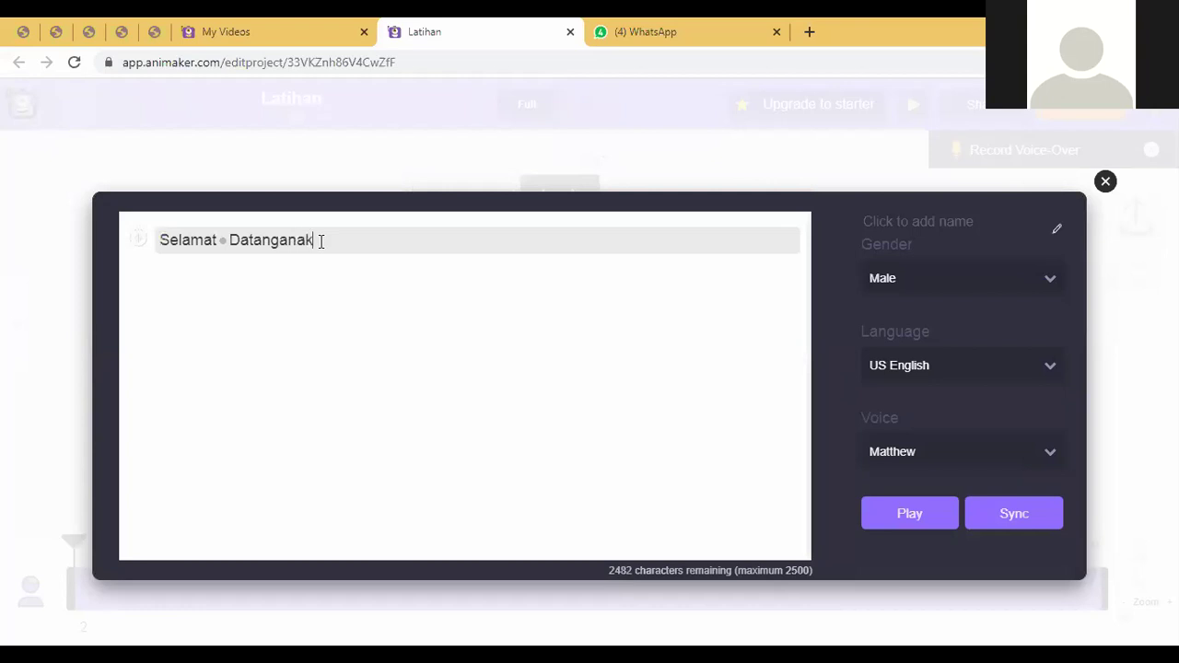
# Extend the speech script to "Selamat Datang anak anak kelas 7 A" and preview it
pyautogui.write('anak anak ')
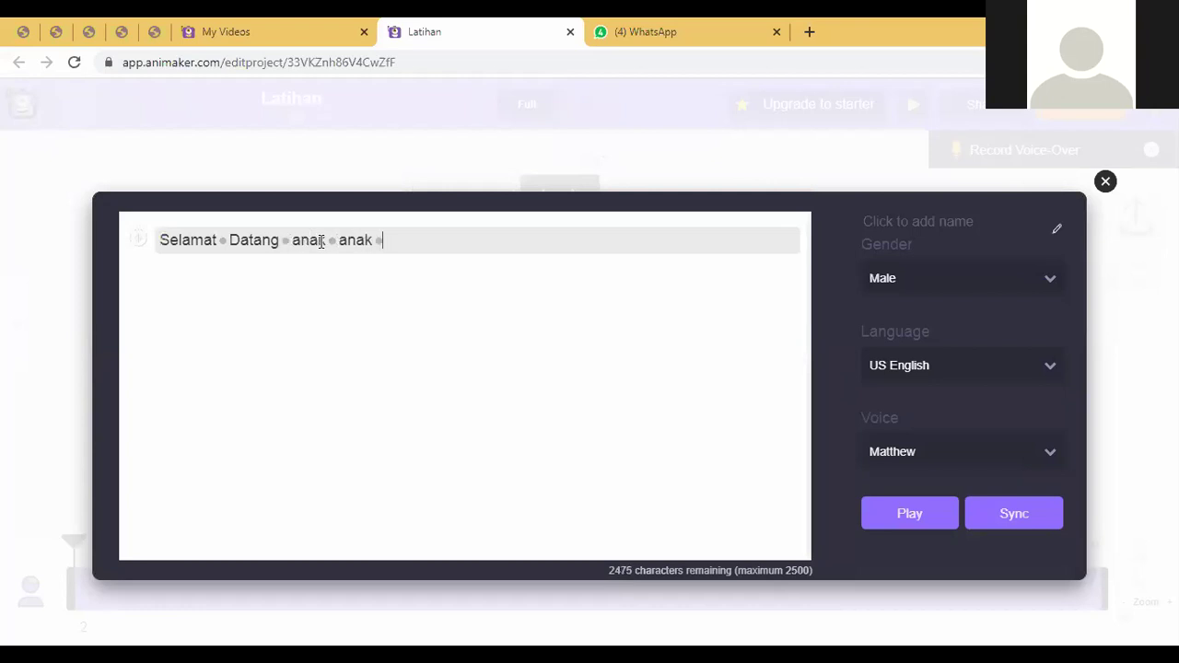
pyautogui.write('kelas 7 A')
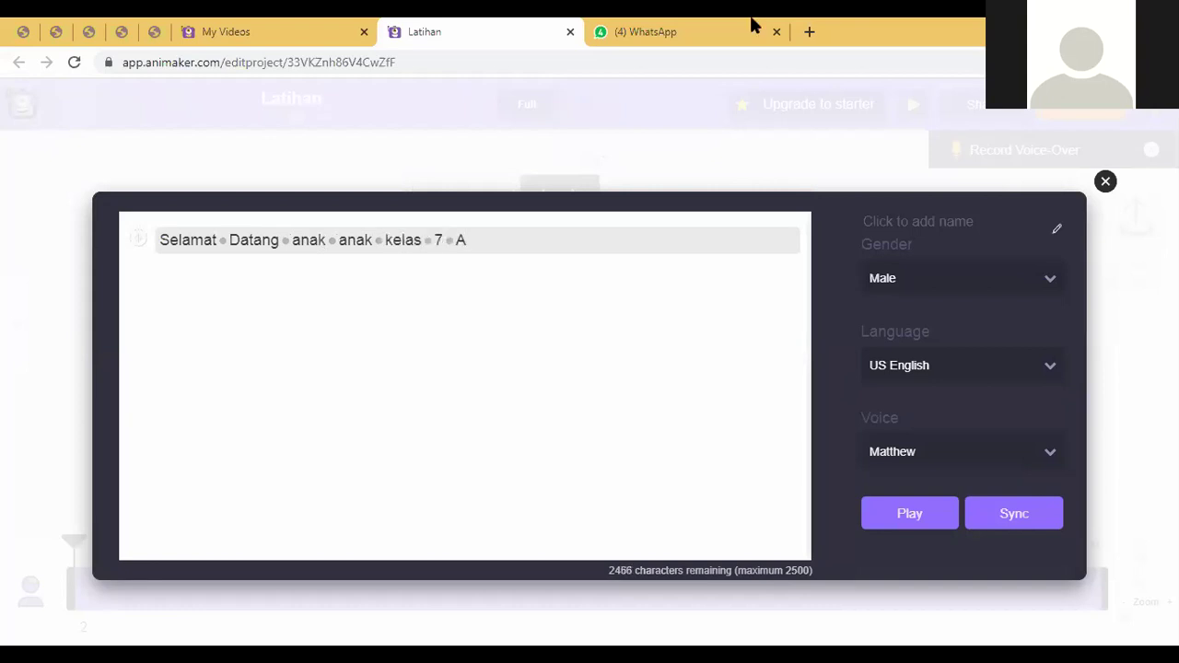
pyautogui.click(923, 525)
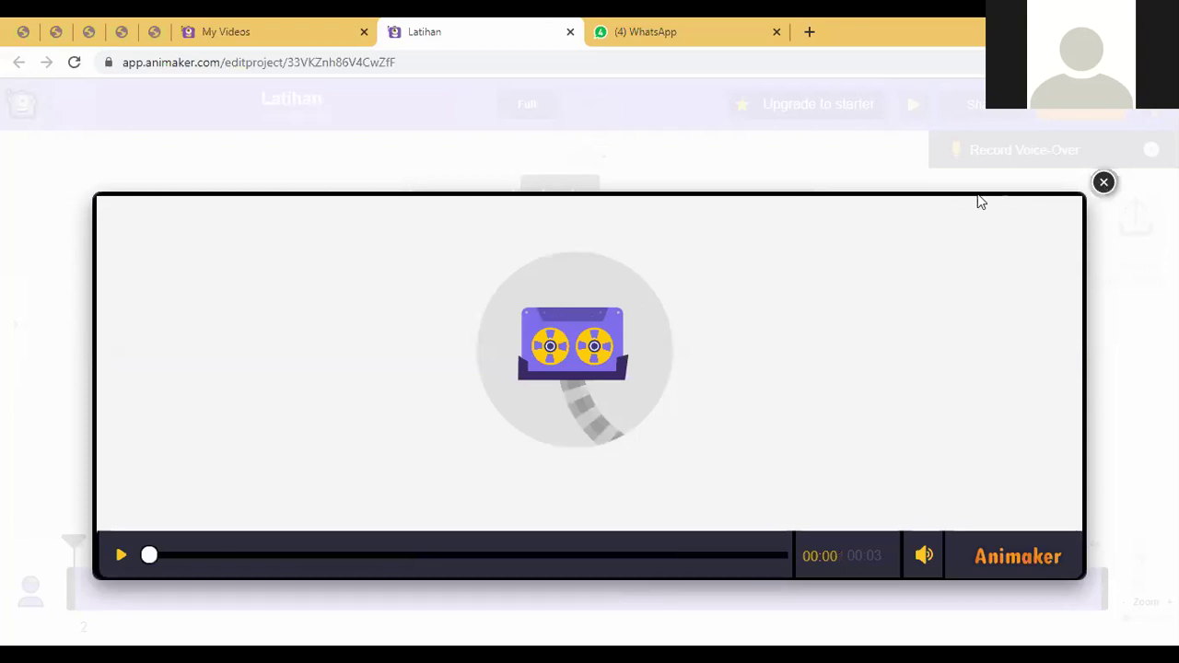
pyautogui.click(1104, 181)
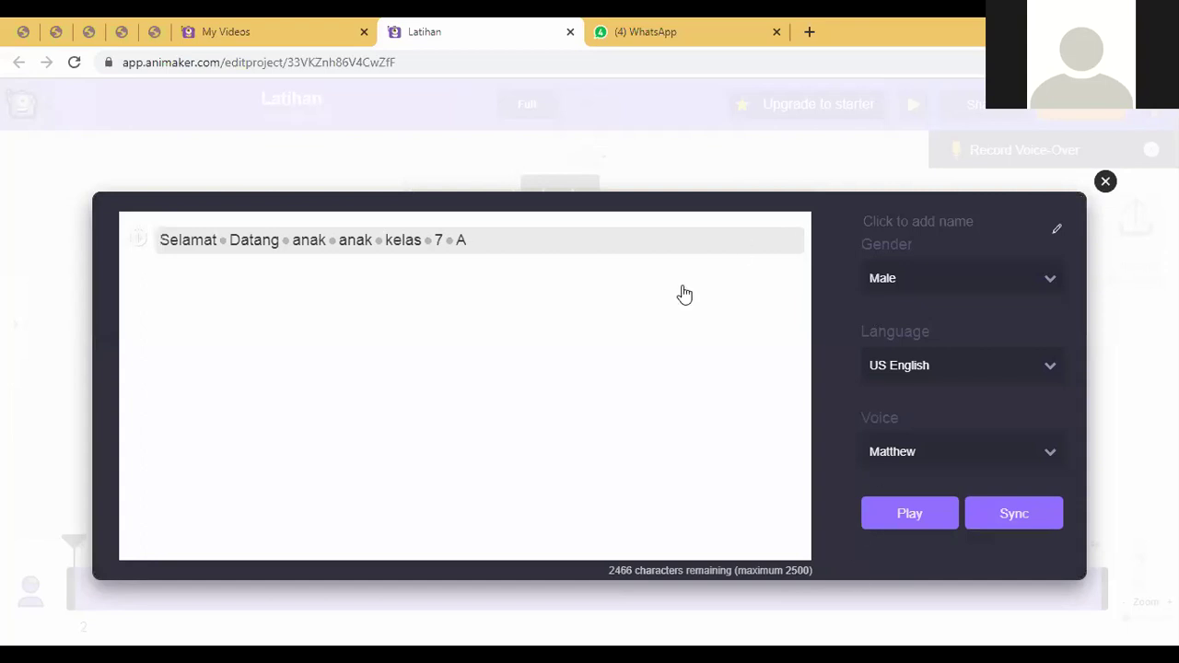
# Try the Joey voice on the script, preview it, and leave text-to-speech without syncing
pyautogui.click(1024, 527)
pyautogui.click(1002, 450)
pyautogui.click(912, 541)
pyautogui.click(908, 516)
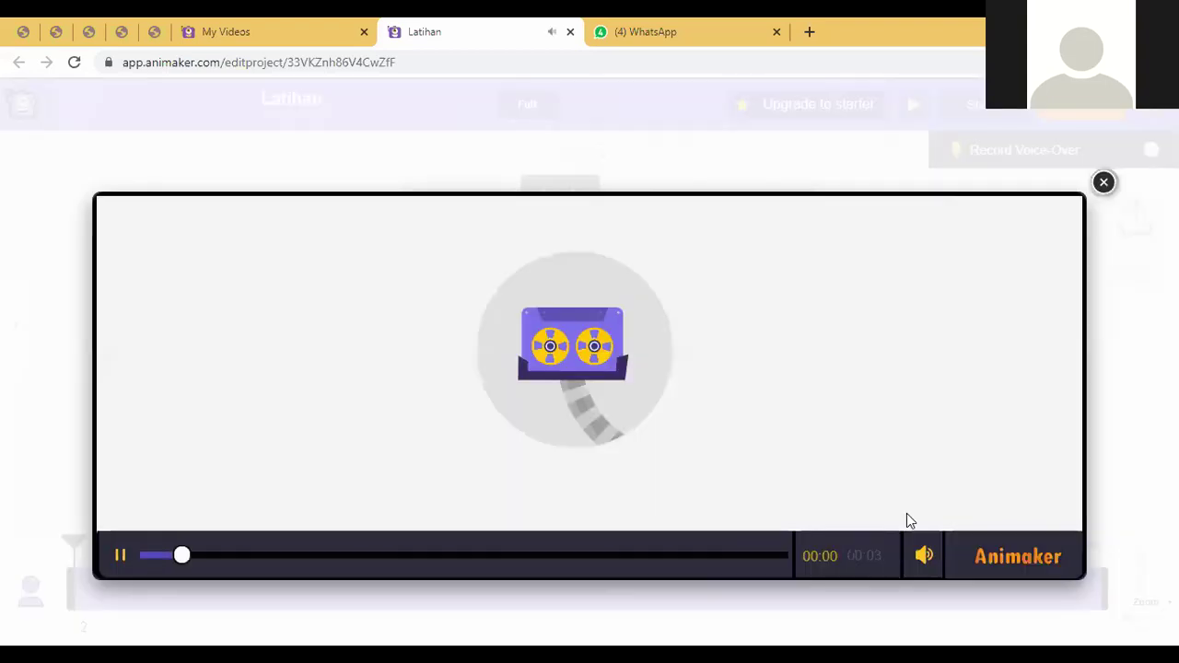
pyautogui.click(1102, 183)
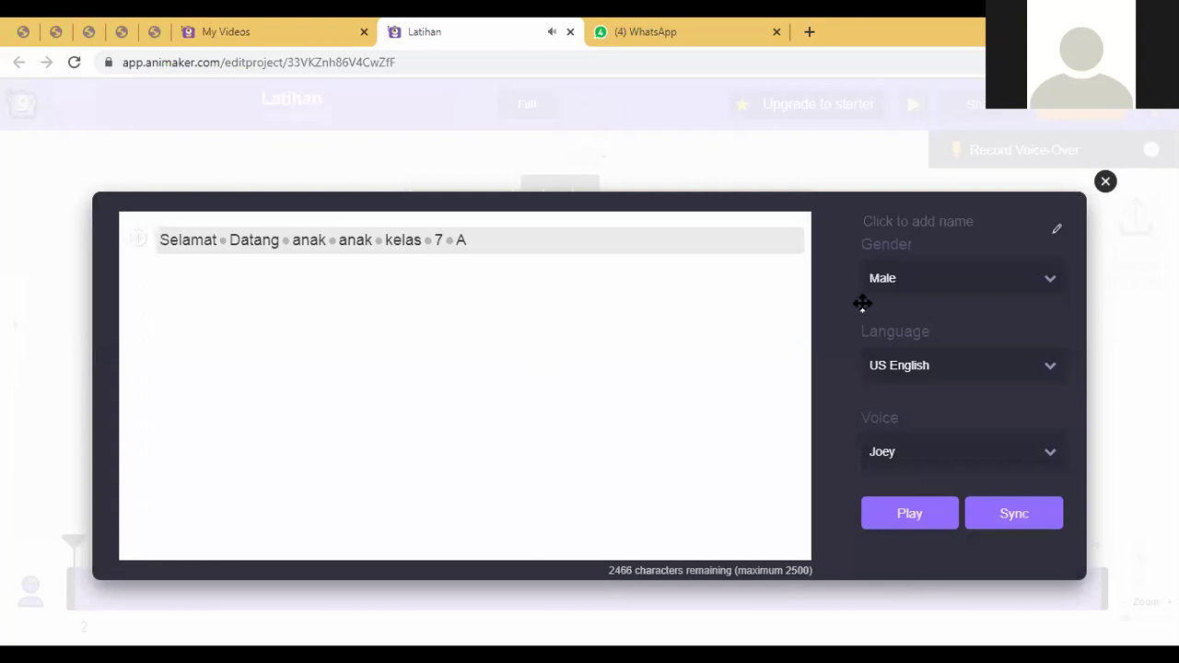
pyautogui.click(1102, 182)
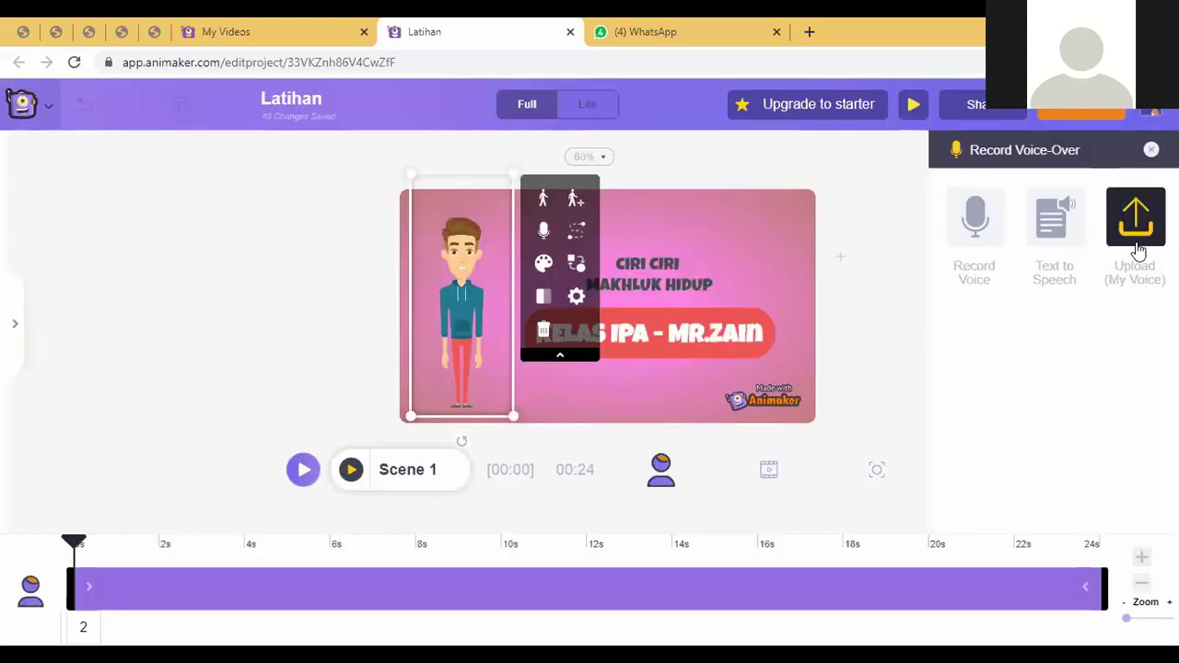
# Reopen the male character's voice-over options and record a spoken voice-over of about 6 seconds
pyautogui.click(875, 228)
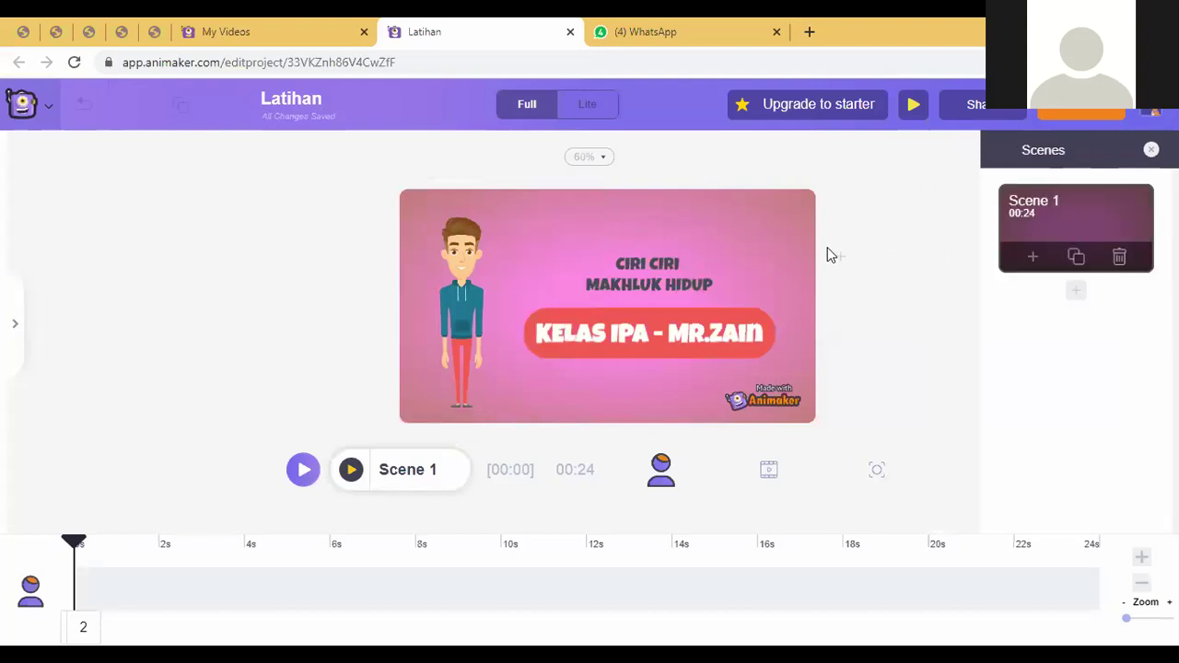
pyautogui.click(477, 281)
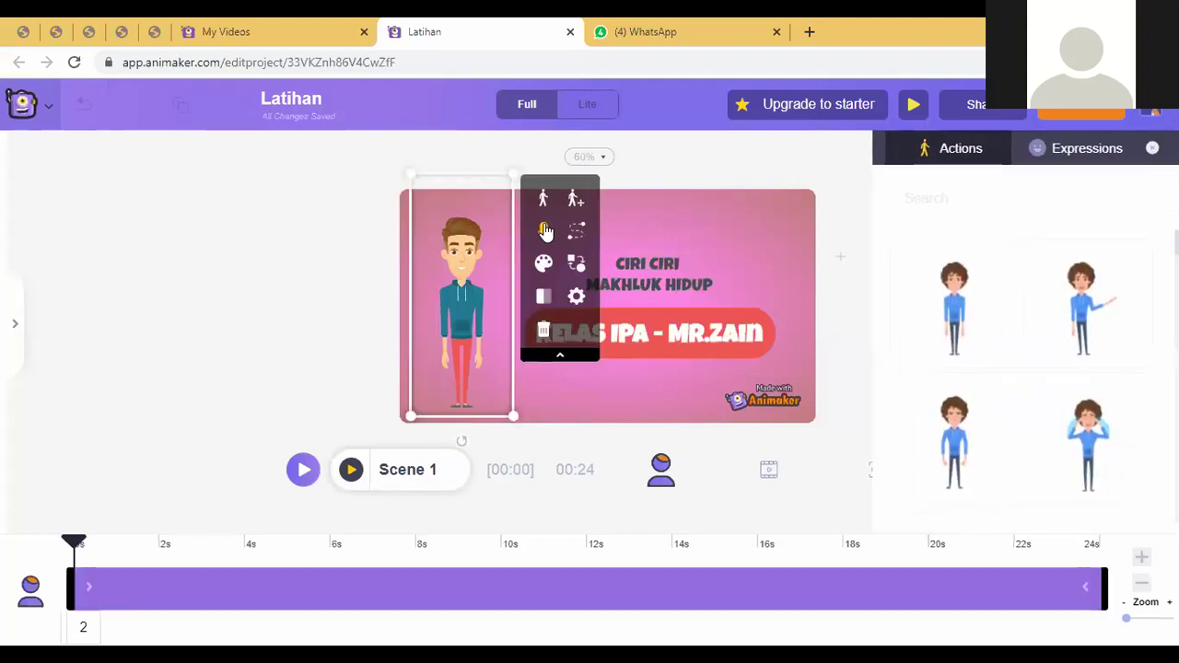
pyautogui.click(544, 231)
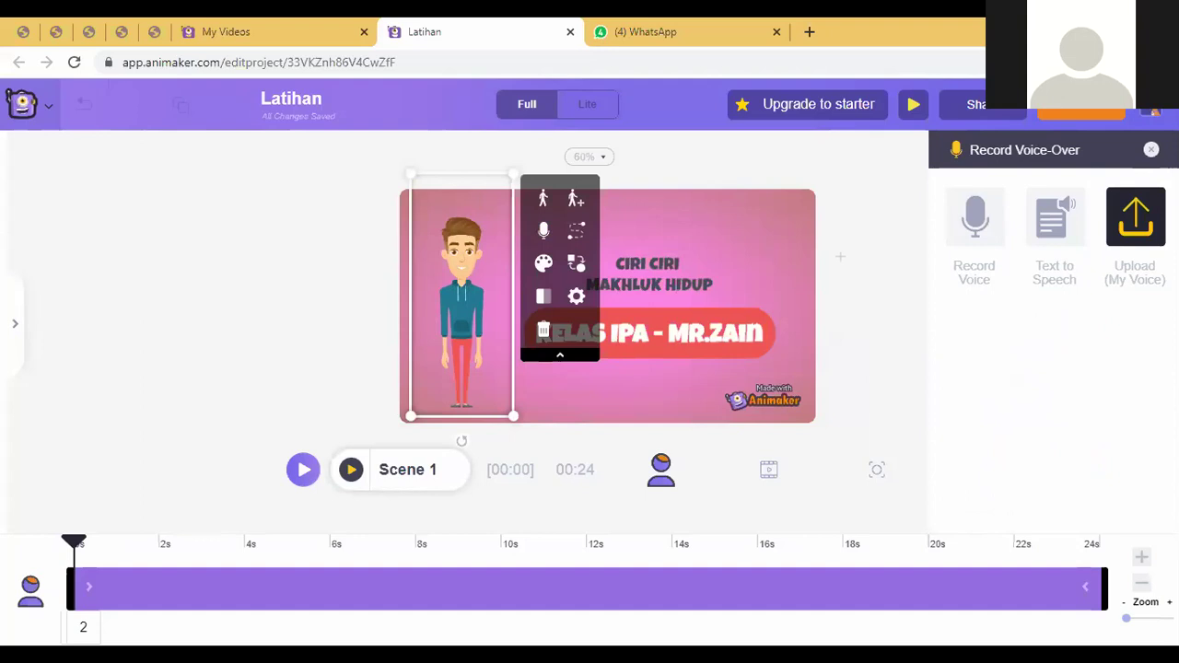
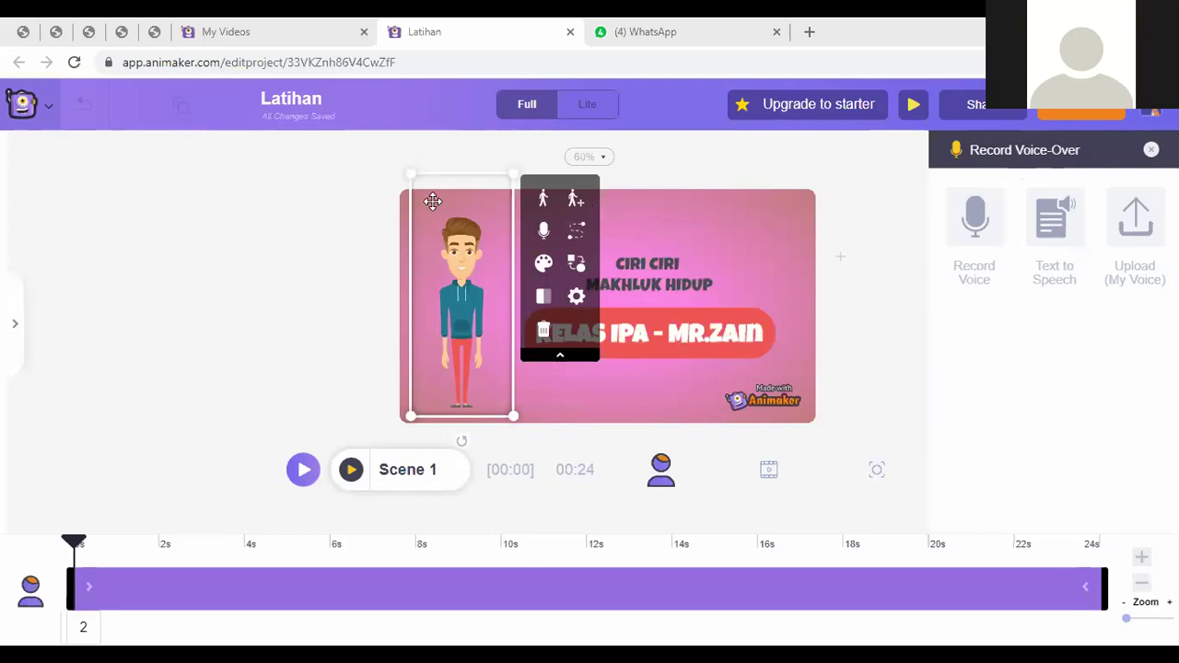
pyautogui.click(977, 240)
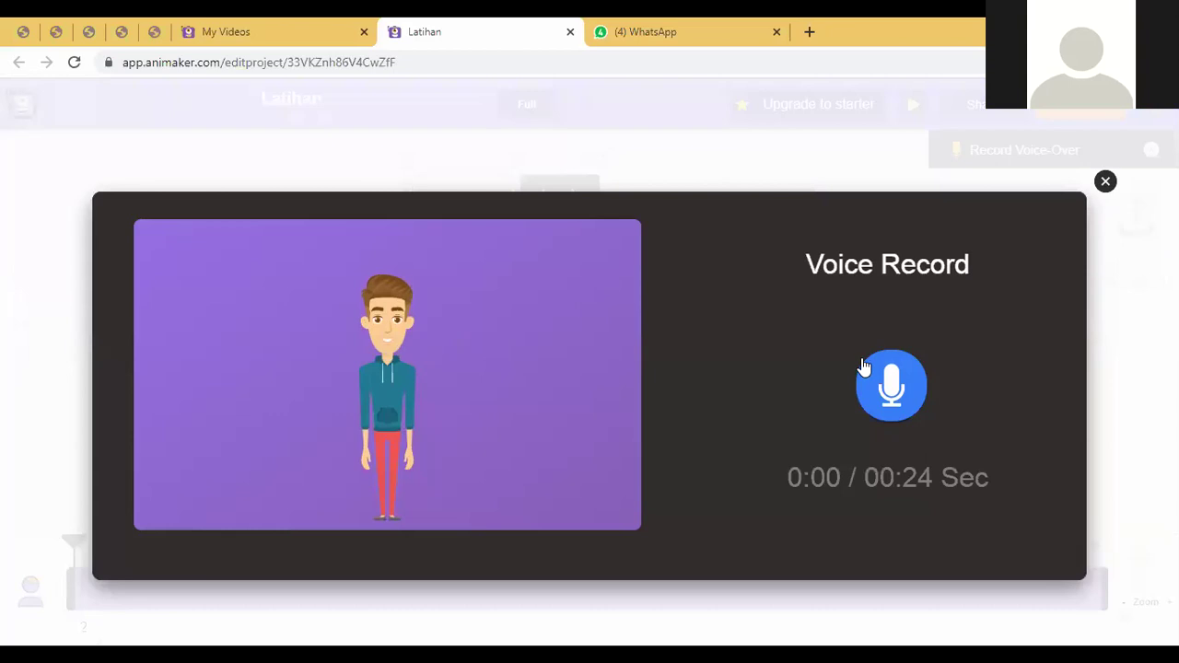
pyautogui.click(891, 386)
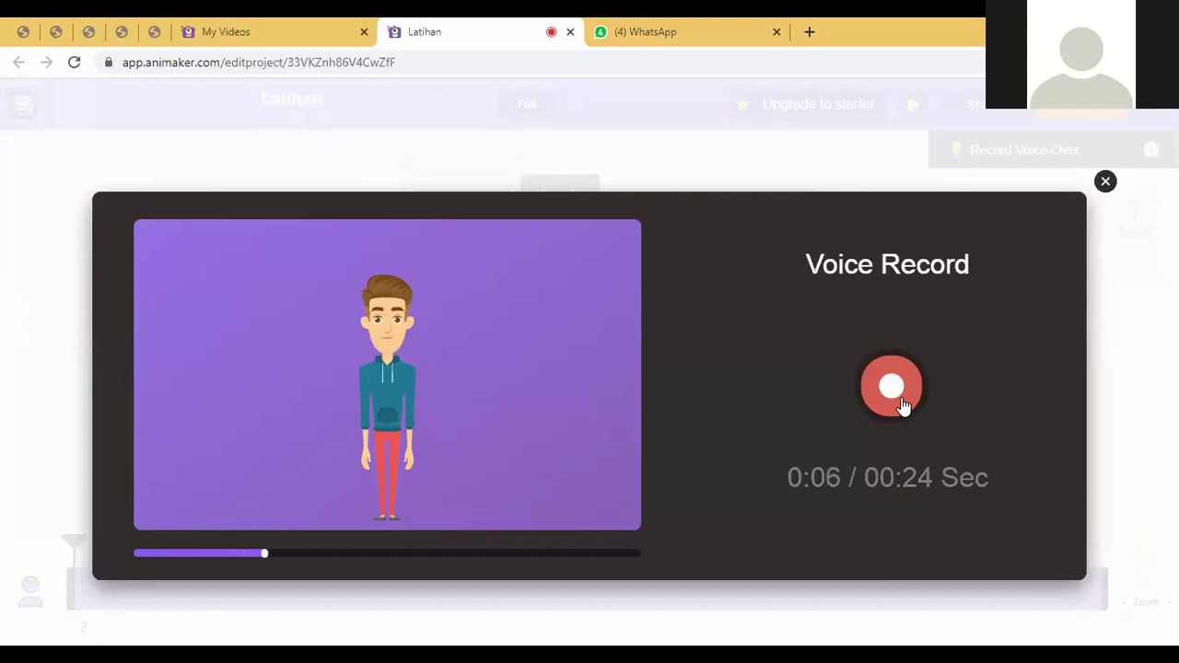
pyautogui.click(903, 405)
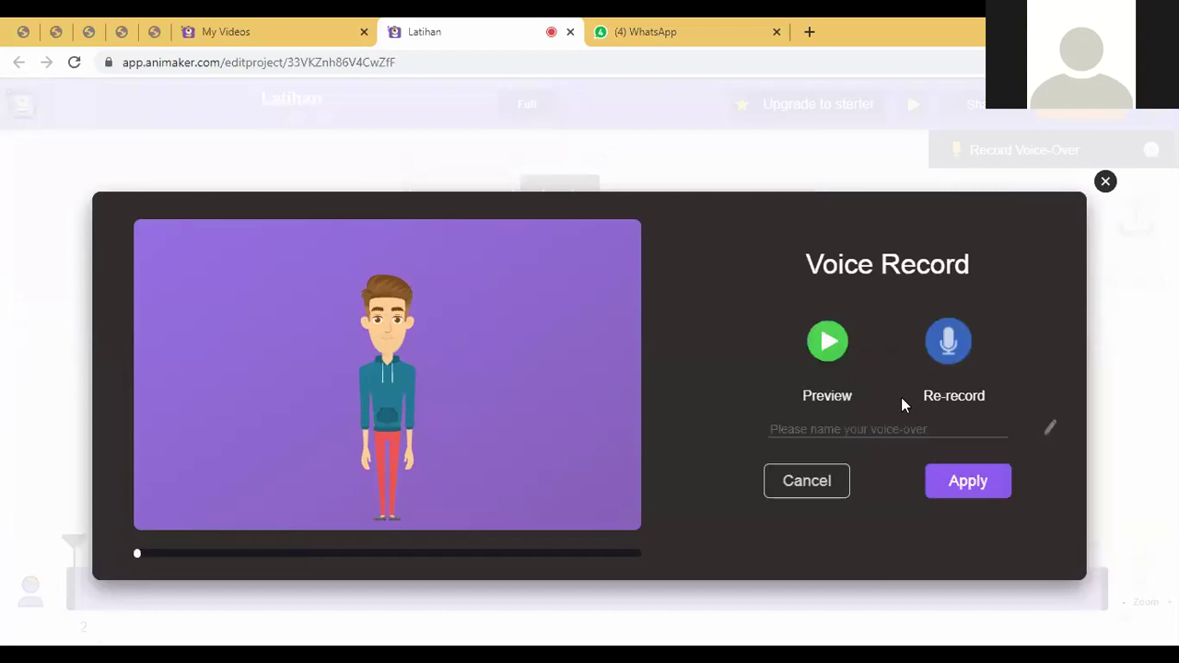
# Preview the recording, name it "intro" and apply it to the male character, dismissing the audio download pop-up
pyautogui.click(829, 348)
pyautogui.click(831, 357)
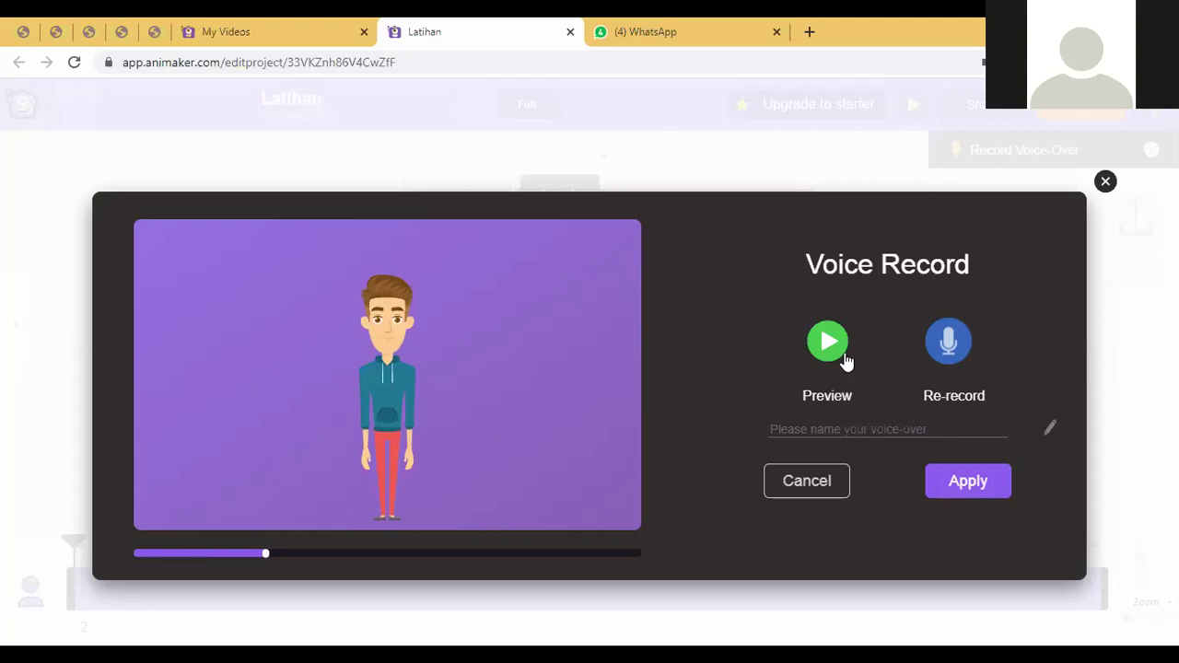
pyautogui.click(837, 430)
pyautogui.write('intro')
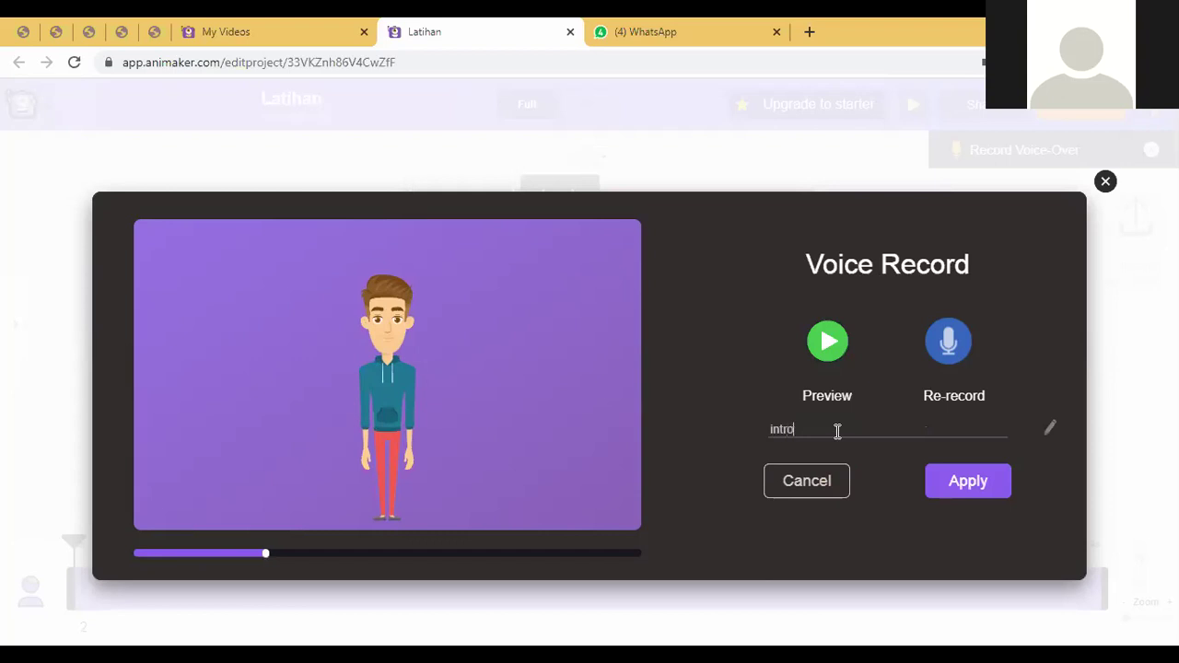
pyautogui.click(963, 485)
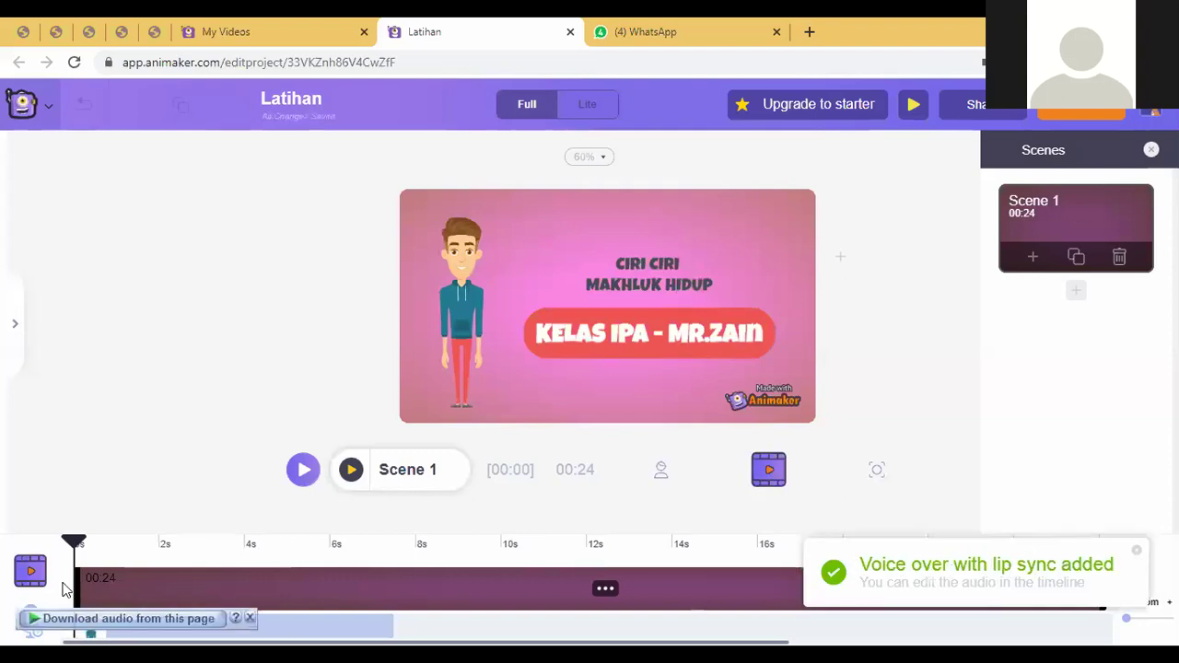
pyautogui.click(253, 617)
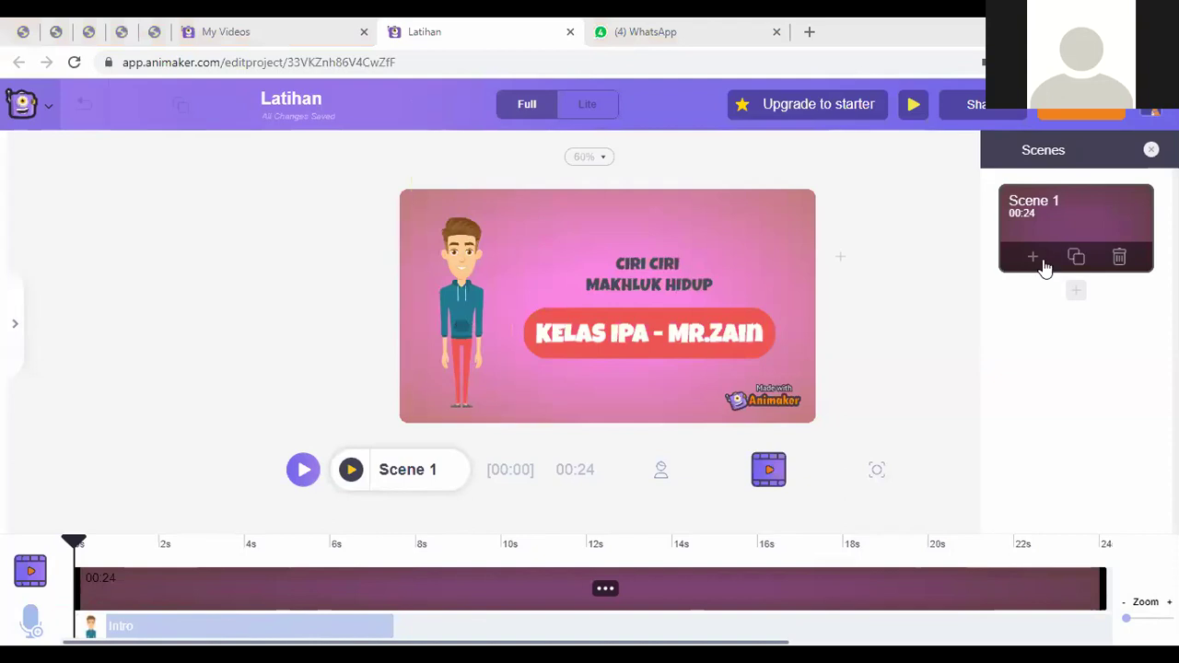
# Give the male character a side-turned action with an arm gesturing toward the title, and open his facial expressions
pyautogui.click(491, 294)
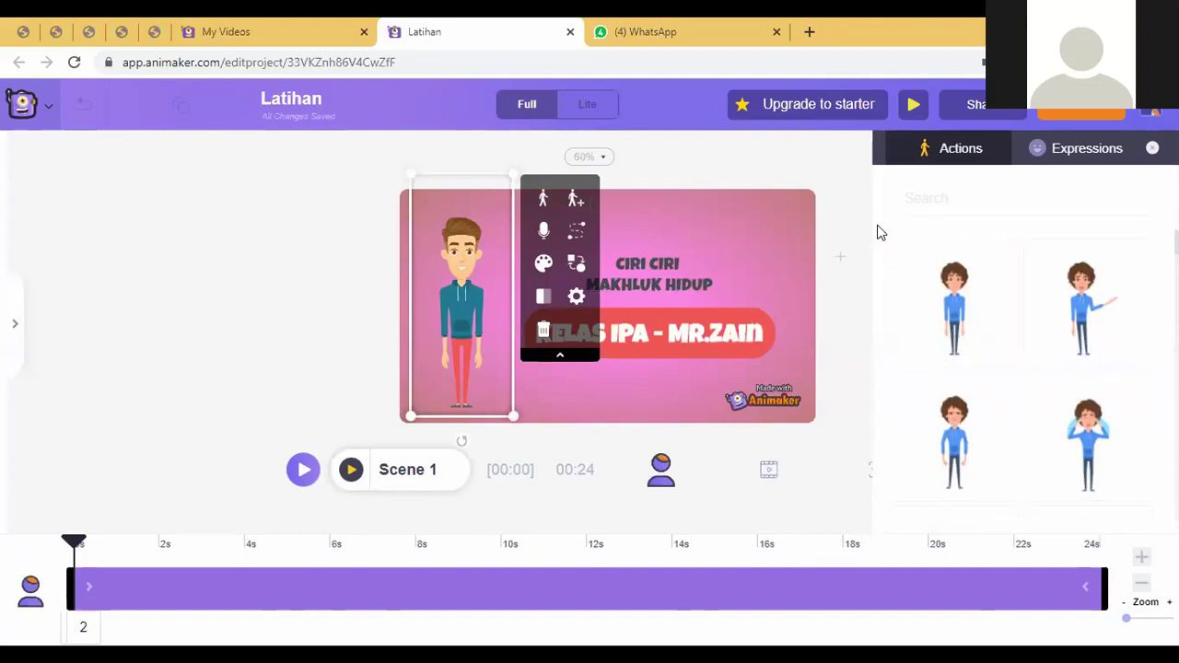
pyautogui.scroll(-2, 1091, 424)
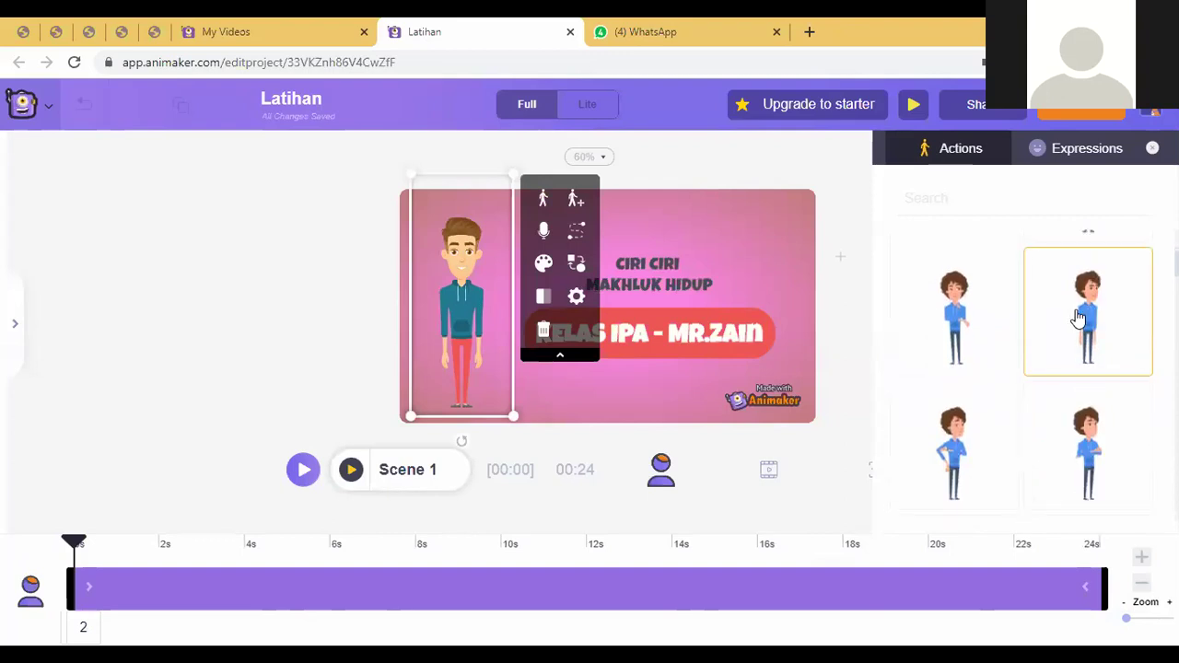
pyautogui.click(1117, 333)
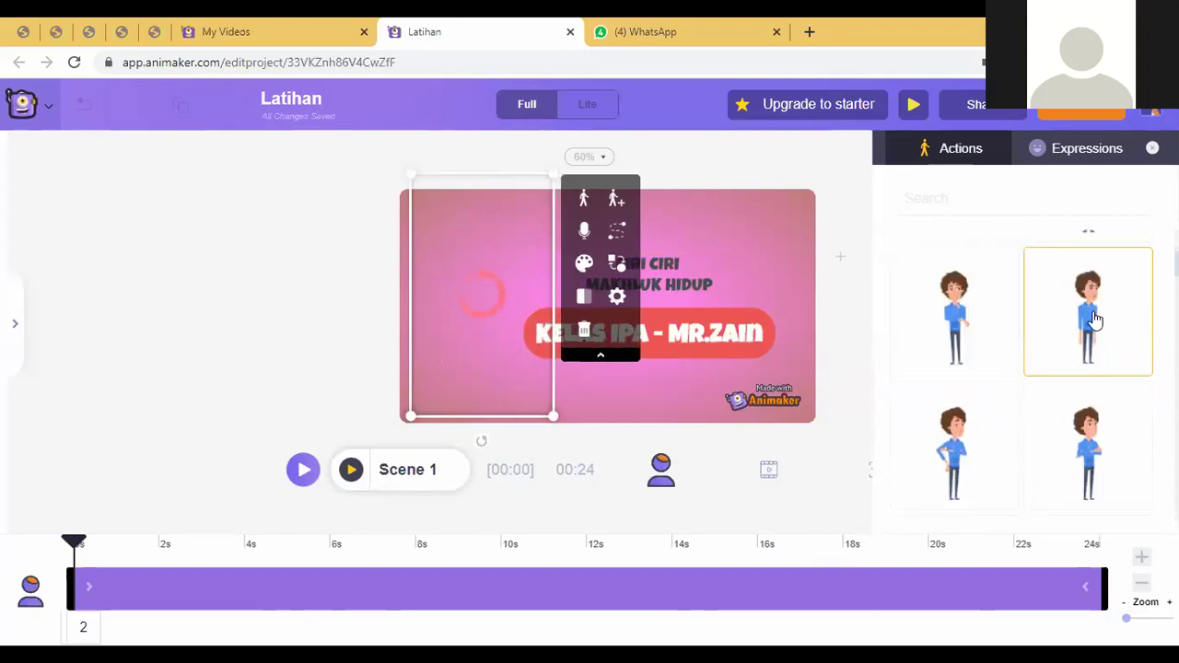
pyautogui.scroll(-6, 1096, 355)
pyautogui.click(1091, 374)
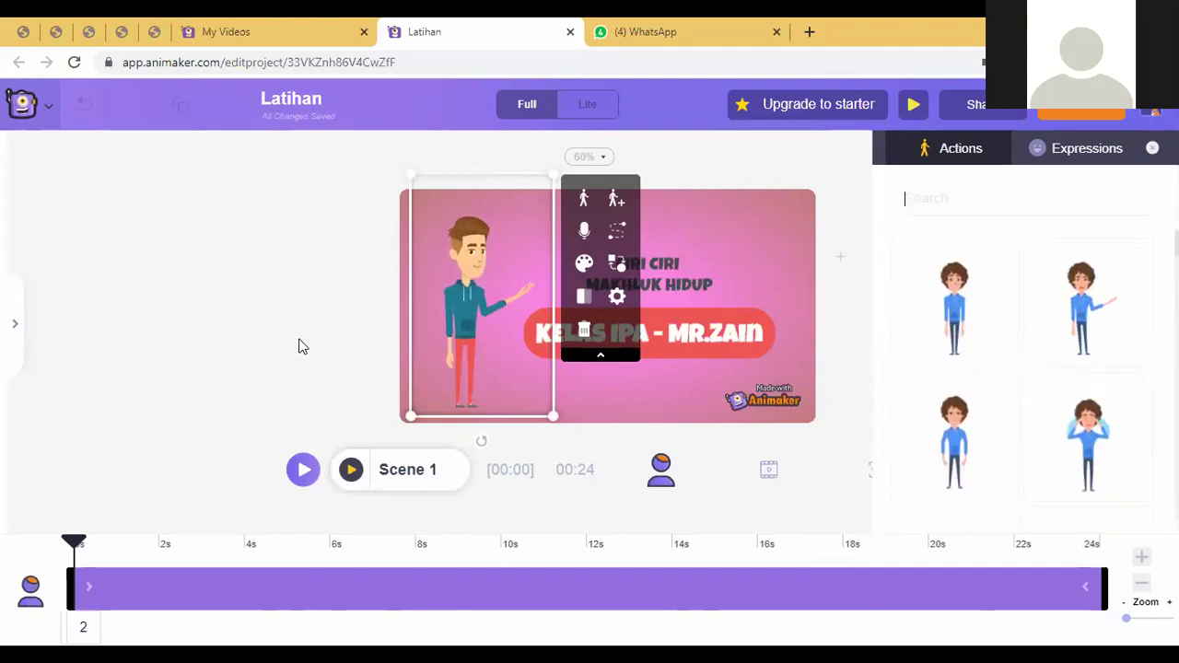
pyautogui.click(1058, 150)
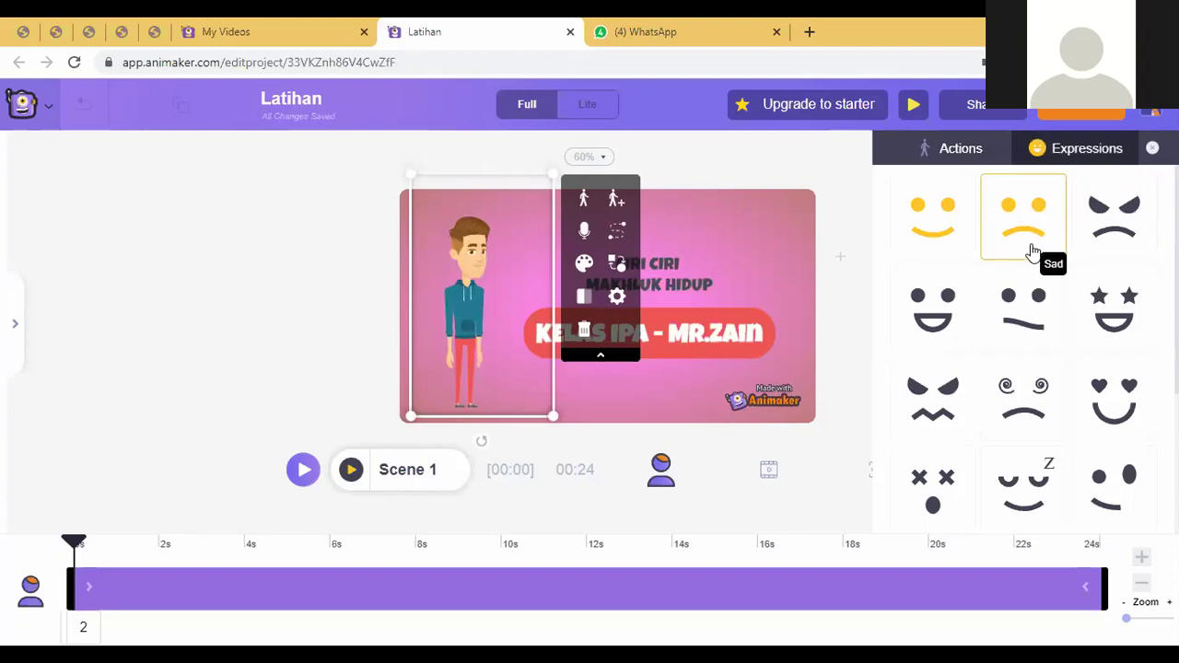
# Give the male character the star-eyed smiling expression and preview Scene 1 to check his gesture and voice-over
pyautogui.click(1031, 250)
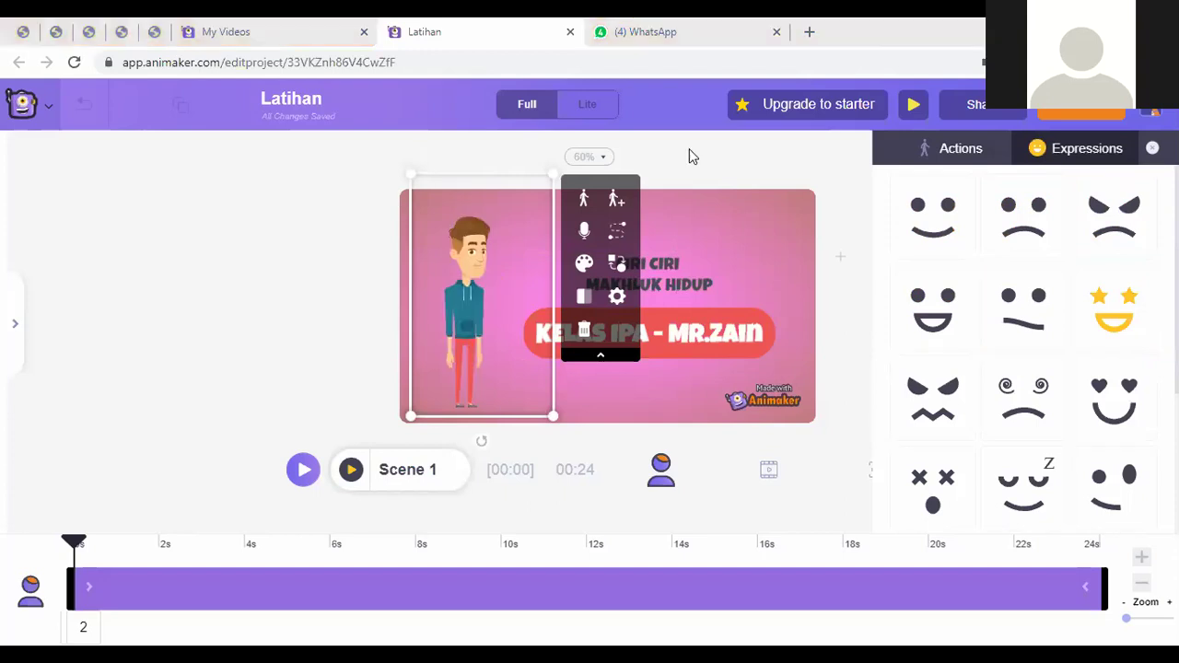
pyautogui.click(345, 221)
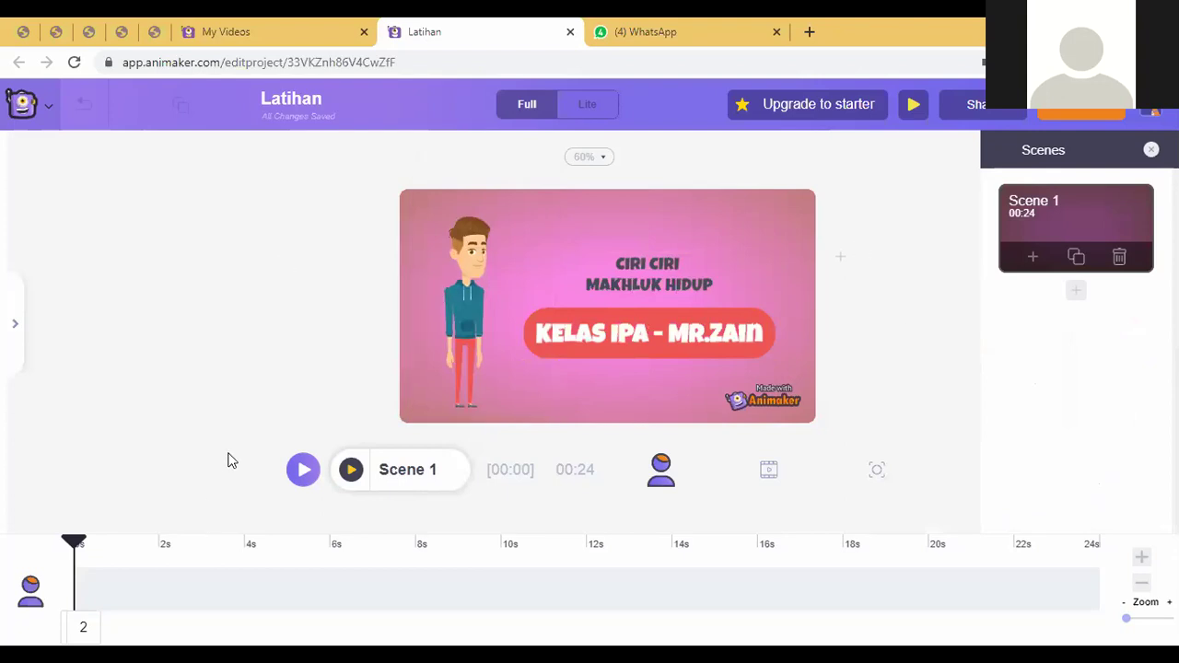
pyautogui.click(351, 470)
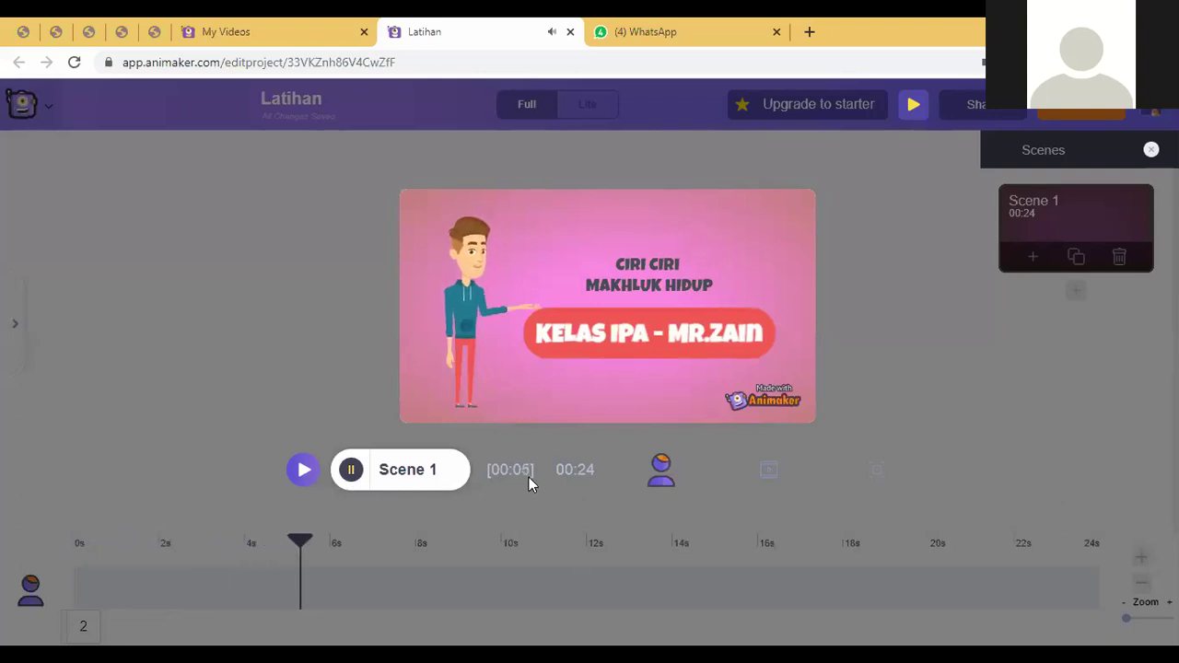
pyautogui.click(353, 470)
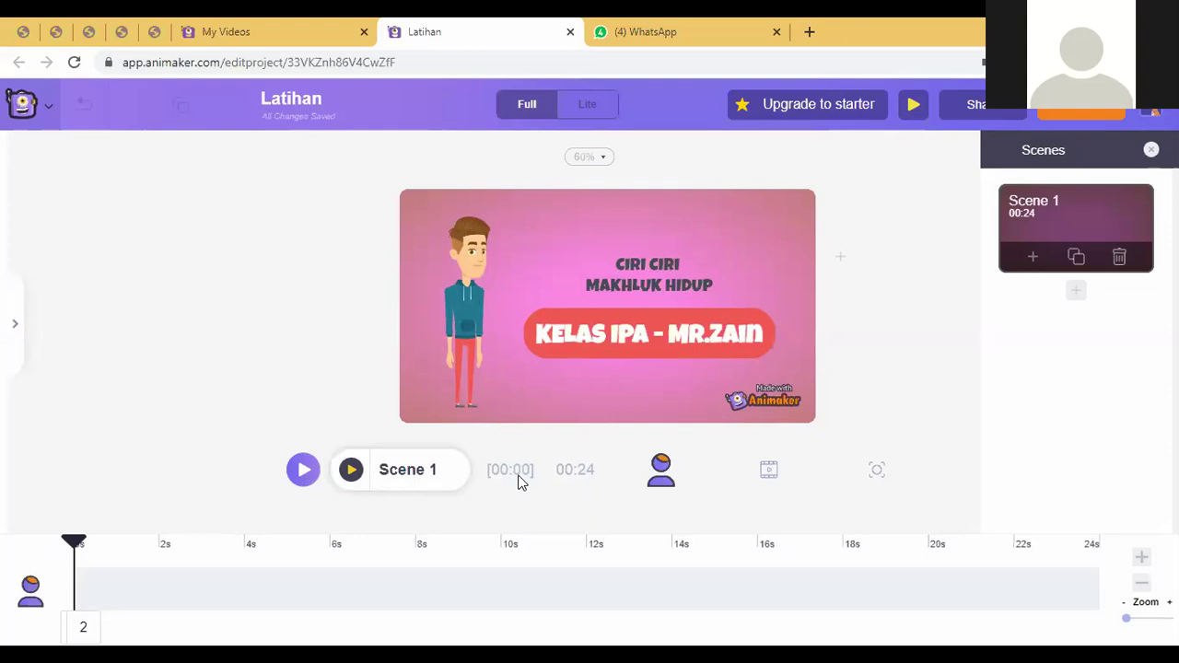
pyautogui.click(350, 470)
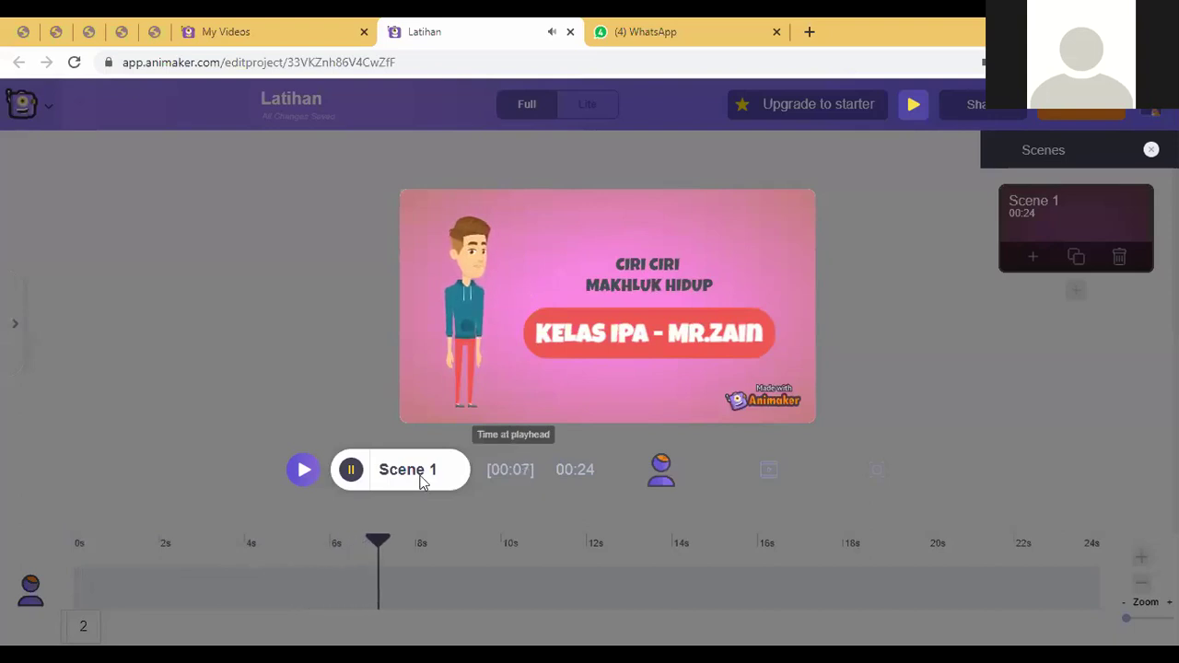
pyautogui.click(364, 474)
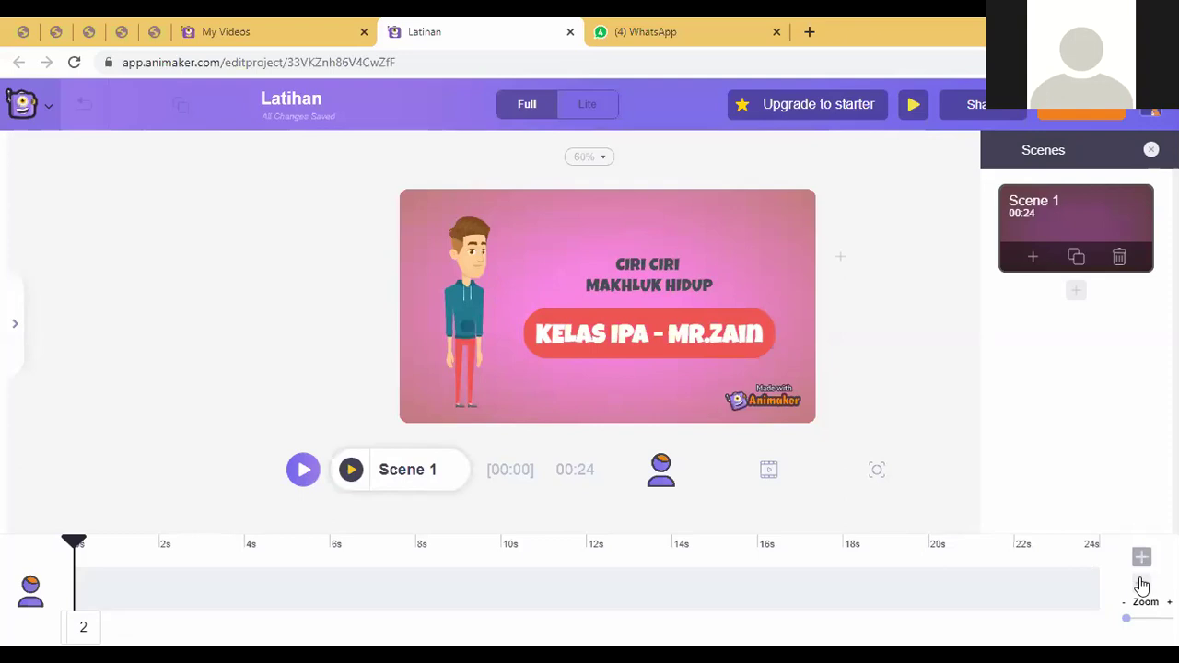
# Check the intro voice-over against the video timeline and shorten Scene 1 to 6 seconds
pyautogui.click(775, 477)
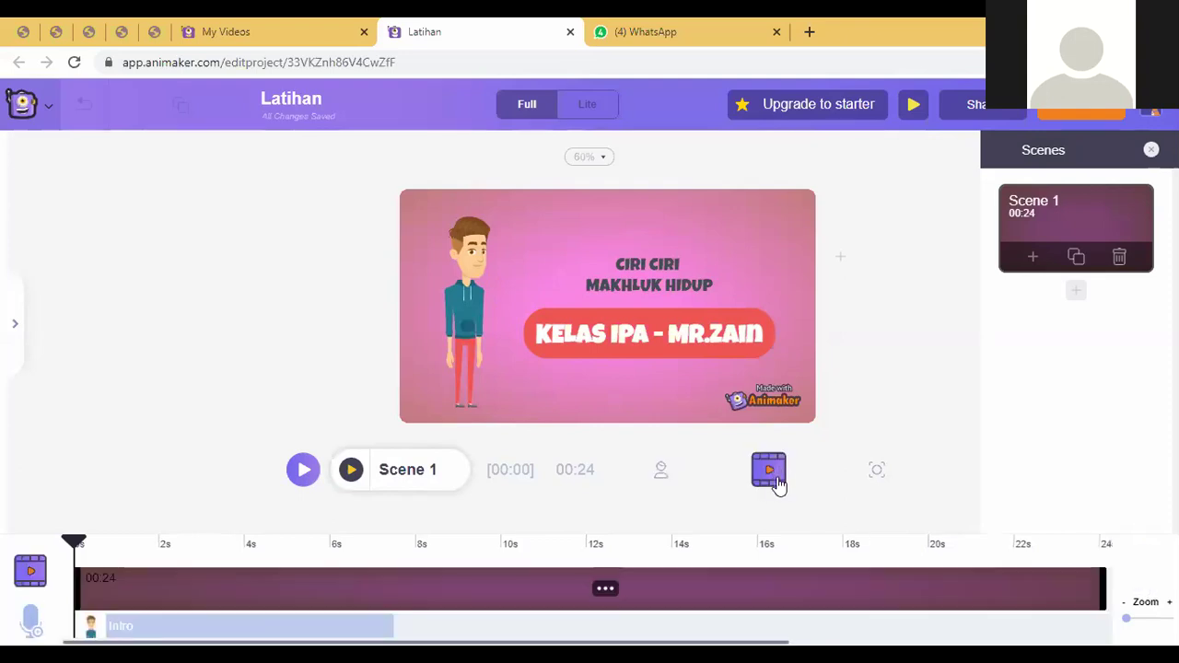
pyautogui.click(660, 479)
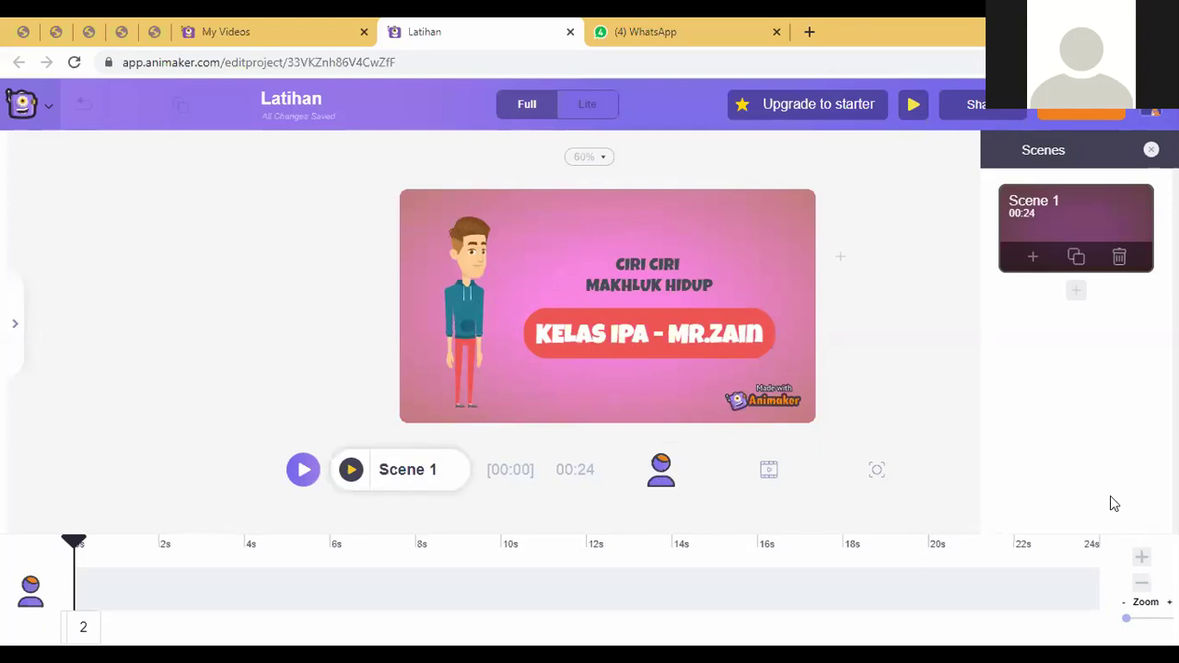
pyautogui.click(1140, 588)
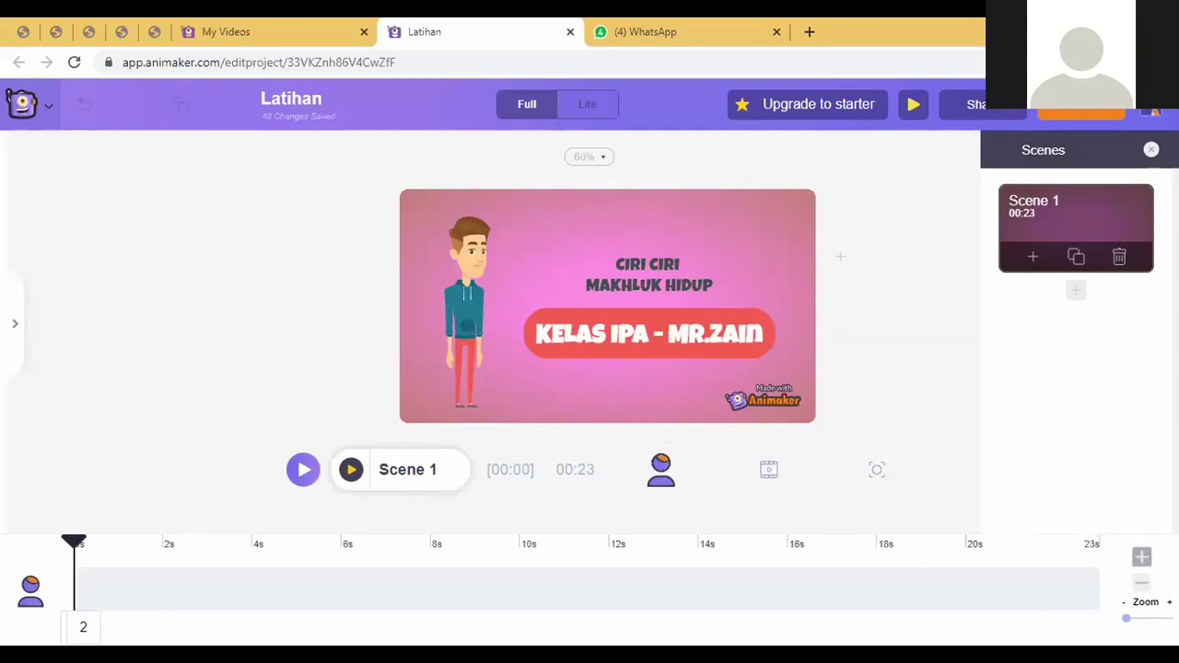
pyautogui.click(1142, 587)
pyautogui.click(1141, 587)
pyautogui.click(1142, 587)
pyautogui.click(1142, 587)
pyautogui.click(1142, 586)
pyautogui.click(1142, 587)
pyautogui.click(1141, 586)
pyautogui.click(1142, 586)
pyautogui.click(1142, 586)
pyautogui.click(1142, 587)
pyautogui.click(1142, 587)
pyautogui.click(1142, 587)
pyautogui.click(1142, 587)
pyautogui.click(1142, 586)
pyautogui.click(1142, 587)
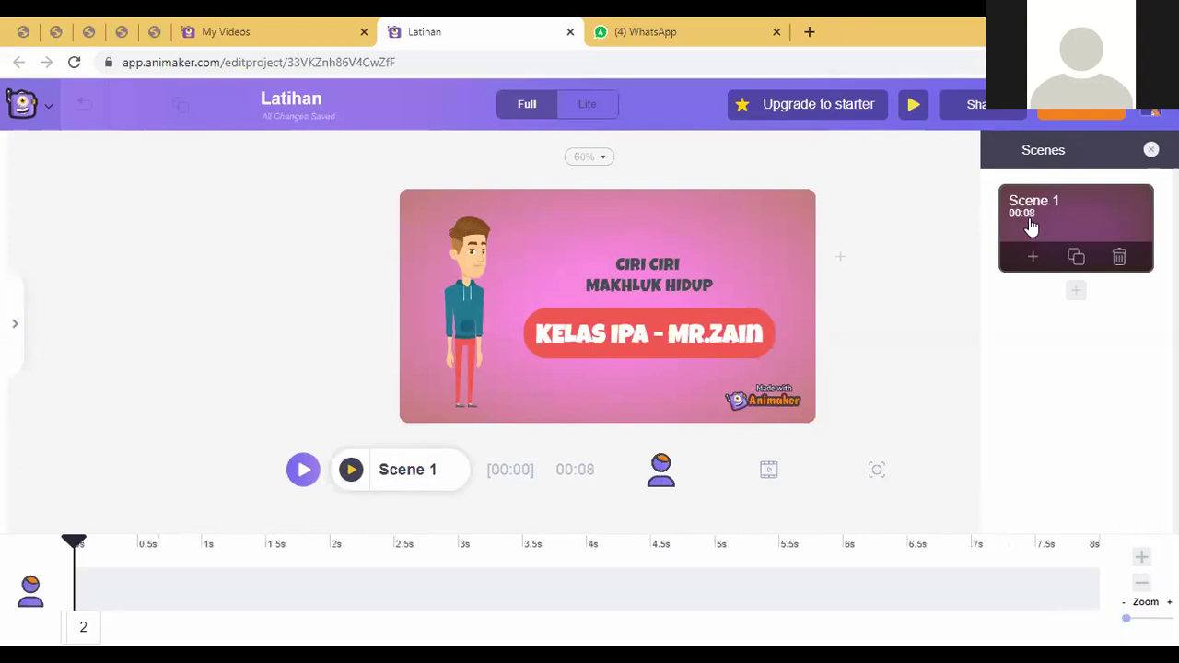
pyautogui.click(1141, 586)
pyautogui.click(1141, 587)
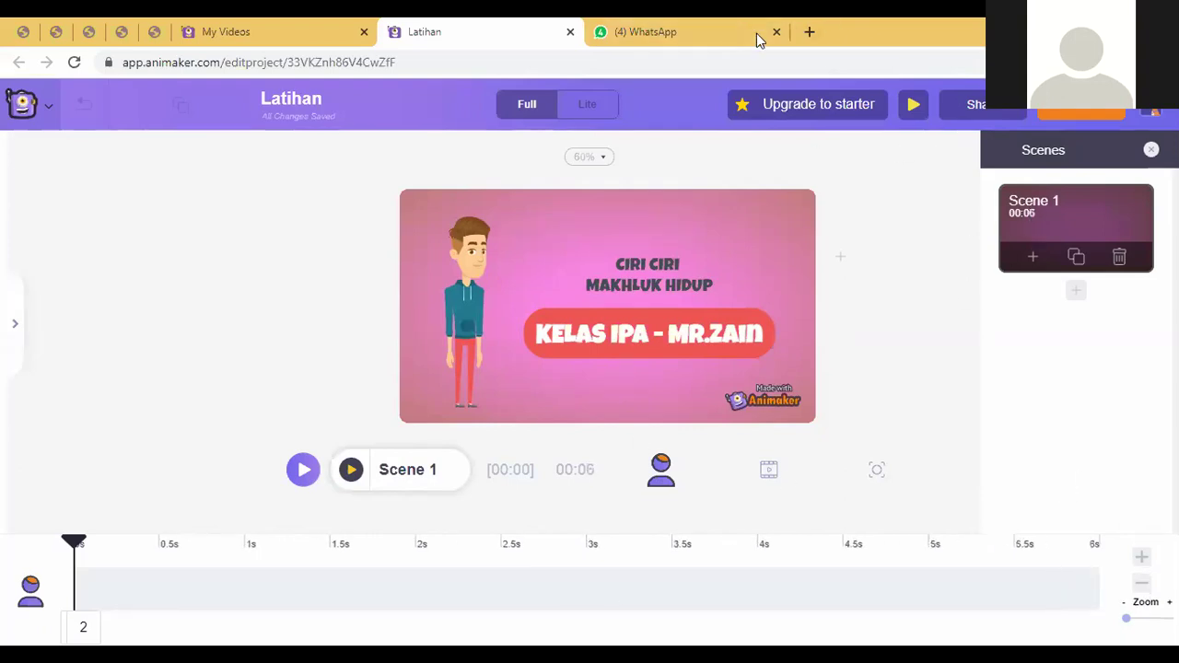
# Preview the shortened Scene 1, extend its duration to 7 seconds and preview it again
pyautogui.click(351, 471)
pyautogui.click(1141, 558)
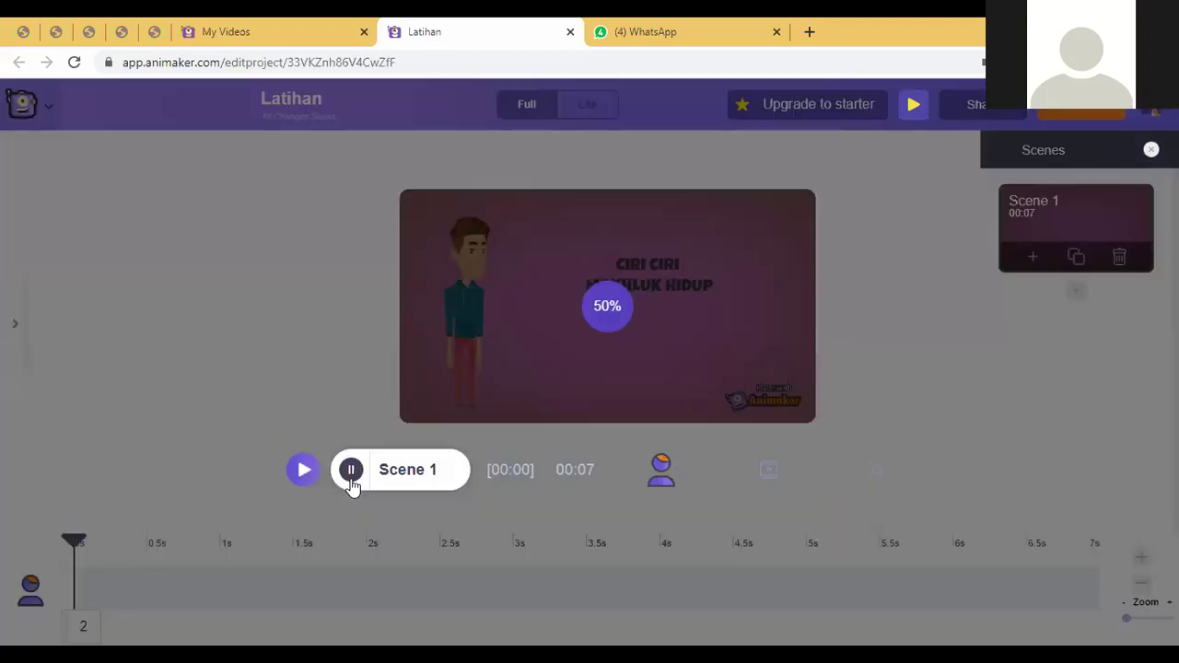
pyautogui.click(351, 478)
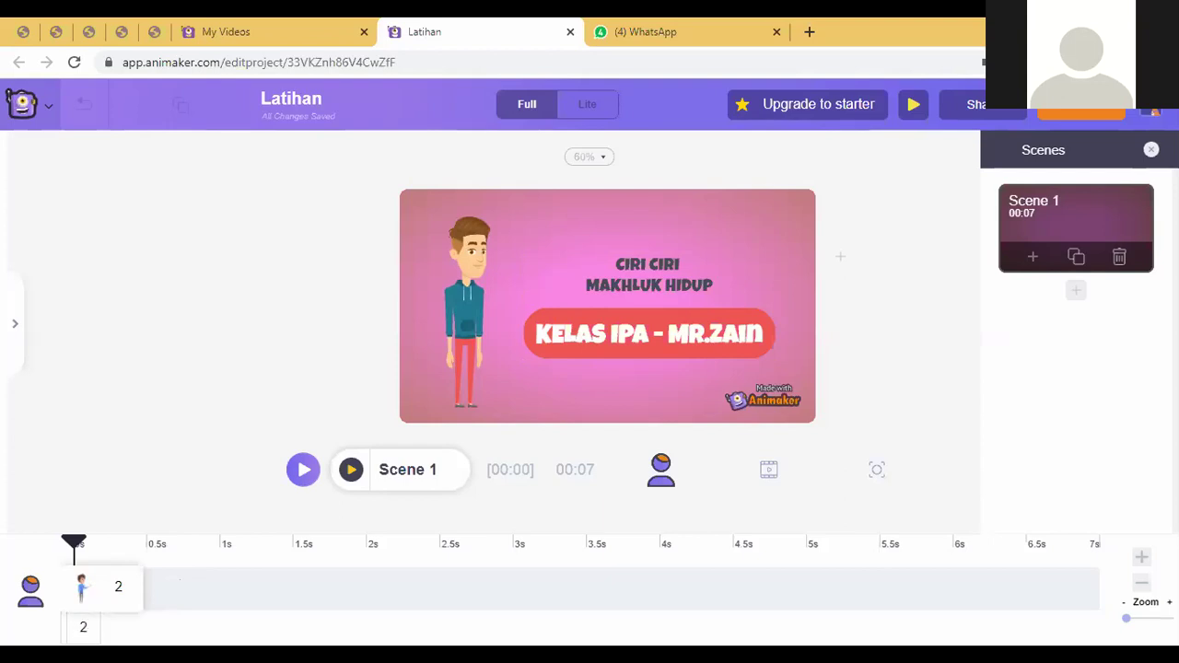
# Examine the timing of the male character, the title and the intro voice-over across Scene 1's timelines
pyautogui.click(84, 594)
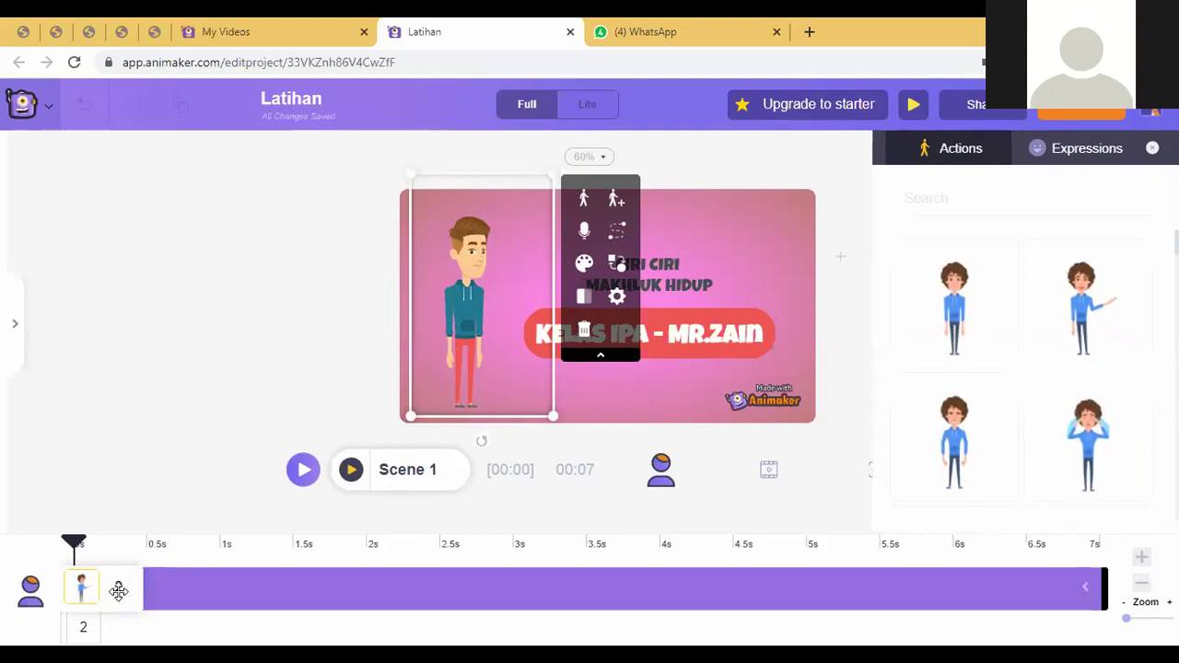
pyautogui.click(118, 590)
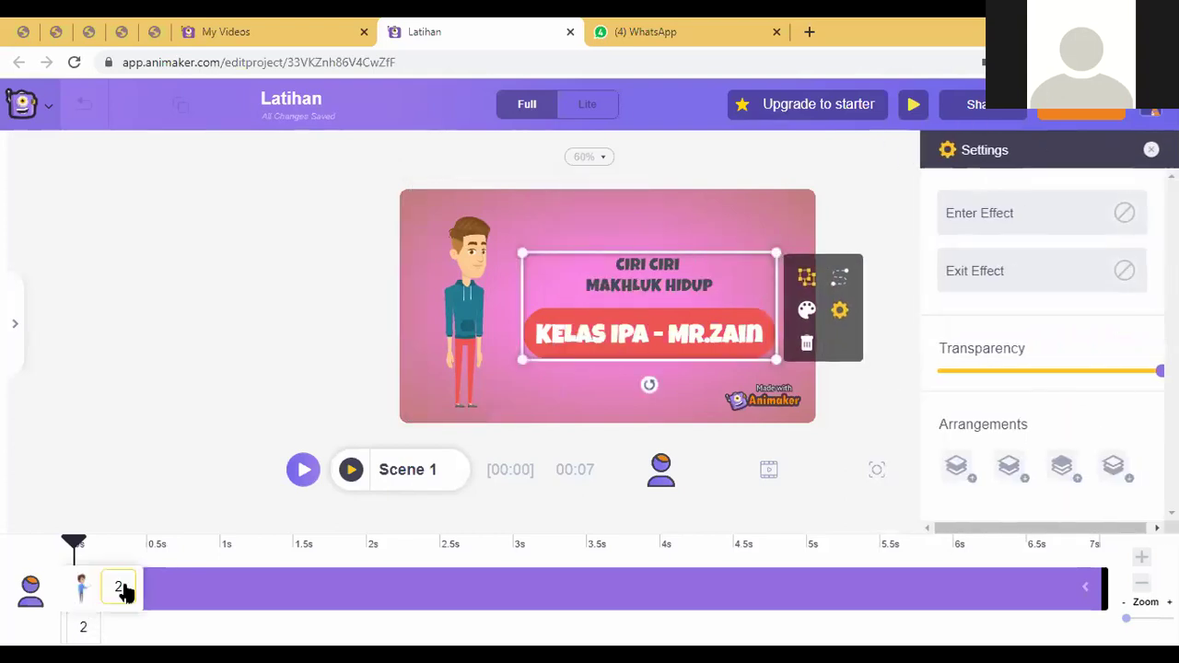
pyautogui.click(104, 461)
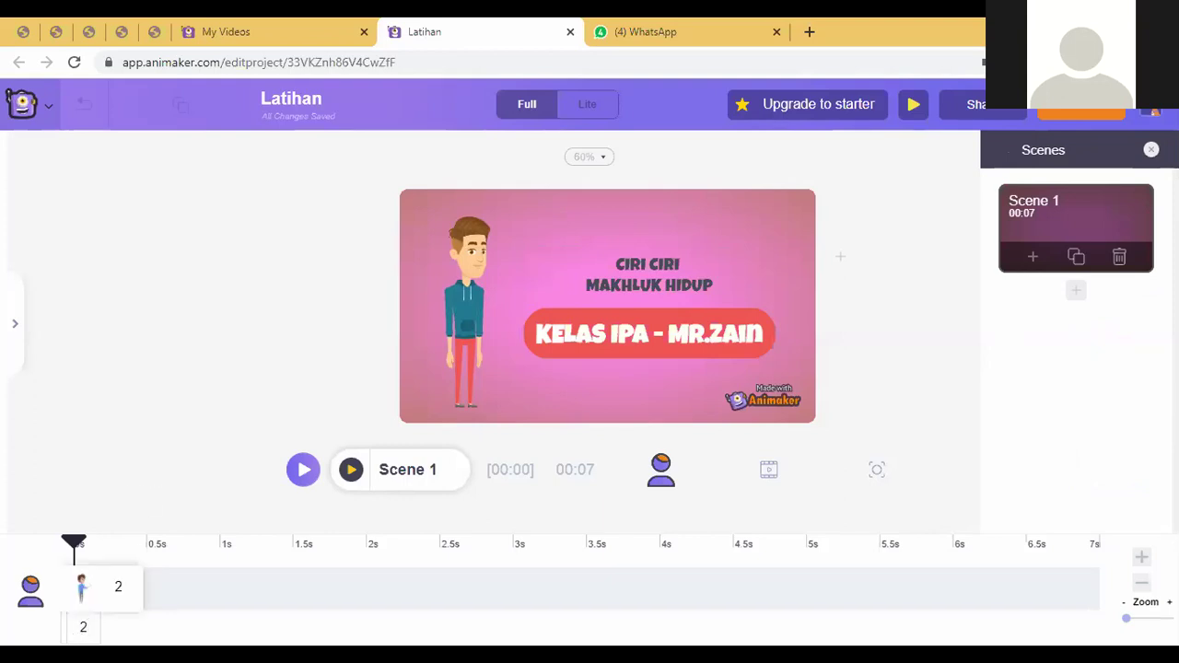
pyautogui.click(82, 599)
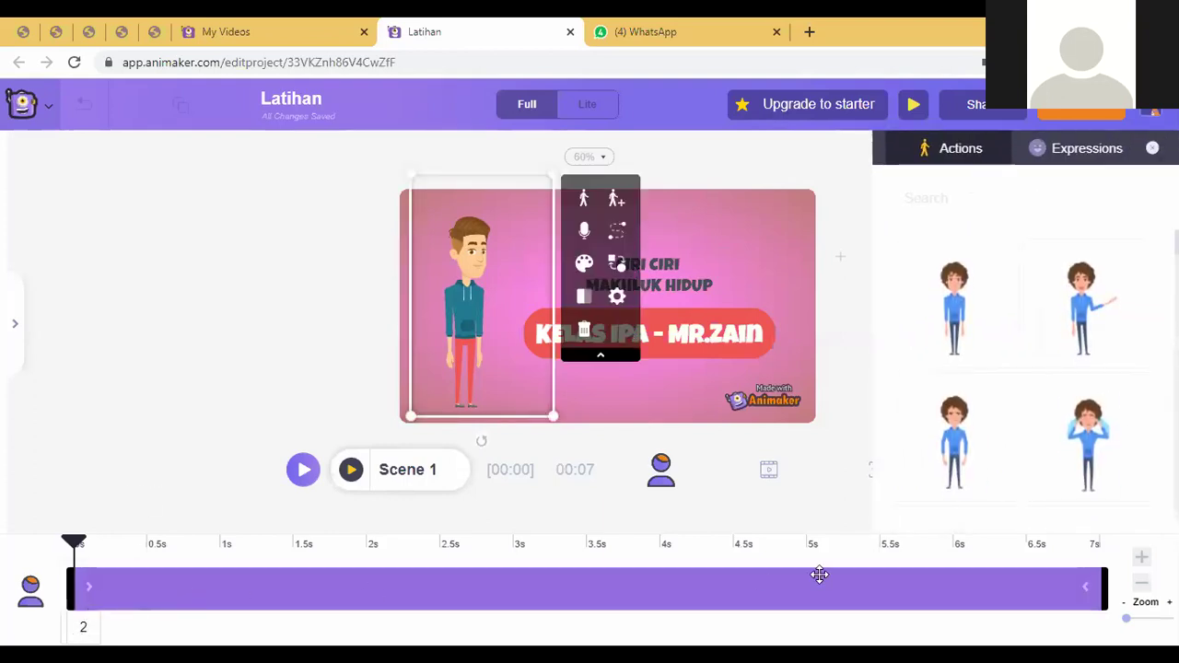
pyautogui.click(92, 599)
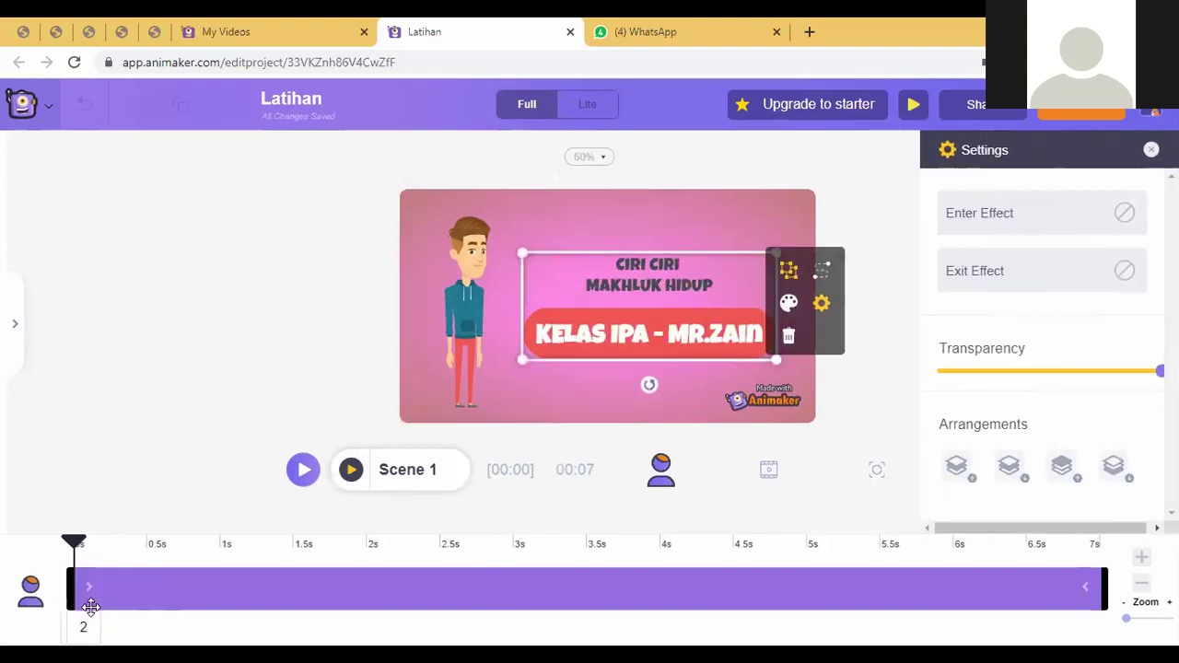
pyautogui.click(137, 396)
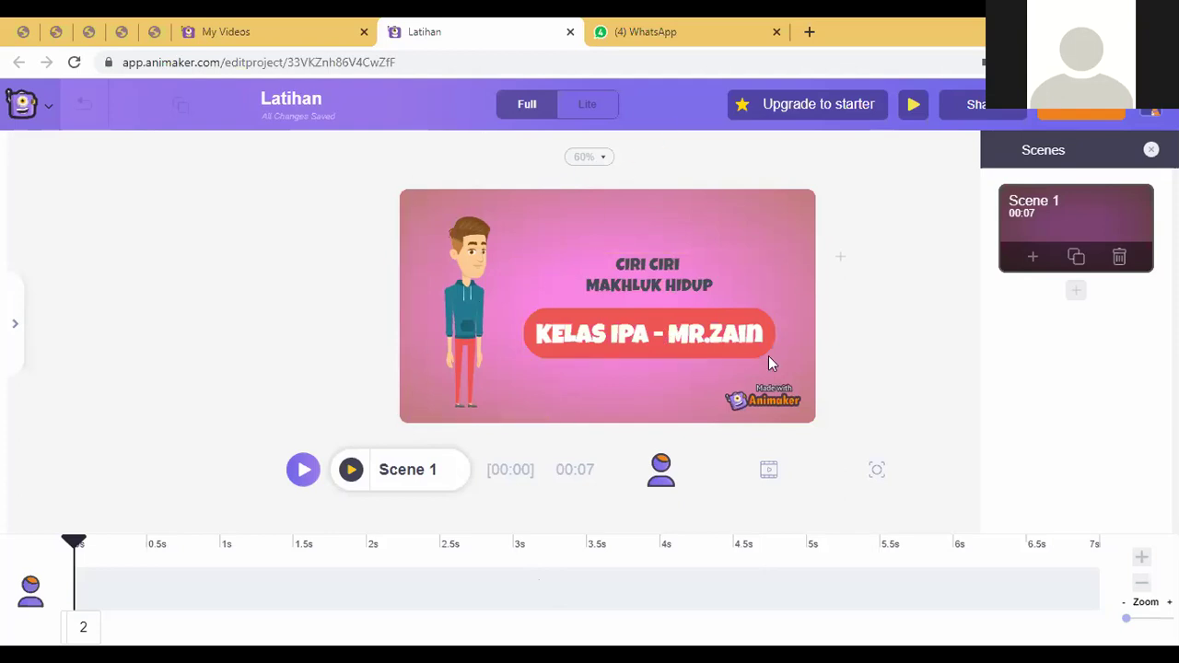
pyautogui.click(769, 475)
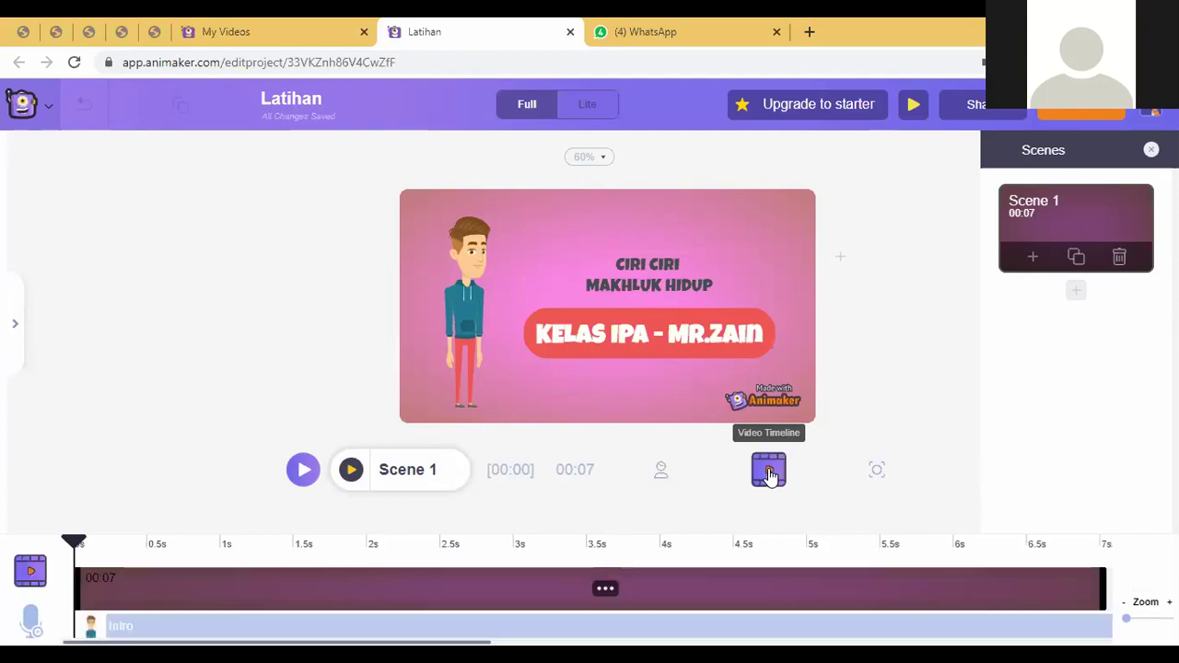
pyautogui.click(661, 488)
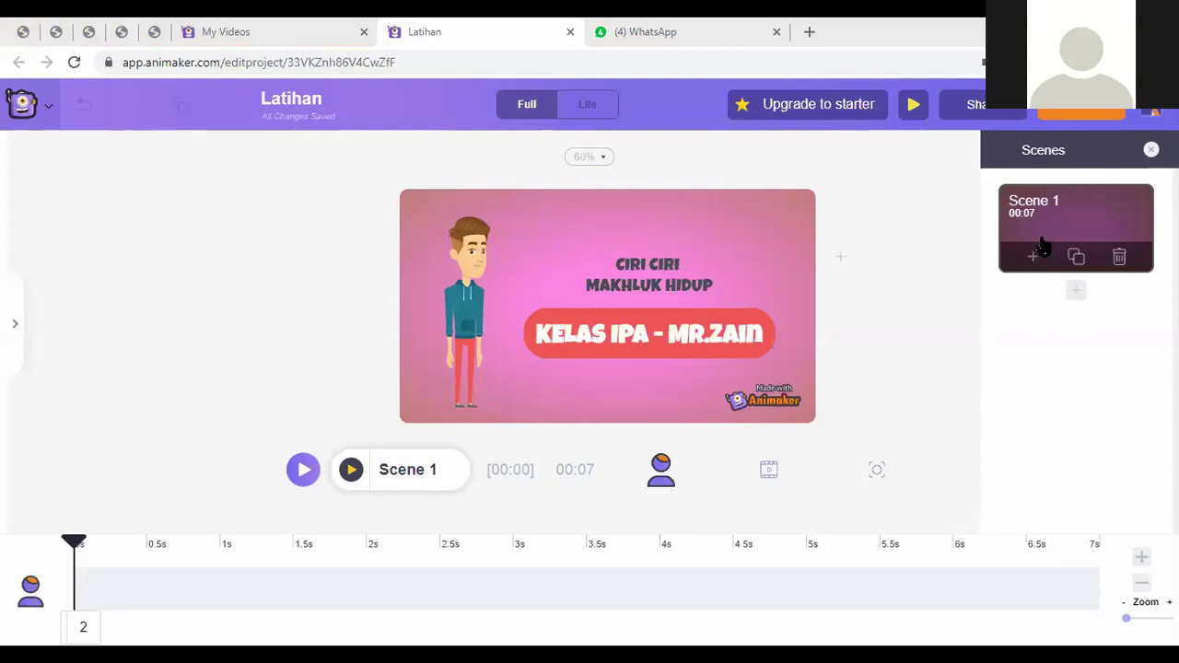
# Add Scene 2 after Scene 1 and place the custom male character from My Characters in it
pyautogui.click(1077, 292)
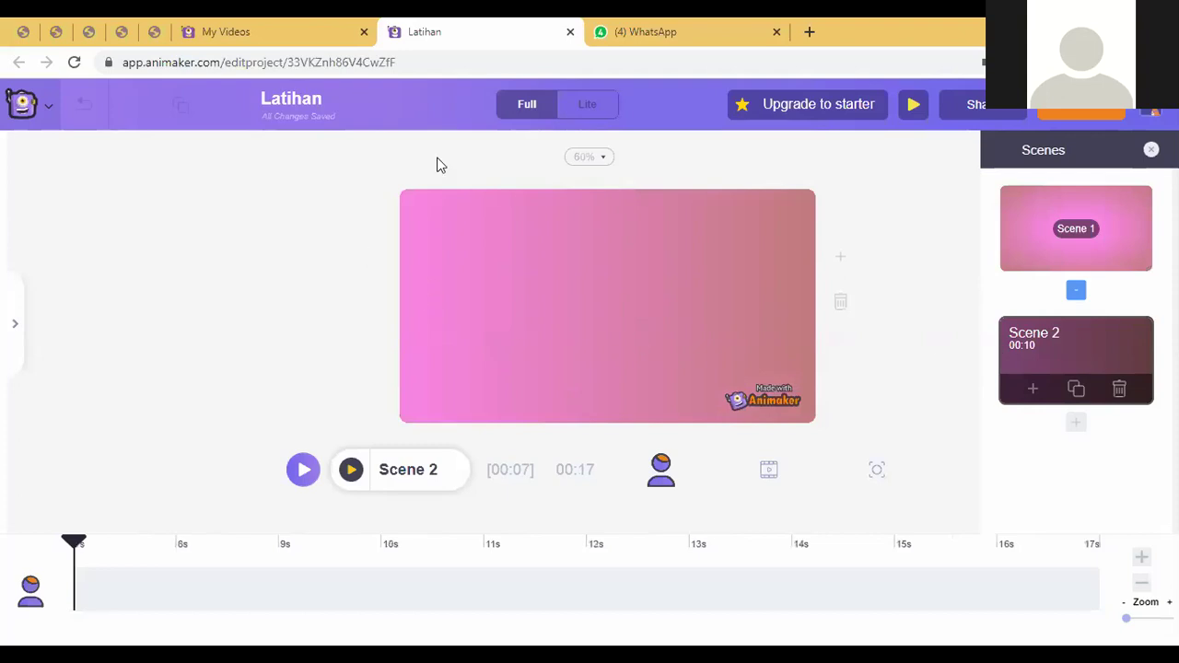
pyautogui.click(17, 323)
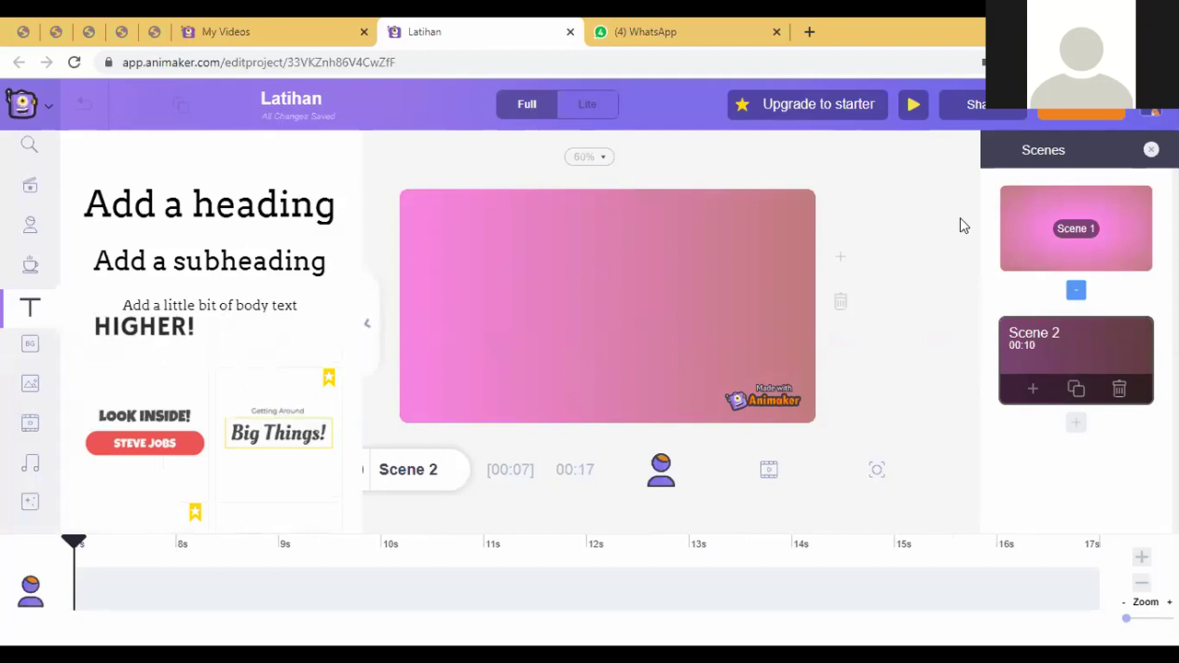
pyautogui.click(30, 227)
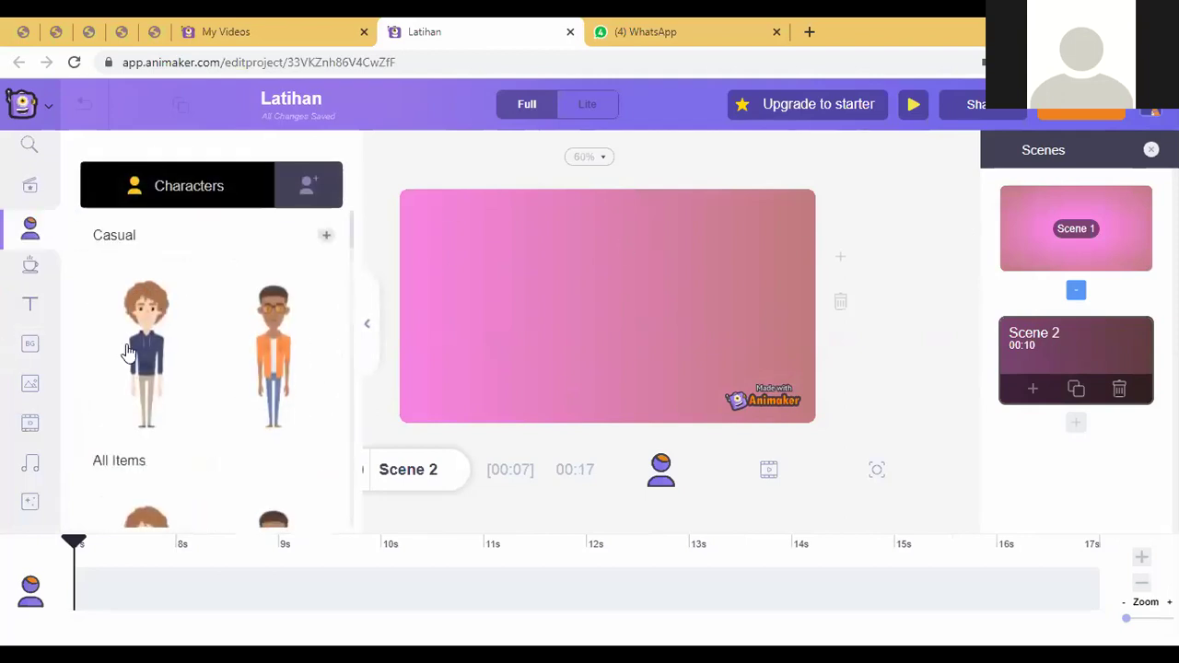
pyautogui.click(308, 185)
pyautogui.moveTo(190, 400); pyautogui.dragTo(541, 315)
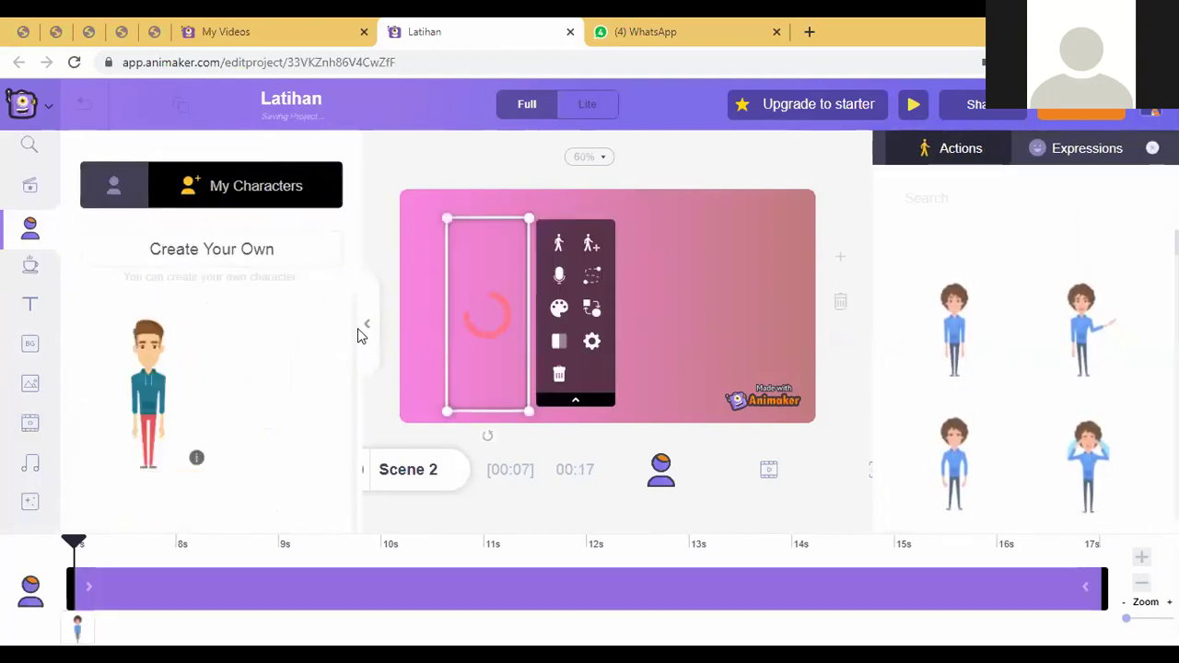
# Enlarge the male character in Scene 2 and move him to the right side, with his legs below the frame
pyautogui.click(370, 329)
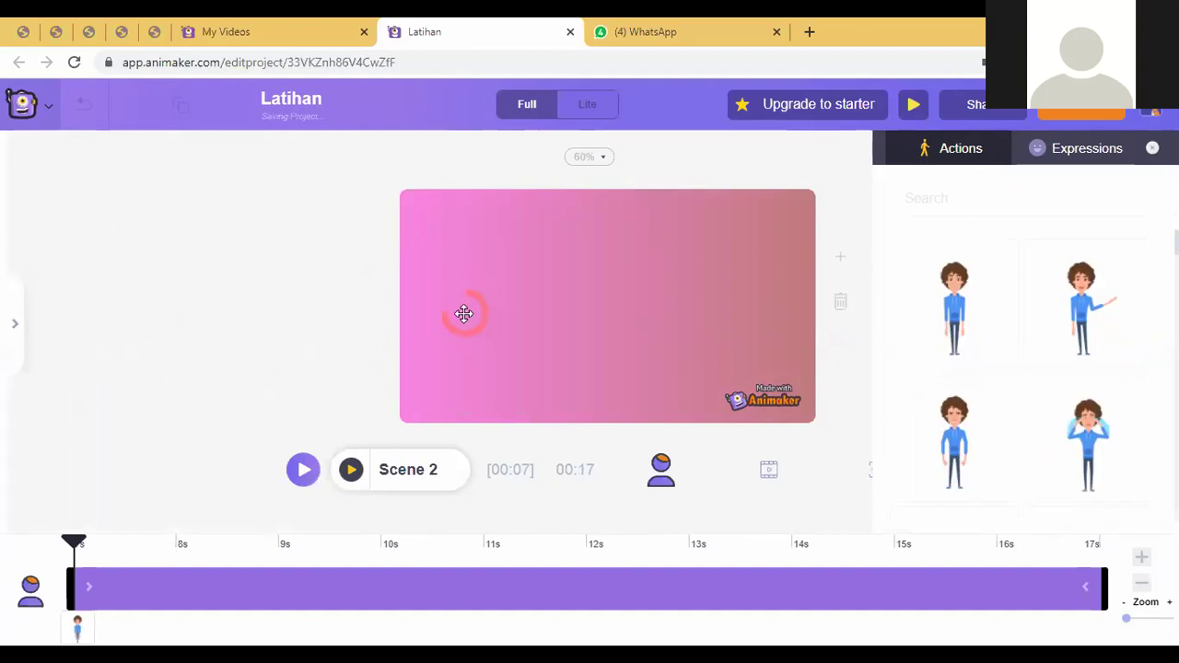
pyautogui.click(469, 309)
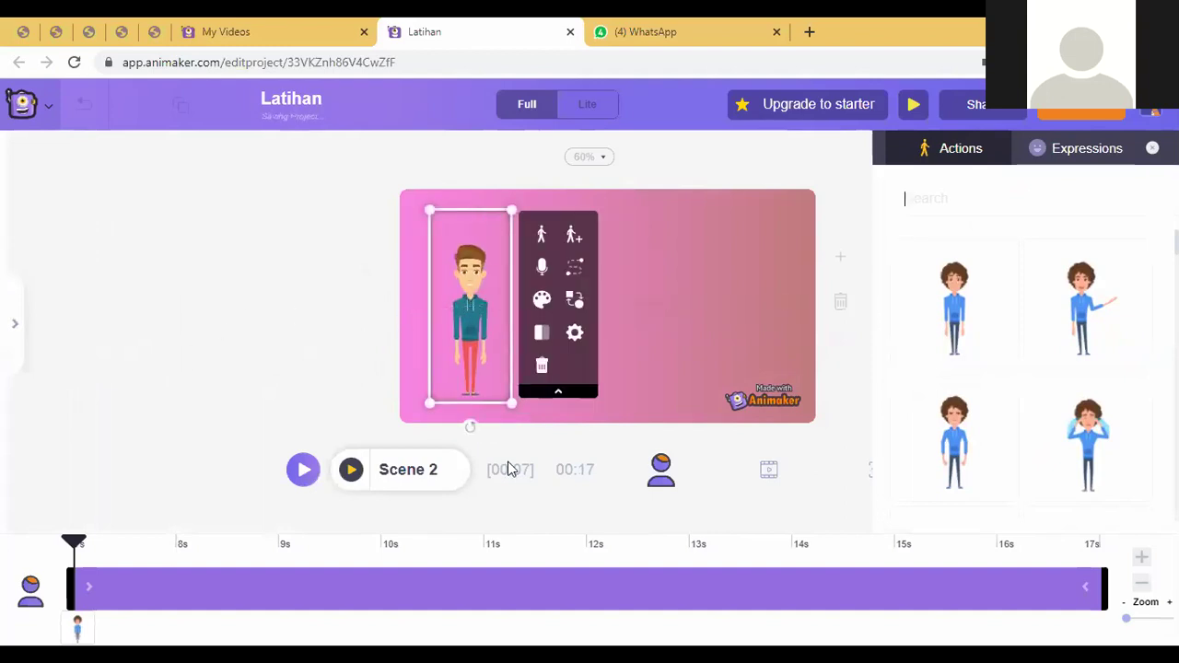
pyautogui.moveTo(513, 401); pyautogui.dragTo(599, 492)
pyautogui.moveTo(487, 337); pyautogui.dragTo(471, 267)
pyautogui.click(367, 326)
pyautogui.moveTo(503, 329); pyautogui.dragTo(692, 338)
pyautogui.click(296, 301)
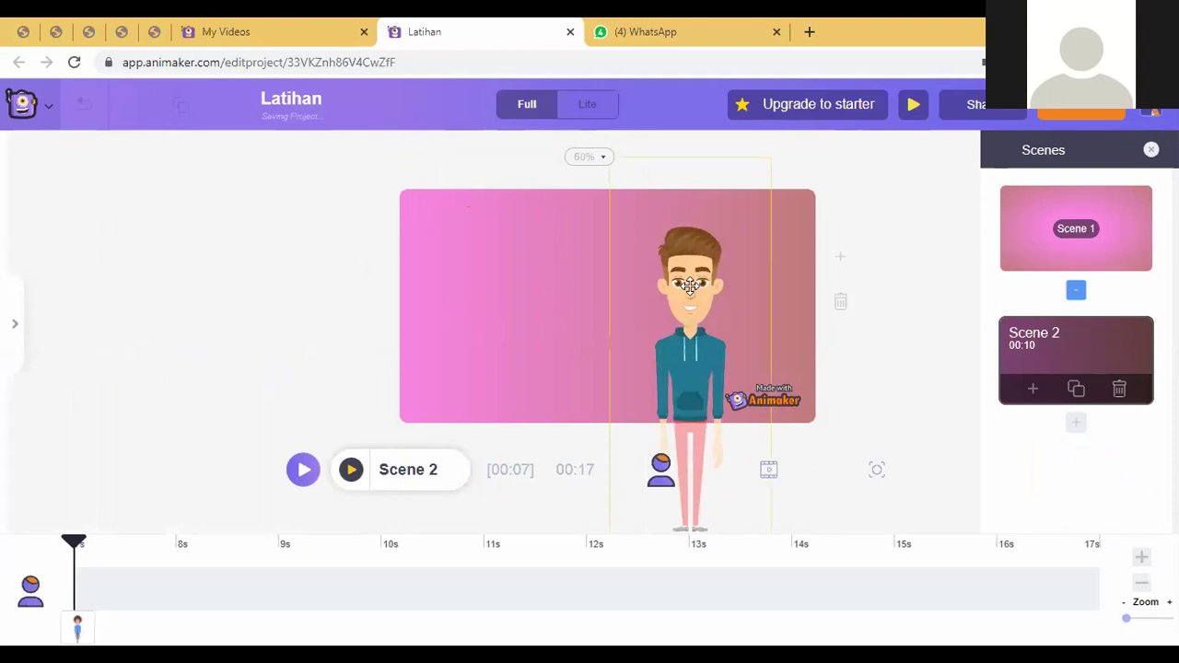
# Add a subheading text to the upper-left area of Scene 2, beside the character
pyautogui.click(14, 322)
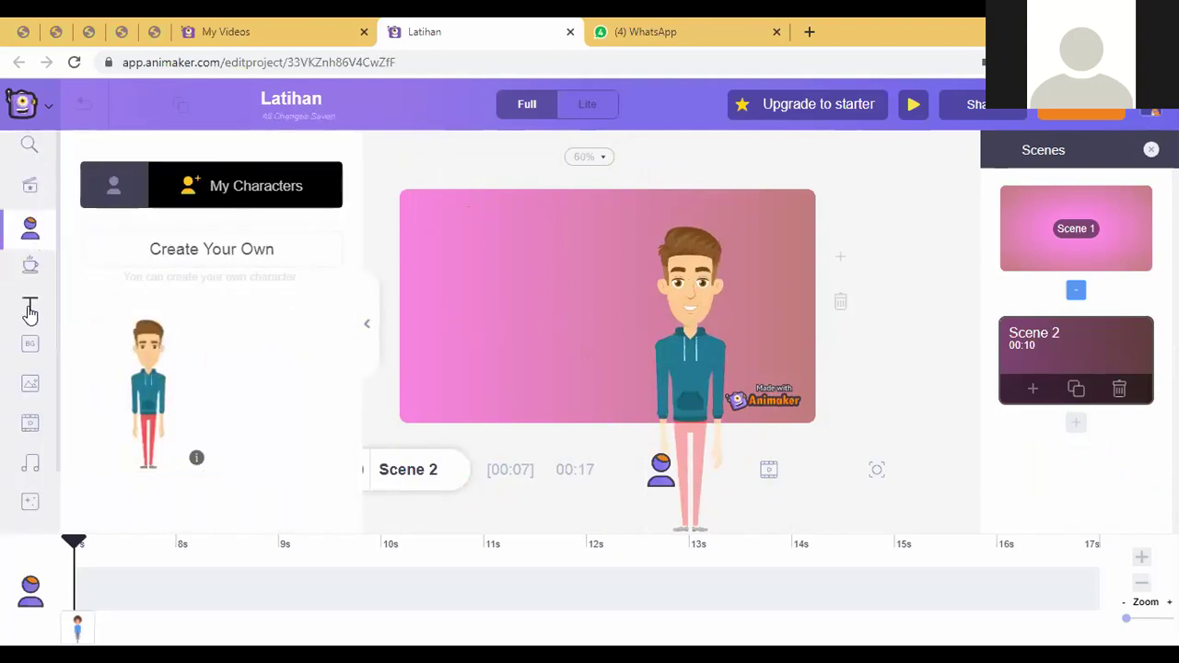
pyautogui.click(30, 311)
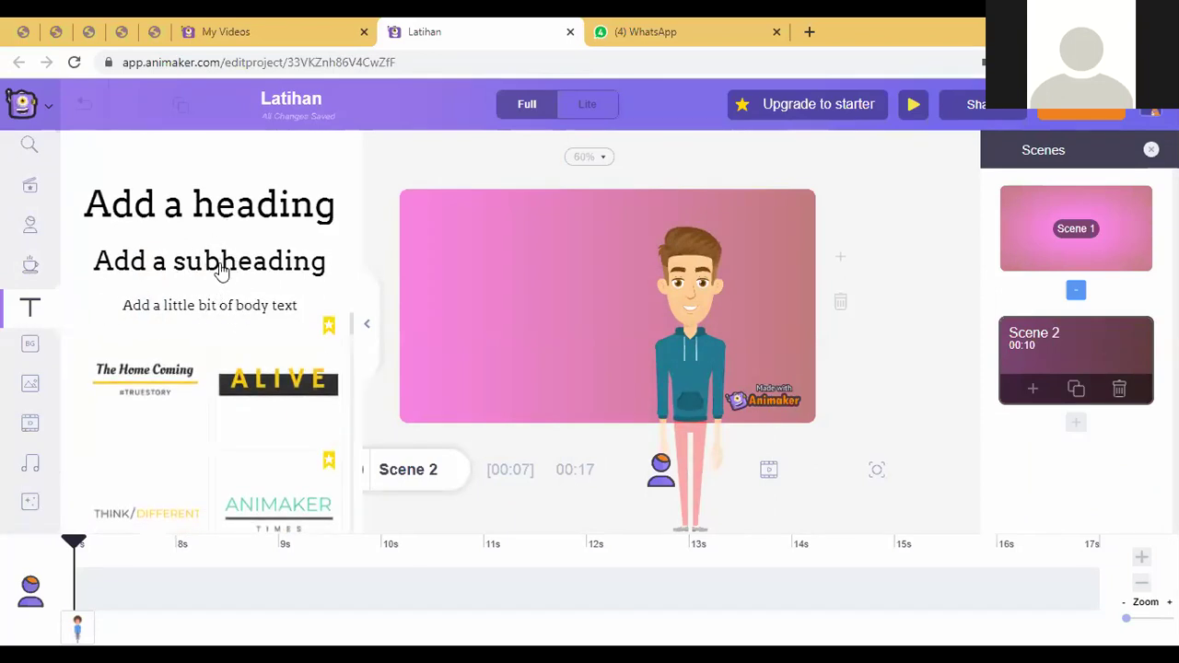
pyautogui.click(235, 267)
pyautogui.moveTo(590, 291); pyautogui.dragTo(568, 242)
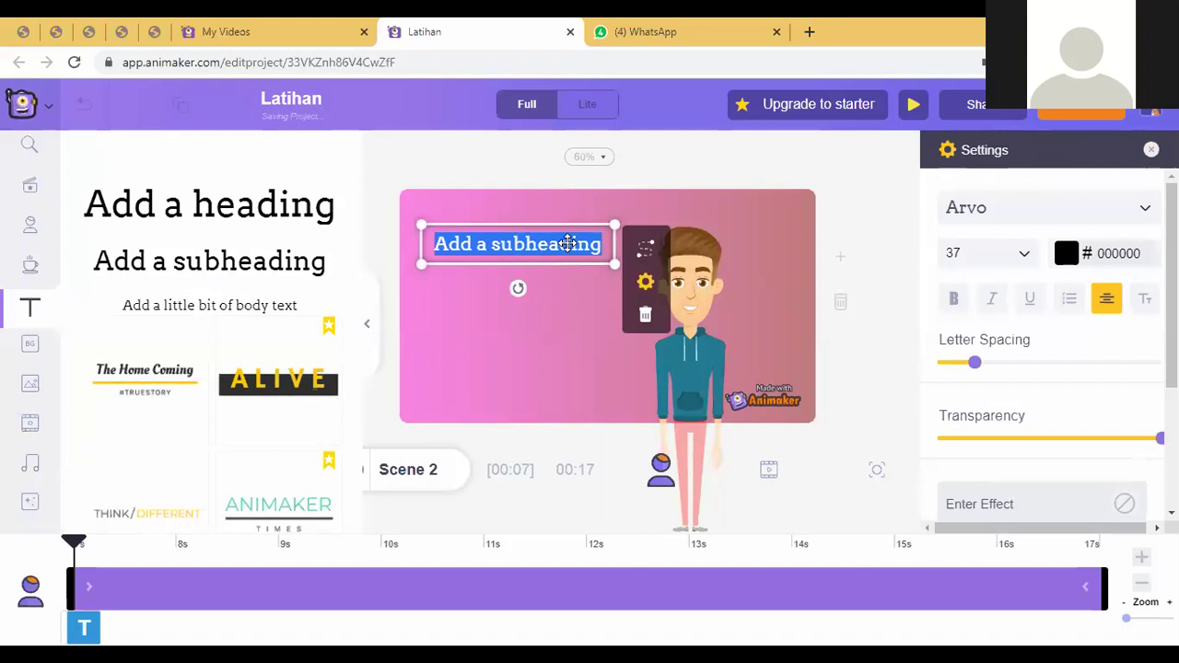
# Replace the Scene 2 subheading text with "Video Kali ini, saya akan membahasa tentang CIRI CIRI MAKHLUK HIDUP"
pyautogui.doubleClick(567, 232)
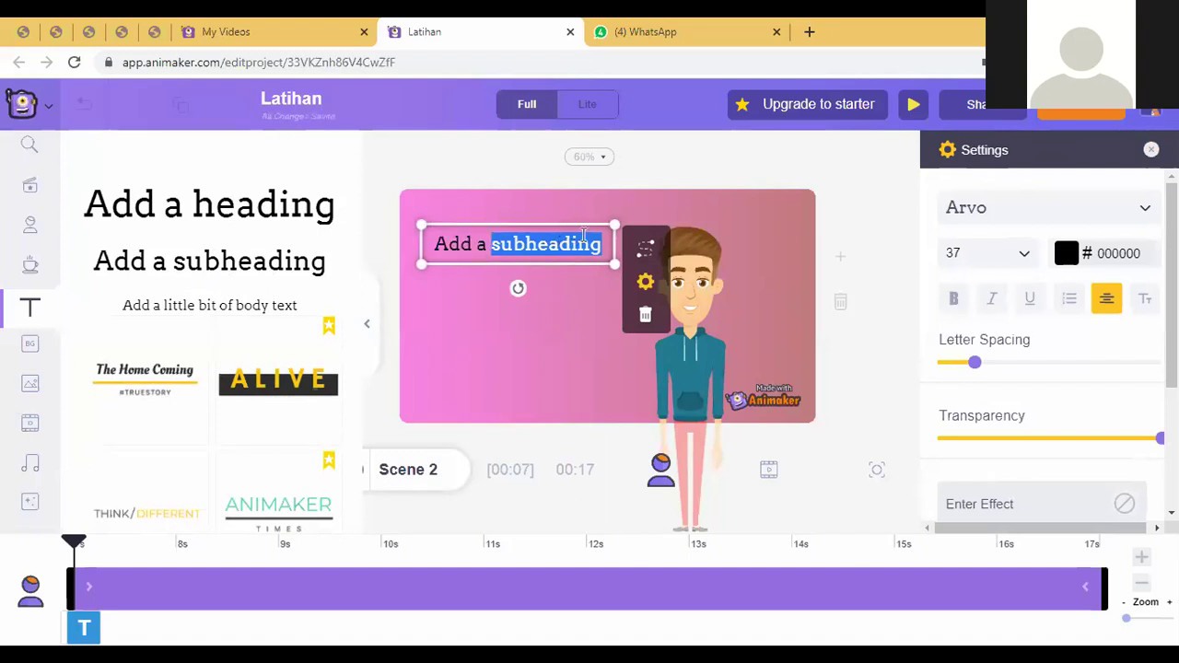
pyautogui.click(580, 237)
pyautogui.hotkey('ctrl', 'a')
pyautogui.write('V')
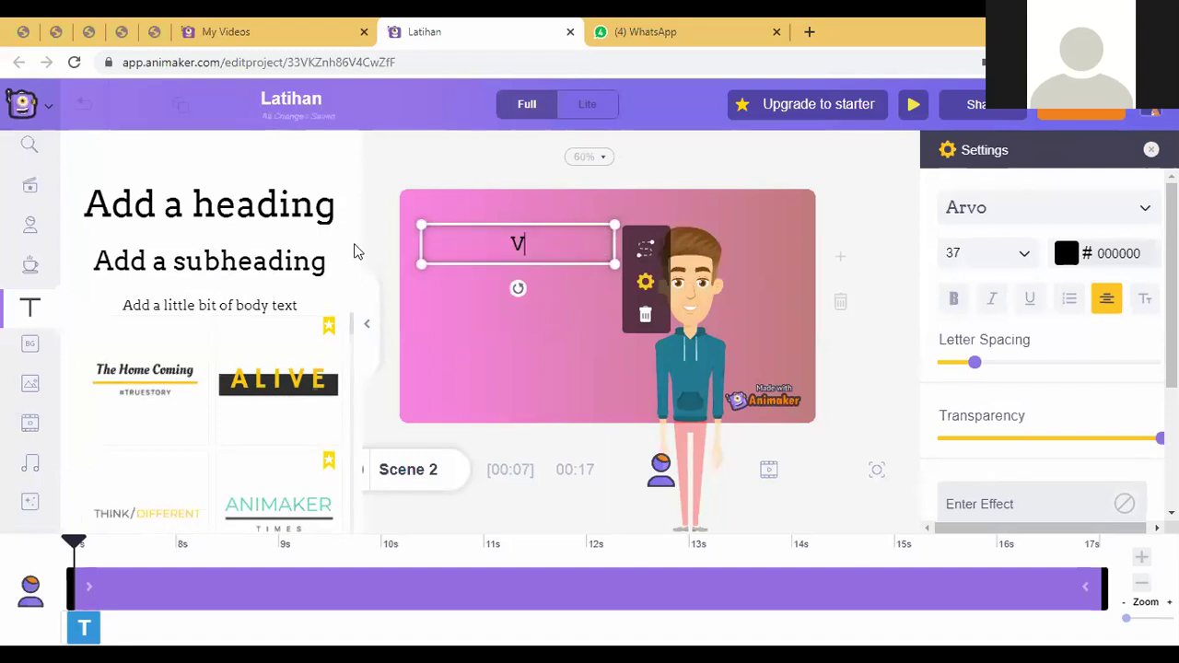
pyautogui.write('ideo Kali ini')
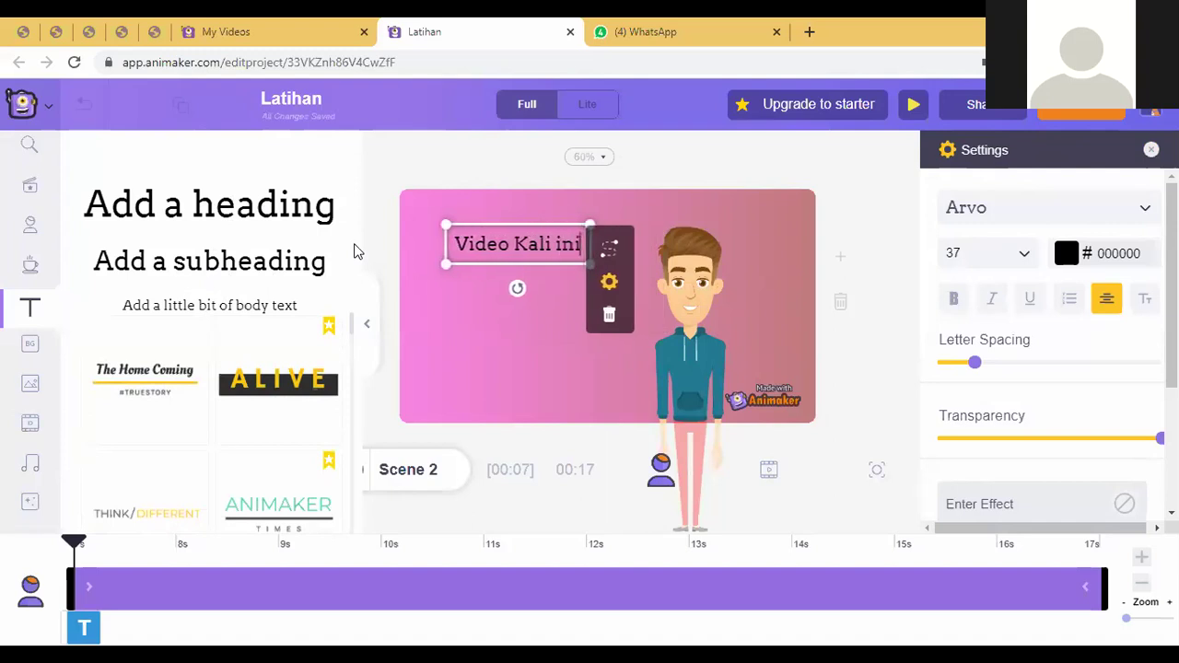
pyautogui.write(', saya')
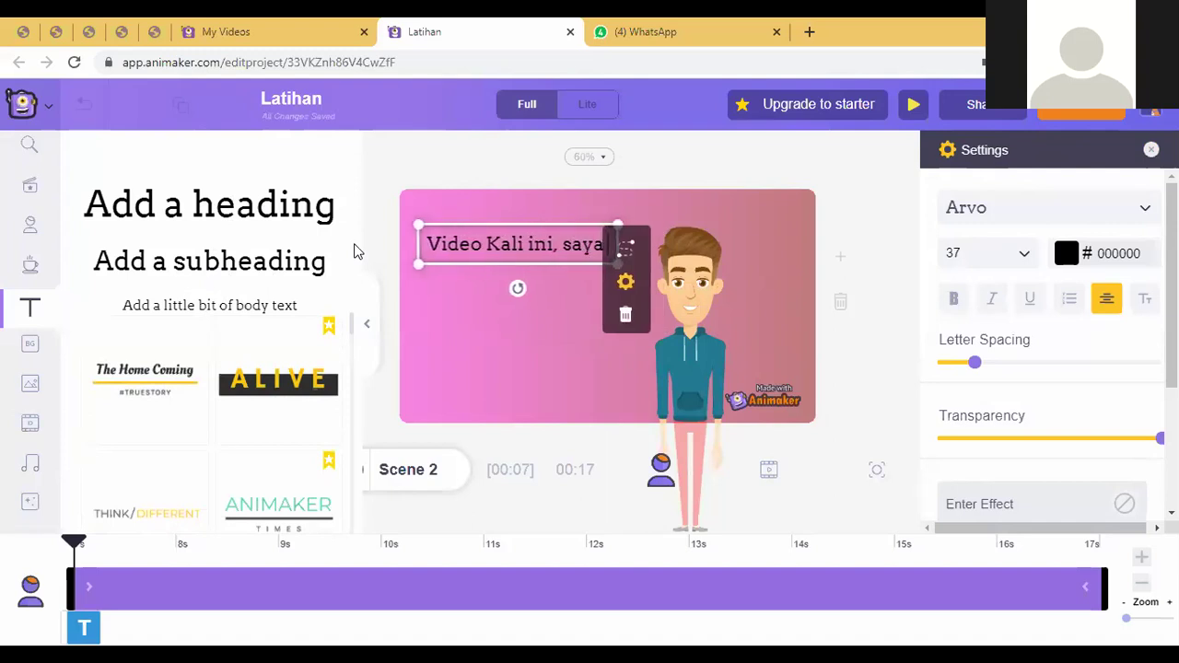
pyautogui.write(' akan membahas')
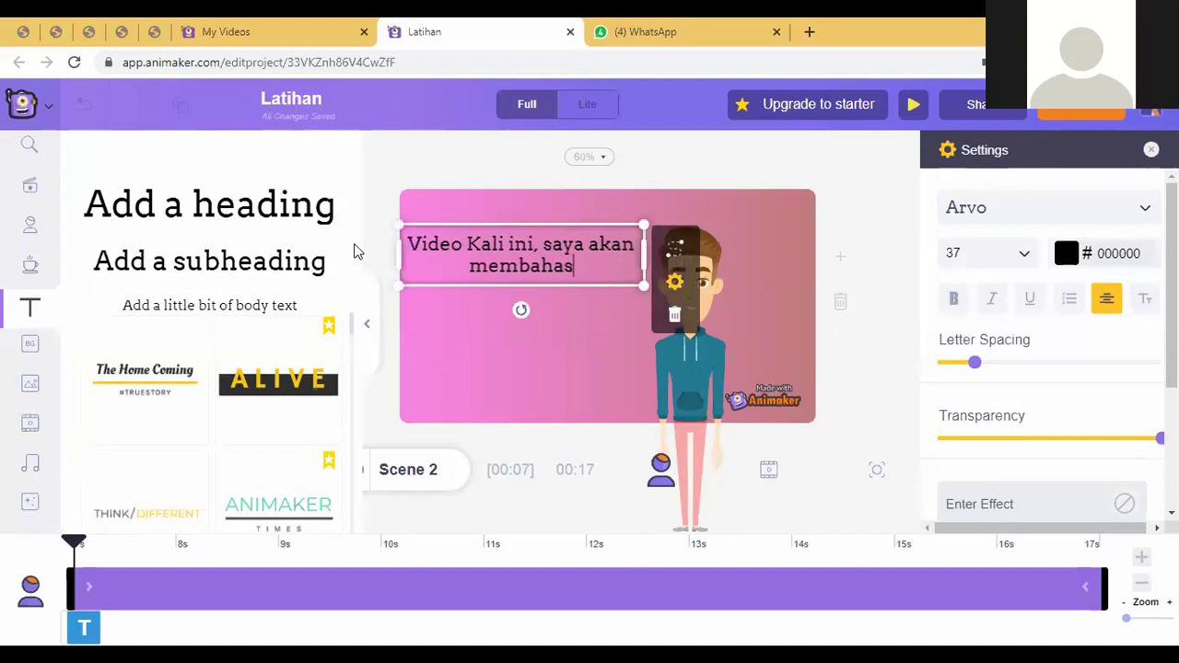
pyautogui.write('a tentang C')
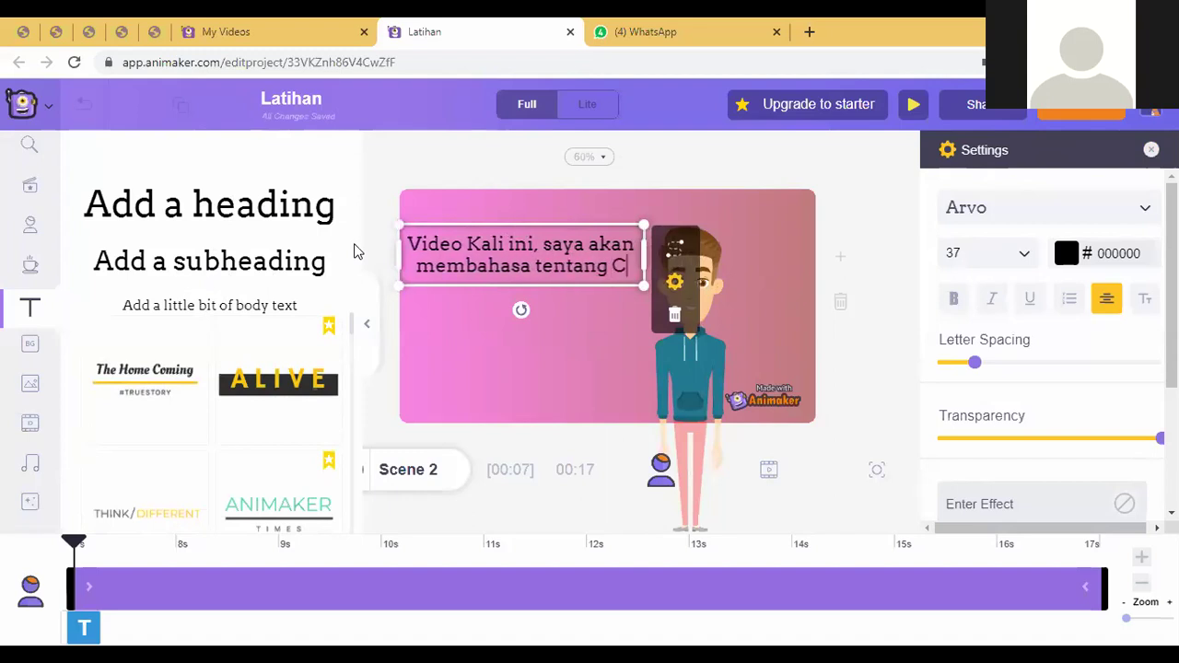
pyautogui.write('IRI CIRI MAKHL')
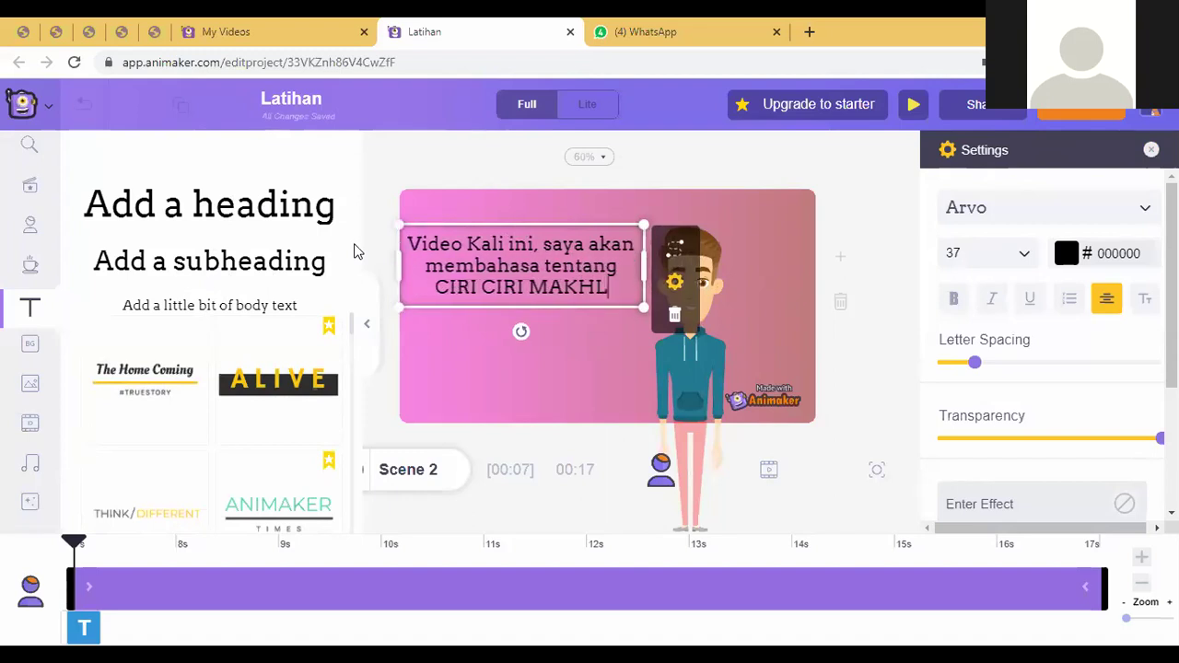
pyautogui.write('UK HIDUO')
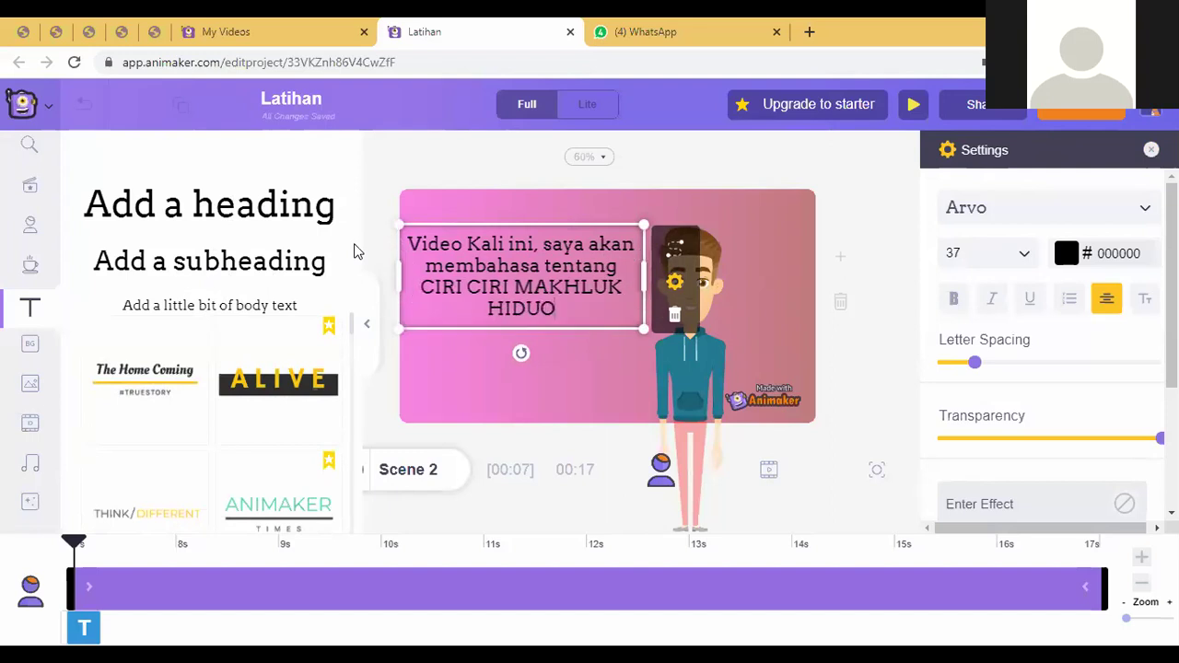
pyautogui.press('BackSpace')
pyautogui.write('P')
# Move the Scene 2 text slightly right and up, and shift the male character further right so they do not overlap
pyautogui.moveTo(553, 222); pyautogui.dragTo(765, 176)
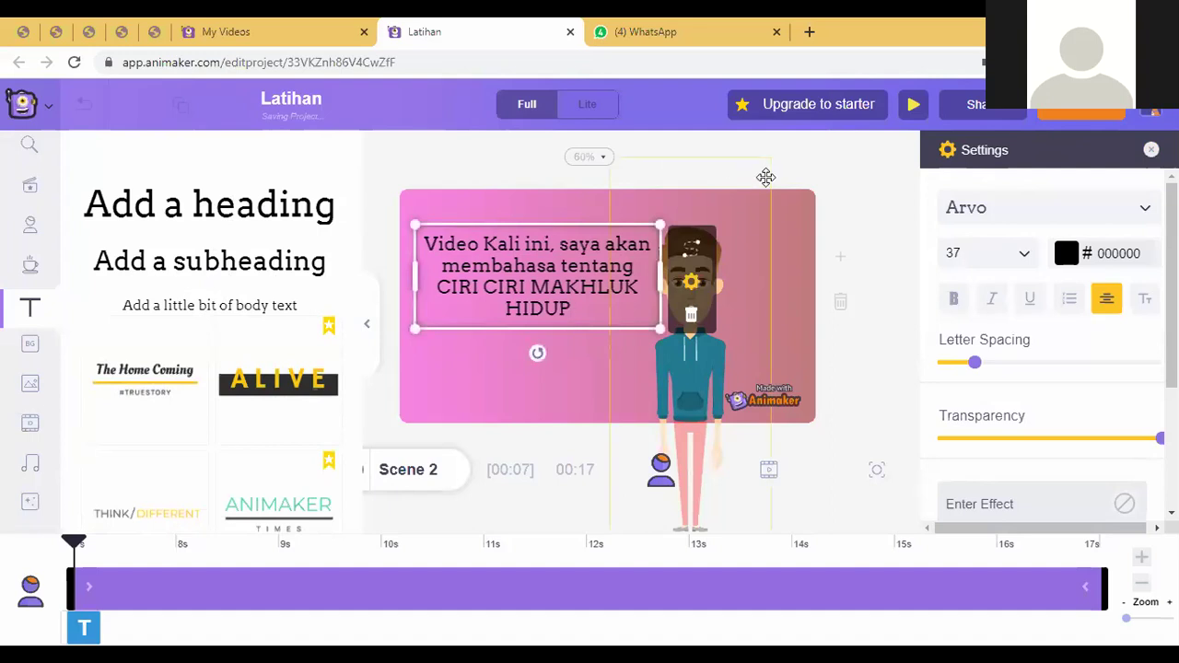
pyautogui.click(695, 414)
pyautogui.moveTo(695, 414); pyautogui.dragTo(734, 415)
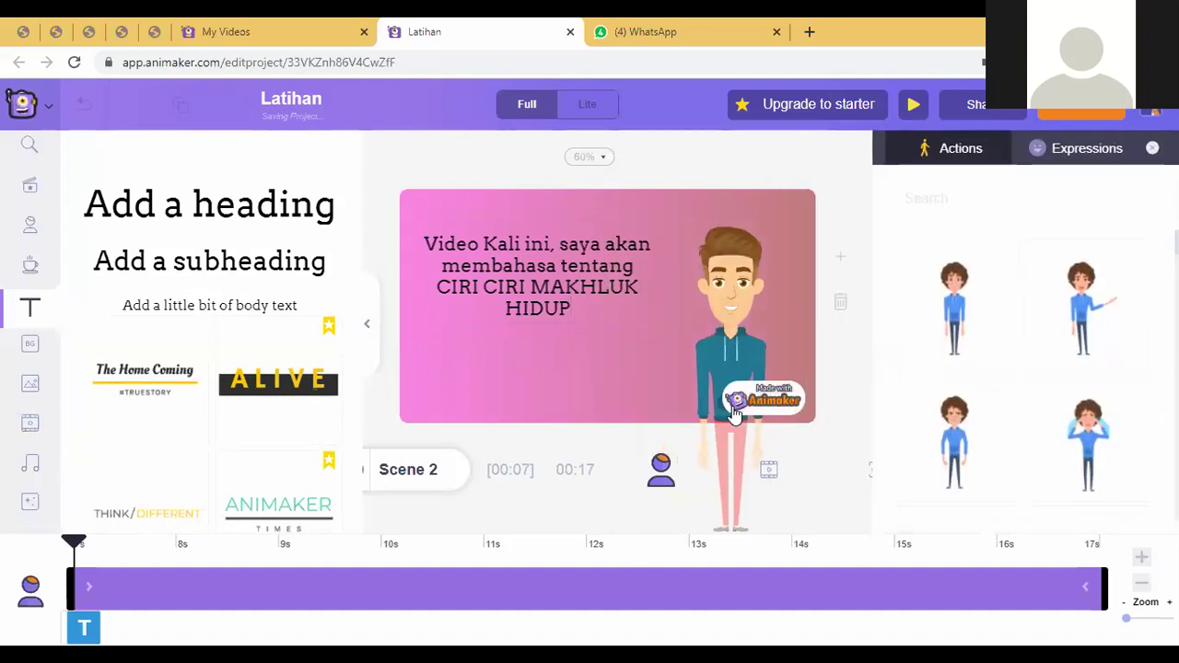
pyautogui.click(829, 179)
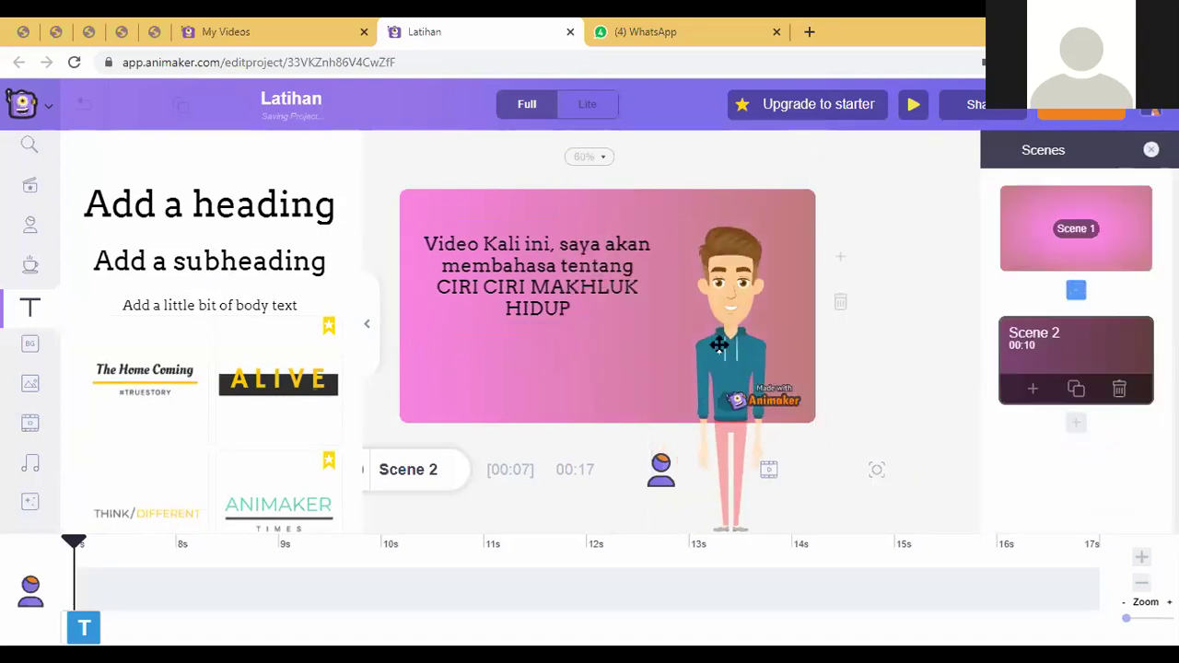
pyautogui.click(548, 293)
pyautogui.moveTo(561, 226)
pyautogui.mouseDown()
pyautogui.moveTo(568, 213)
pyautogui.moveTo(560, 219)
pyautogui.mouseUp()
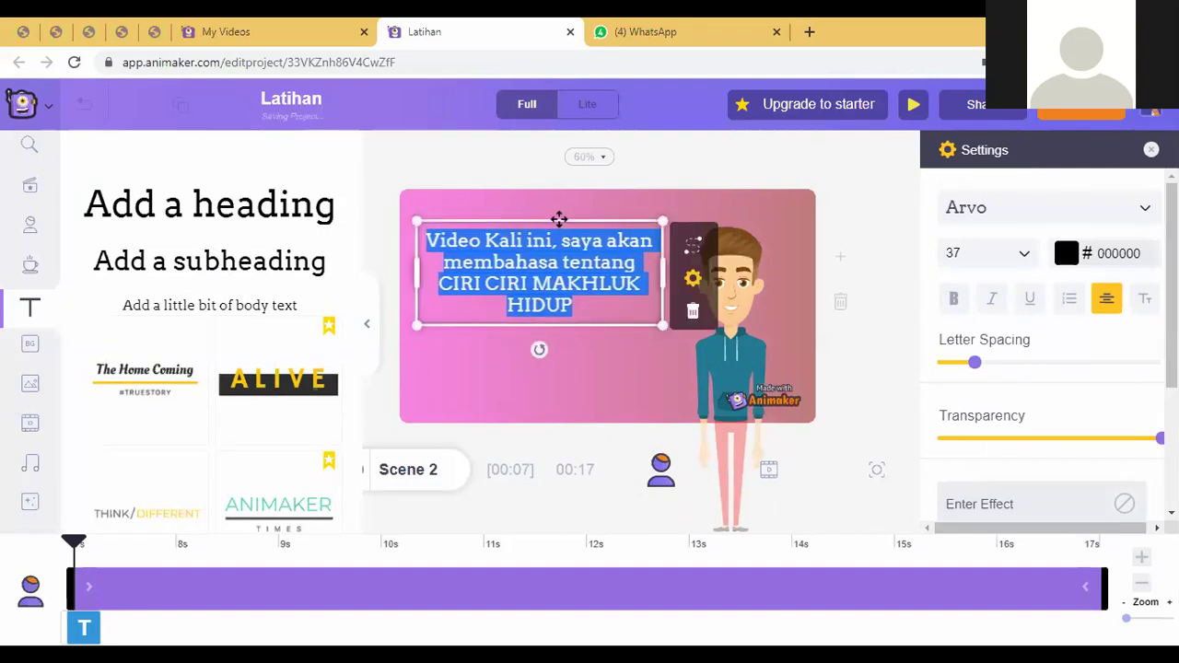
pyautogui.click(450, 179)
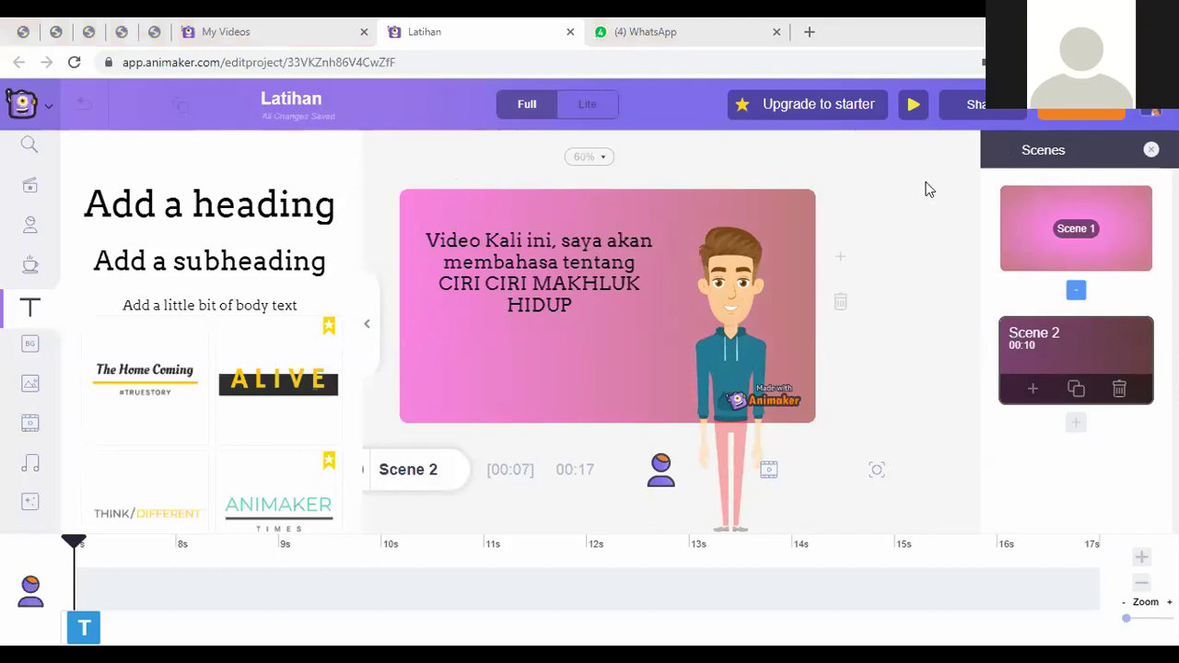
# Change the font of the Scene 2 text to Alike Angular
pyautogui.click(513, 262)
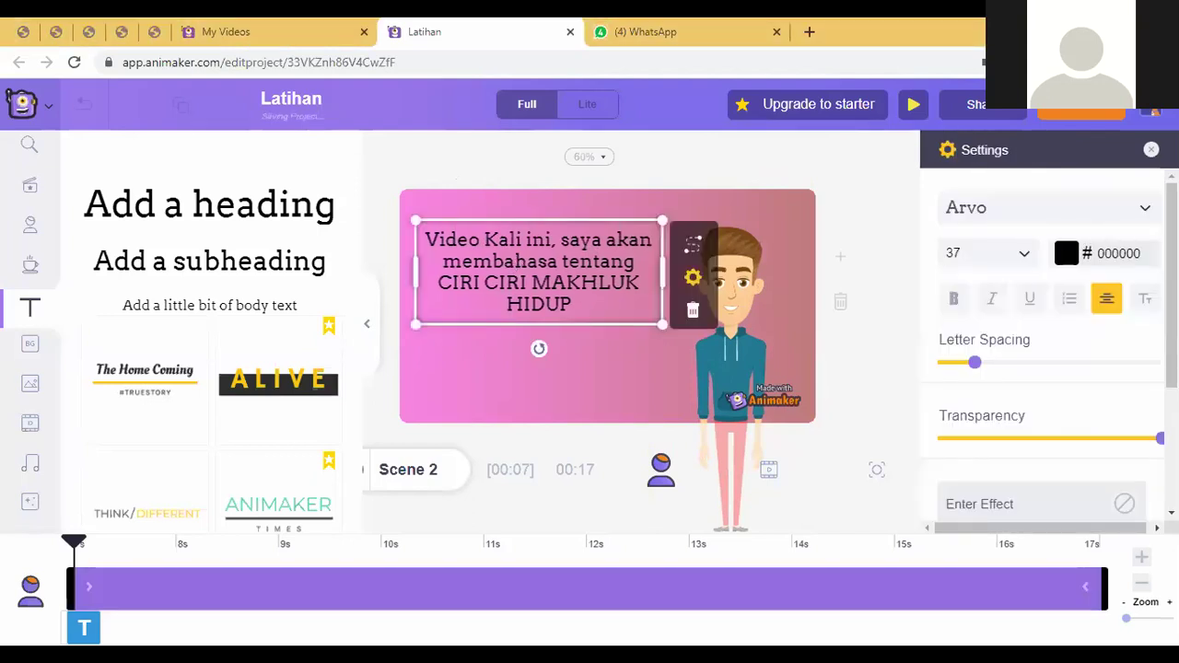
pyautogui.click(1138, 214)
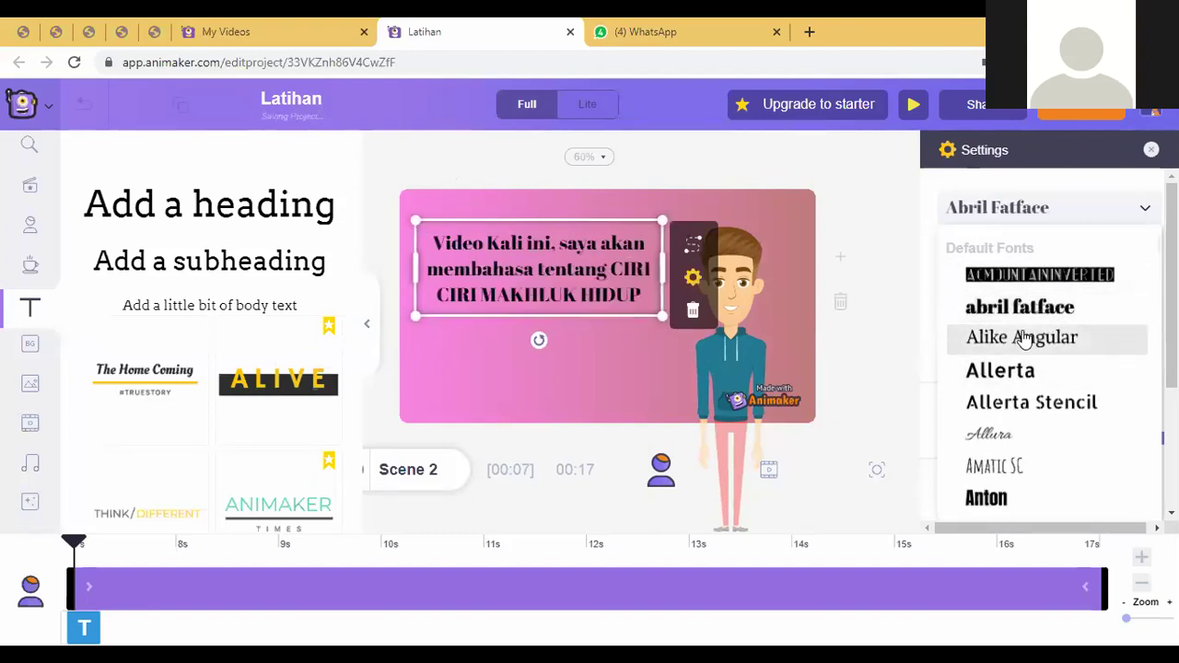
pyautogui.click(1146, 214)
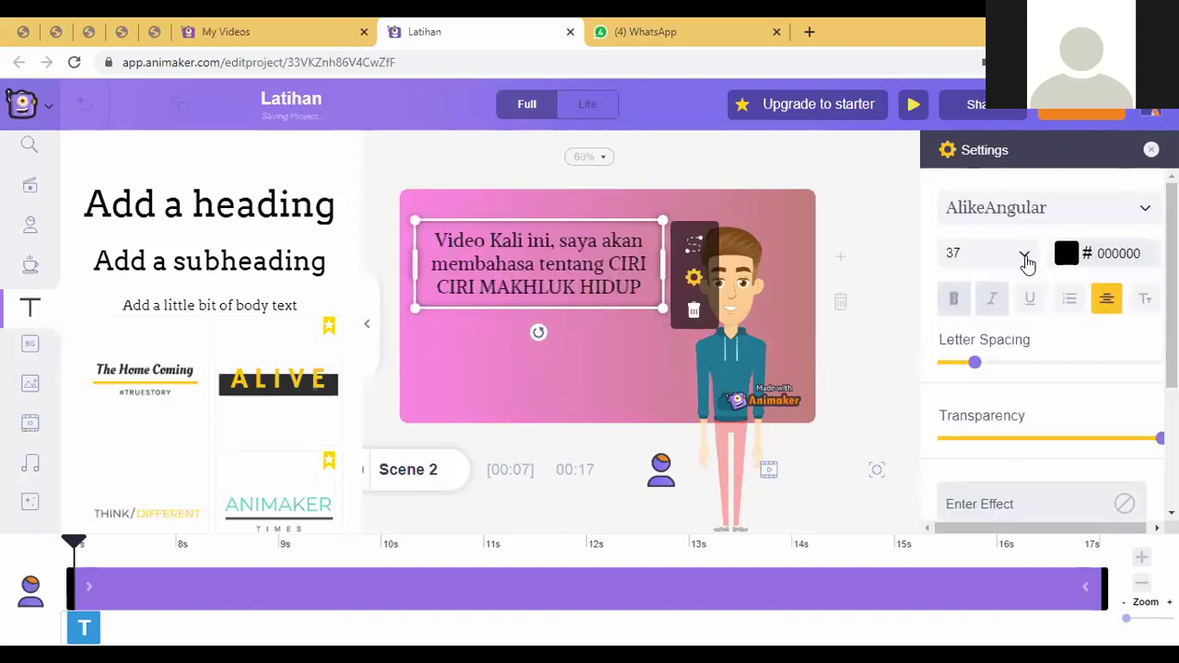
pyautogui.click(1025, 256)
pyautogui.click(1025, 256)
# Give the Scene 2 text the Zoomin popup Anti Clockwise enter effect
pyautogui.scroll(-2, 1034, 414)
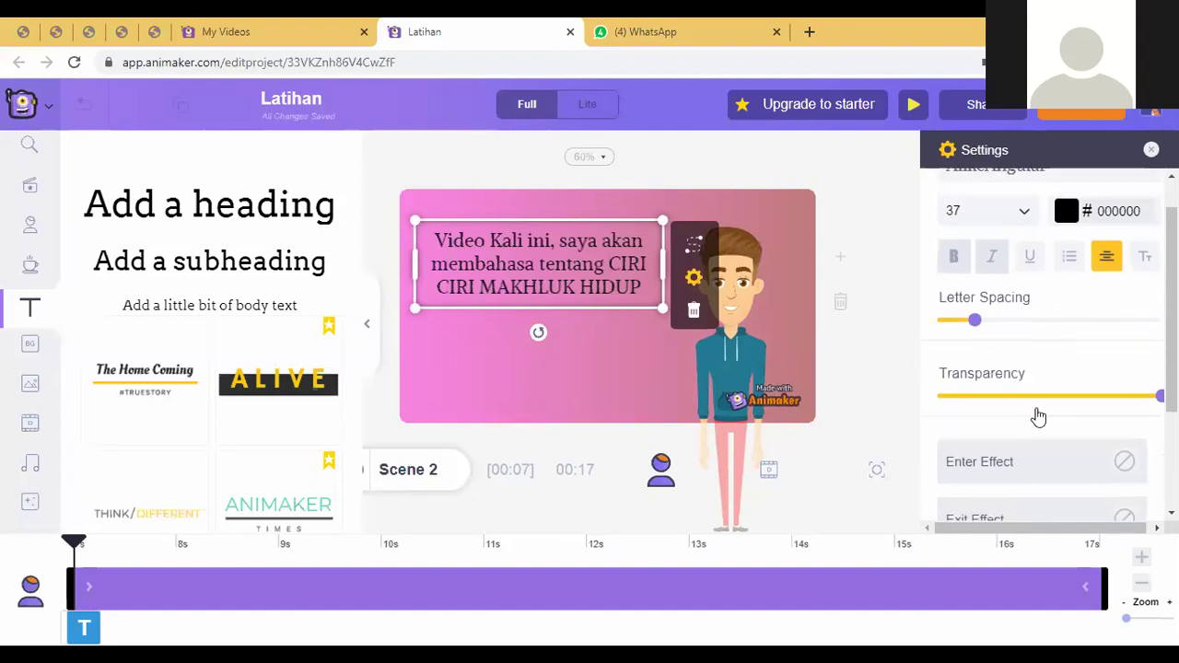
pyautogui.click(1036, 346)
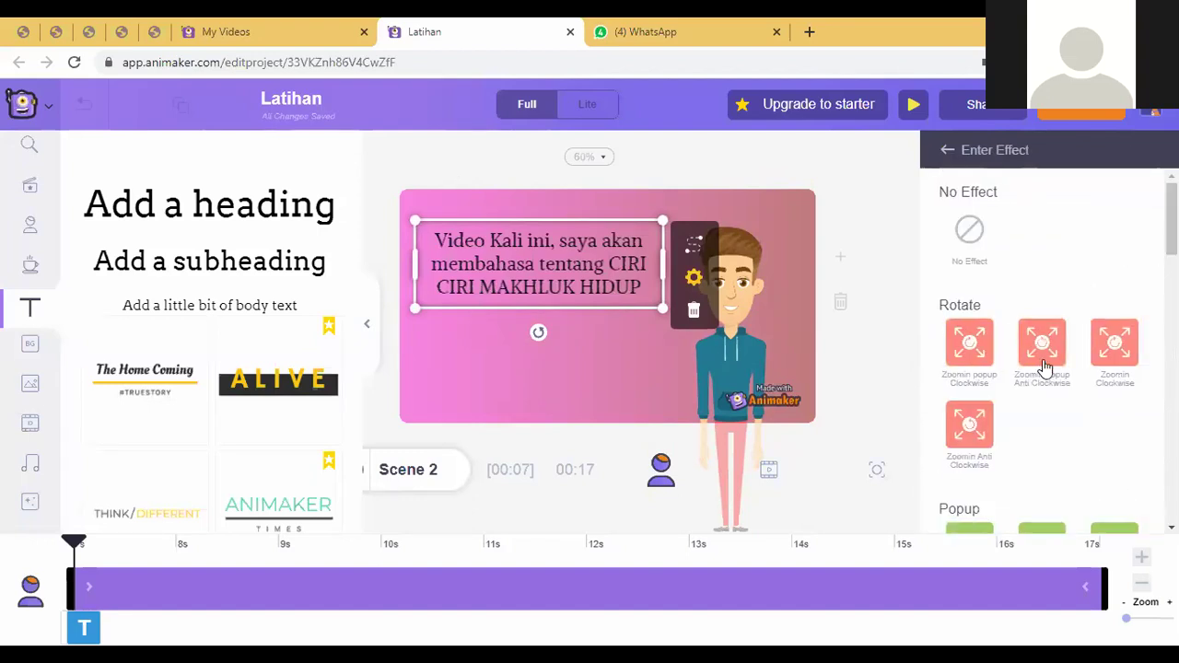
pyautogui.click(1042, 342)
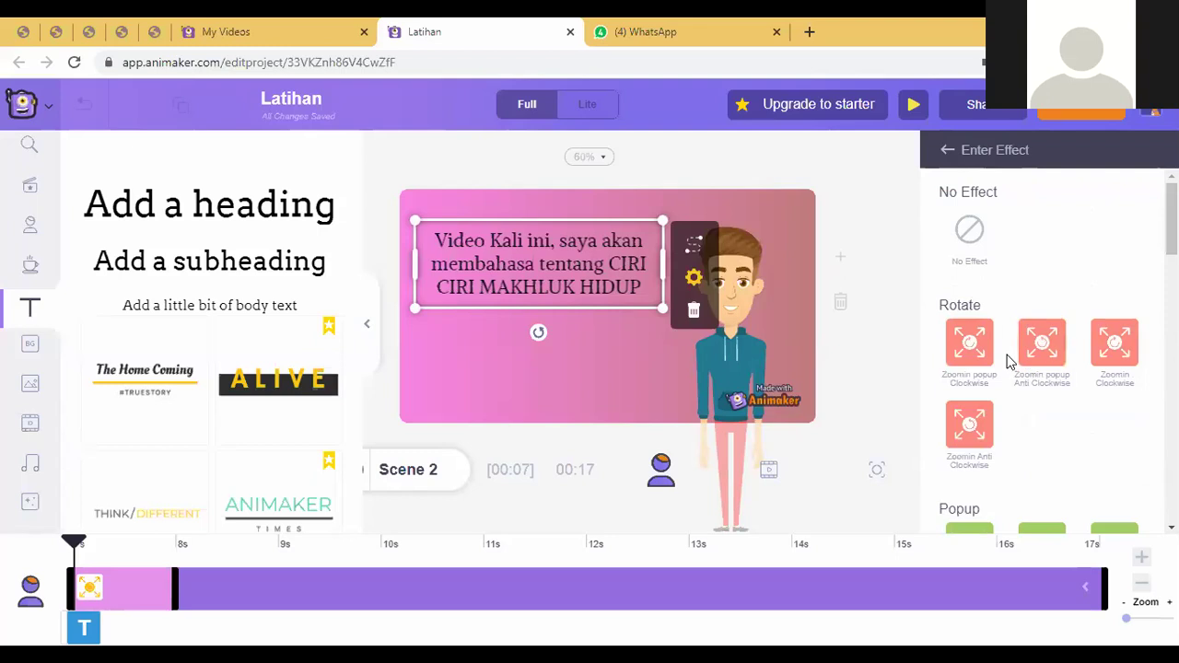
pyautogui.click(950, 151)
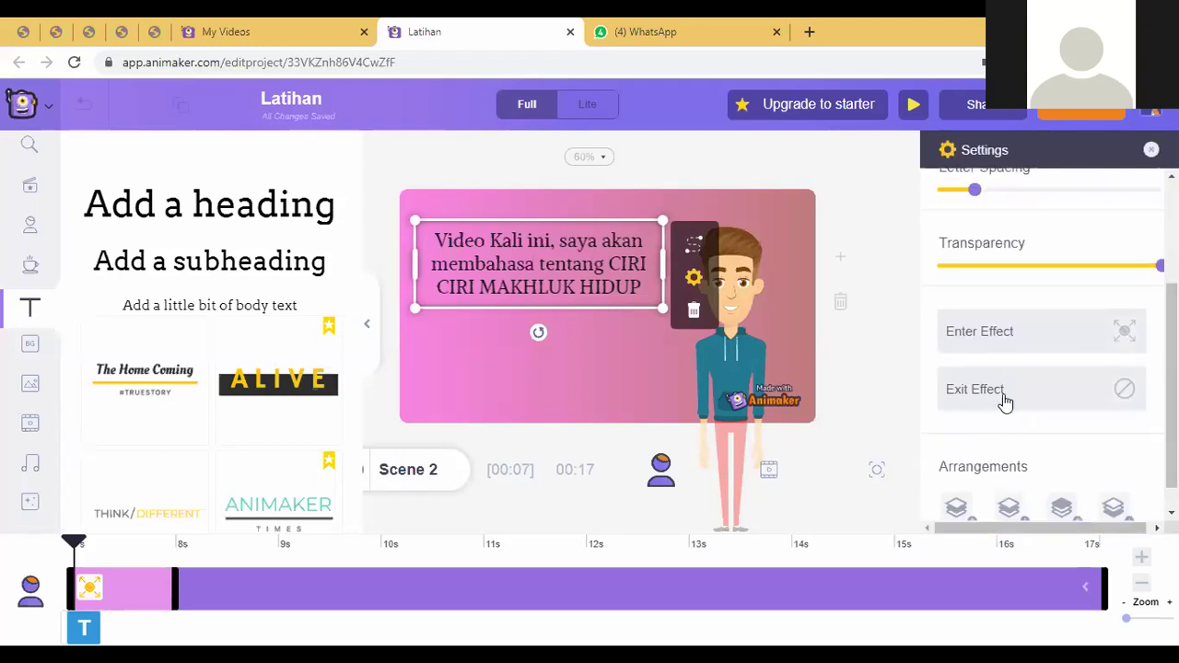
# Give the Scene 2 text the Bottom exit effect and deselect it
pyautogui.click(1107, 398)
pyautogui.scroll(-10, 1022, 387)
pyautogui.scroll(3, 1029, 392)
pyautogui.scroll(1, 1029, 393)
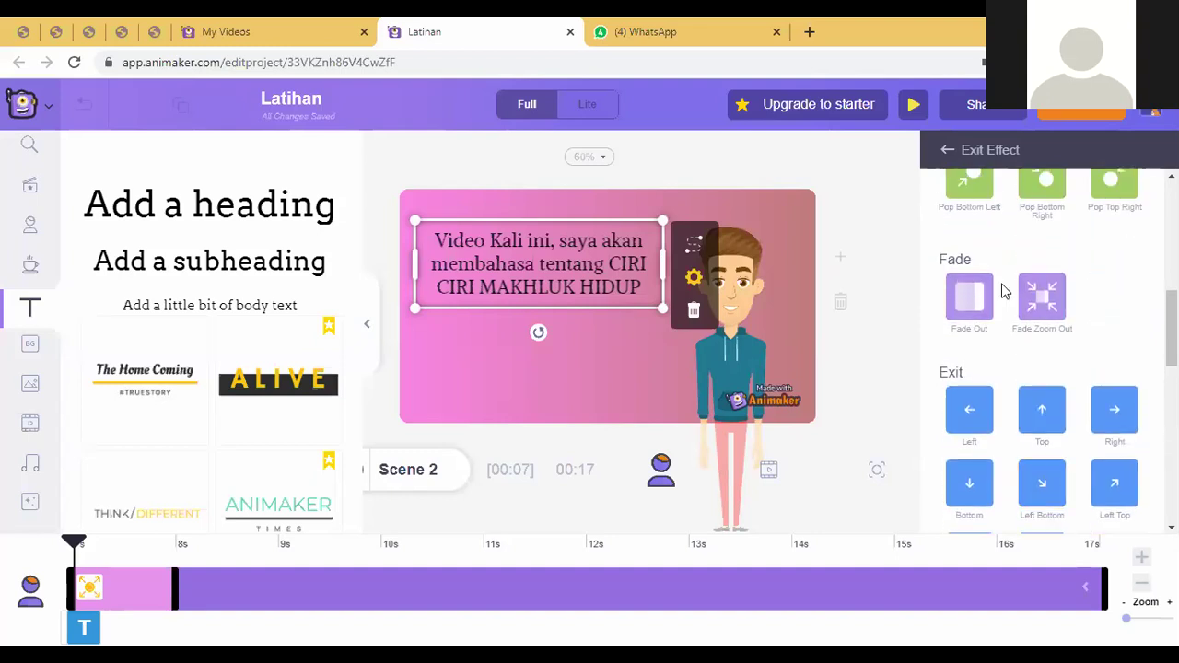
pyautogui.scroll(-1, 1044, 481)
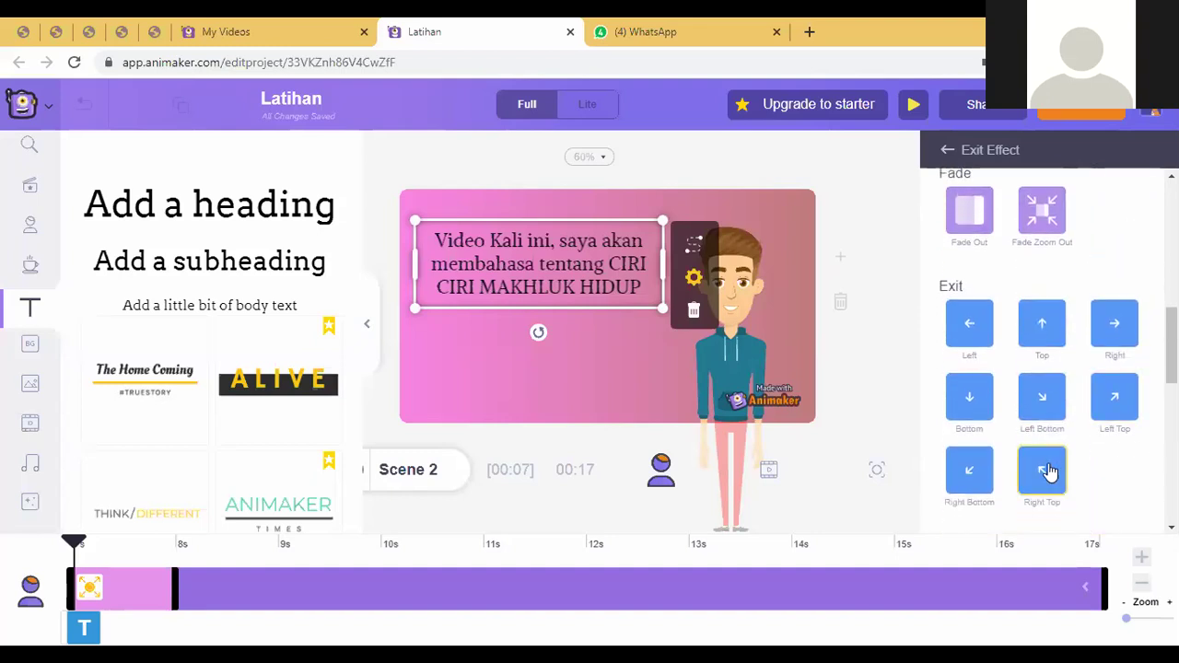
pyautogui.click(967, 403)
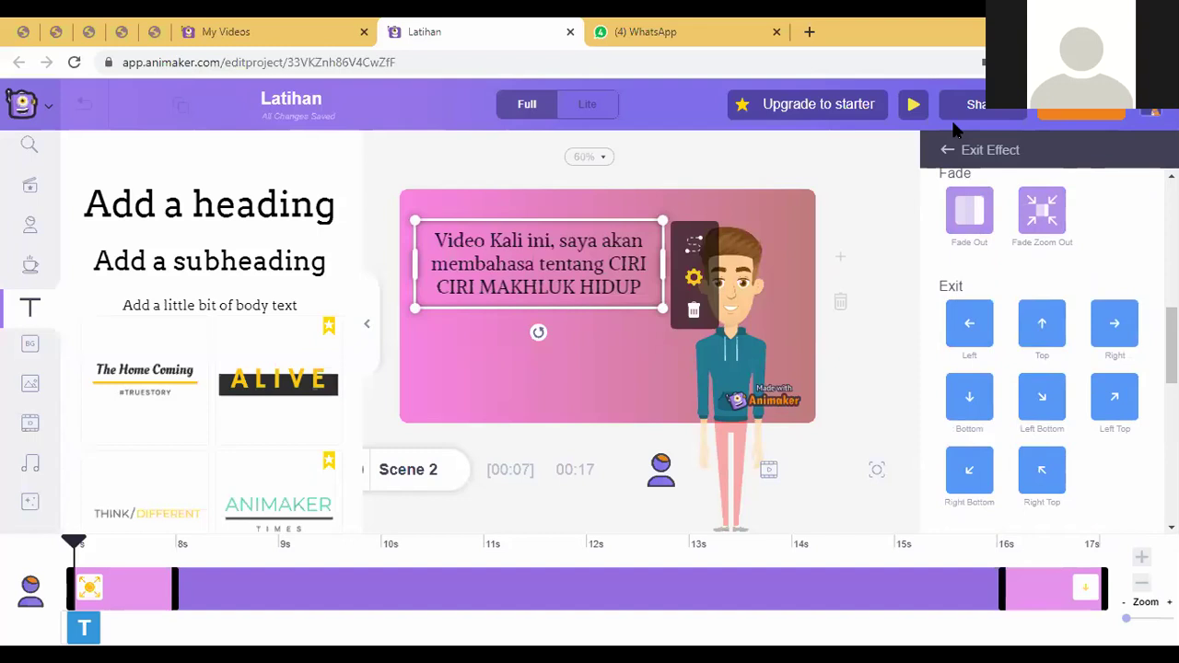
pyautogui.click(948, 151)
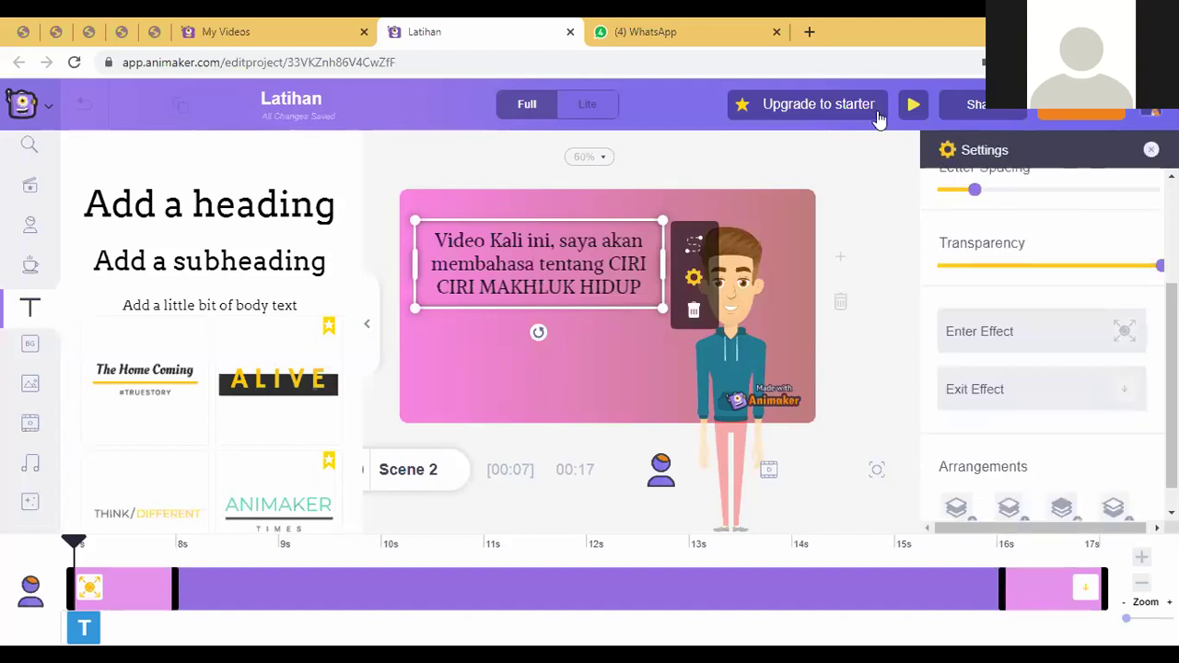
pyautogui.scroll(-1, 1050, 434)
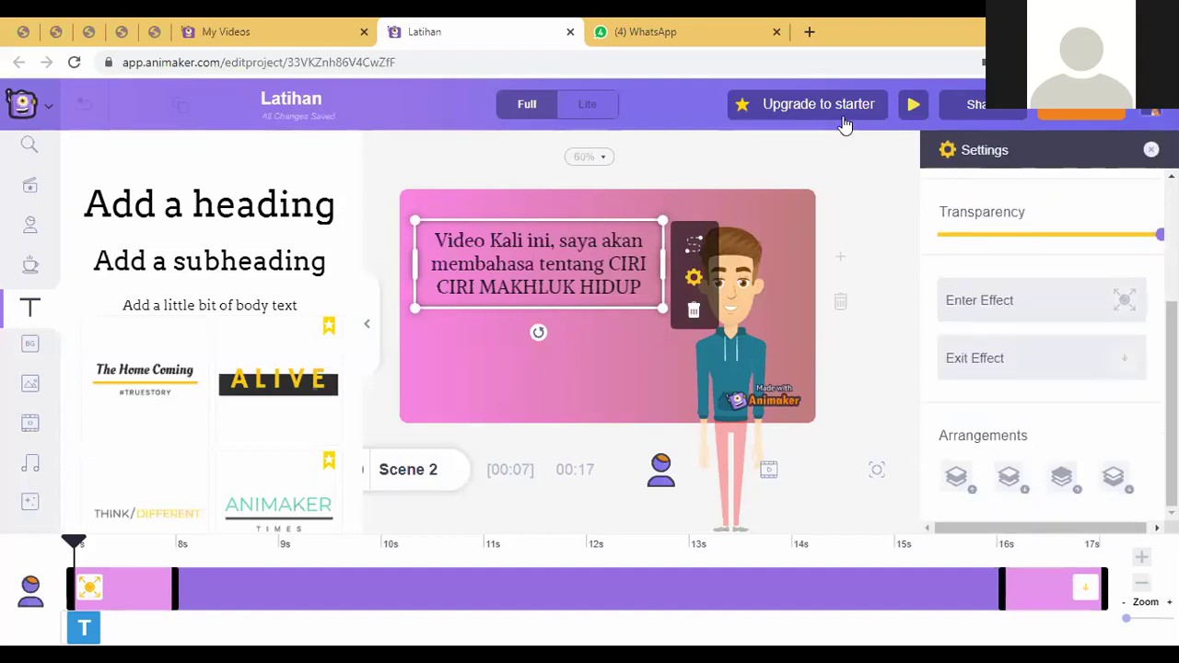
pyautogui.click(852, 222)
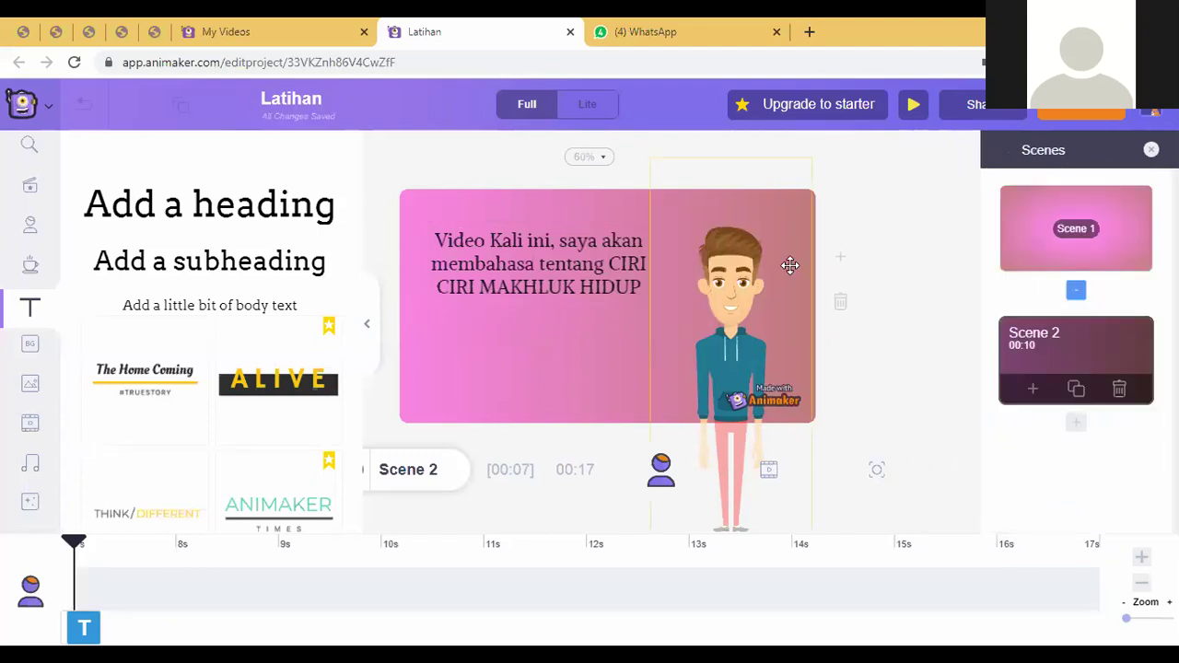
# Record a voice-over of about 7 seconds for the male character in Scene 2 and apply it under the name "pengantar"
pyautogui.click(737, 290)
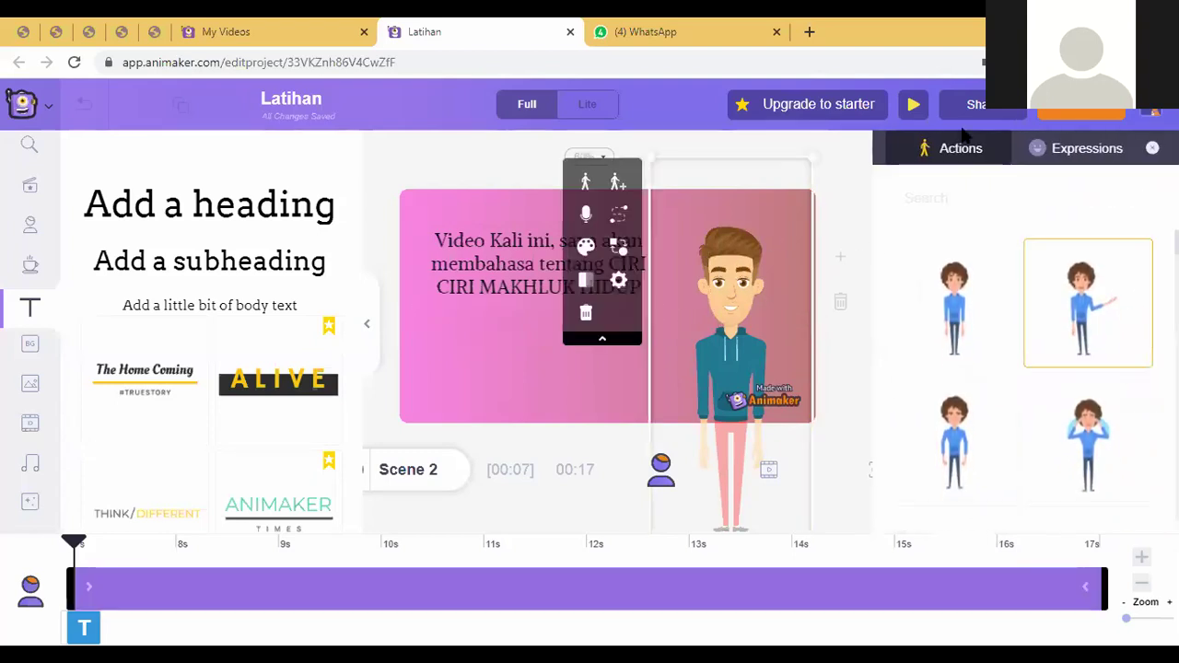
pyautogui.click(585, 214)
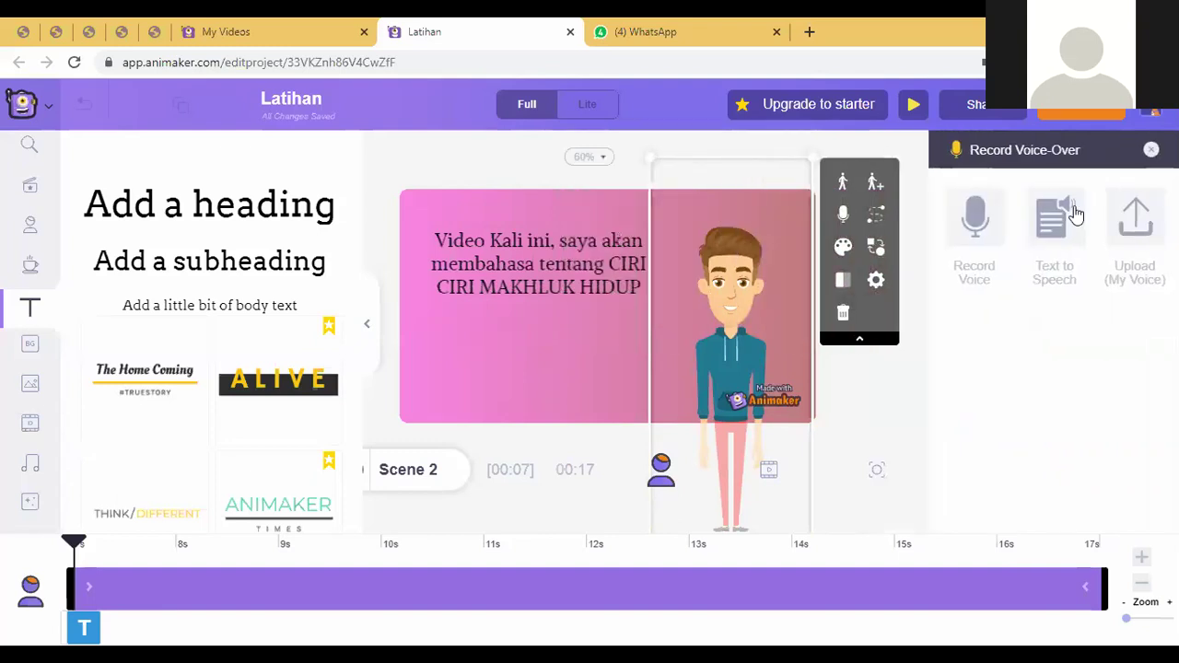
pyautogui.click(974, 229)
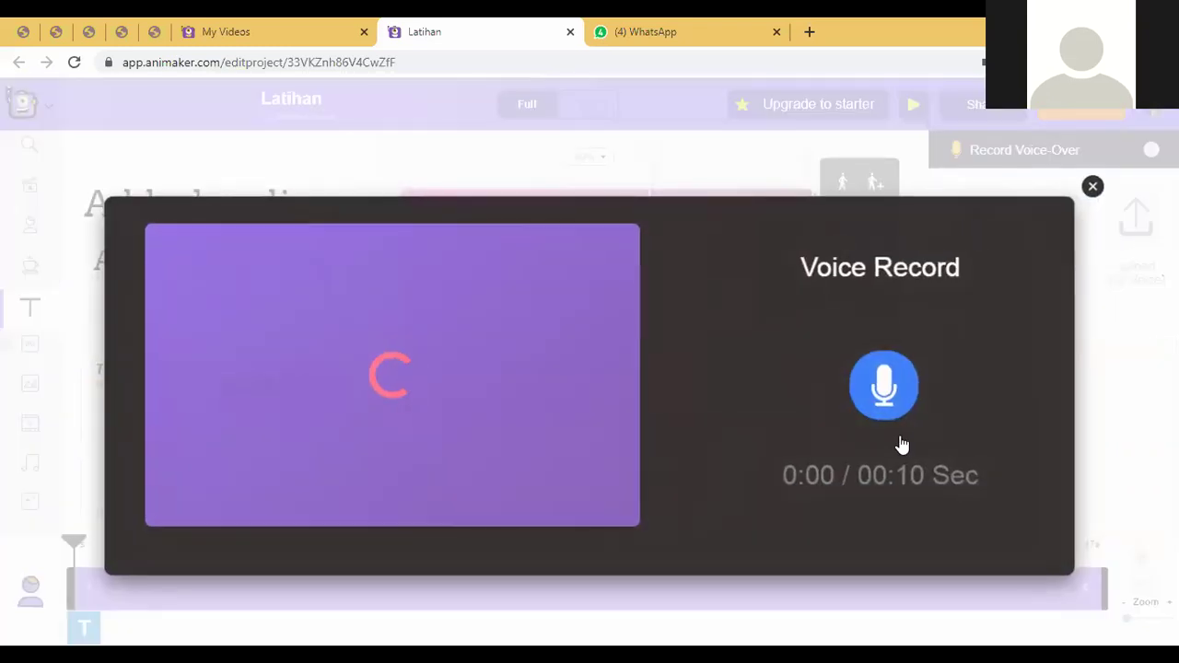
pyautogui.click(905, 394)
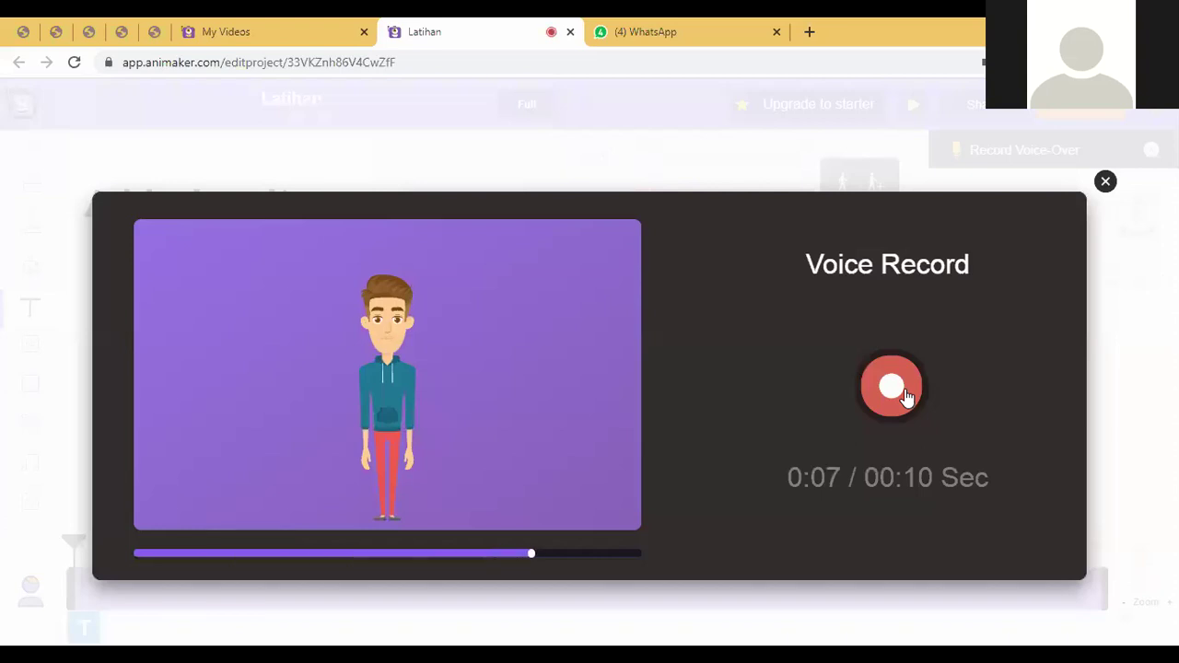
pyautogui.click(905, 394)
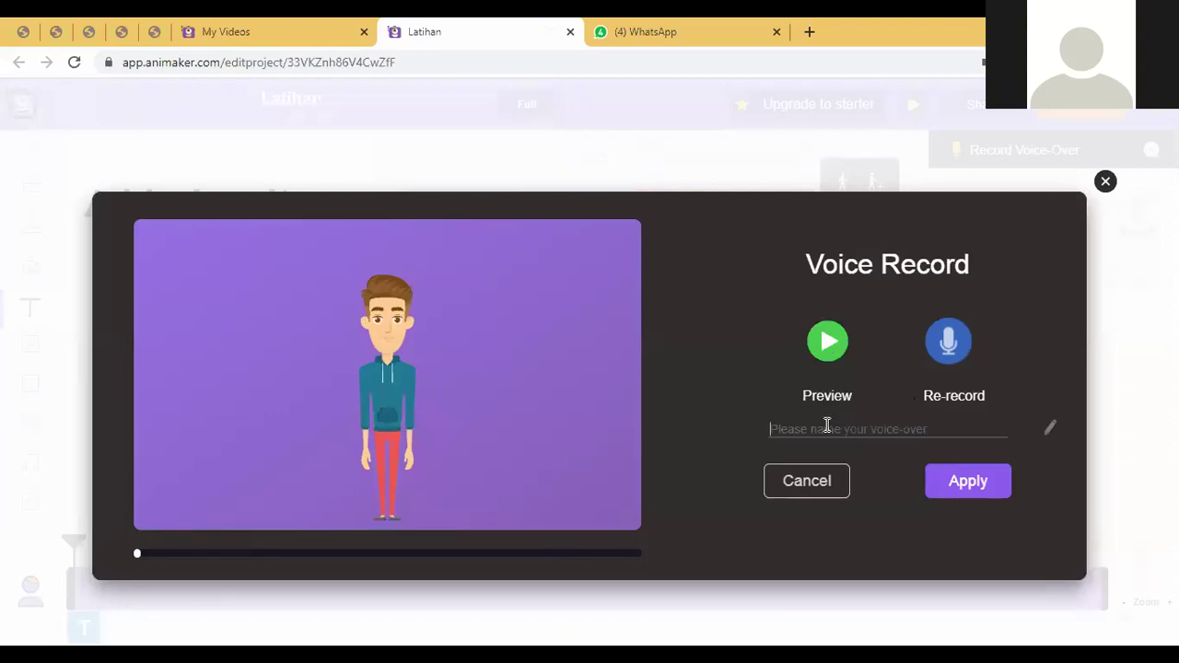
pyautogui.write('pengantar')
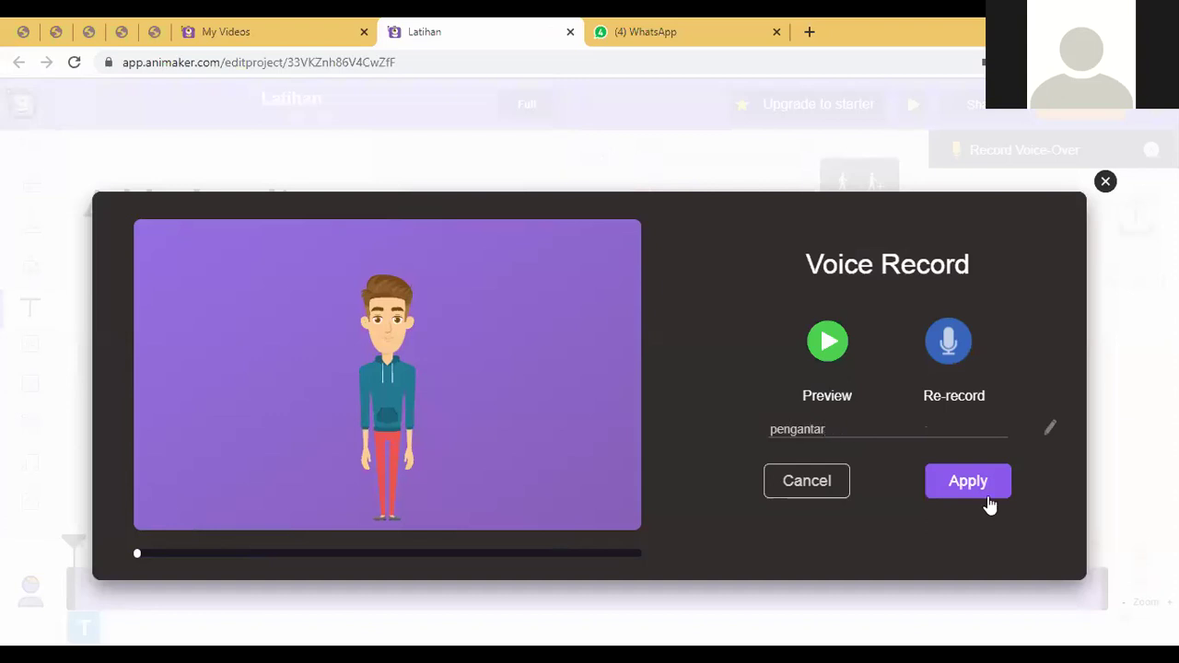
pyautogui.click(989, 487)
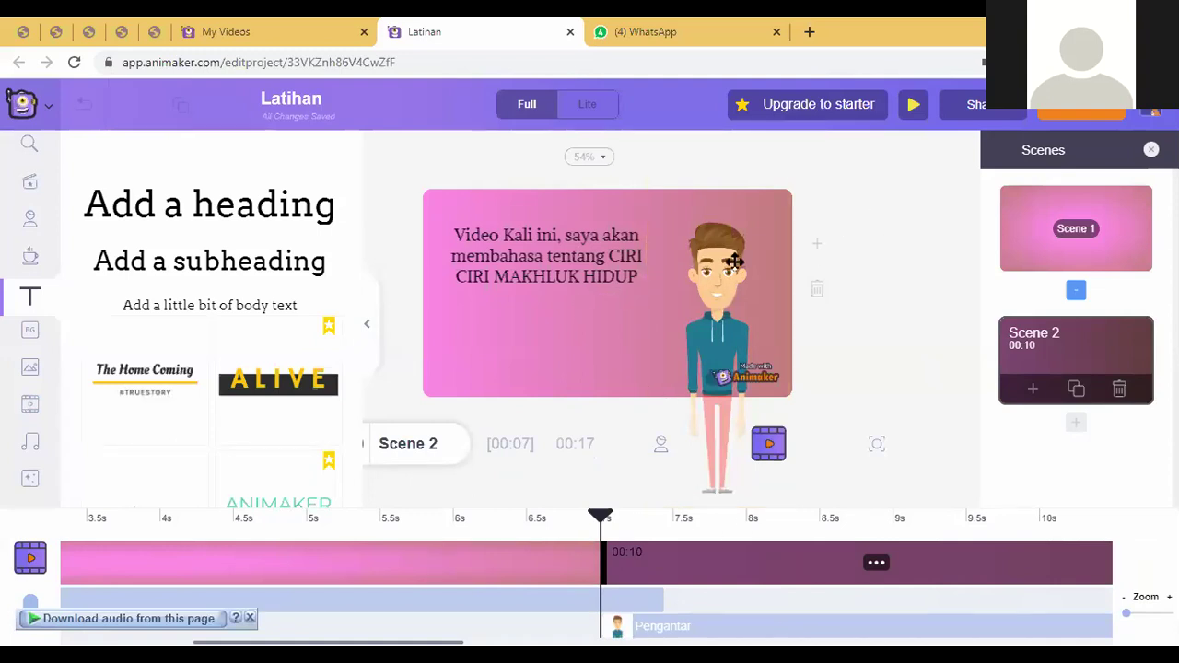
# Give the male character in Scene 2 the action with one arm pointing at the text and move him closer to the text
pyautogui.click(727, 292)
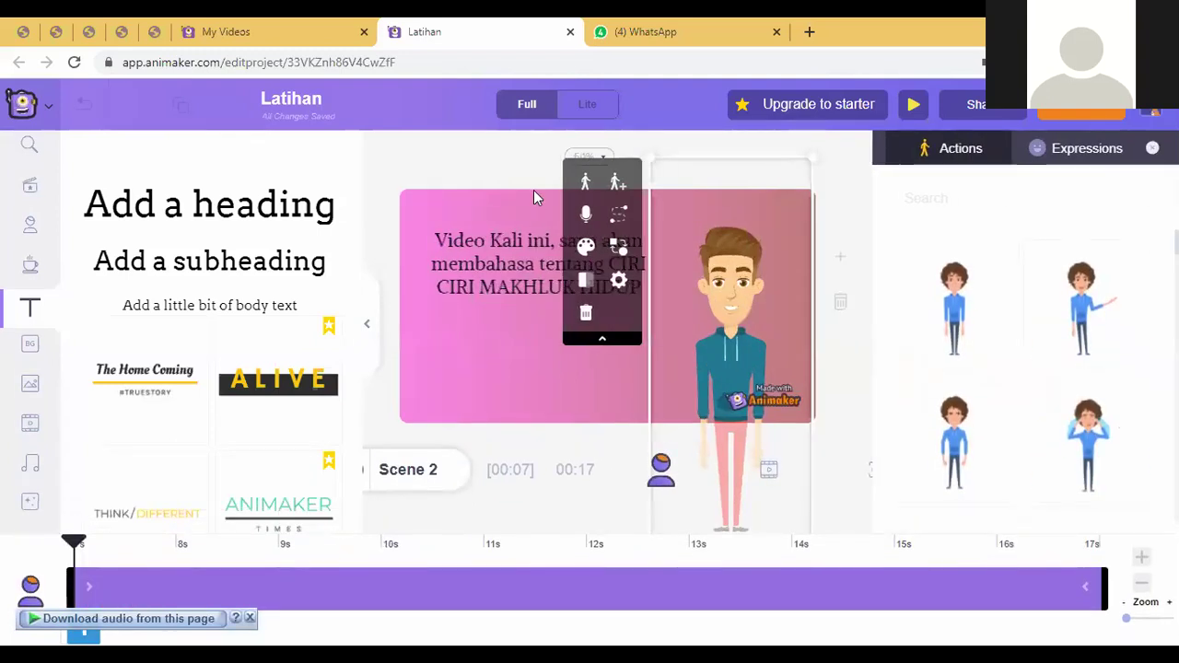
pyautogui.scroll(-1, 1028, 402)
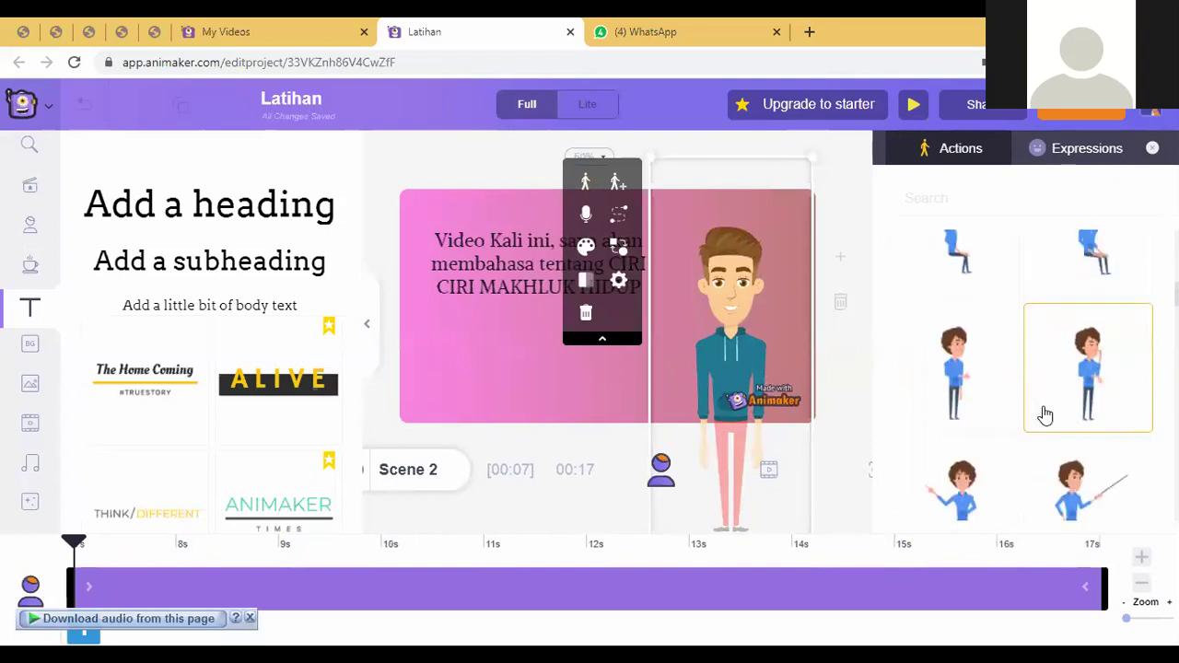
pyautogui.scroll(-2, 930, 288)
pyautogui.click(975, 346)
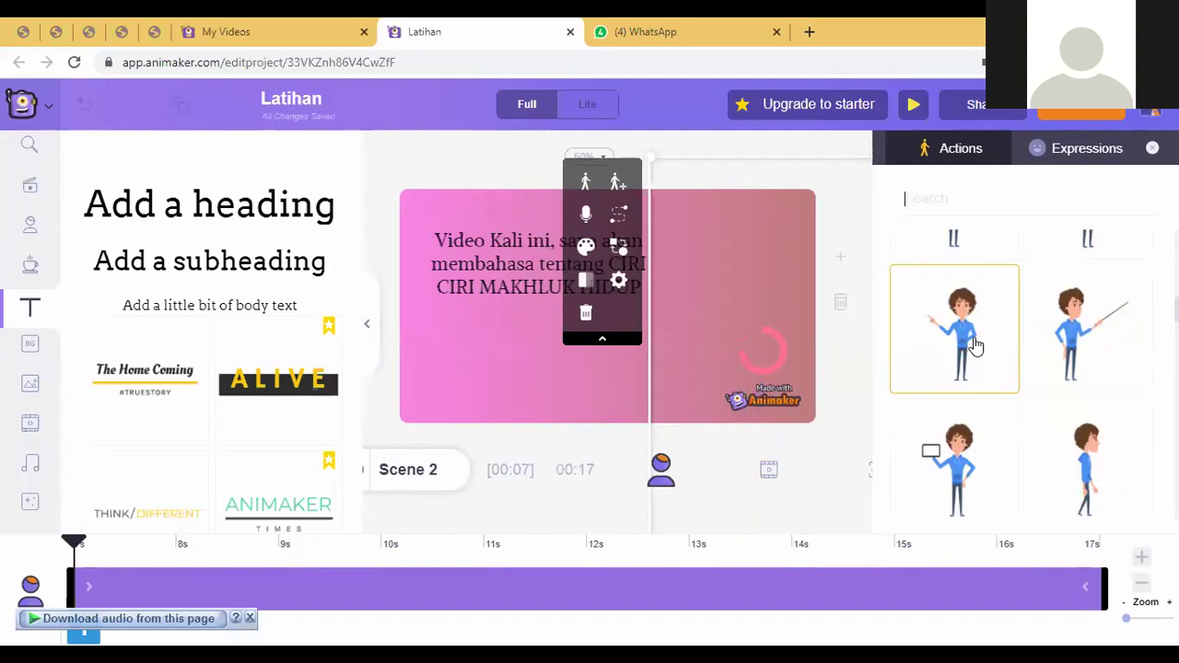
pyautogui.click(468, 153)
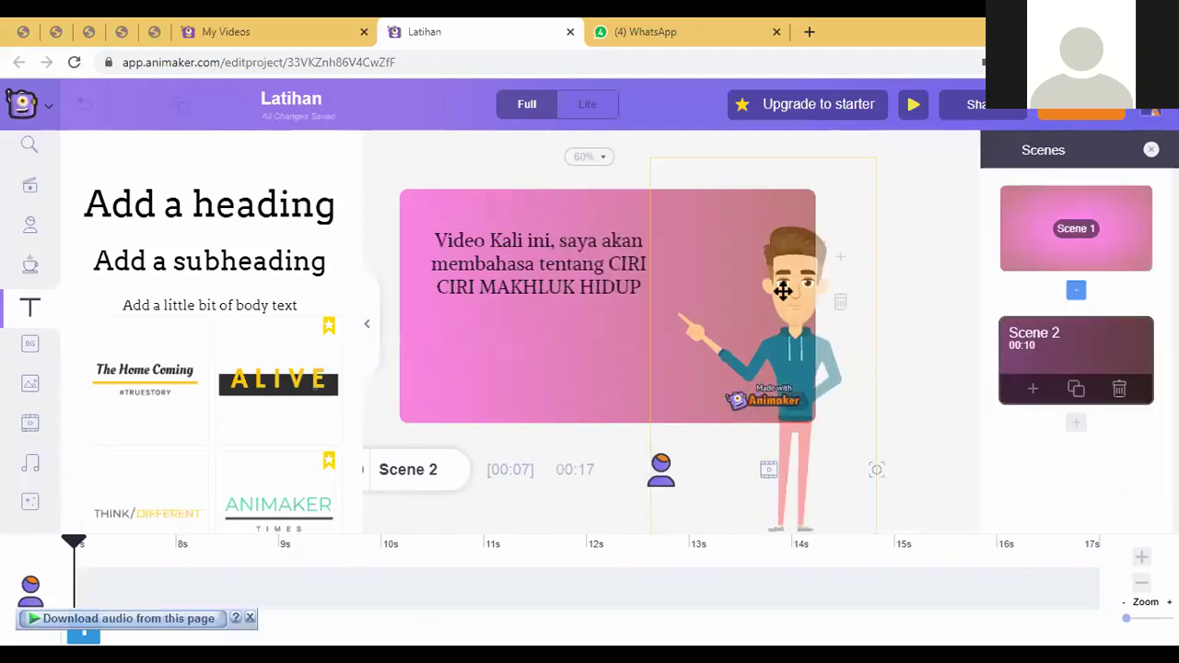
pyautogui.click(735, 334)
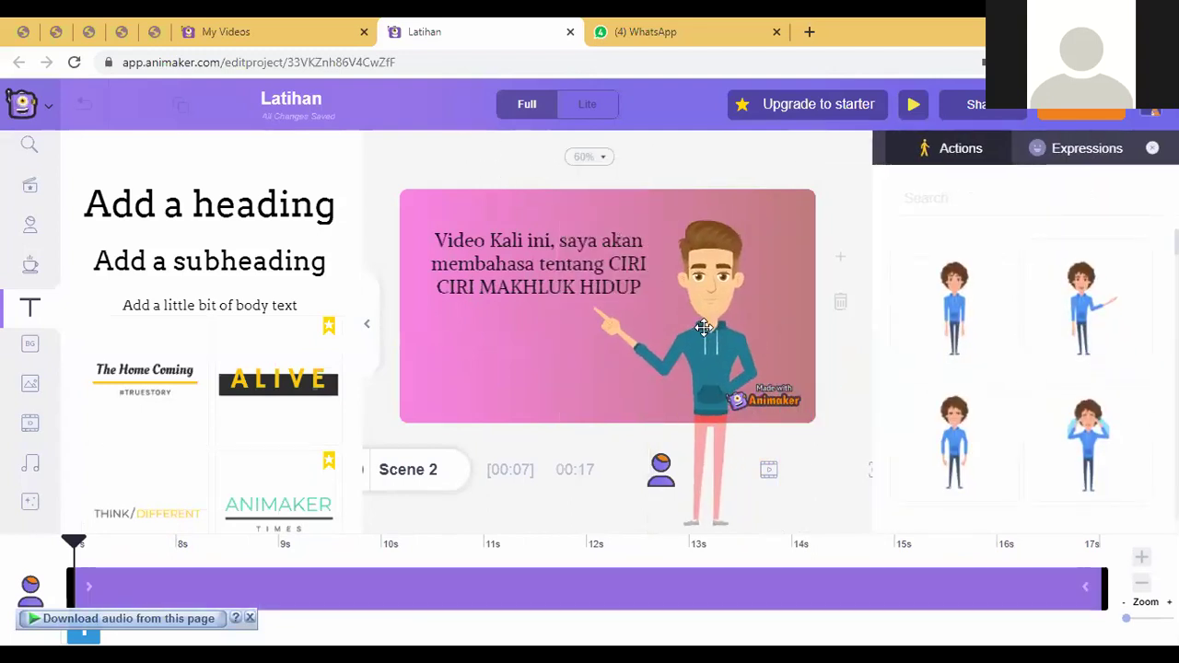
pyautogui.moveTo(703, 327); pyautogui.dragTo(707, 331)
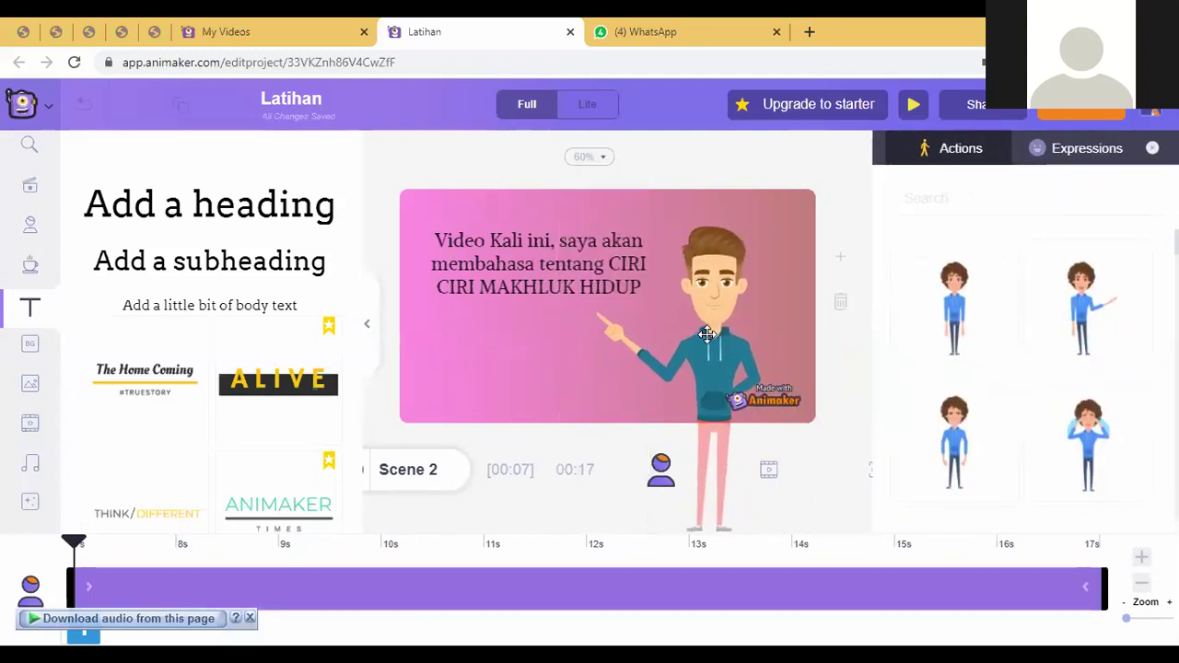
# Give the Scene 2 character the smiling expression with uneven eyes and deselect him
pyautogui.click(1087, 150)
pyautogui.scroll(-5, 1096, 405)
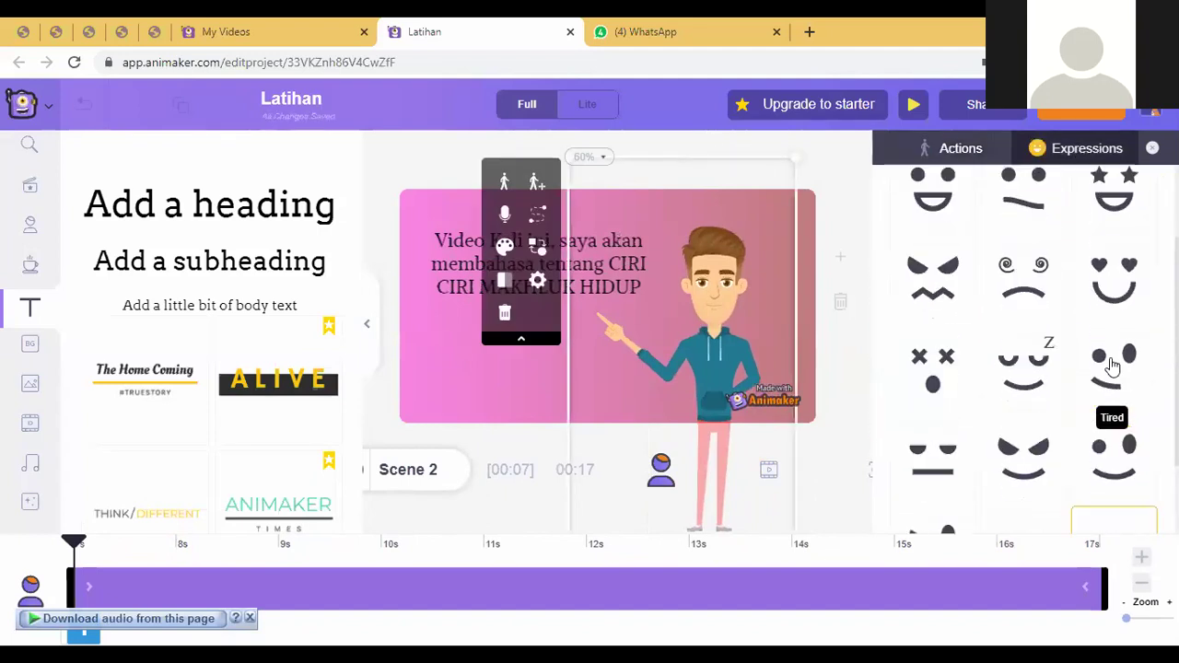
pyautogui.scroll(1, 1111, 433)
pyautogui.click(1110, 488)
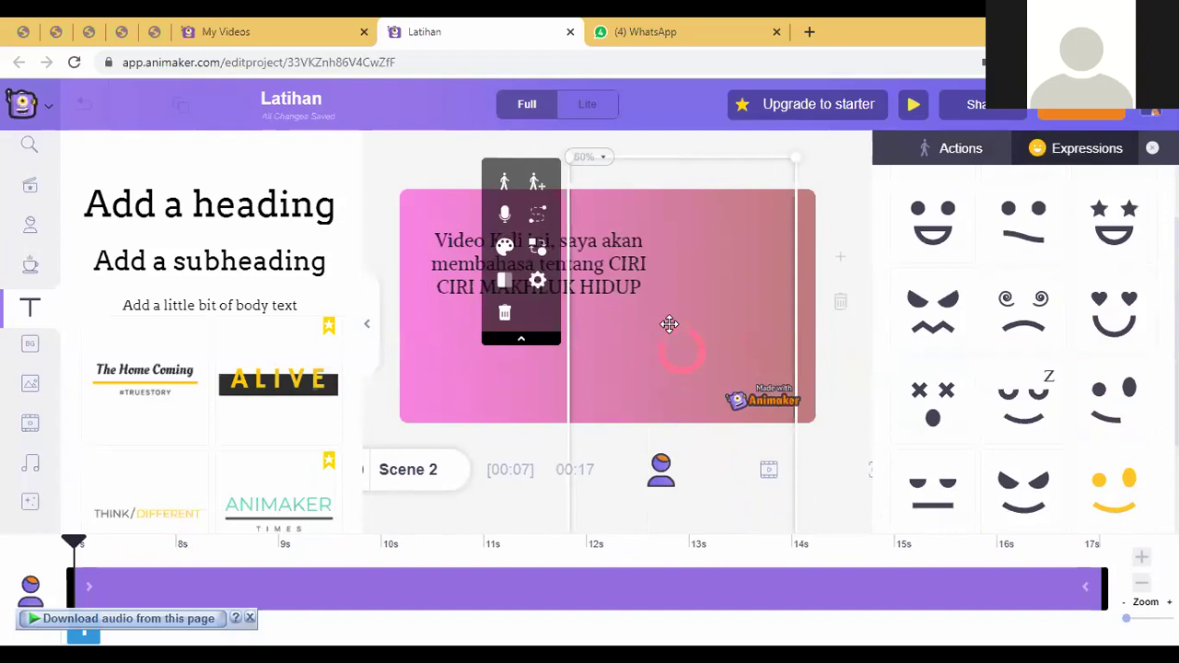
pyautogui.click(822, 157)
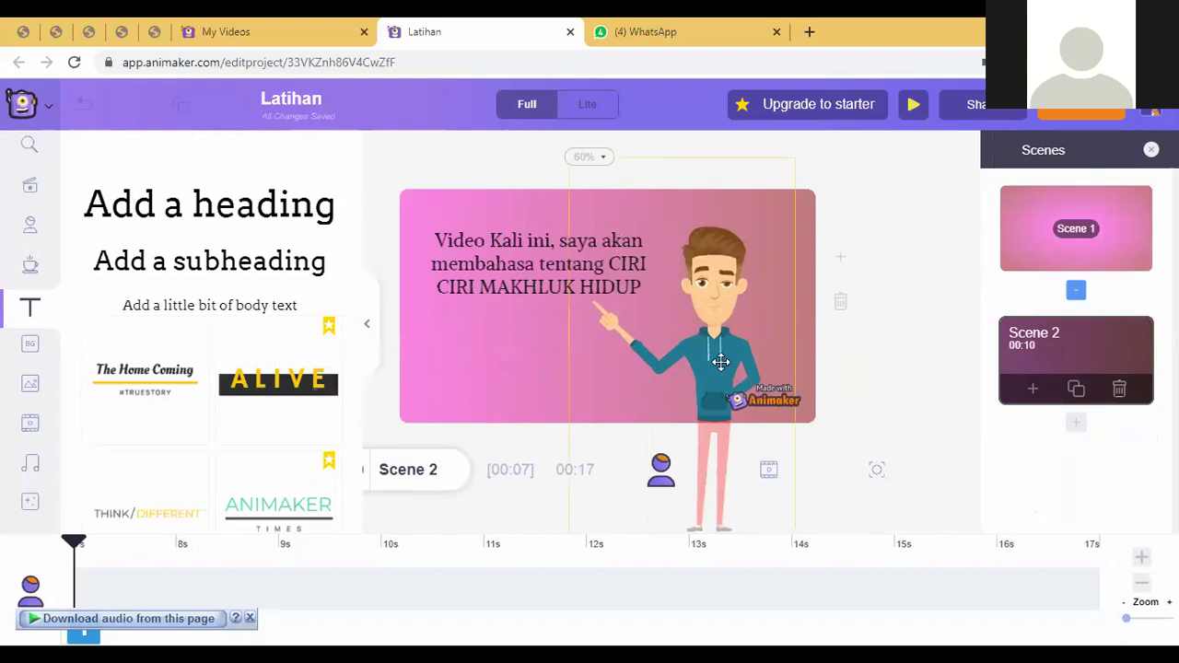
pyautogui.click(654, 341)
pyautogui.click(864, 174)
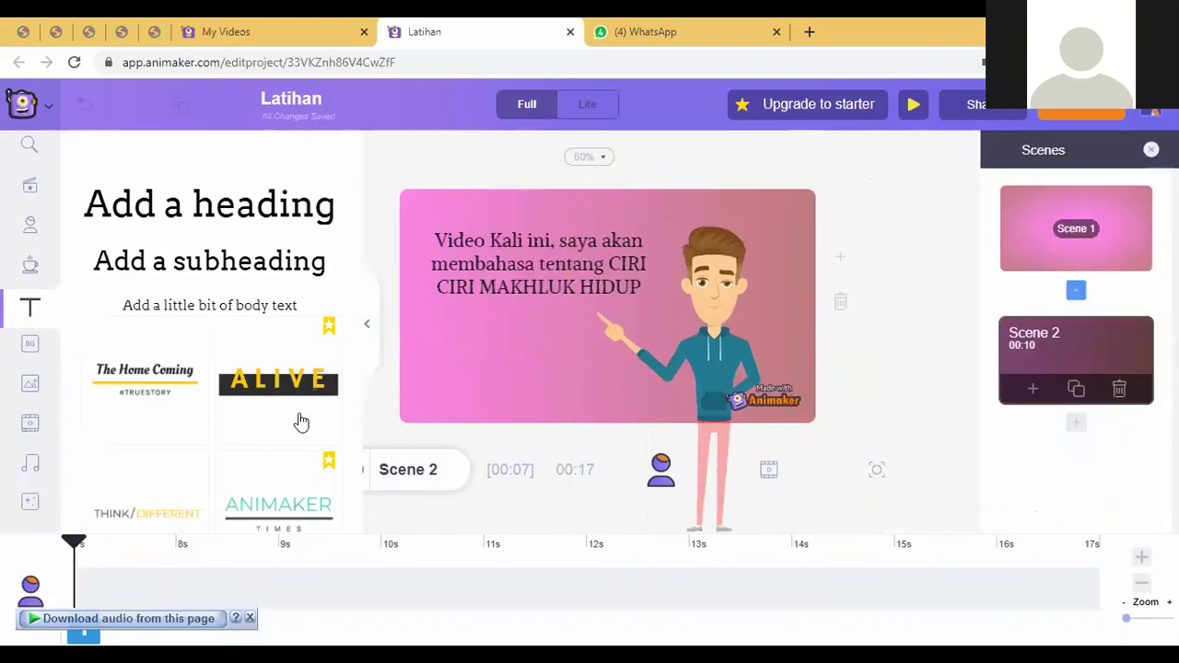
# Preview Scene 2 with the asset library collapsed and dismiss the audio download bar
pyautogui.click(372, 324)
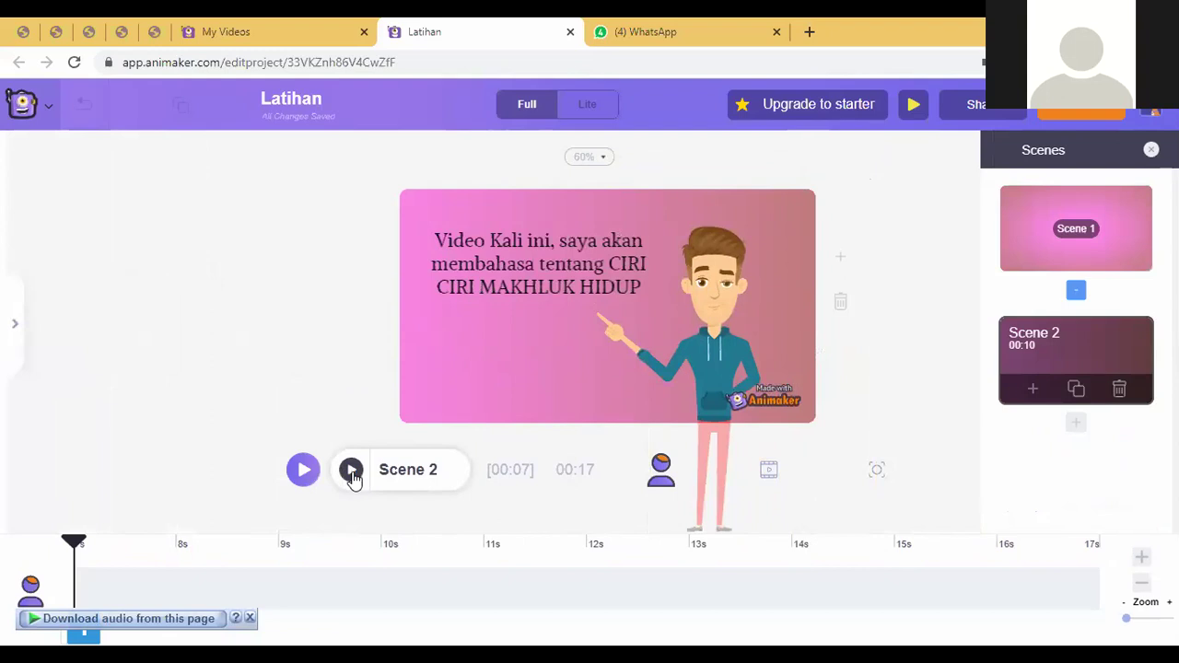
pyautogui.click(352, 473)
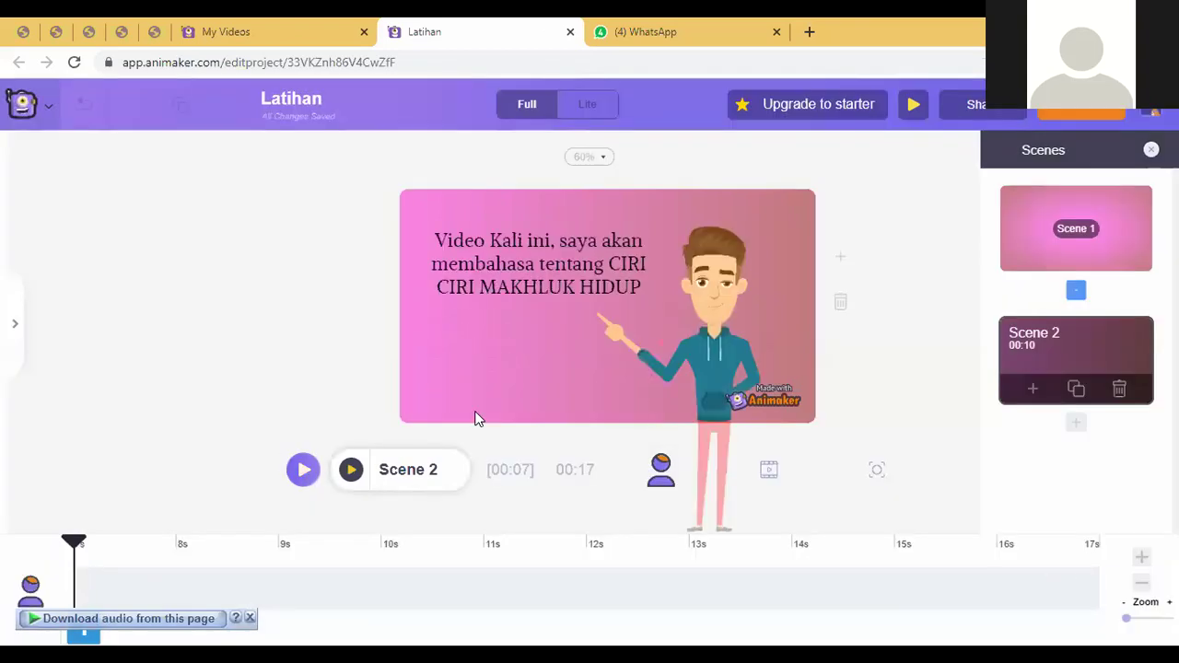
pyautogui.click(248, 618)
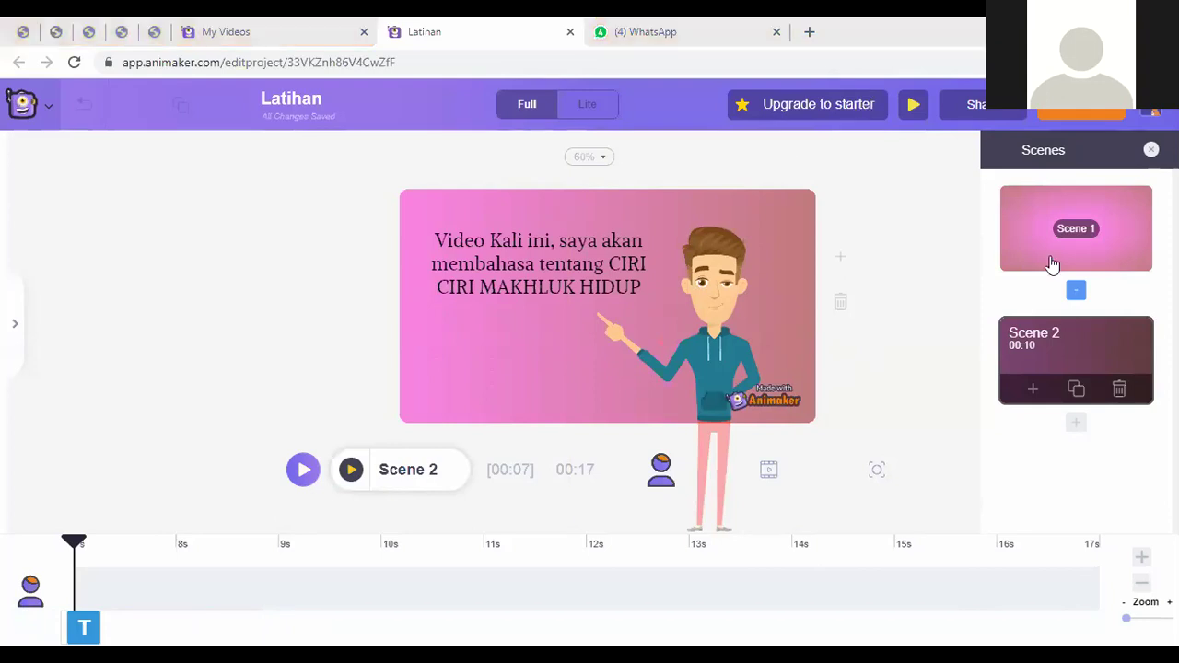
# Inspect the Scene 1 and Scene 2 blocks and the Intro and Pengantar voice tracks on the video timeline
pyautogui.click(772, 475)
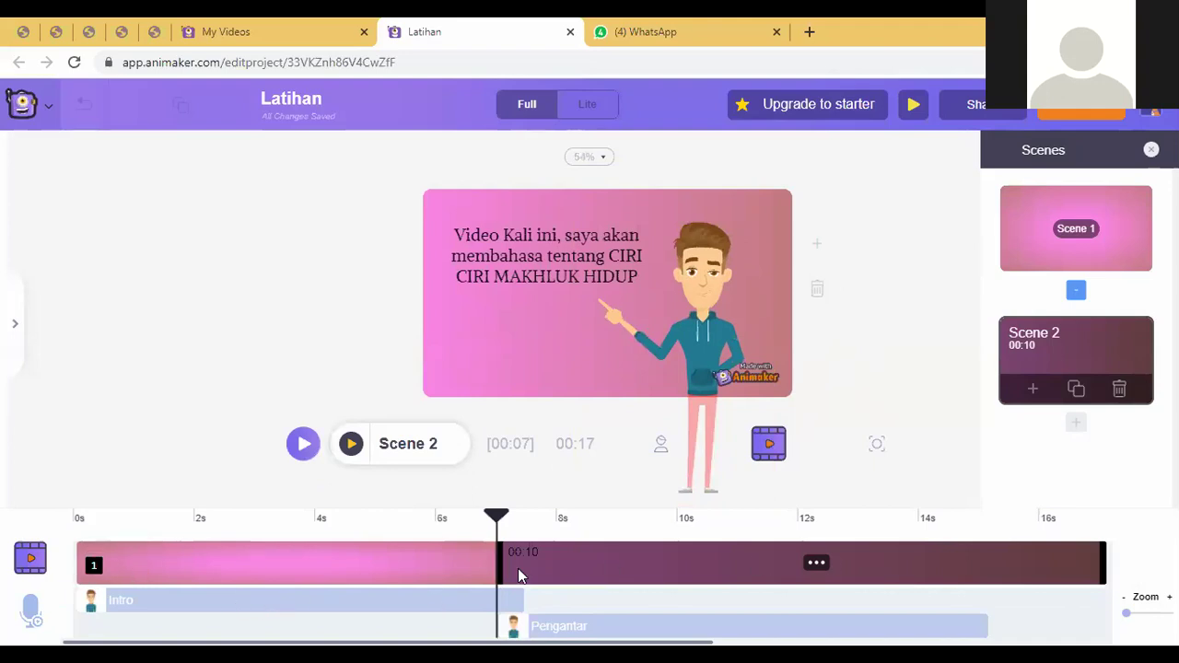
pyautogui.click(355, 568)
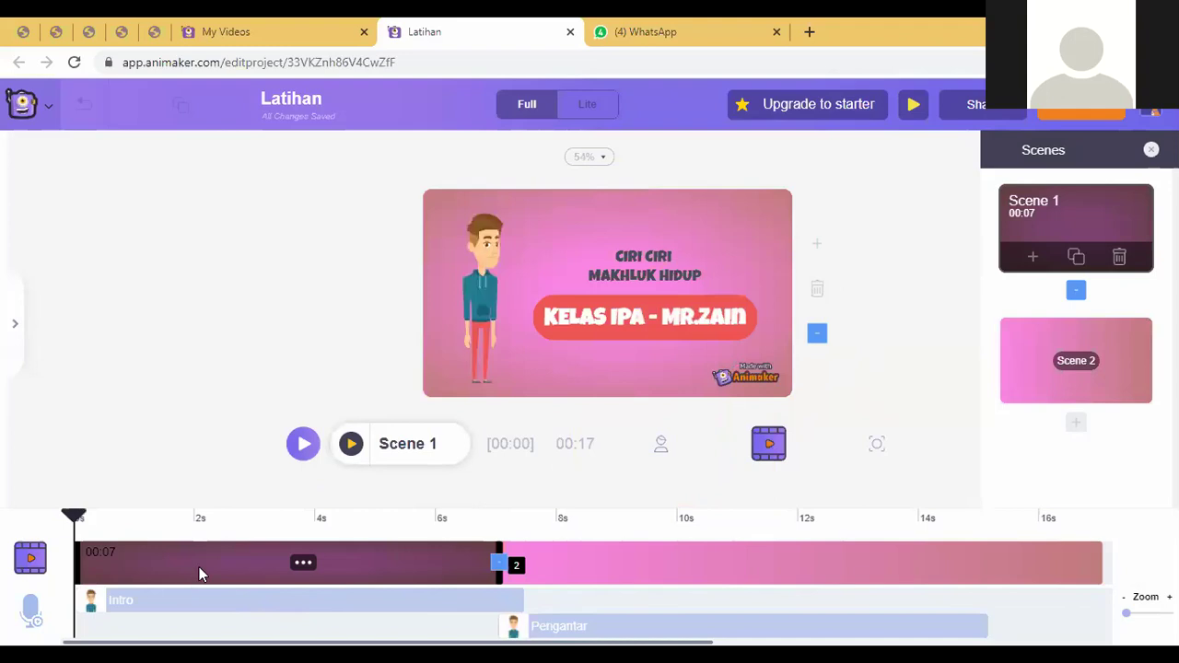
pyautogui.click(587, 566)
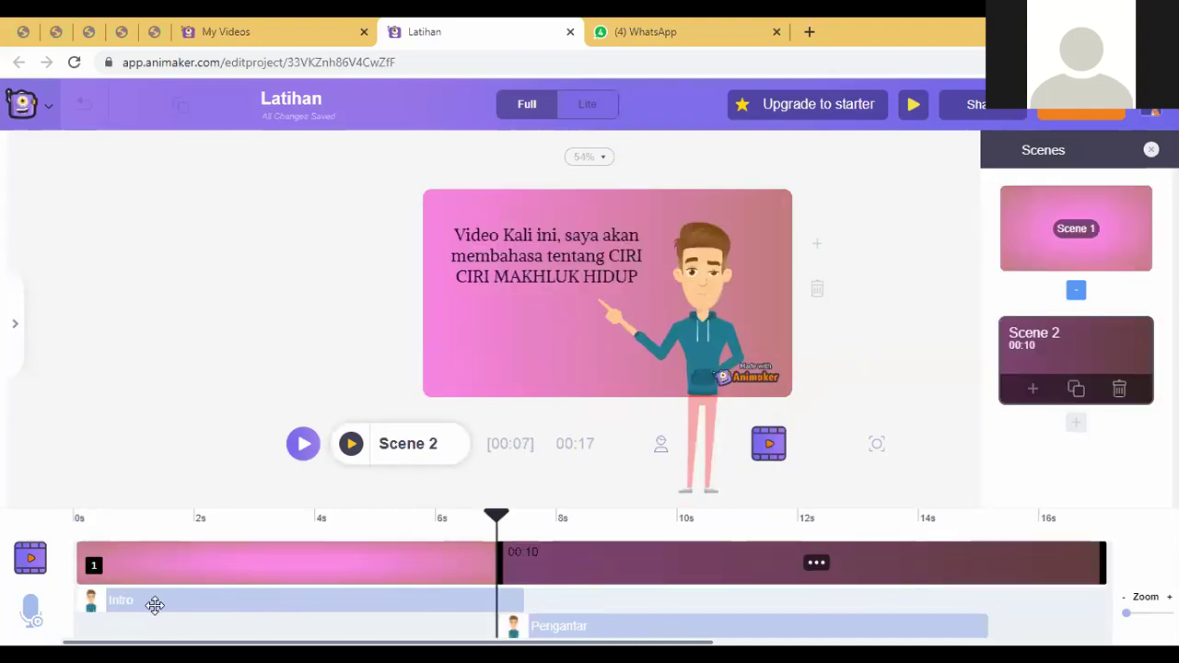
pyautogui.click(439, 604)
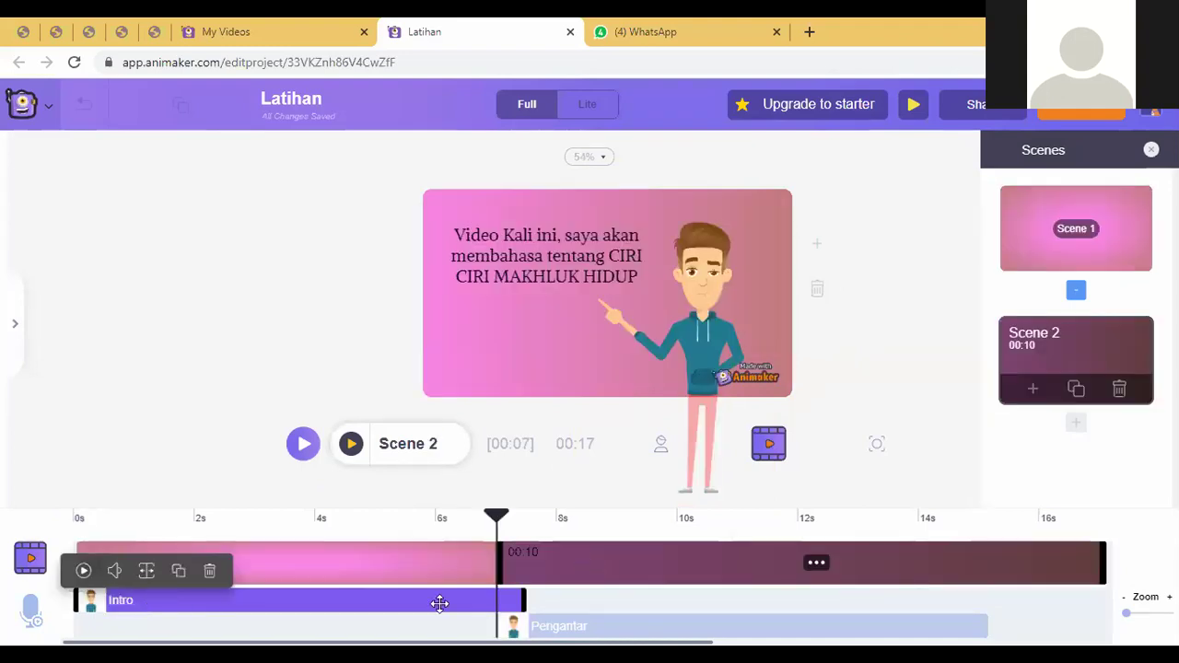
pyautogui.click(598, 630)
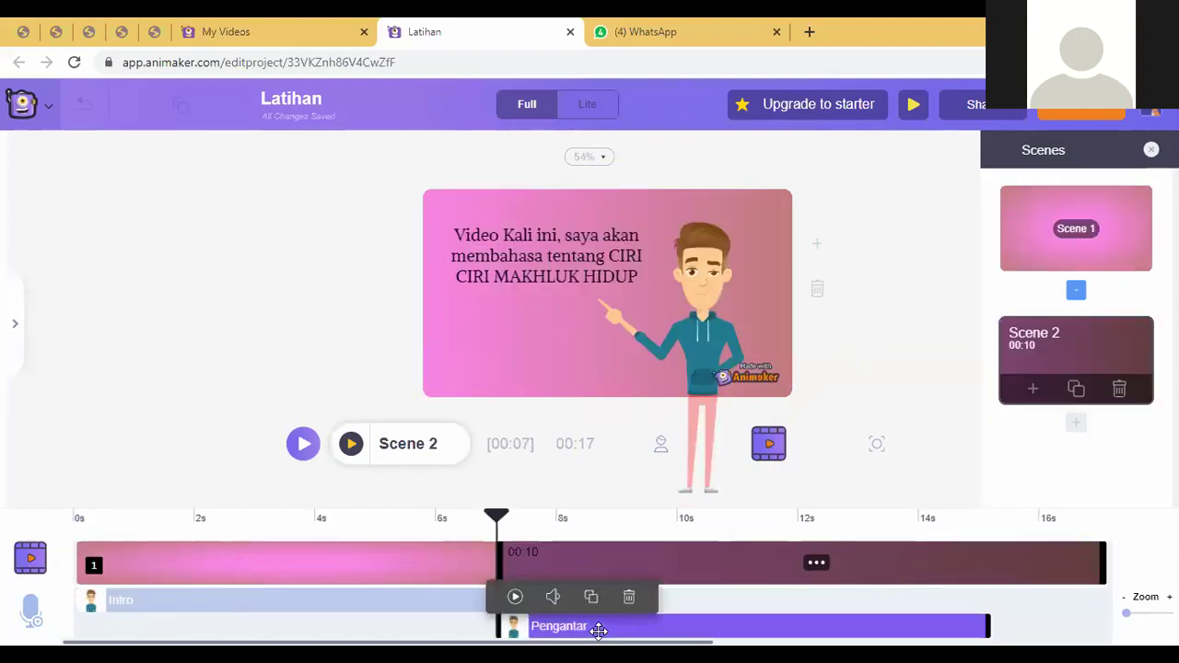
pyautogui.click(293, 599)
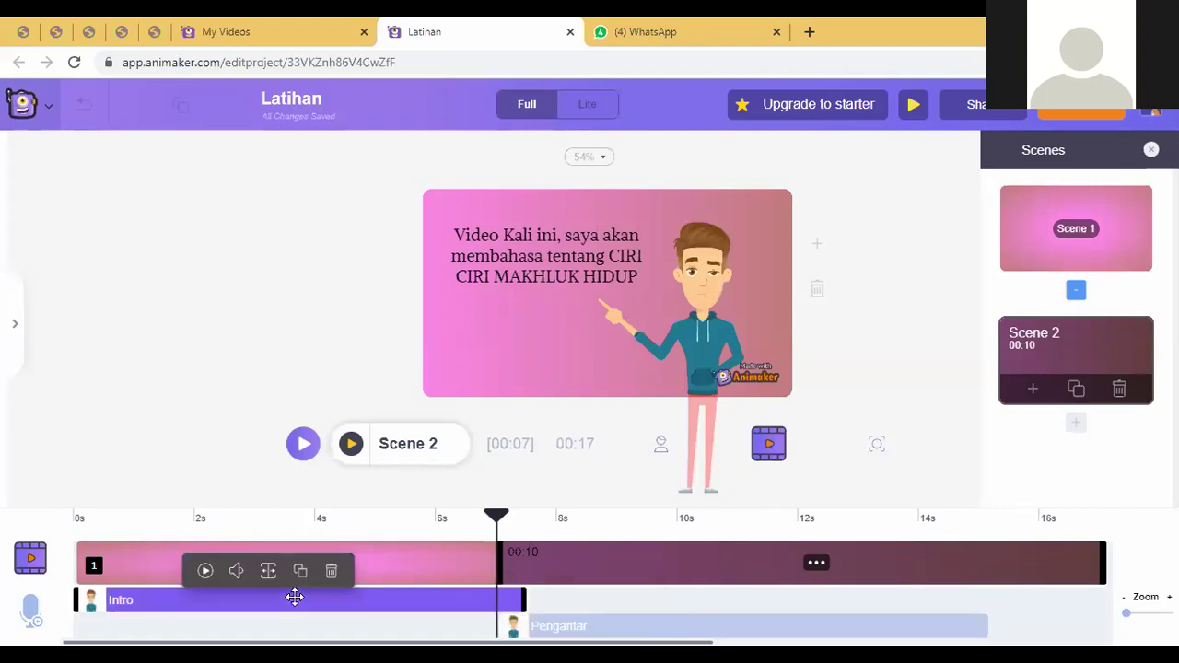
# Compare the Intro and Pengantar voice clips by selecting each on the scene timeline
pyautogui.click(603, 633)
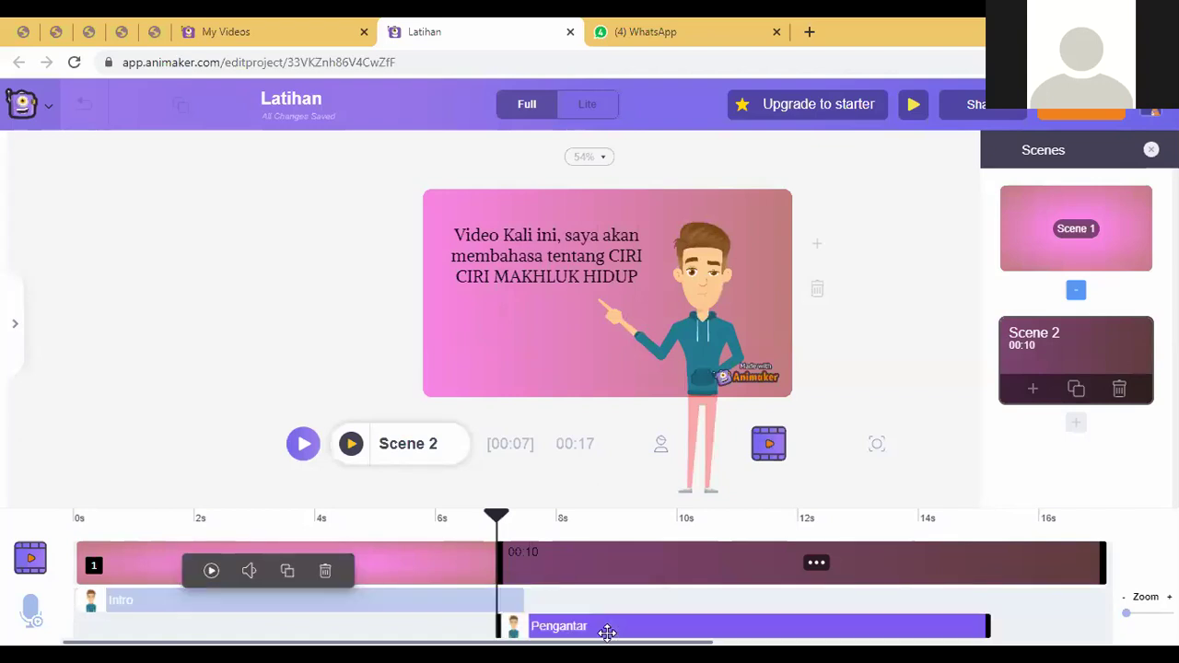
pyautogui.click(289, 594)
pyautogui.click(631, 626)
pyautogui.click(416, 603)
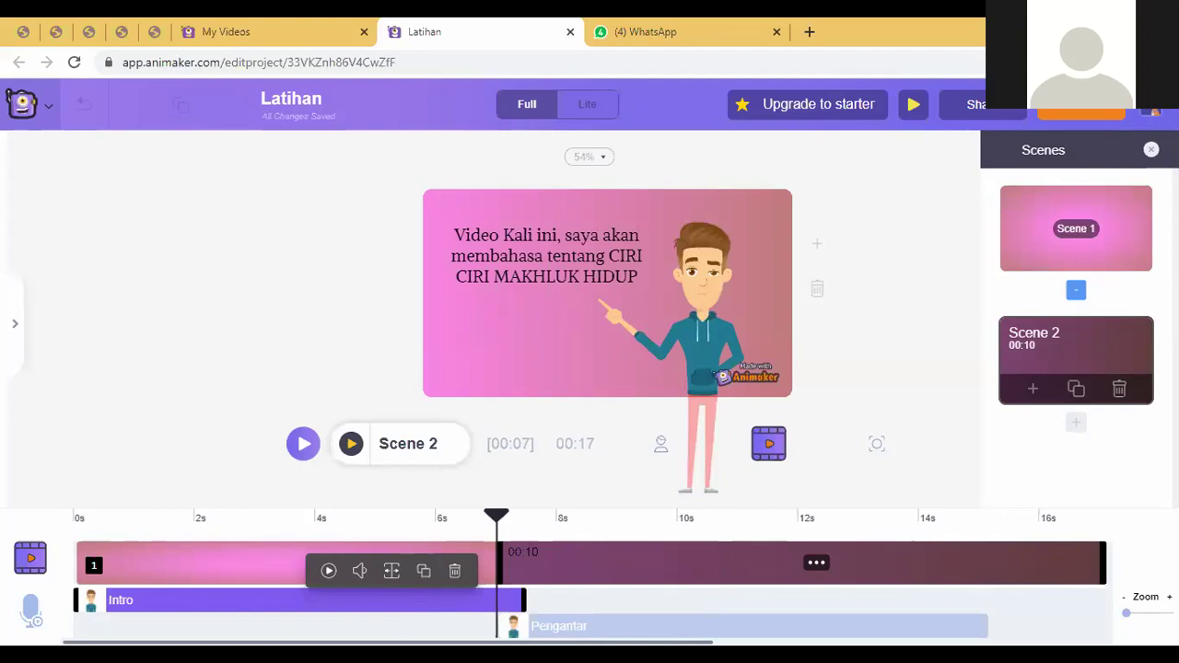
pyautogui.moveTo(194, 599)
pyautogui.mouseDown()
pyautogui.moveTo(476, 601)
pyautogui.moveTo(173, 603)
pyautogui.mouseUp()
pyautogui.moveTo(521, 598)
pyautogui.mouseDown()
pyautogui.moveTo(491, 600)
pyautogui.moveTo(525, 599)
pyautogui.mouseUp()
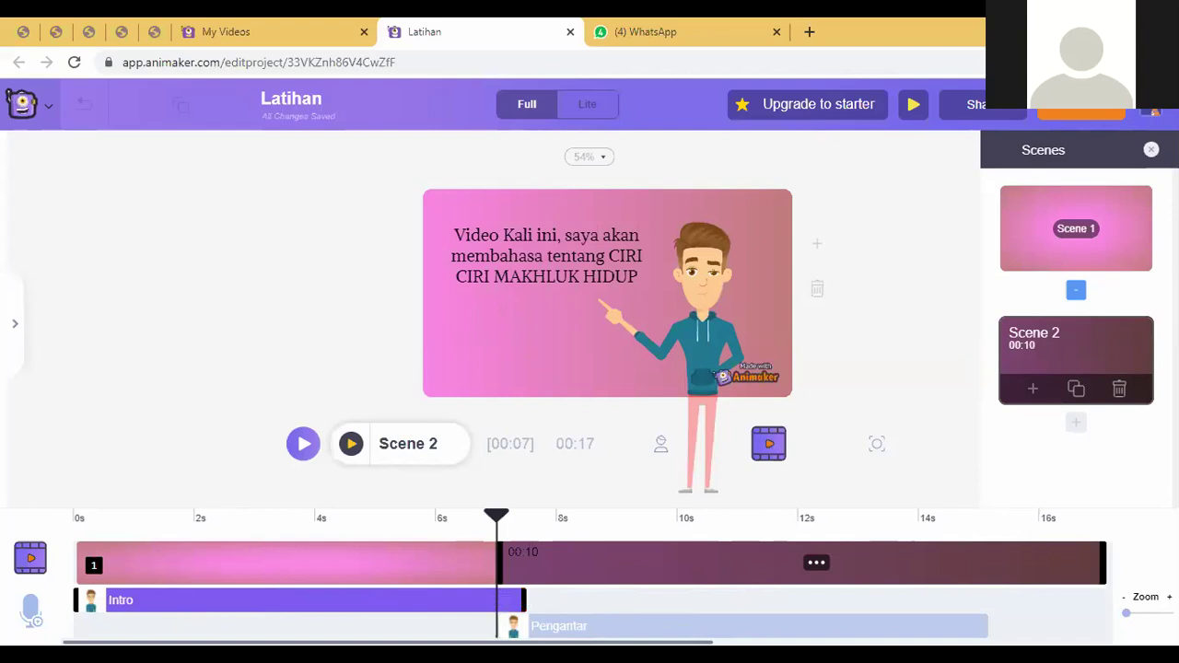
# Try the Pengantar voice clip at the end of the Intro clip and move it back to the start of Scene 2
pyautogui.click(647, 627)
pyautogui.moveTo(651, 625); pyautogui.dragTo(681, 626)
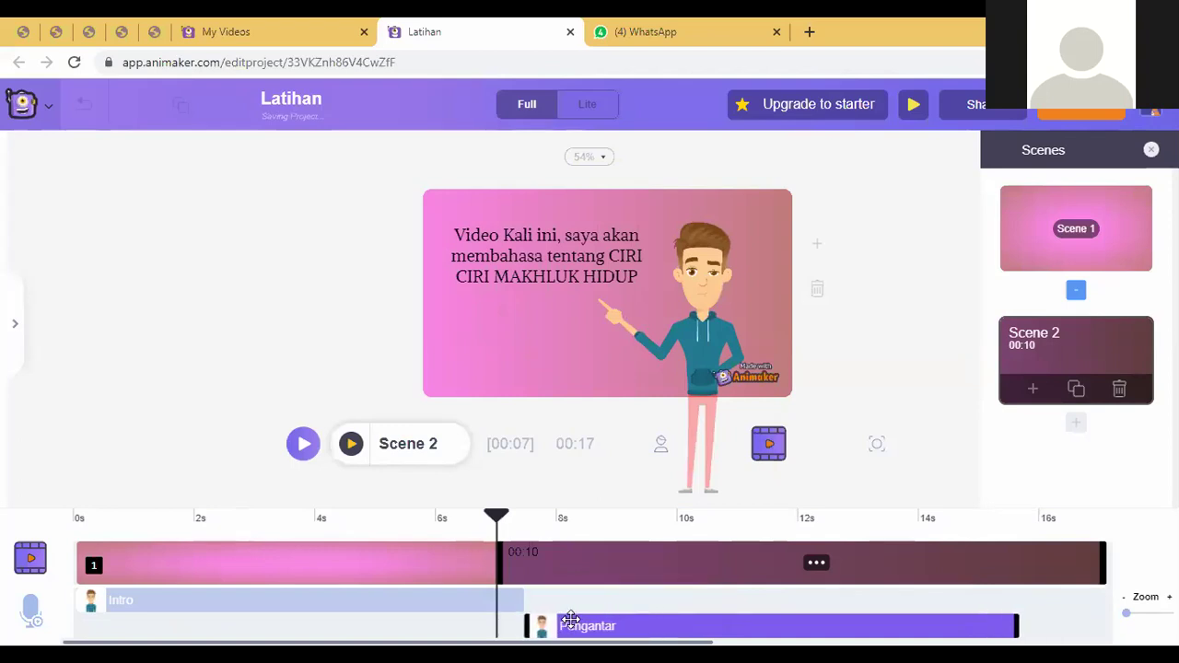
pyautogui.moveTo(571, 629); pyautogui.dragTo(544, 629)
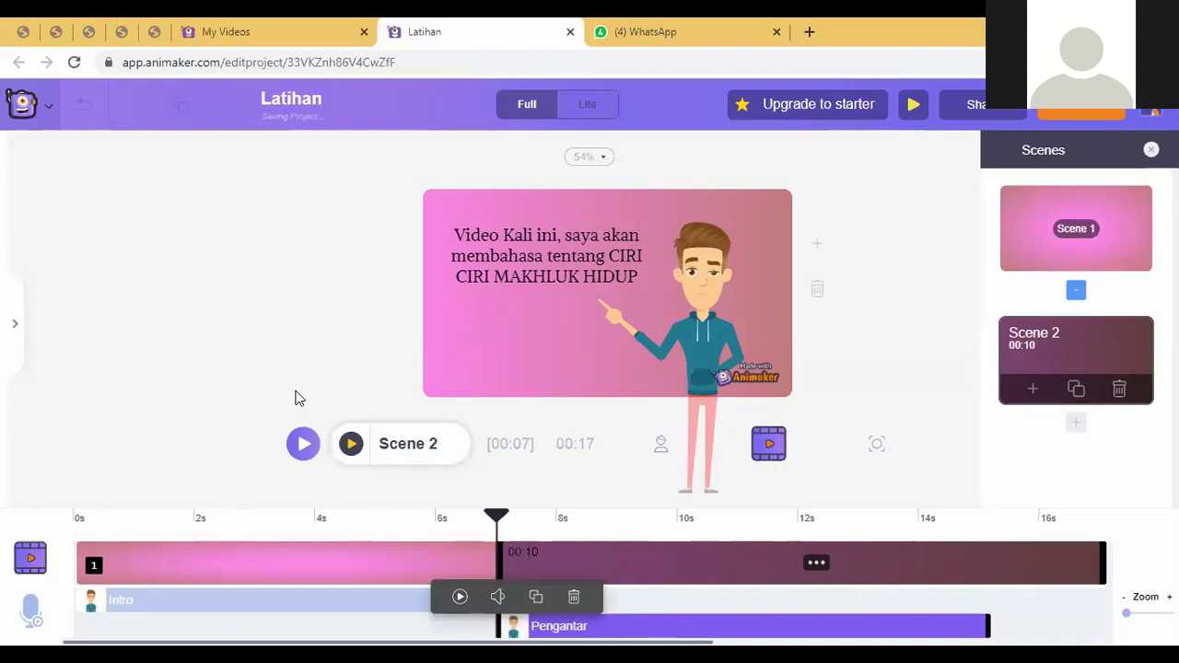
# Examine where the Intro and Pengantar voice clips overlap around the boundary between Scene 1 and Scene 2
pyautogui.click(376, 597)
pyautogui.click(667, 626)
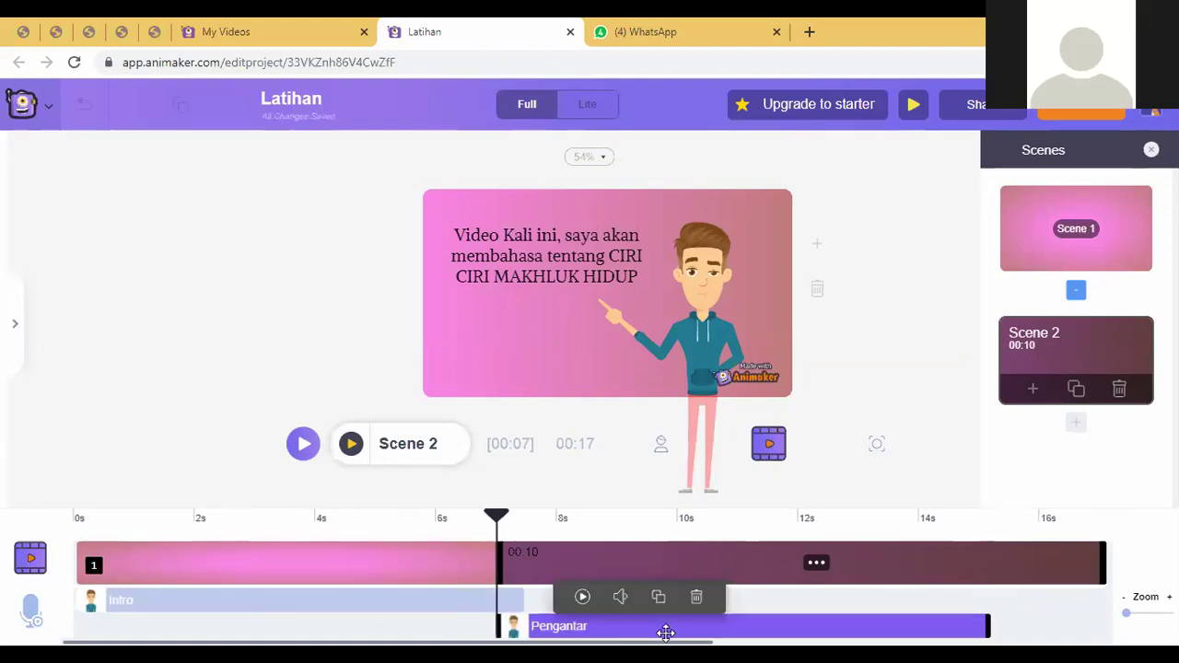
pyautogui.click(305, 593)
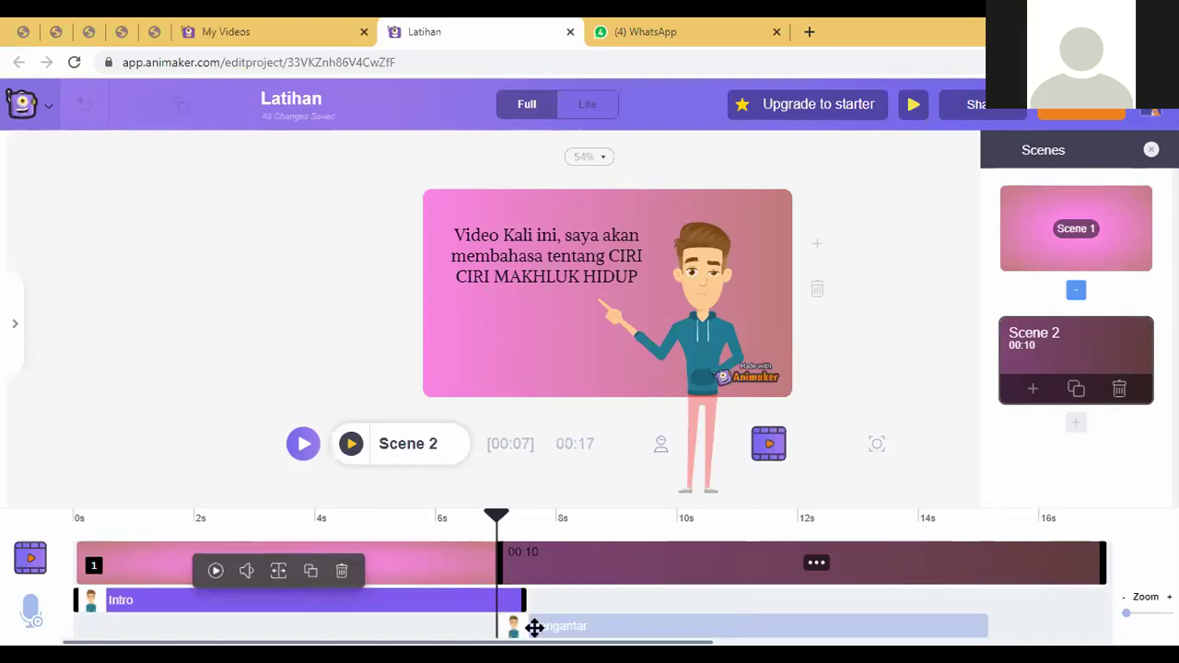
pyautogui.click(368, 599)
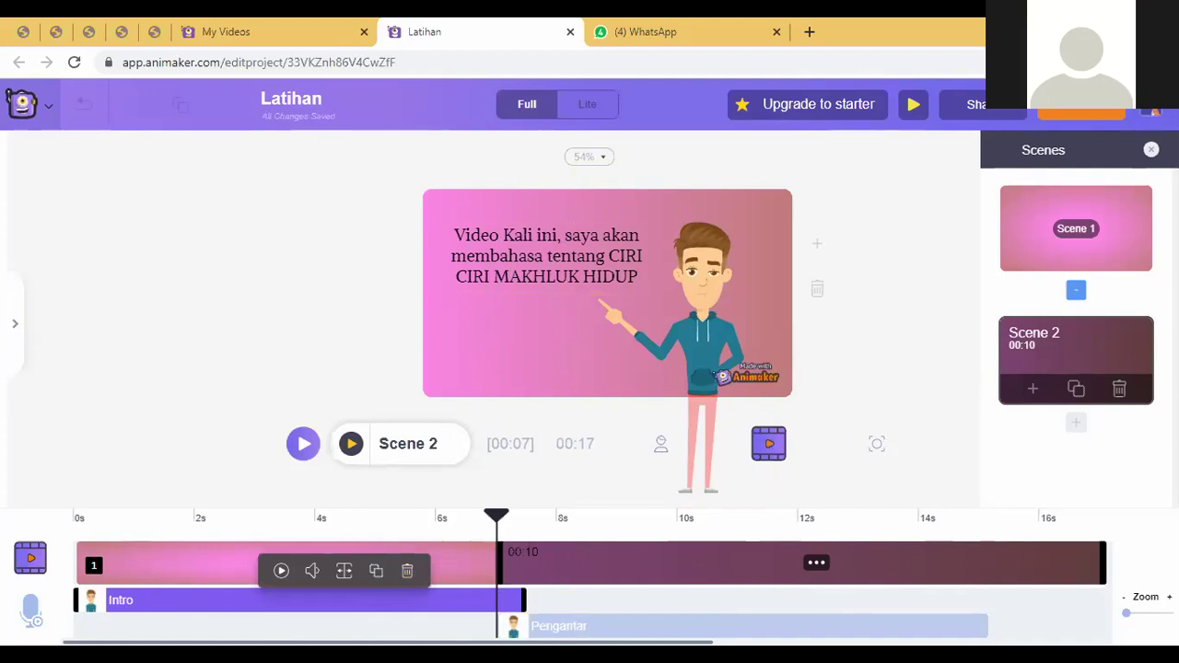
pyautogui.moveTo(564, 633); pyautogui.dragTo(559, 632)
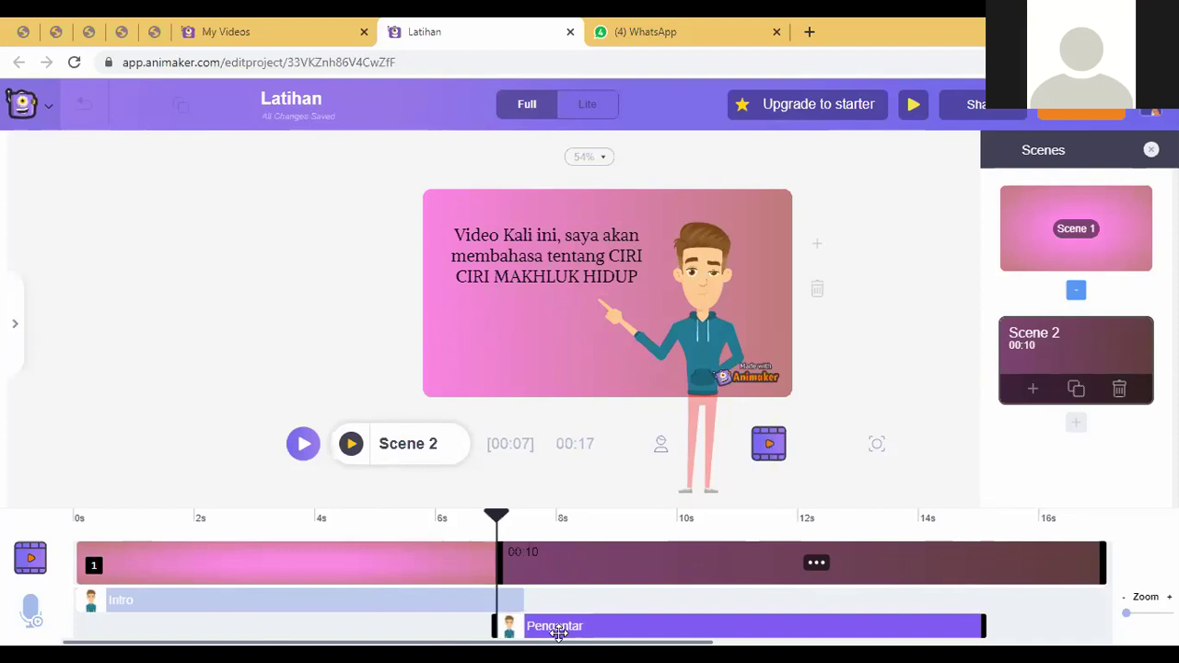
pyautogui.moveTo(559, 633)
pyautogui.mouseDown()
pyautogui.moveTo(619, 623)
pyautogui.moveTo(574, 623)
pyautogui.mouseUp()
pyautogui.click(408, 602)
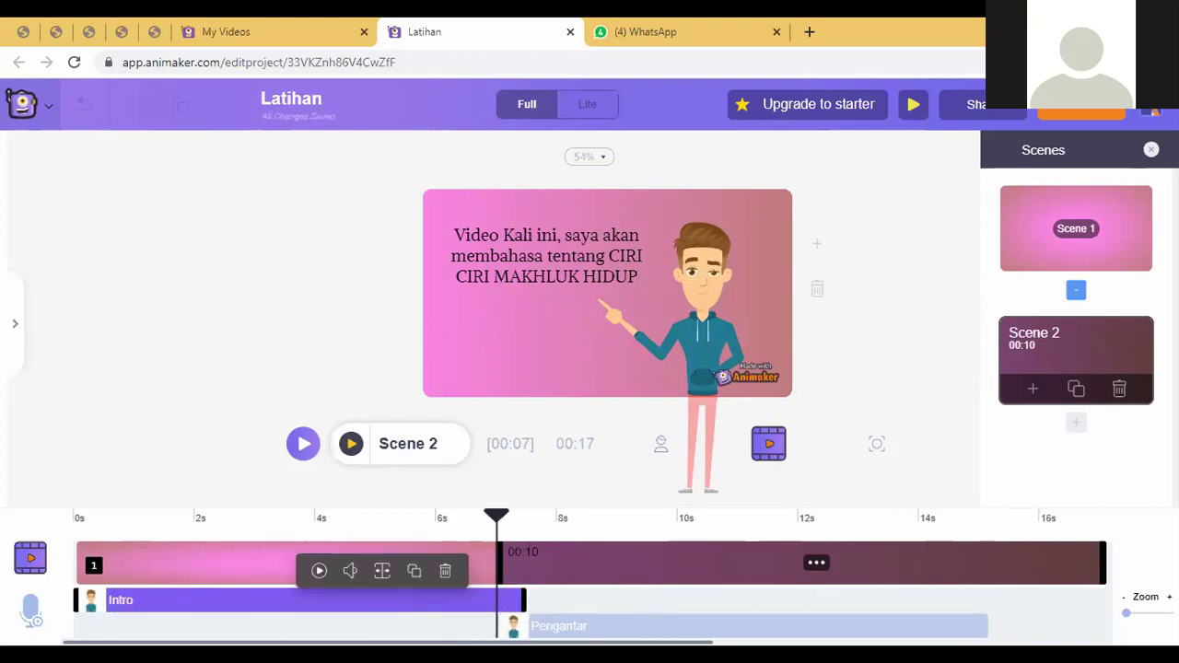
pyautogui.click(319, 572)
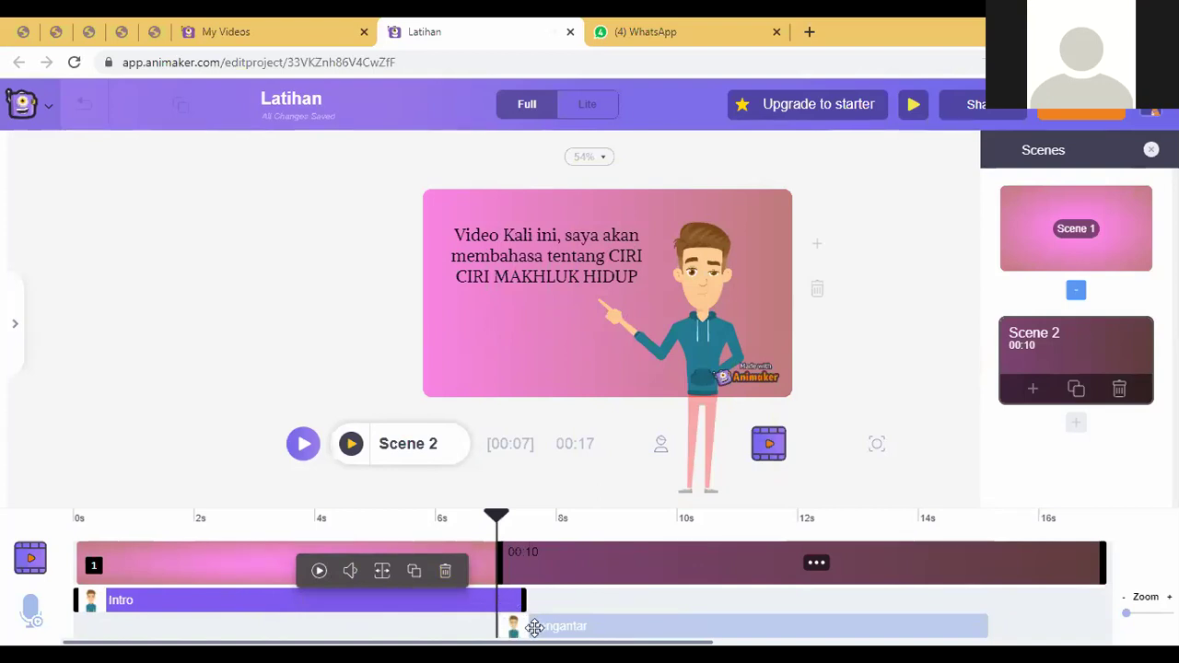
pyautogui.click(541, 626)
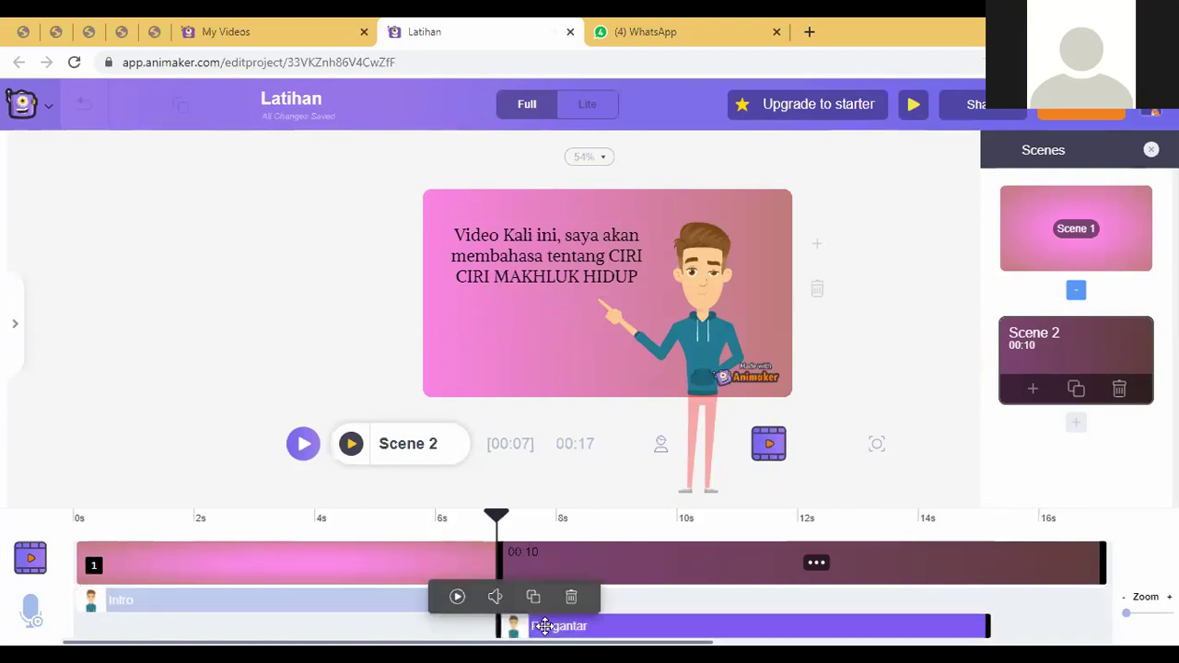
pyautogui.click(188, 604)
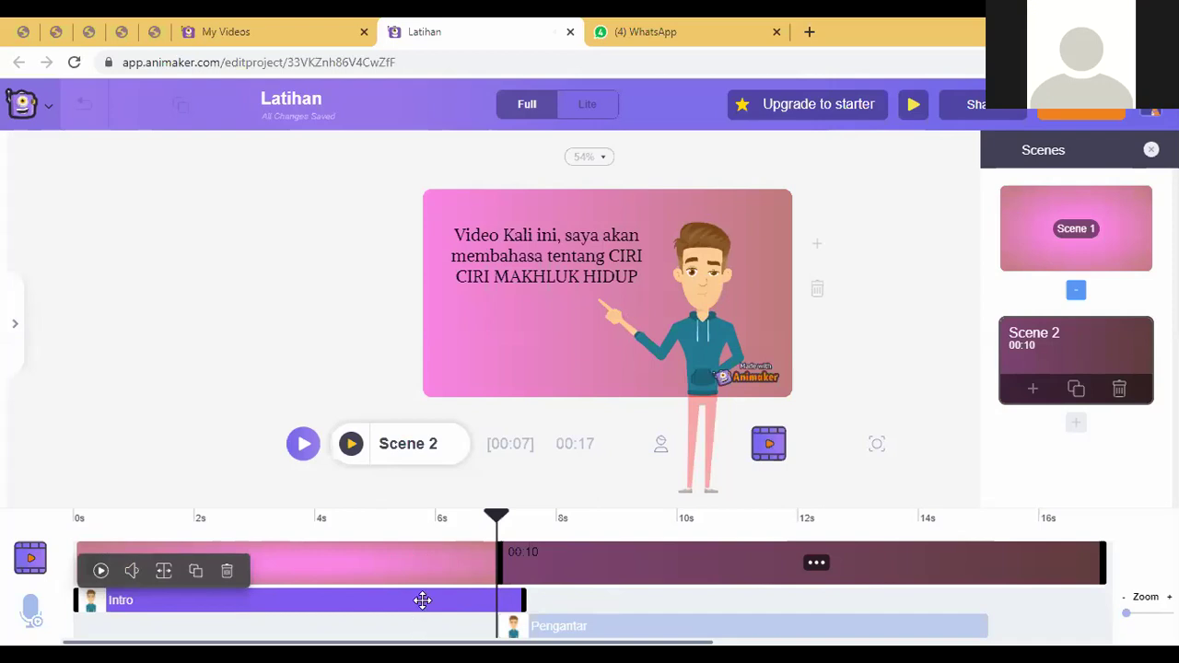
# Open Scene 1 and check its length against the Intro and Pengantar voice clips
pyautogui.click(412, 559)
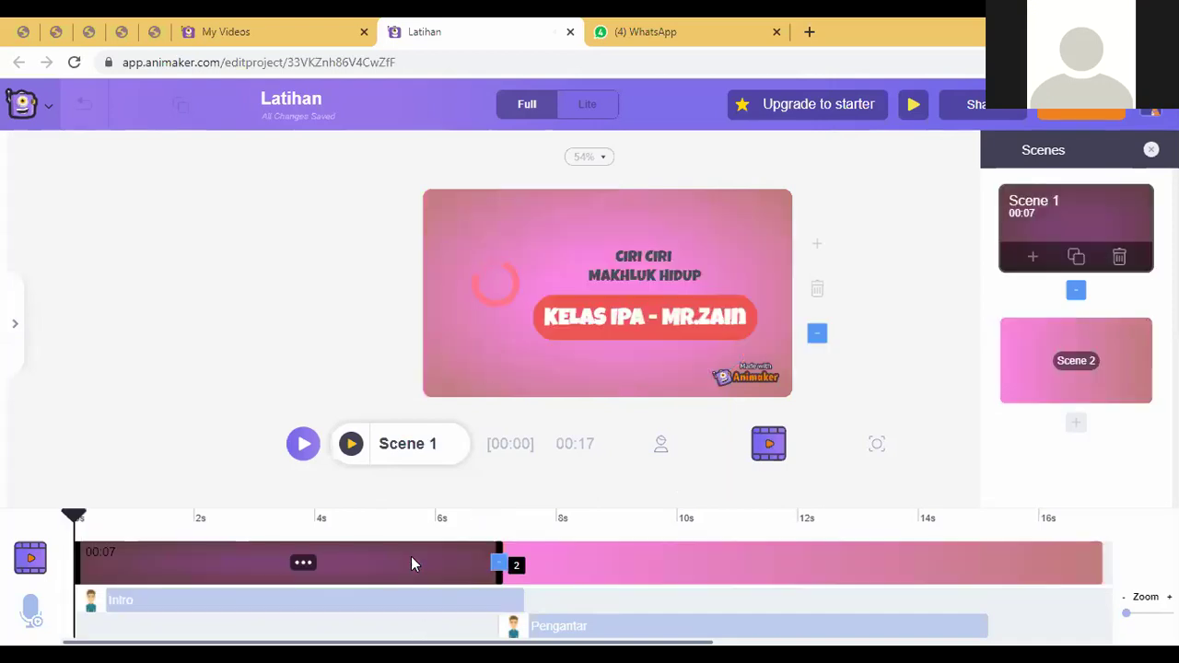
pyautogui.click(412, 608)
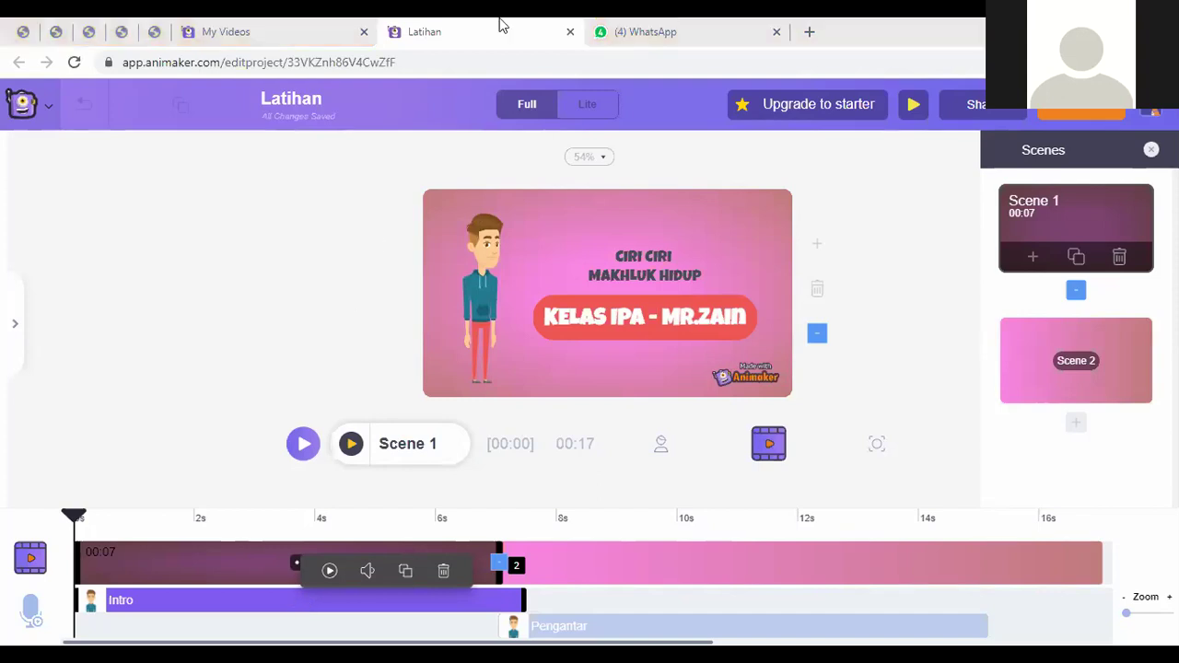
pyautogui.click(664, 450)
pyautogui.click(771, 474)
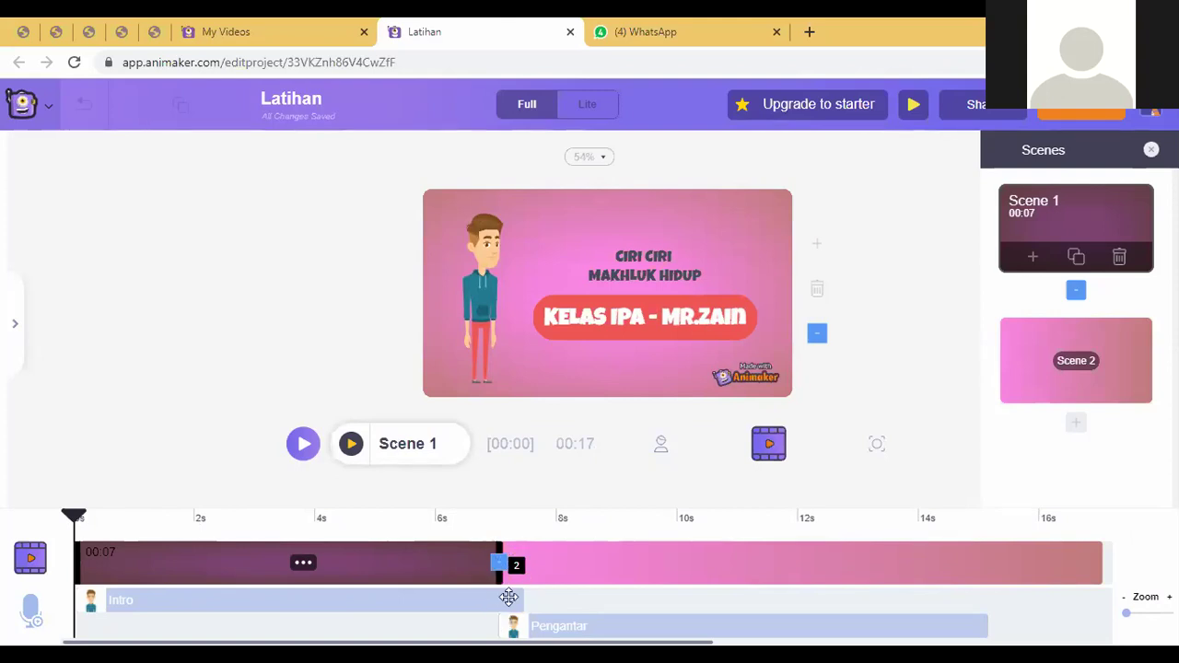
pyautogui.click(553, 626)
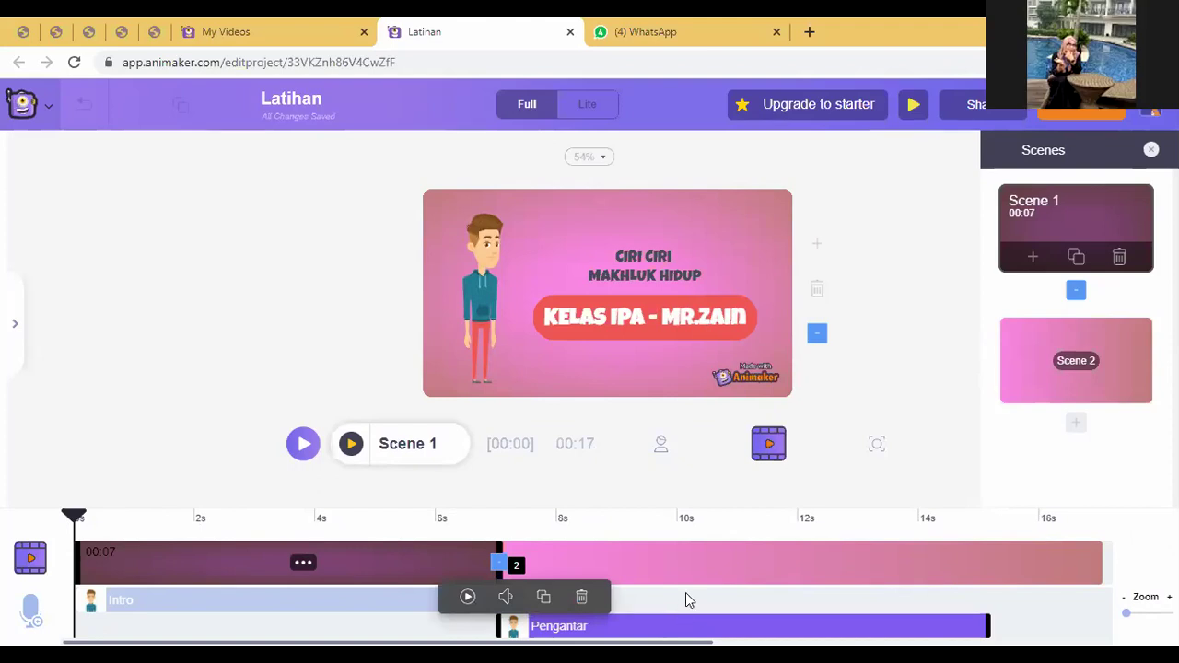
pyautogui.click(169, 375)
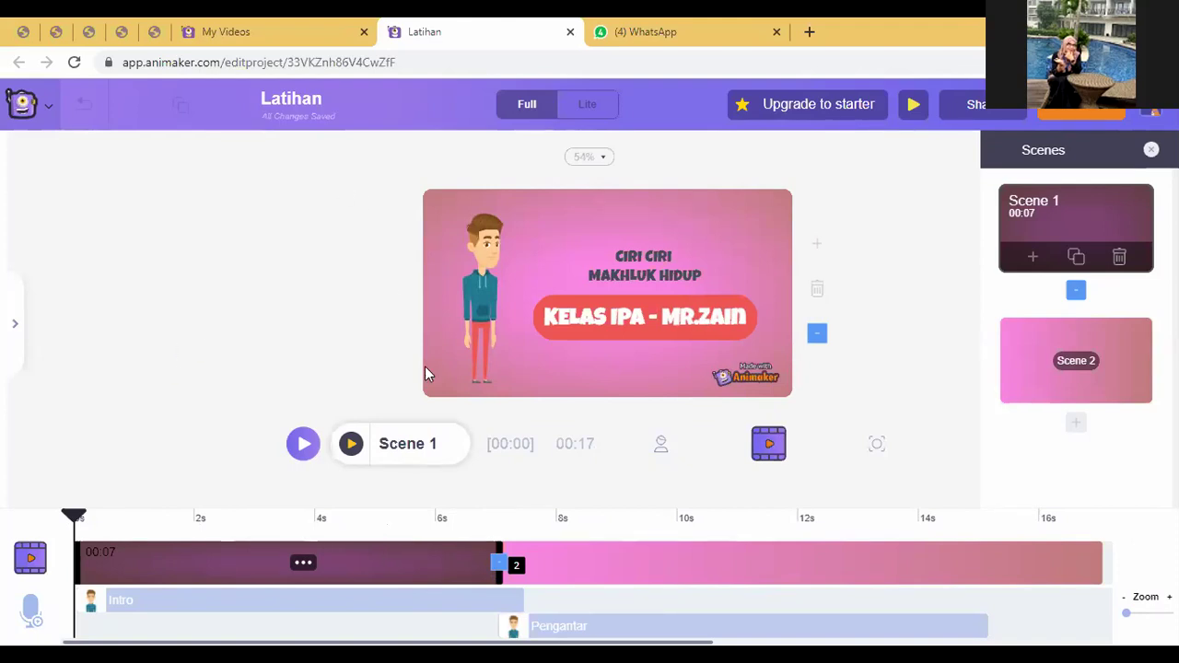
# Show the item timeline and view it for Scene 2 and Scene 1
pyautogui.click(662, 453)
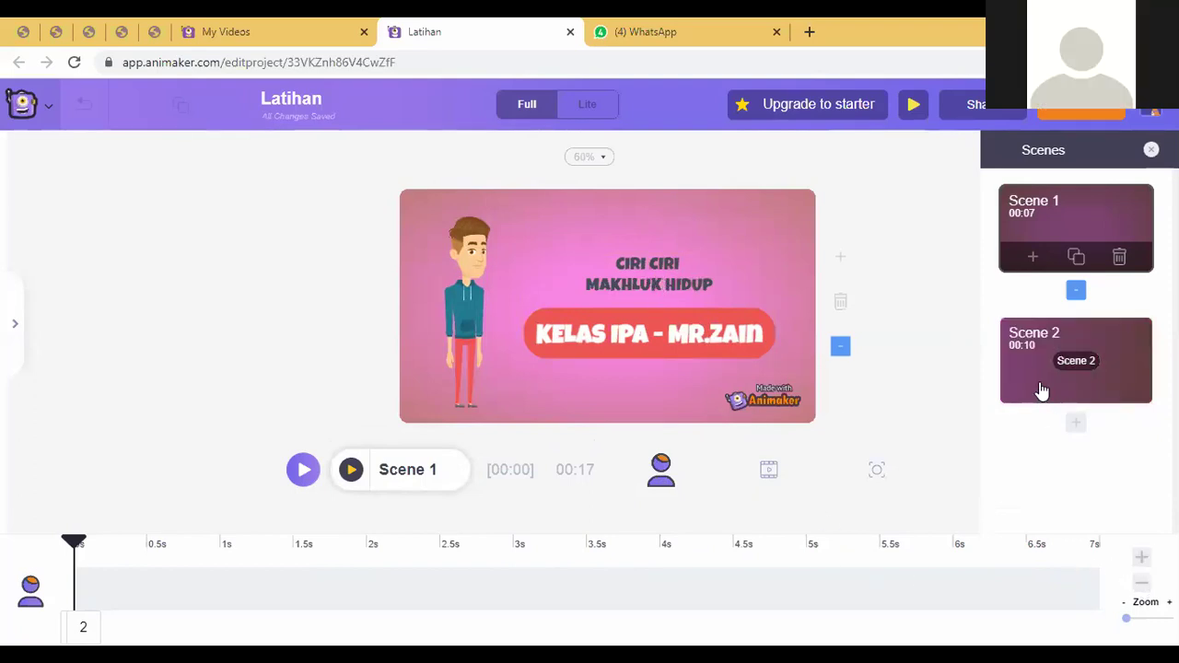
pyautogui.click(1105, 376)
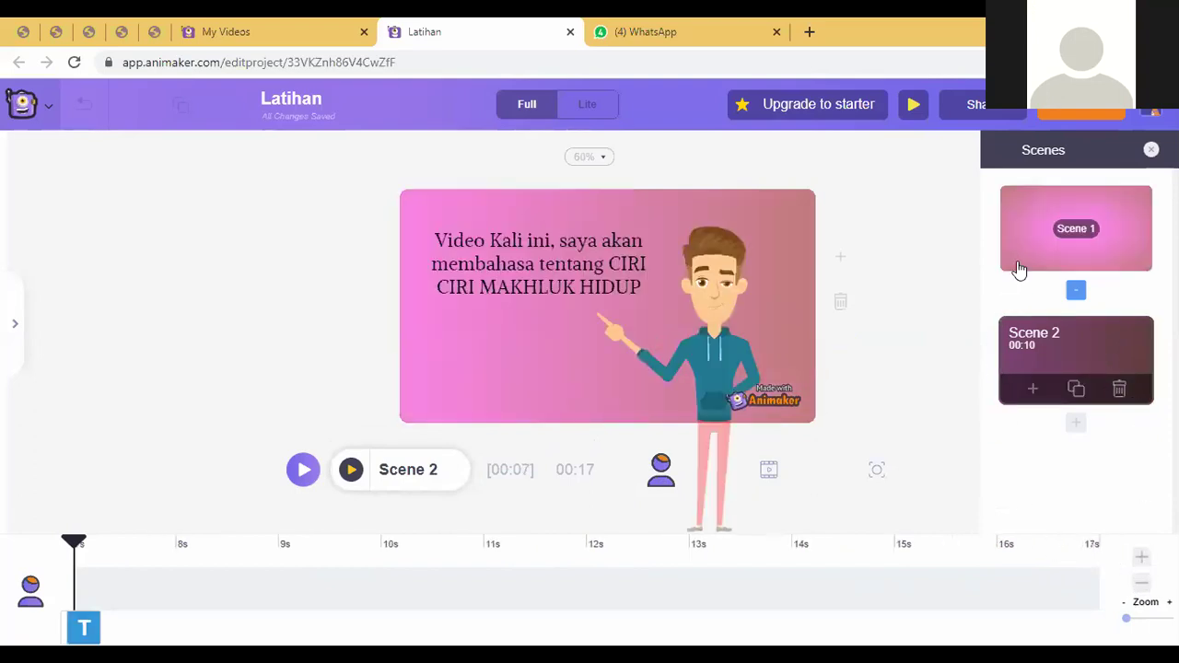
pyautogui.click(1086, 231)
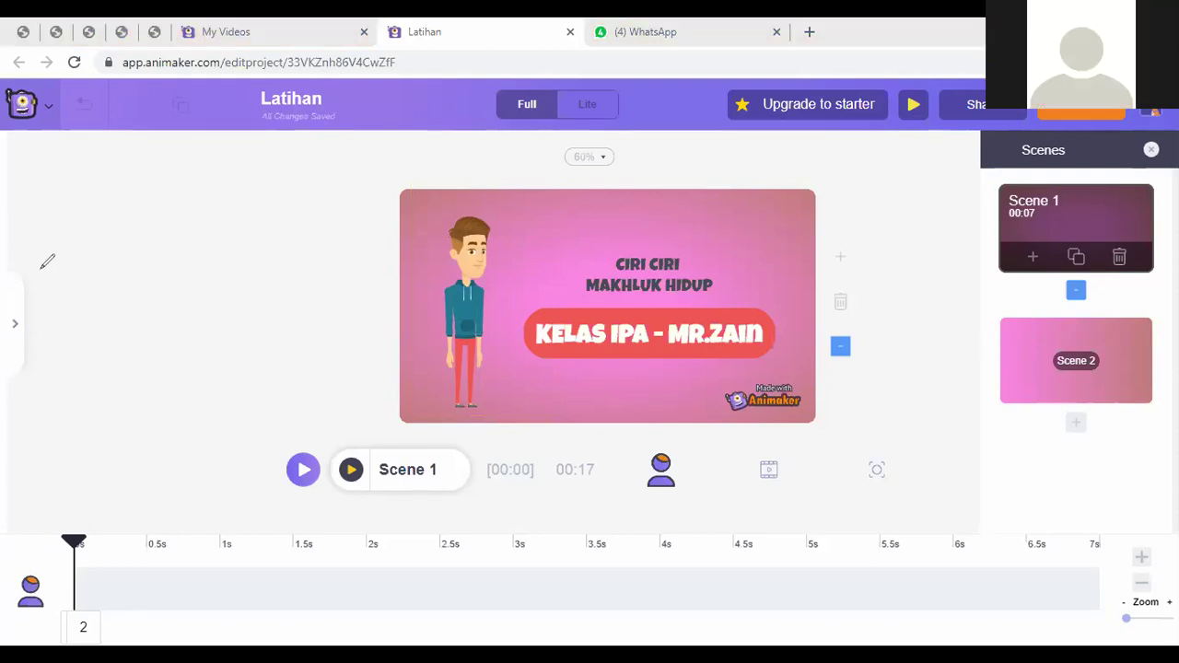
# Annotate the screen with a box labelled 1, an audio wave marked 6s, and "5s + 1s", circling the 6s wave
pyautogui.moveTo(47, 239)
pyautogui.mouseDown()
pyautogui.moveTo(88, 239)
pyautogui.moveTo(80, 265)
pyautogui.moveTo(54, 268)
pyautogui.moveTo(49, 237)
pyautogui.moveTo(62, 245)
pyautogui.moveTo(65, 307)
pyautogui.moveTo(82, 268)
pyautogui.moveTo(105, 303)
pyautogui.mouseUp()
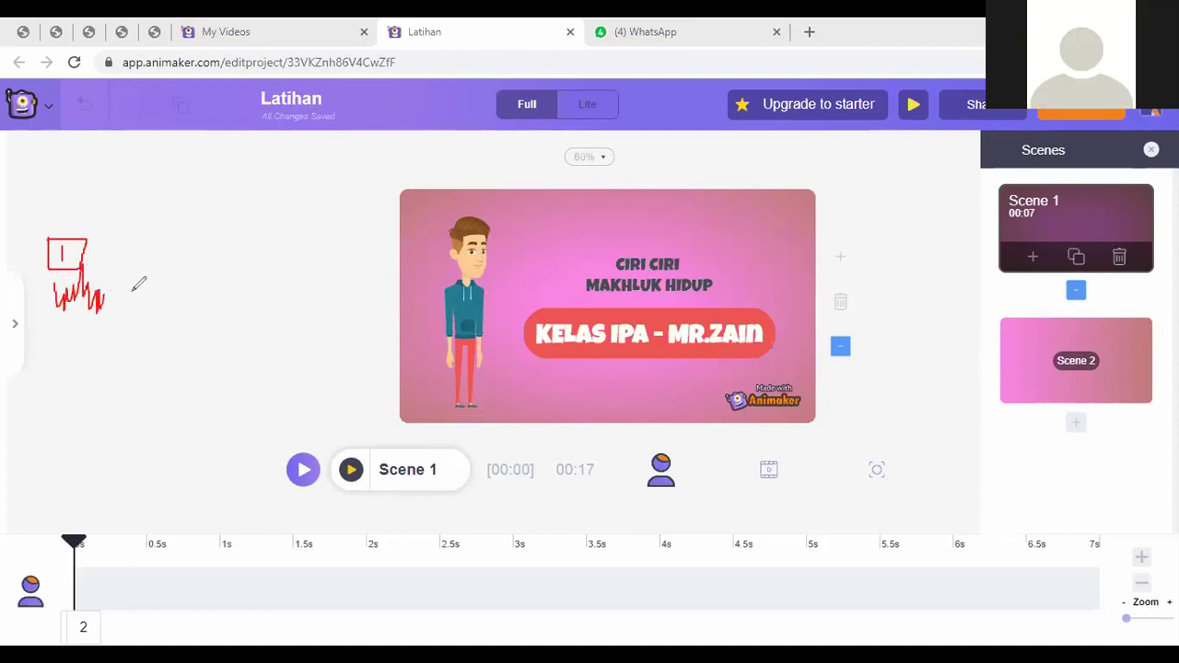
pyautogui.moveTo(145, 285); pyautogui.dragTo(153, 313)
pyautogui.moveTo(125, 237)
pyautogui.mouseDown()
pyautogui.moveTo(133, 277)
pyautogui.moveTo(139, 236)
pyautogui.moveTo(149, 269)
pyautogui.moveTo(158, 246)
pyautogui.moveTo(93, 251)
pyautogui.moveTo(102, 260)
pyautogui.mouseUp()
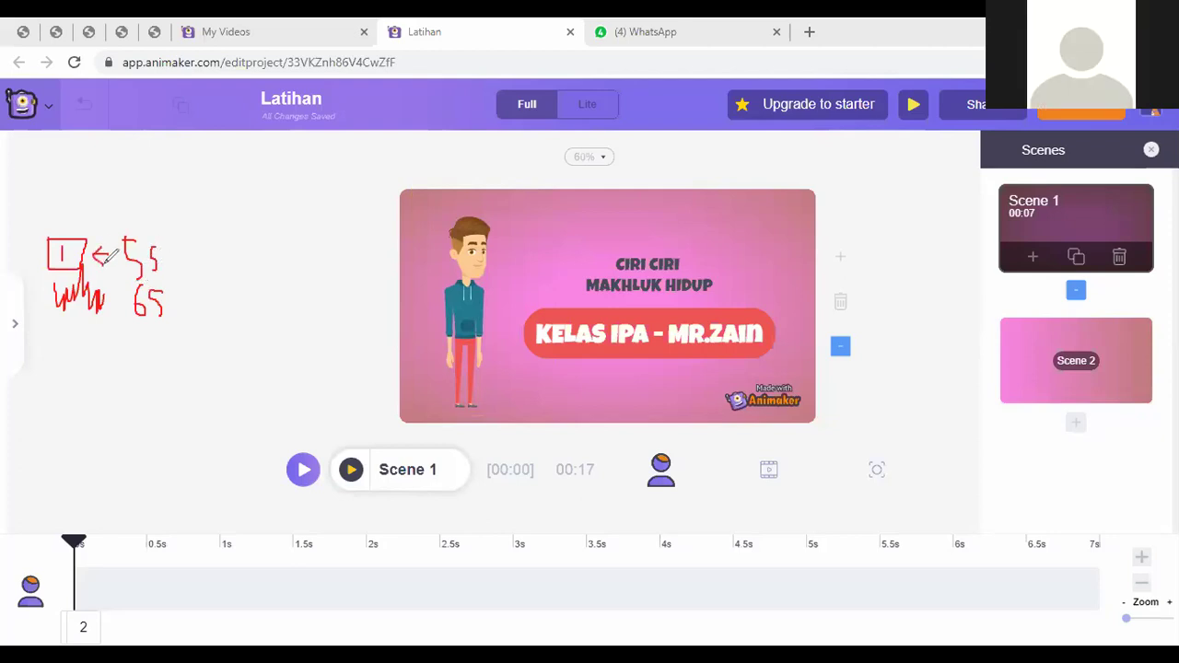
pyautogui.moveTo(193, 256)
pyautogui.mouseDown()
pyautogui.moveTo(213, 257)
pyautogui.moveTo(202, 268)
pyautogui.moveTo(262, 266)
pyautogui.moveTo(254, 262)
pyautogui.mouseUp()
pyautogui.moveTo(55, 337)
pyautogui.mouseDown()
pyautogui.moveTo(145, 337)
pyautogui.moveTo(191, 319)
pyautogui.moveTo(186, 282)
pyautogui.moveTo(97, 264)
pyautogui.moveTo(60, 274)
pyautogui.moveTo(62, 316)
pyautogui.moveTo(87, 330)
pyautogui.mouseUp()
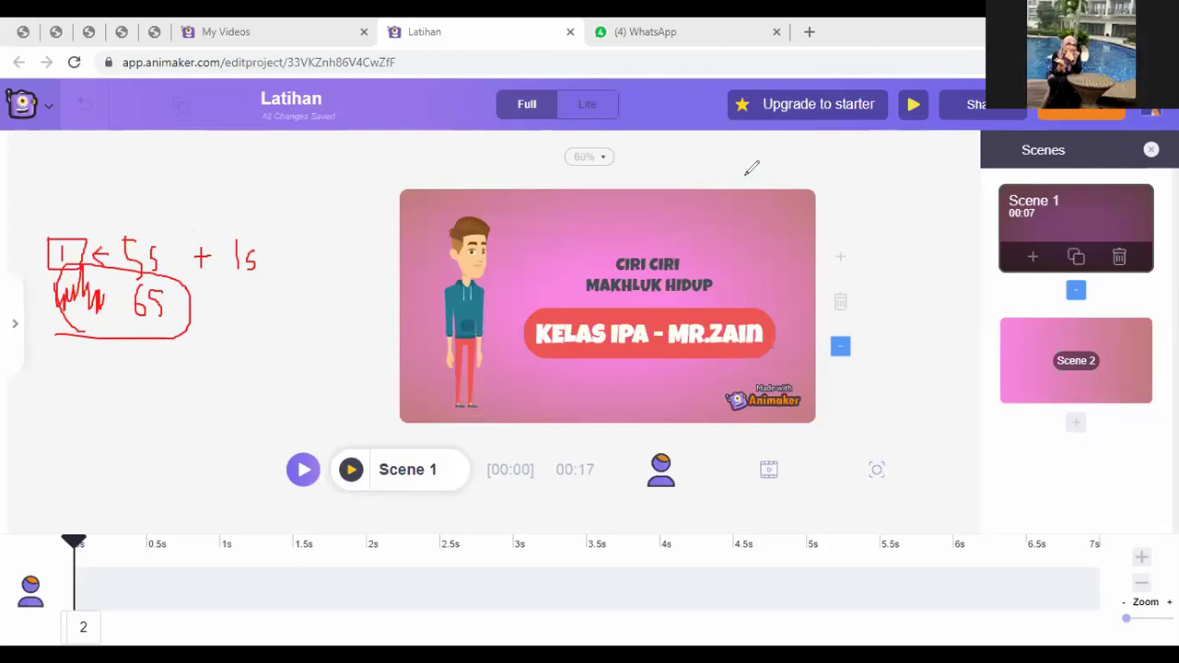
# Sketch adjoining boxes 1 and 2 with overlapping audio waves, mark the overlap and scene boundary, and clear all annotations
pyautogui.moveTo(57, 373)
pyautogui.mouseDown()
pyautogui.moveTo(55, 406)
pyautogui.moveTo(58, 377)
pyautogui.moveTo(138, 367)
pyautogui.moveTo(135, 389)
pyautogui.moveTo(56, 400)
pyautogui.moveTo(95, 378)
pyautogui.moveTo(134, 393)
pyautogui.moveTo(135, 370)
pyautogui.moveTo(228, 370)
pyautogui.moveTo(226, 386)
pyautogui.moveTo(136, 393)
pyautogui.moveTo(184, 393)
pyautogui.mouseUp()
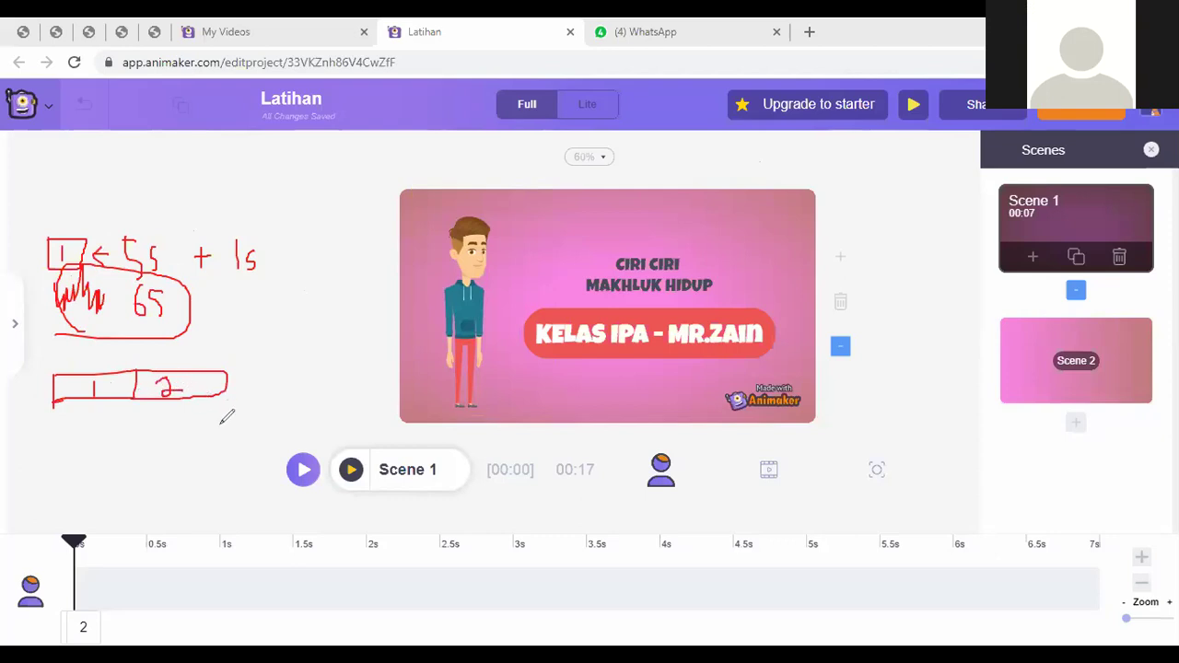
pyautogui.moveTo(221, 433); pyautogui.dragTo(106, 452)
pyautogui.moveTo(55, 413)
pyautogui.mouseDown()
pyautogui.moveTo(135, 417)
pyautogui.moveTo(102, 398)
pyautogui.moveTo(132, 403)
pyautogui.moveTo(133, 466)
pyautogui.moveTo(100, 464)
pyautogui.moveTo(104, 398)
pyautogui.mouseUp()
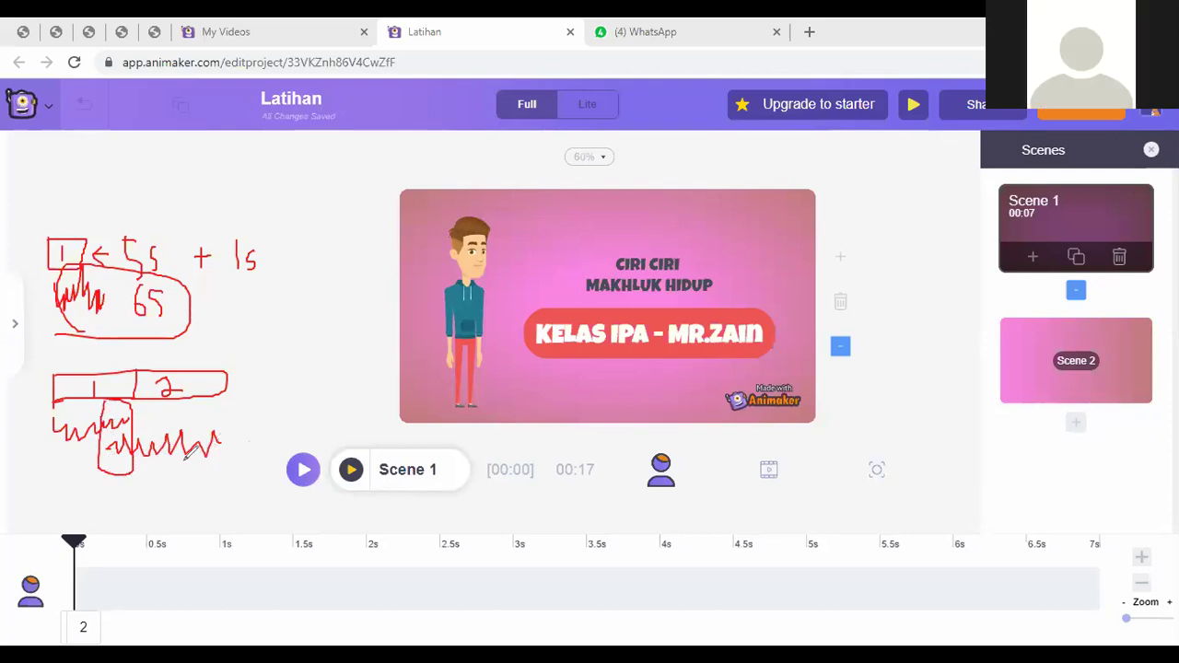
pyautogui.moveTo(194, 500)
pyautogui.mouseDown()
pyautogui.moveTo(187, 466)
pyautogui.moveTo(197, 473)
pyautogui.mouseUp()
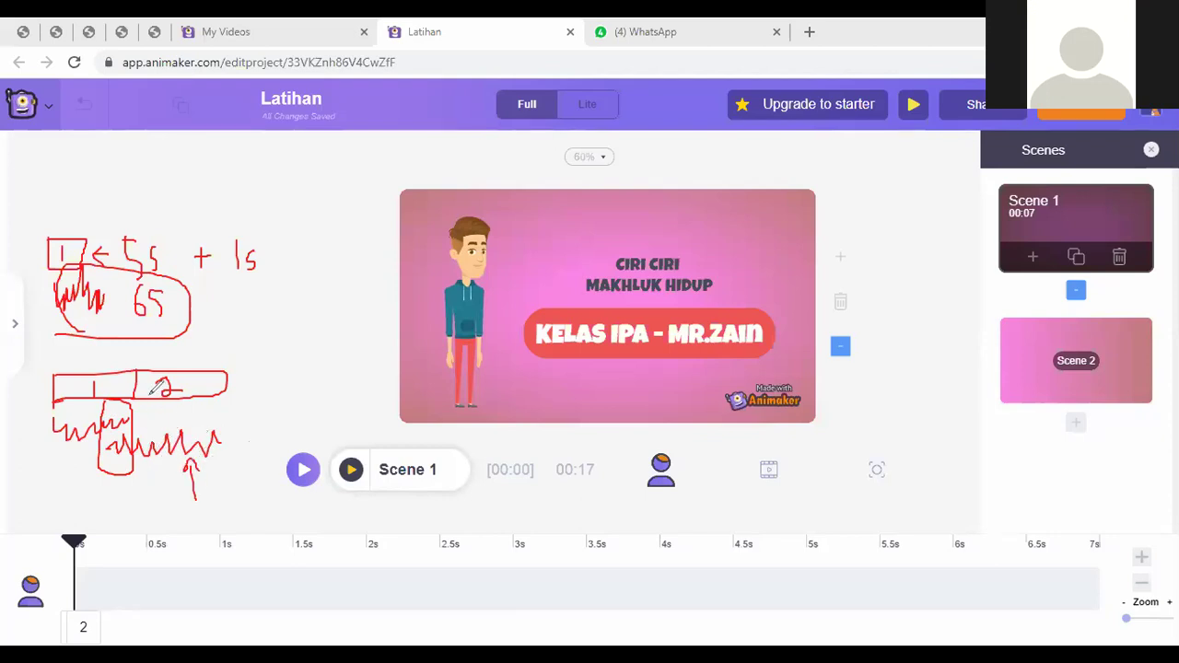
pyautogui.moveTo(138, 343); pyautogui.dragTo(147, 517)
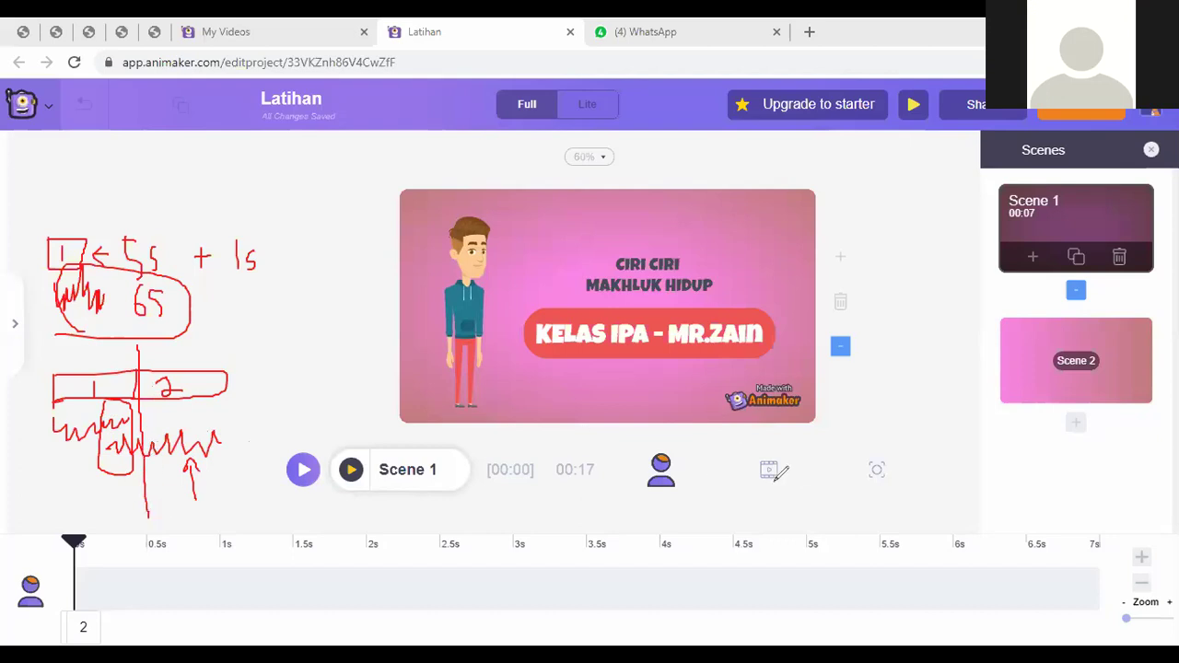
pyautogui.click(987, 166)
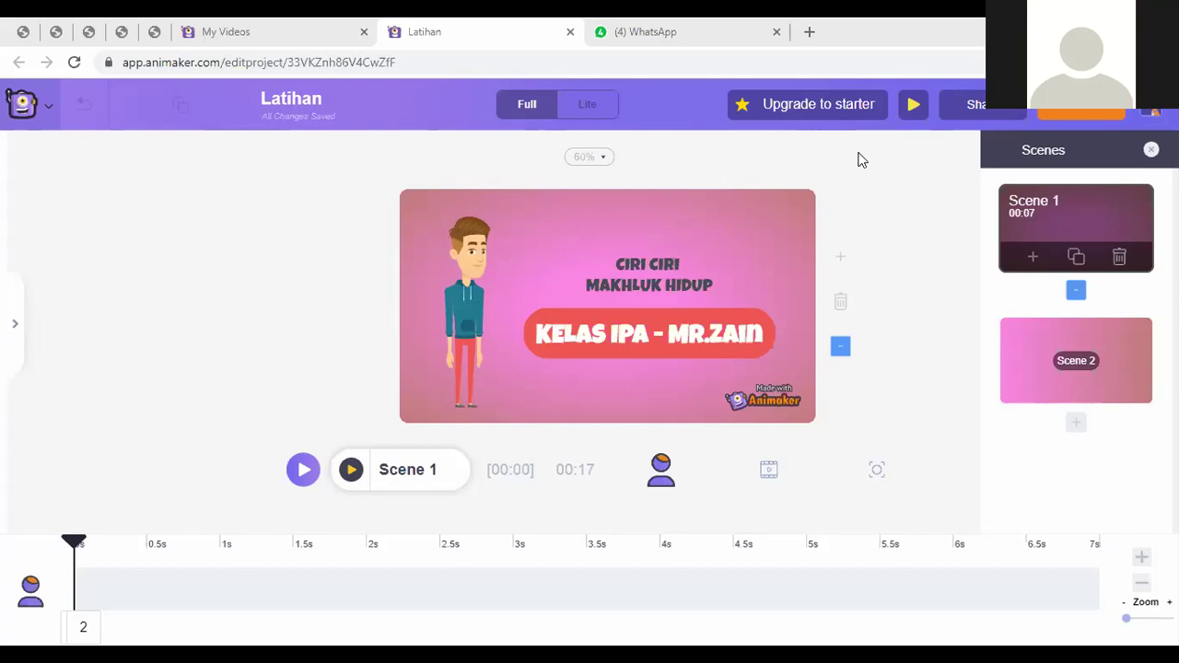
# Return to the scene timeline and preview Scene 1 and Scene 2 with their voice clips
pyautogui.click(768, 472)
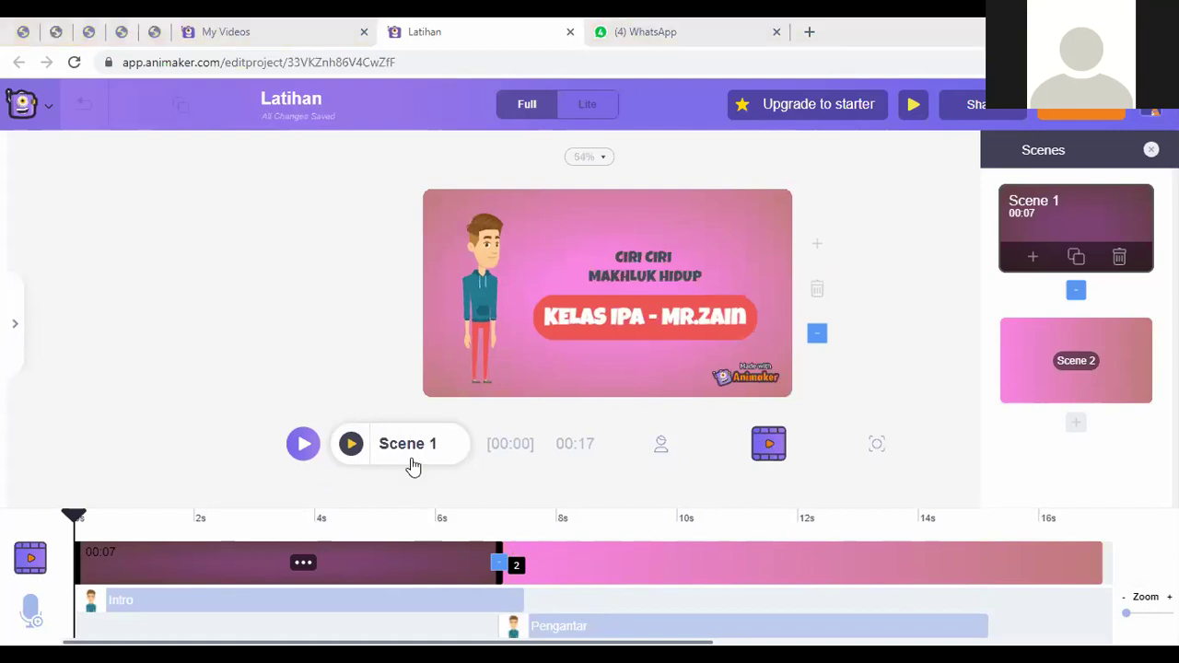
pyautogui.click(351, 445)
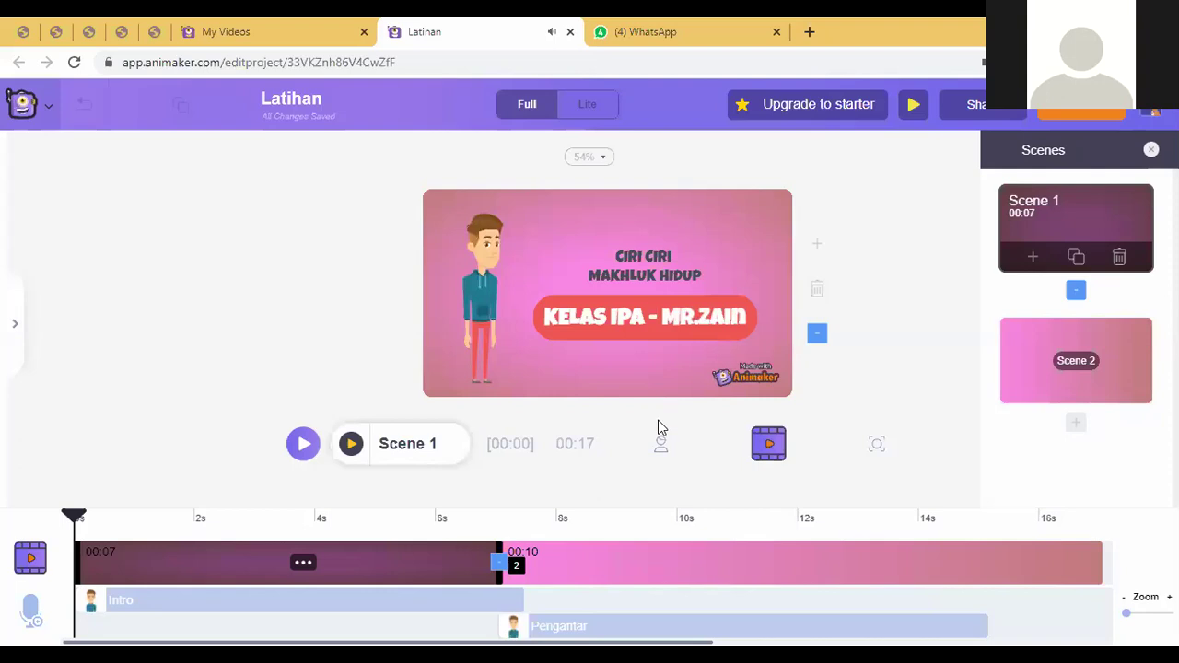
pyautogui.click(1010, 362)
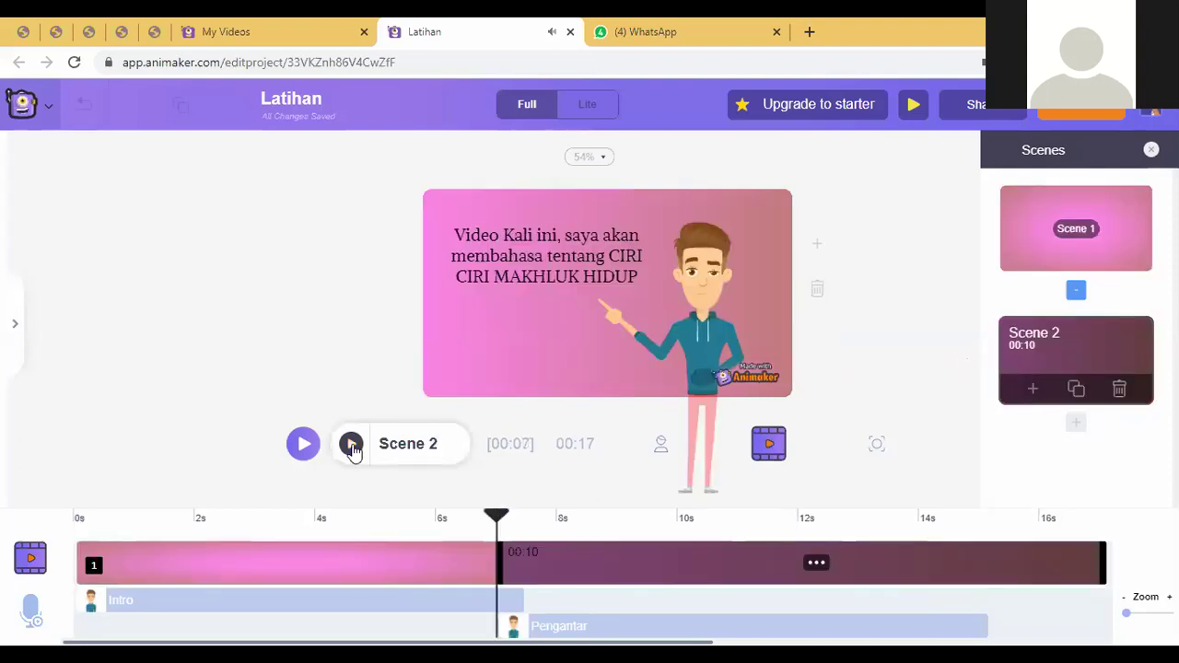
pyautogui.click(351, 445)
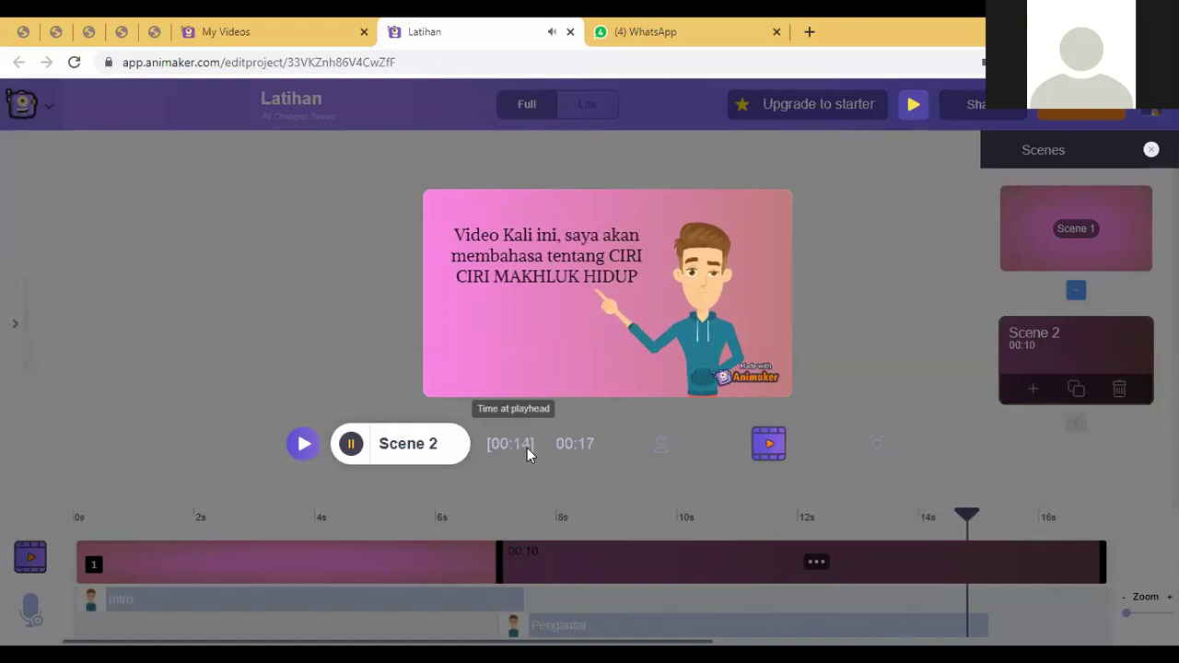
pyautogui.click(351, 445)
pyautogui.click(350, 445)
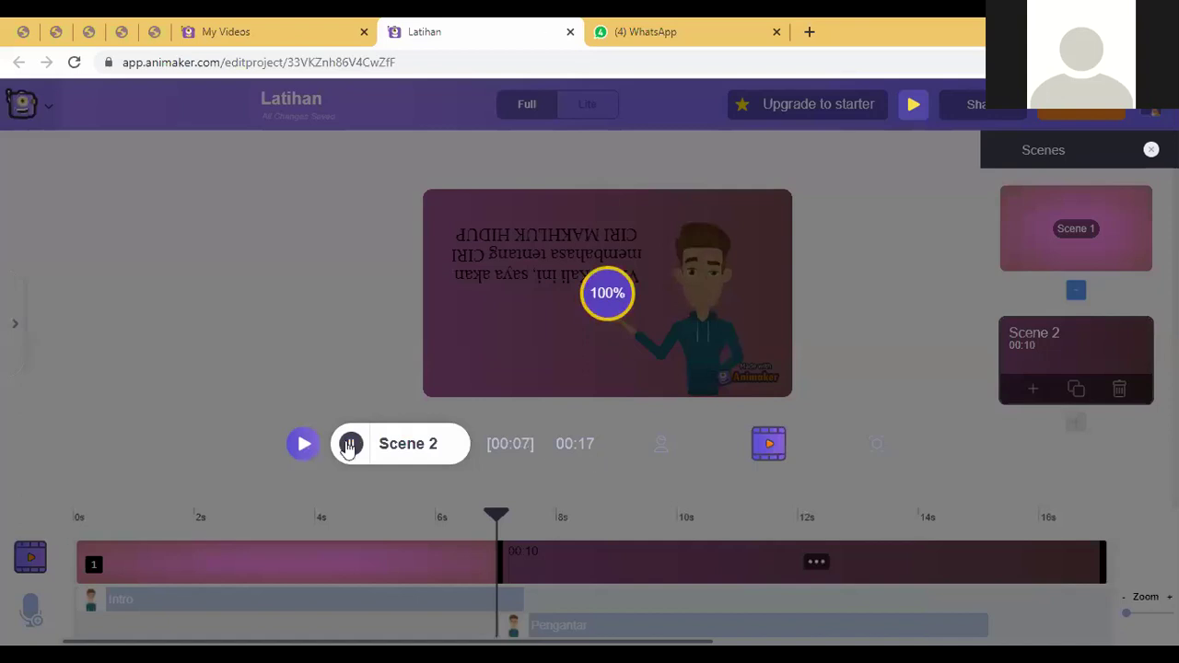
pyautogui.click(350, 445)
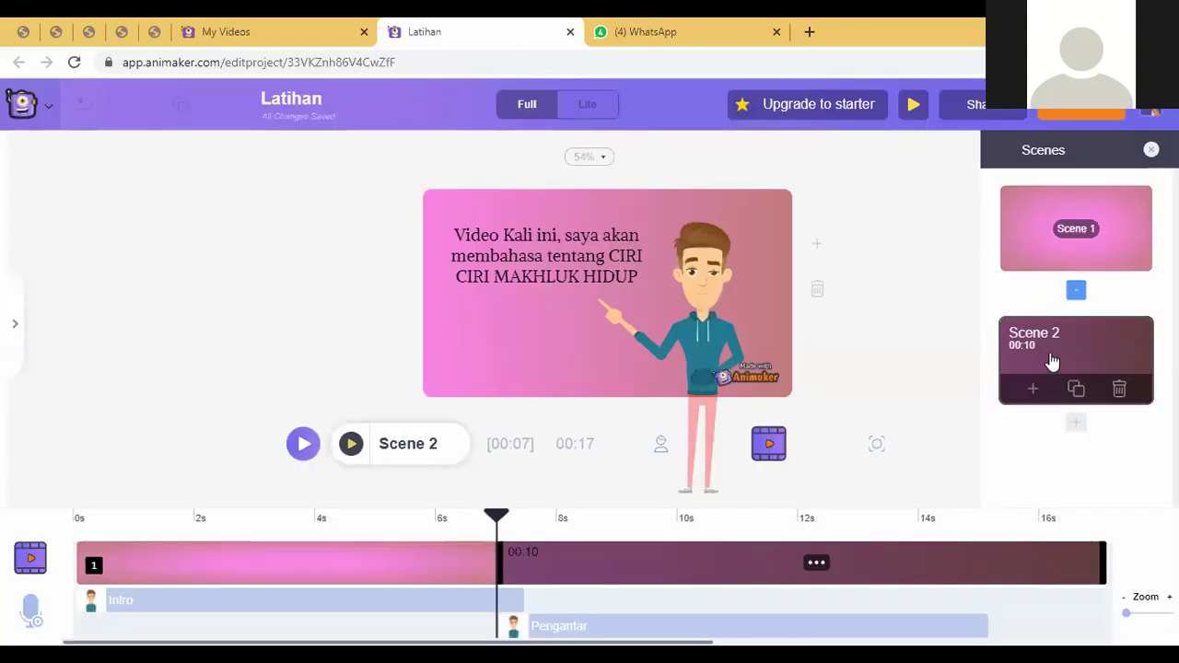
# Shorten Scene 2 to 8 seconds and preview it with its voice clip on the scene timeline
pyautogui.click(661, 448)
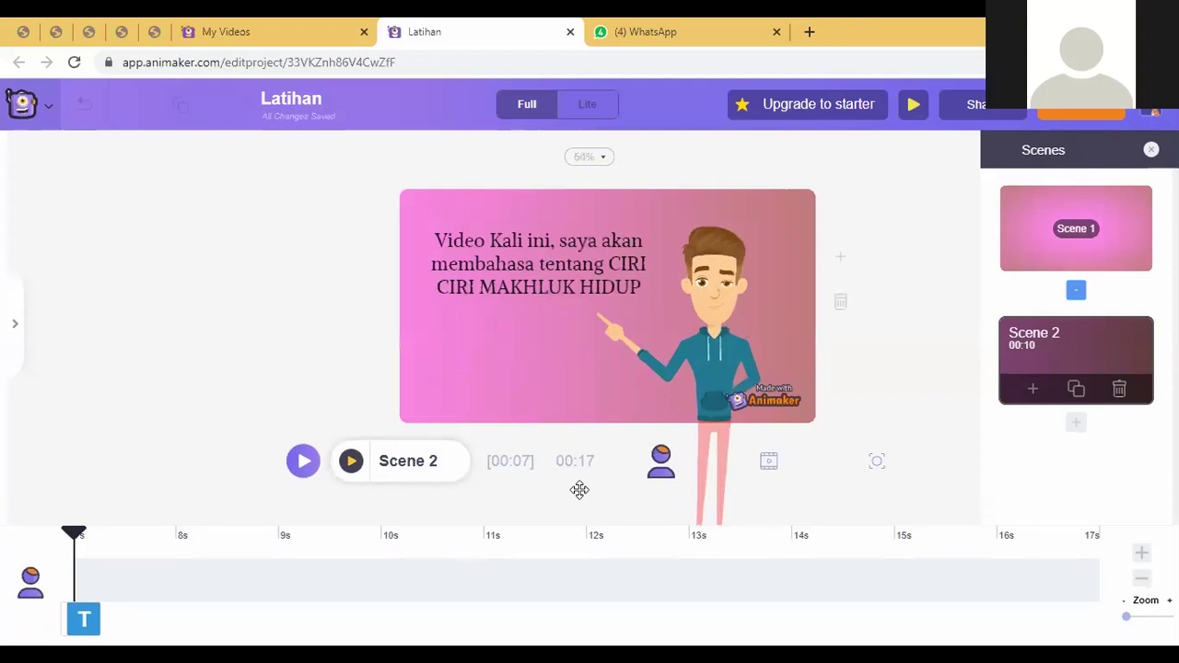
pyautogui.click(1142, 586)
pyautogui.click(1142, 585)
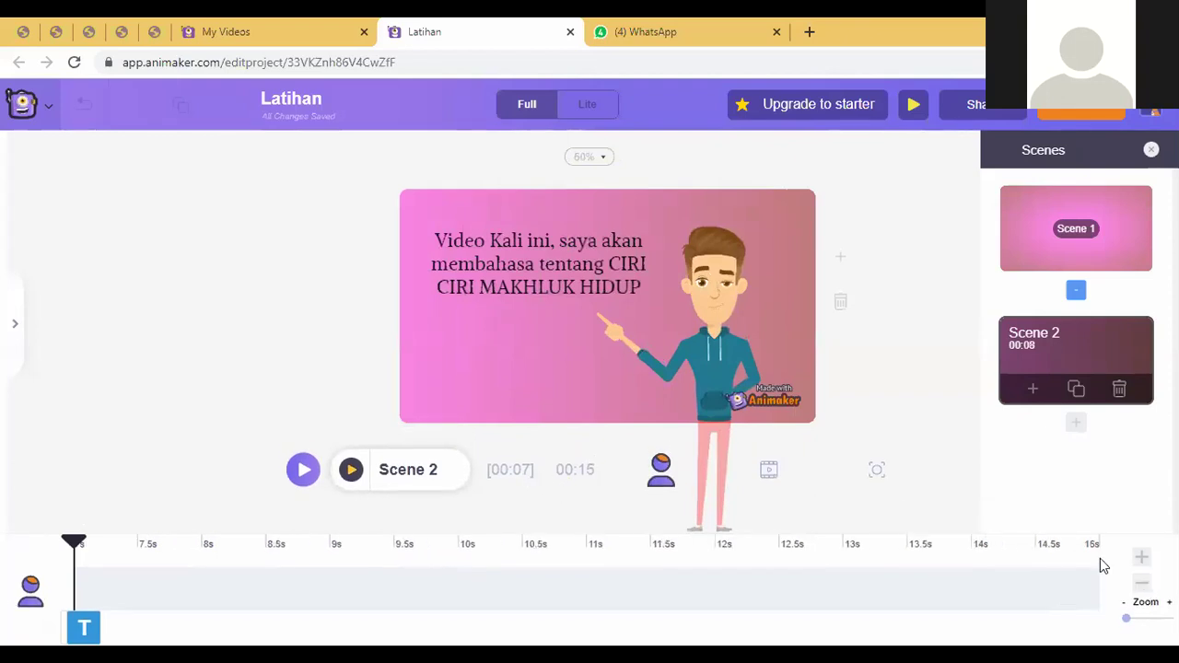
pyautogui.click(768, 471)
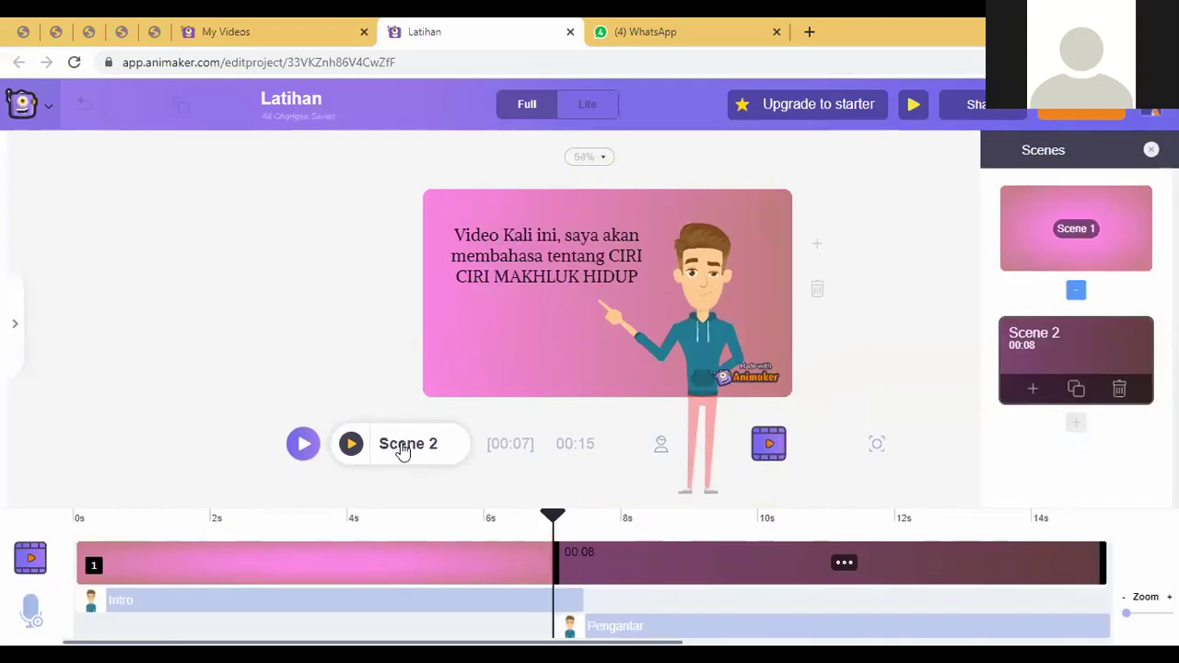
pyautogui.click(351, 445)
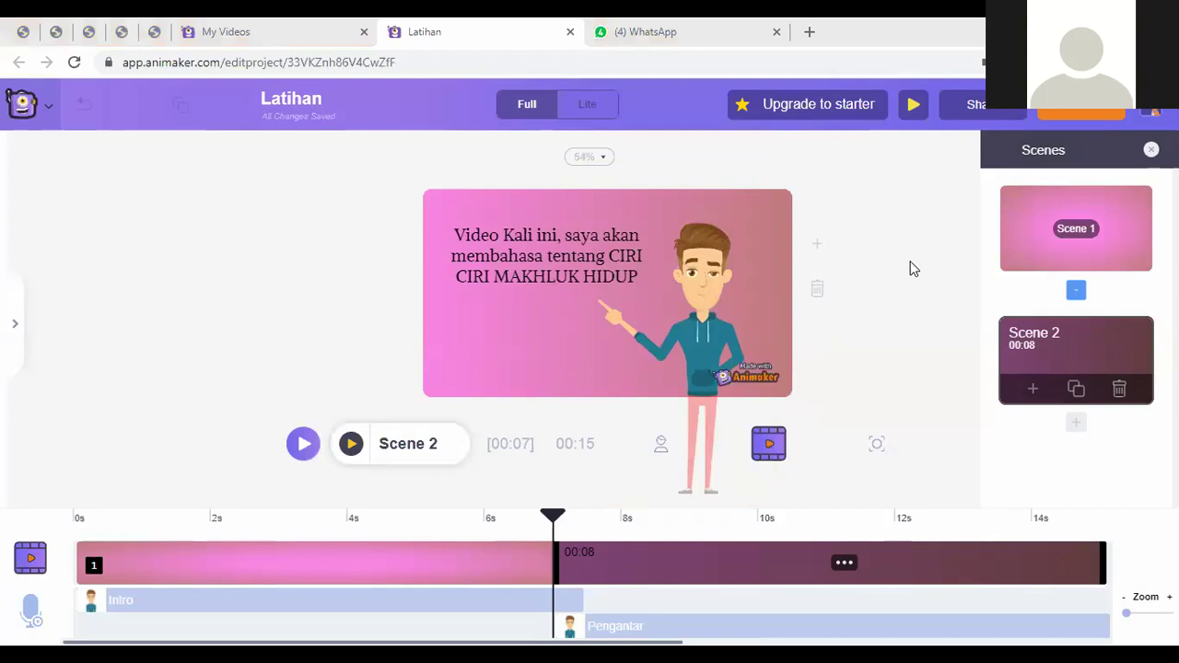
# Add Scene 3 and place the custom character in the hoodie on the left side of its canvas
pyautogui.click(1075, 424)
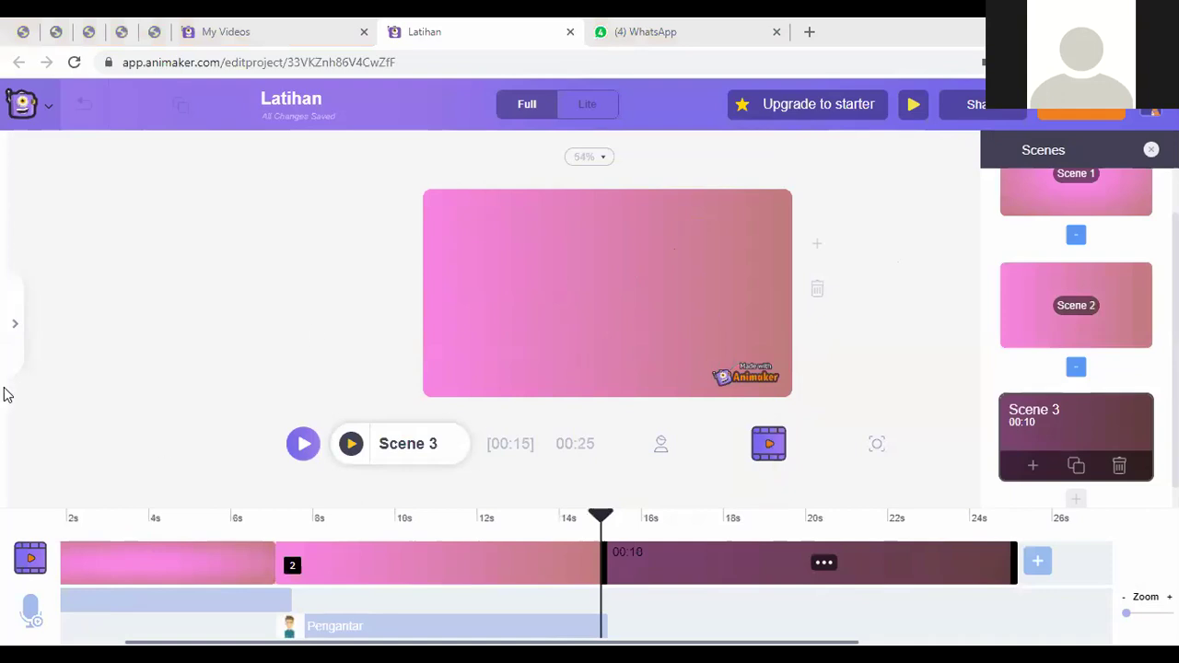
pyautogui.click(11, 323)
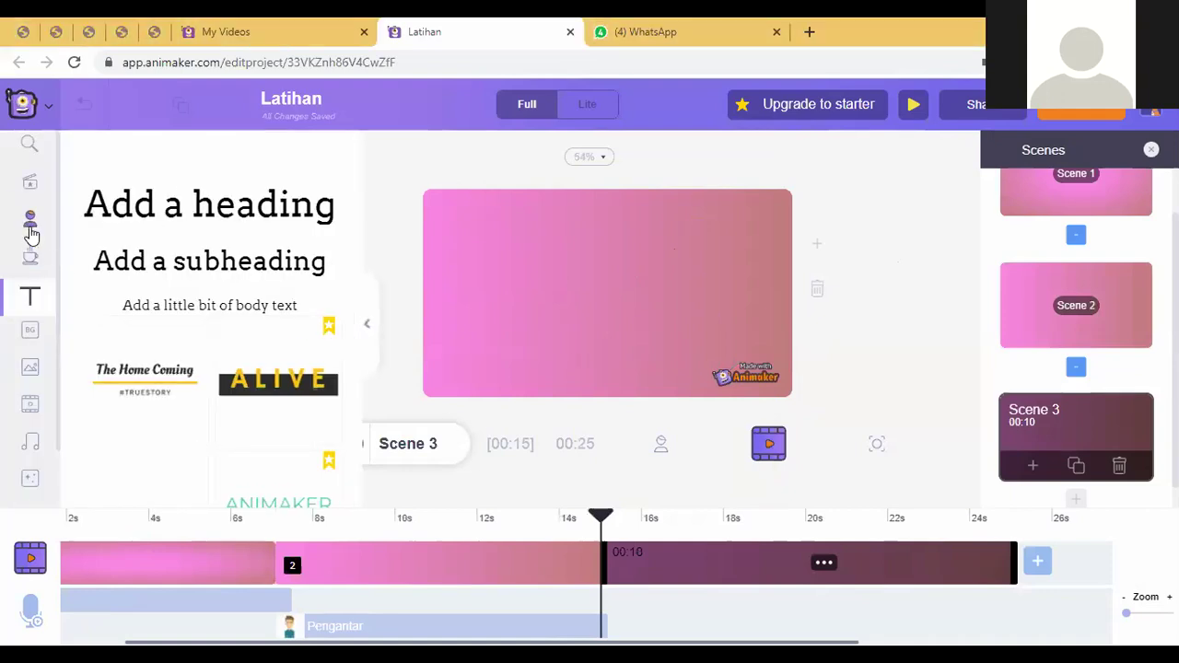
pyautogui.click(30, 220)
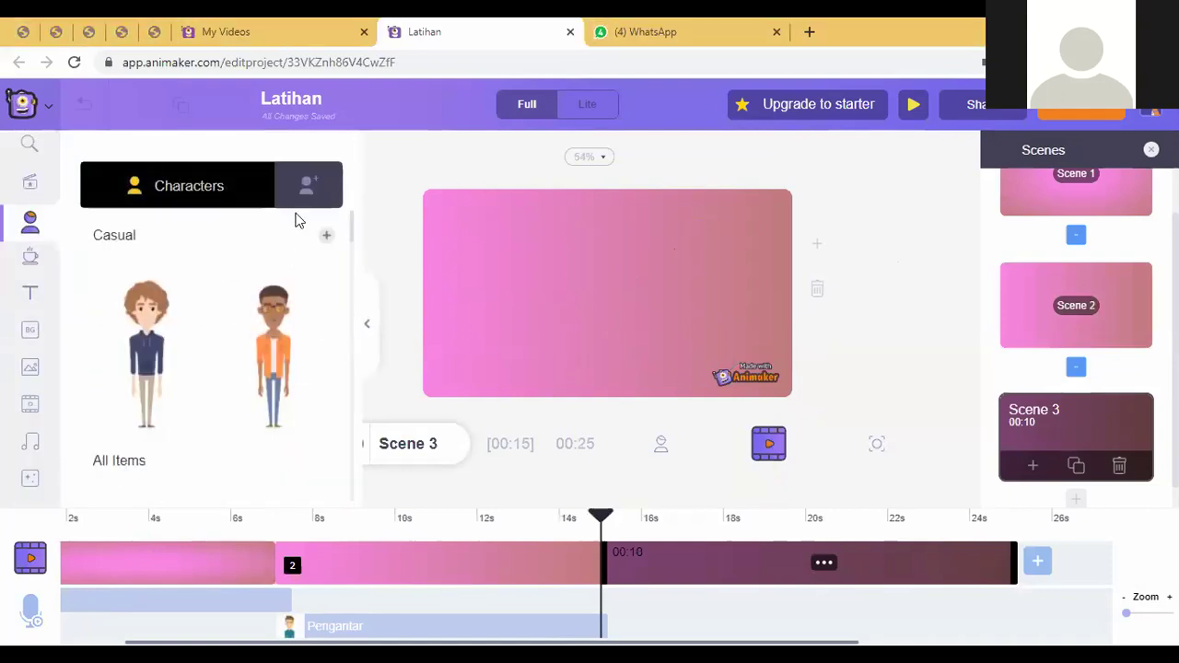
pyautogui.click(306, 186)
pyautogui.click(145, 387)
pyautogui.moveTo(602, 276); pyautogui.dragTo(465, 304)
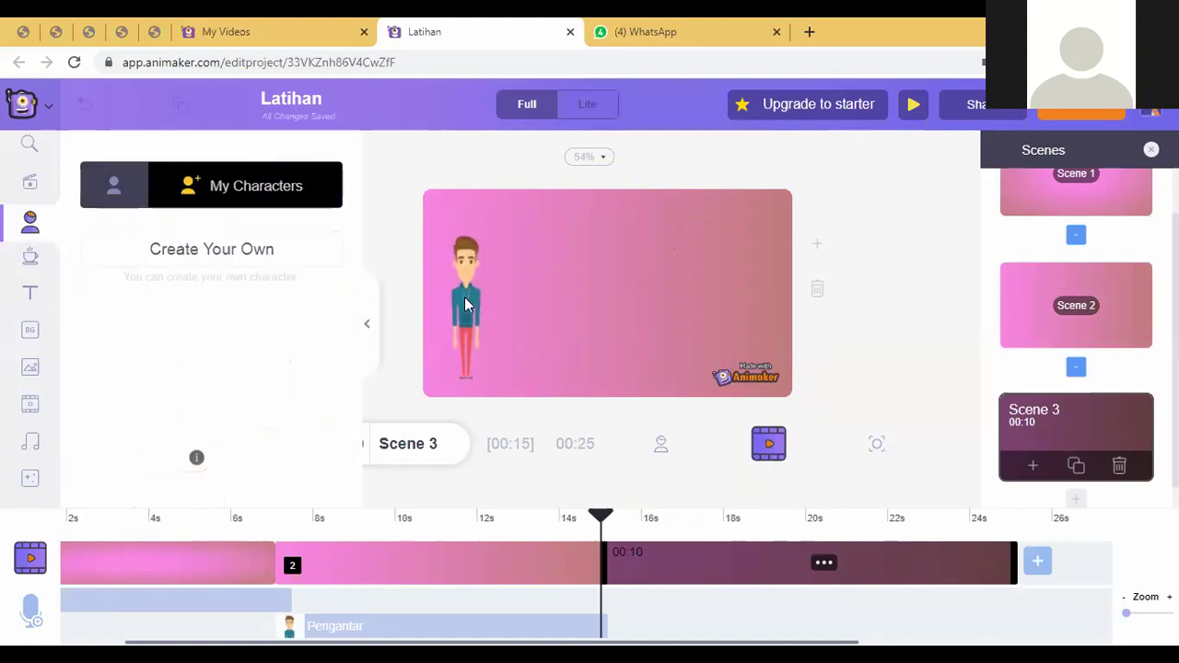
pyautogui.click(468, 304)
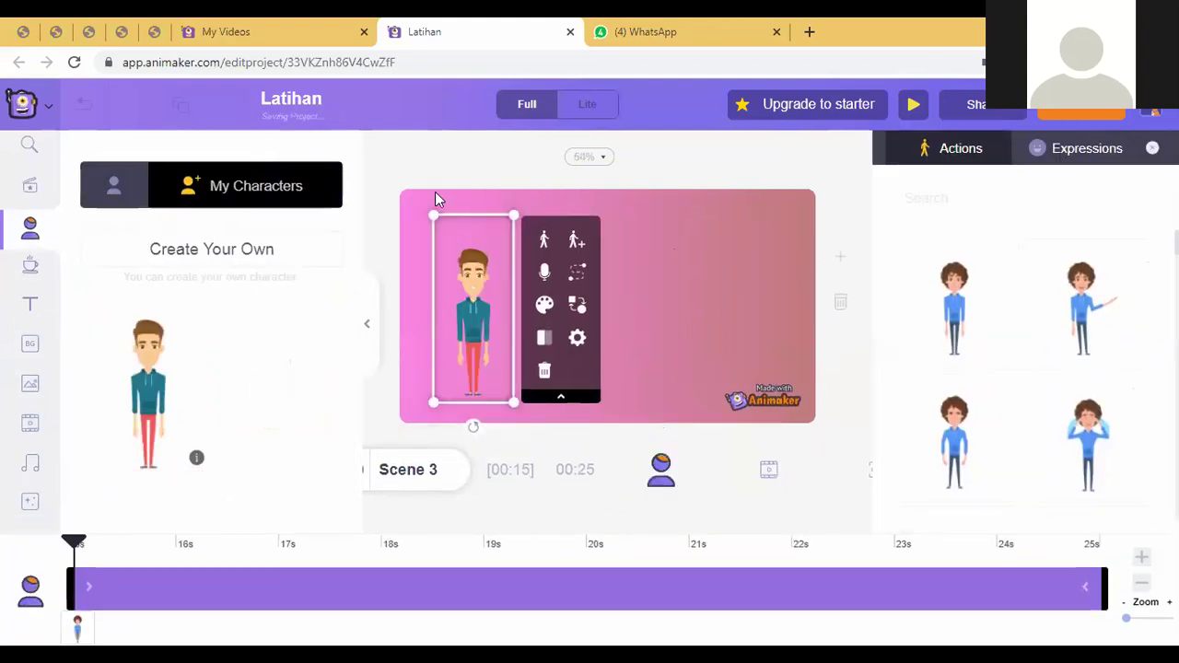
# Search the backgrounds for "garden" and apply the park background with the large tree to Scene 3
pyautogui.click(30, 345)
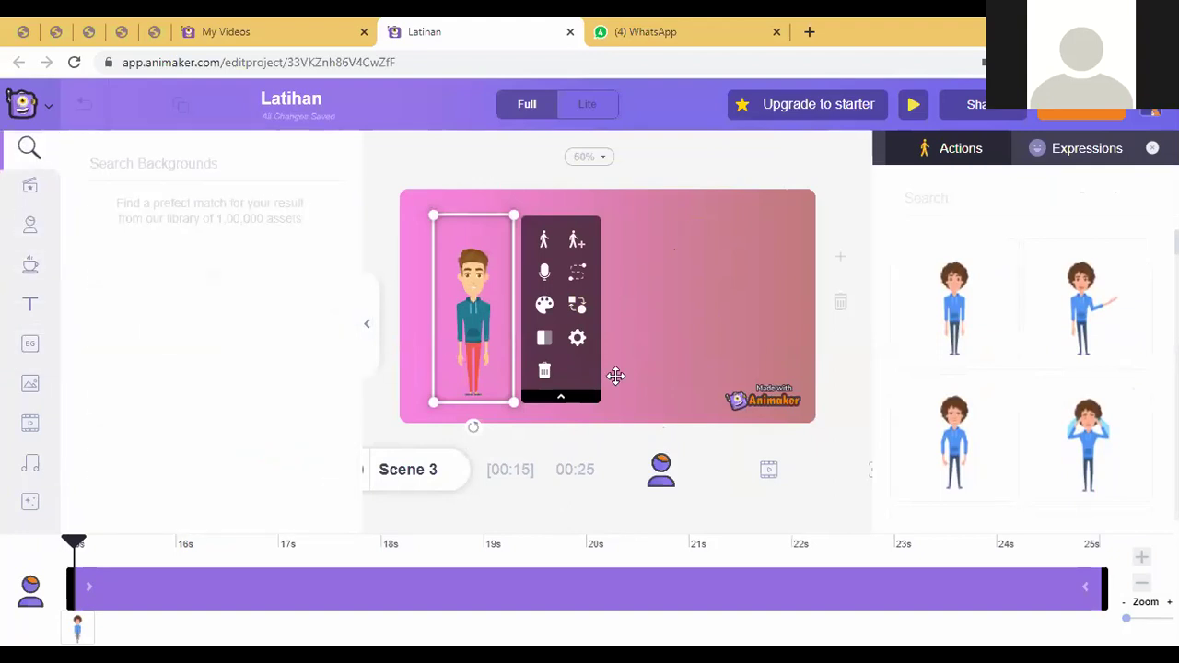
pyautogui.click(174, 170)
pyautogui.write('z')
pyautogui.press('BackSpace')
pyautogui.write('garden')
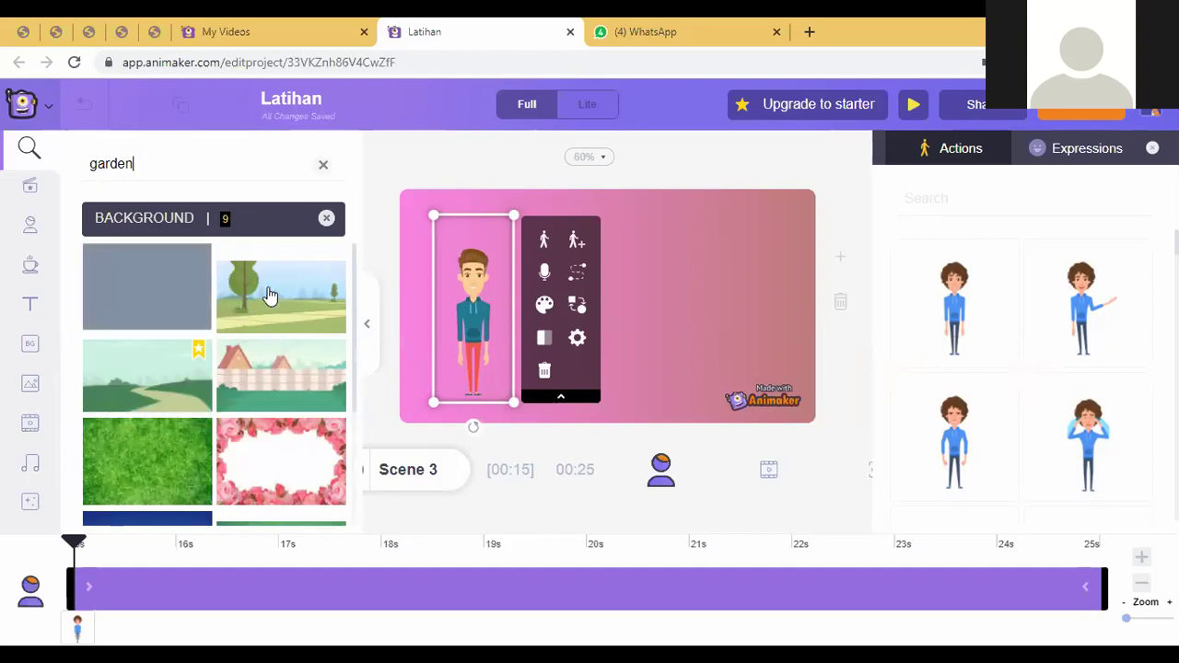
pyautogui.moveTo(266, 295); pyautogui.dragTo(709, 284)
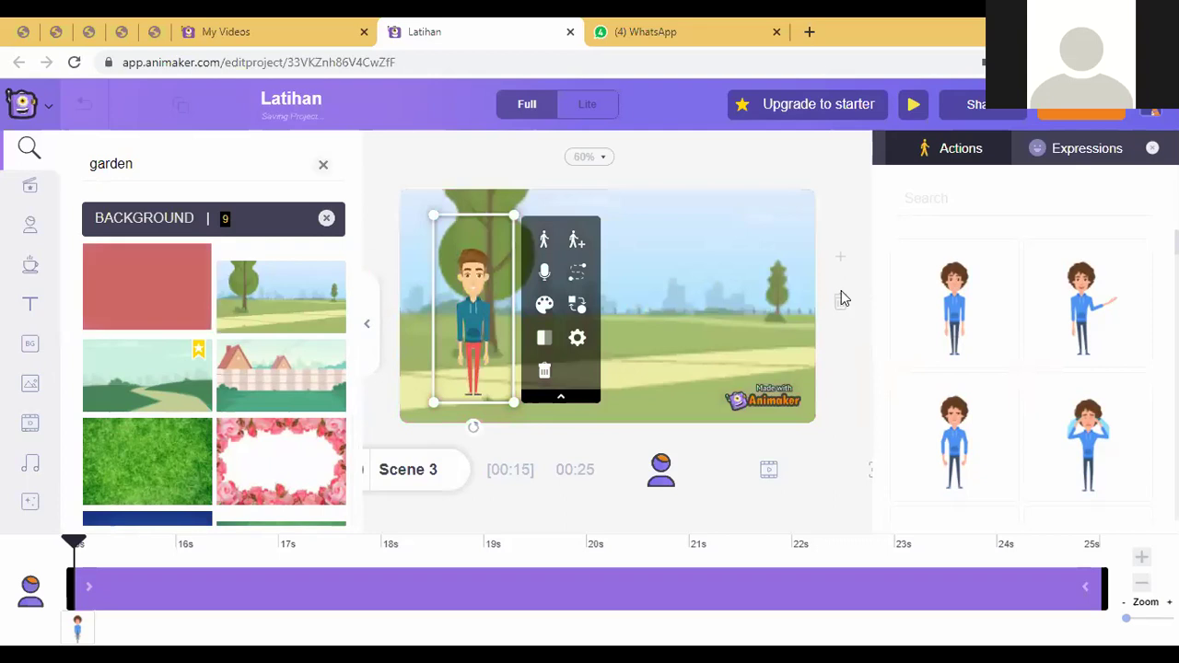
# Search the backgrounds for "kitchen", look over the options, and clear the search and the character selection
pyautogui.click(138, 163)
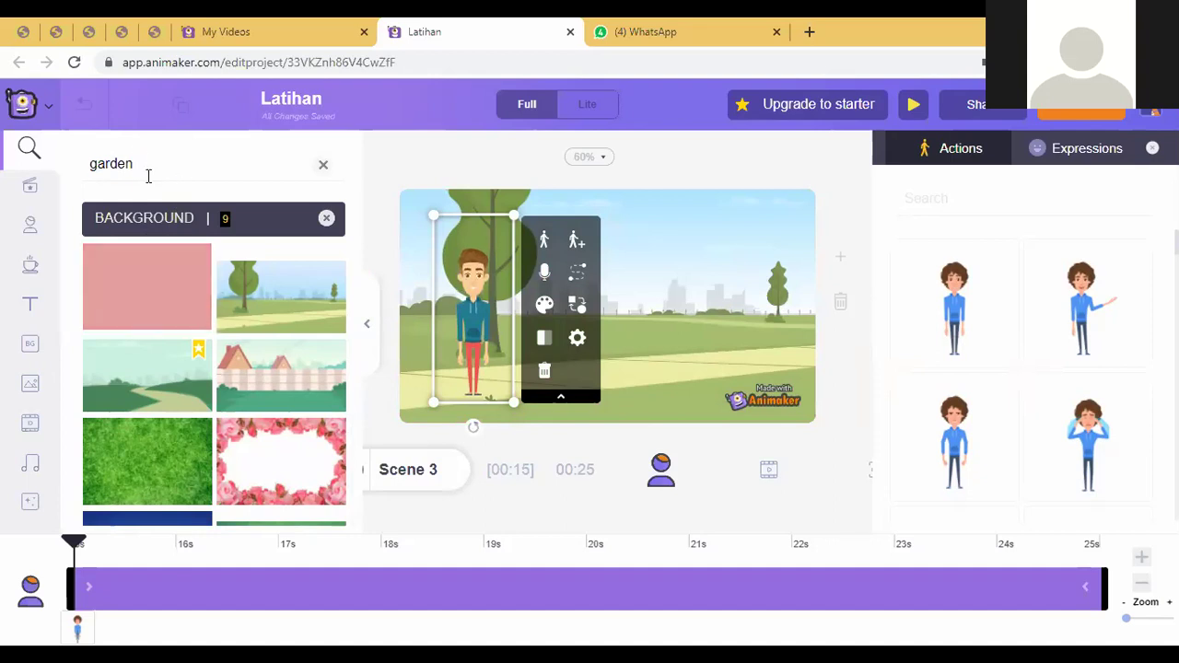
pyautogui.moveTo(134, 164); pyautogui.dragTo(78, 174)
pyautogui.click(78, 173)
pyautogui.click(214, 161)
pyautogui.press('BackSpace')
pyautogui.press('BackSpace')
pyautogui.press('BackSpace')
pyautogui.press('BackSpace')
pyautogui.press('BackSpace')
pyautogui.press('BackSpace')
pyautogui.write('kitchen')
pyautogui.press('Return')
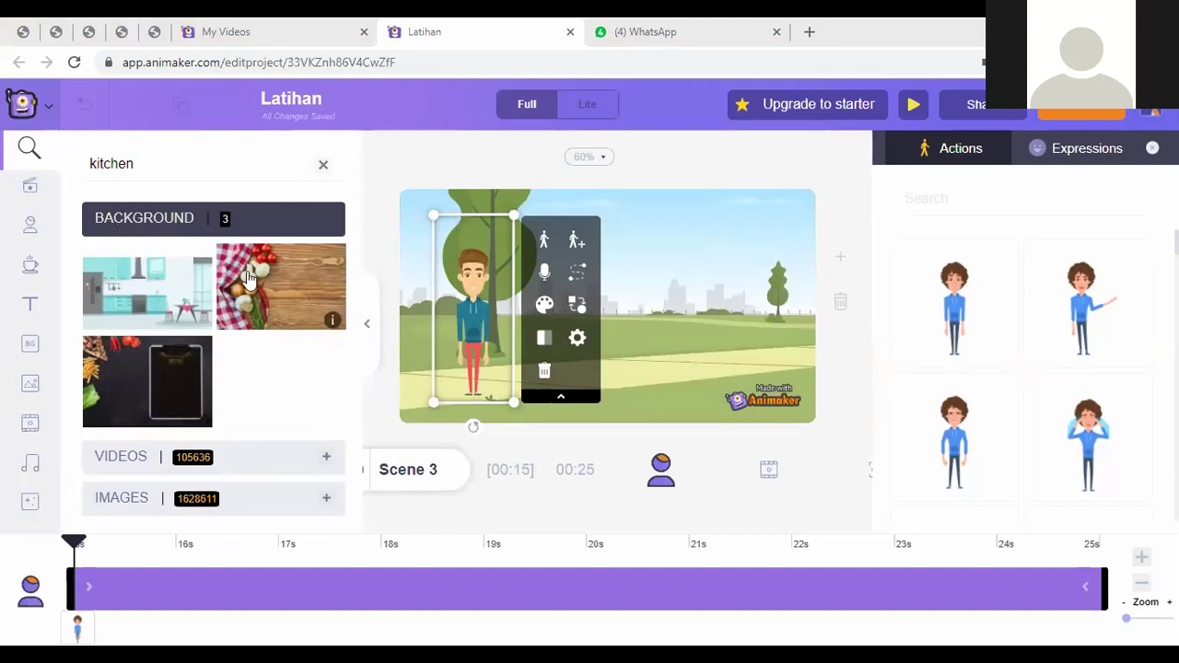
pyautogui.click(324, 166)
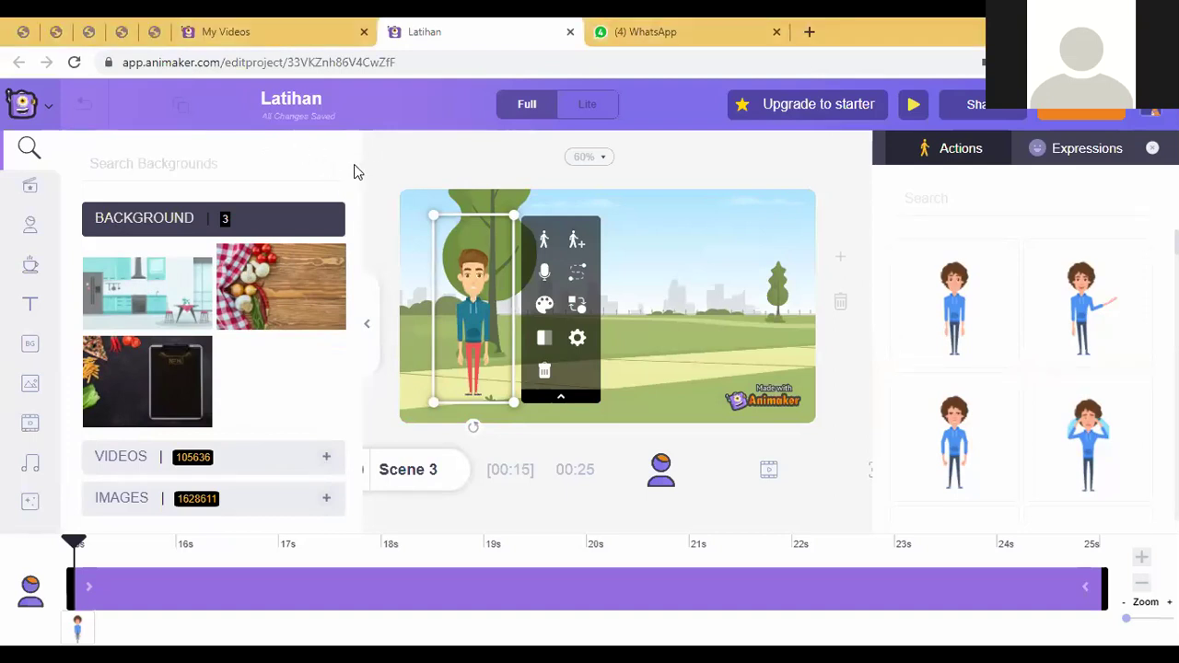
pyautogui.click(349, 361)
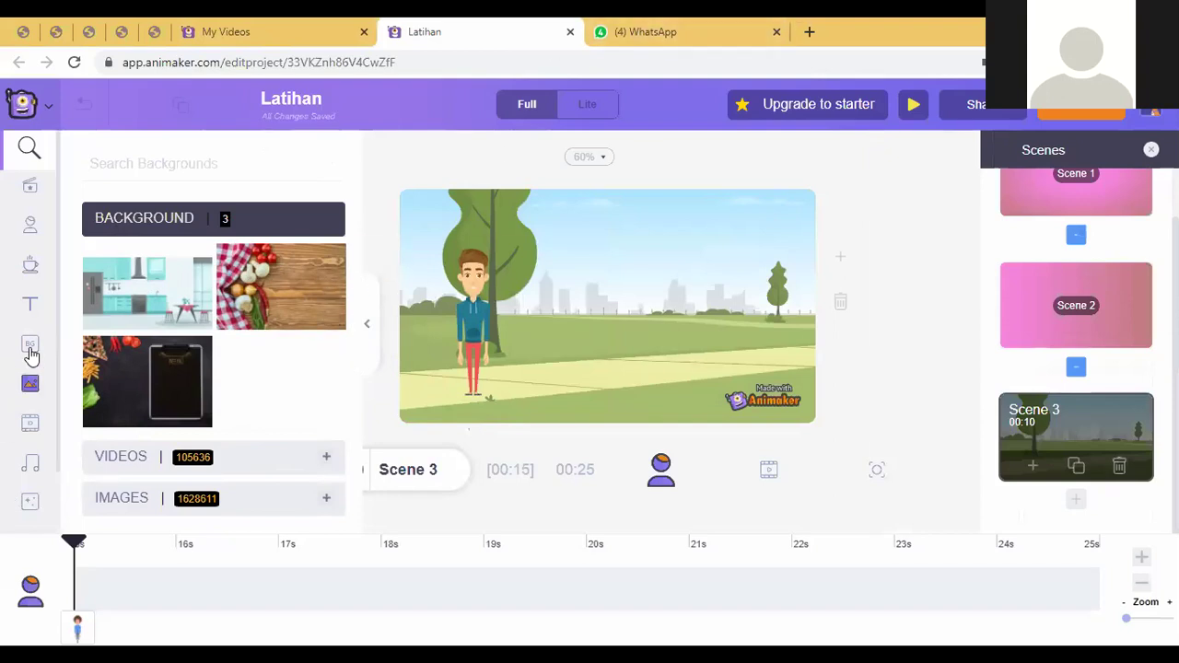
# Show the uploaded files, look at the file chooser for uploading from Downloads, and cancel it
pyautogui.scroll(-1, 38, 488)
pyautogui.scroll(1, 41, 322)
pyautogui.scroll(-1, 37, 300)
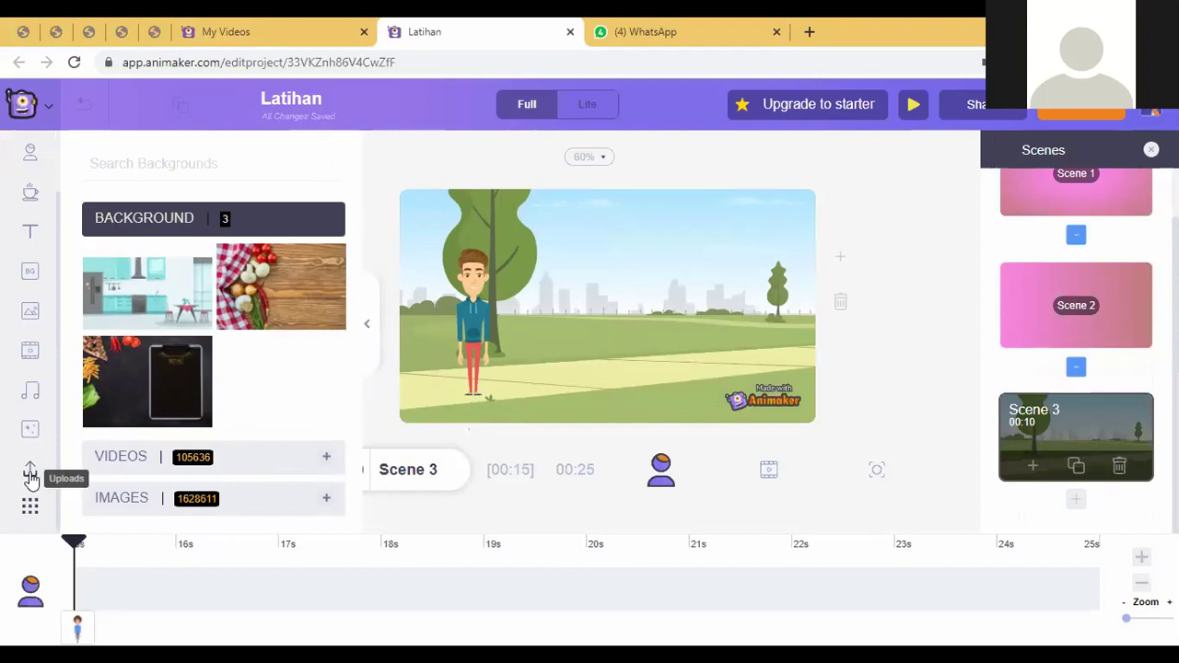
pyautogui.click(30, 474)
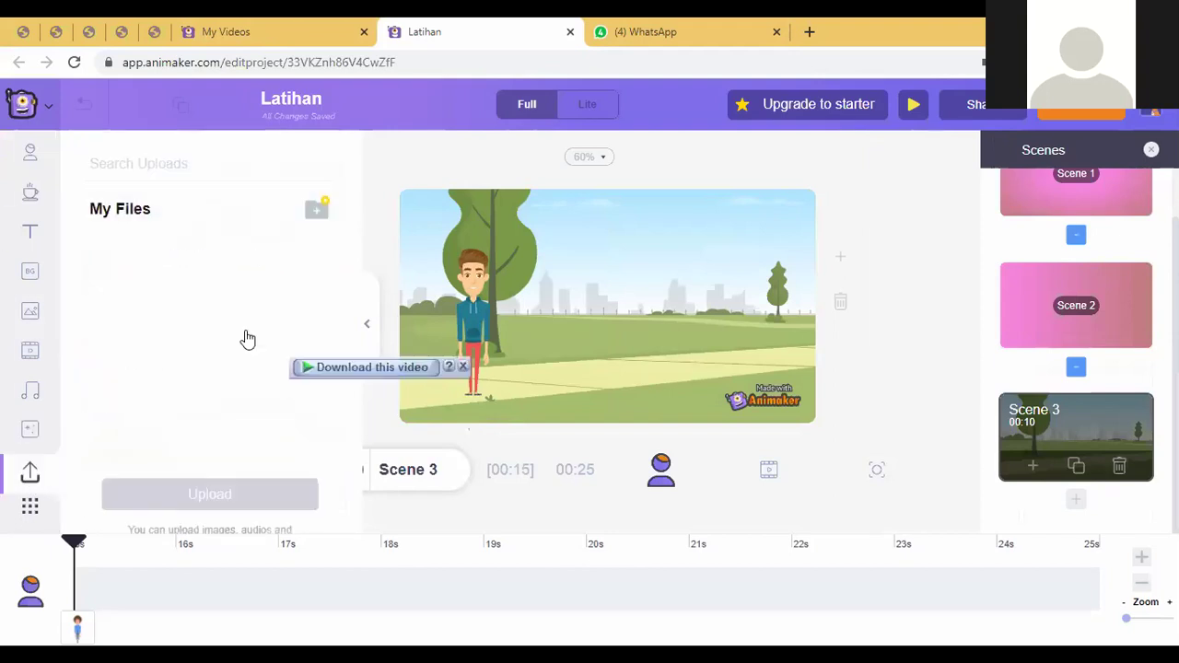
pyautogui.click(202, 505)
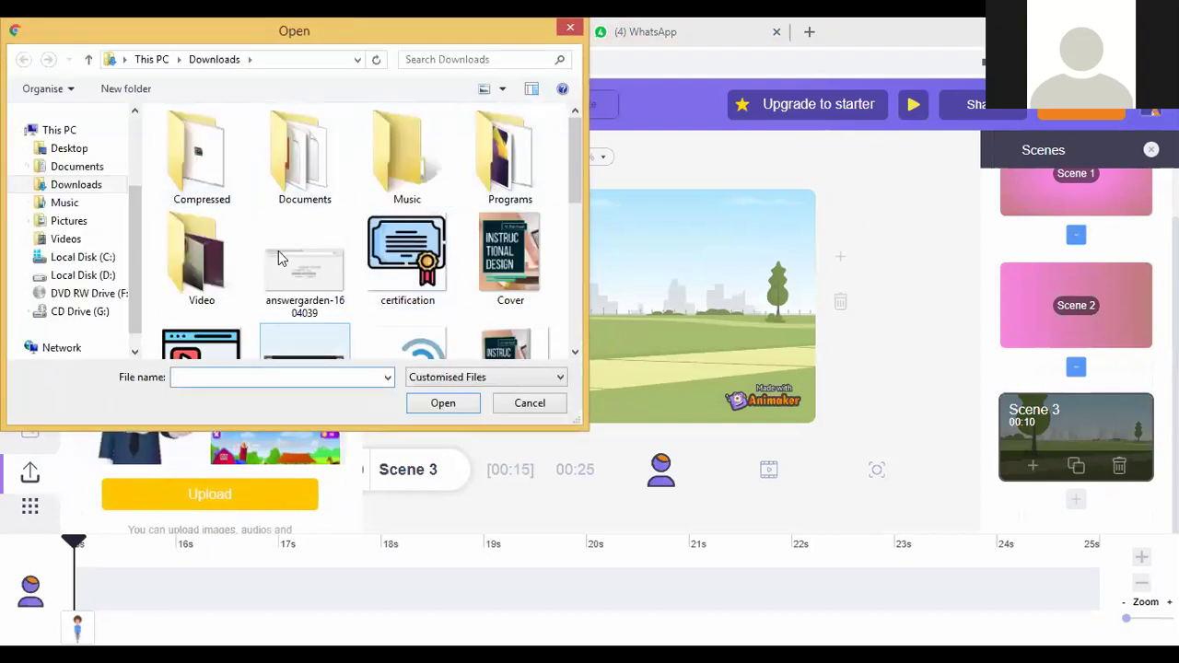
pyautogui.click(527, 403)
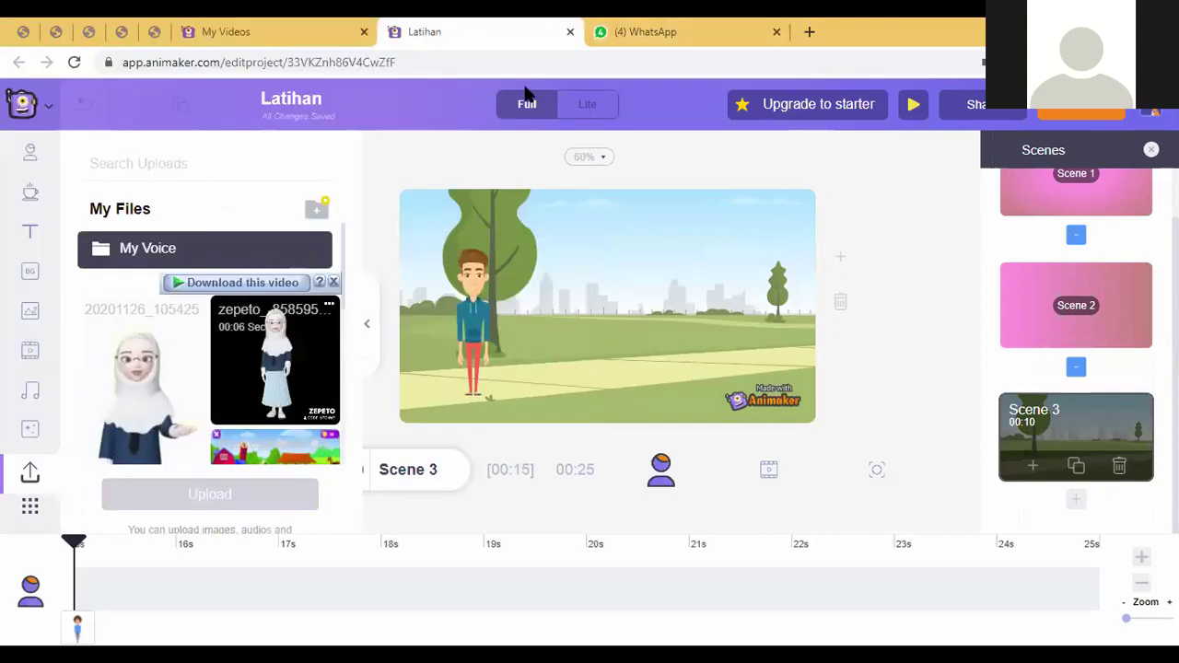
# Move the character to the right side of Scene 3 and enlarge it so its legs extend below the canvas
pyautogui.moveTo(507, 342); pyautogui.dragTo(734, 359)
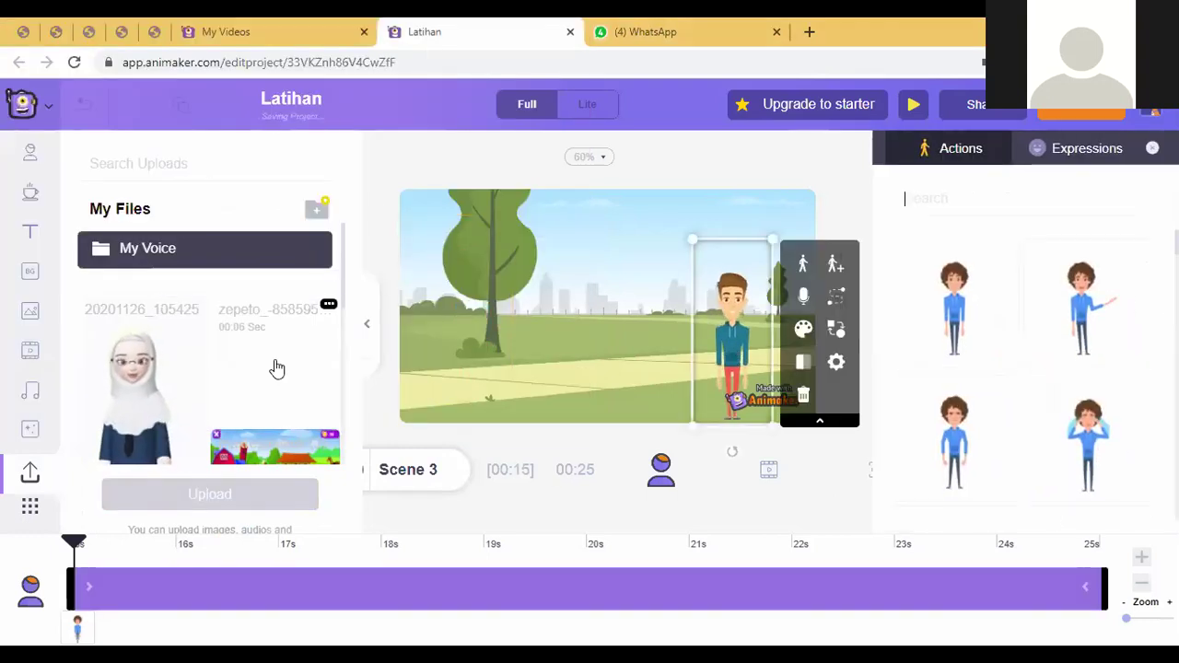
pyautogui.click(366, 324)
pyautogui.moveTo(699, 267); pyautogui.dragTo(568, 236)
pyautogui.moveTo(663, 263); pyautogui.dragTo(697, 402)
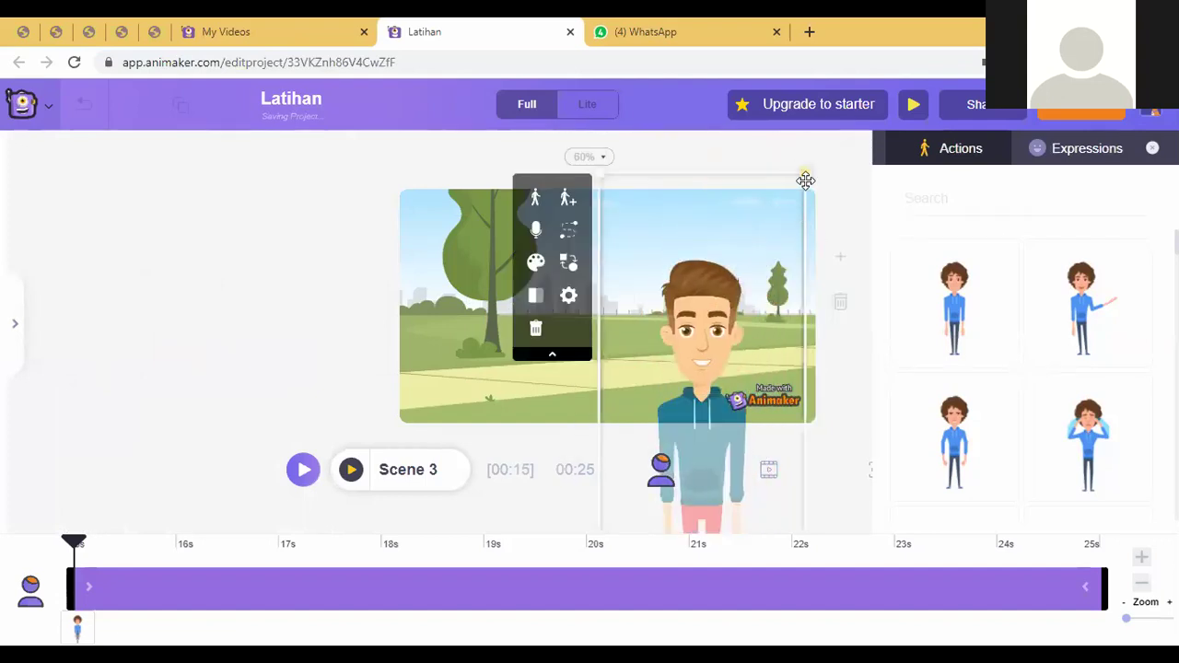
pyautogui.moveTo(798, 182); pyautogui.dragTo(737, 304)
pyautogui.moveTo(674, 391); pyautogui.dragTo(721, 263)
pyautogui.click(340, 303)
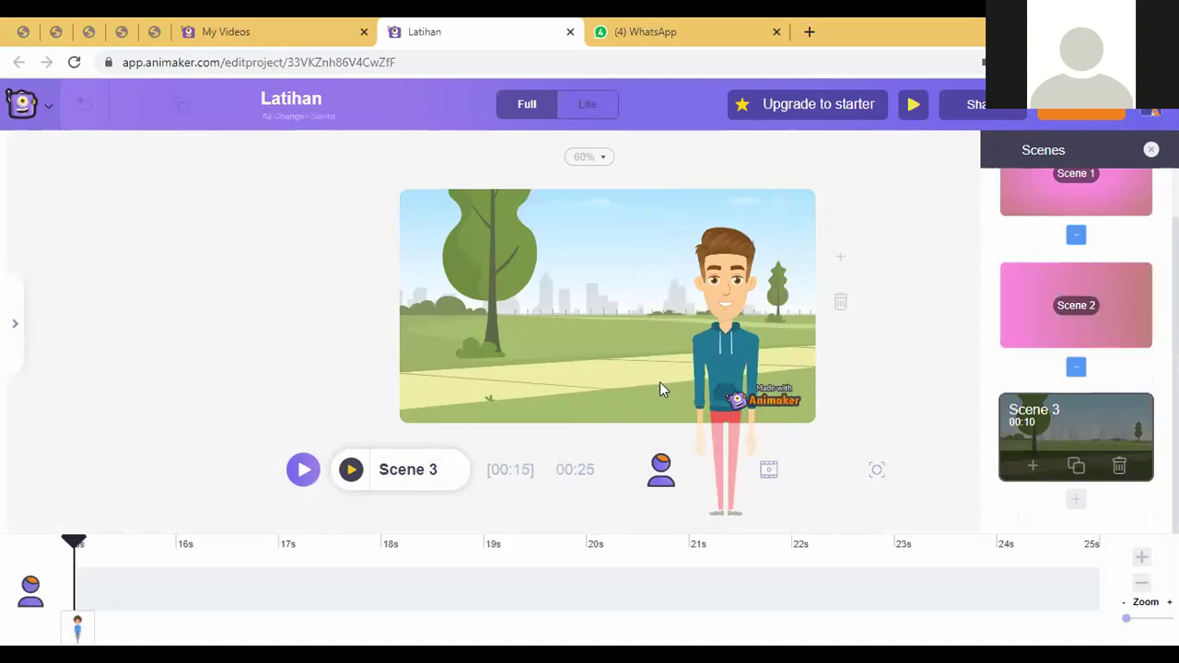
# Apply the seated sick action with ice pack and thermometer to the Scene 3 character
pyautogui.click(746, 293)
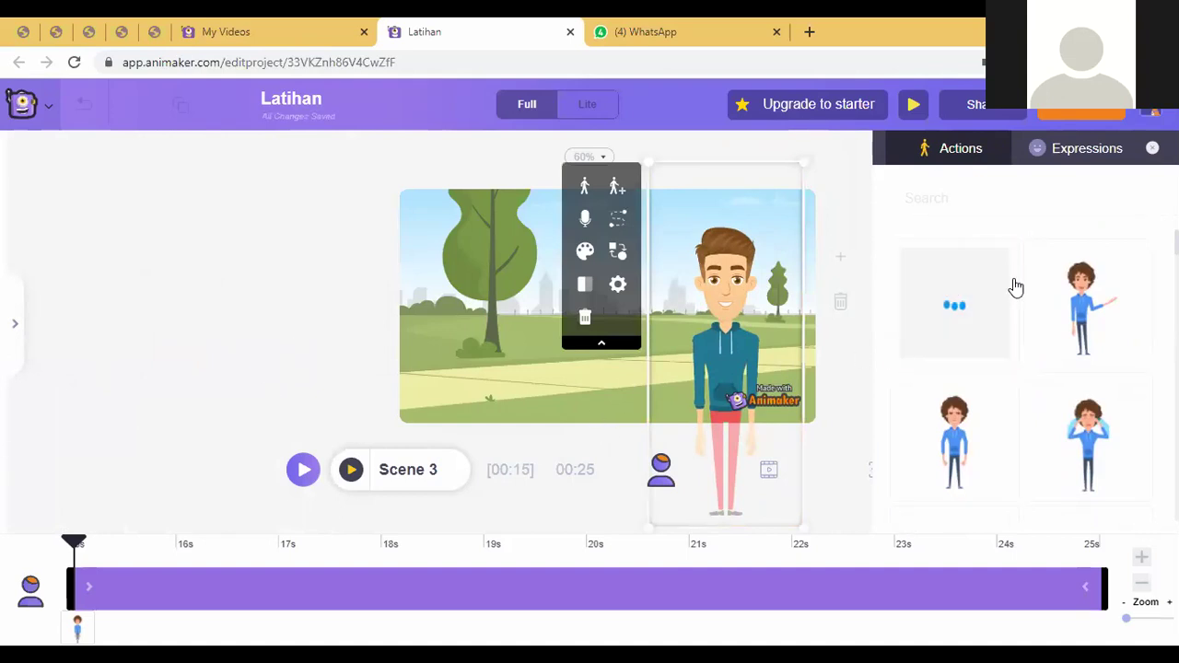
pyautogui.scroll(-5, 1050, 350)
pyautogui.scroll(-3, 1079, 396)
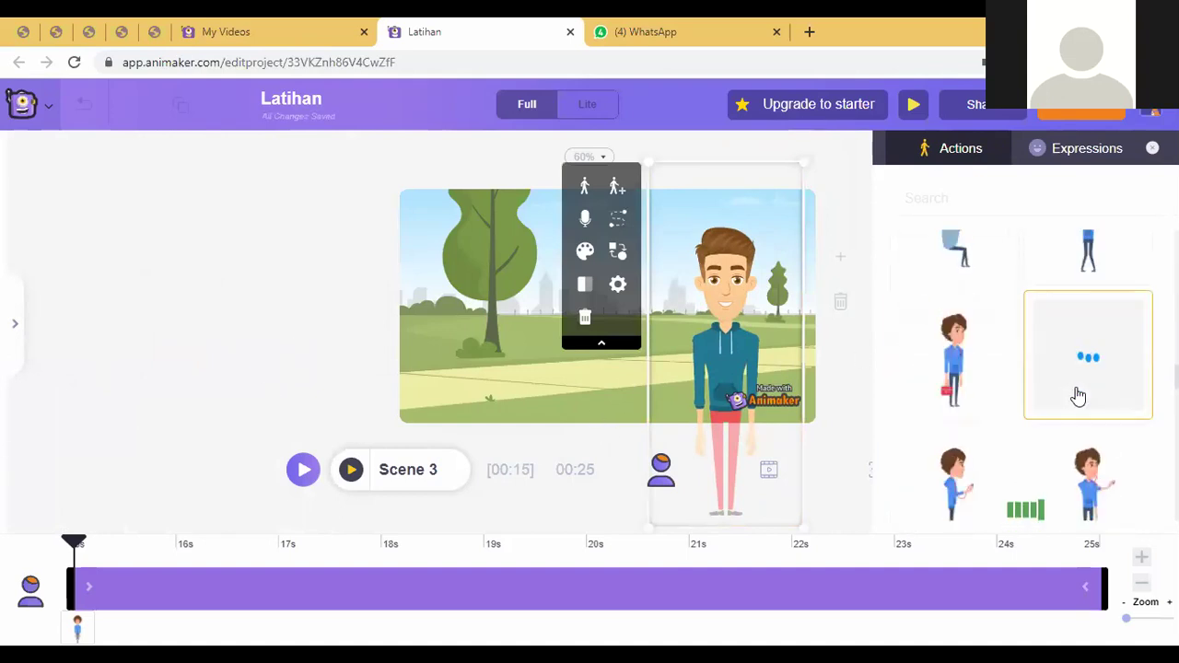
pyautogui.scroll(1, 916, 341)
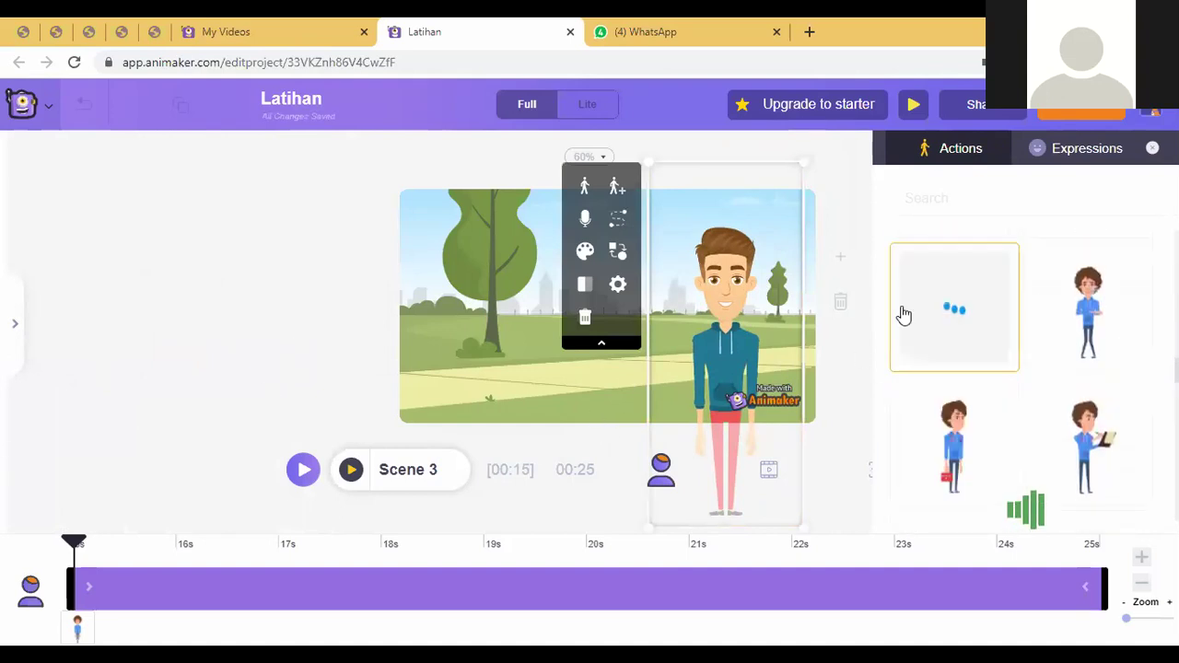
pyautogui.click(960, 324)
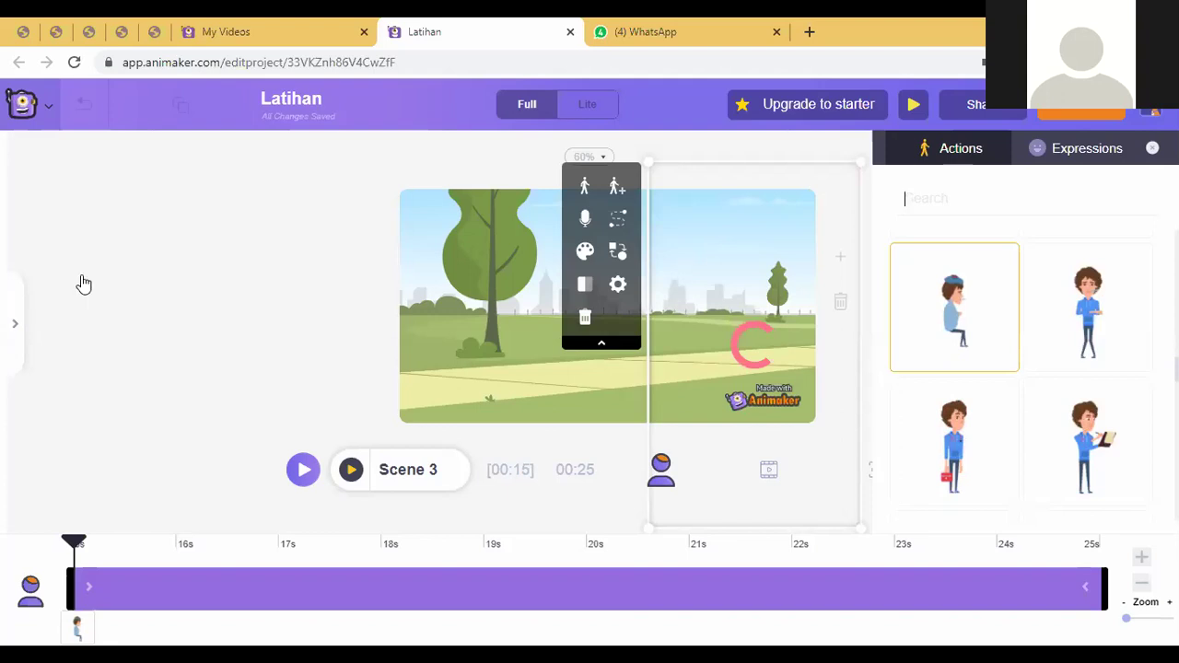
# Reload the project page and reopen Scene 3
pyautogui.moveTo(84, 283)
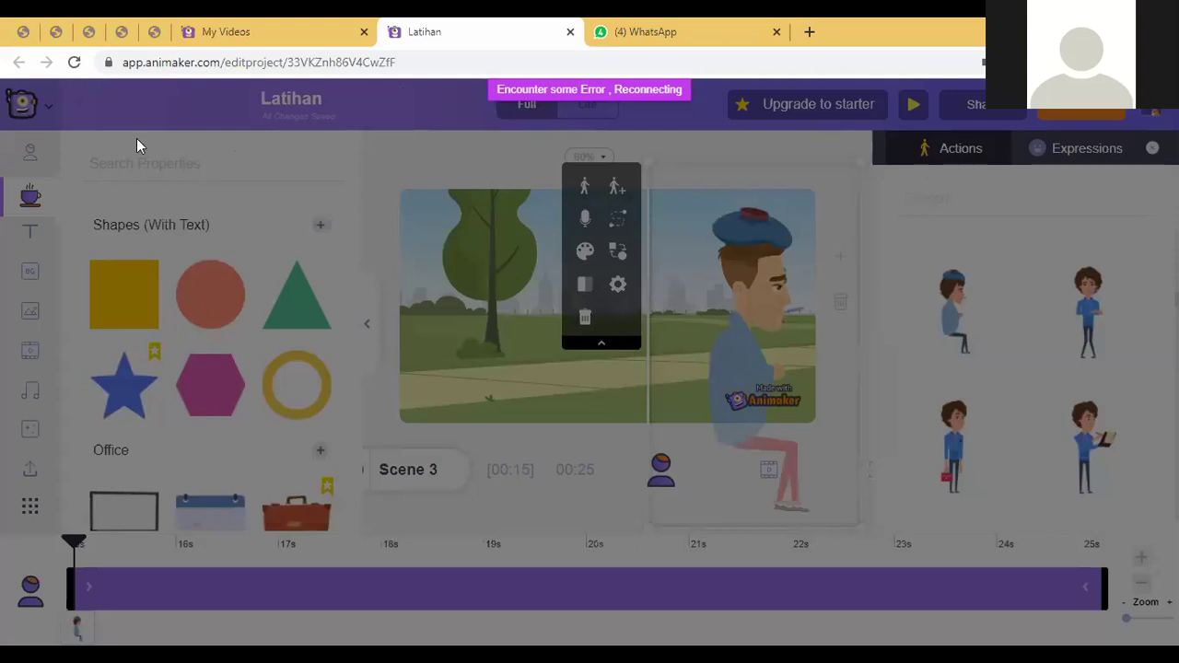
pyautogui.click(74, 64)
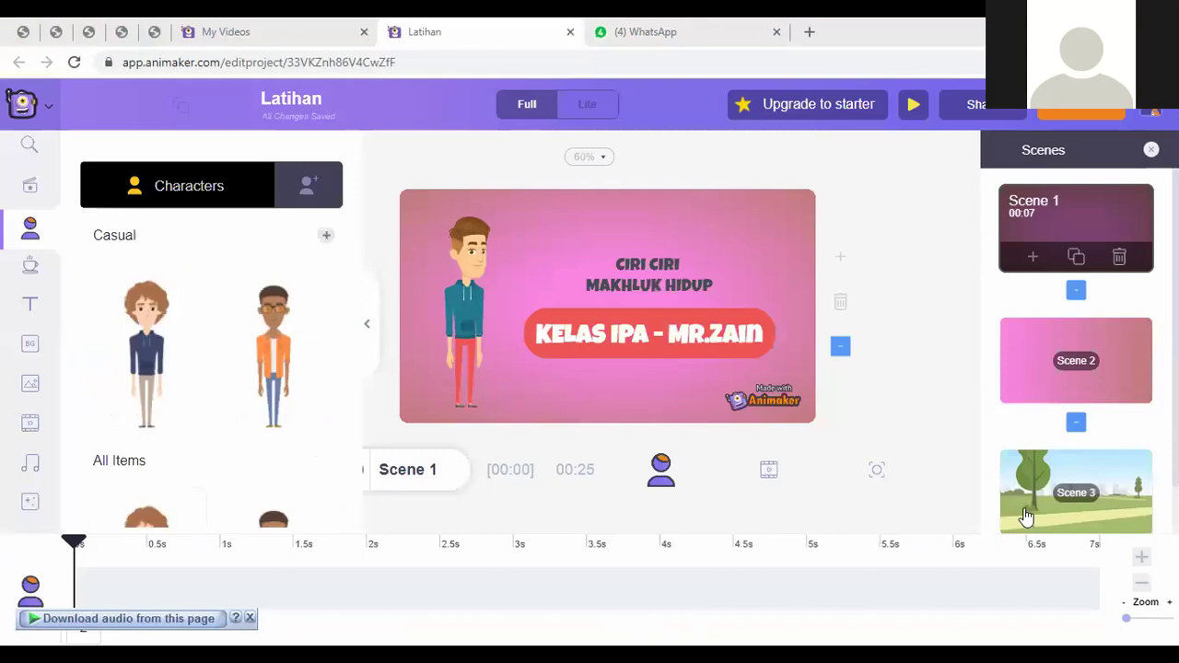
pyautogui.click(1076, 492)
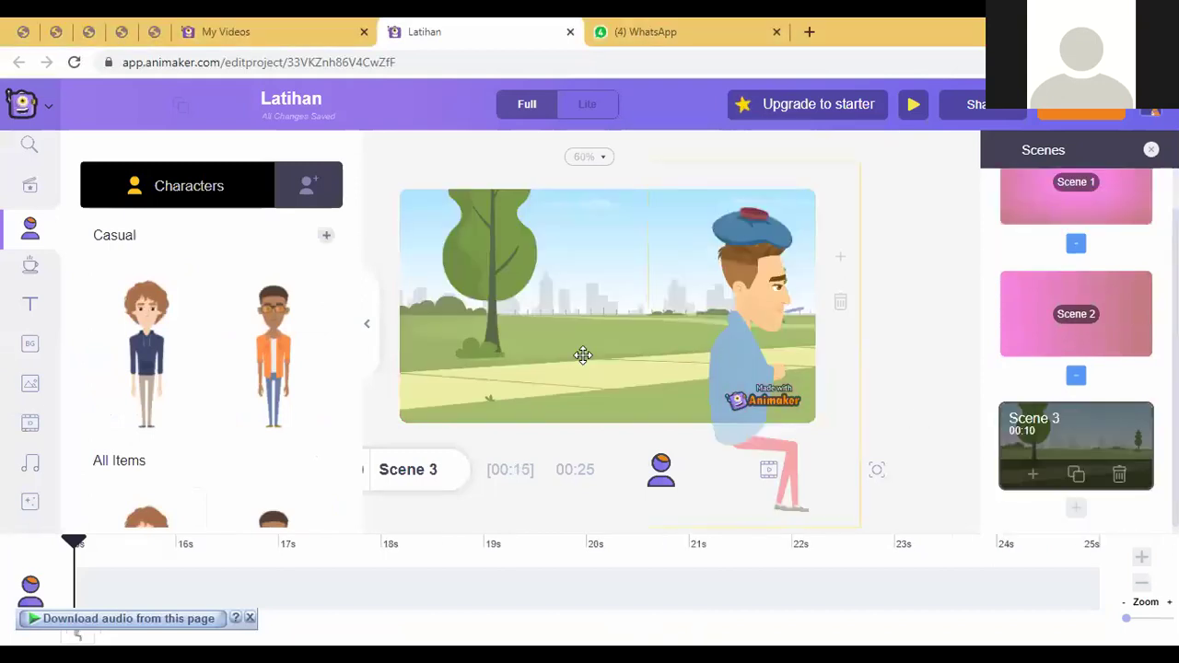
# Shrink the seated character to fit inside the canvas and place it just right of the large tree
pyautogui.moveTo(584, 362); pyautogui.dragTo(610, 352)
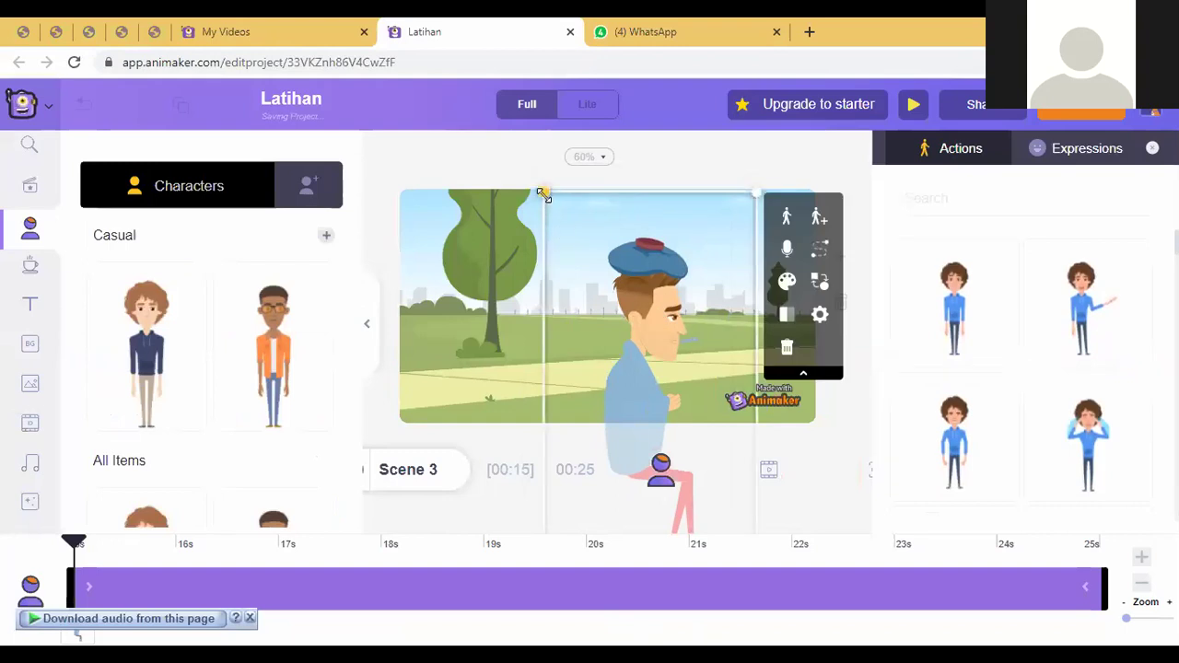
pyautogui.moveTo(544, 194); pyautogui.dragTo(653, 345)
pyautogui.moveTo(697, 409); pyautogui.dragTo(563, 279)
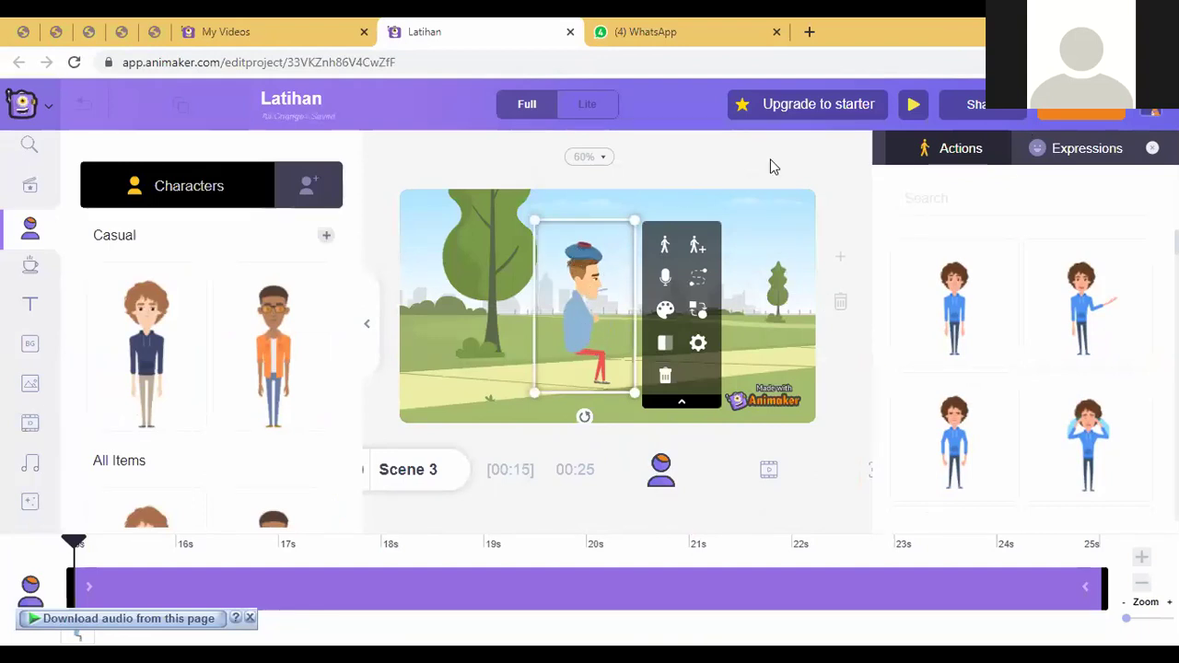
# Search the properties for "chair" and add the orange side-view chair over the seated character
pyautogui.click(29, 268)
pyautogui.click(160, 164)
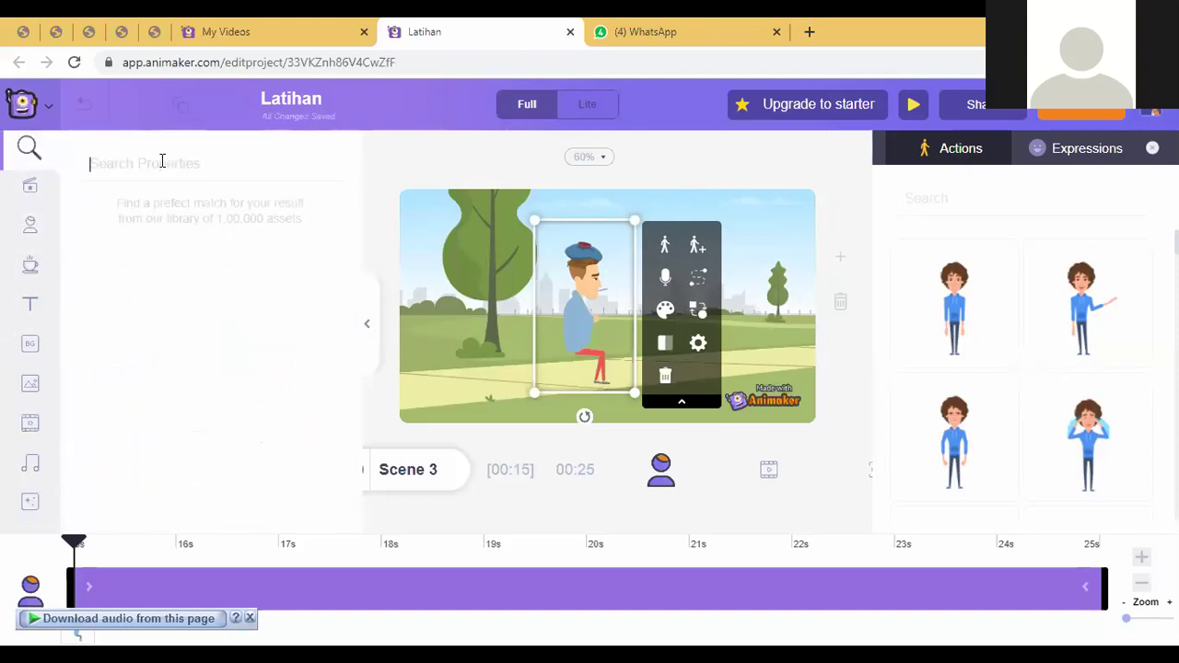
pyautogui.write('chi')
pyautogui.press('Return')
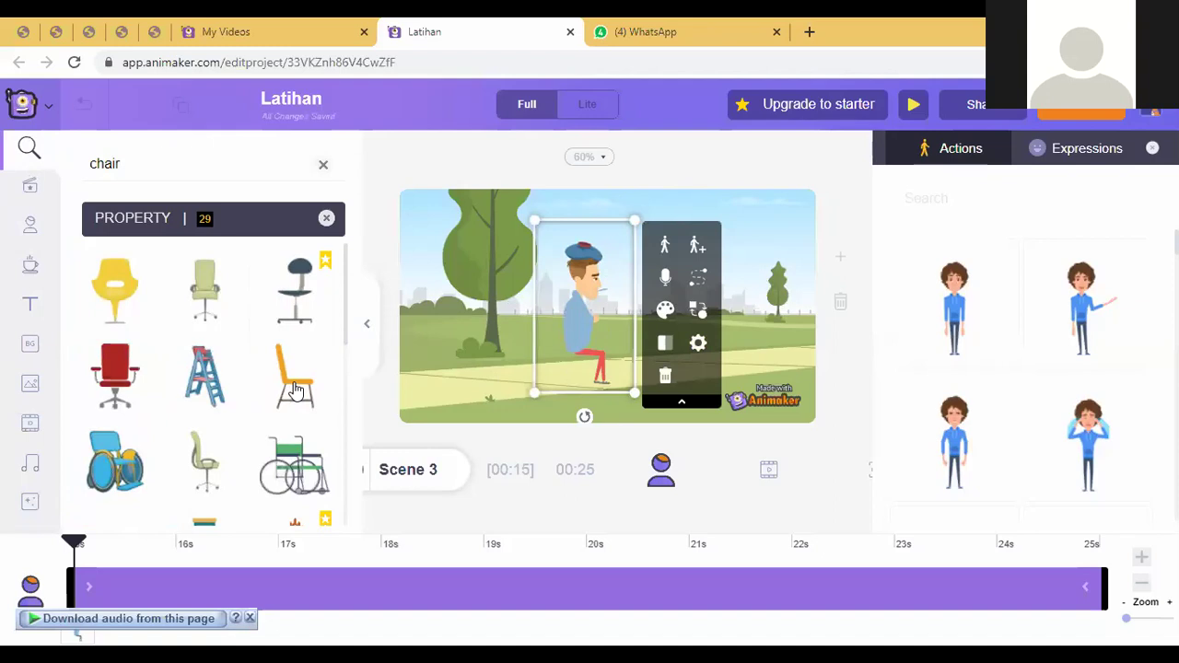
pyautogui.click(574, 344)
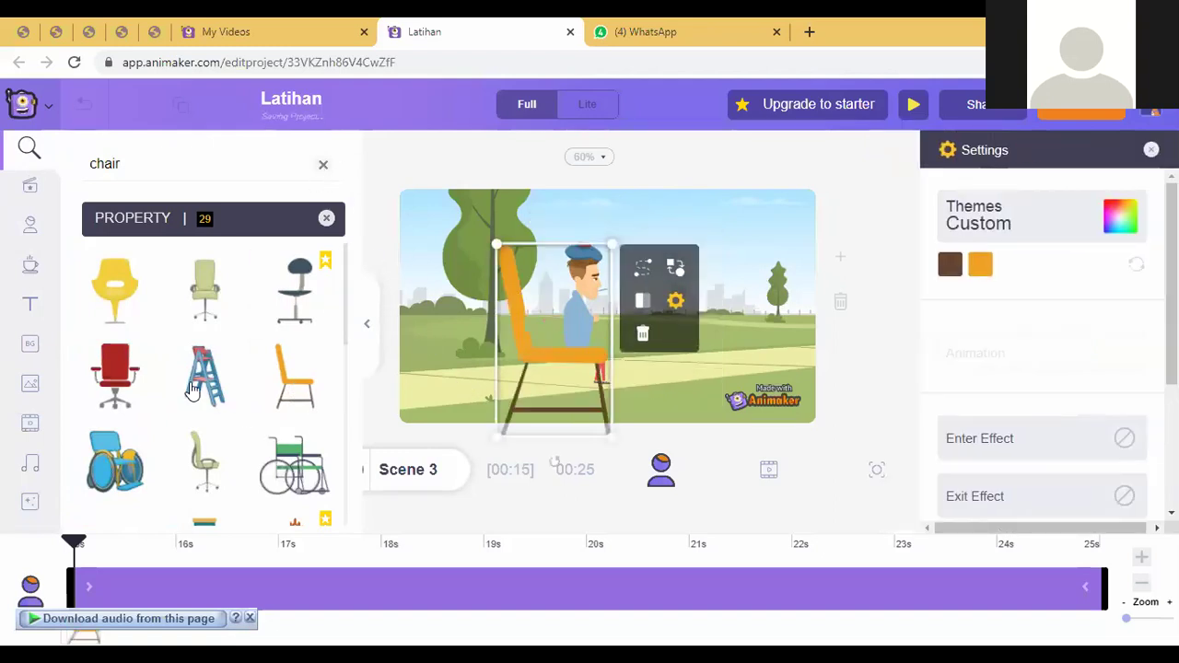
# Browse the chair search results for other seating options and close the results
pyautogui.scroll(-3, 191, 391)
pyautogui.scroll(-3, 191, 391)
pyautogui.scroll(1, 126, 394)
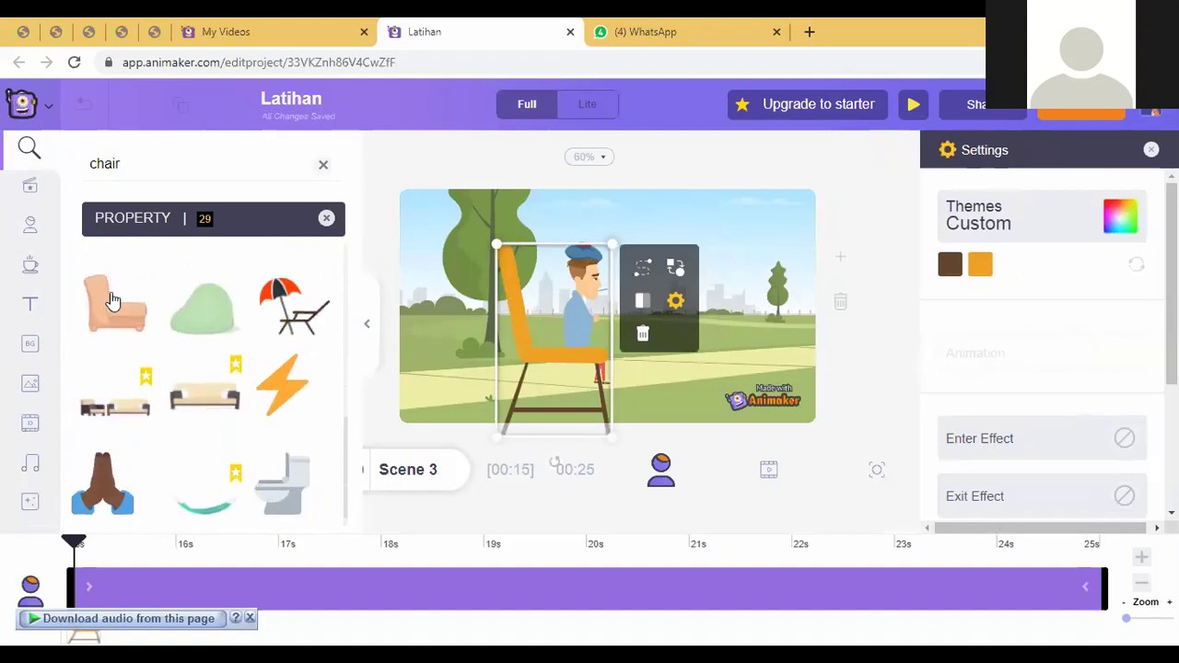
pyautogui.scroll(-1, 254, 378)
pyautogui.scroll(5, 74, 274)
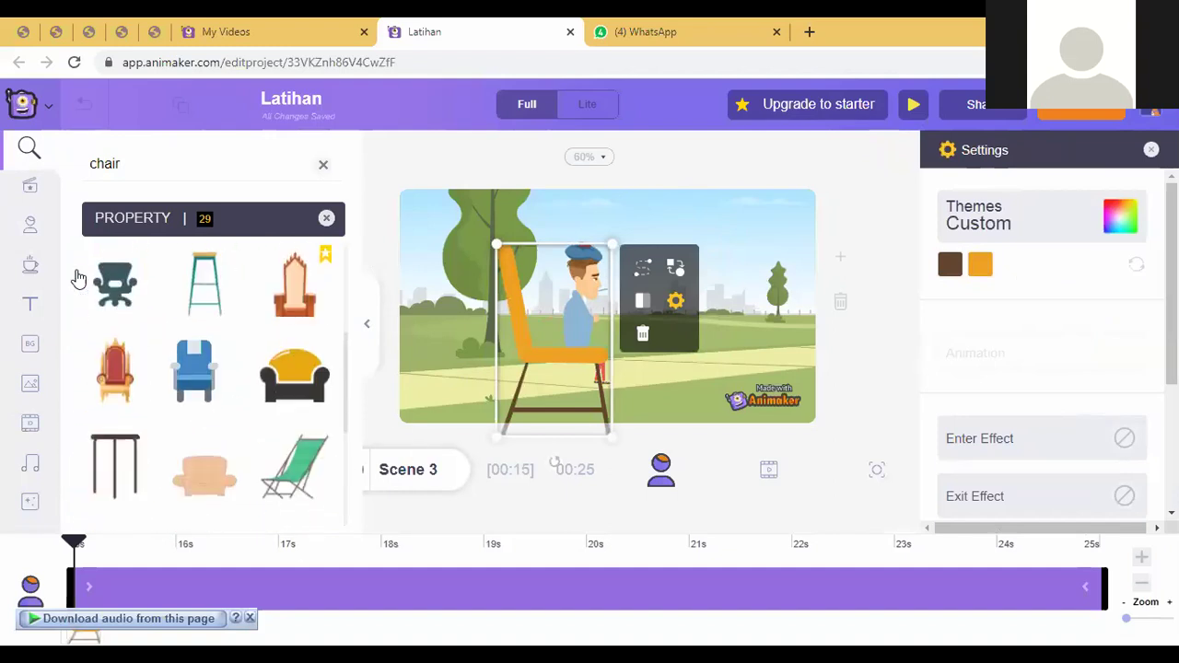
pyautogui.click(329, 219)
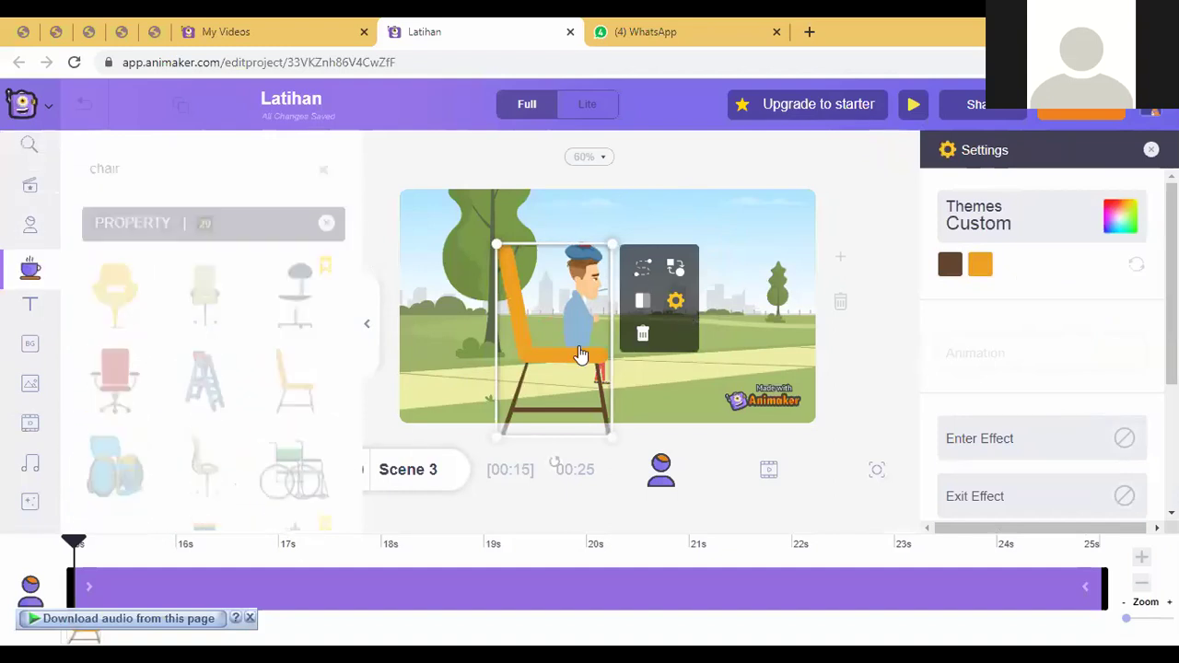
# Shrink the orange chair to the character's scale and seat the sick character on it, just right of the large tree
pyautogui.click(582, 272)
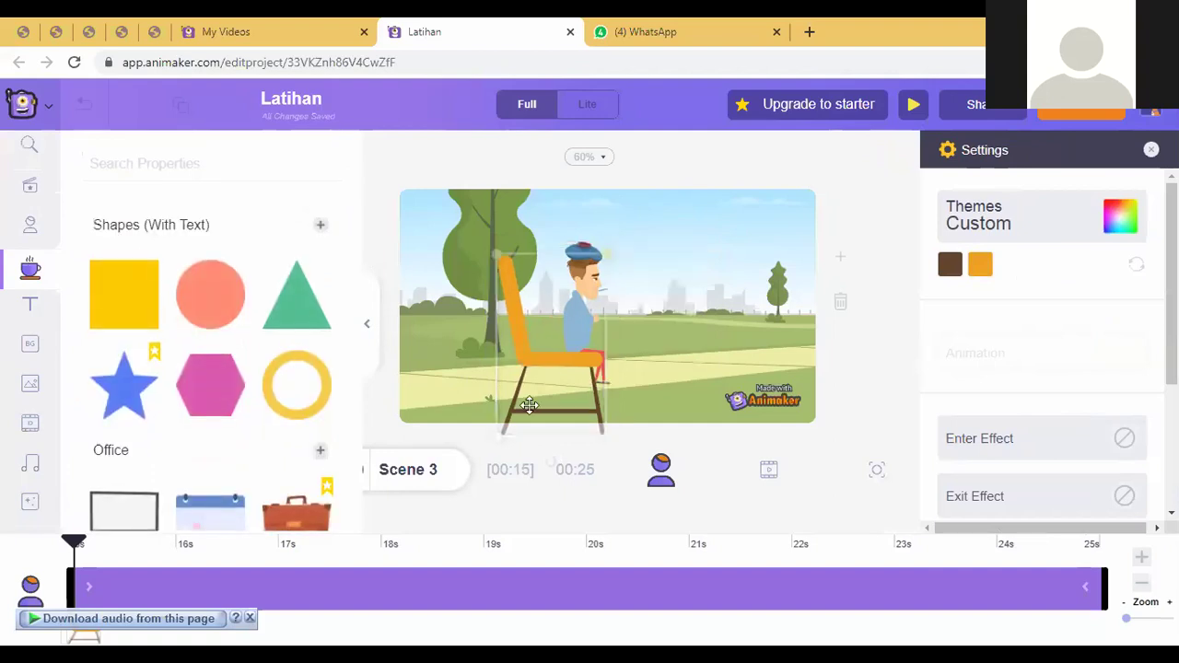
pyautogui.moveTo(604, 251); pyautogui.dragTo(566, 318)
pyautogui.moveTo(538, 368); pyautogui.dragTo(586, 399)
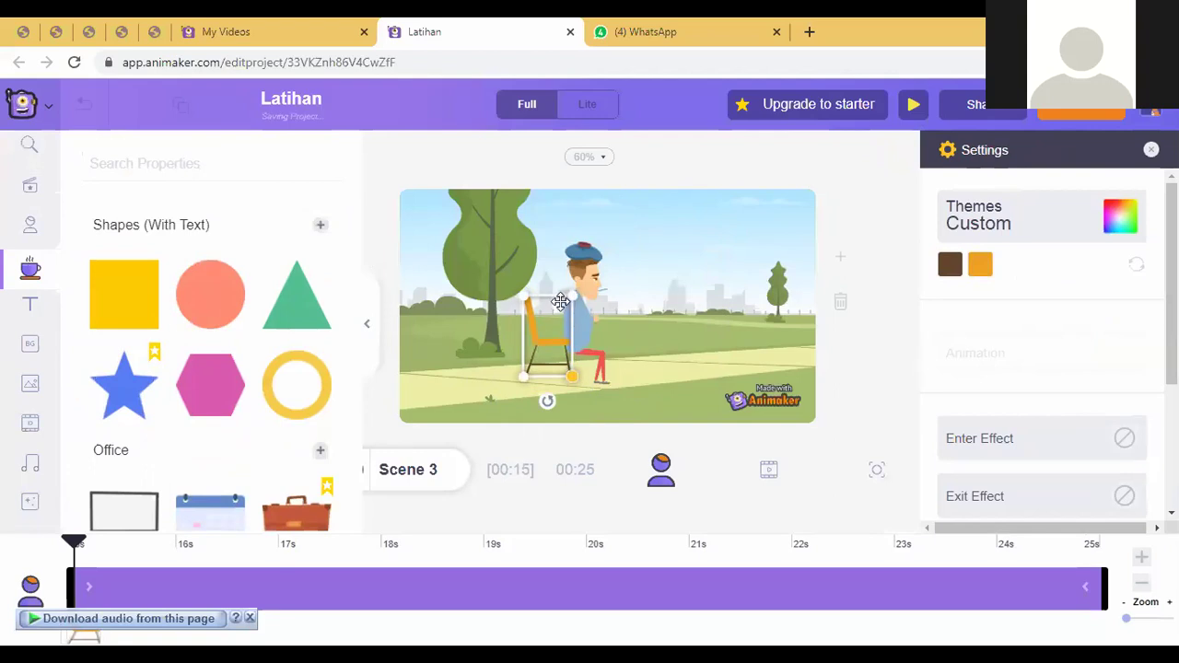
pyautogui.moveTo(559, 302); pyautogui.dragTo(574, 320)
pyautogui.click(583, 247)
pyautogui.moveTo(583, 247); pyautogui.dragTo(573, 287)
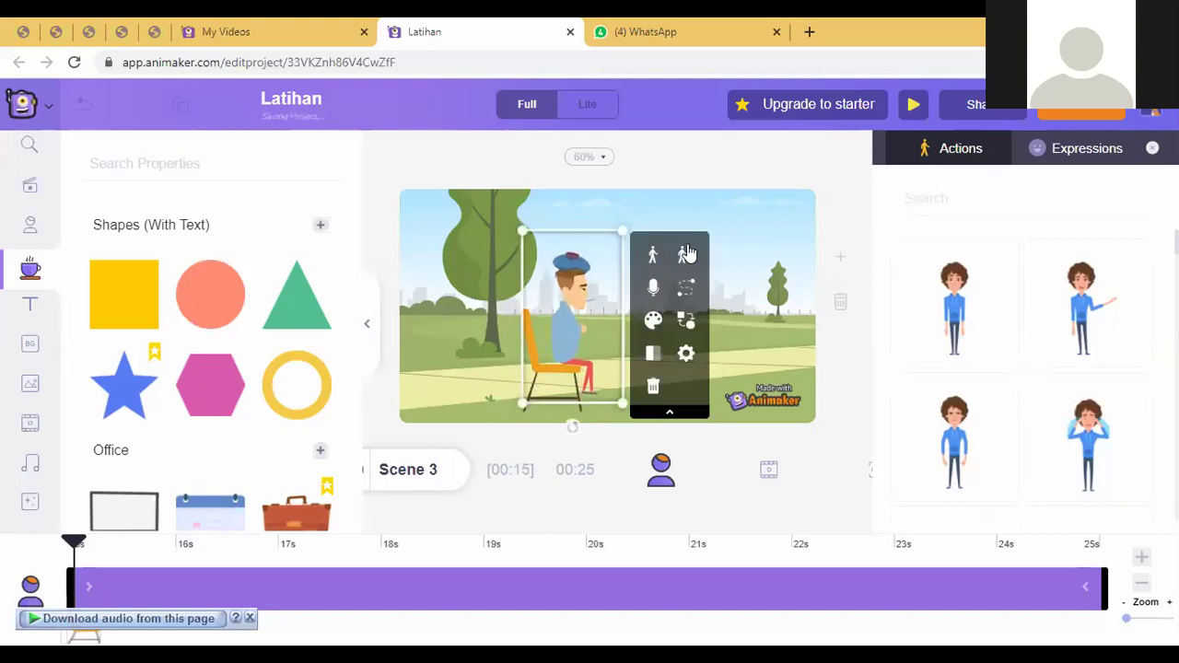
pyautogui.click(762, 166)
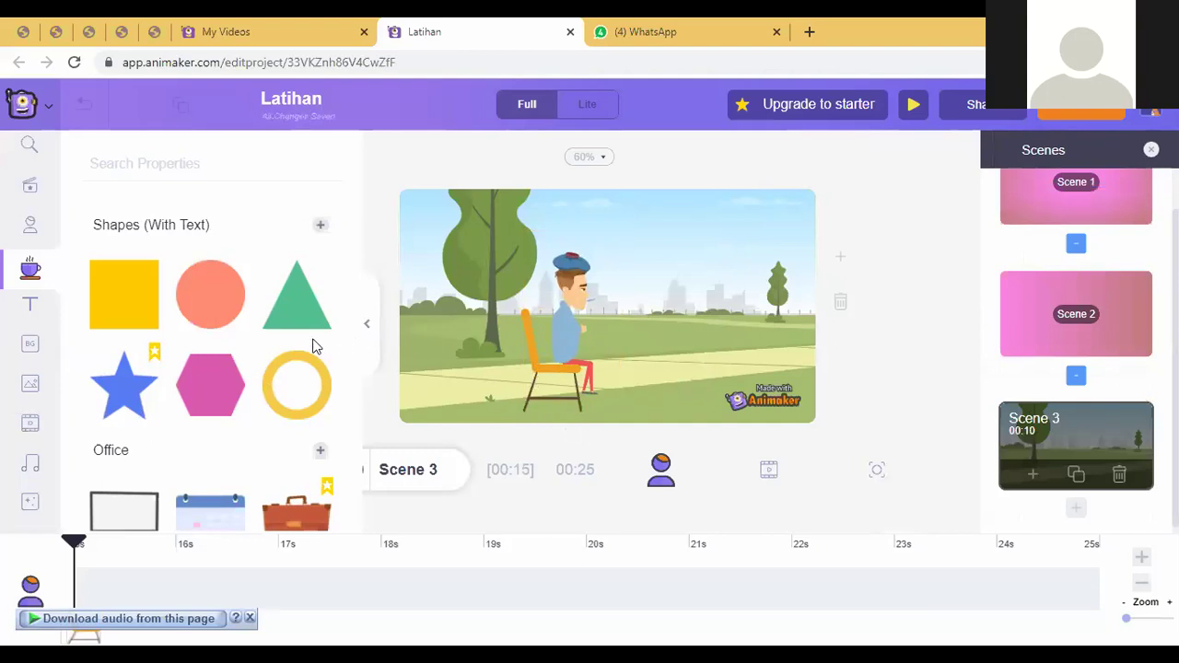
# Search the properties for "sun"
pyautogui.click(372, 329)
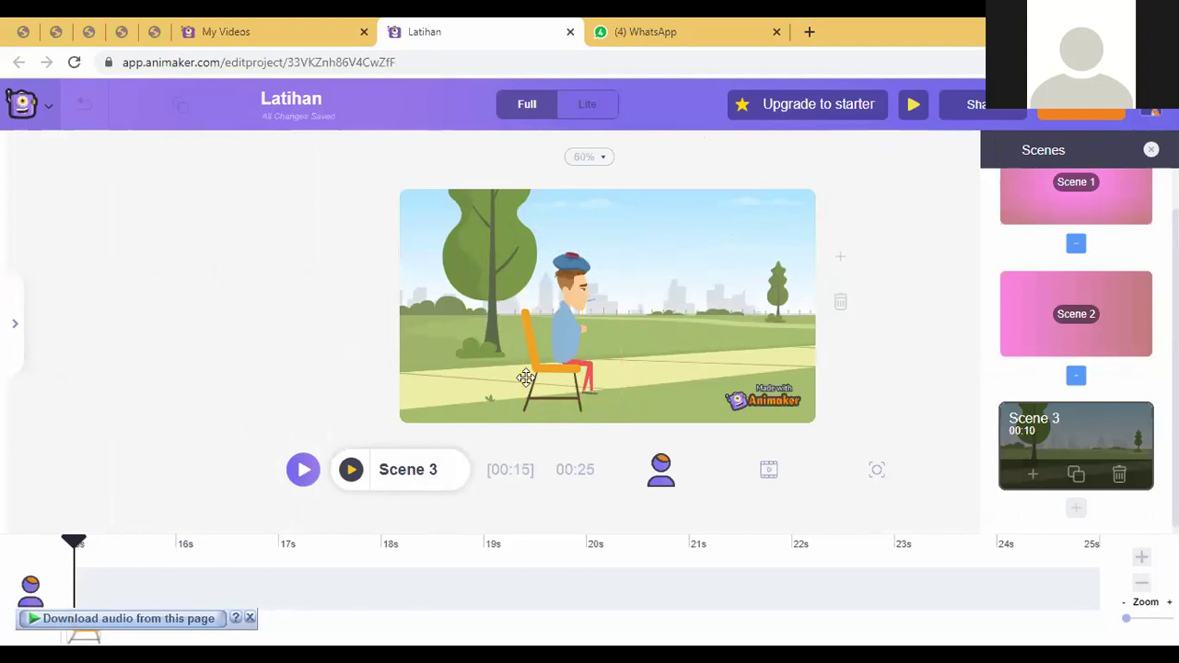
pyautogui.click(14, 328)
pyautogui.scroll(-1, 180, 352)
pyautogui.scroll(-3, 221, 351)
pyautogui.scroll(2, 267, 355)
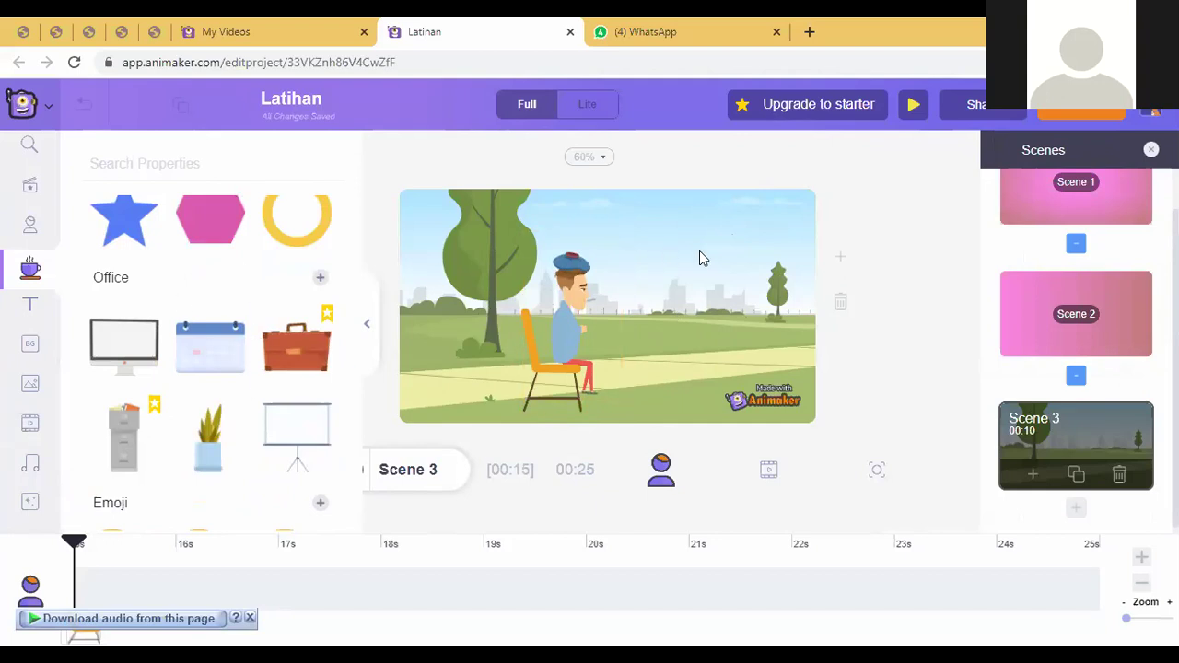
pyautogui.click(187, 173)
pyautogui.write('sun')
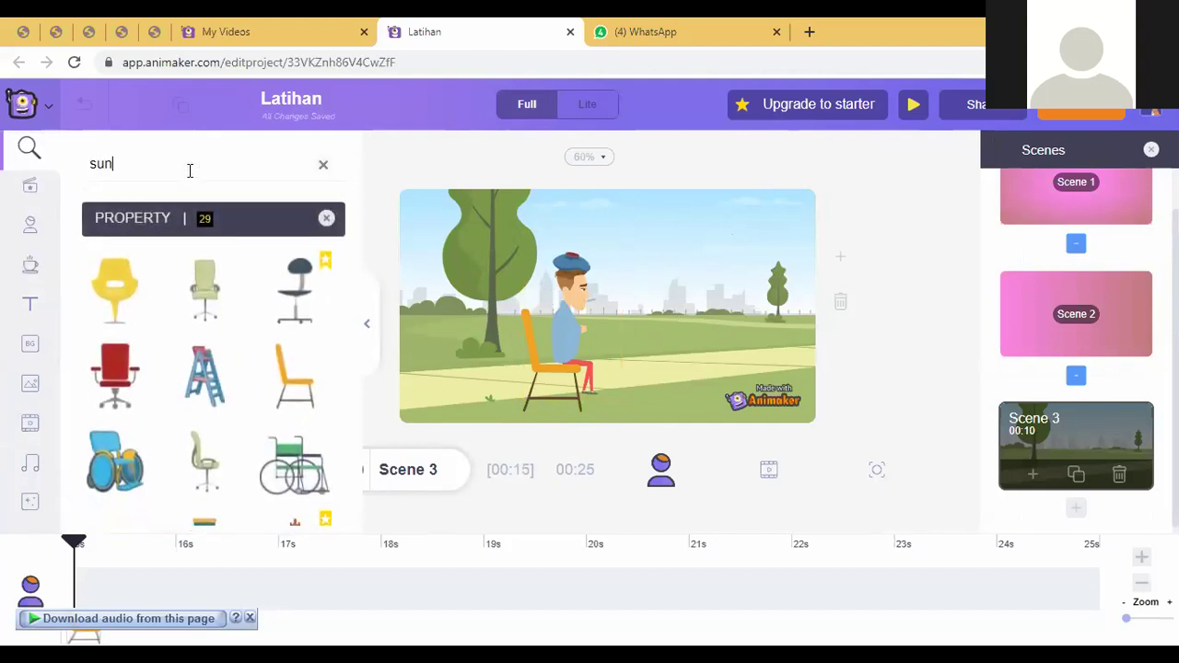
pyautogui.press('Return')
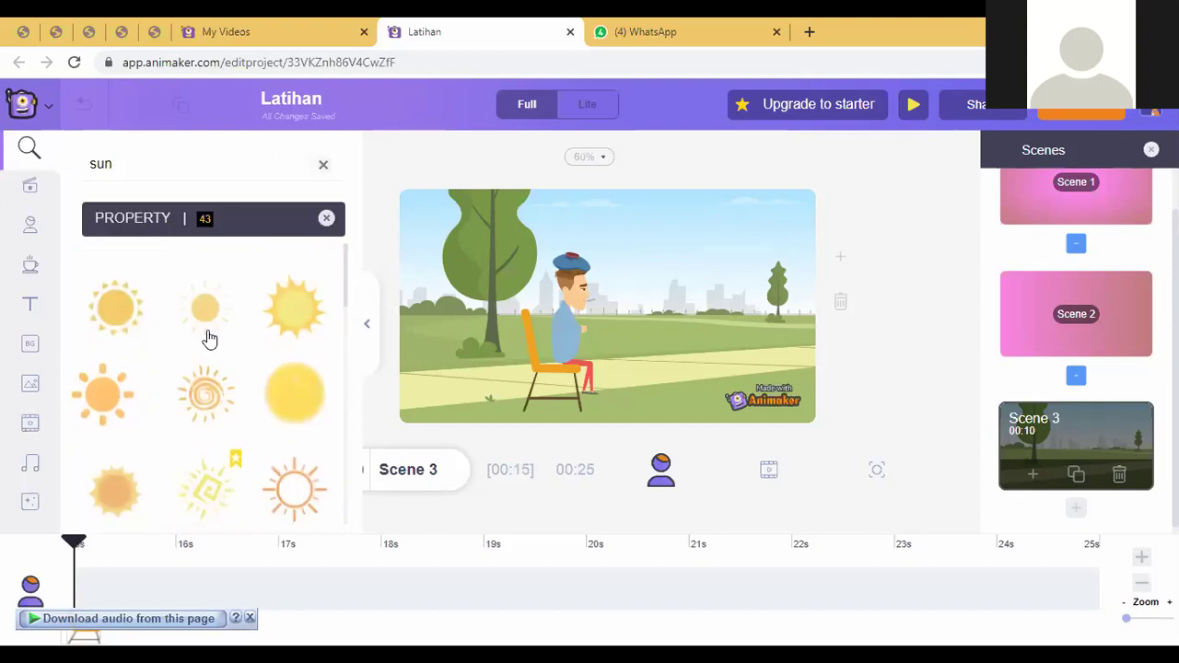
# Add the spiky yellow sun to Scene 3, shrink it and place it in the sky beside the small tree
pyautogui.moveTo(290, 305); pyautogui.dragTo(639, 240)
pyautogui.moveTo(736, 162); pyautogui.dragTo(666, 258)
pyautogui.moveTo(599, 321); pyautogui.dragTo(734, 249)
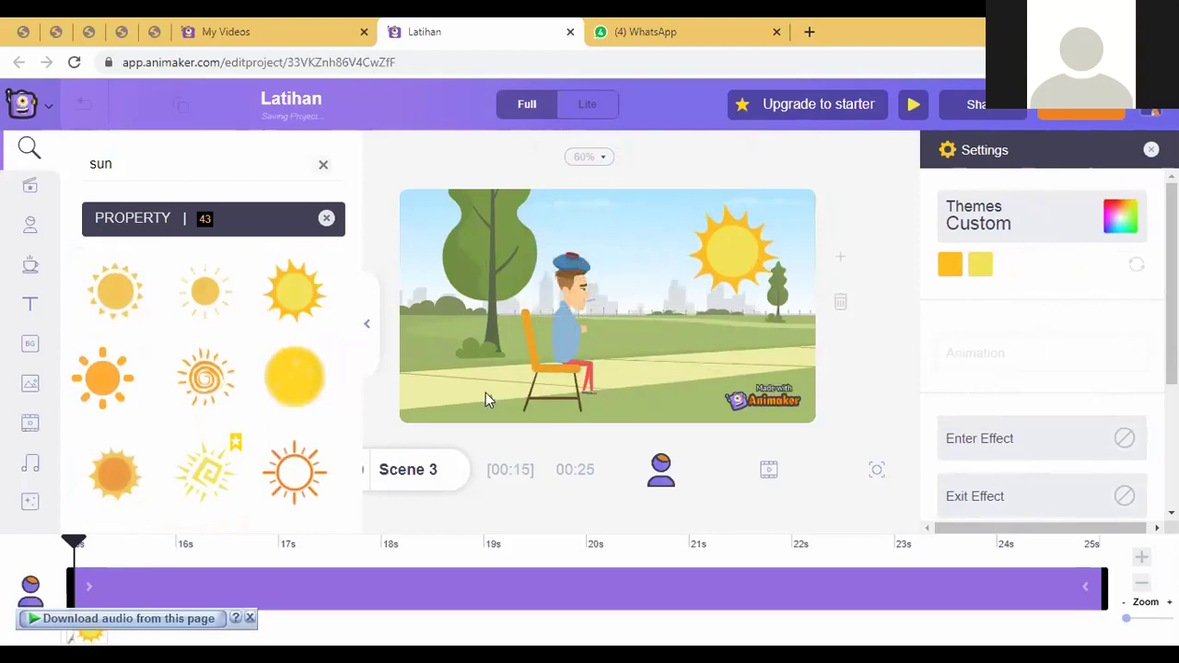
# Make the sun smaller and raise it toward the top edge of the sky
pyautogui.click(368, 323)
pyautogui.click(771, 284)
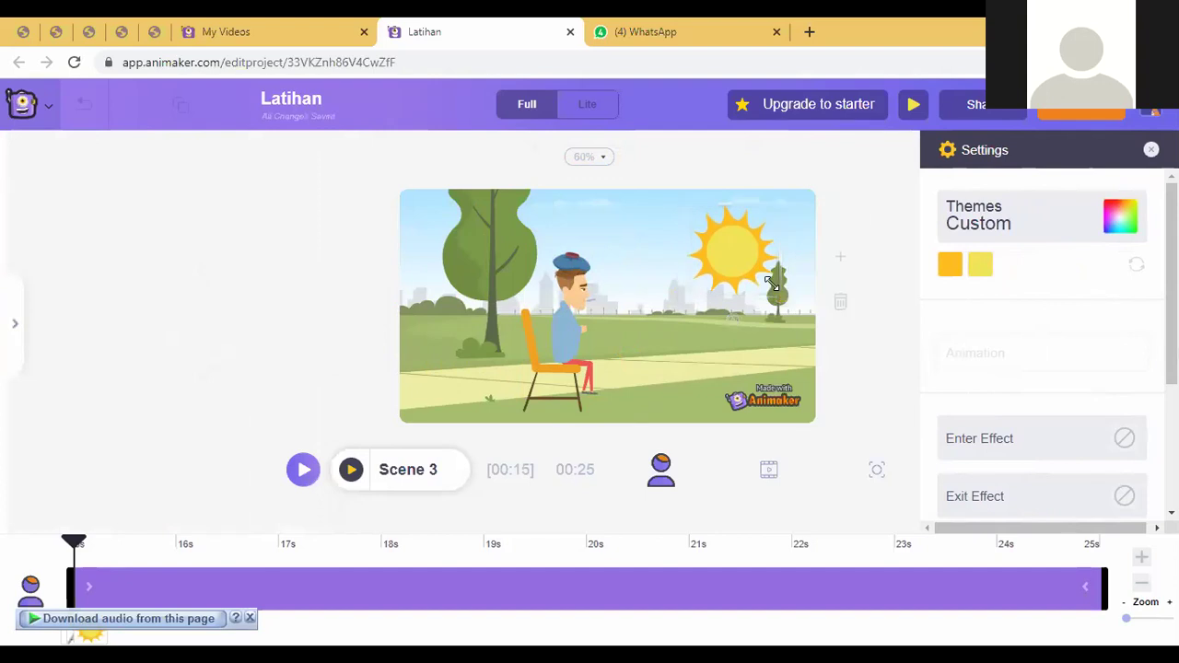
pyautogui.moveTo(771, 284); pyautogui.dragTo(758, 274)
pyautogui.moveTo(702, 232); pyautogui.dragTo(721, 223)
pyautogui.click(869, 193)
pyautogui.click(730, 235)
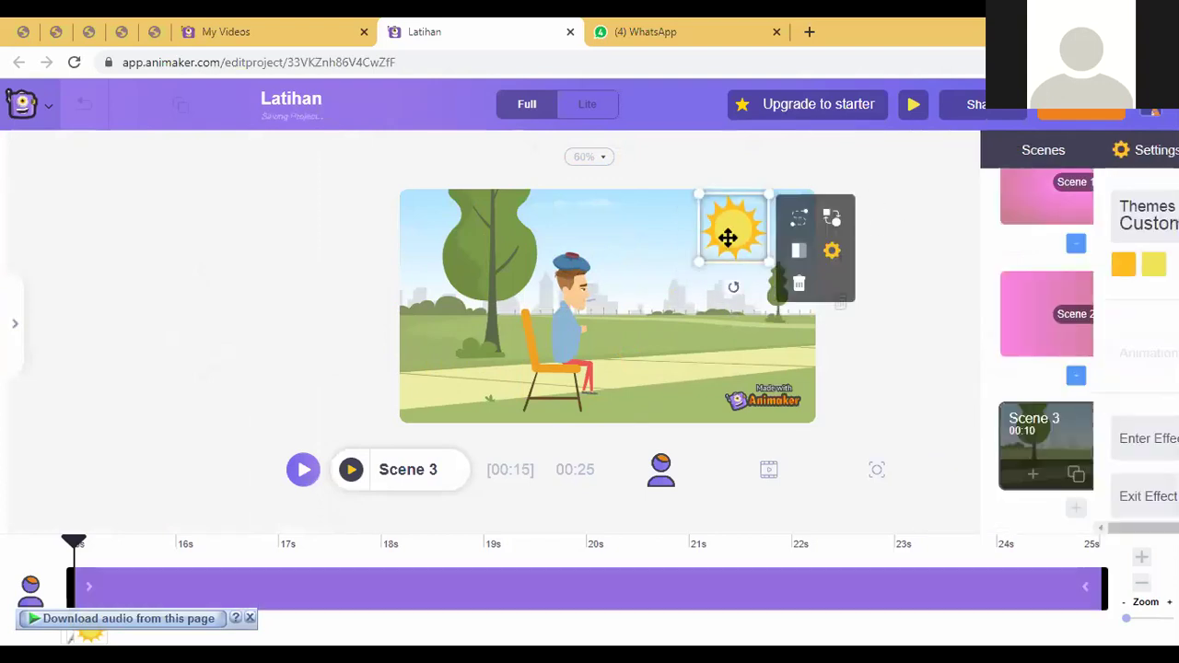
pyautogui.click(887, 208)
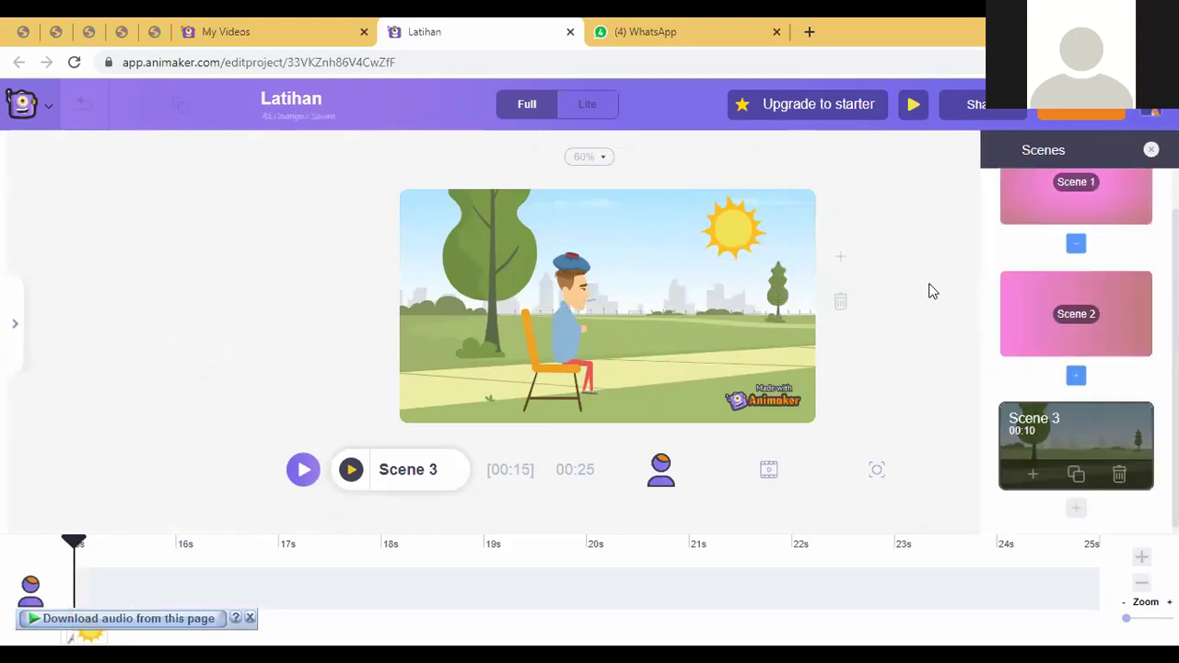
# Review the sun's effect, transparency and arrangement settings, and reduce the sun slightly in size
pyautogui.click(750, 229)
pyautogui.scroll(-3, 1040, 349)
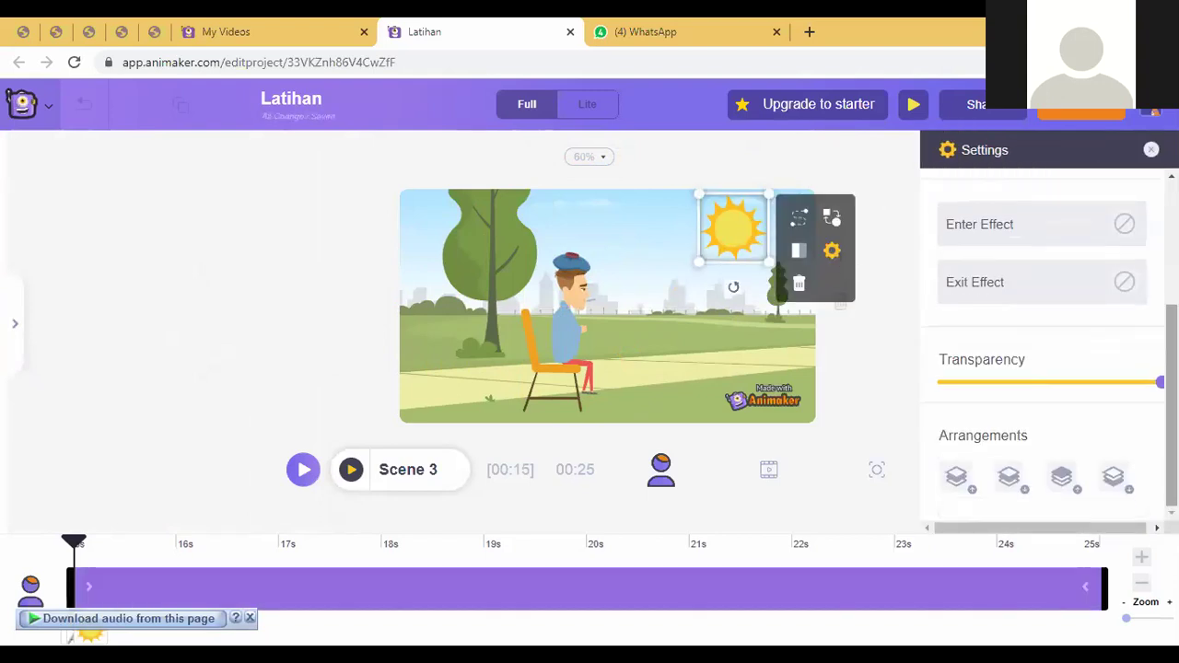
pyautogui.click(891, 228)
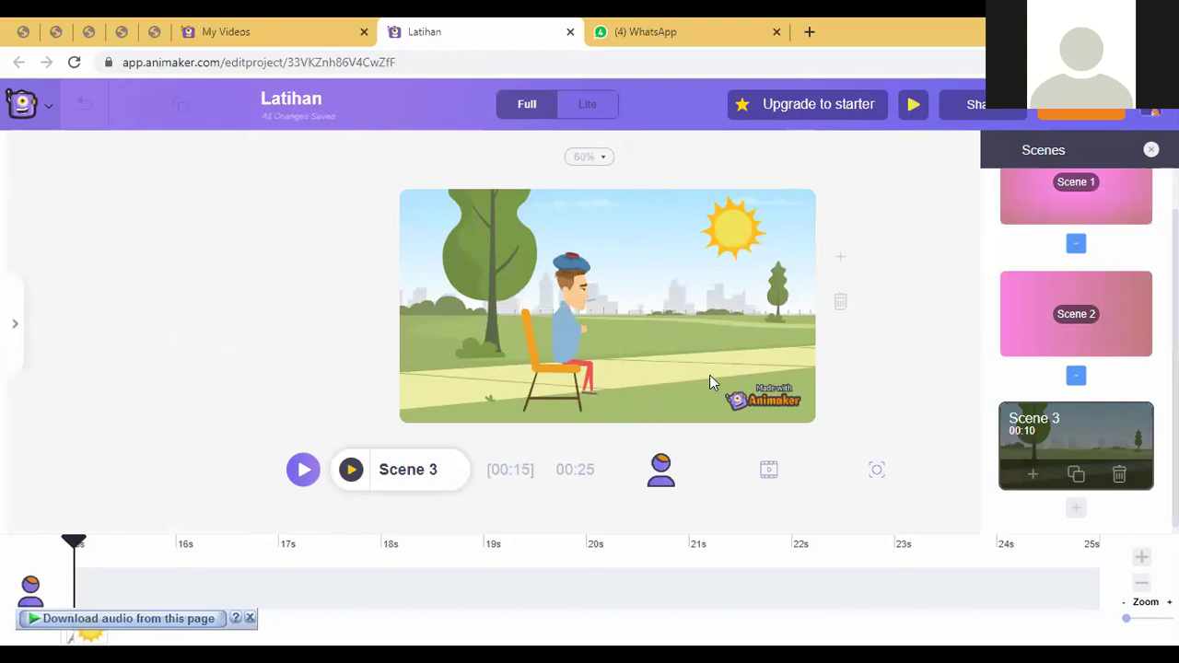
pyautogui.click(735, 232)
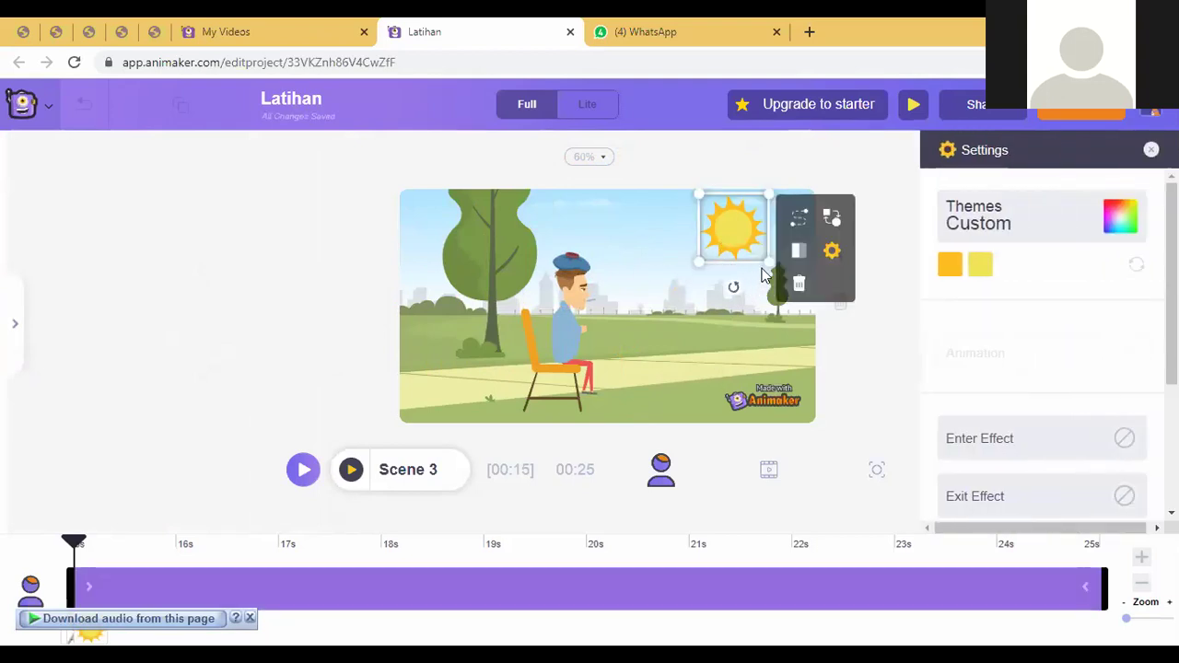
pyautogui.moveTo(734, 213); pyautogui.dragTo(740, 226)
pyautogui.click(737, 230)
# Delete the orange chair and apply the standing action with crossed arms to the character
pyautogui.click(538, 382)
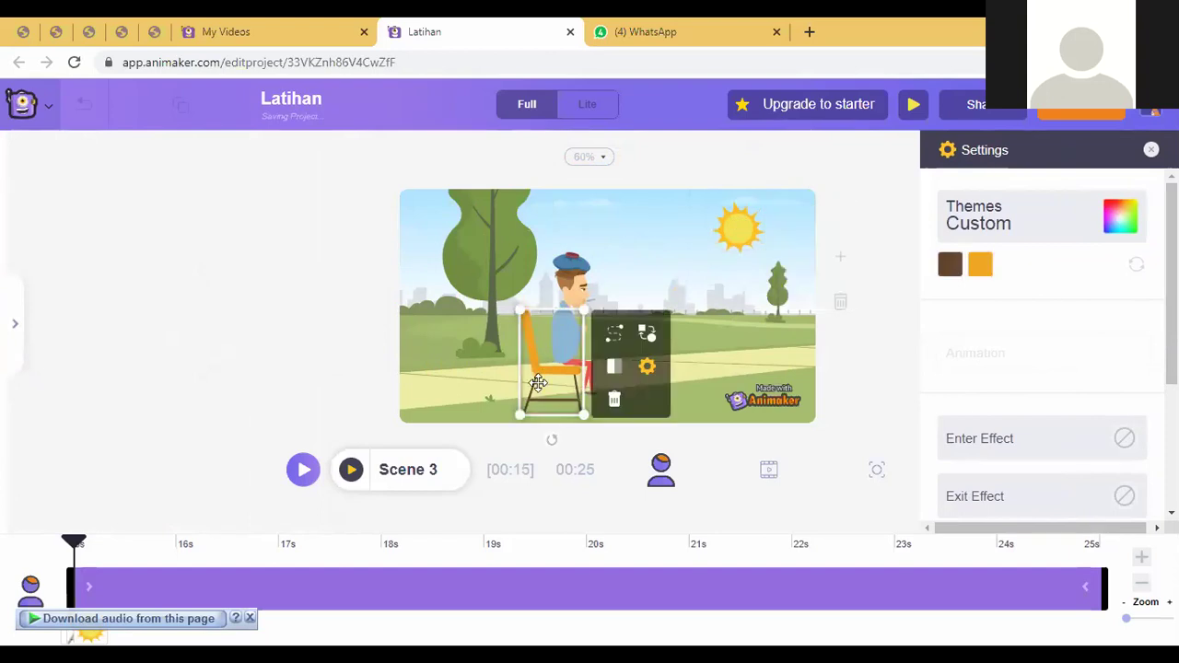
pyautogui.press('Delete')
pyautogui.click(580, 306)
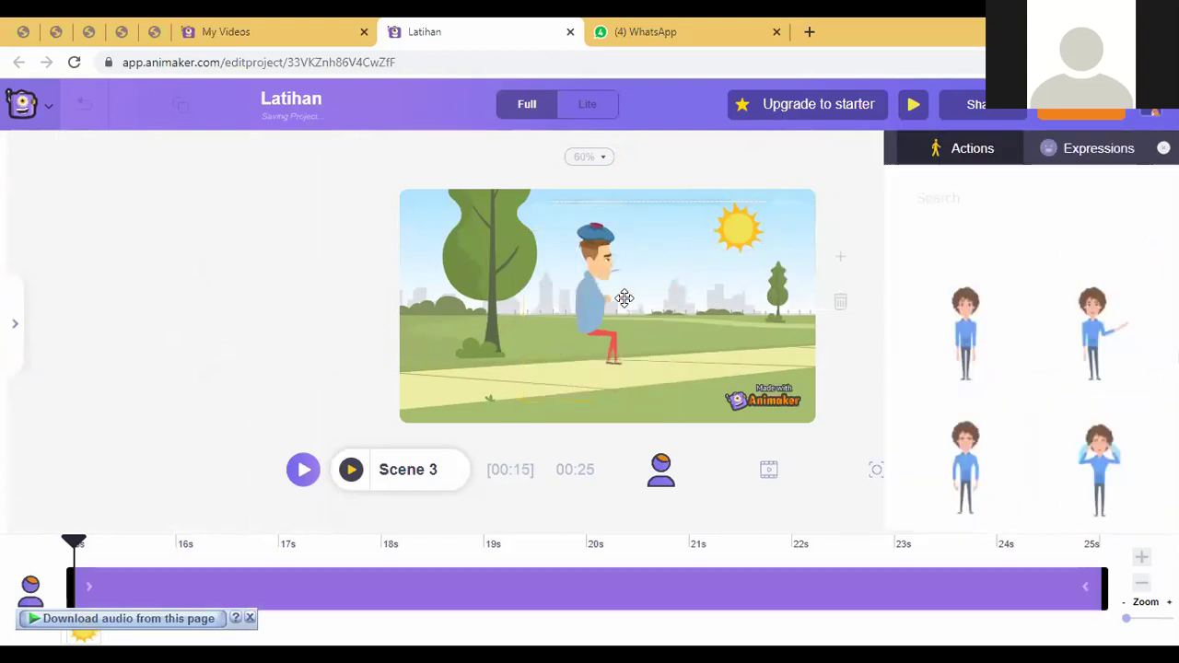
pyautogui.scroll(-2, 996, 385)
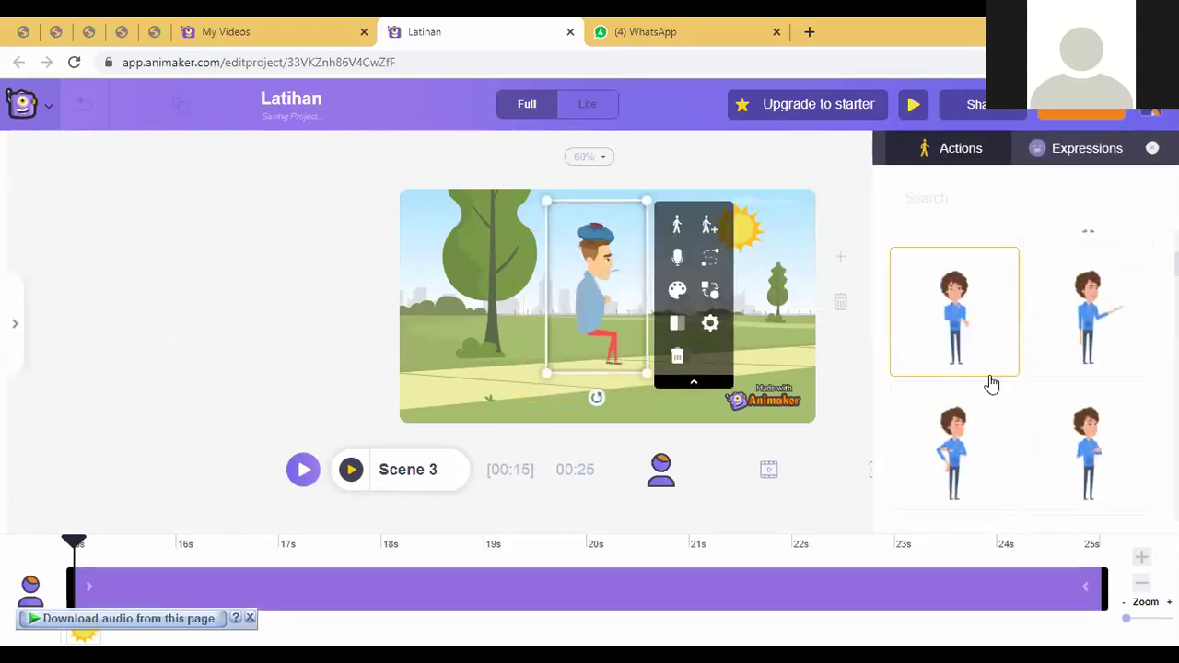
pyautogui.scroll(-2, 1105, 414)
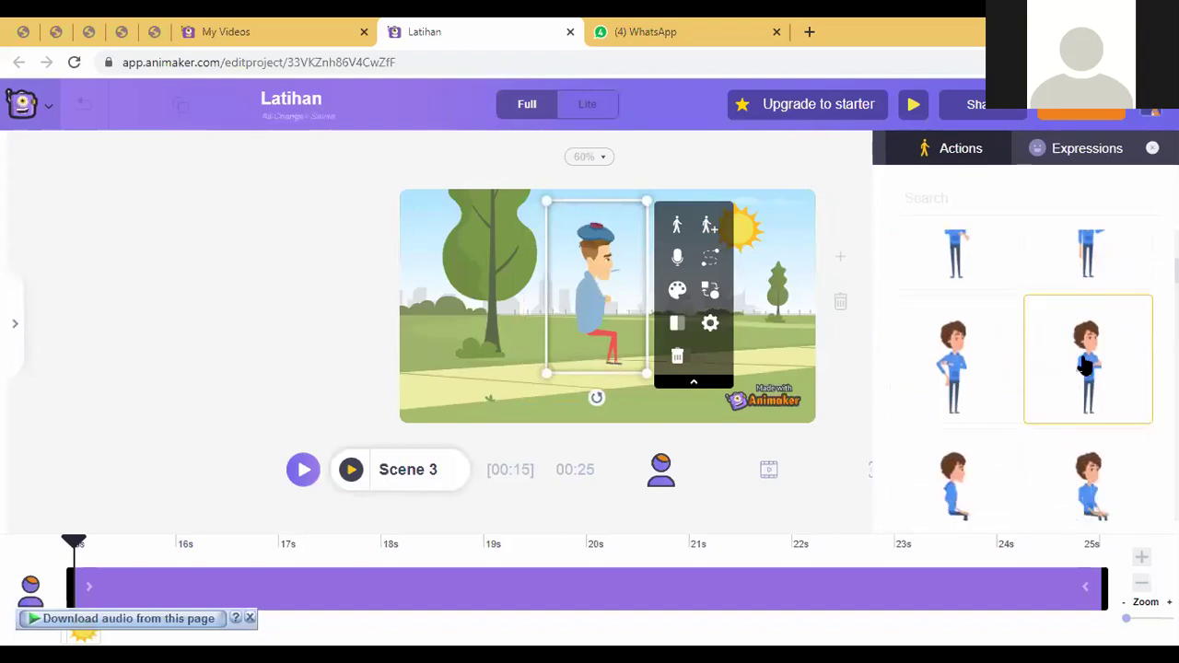
pyautogui.click(1087, 367)
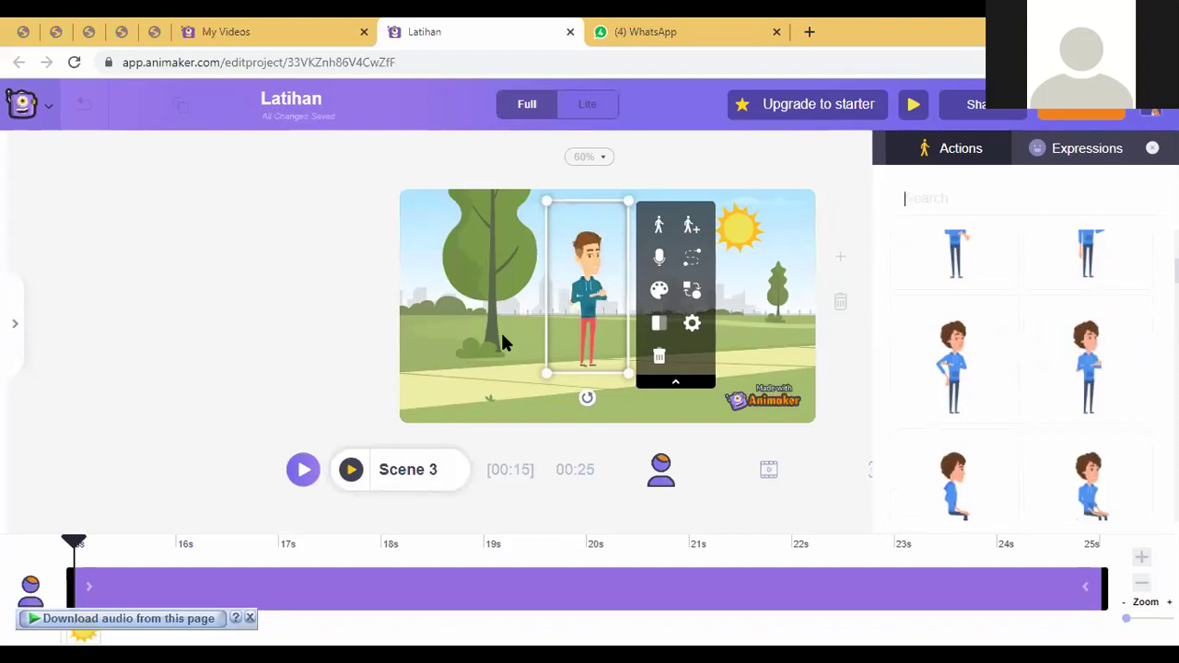
# Enlarge the standing character and place it in the right half of the scene with the legs extending below the canvas
pyautogui.moveTo(627, 230)
pyautogui.mouseDown()
pyautogui.moveTo(520, 328)
pyautogui.moveTo(626, 250)
pyautogui.mouseUp()
pyautogui.moveTo(530, 304); pyautogui.dragTo(687, 355)
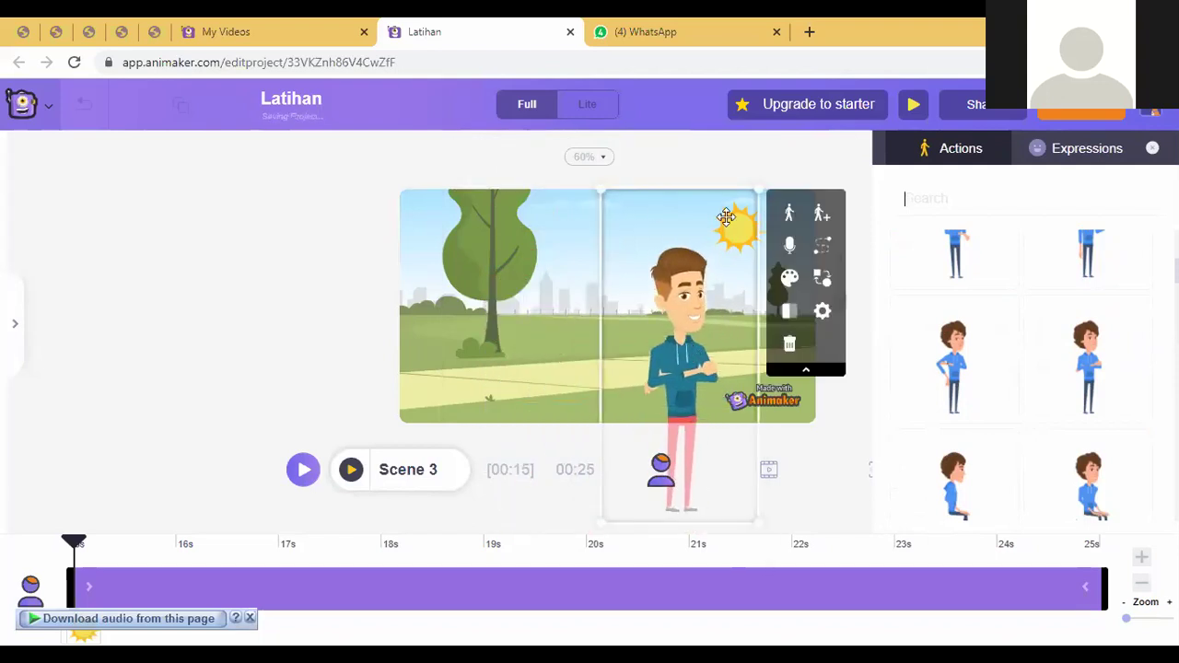
pyautogui.click(747, 170)
pyautogui.click(602, 223)
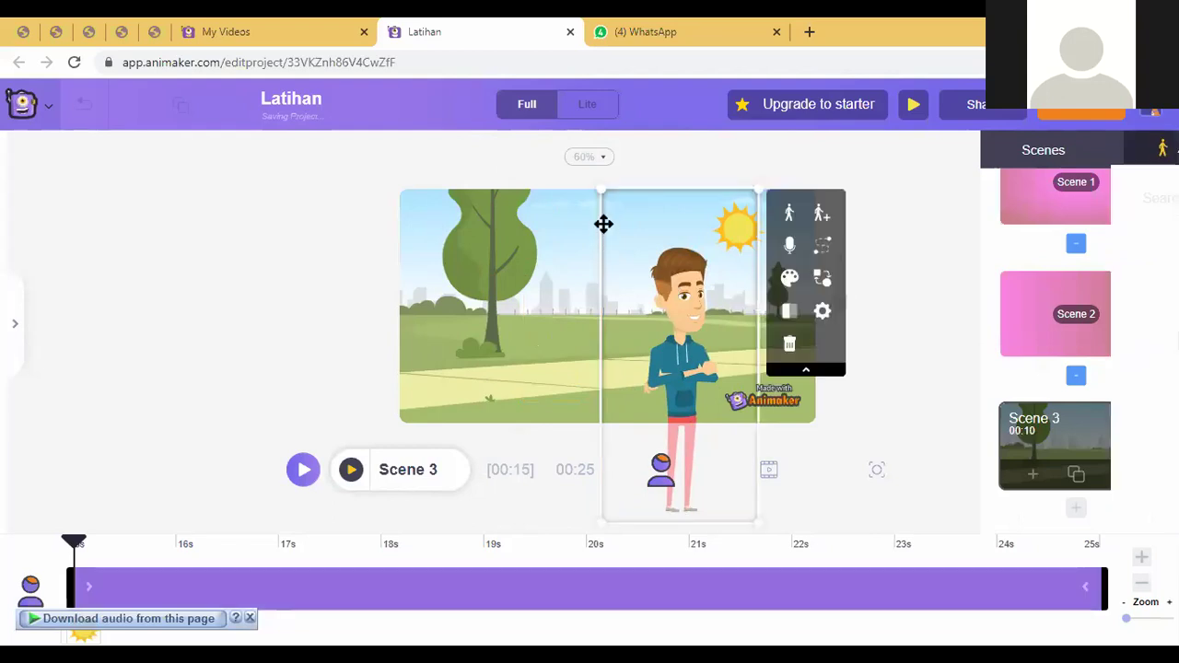
pyautogui.click(355, 237)
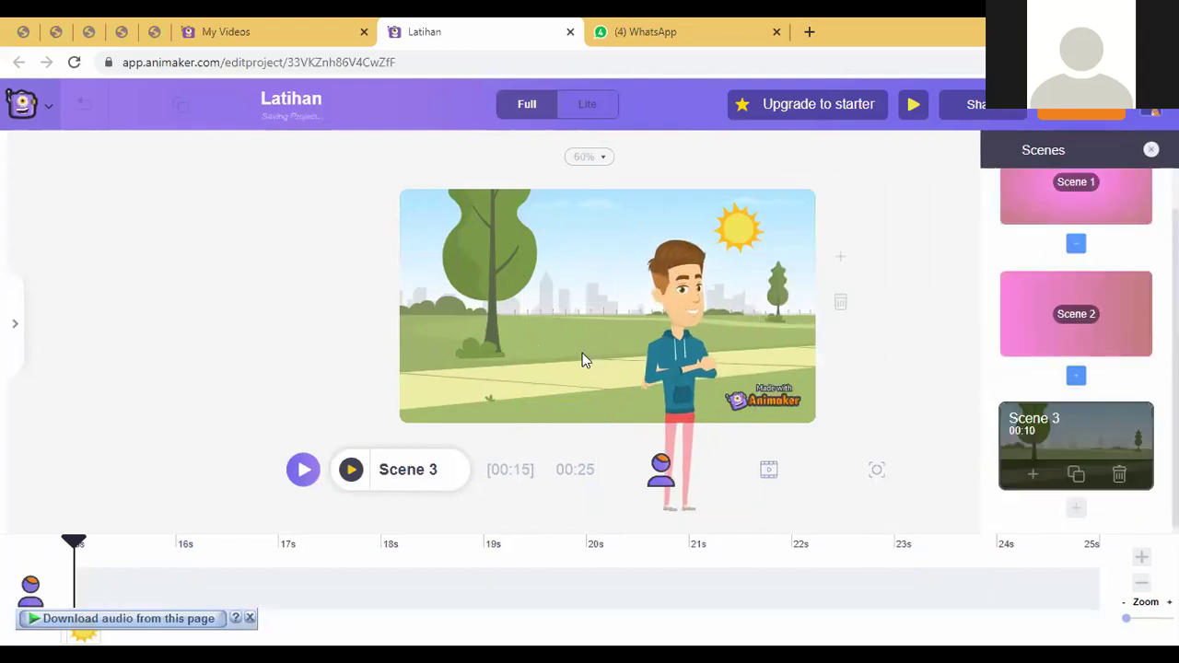
# Move the sun farther right in the sky, clear of the character's head
pyautogui.click(746, 226)
pyautogui.click(747, 227)
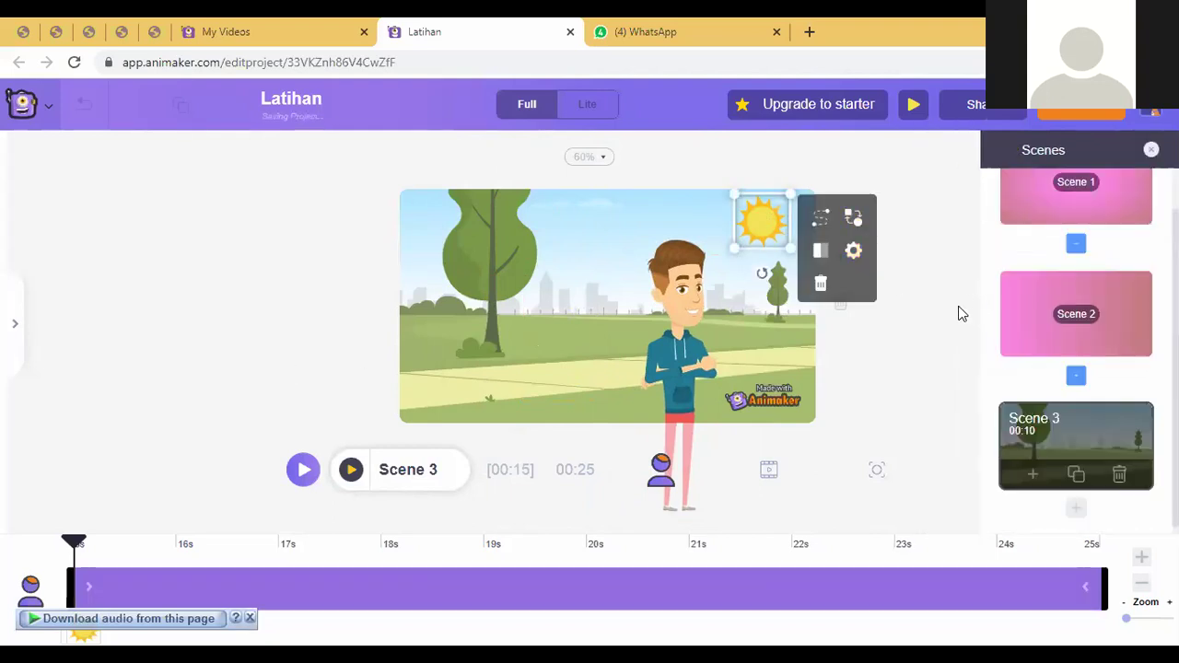
pyautogui.click(912, 334)
# Search the properties for "elephant"
pyautogui.click(17, 317)
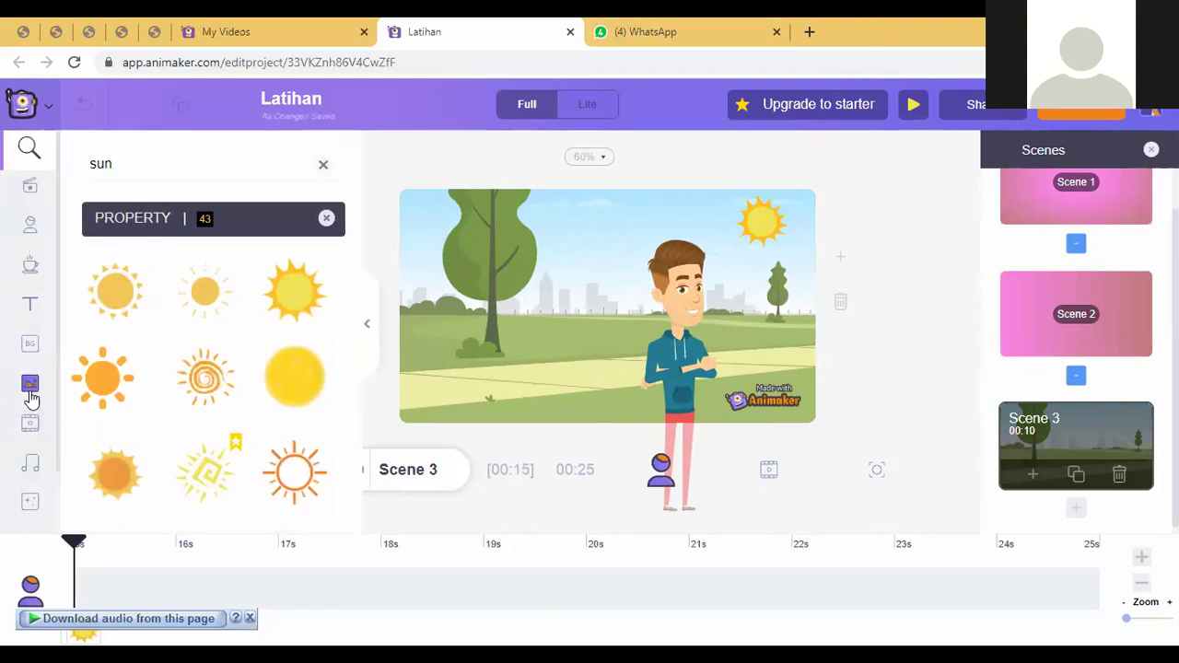
pyautogui.click(31, 267)
pyautogui.click(184, 162)
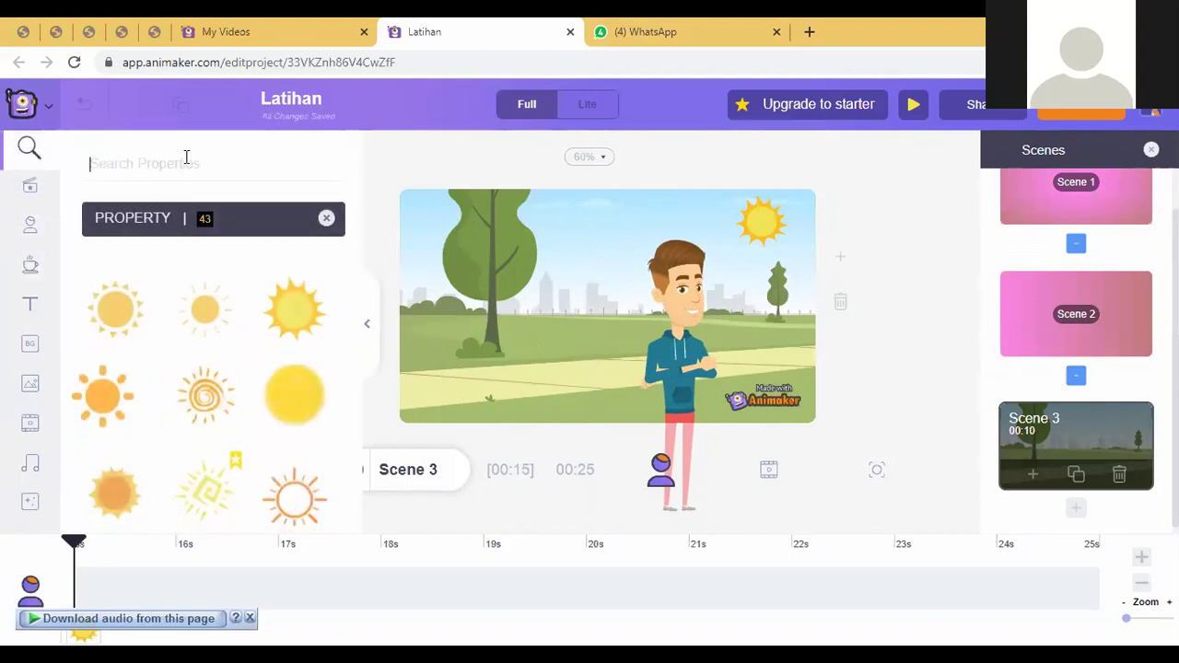
pyautogui.write('elephant')
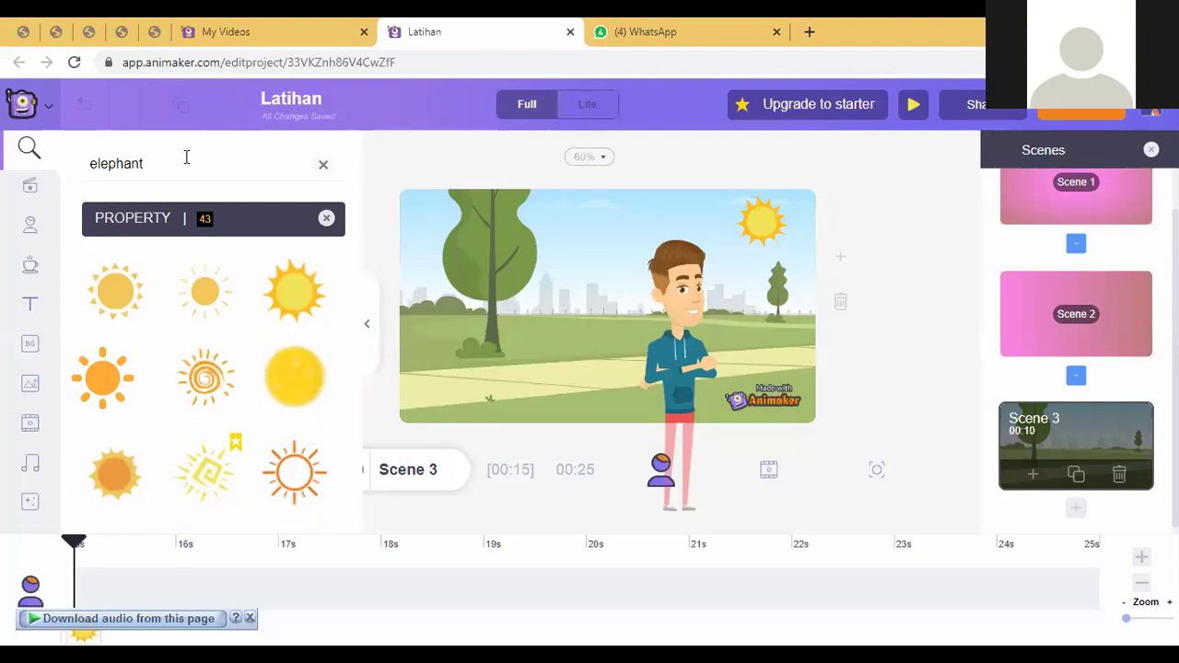
pyautogui.press('Return')
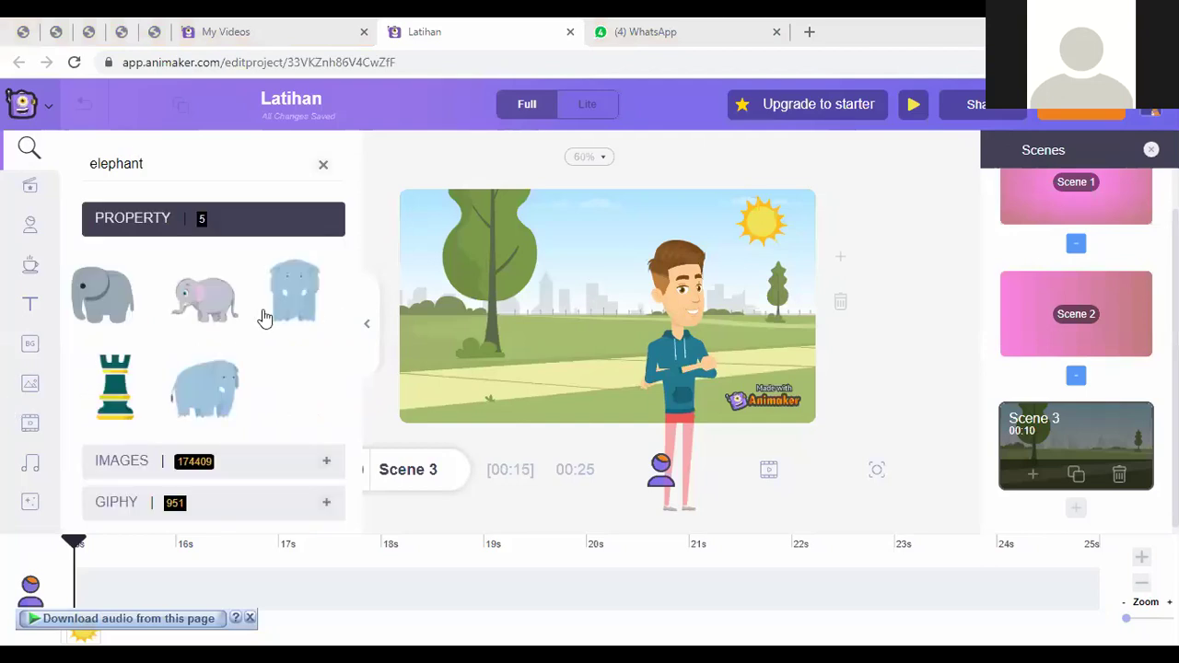
# Add the blue side-view elephant, shrink it and place it in front of the large tree
pyautogui.click(213, 394)
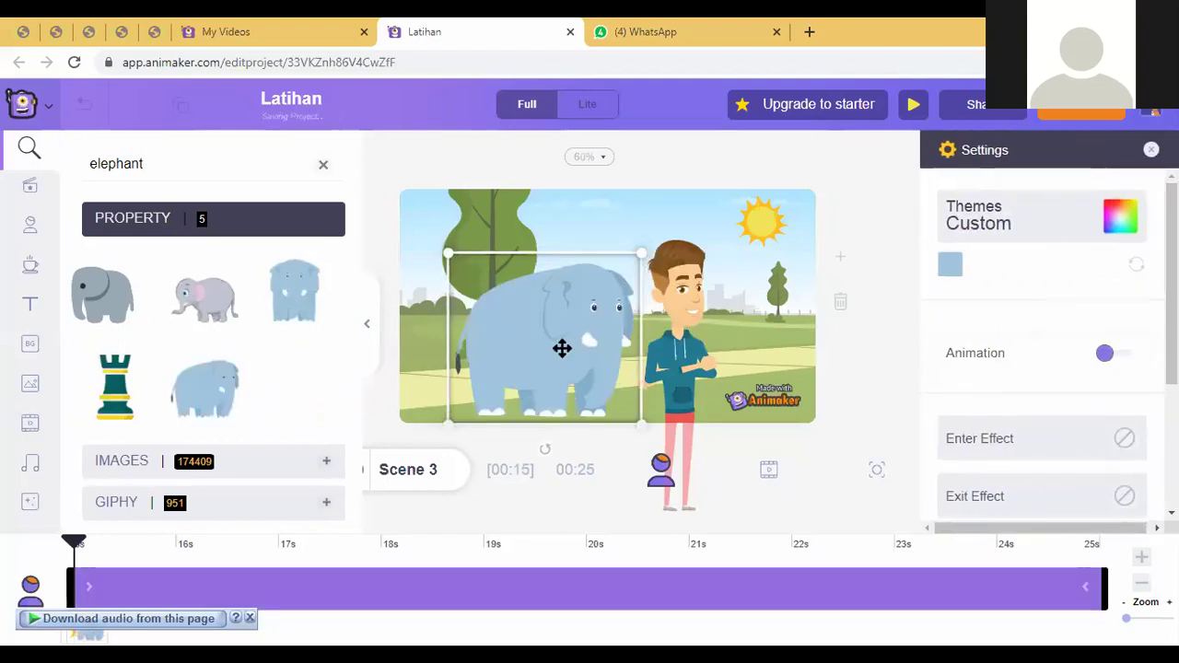
pyautogui.moveTo(637, 268); pyautogui.dragTo(571, 326)
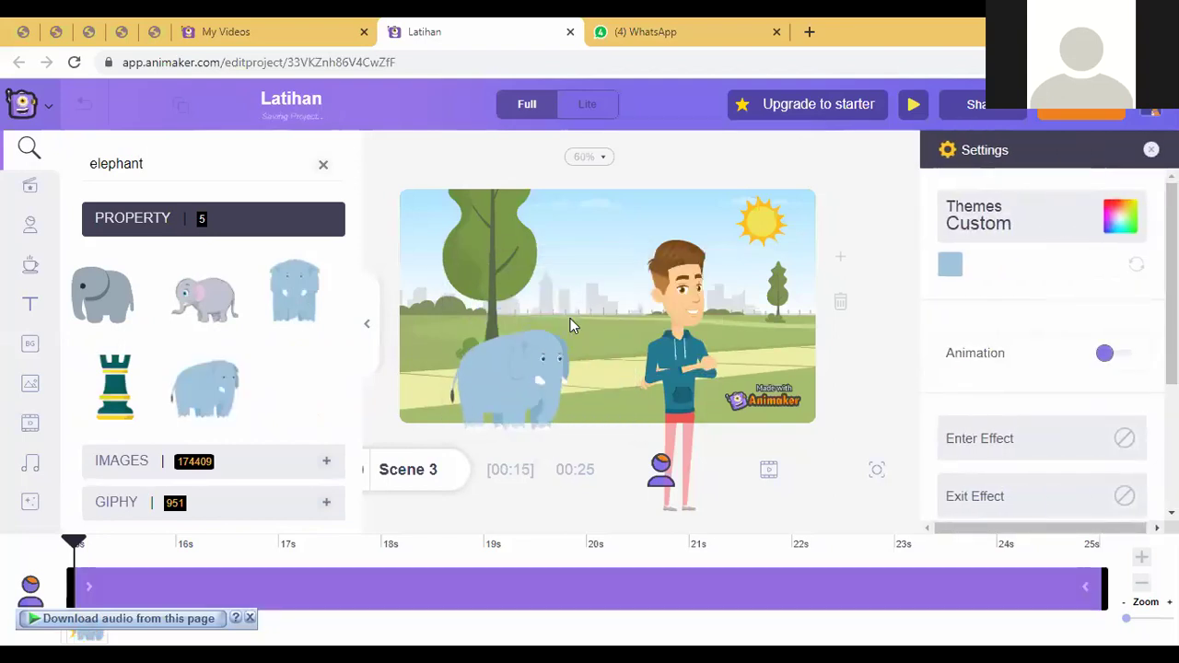
pyautogui.moveTo(513, 368); pyautogui.dragTo(483, 309)
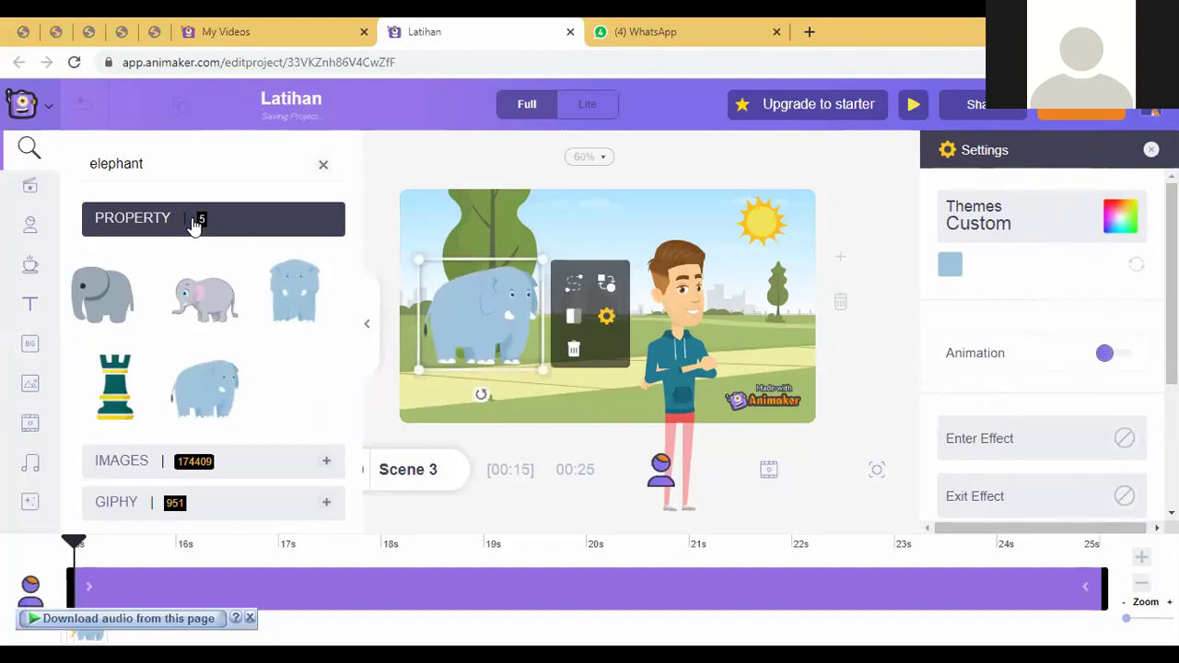
# Replace the property search term with "car"
pyautogui.press('BackSpace')
pyautogui.press('BackSpace')
pyautogui.press('BackSpace')
pyautogui.press('BackSpace')
pyautogui.press('BackSpace')
pyautogui.press('BackSpace')
pyautogui.press('BackSpace')
pyautogui.press('BackSpace')
pyautogui.write('car')
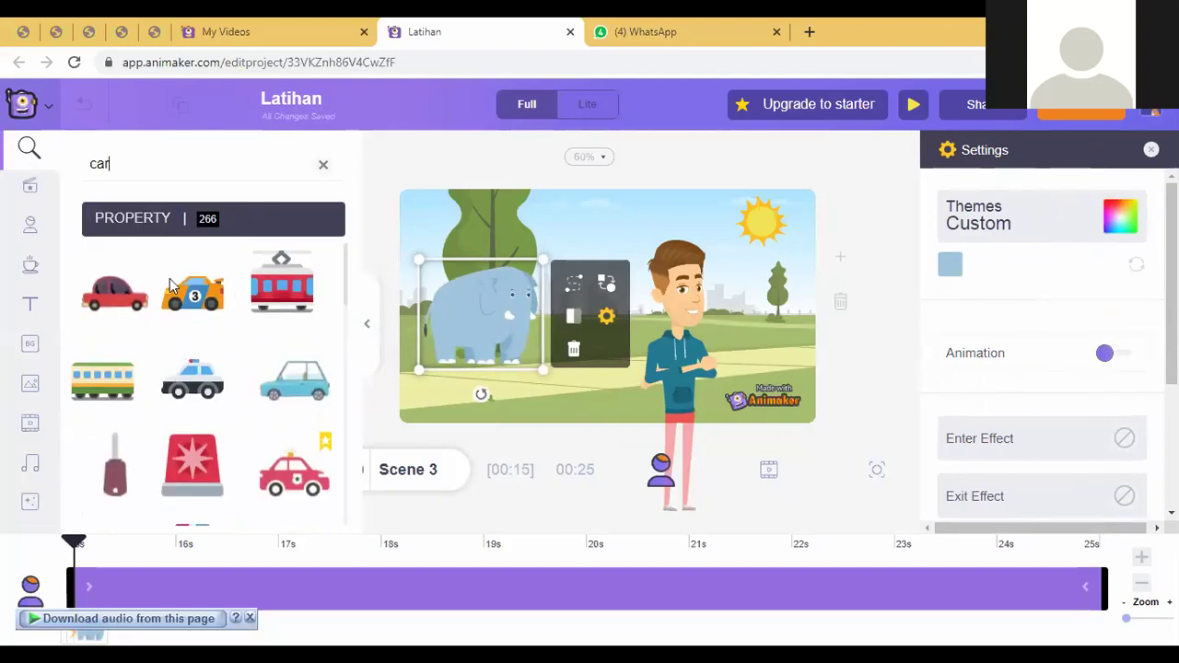
# Add the light-blue side-view car to Scene 3, shrink it and place it between the elephant and the character
pyautogui.click(282, 396)
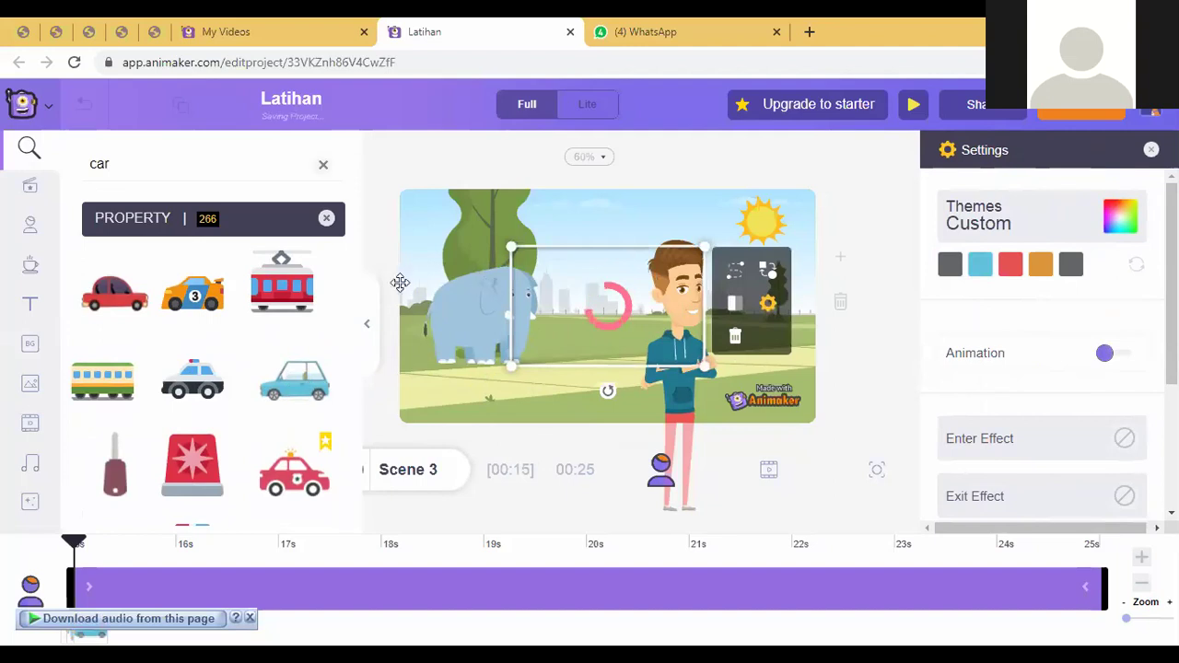
pyautogui.click(378, 319)
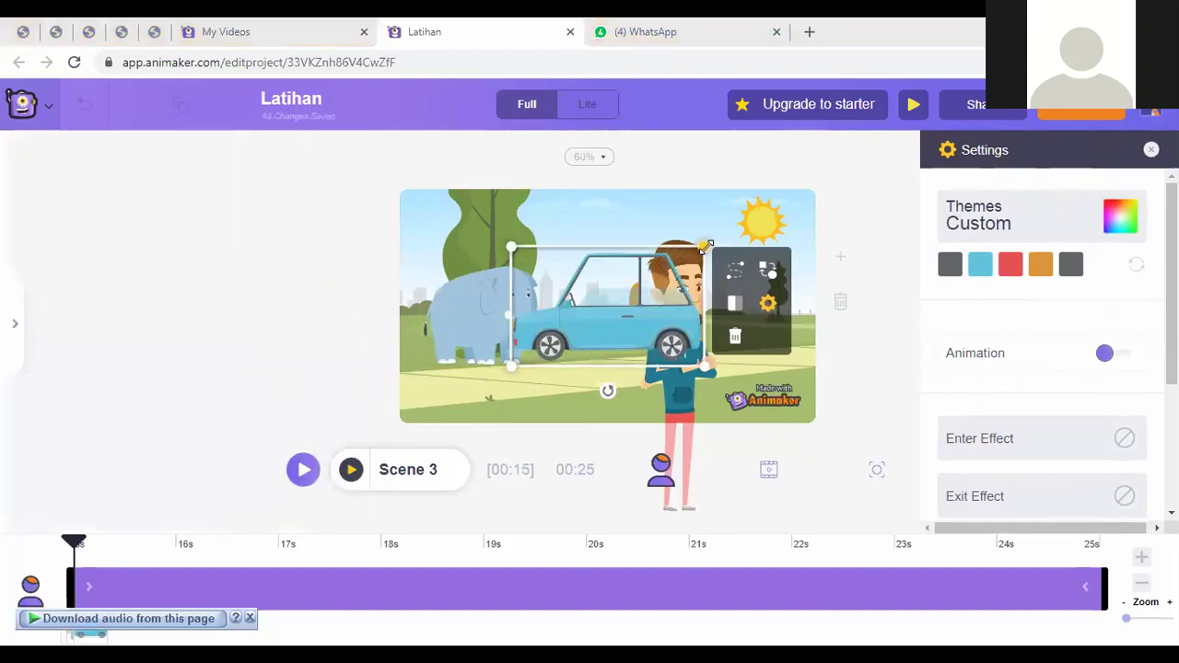
pyautogui.moveTo(703, 246); pyautogui.dragTo(627, 303)
pyautogui.moveTo(584, 337); pyautogui.dragTo(585, 393)
# Make the elephant smaller, stand it below the large tree, and line the car up with it on the path
pyautogui.moveTo(477, 300); pyautogui.dragTo(469, 375)
pyautogui.click(594, 392)
pyautogui.moveTo(594, 391); pyautogui.dragTo(609, 356)
# Shift the character slightly to the right of the car and give him the front-facing standing action with arms down
pyautogui.click(722, 329)
pyautogui.moveTo(686, 278); pyautogui.dragTo(695, 278)
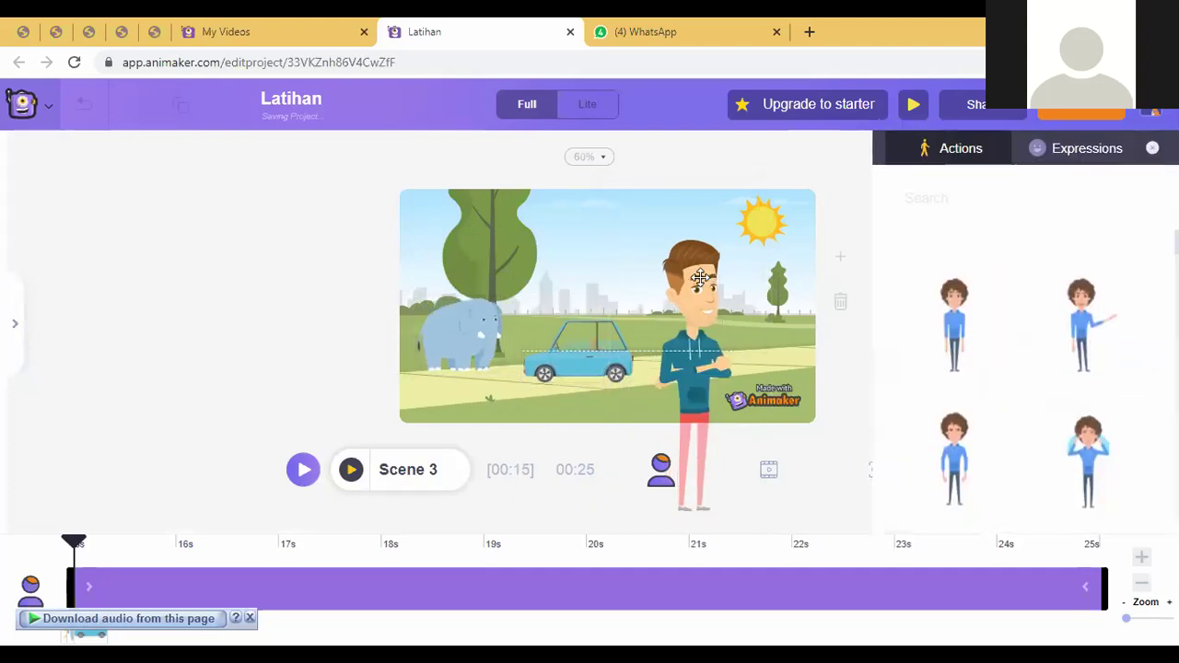
pyautogui.click(373, 219)
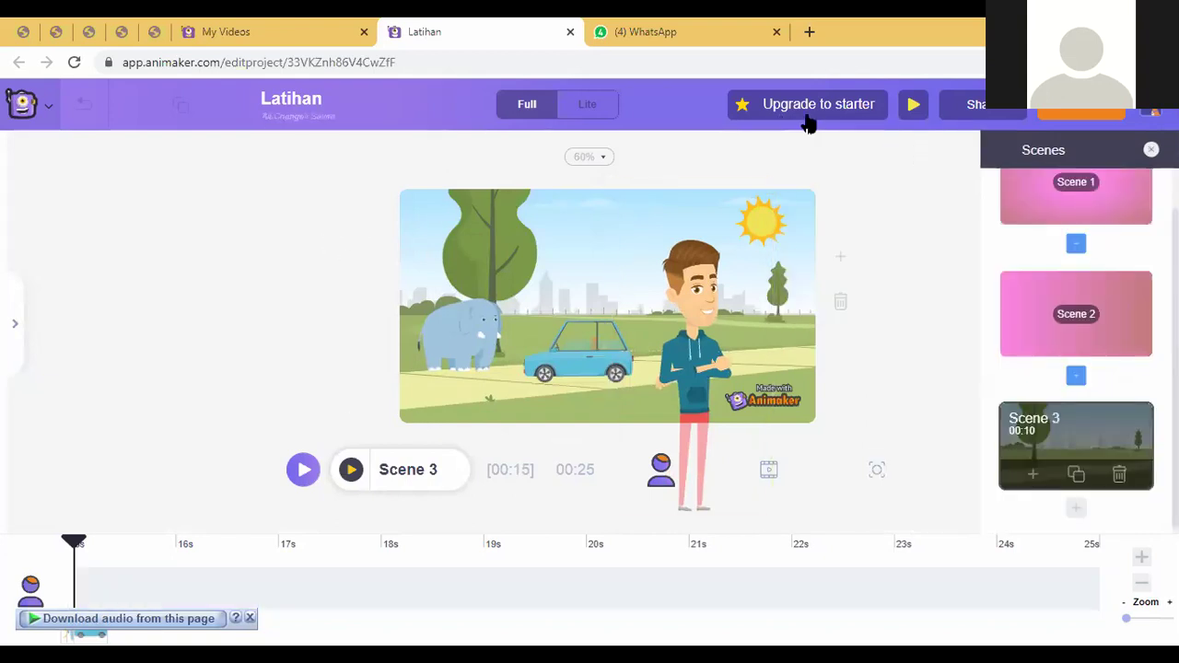
pyautogui.click(249, 619)
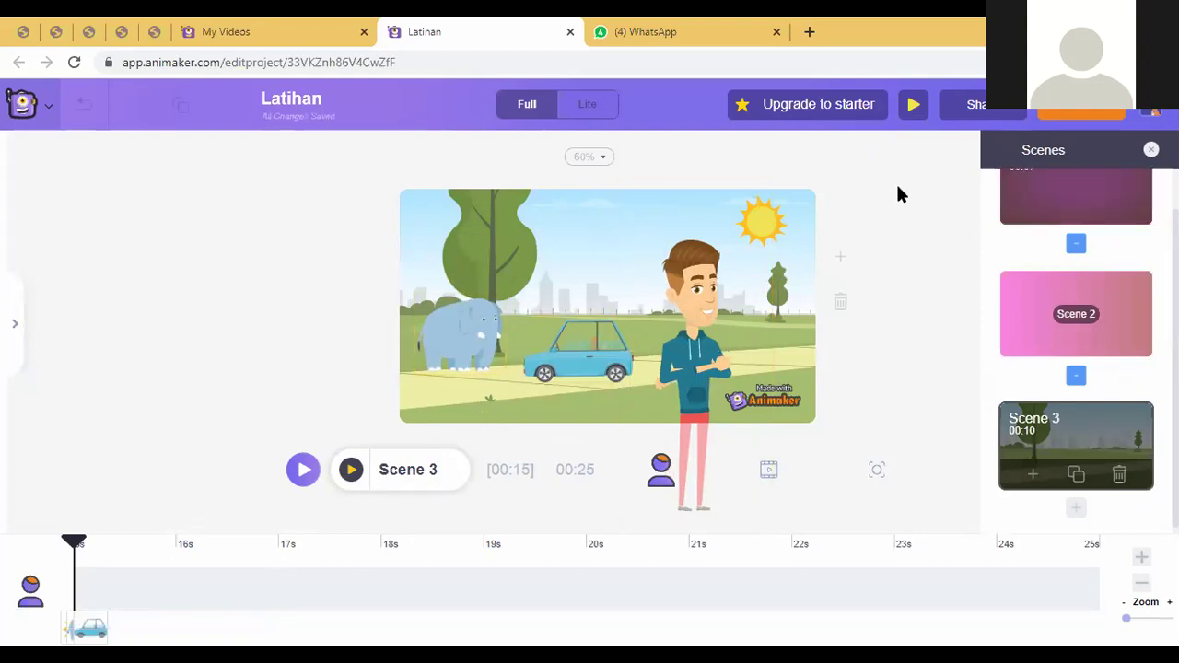
pyautogui.click(705, 293)
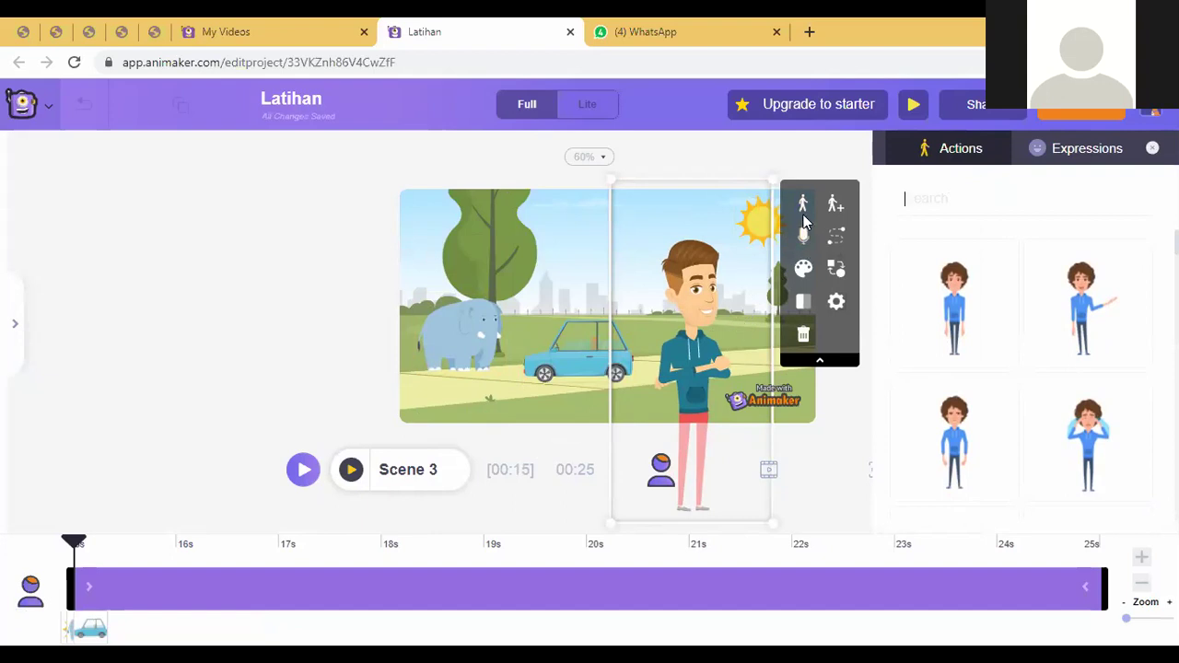
pyautogui.click(974, 310)
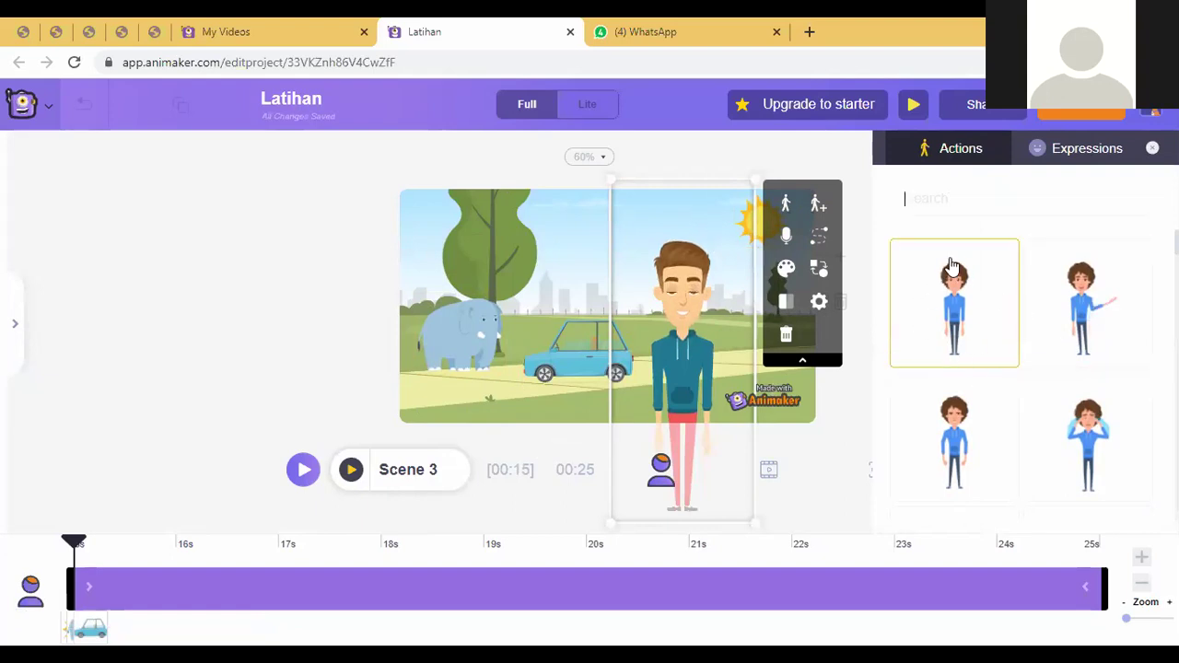
pyautogui.click(787, 238)
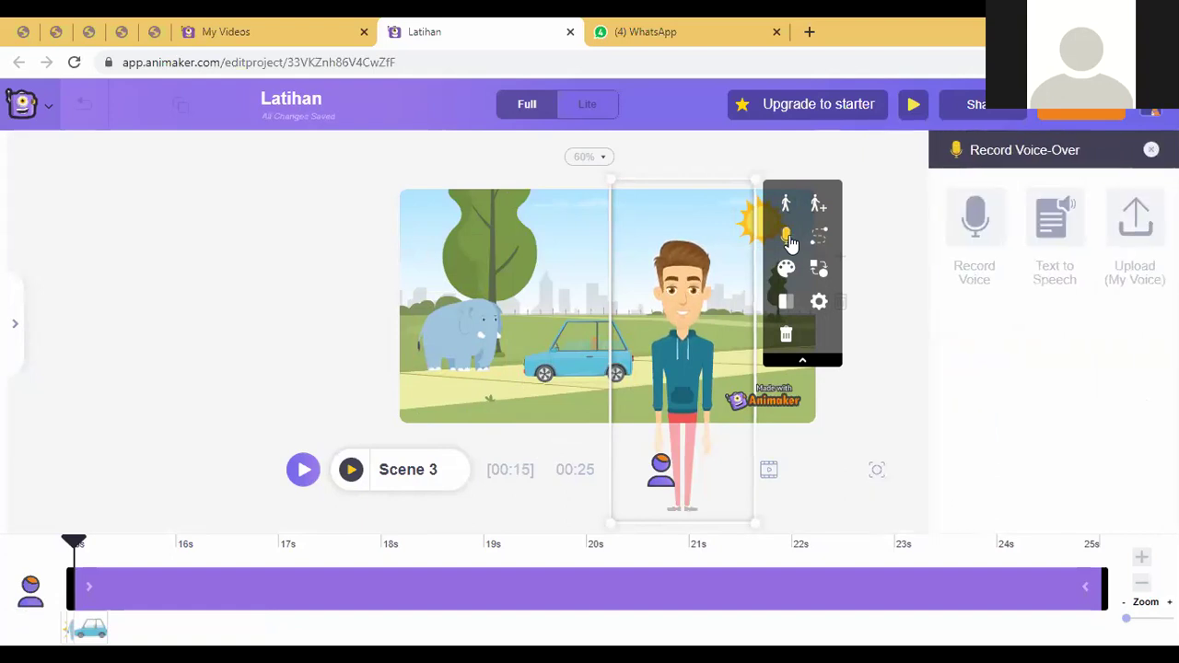
pyautogui.click(968, 223)
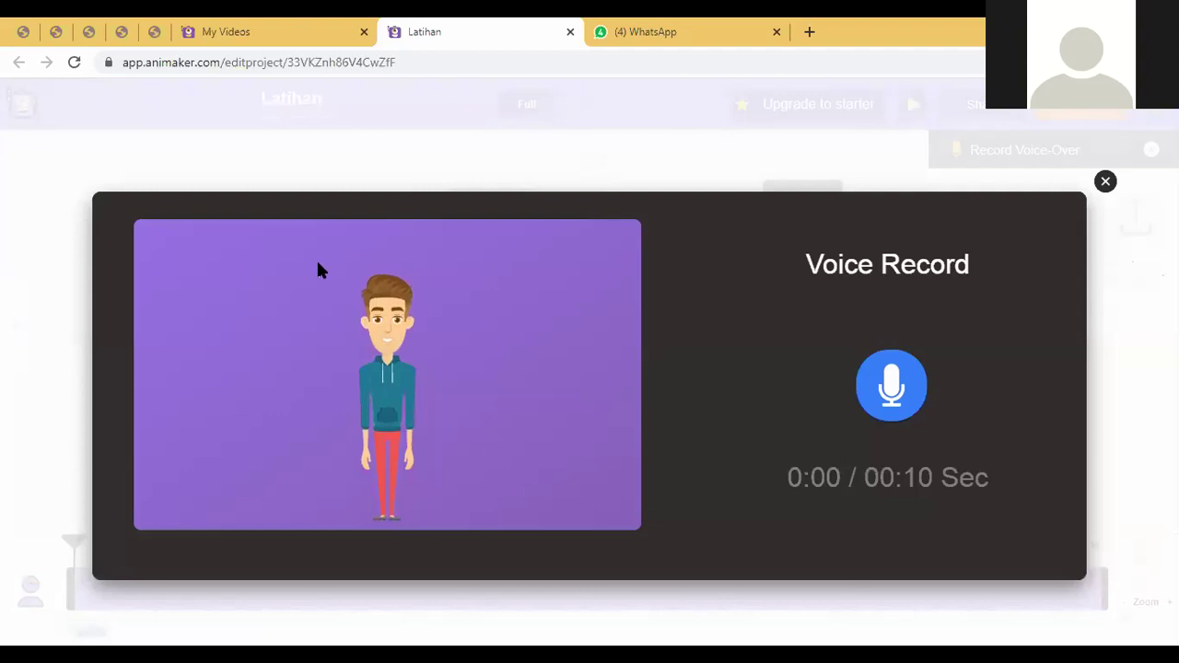
pyautogui.click(887, 392)
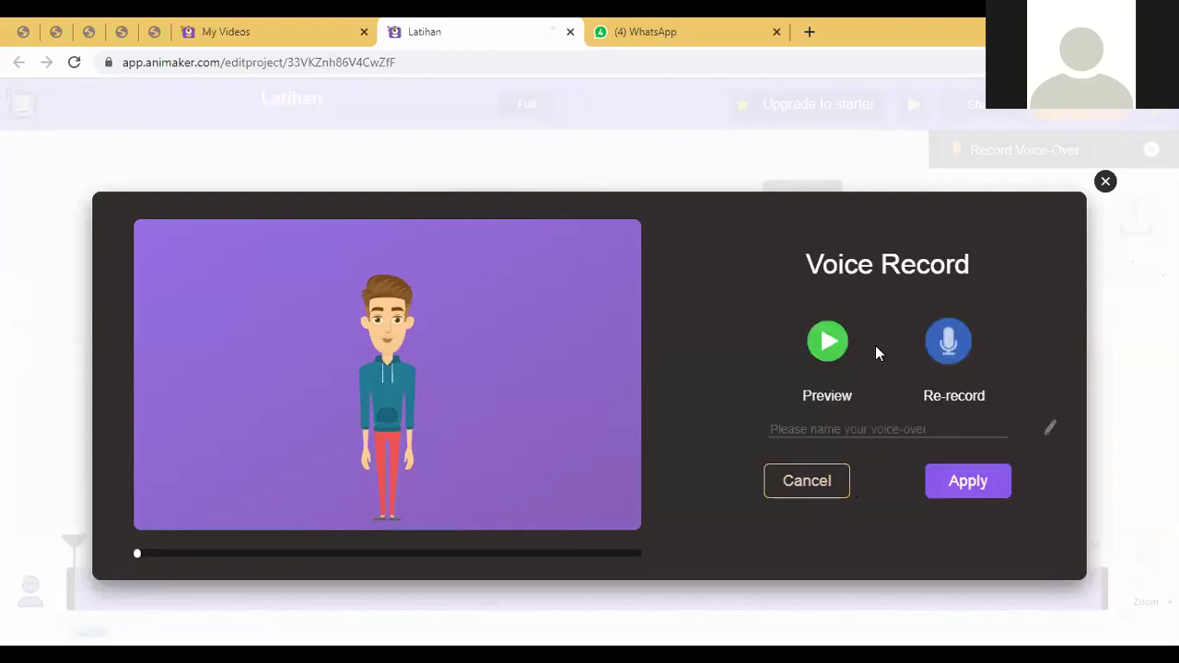
pyautogui.click(807, 488)
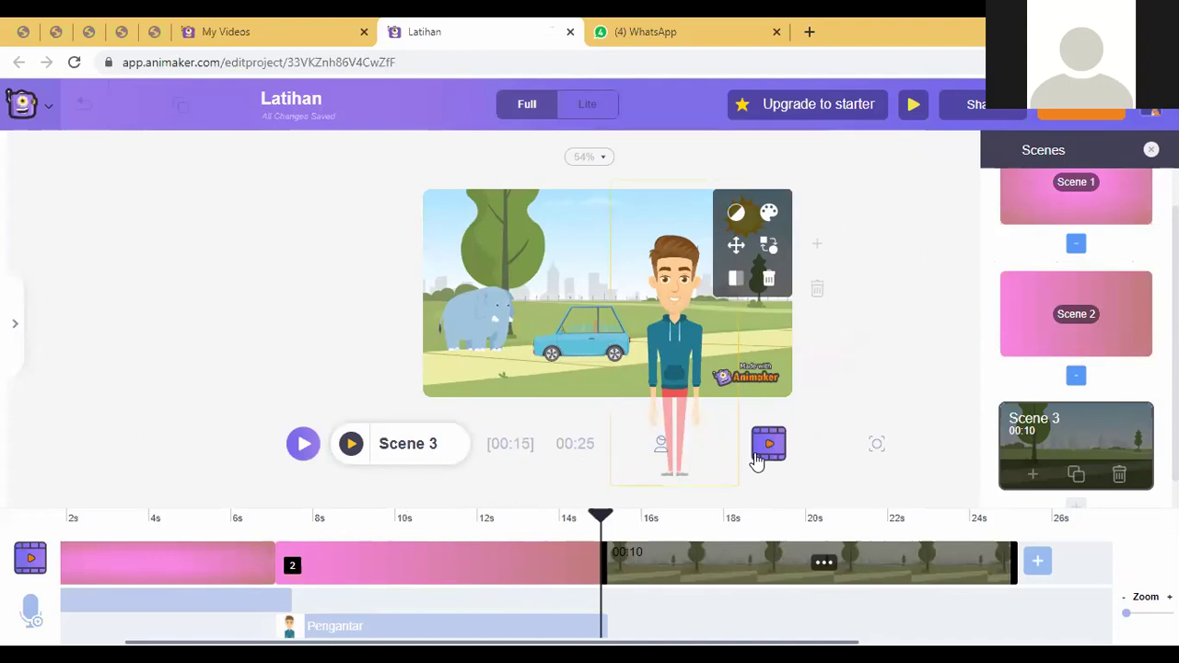
# Extend the duration of Scene 3 to 16 seconds
pyautogui.click(656, 451)
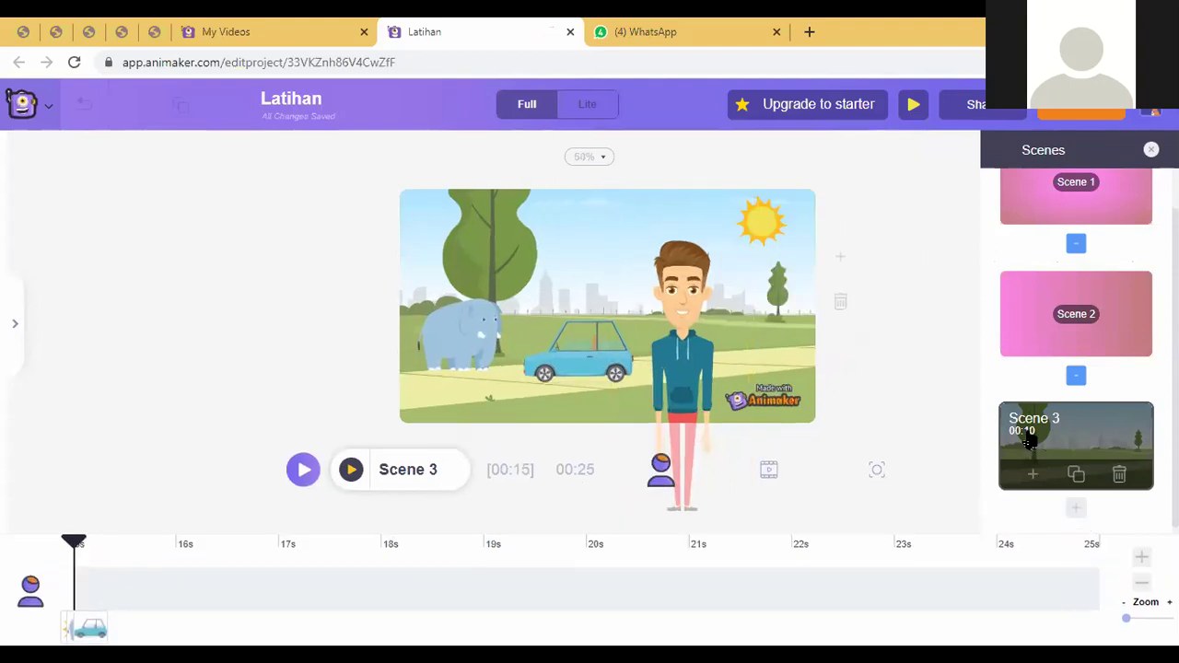
pyautogui.click(1141, 558)
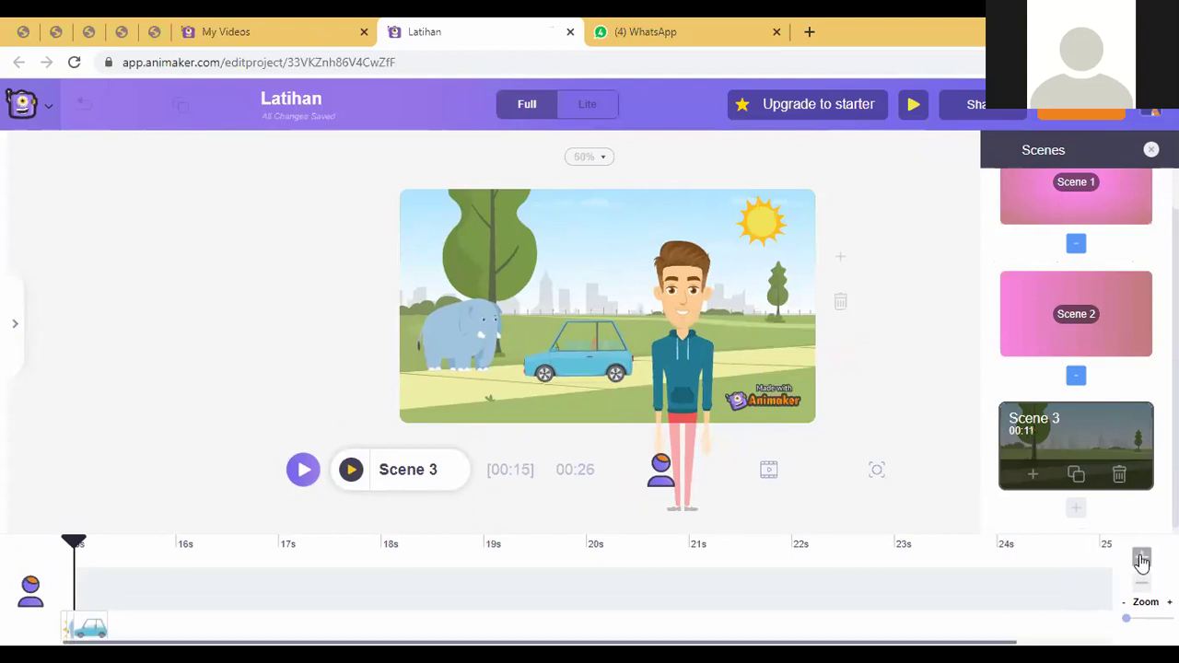
pyautogui.click(1142, 557)
pyautogui.click(1141, 557)
pyautogui.click(1142, 557)
pyautogui.click(1141, 557)
pyautogui.click(1142, 557)
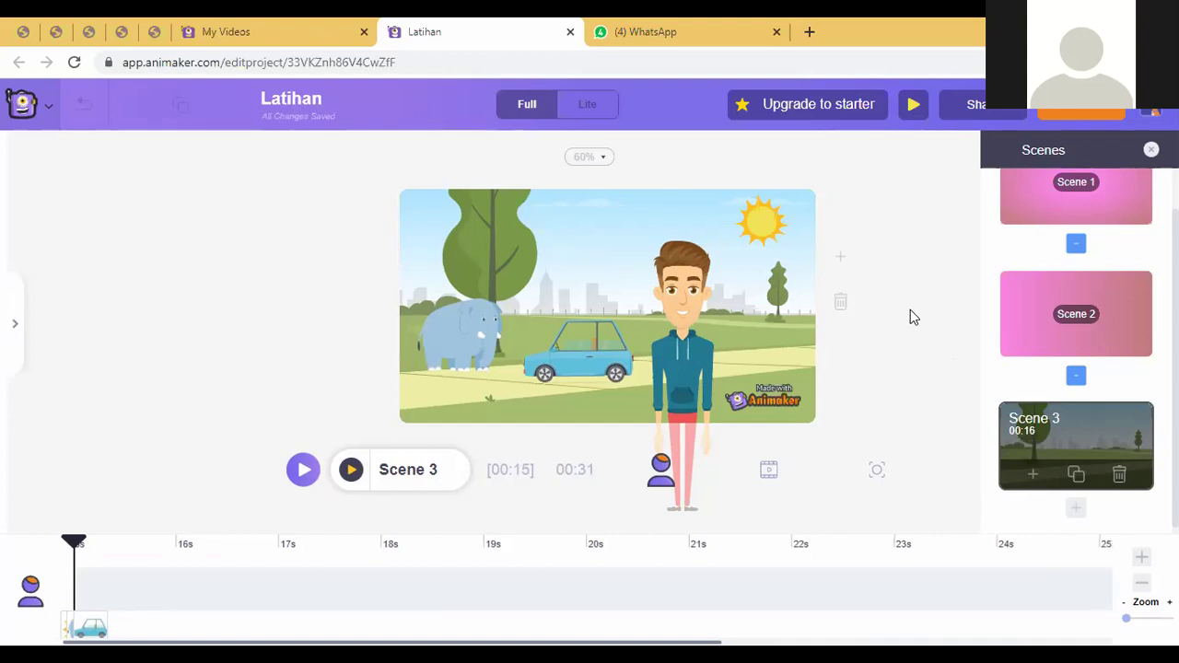
# Record a lip-synced voice-over for the character in Scene 3, name it "Apersepsi" and apply it
pyautogui.click(624, 358)
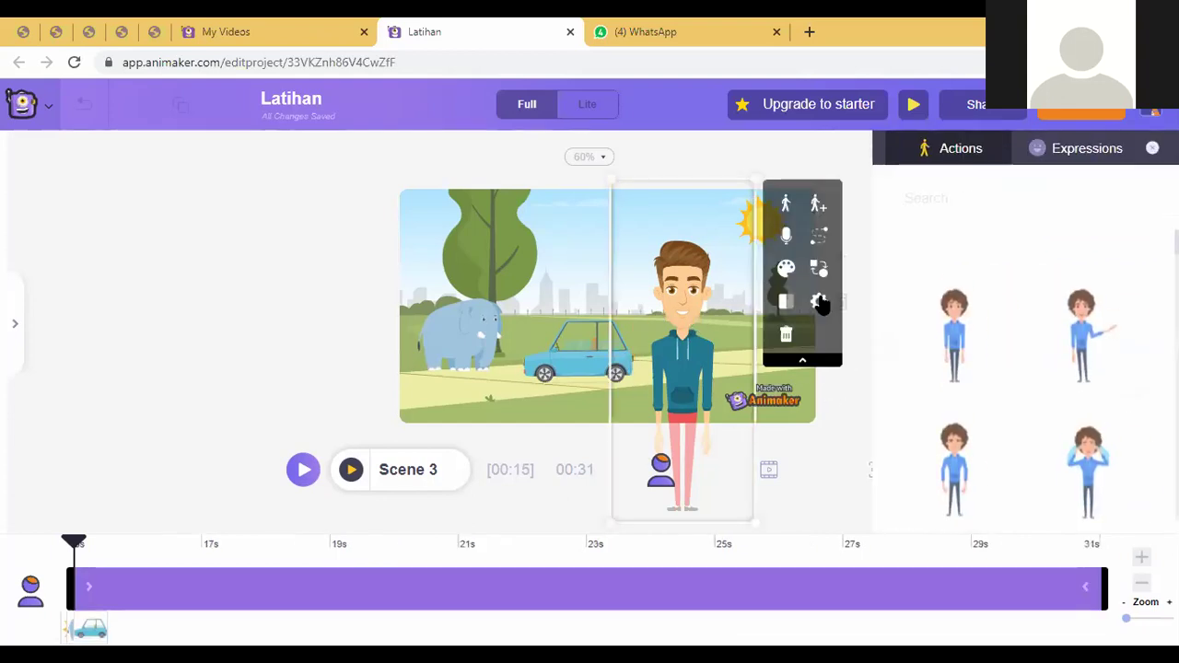
pyautogui.click(787, 237)
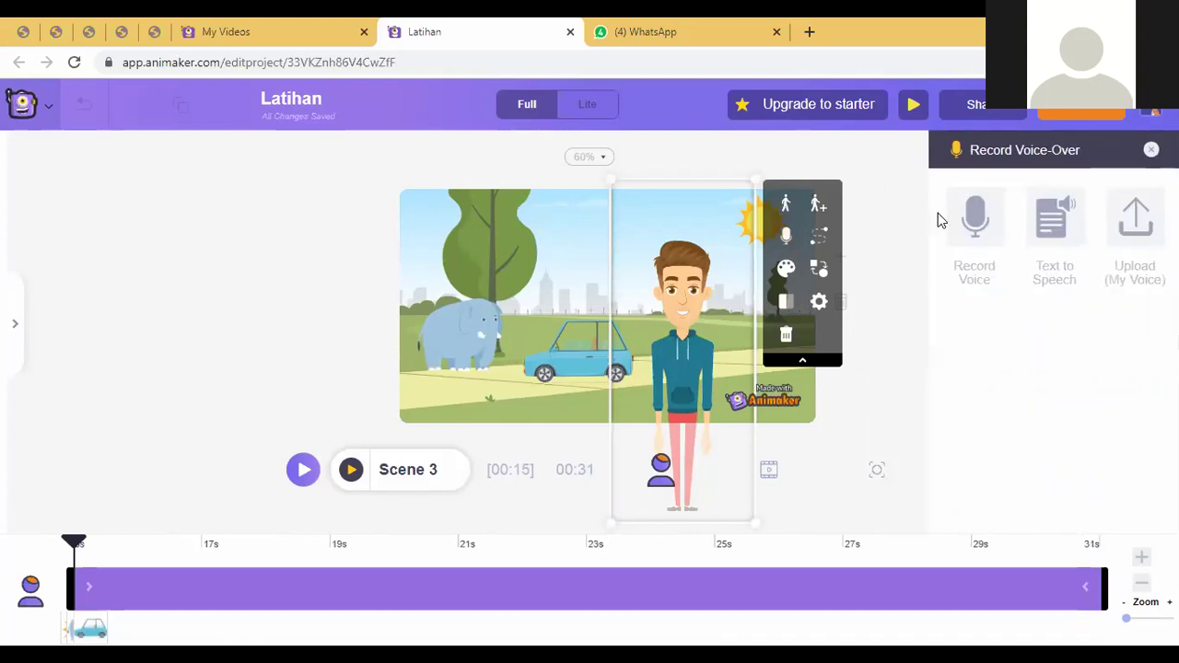
pyautogui.click(974, 217)
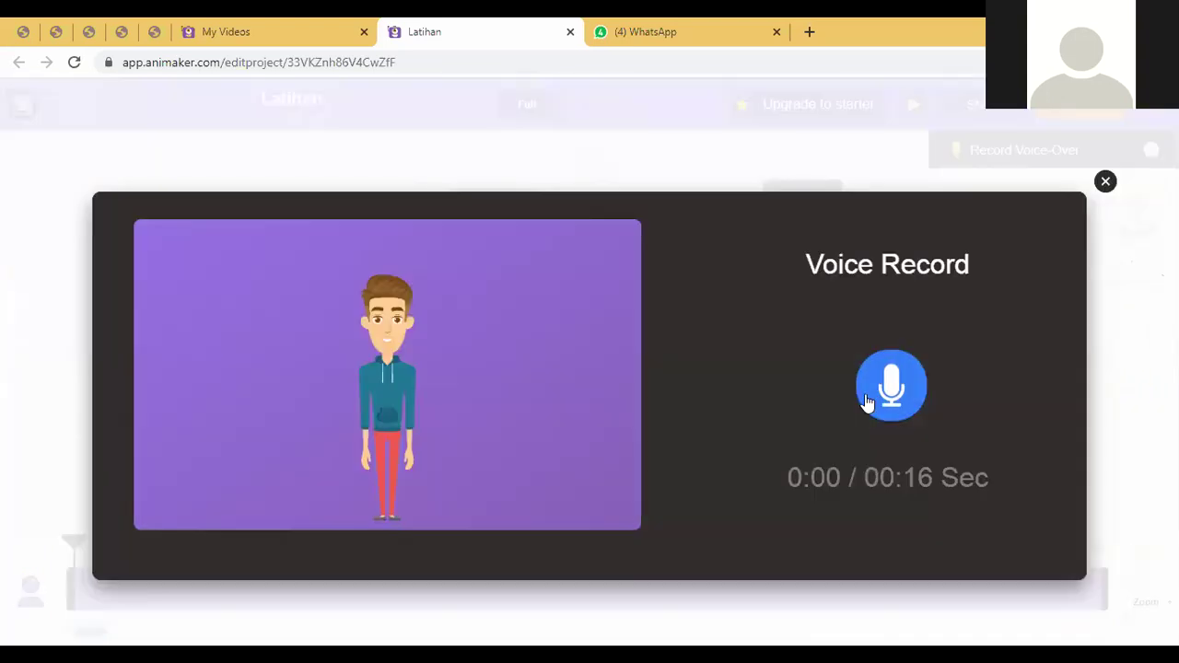
pyautogui.click(886, 387)
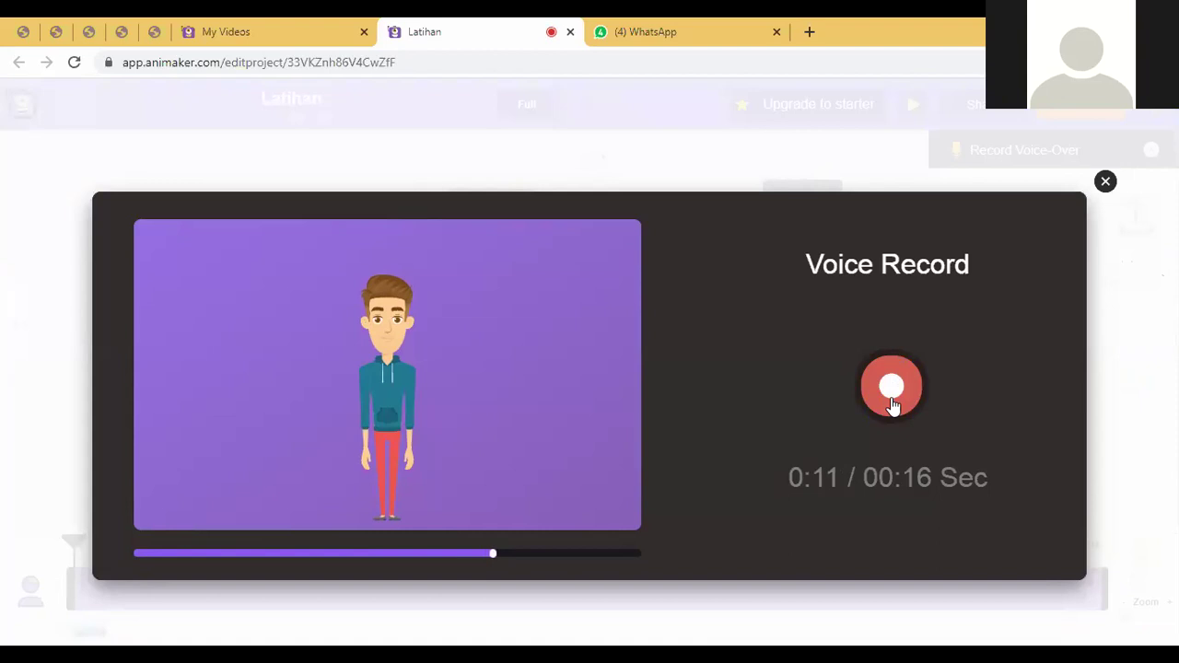
pyautogui.click(890, 381)
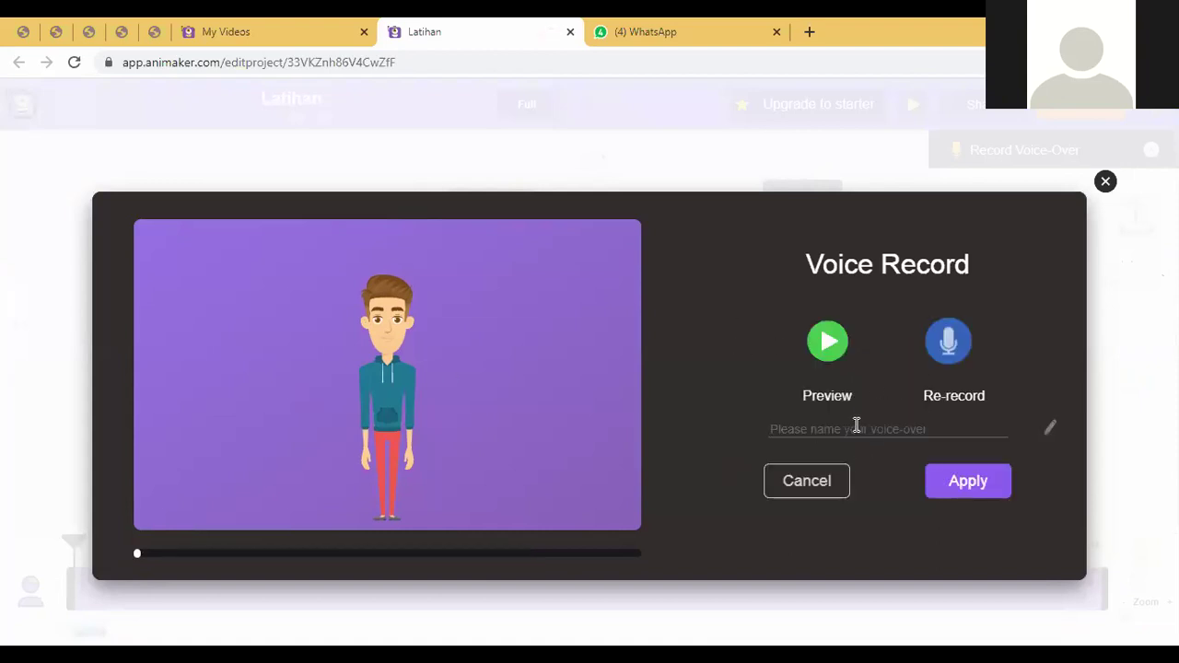
pyautogui.write('apr')
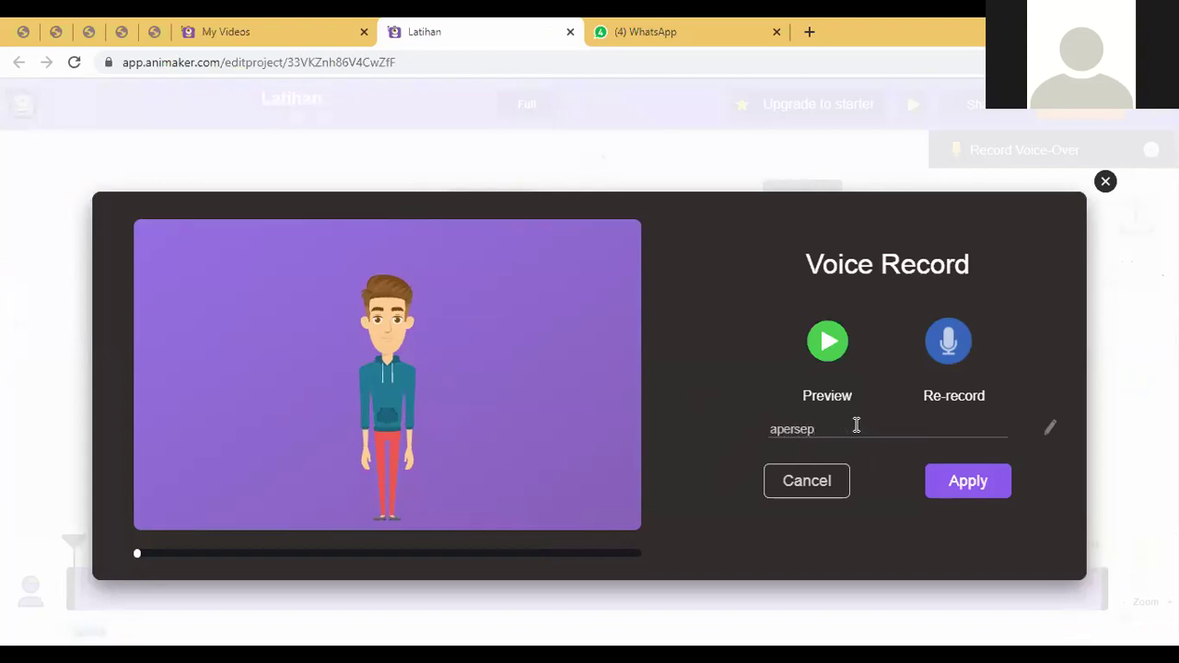
pyautogui.click(966, 485)
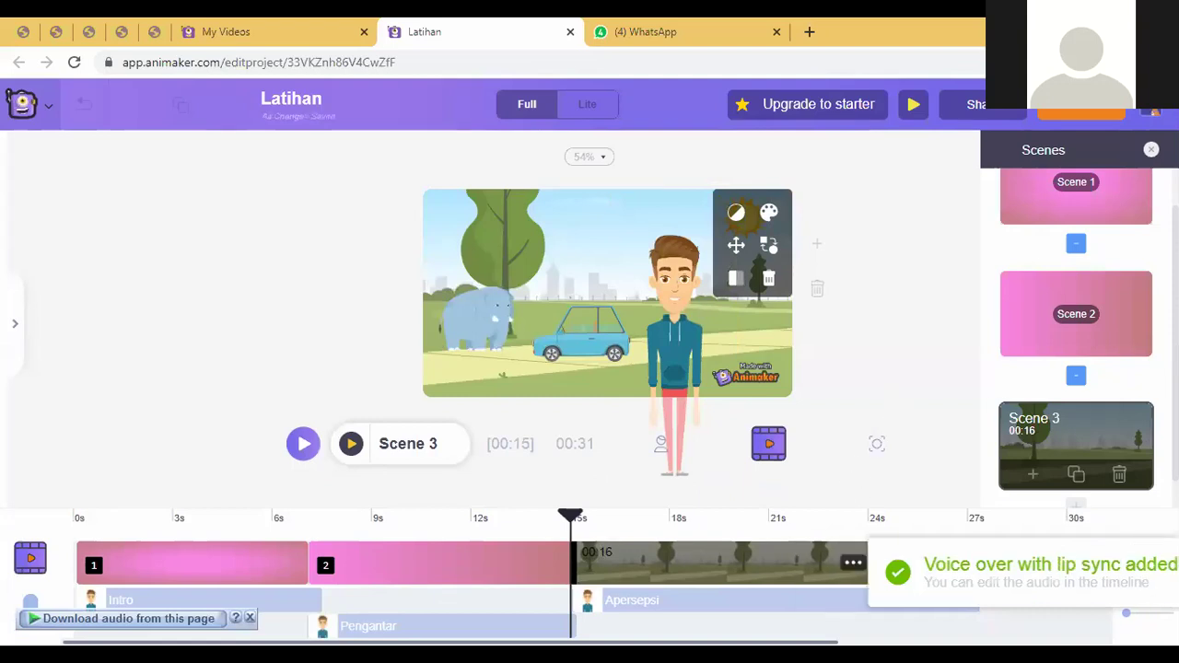
# Shorten the duration of Scene 3 to 13 seconds
pyautogui.click(655, 453)
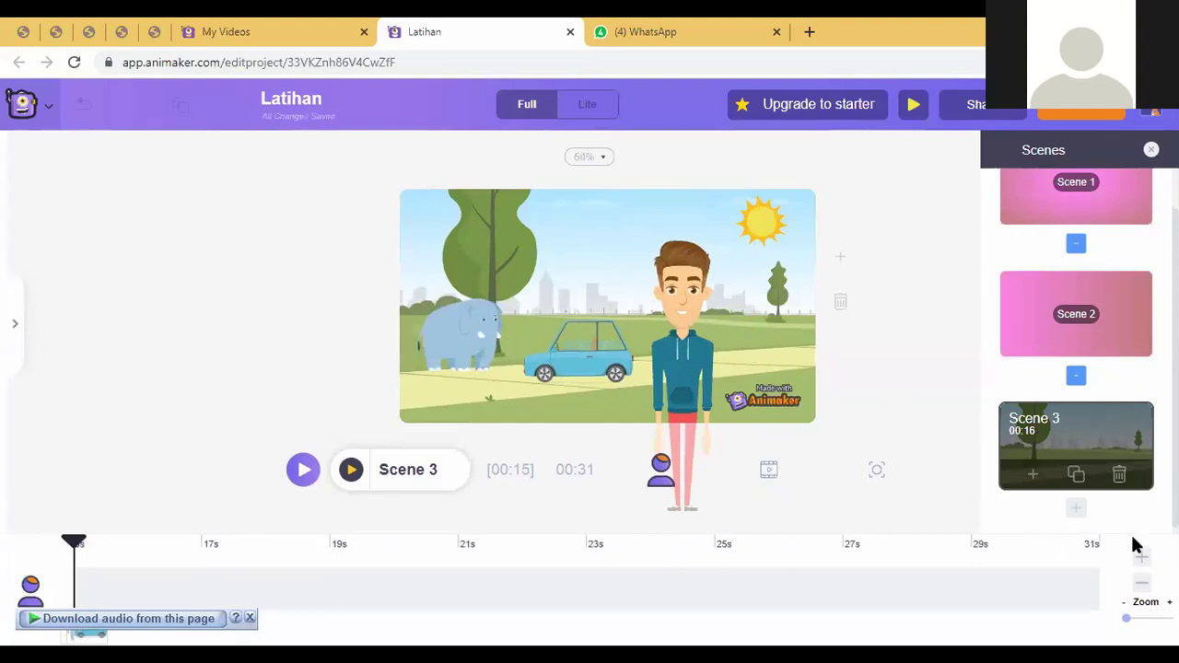
pyautogui.click(1141, 584)
pyautogui.click(1141, 584)
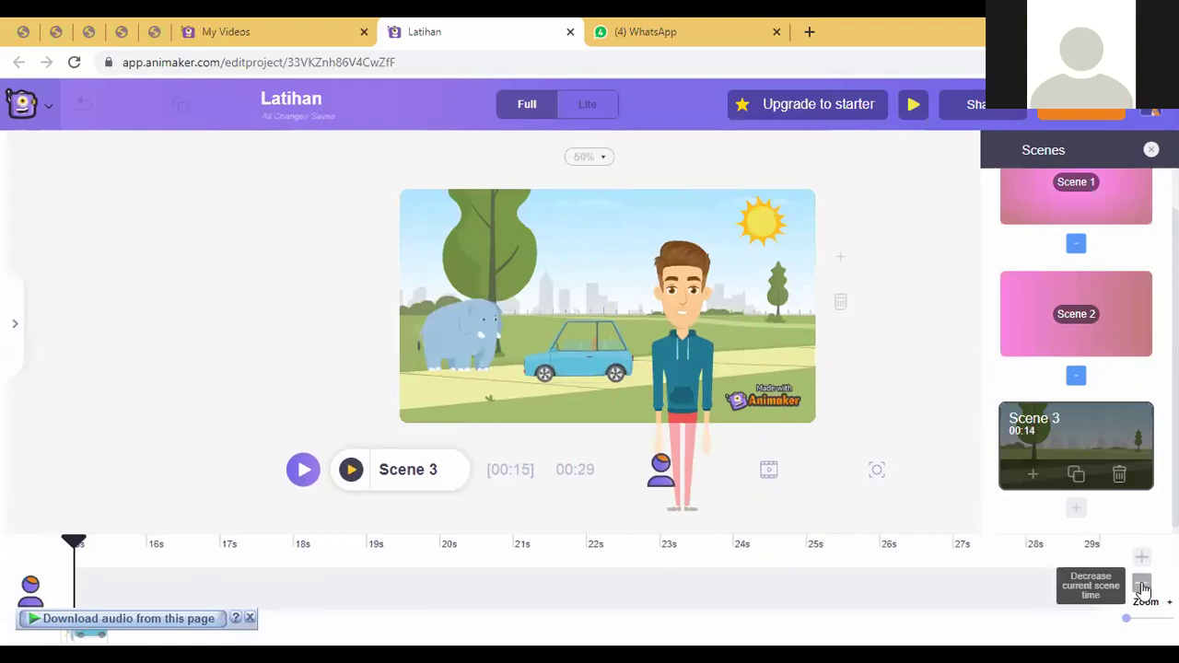
pyautogui.click(1141, 584)
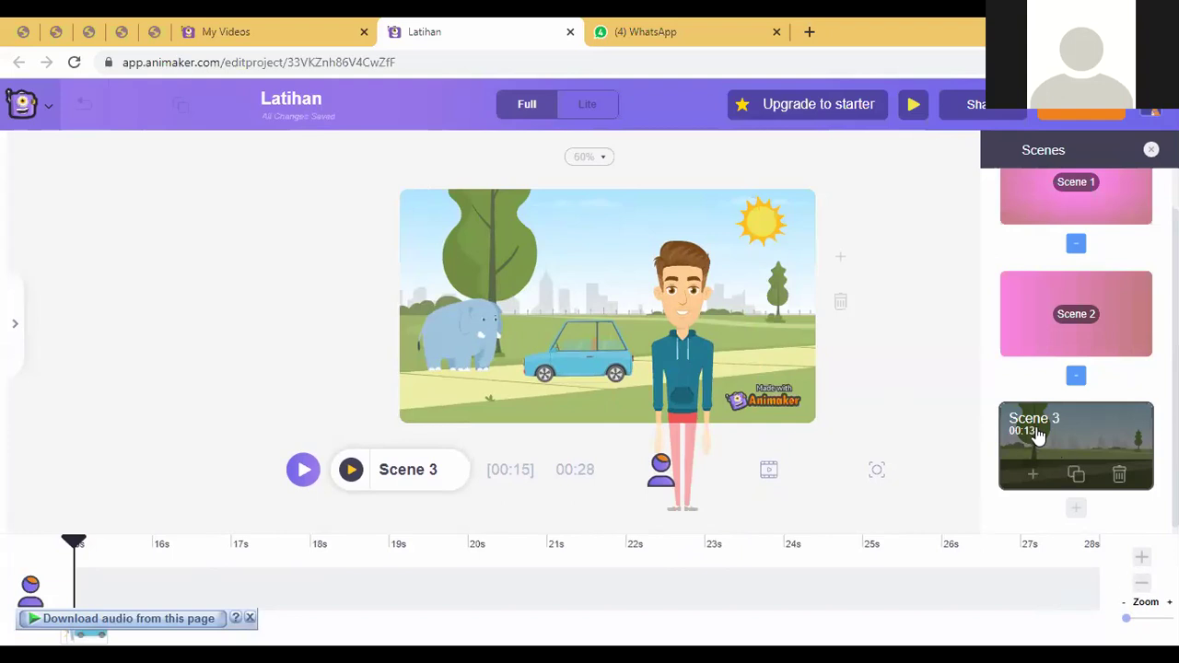
# Change the character's action to the side-turned standing pose with one hand raised to the face
pyautogui.click(686, 337)
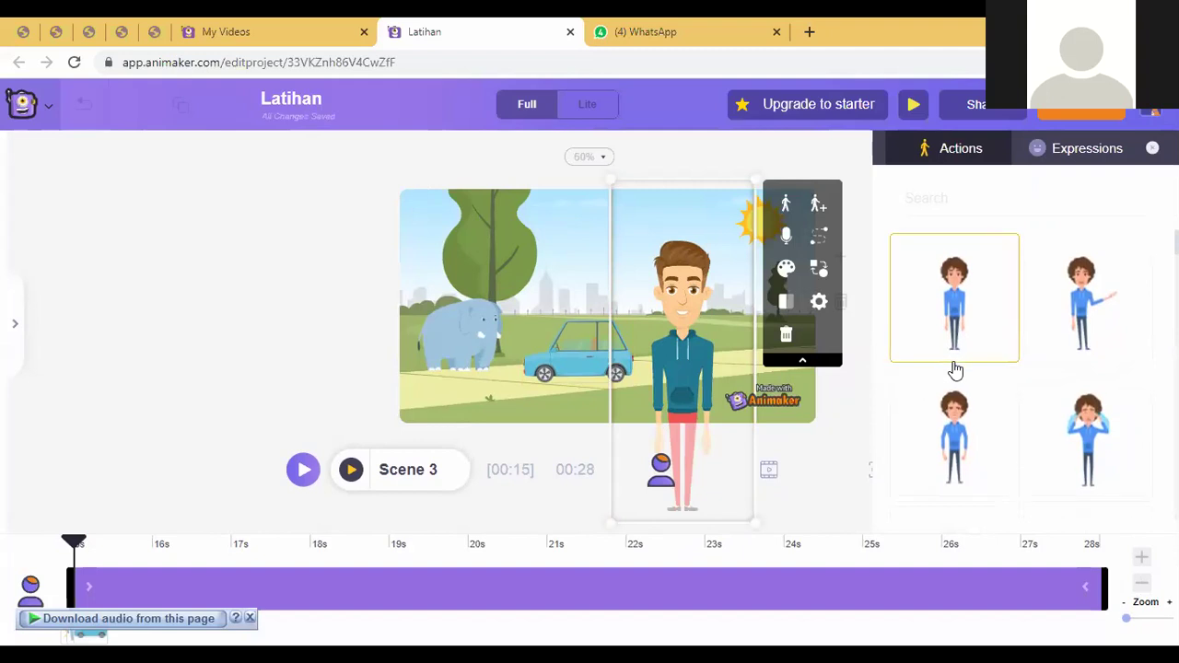
pyautogui.scroll(-2, 948, 386)
pyautogui.scroll(-4, 993, 424)
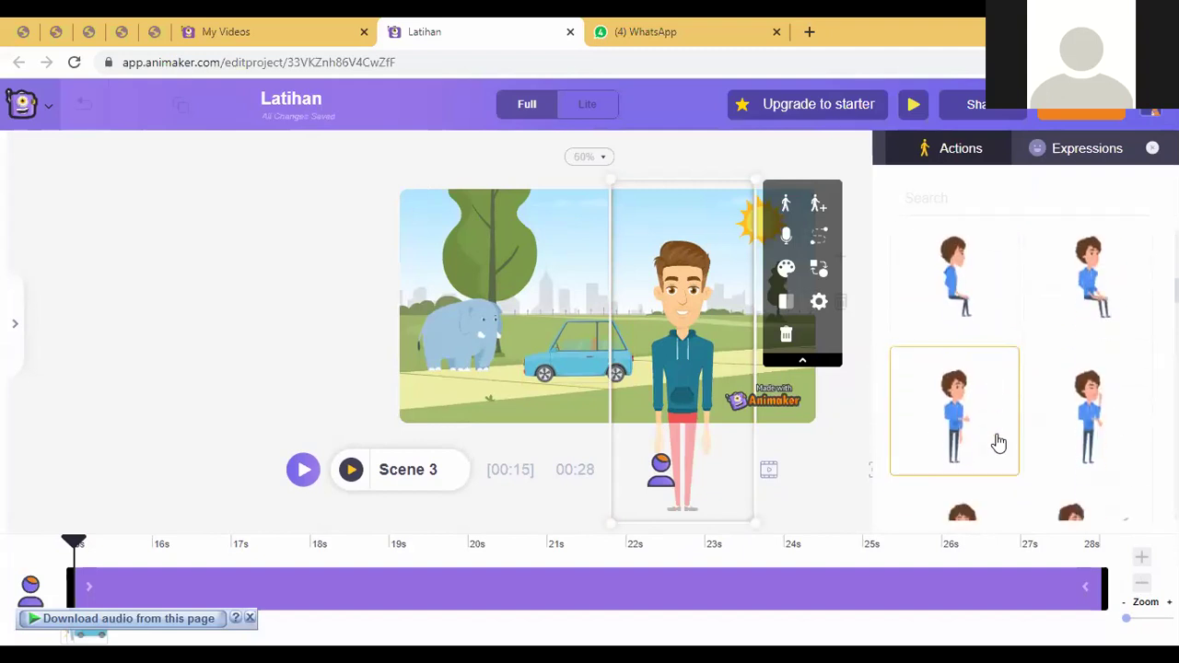
pyautogui.scroll(-4, 1082, 322)
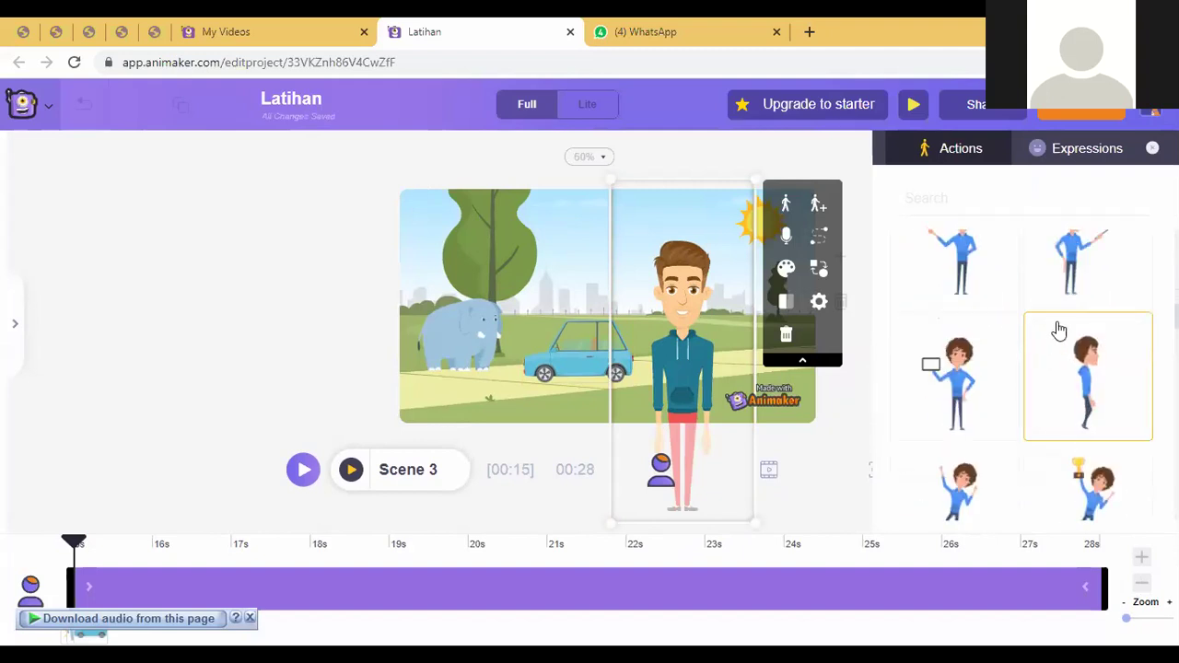
pyautogui.scroll(-1, 1110, 468)
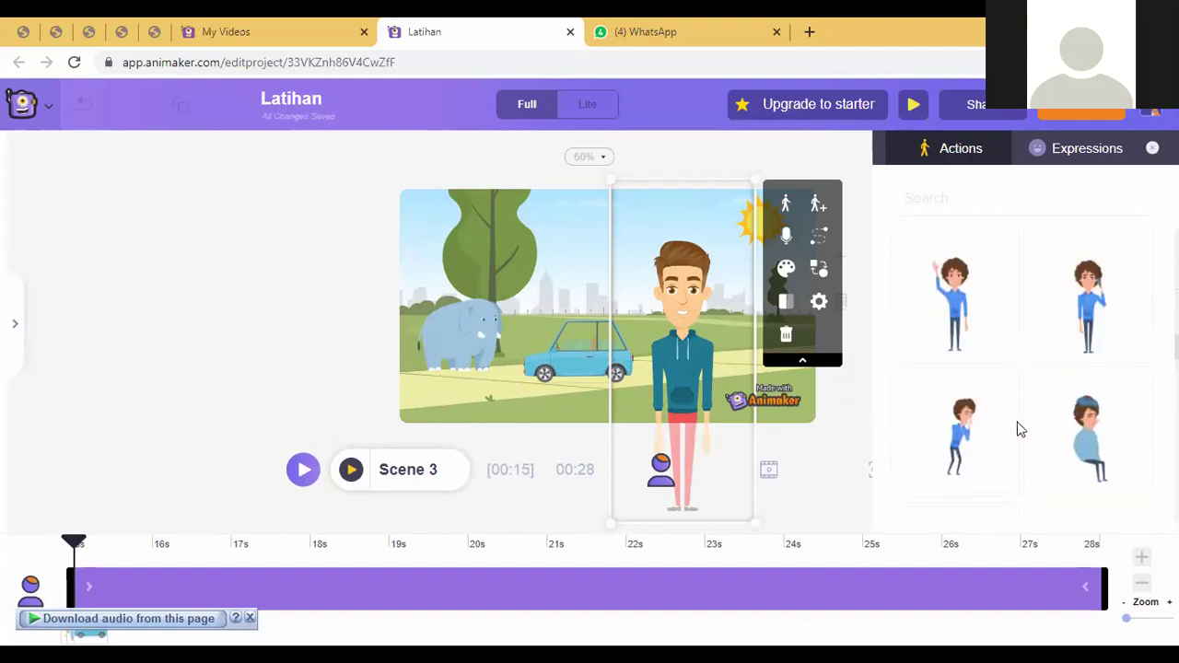
pyautogui.scroll(-3, 1087, 344)
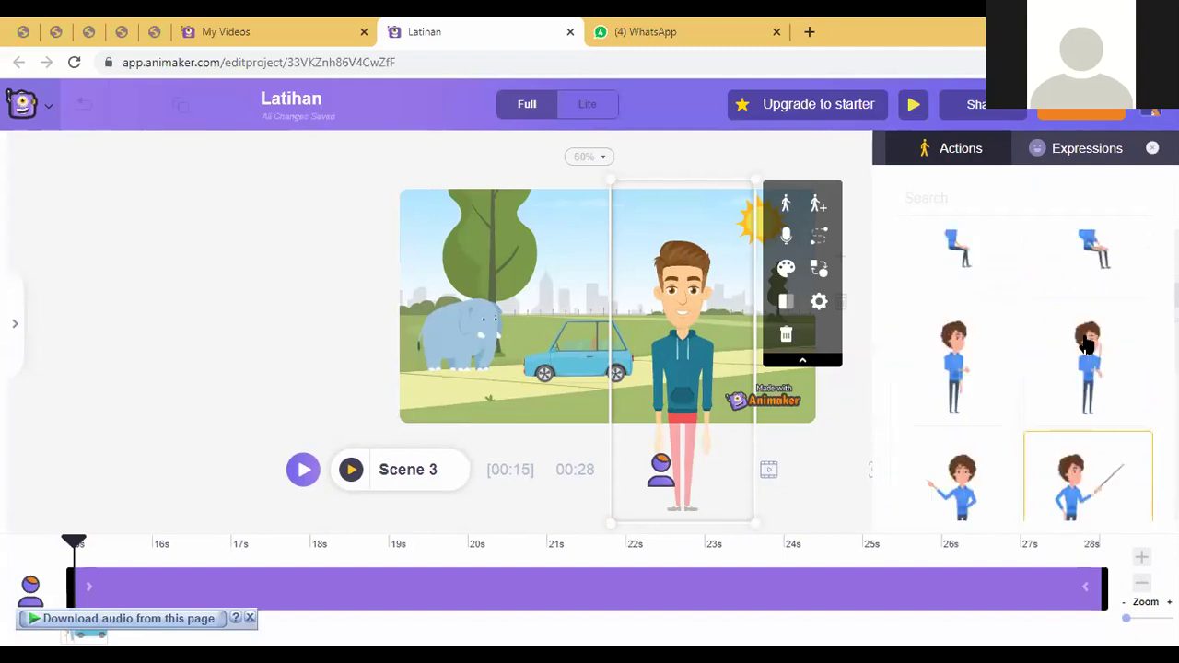
pyautogui.click(1096, 389)
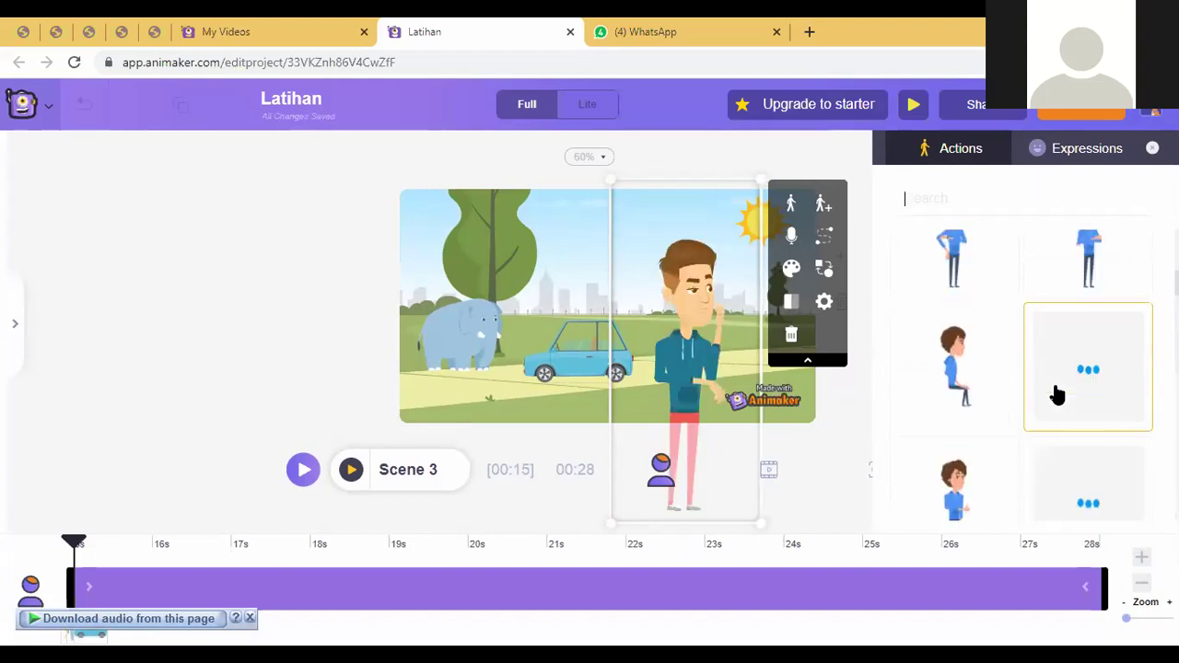
# Flip the character horizontally to face the car and elephant, and reposition him just right of the car
pyautogui.moveTo(696, 346); pyautogui.dragTo(718, 335)
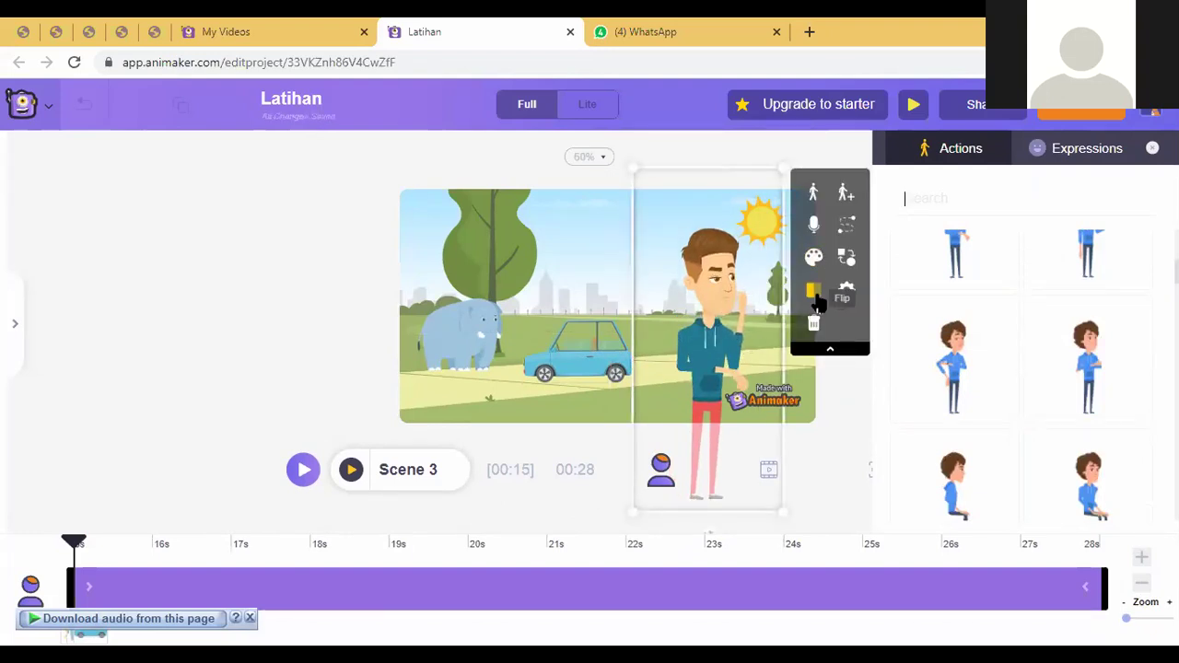
pyautogui.click(815, 295)
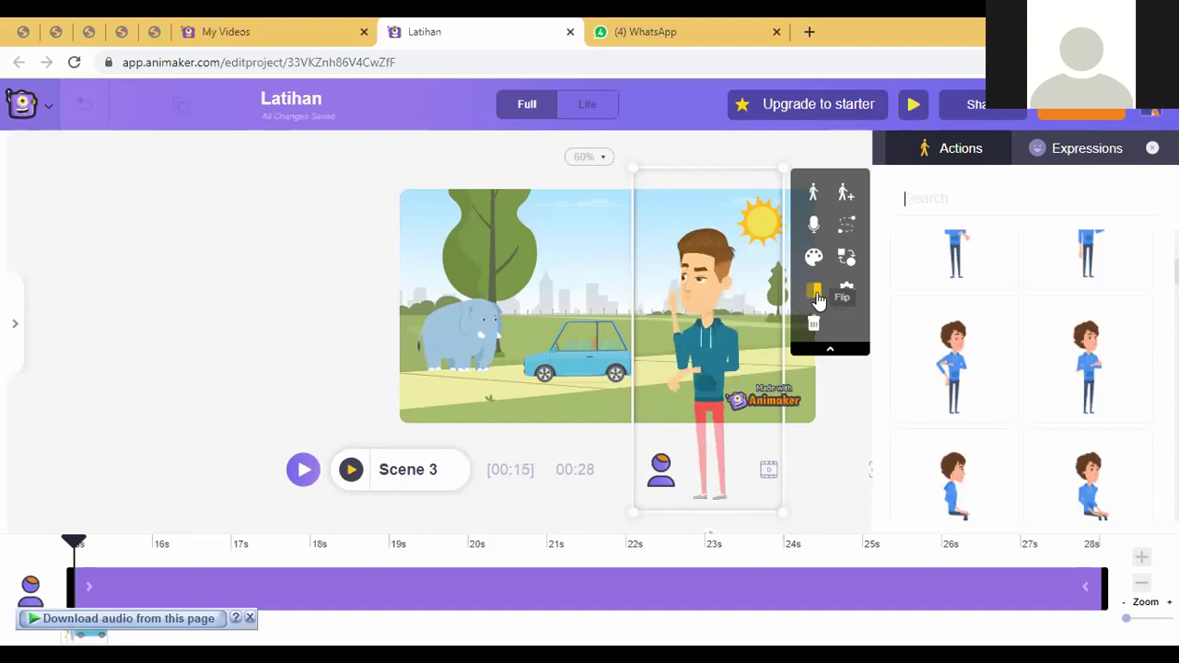
pyautogui.click(820, 295)
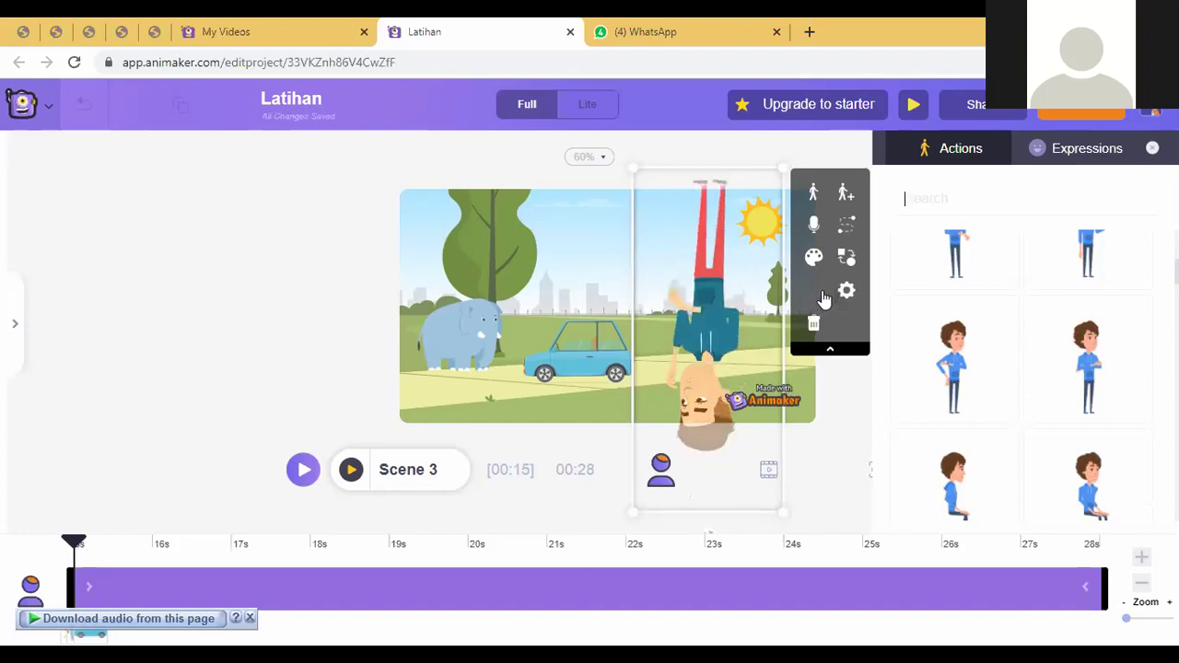
pyautogui.click(822, 296)
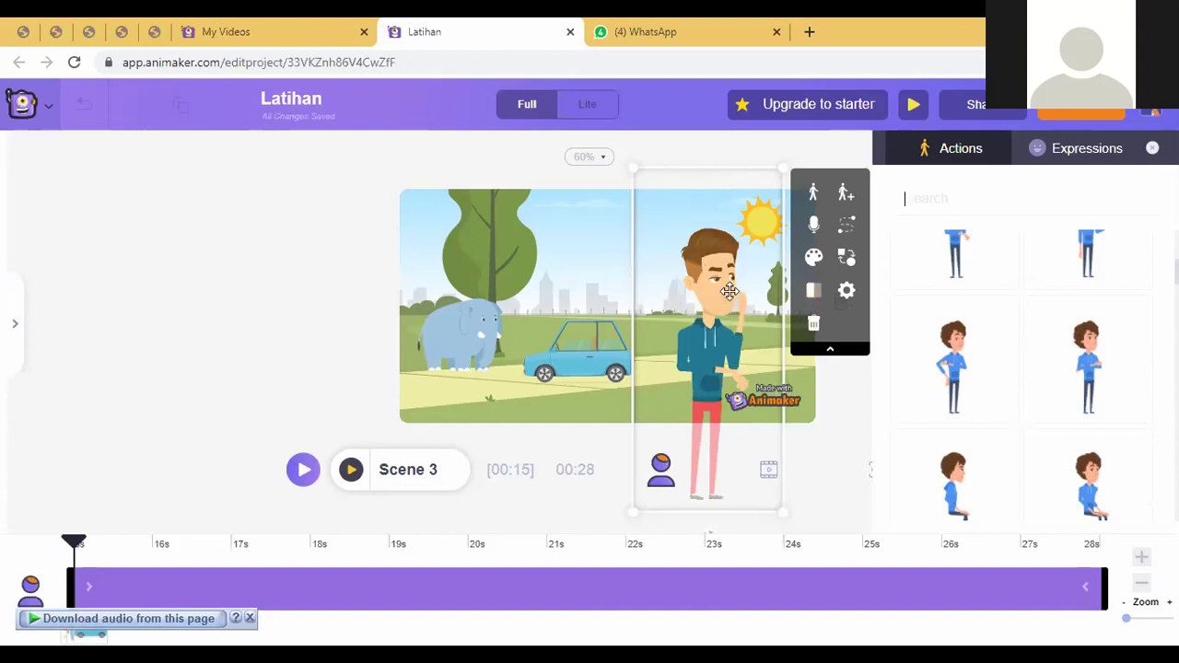
pyautogui.click(814, 291)
pyautogui.moveTo(692, 310)
pyautogui.mouseDown()
pyautogui.moveTo(715, 302)
pyautogui.moveTo(680, 308)
pyautogui.mouseUp()
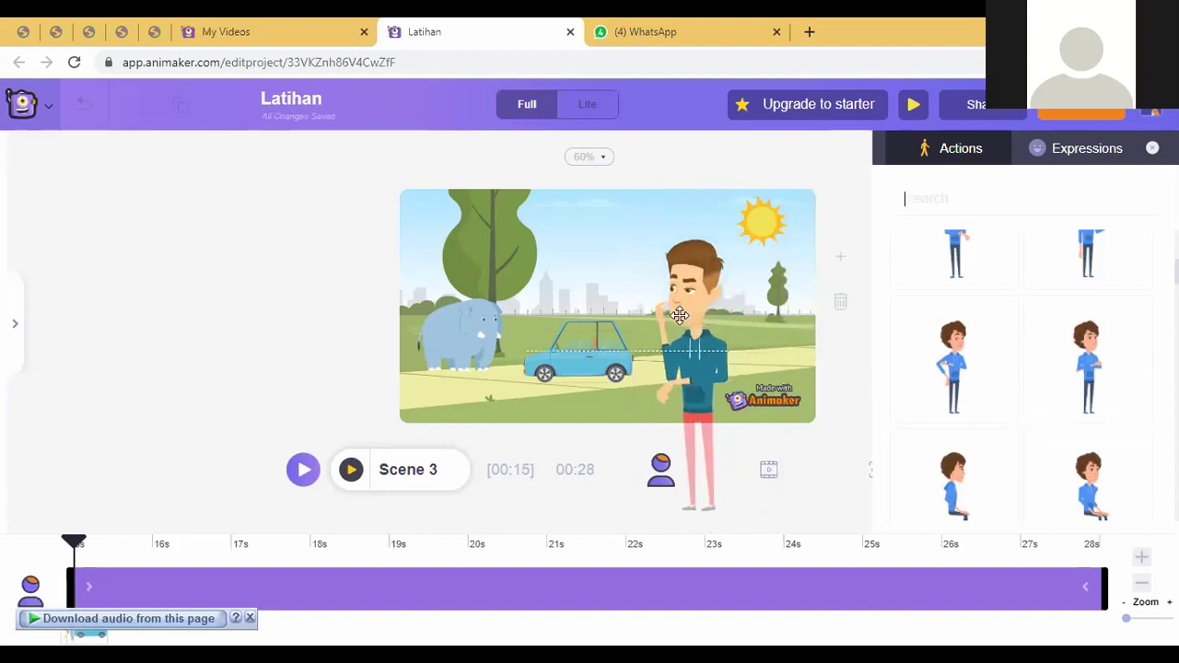
# Nudge the character slightly upward in Scene 3
pyautogui.click(330, 357)
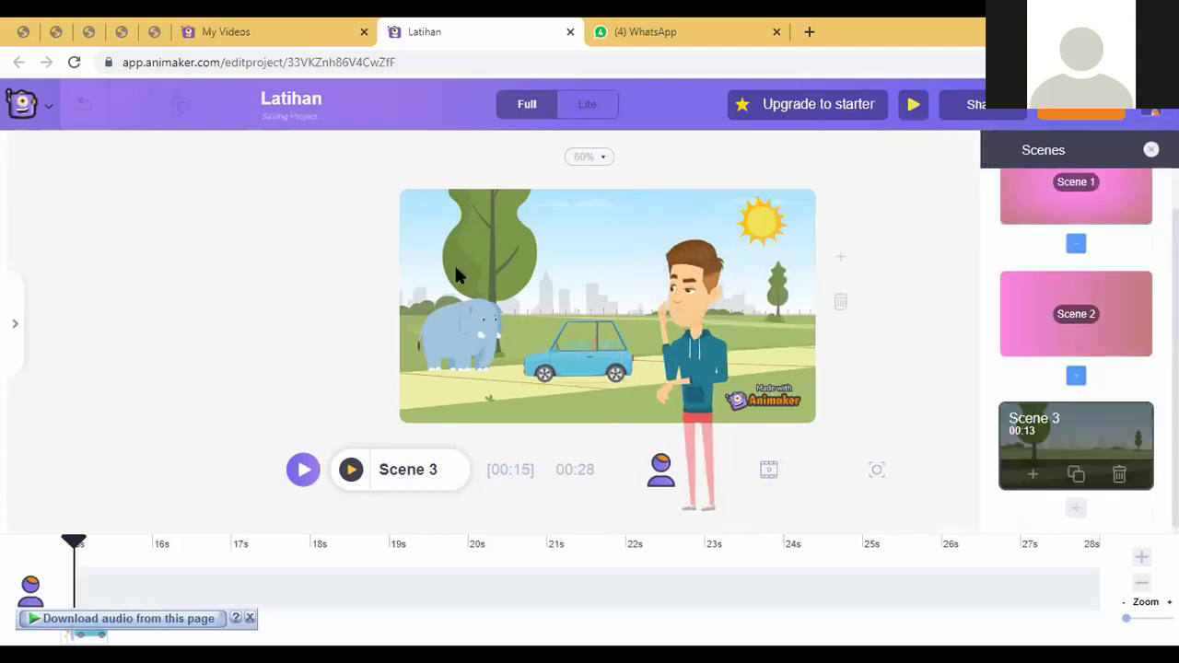
pyautogui.click(694, 294)
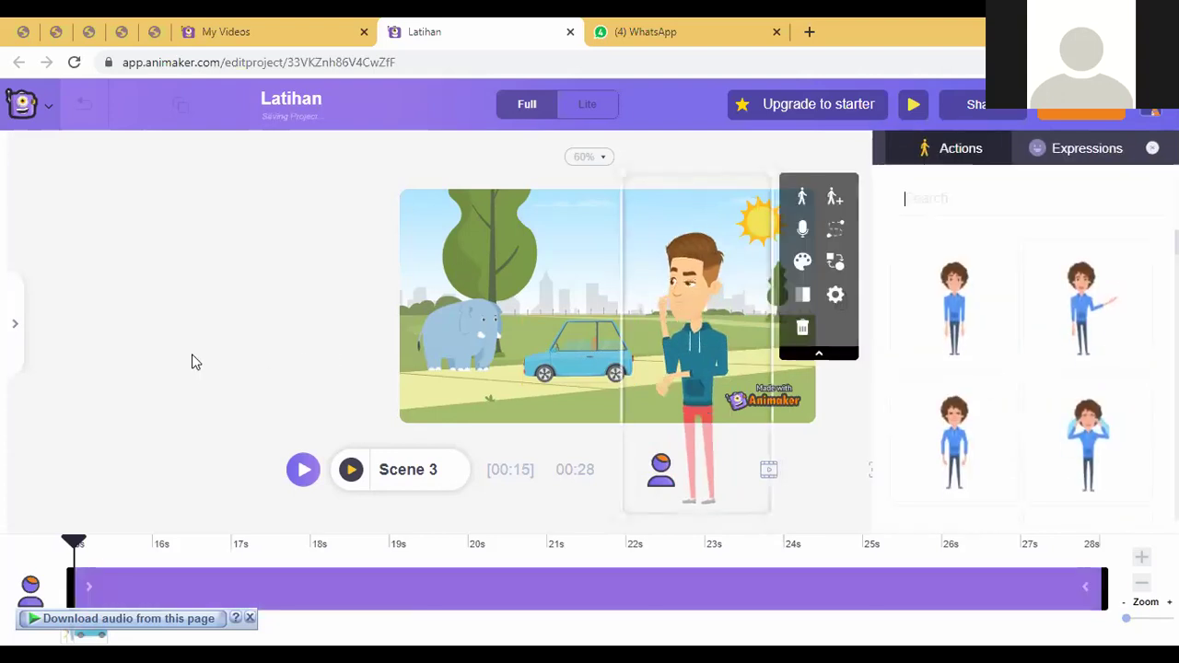
pyautogui.click(297, 298)
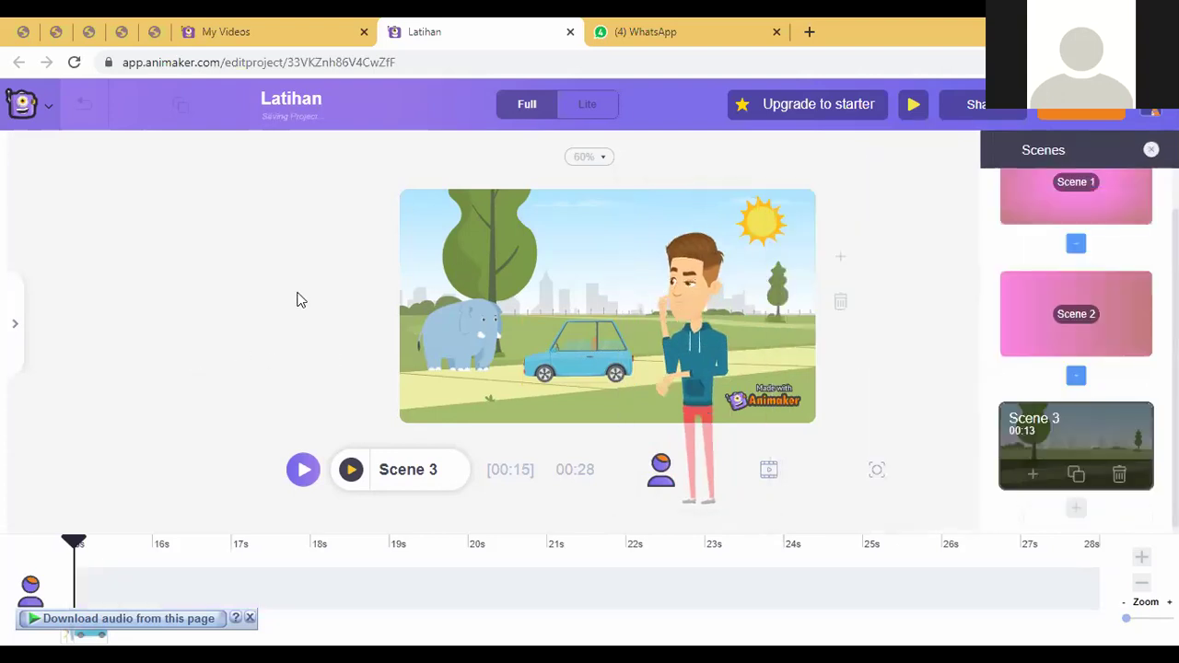
# Preview Scene 3 to check the character's voice-over, and stop the playback partway
pyautogui.click(351, 471)
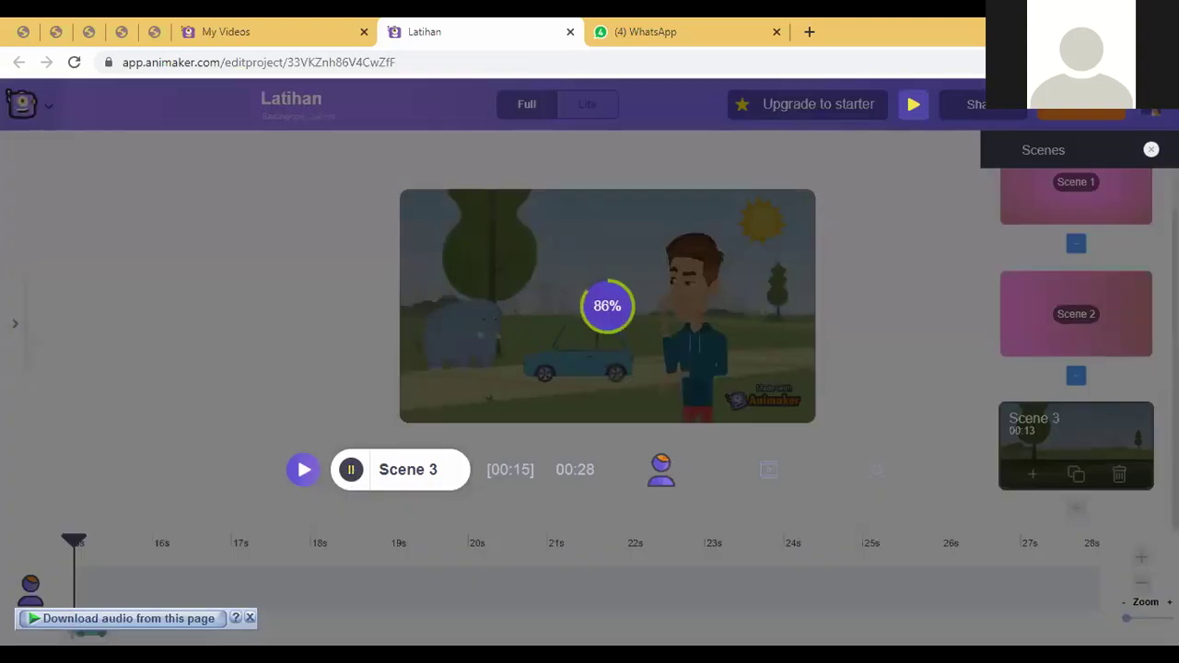
pyautogui.click(249, 619)
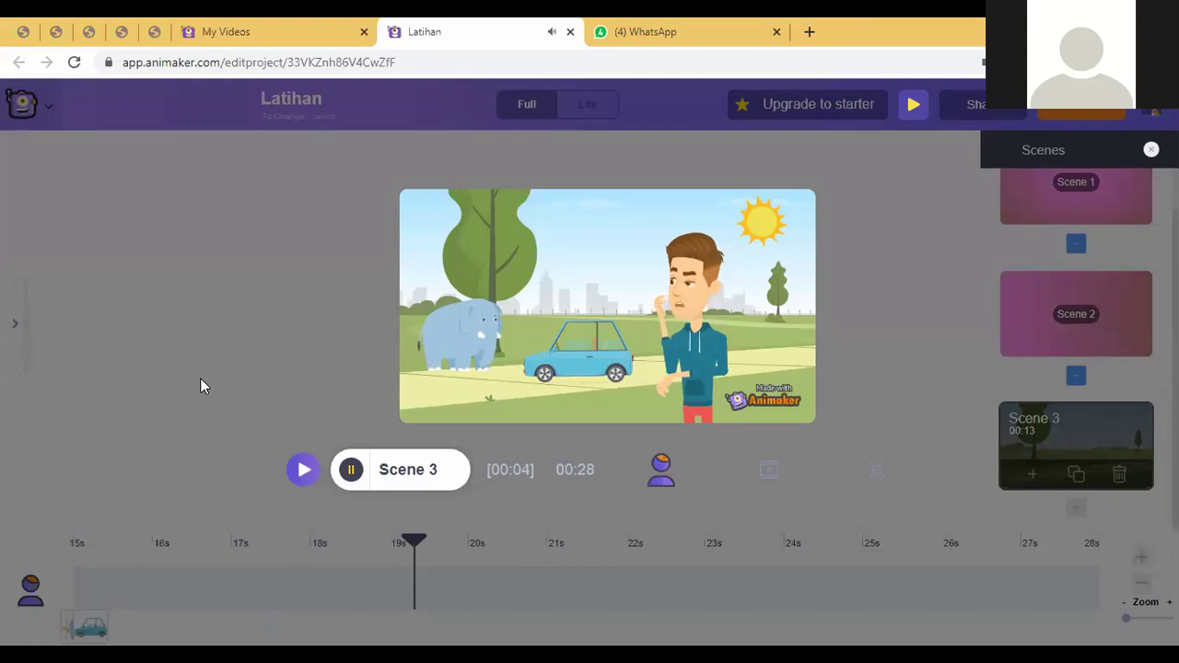
pyautogui.click(353, 471)
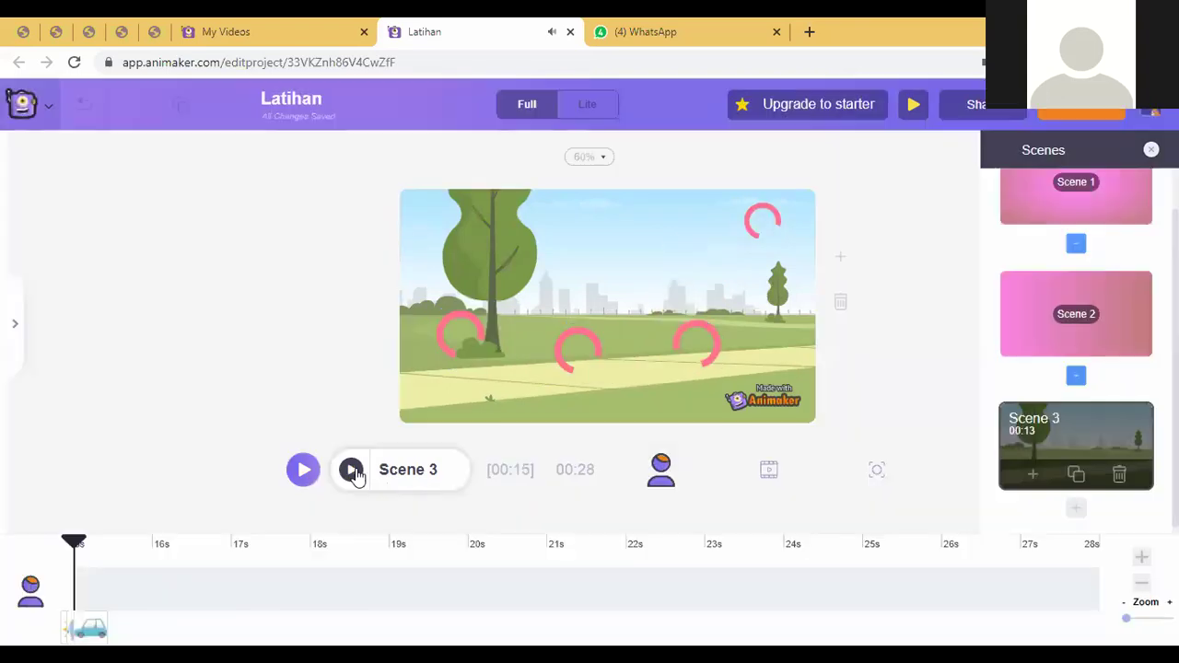
# Give the elephant the Zoomin popup Clockwise enter effect
pyautogui.click(467, 345)
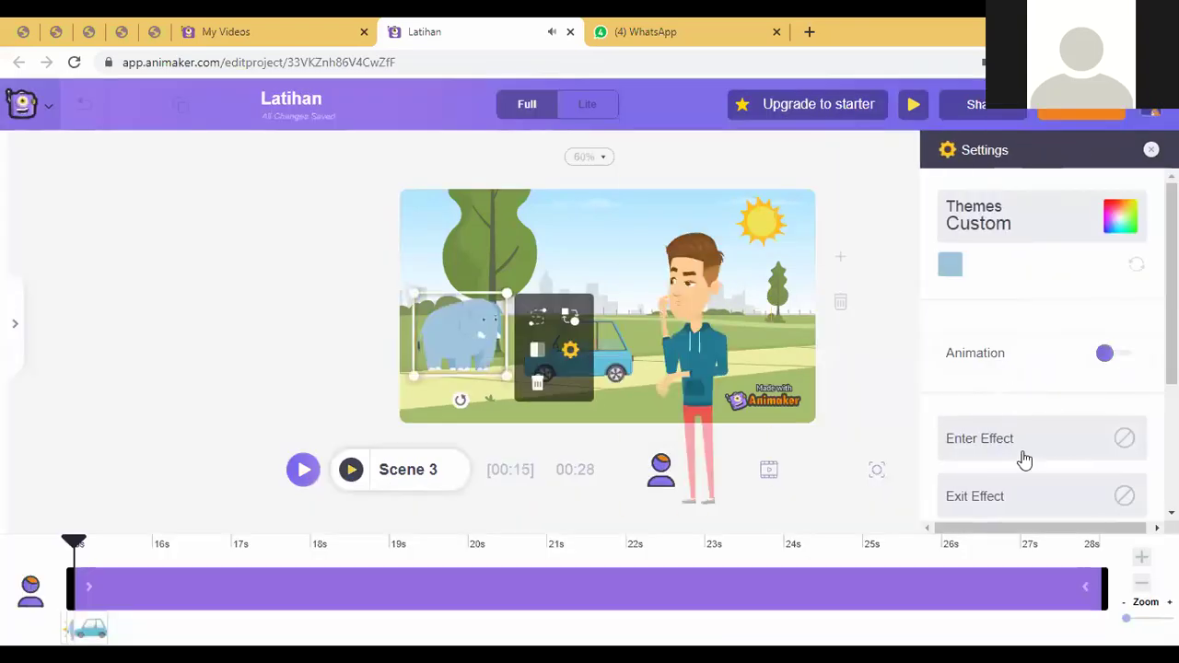
pyautogui.click(1022, 442)
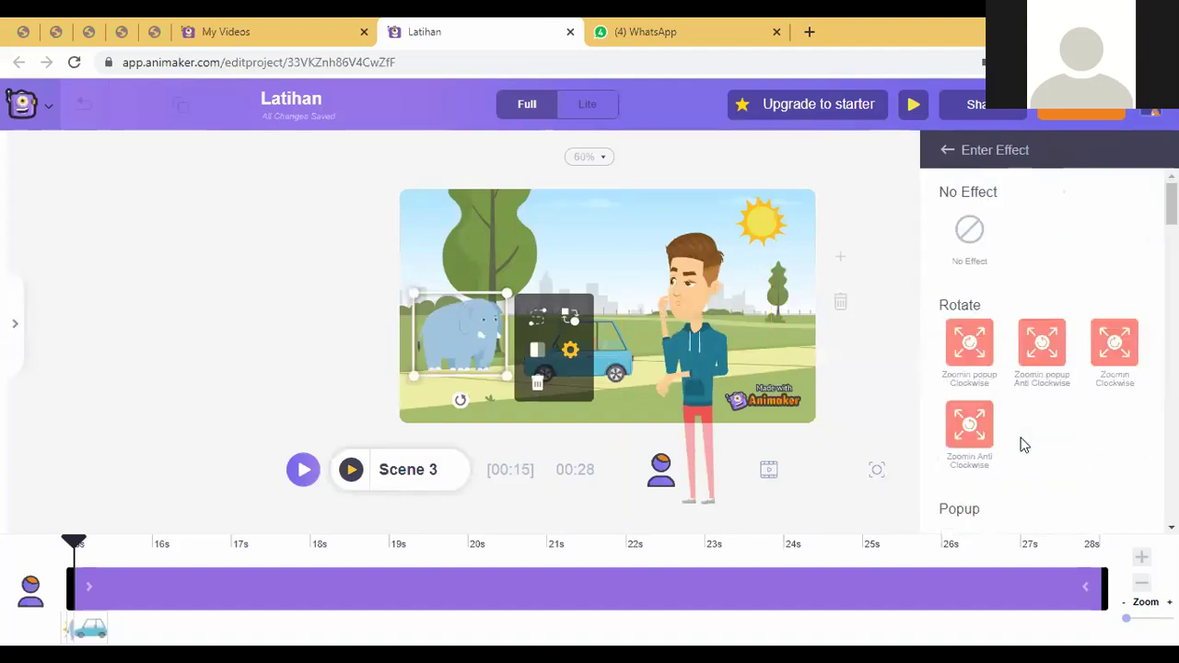
pyautogui.click(969, 355)
# Apply the Zoomin popup Clockwise enter effect to the car
pyautogui.click(618, 355)
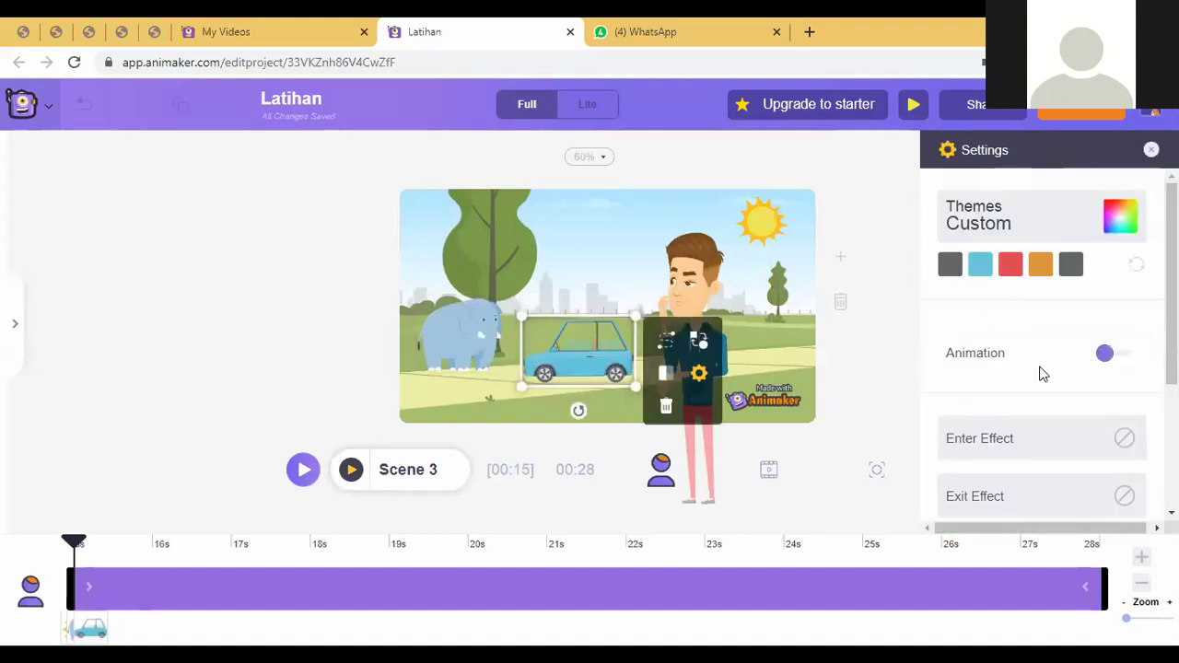
pyautogui.click(970, 442)
pyautogui.click(969, 342)
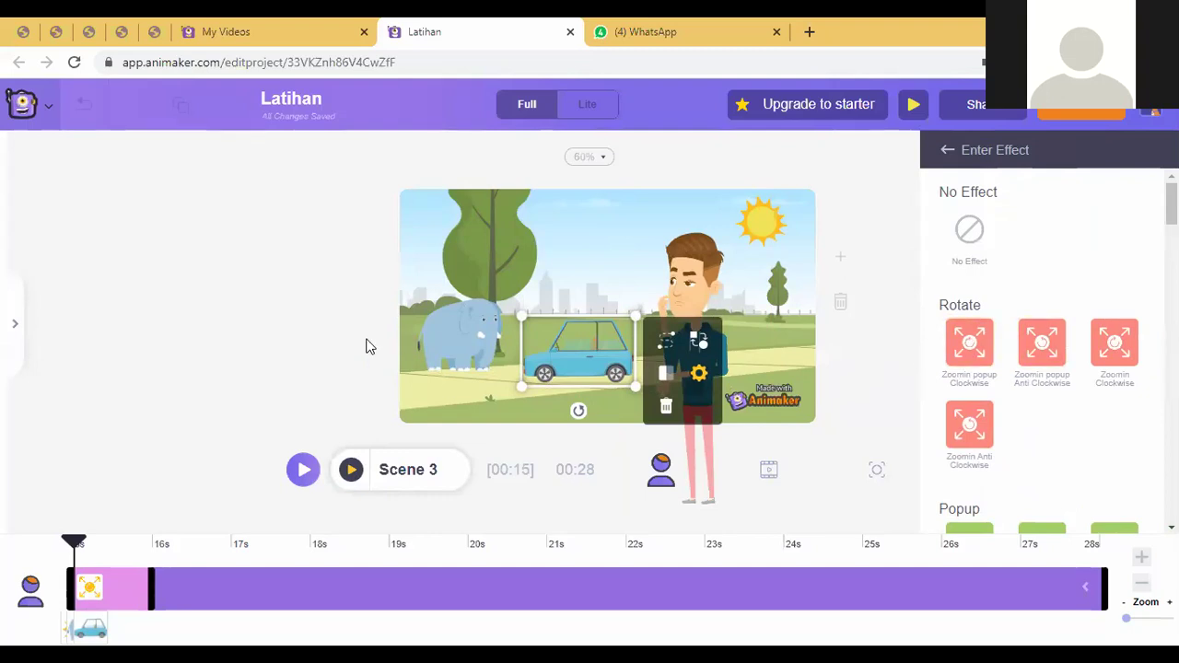
pyautogui.click(945, 152)
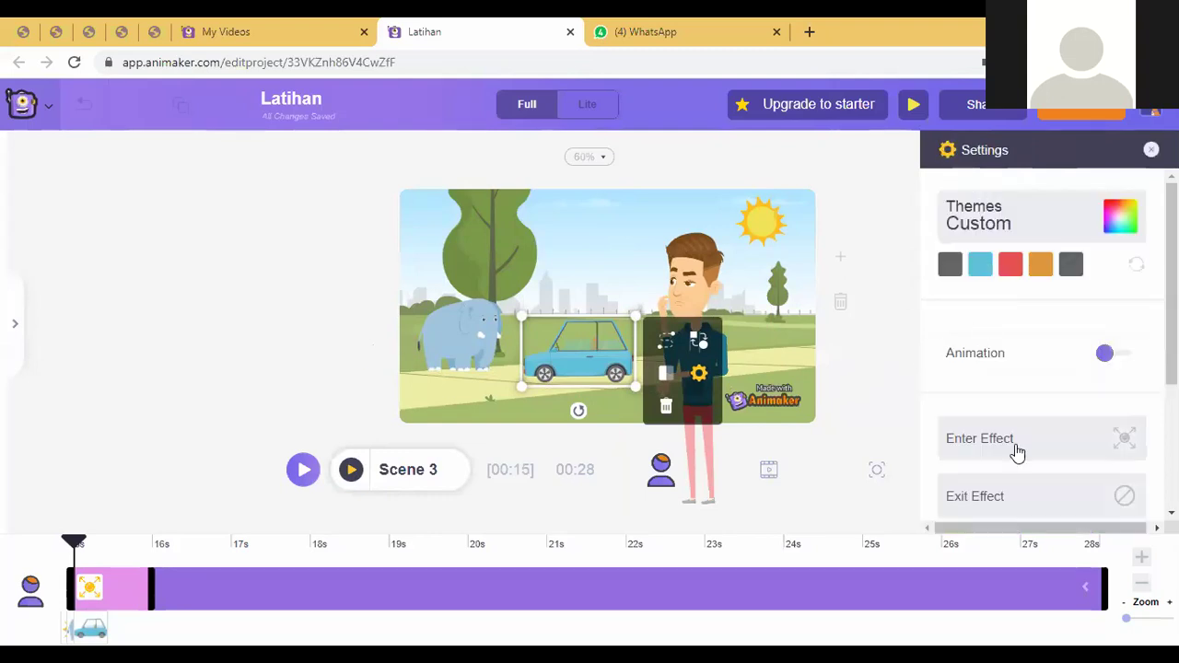
# Set the car's exit effect to Fade Out
pyautogui.click(1022, 502)
pyautogui.scroll(-3, 983, 415)
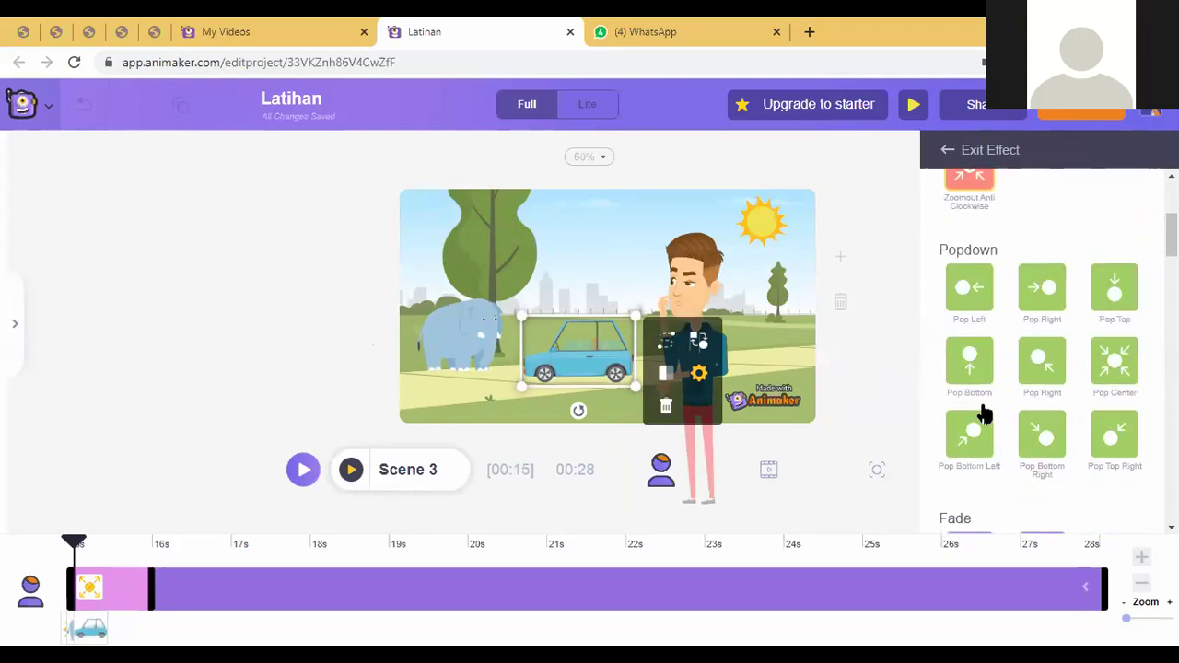
pyautogui.scroll(-1, 1028, 390)
pyautogui.scroll(-2, 1031, 377)
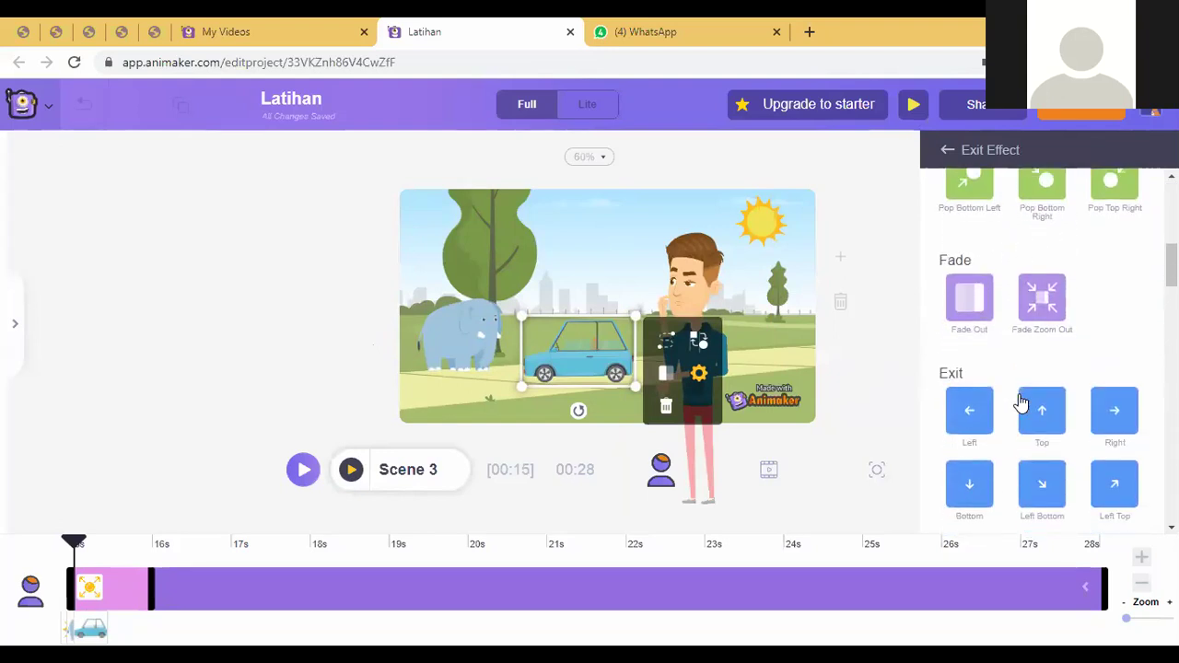
pyautogui.click(969, 299)
# Set the elephant's exit effect to Fade Out and deselect it
pyautogui.click(455, 347)
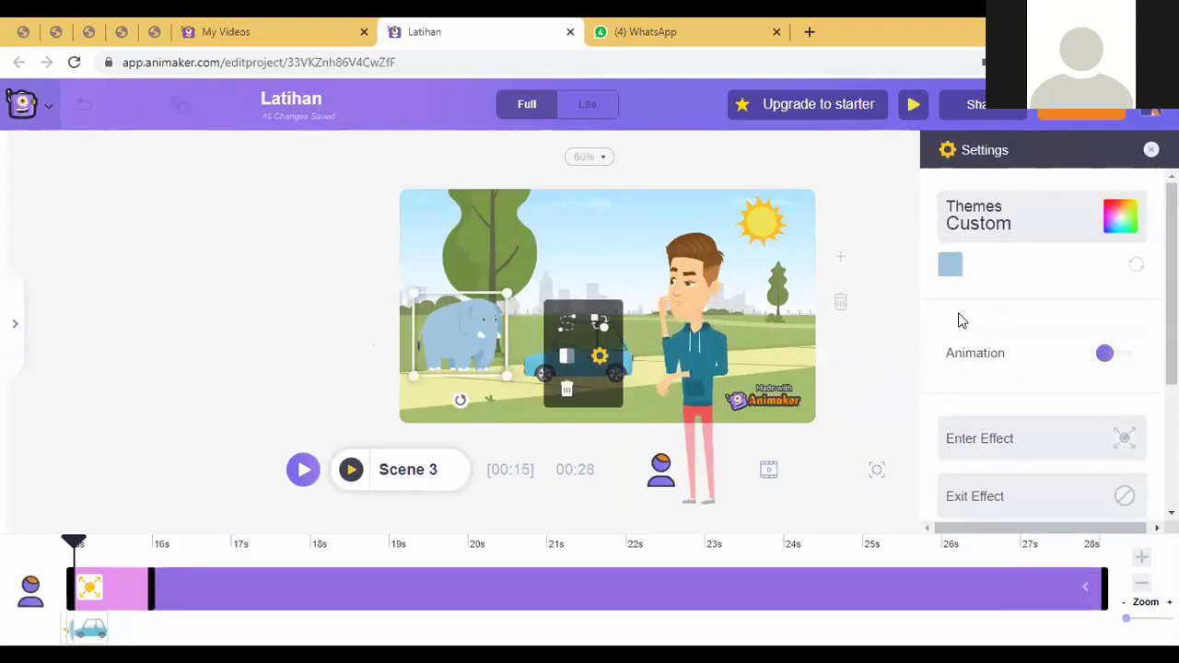
pyautogui.scroll(-2, 1013, 451)
pyautogui.click(1003, 340)
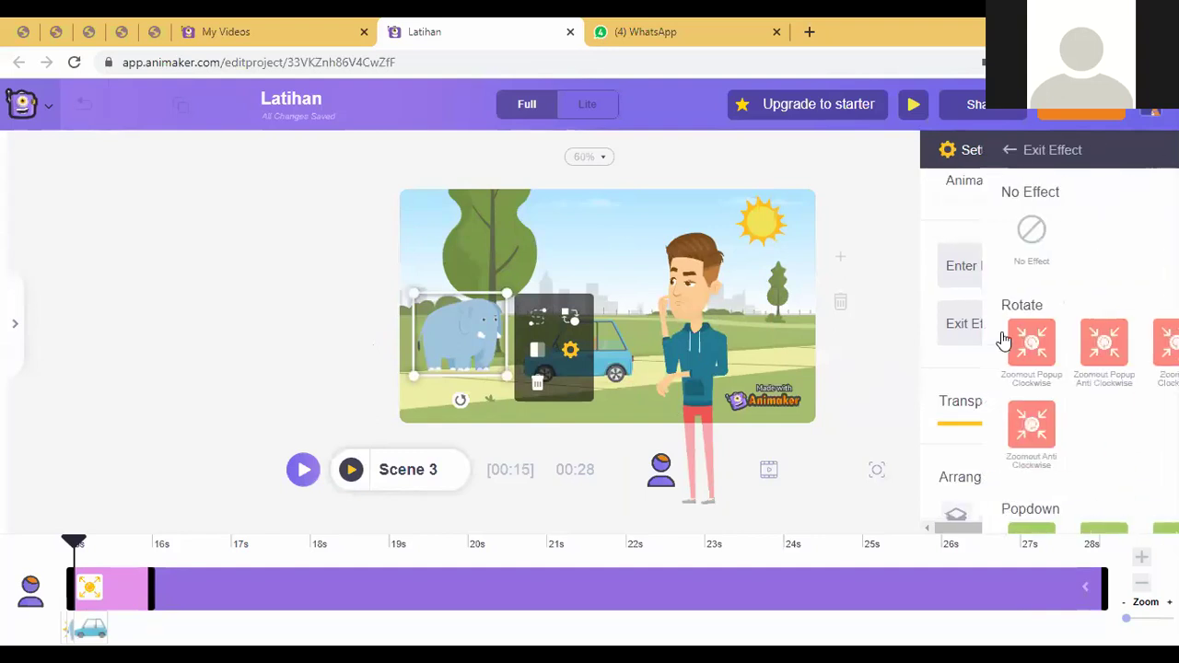
pyautogui.scroll(-5, 1000, 479)
pyautogui.scroll(1, 963, 368)
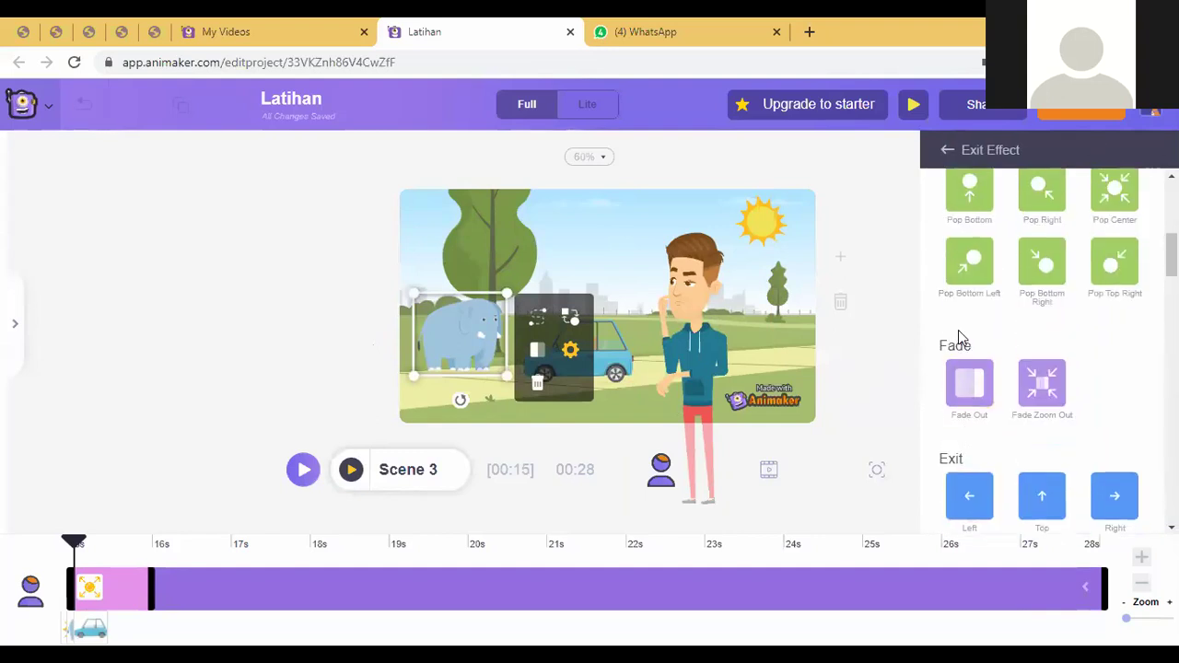
pyautogui.click(967, 396)
pyautogui.click(325, 362)
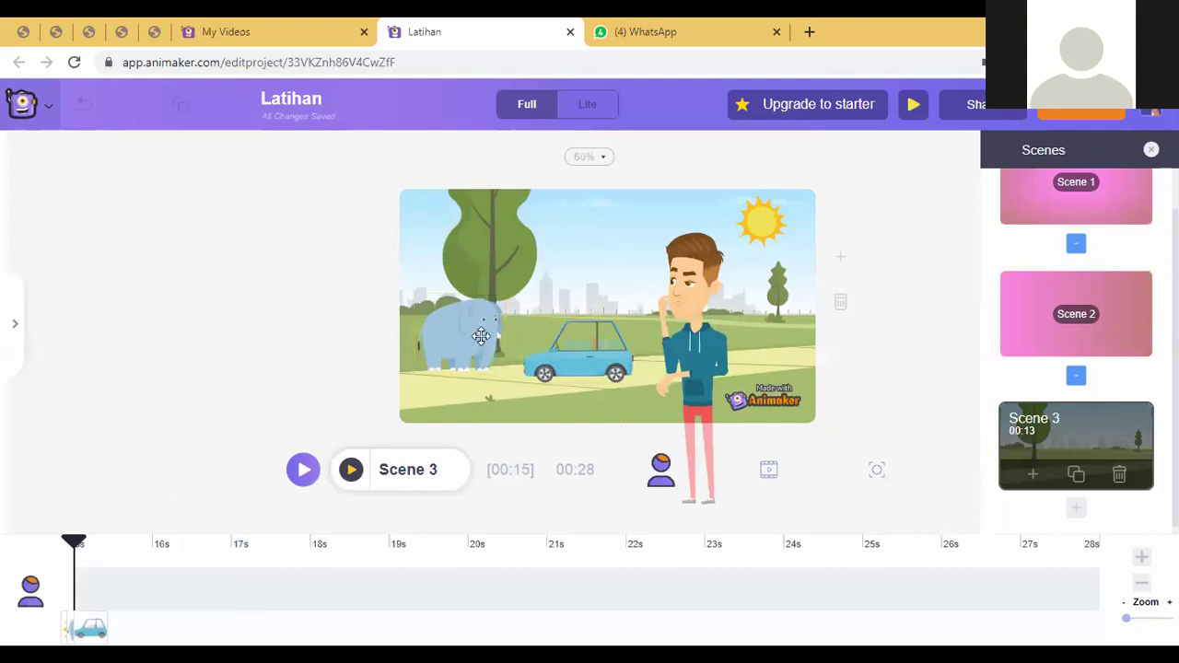
# Using scene previews to match the voice-over, delay the elephant's appearance on the timeline to about 19.7 s
pyautogui.click(350, 471)
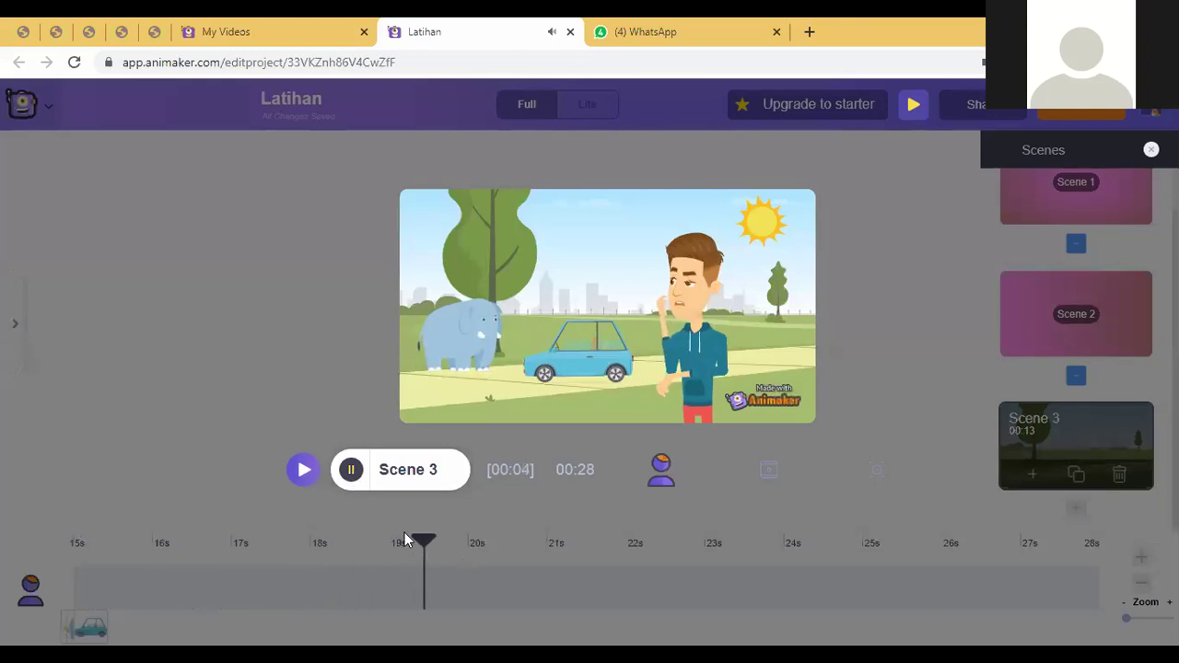
pyautogui.click(351, 471)
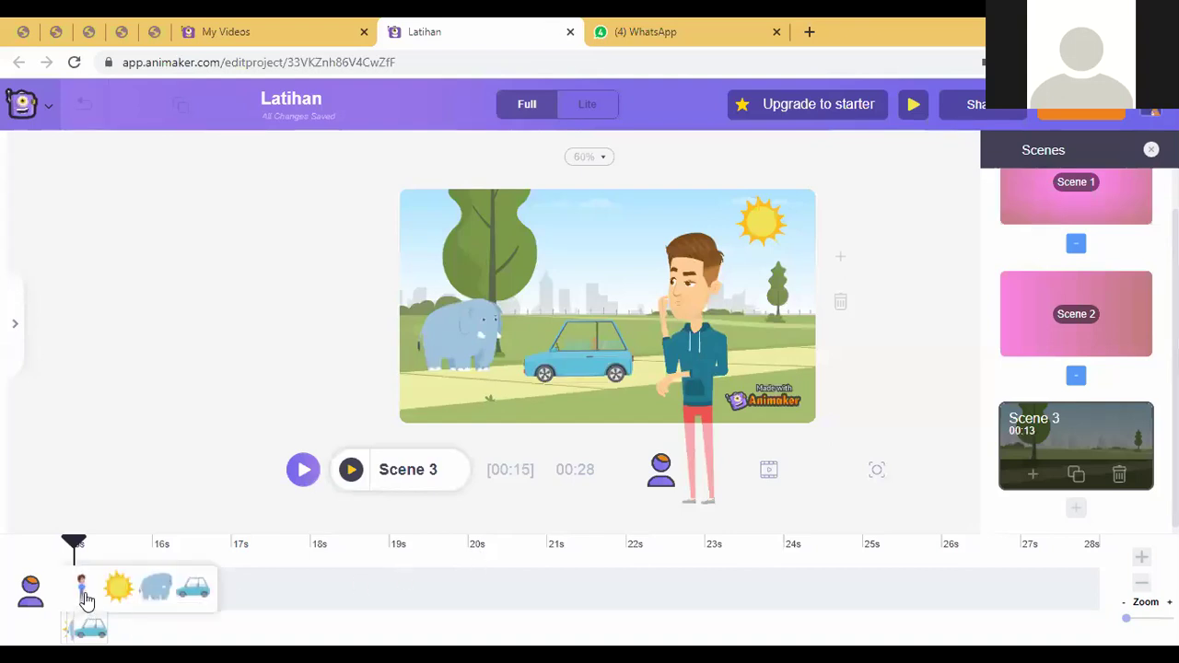
pyautogui.click(156, 590)
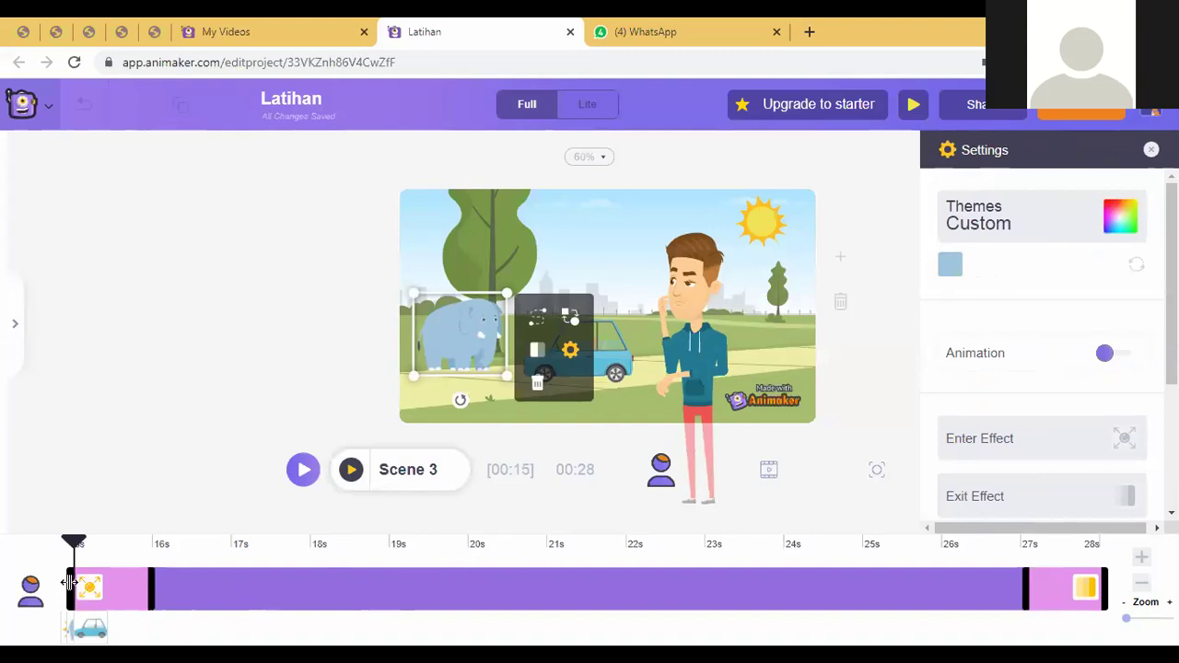
pyautogui.moveTo(70, 583); pyautogui.dragTo(463, 608)
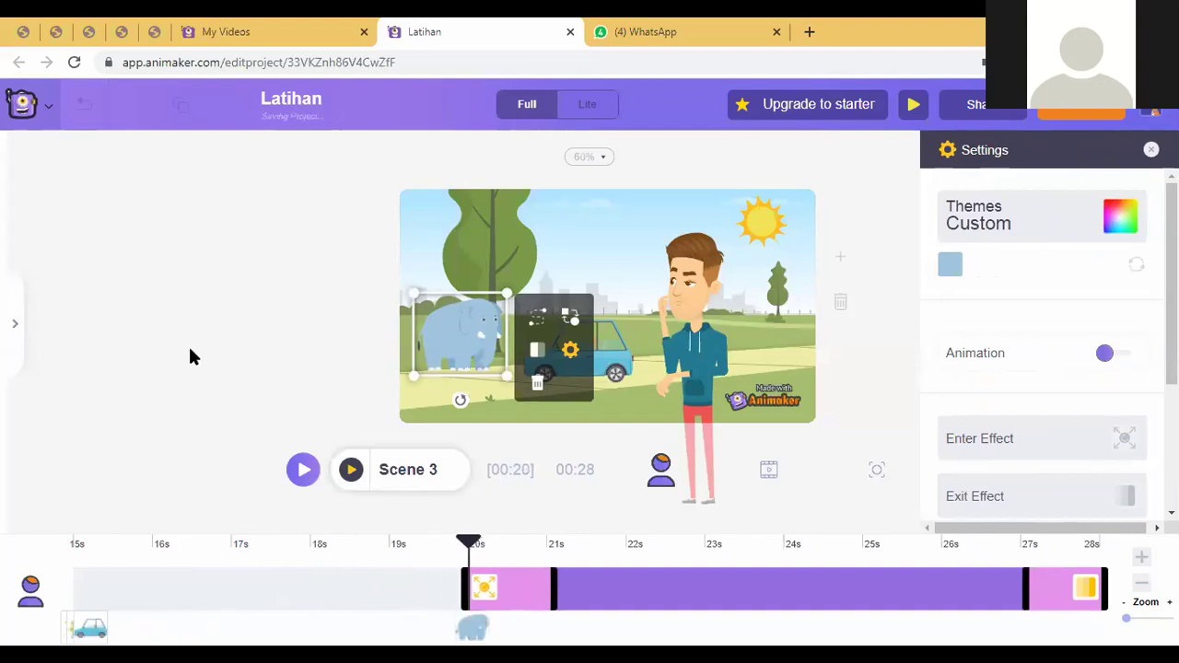
pyautogui.click(189, 352)
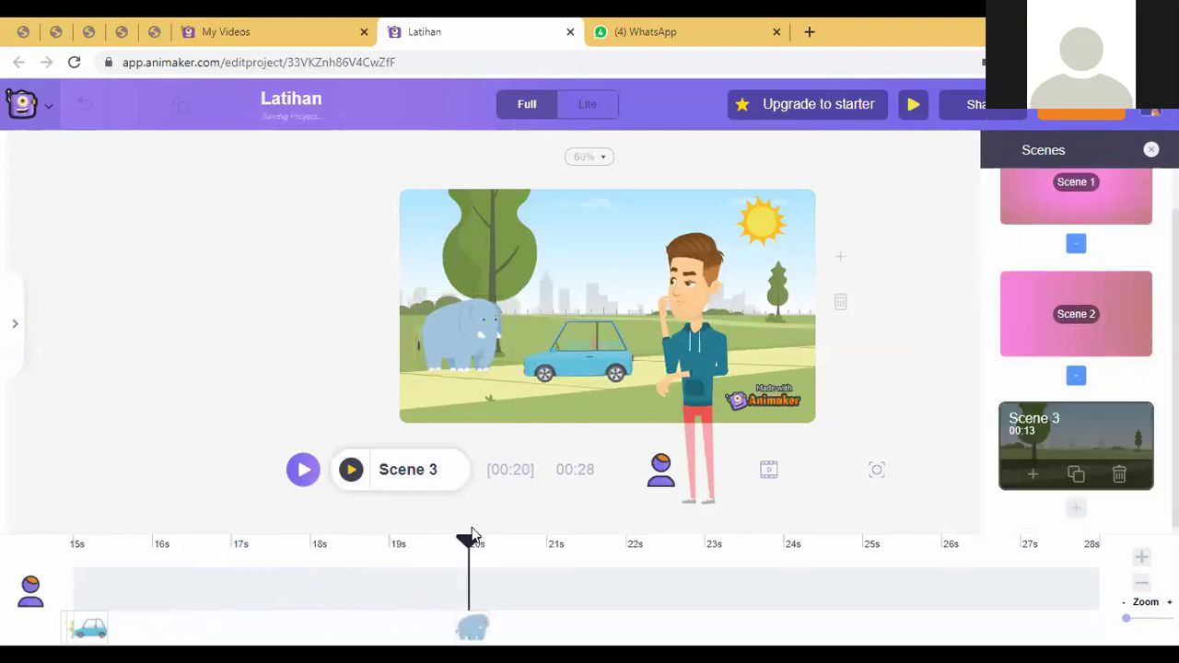
pyautogui.click(351, 471)
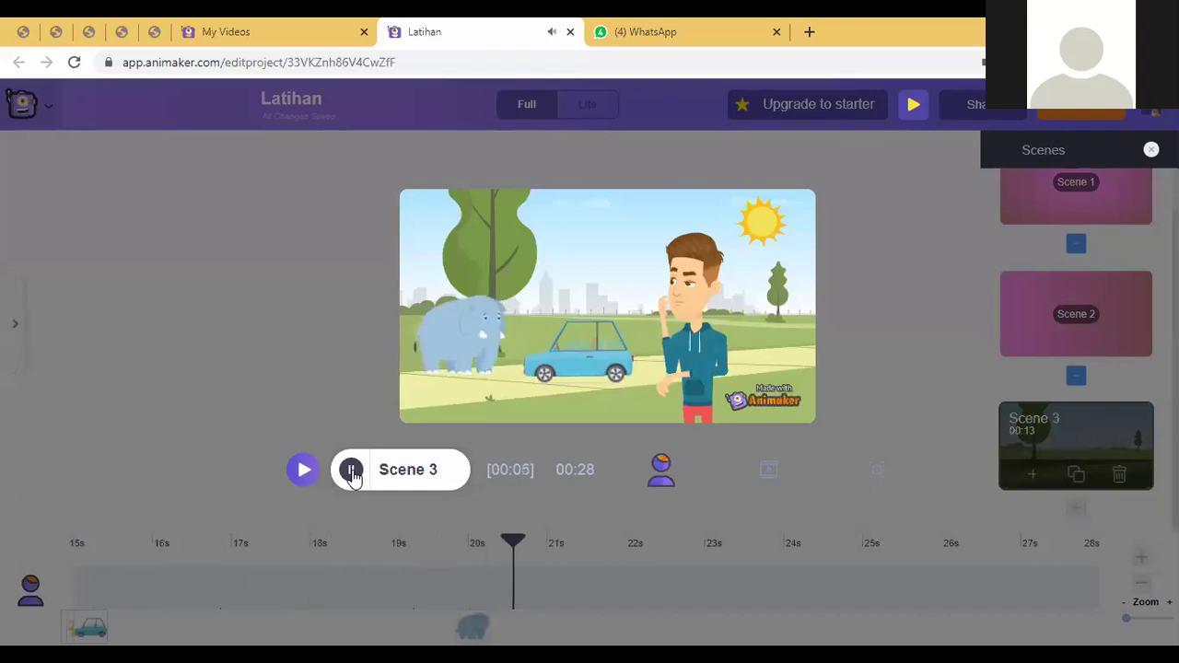
pyautogui.click(351, 471)
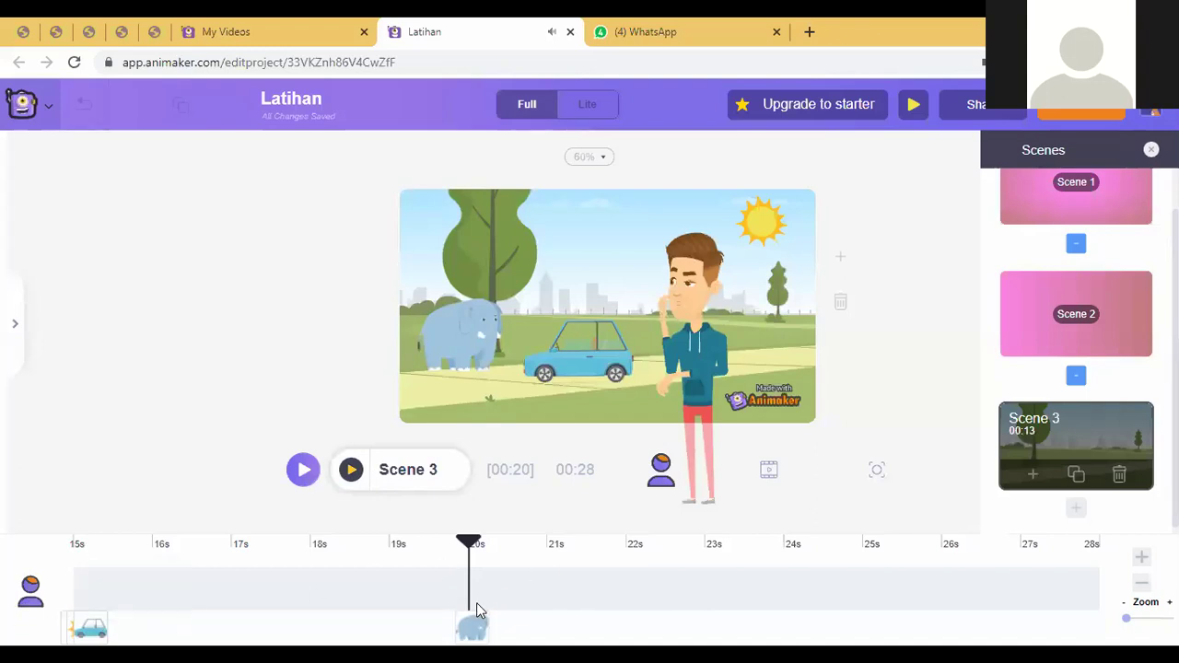
pyautogui.click(472, 627)
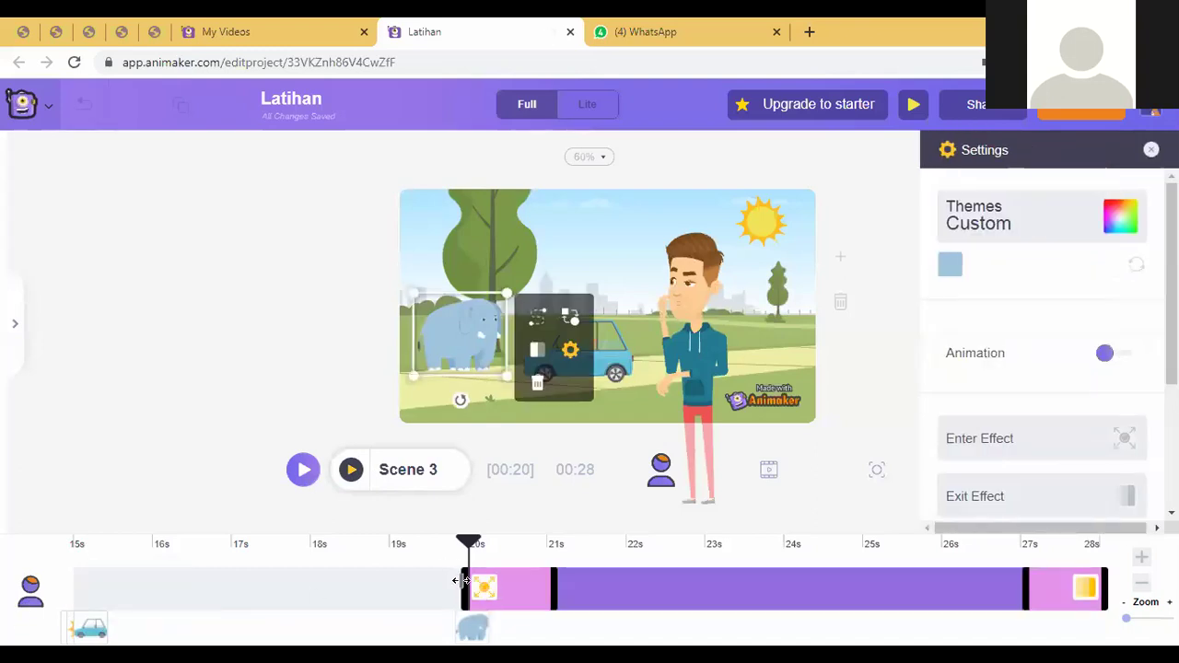
pyautogui.moveTo(462, 580); pyautogui.dragTo(439, 580)
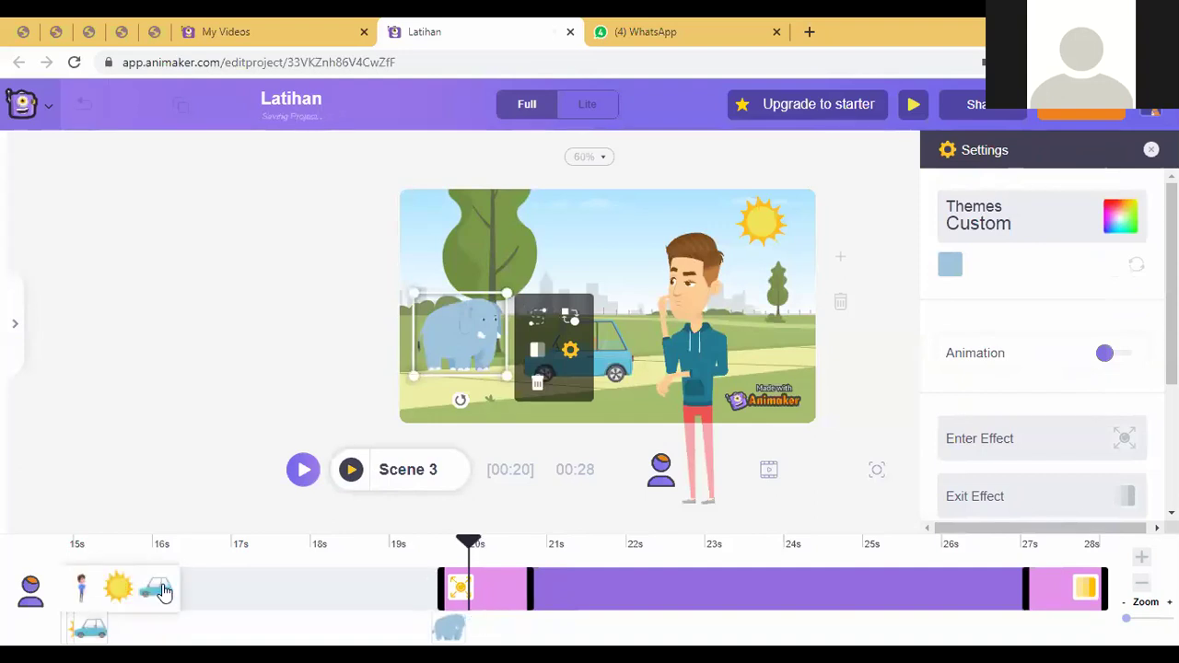
# Delay the car's appearance on the timeline to shortly before the 21-second mark and preview Scene 3
pyautogui.click(162, 591)
pyautogui.moveTo(67, 575); pyautogui.dragTo(518, 600)
pyautogui.click(531, 436)
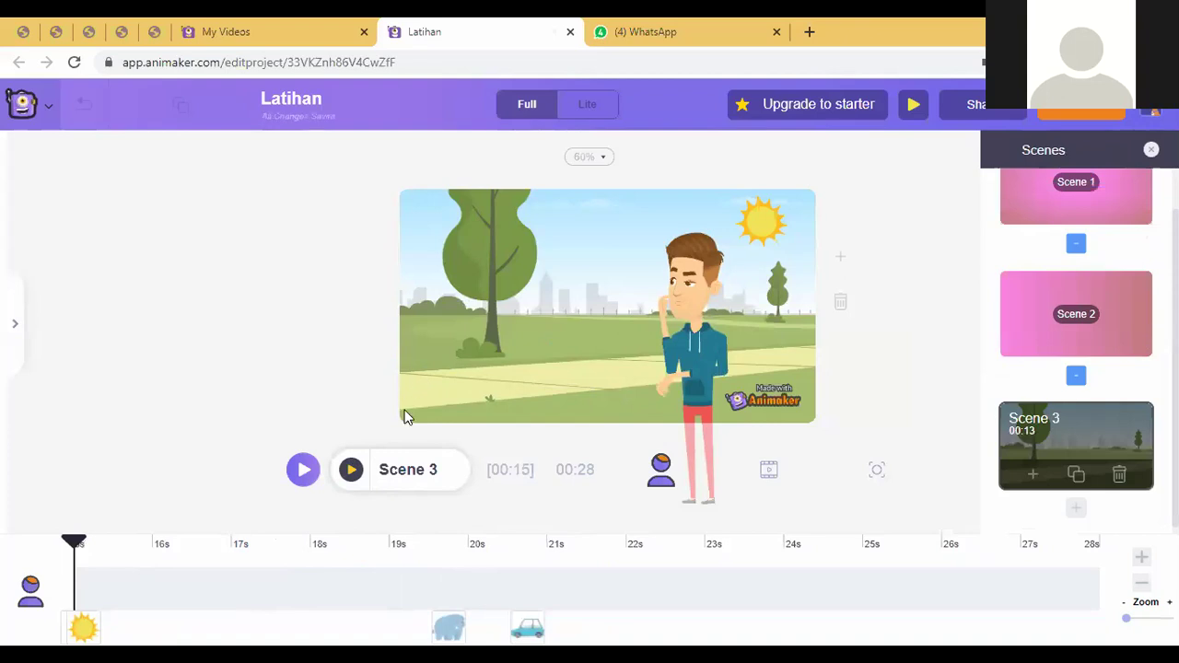
pyautogui.click(352, 470)
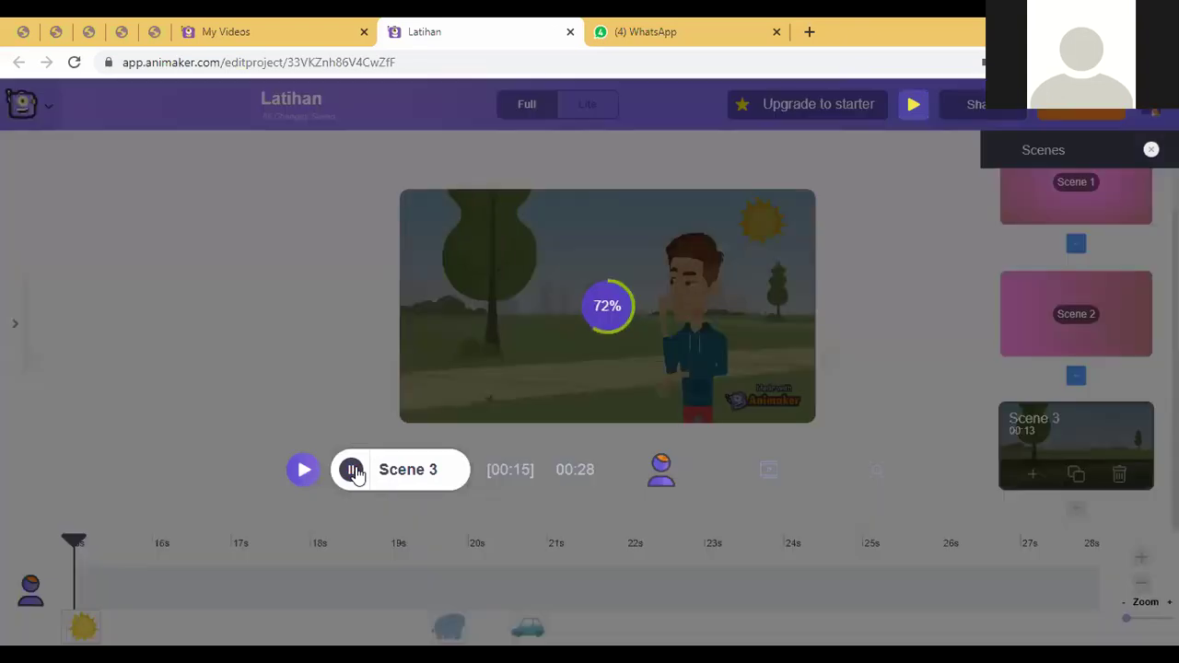
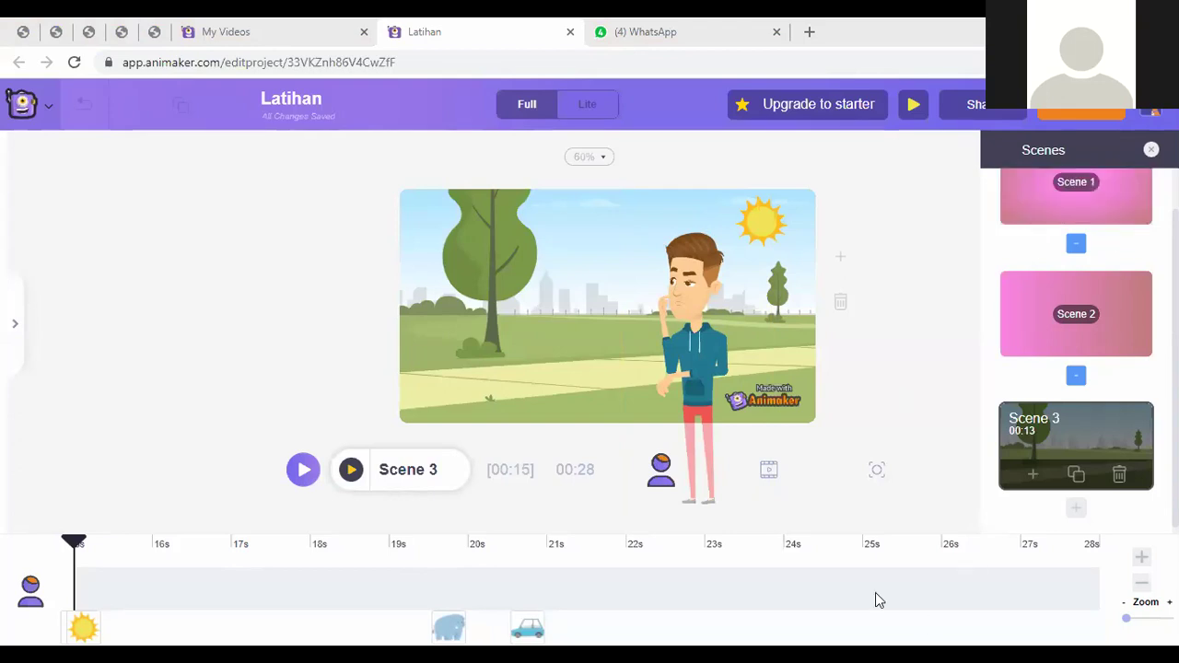
# Examine the sun's enter effect, exit effect and transparency settings
pyautogui.click(761, 215)
pyautogui.scroll(-3, 976, 411)
pyautogui.scroll(3, 986, 412)
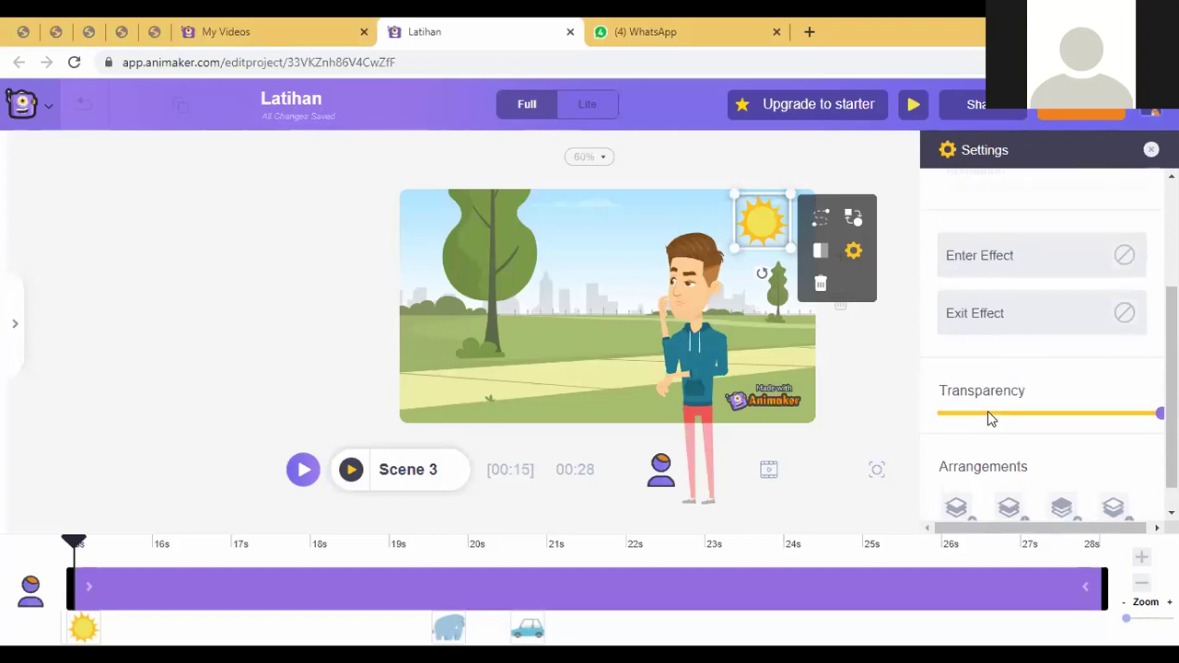
pyautogui.click(34, 450)
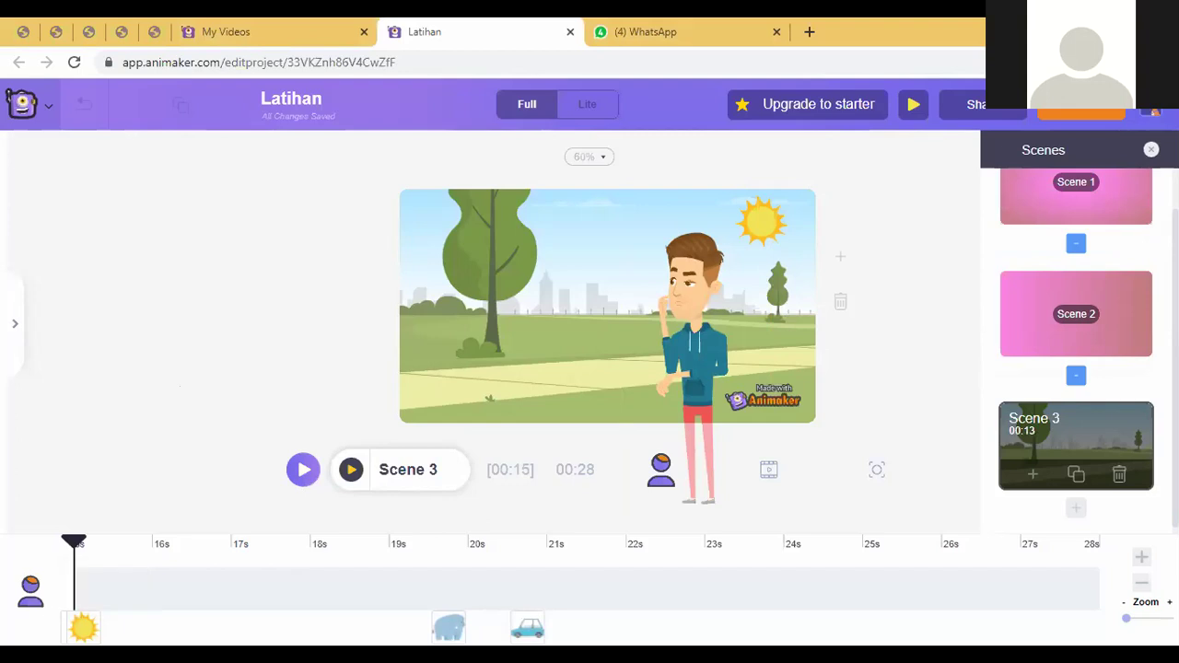
# Try turning on the elephant's animation and look through its Play In Loop options
pyautogui.click(451, 632)
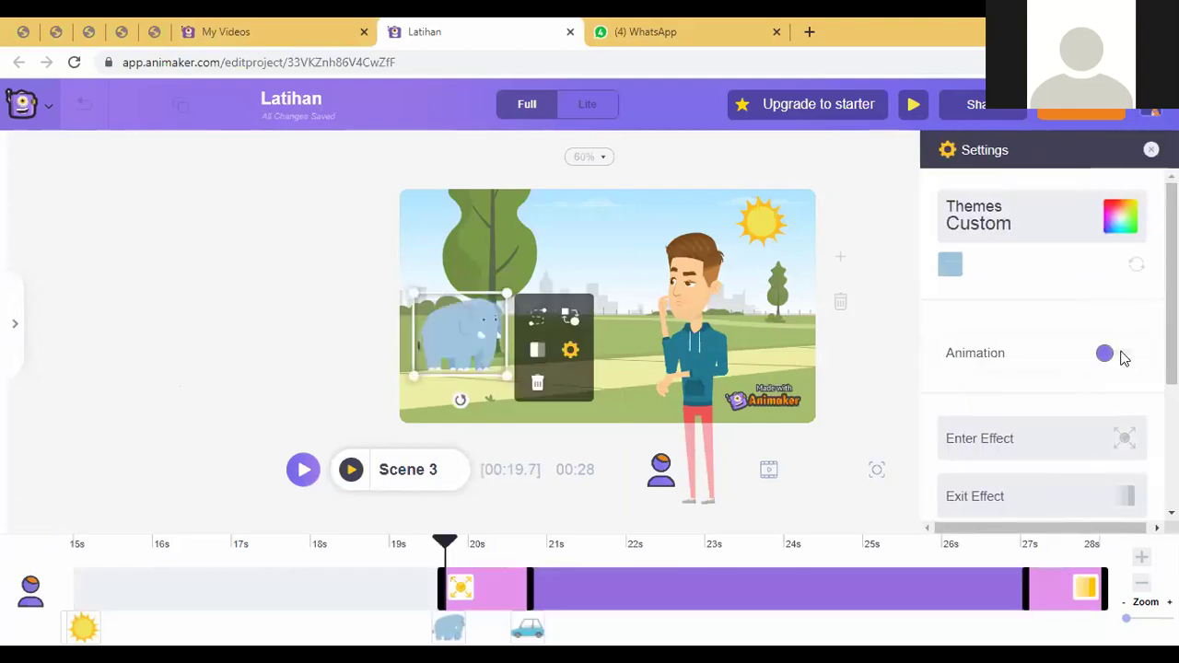
pyautogui.click(1121, 355)
pyautogui.click(1111, 413)
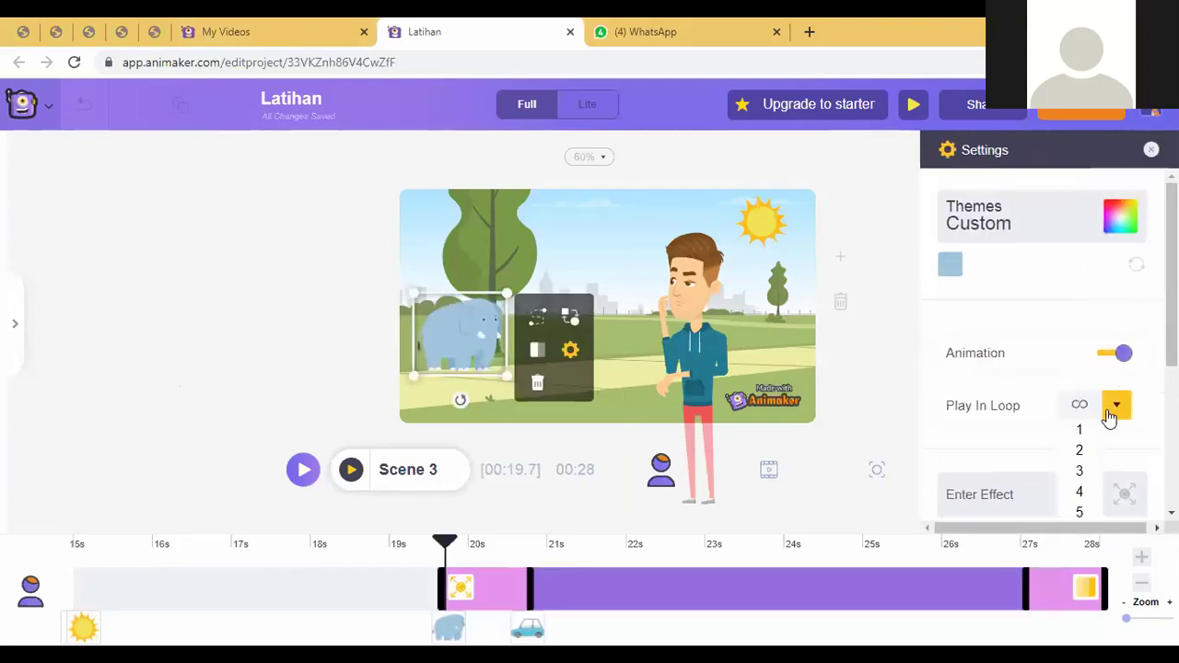
pyautogui.click(1111, 412)
pyautogui.click(1116, 353)
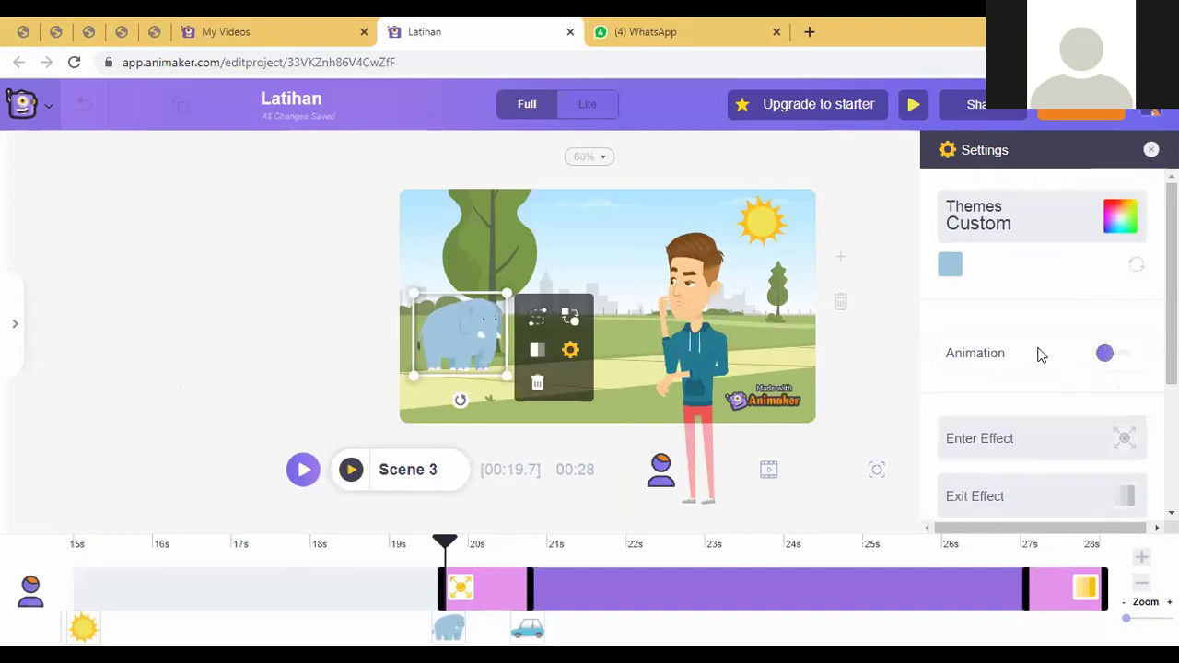
pyautogui.click(902, 275)
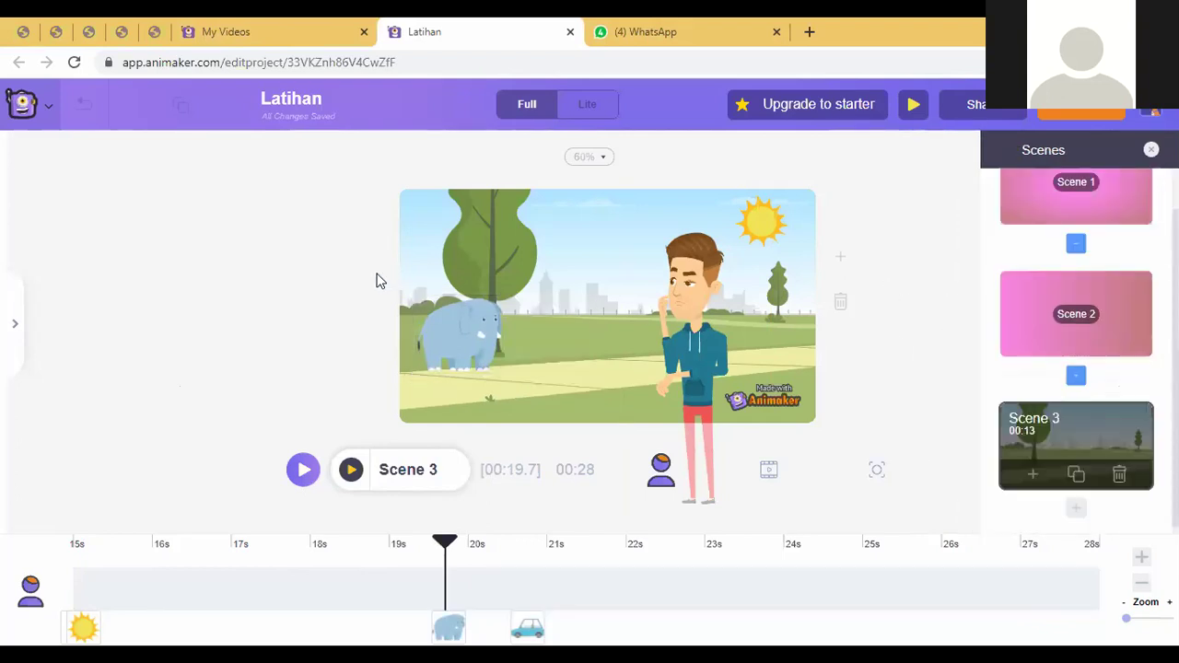
# Turn on the elephant's animation and preview Scene 3
pyautogui.click(446, 329)
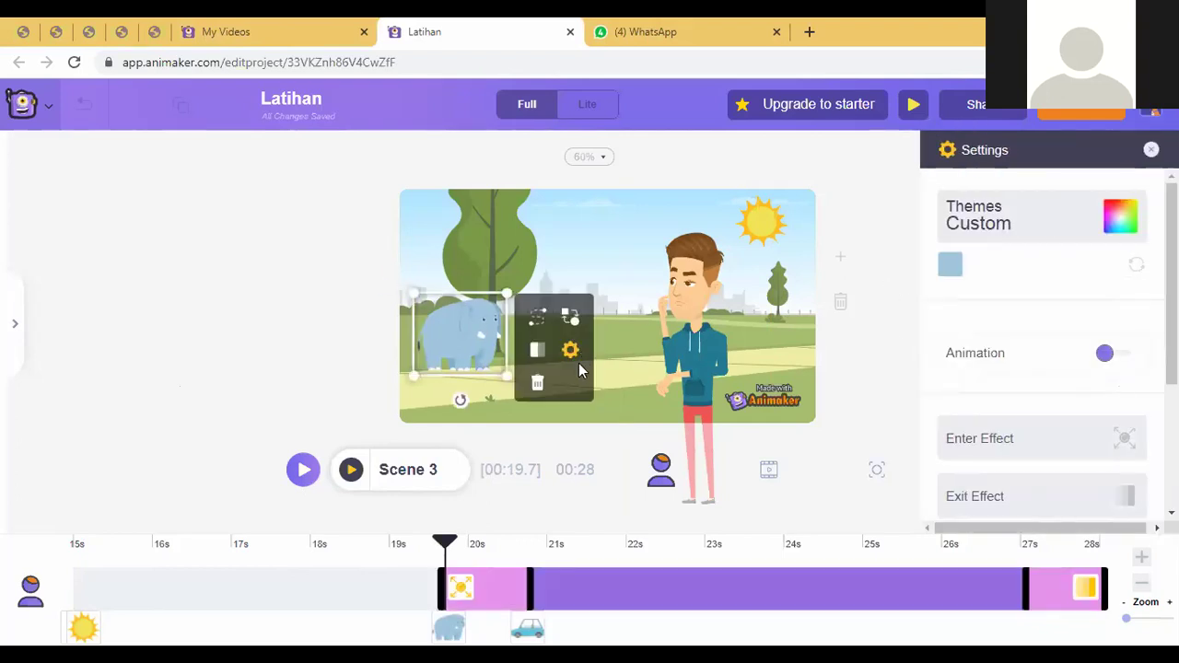
pyautogui.click(875, 210)
pyautogui.click(479, 318)
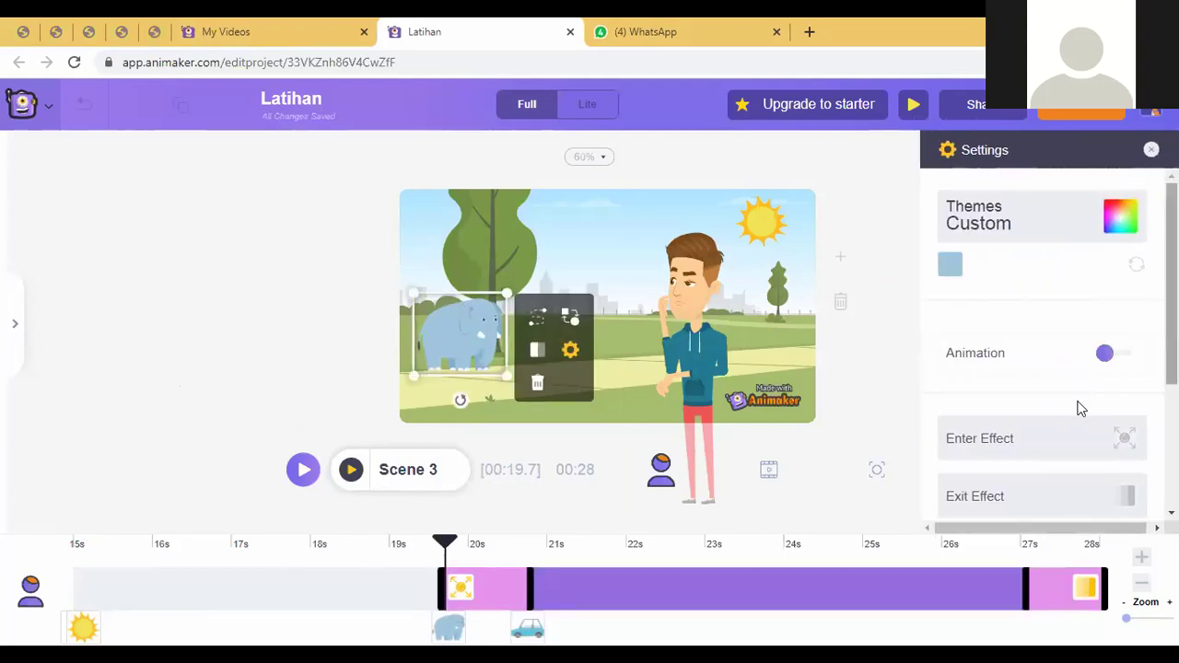
pyautogui.click(1105, 357)
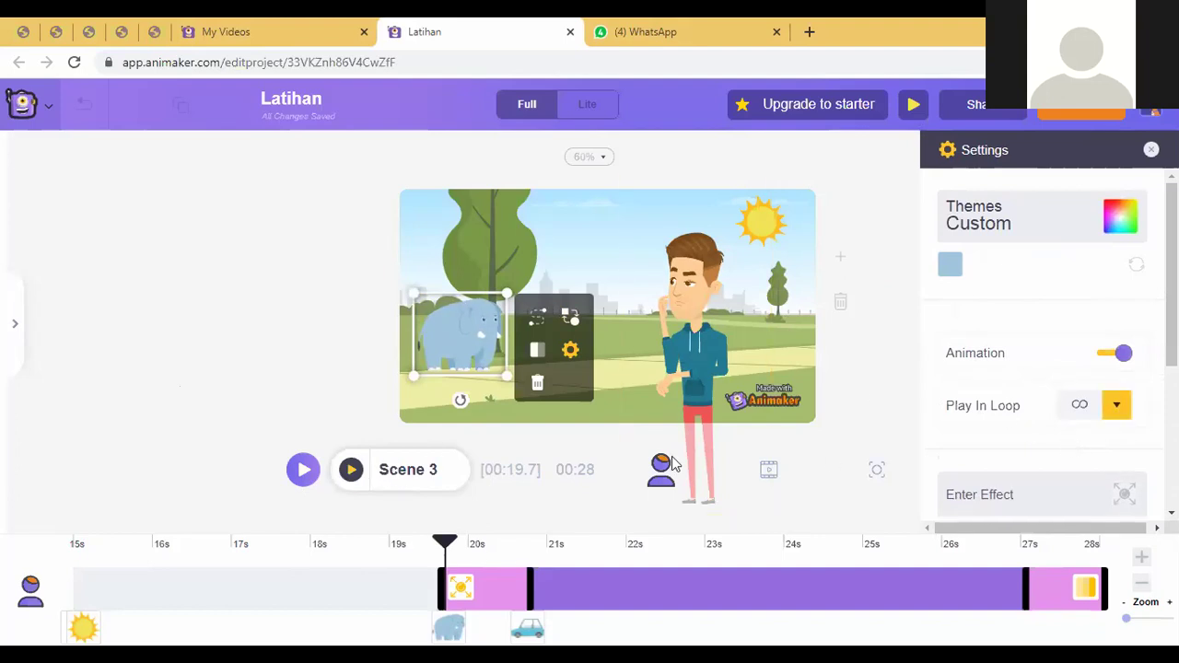
pyautogui.click(348, 472)
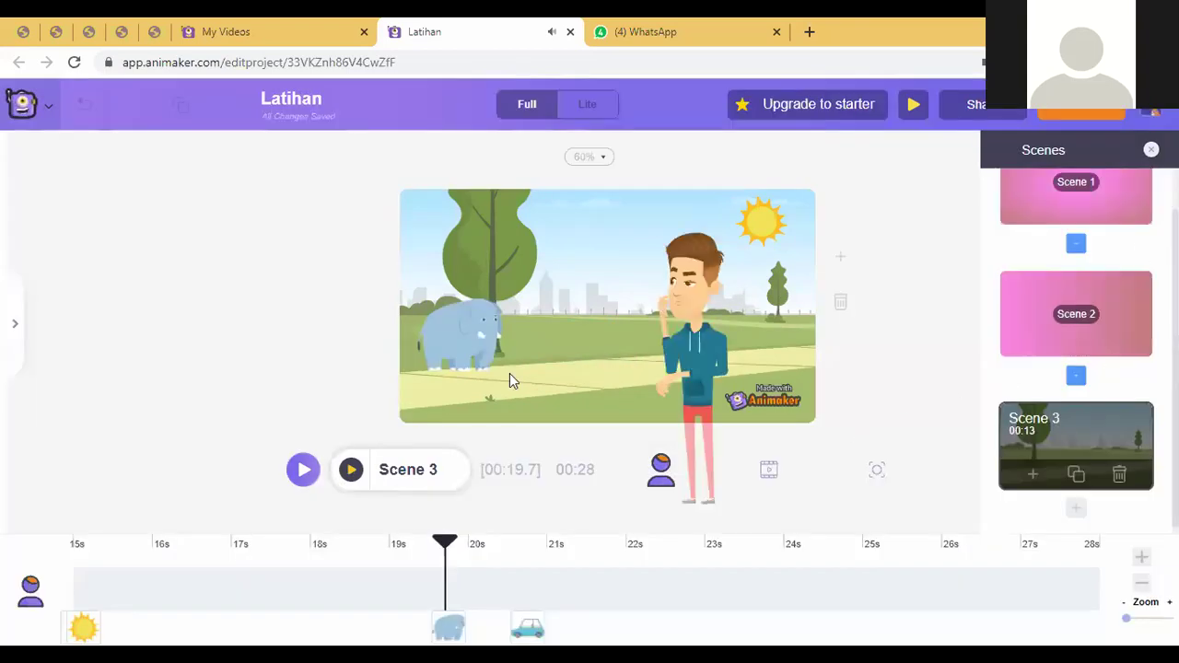
# Set the elephant animation's Play In Loop count to 2 and preview Scene 3 again
pyautogui.click(462, 332)
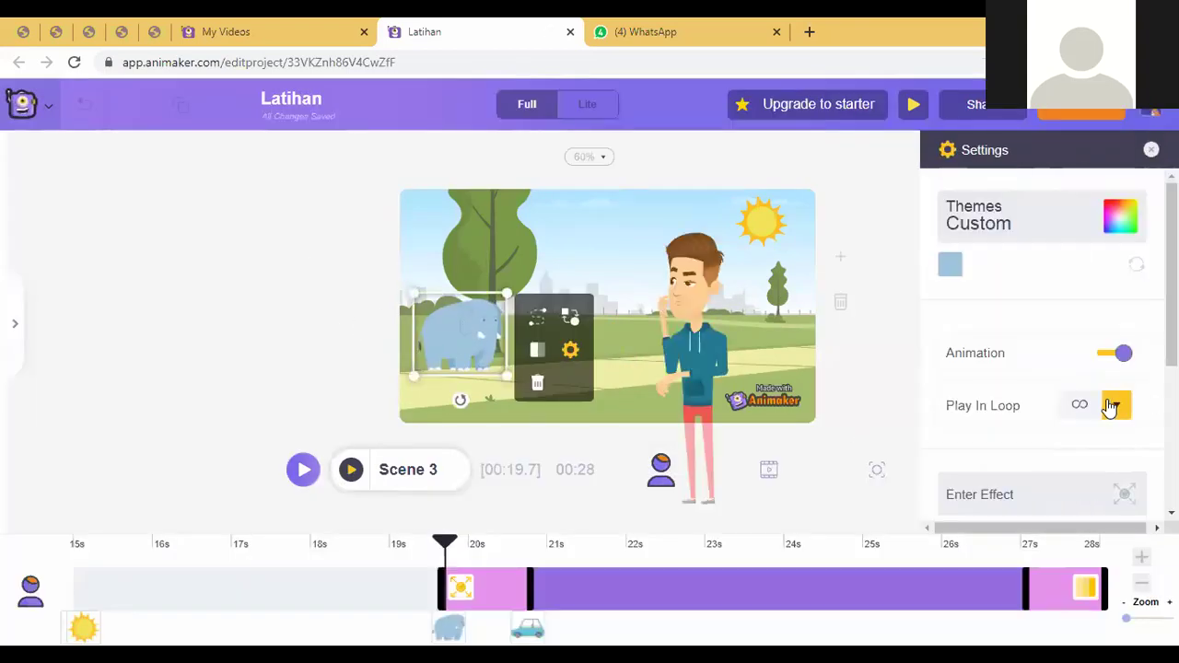
pyautogui.click(1116, 406)
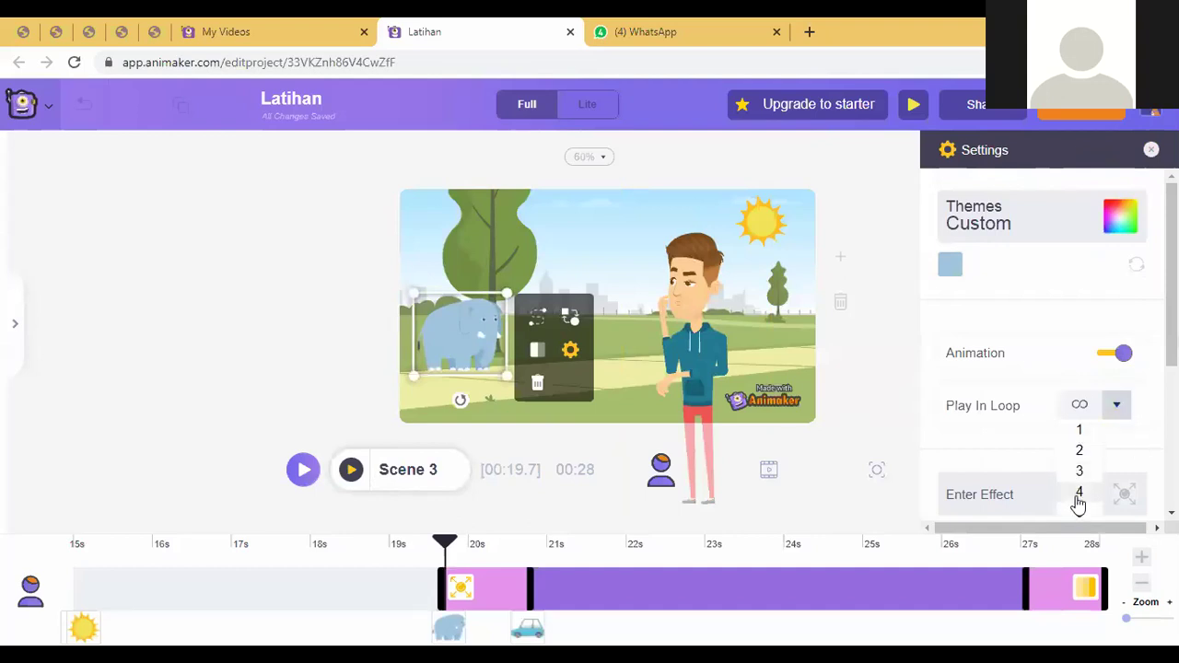
pyautogui.scroll(-1, 1078, 460)
pyautogui.click(1078, 346)
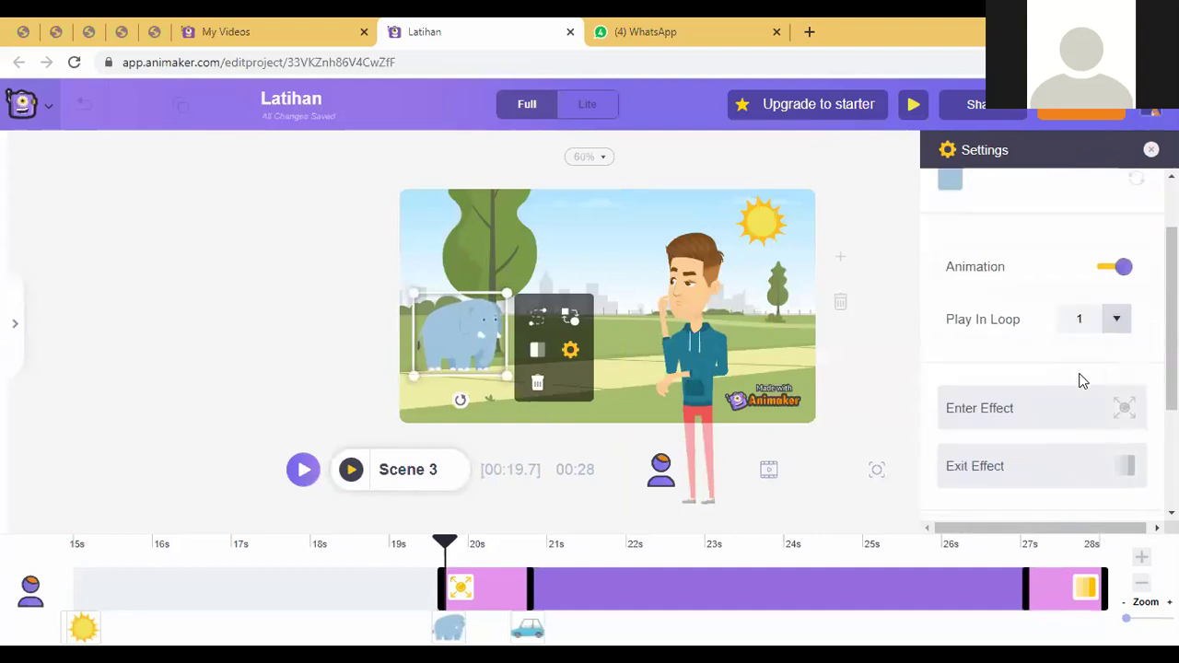
pyautogui.click(1117, 319)
pyautogui.click(1087, 369)
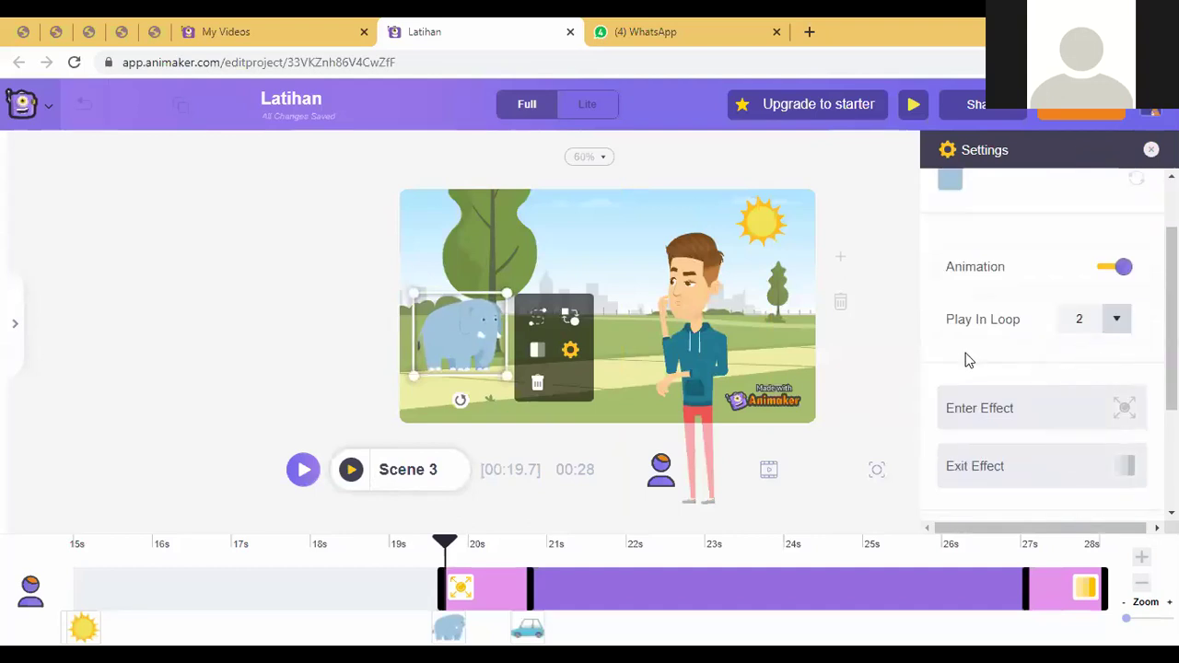
pyautogui.click(906, 313)
pyautogui.click(491, 324)
pyautogui.click(351, 471)
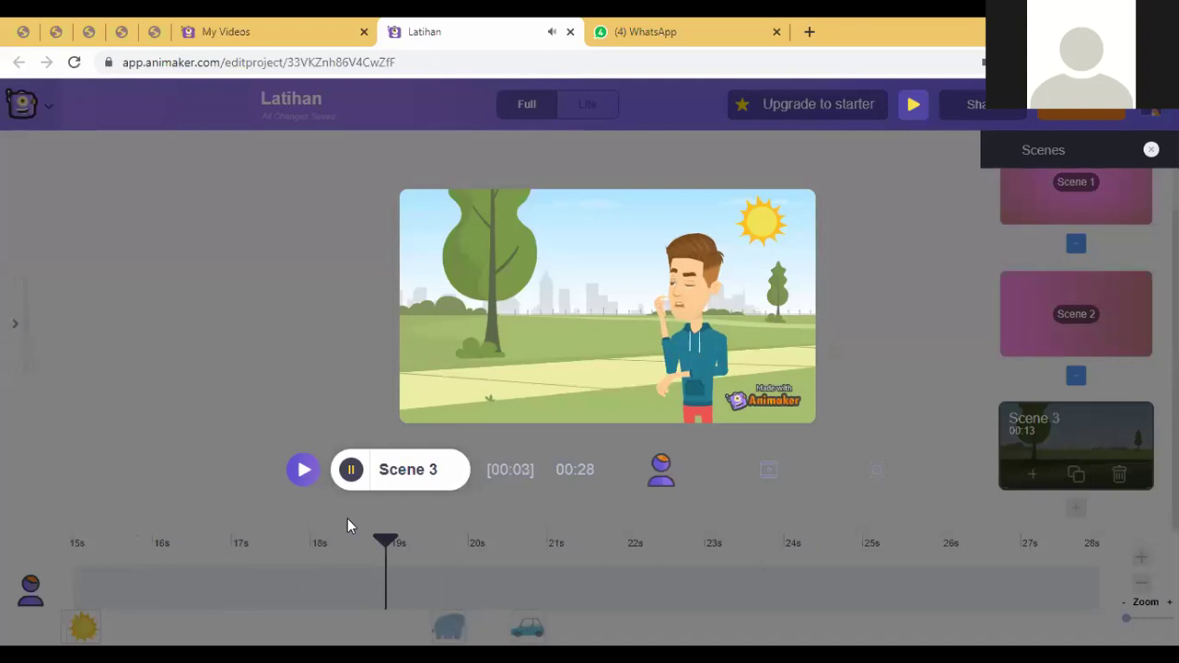
pyautogui.click(355, 470)
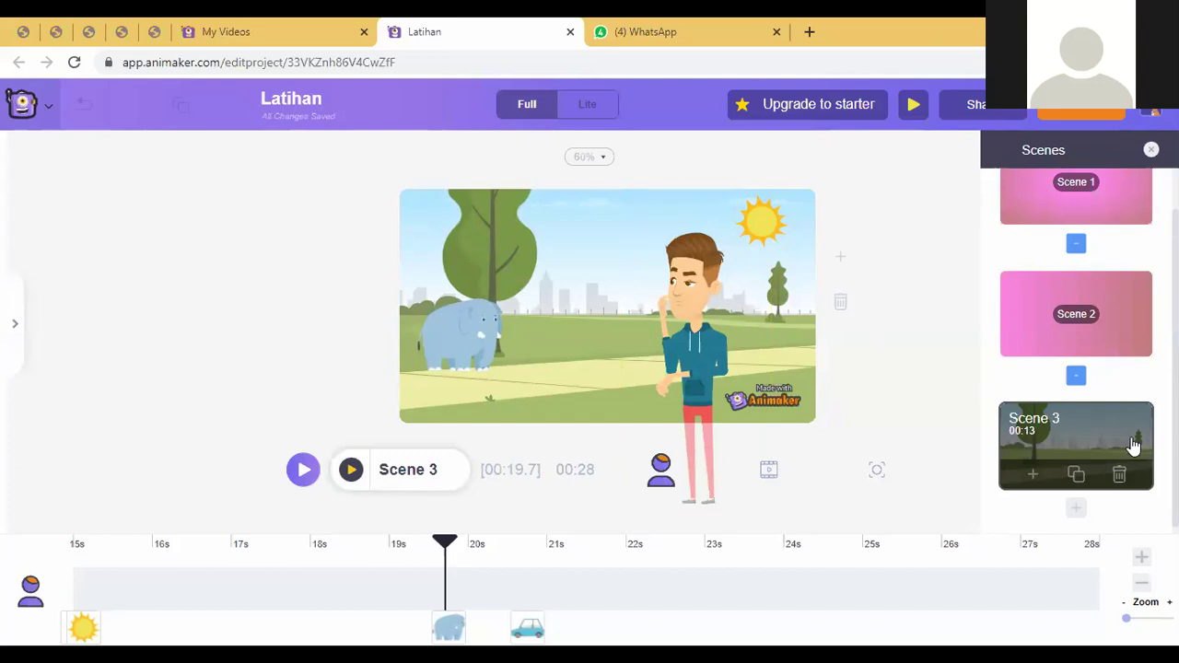
# Look over the car results in the asset library and the Rotate and Popup enter effects offered for the sun
pyautogui.click(8, 319)
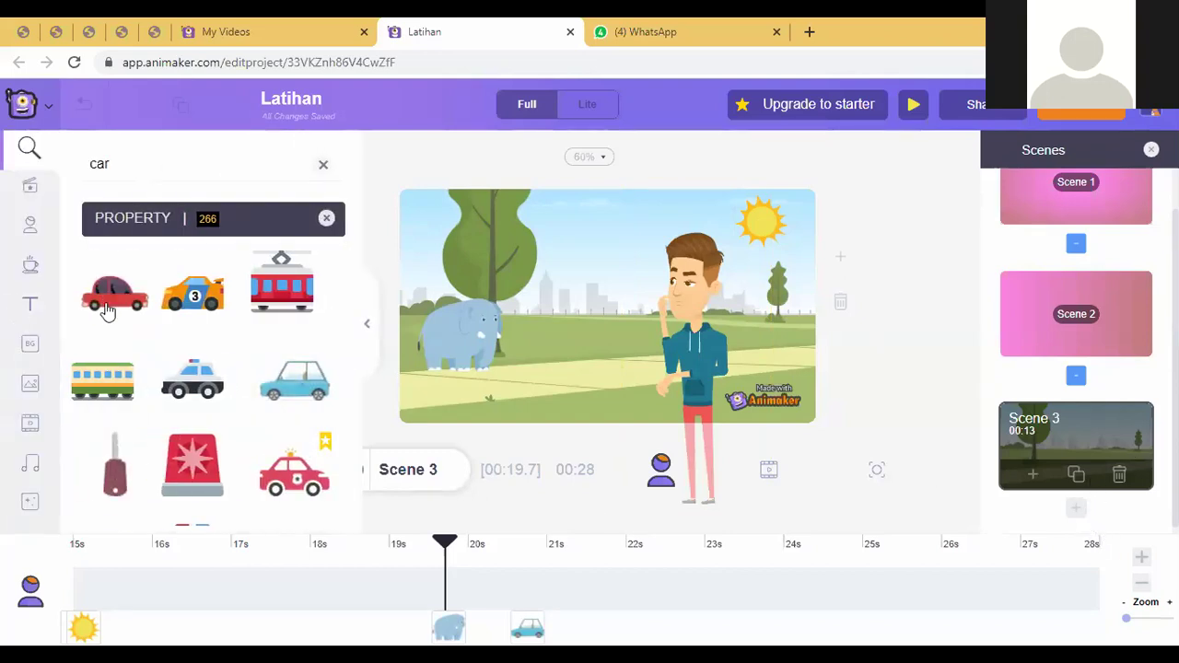
pyautogui.click(364, 327)
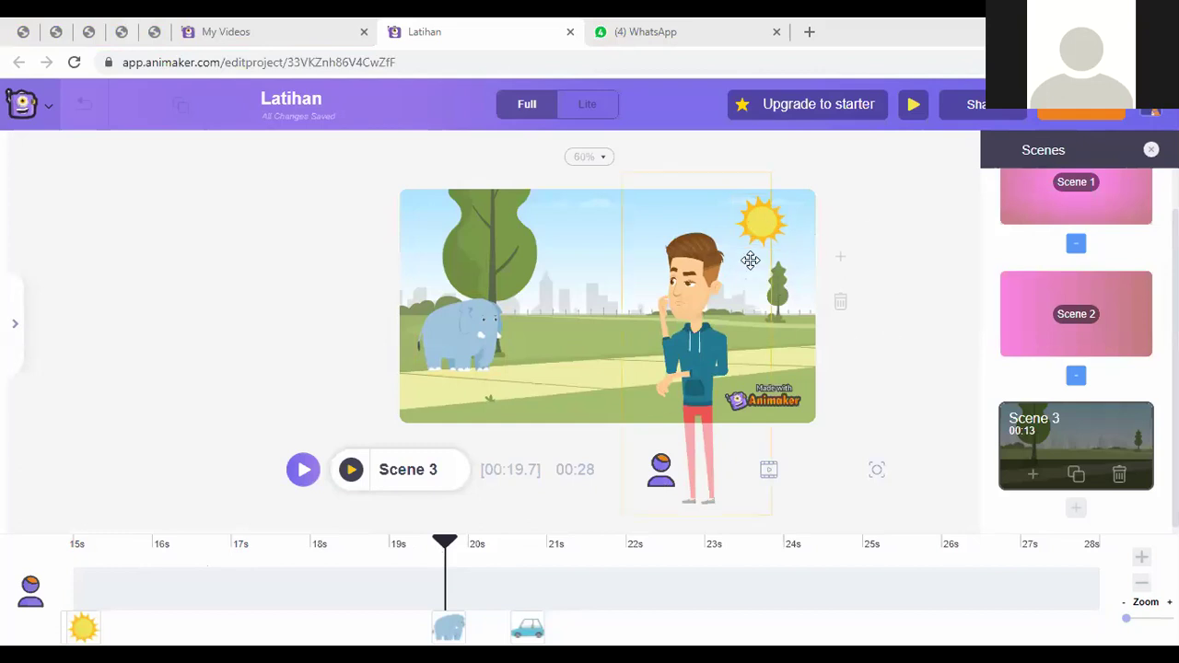
pyautogui.click(771, 232)
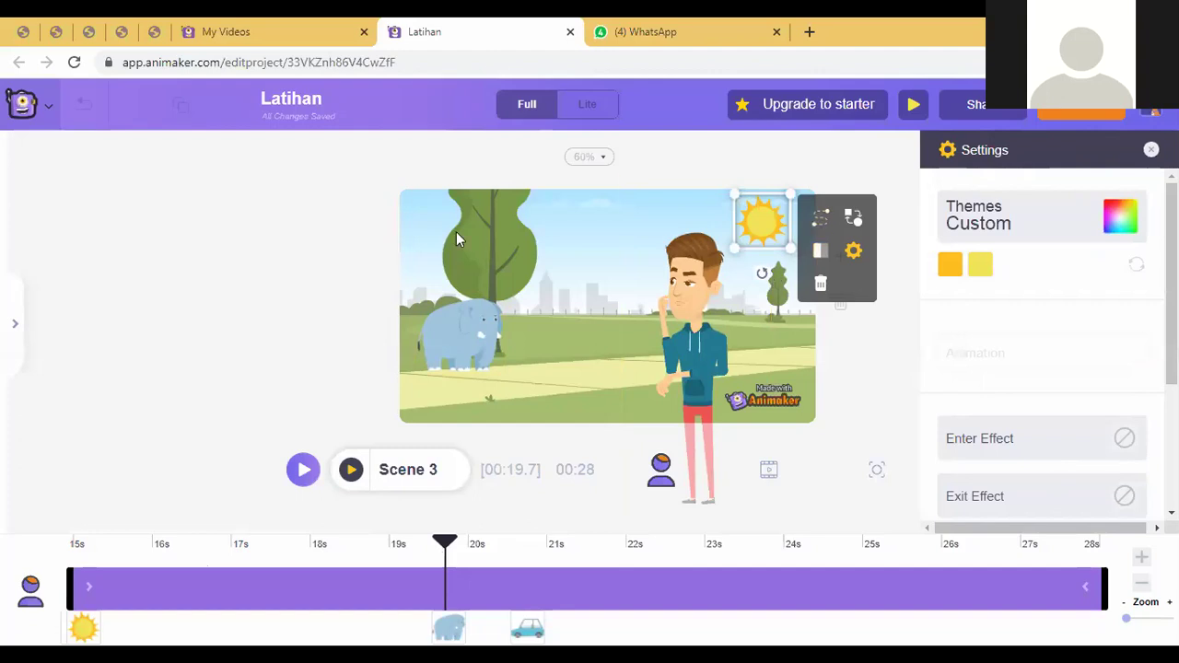
pyautogui.click(993, 452)
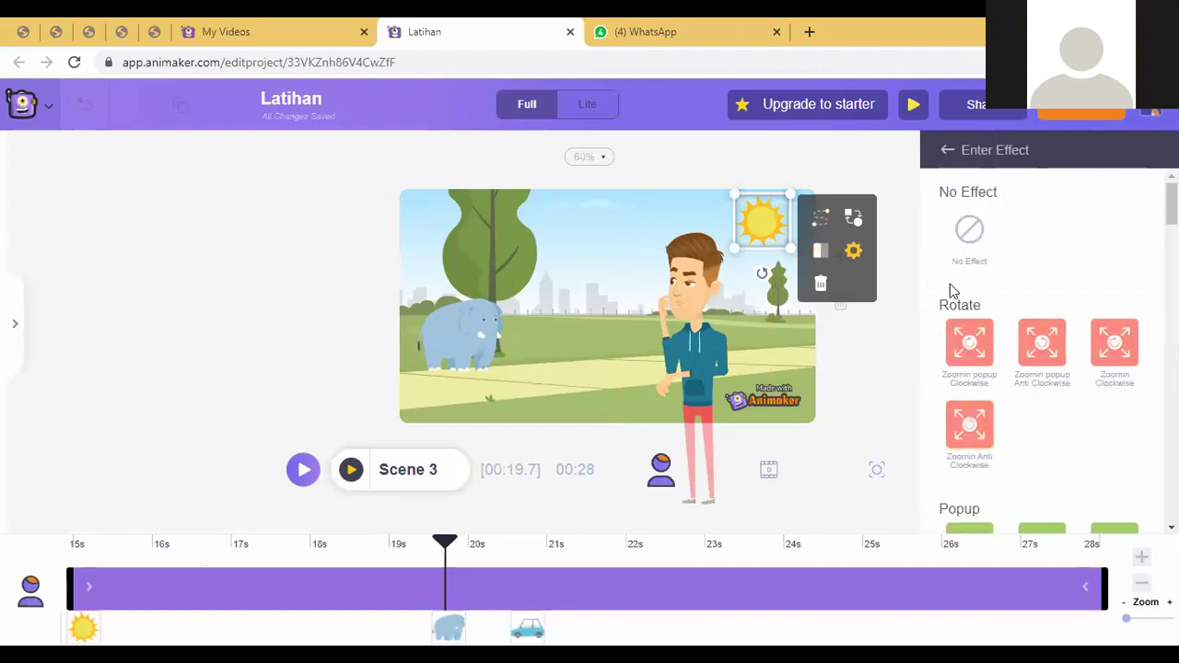
pyautogui.scroll(-6, 1015, 447)
pyautogui.scroll(-5, 1017, 455)
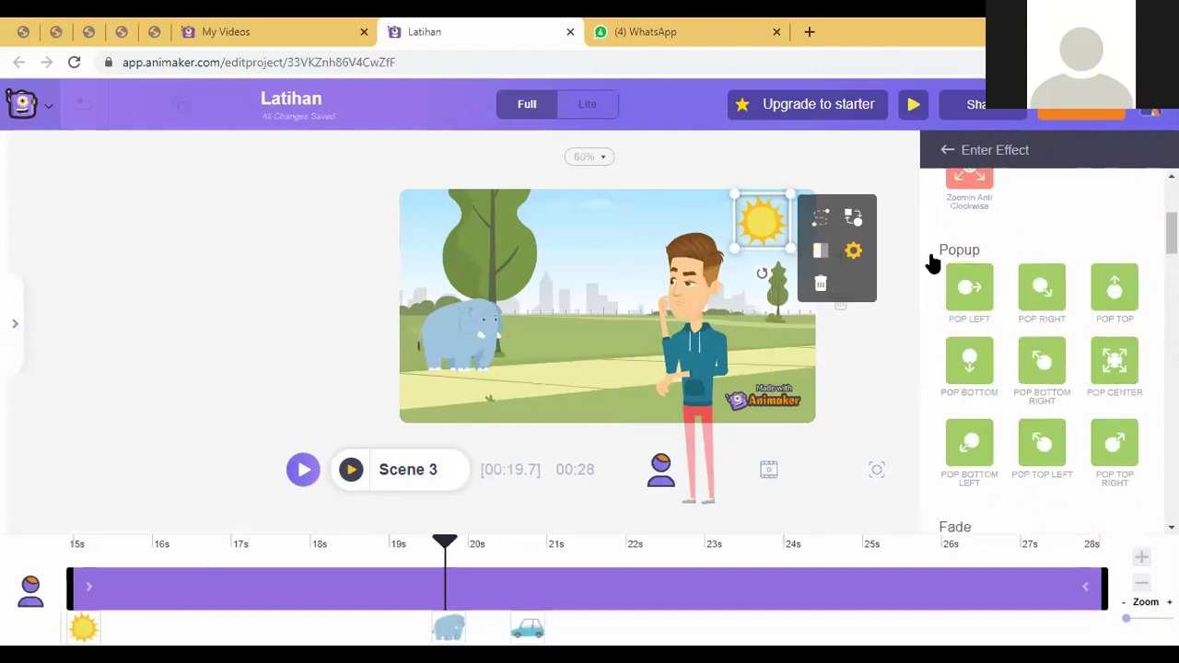
pyautogui.click(829, 158)
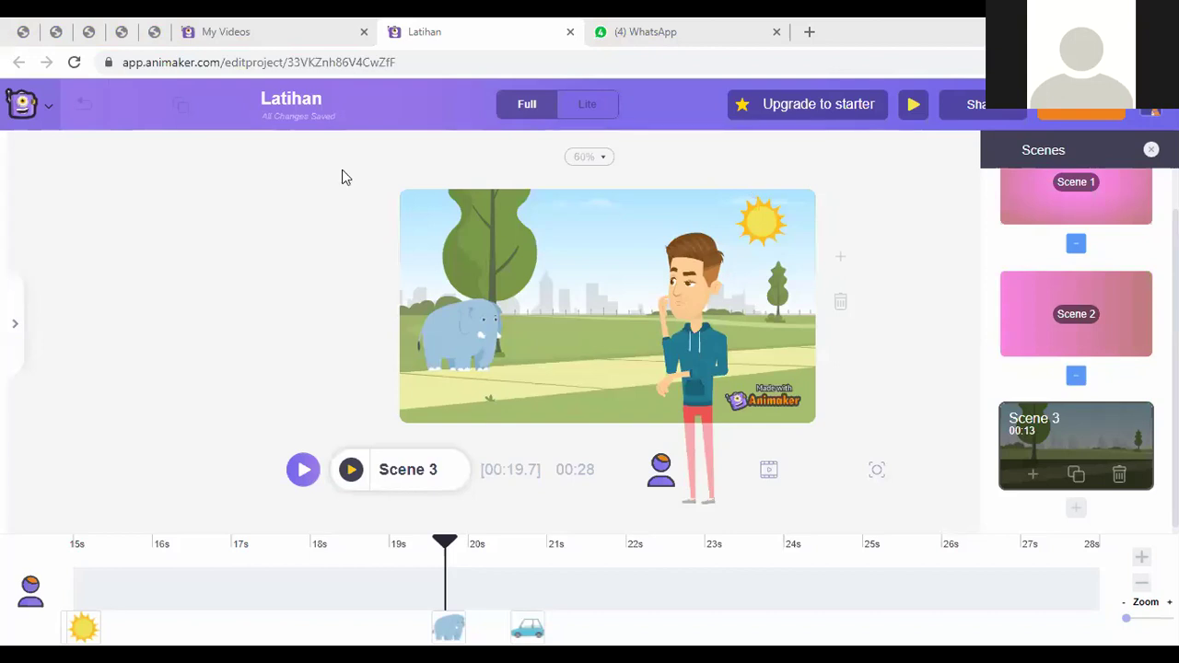
# Review the scenes and their voice-overs on the video timeline, return to Scene 3 and check the options for adding a voice-over
pyautogui.click(769, 471)
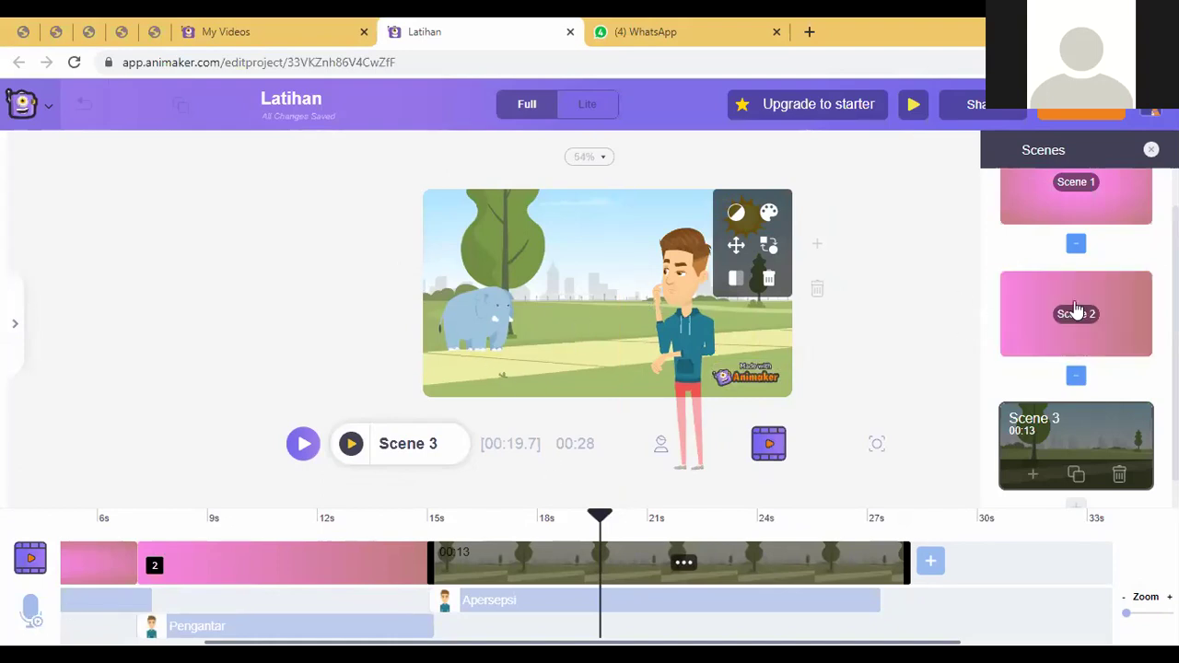
pyautogui.click(1025, 341)
pyautogui.click(1039, 213)
pyautogui.click(1016, 384)
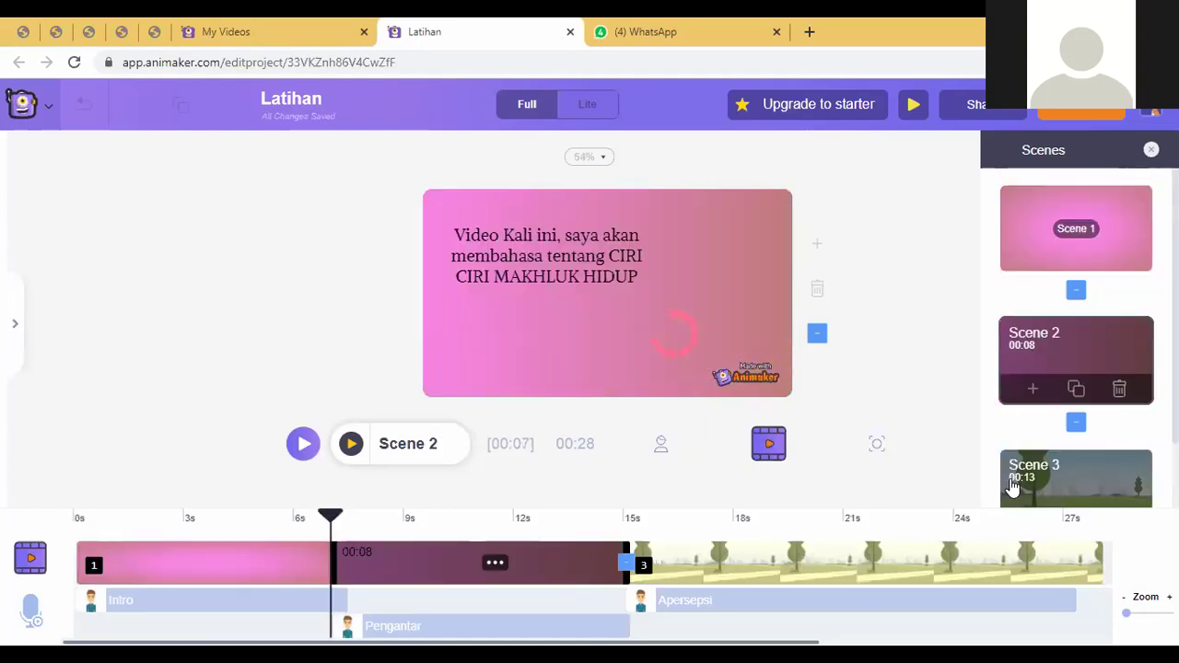
pyautogui.click(1013, 490)
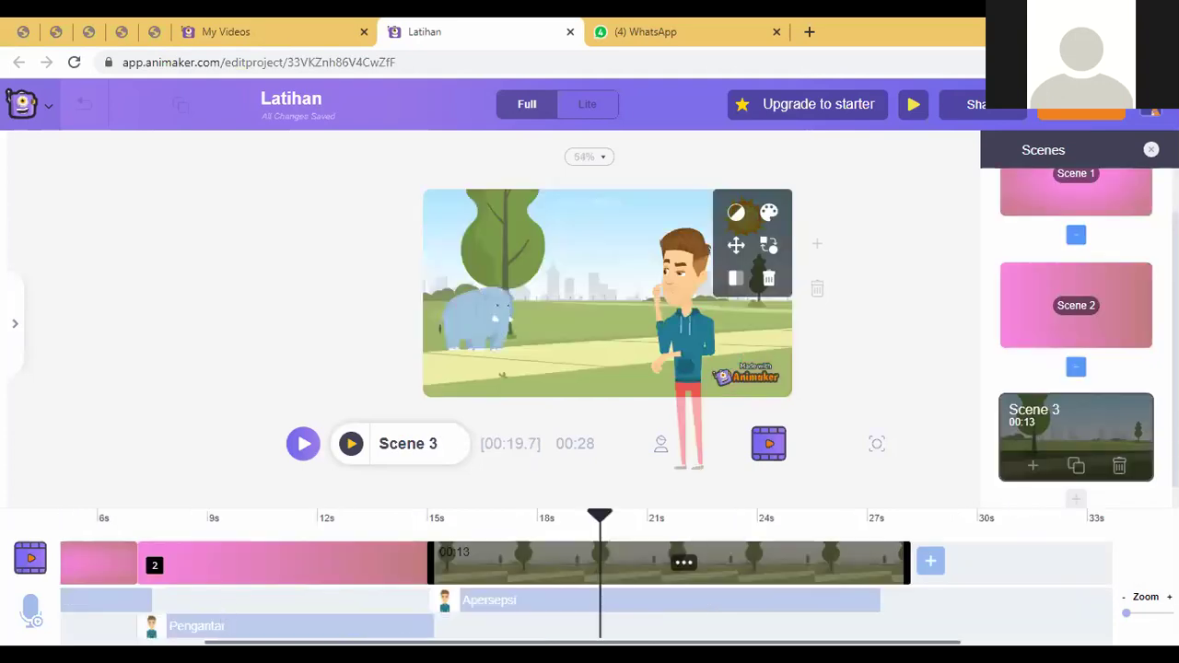
pyautogui.click(31, 611)
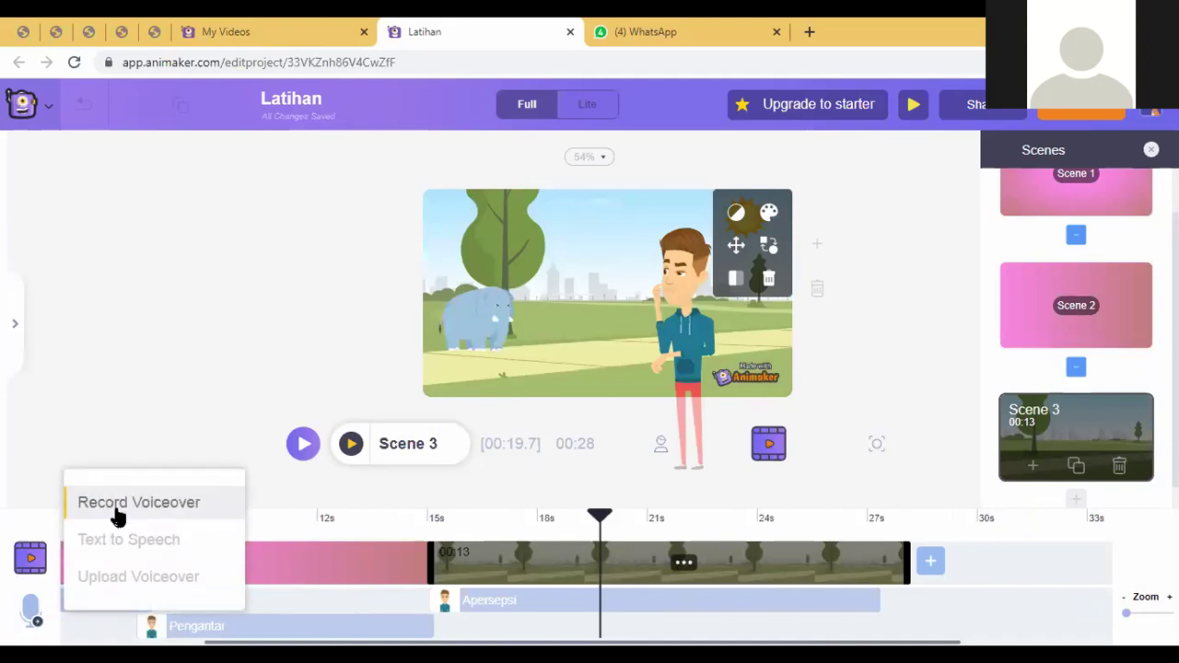
pyautogui.click(79, 477)
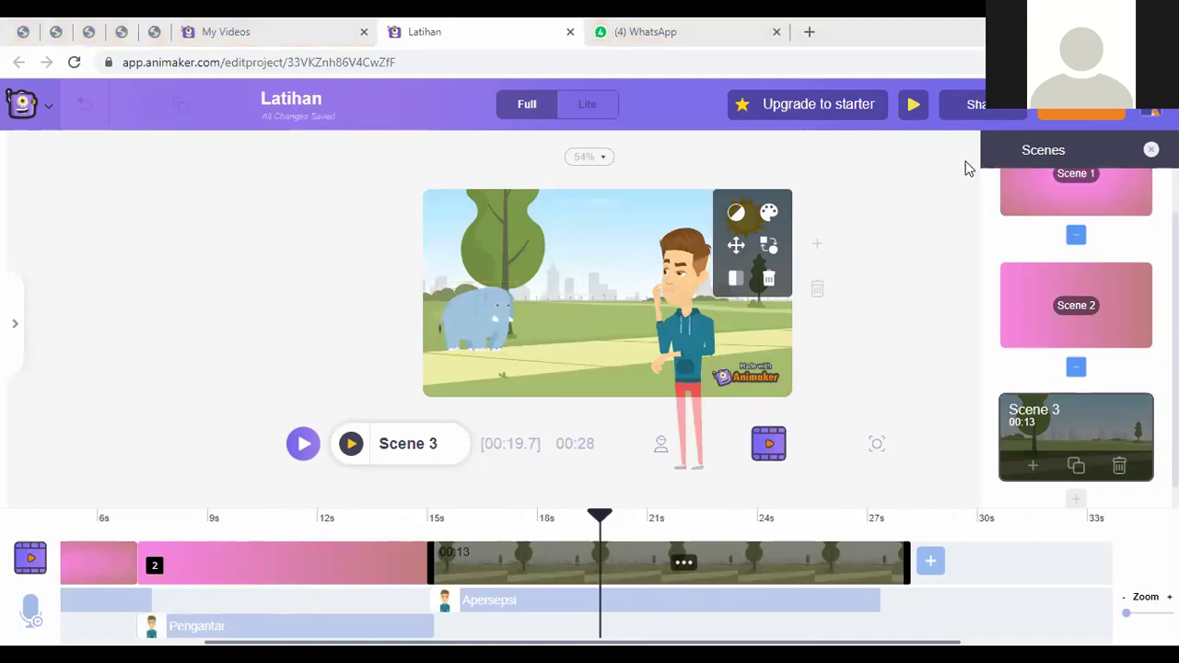
# Examine how to upload lip-sync audio for Scene 3's character and listen to the apersepsi recording
pyautogui.click(680, 321)
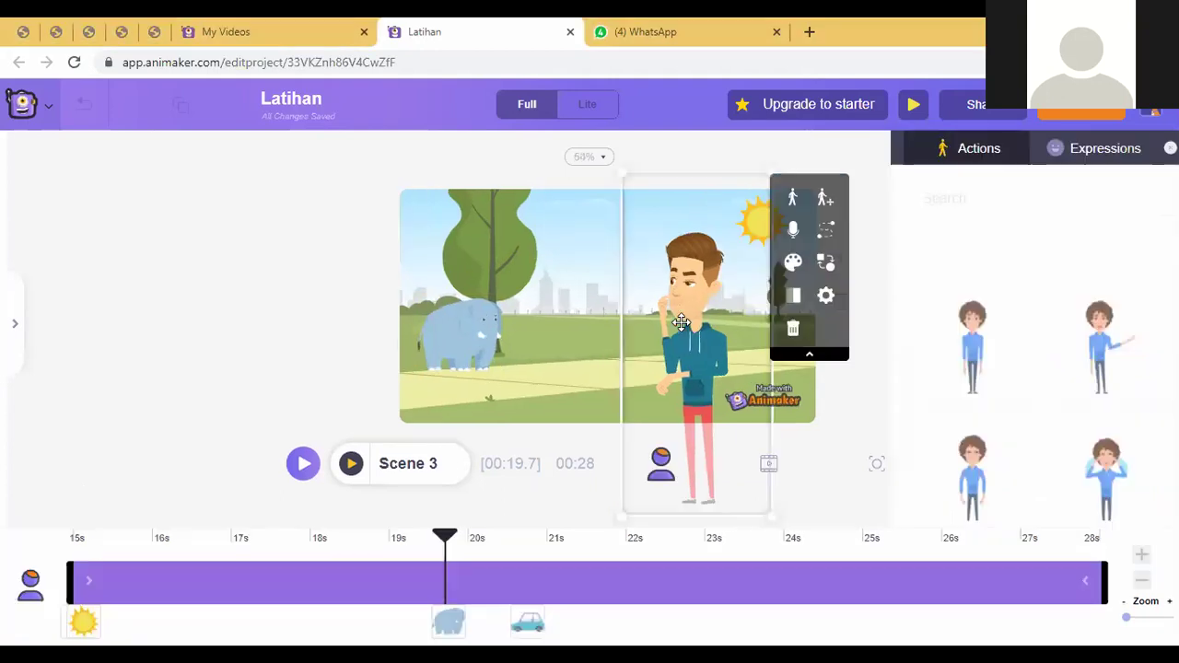
pyautogui.click(804, 232)
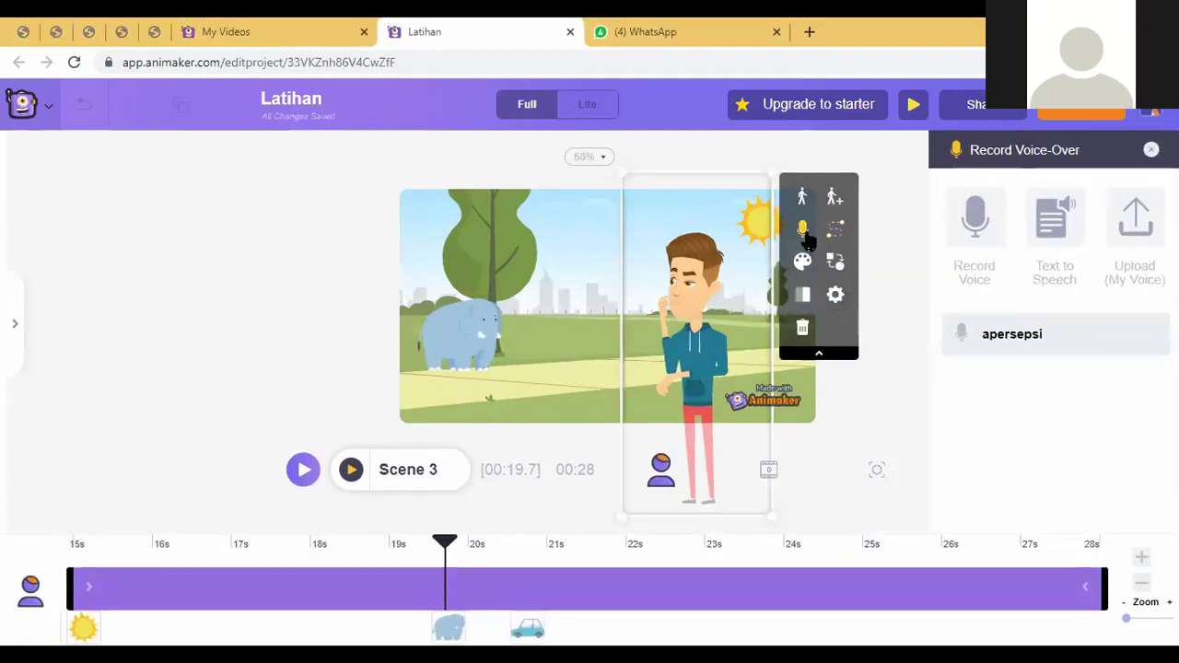
pyautogui.click(1142, 228)
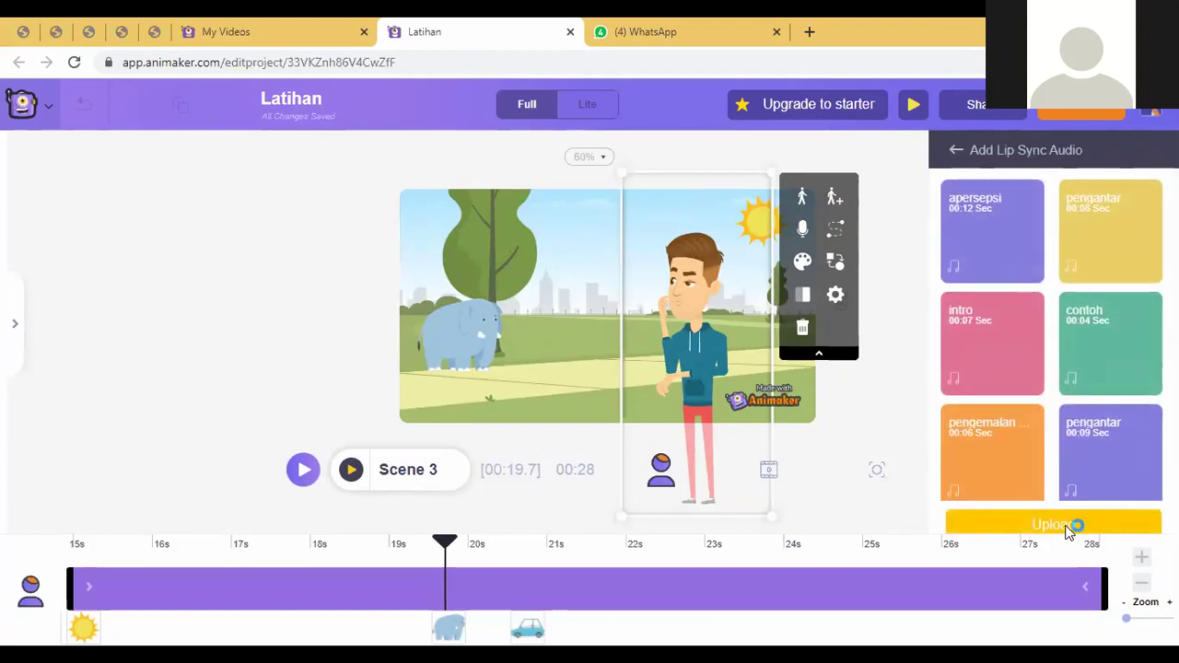
pyautogui.click(1068, 533)
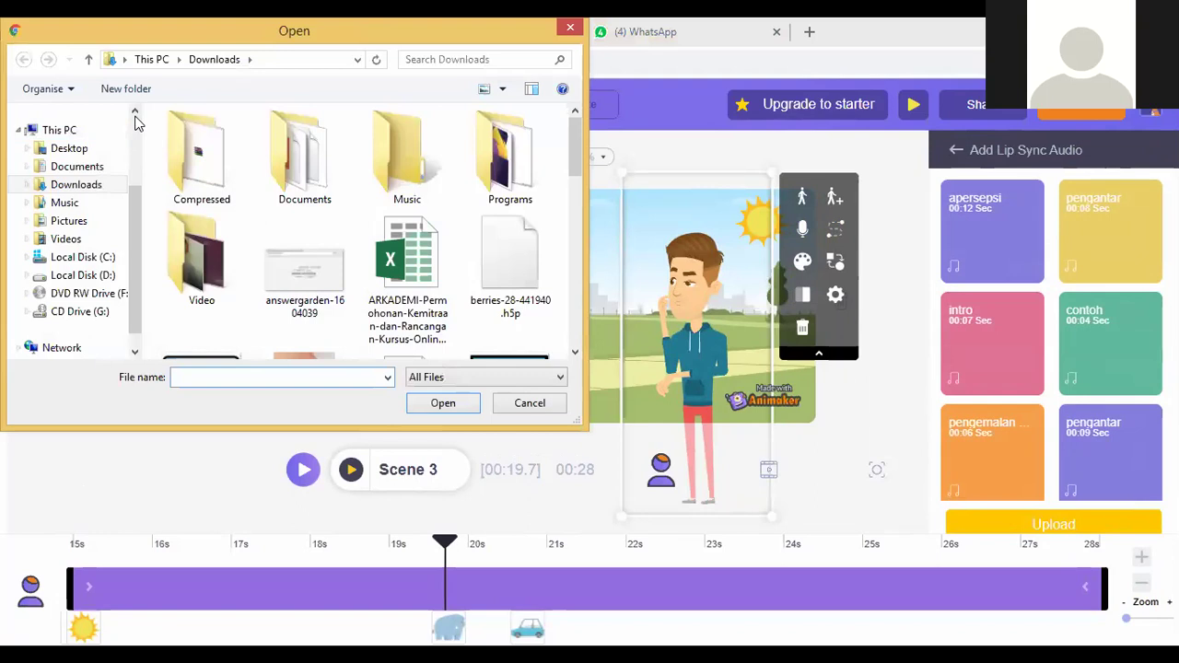
pyautogui.click(577, 30)
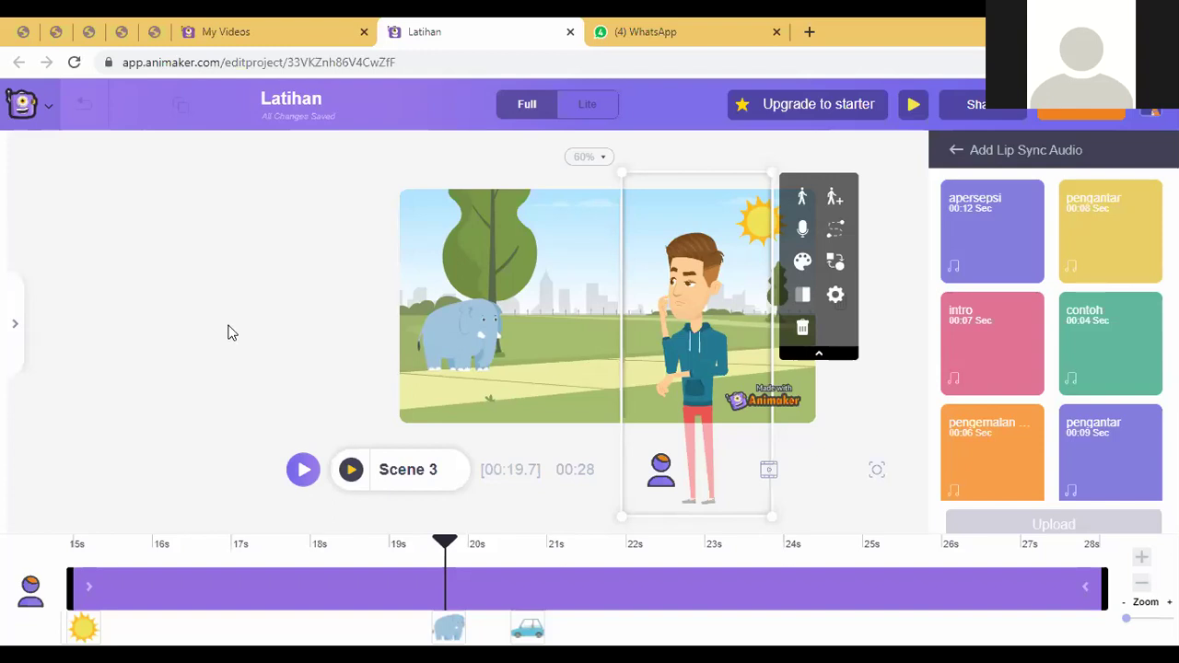
pyautogui.click(994, 237)
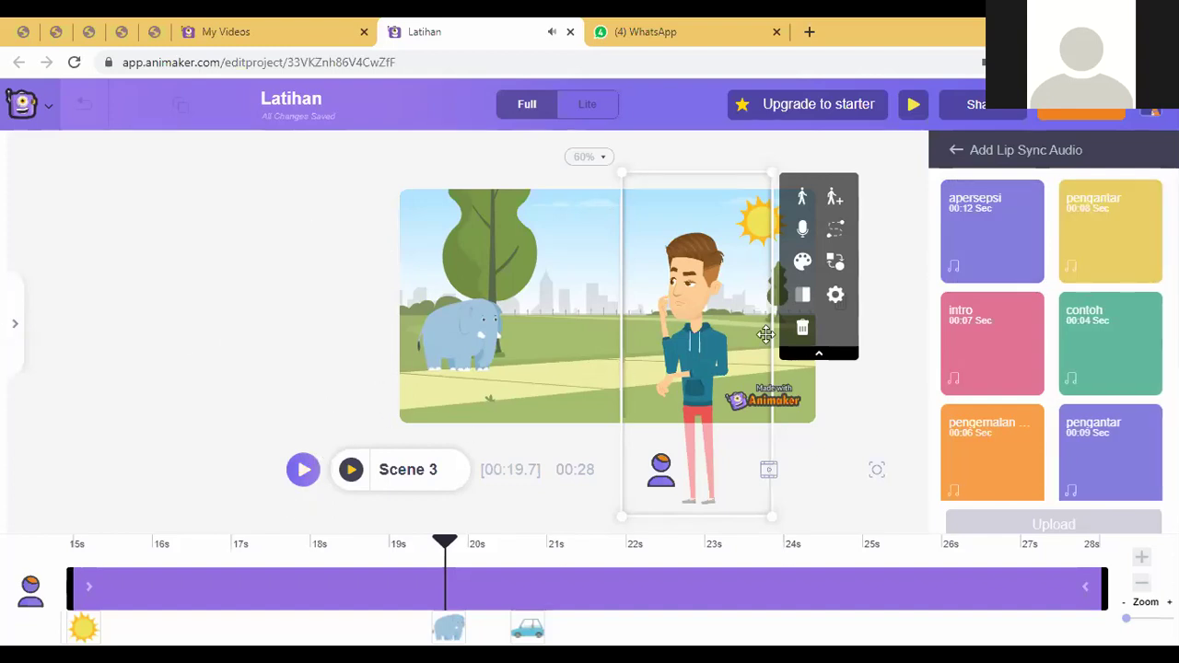
pyautogui.click(954, 159)
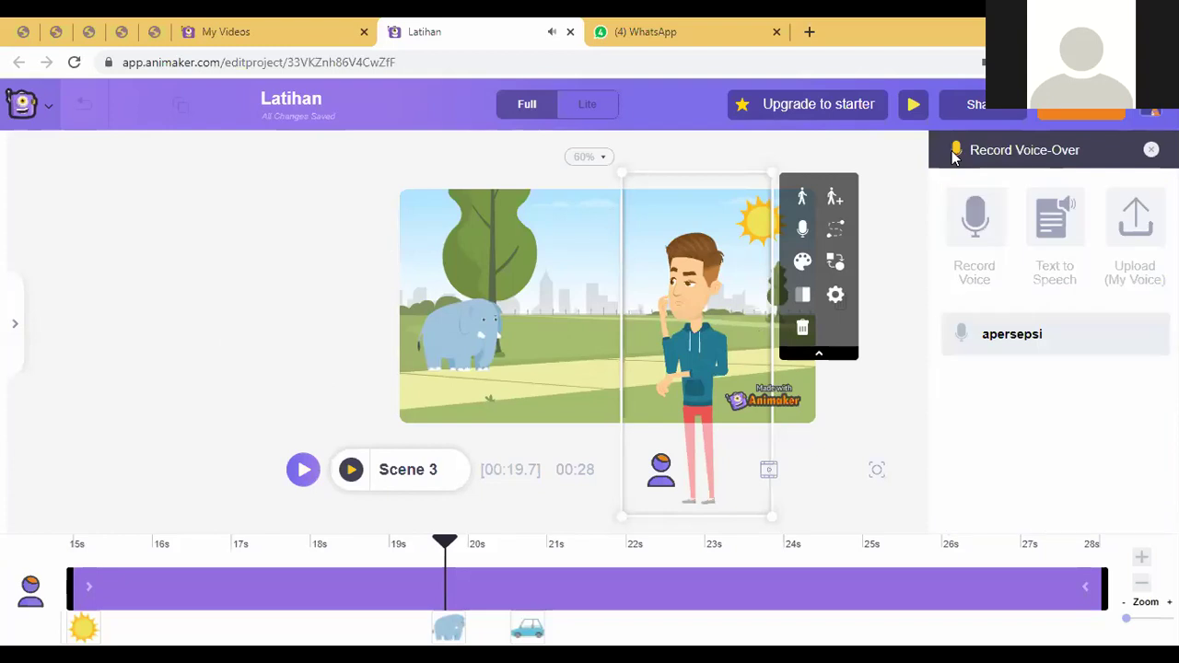
pyautogui.click(918, 159)
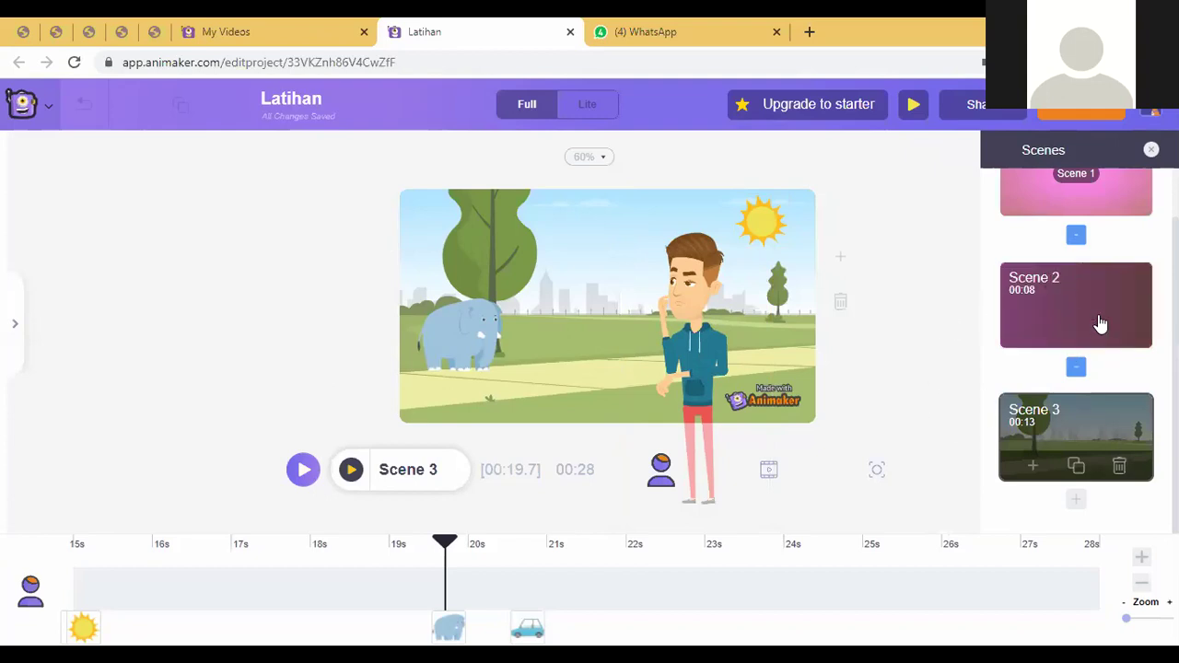
# Browse the transition styles offered between Scene 1 and Scene 2, from Basic through Special and MultiBlind
pyautogui.scroll(1, 1099, 323)
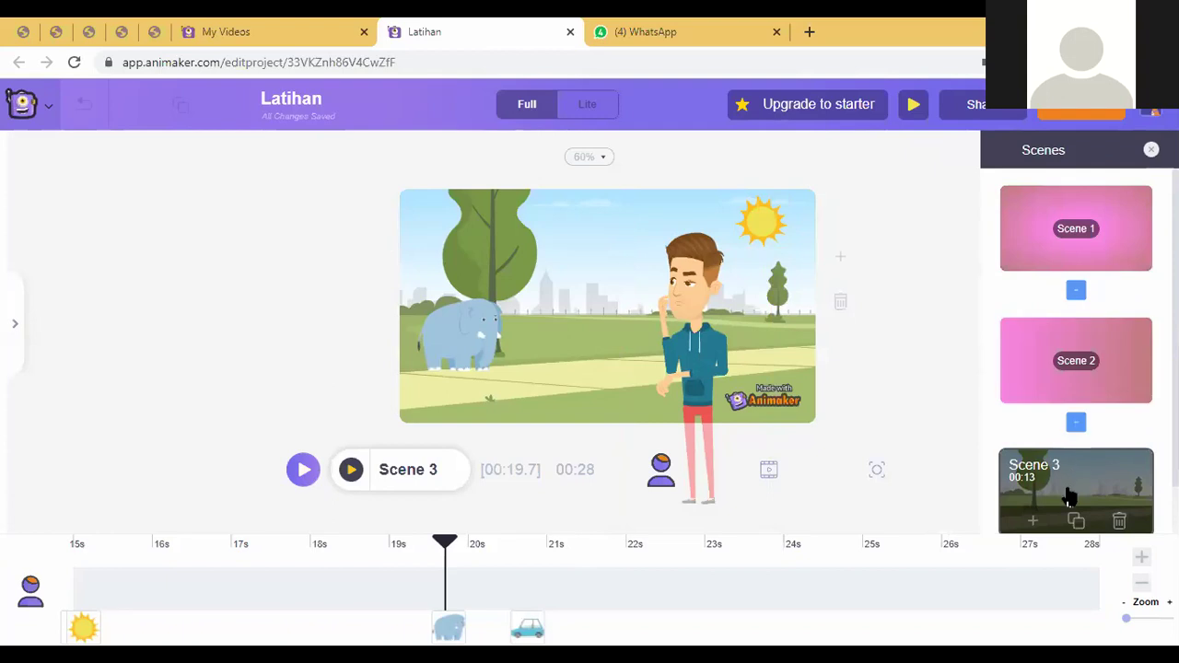
pyautogui.click(1075, 293)
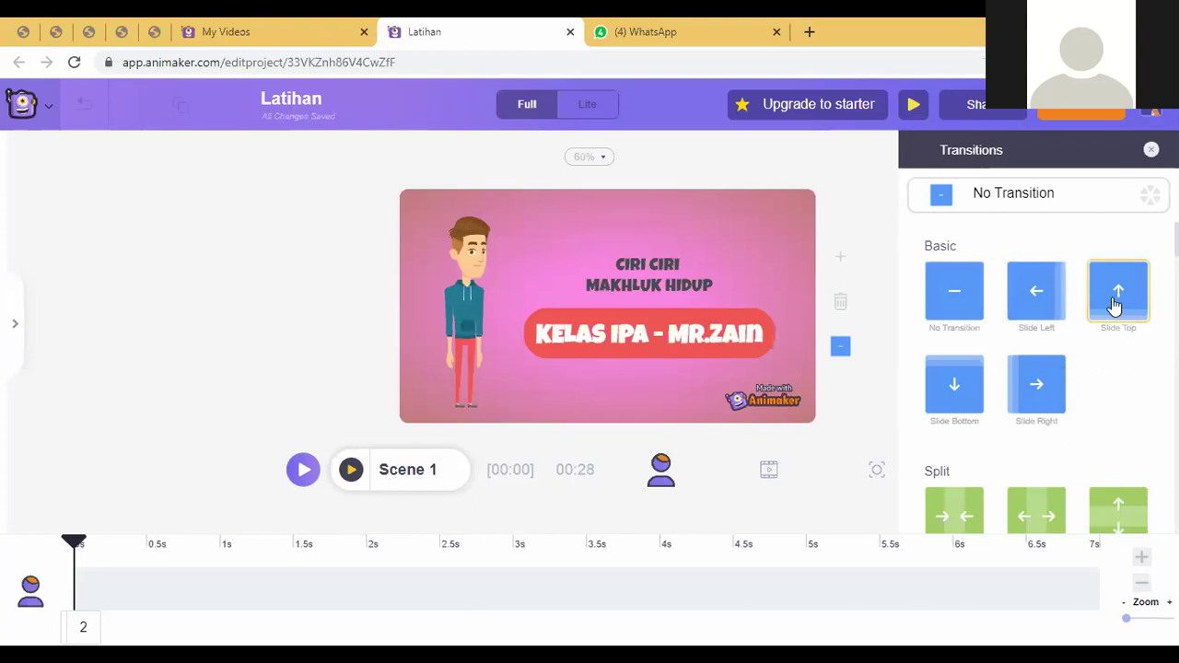
pyautogui.scroll(-5, 1078, 408)
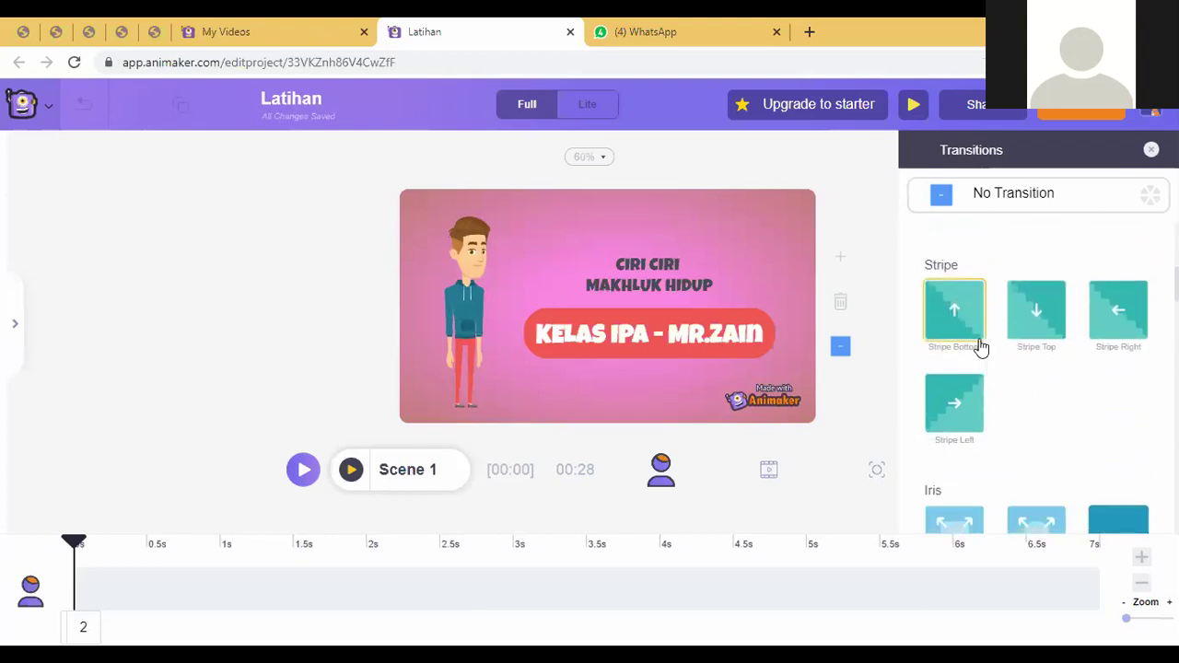
pyautogui.scroll(-5, 981, 347)
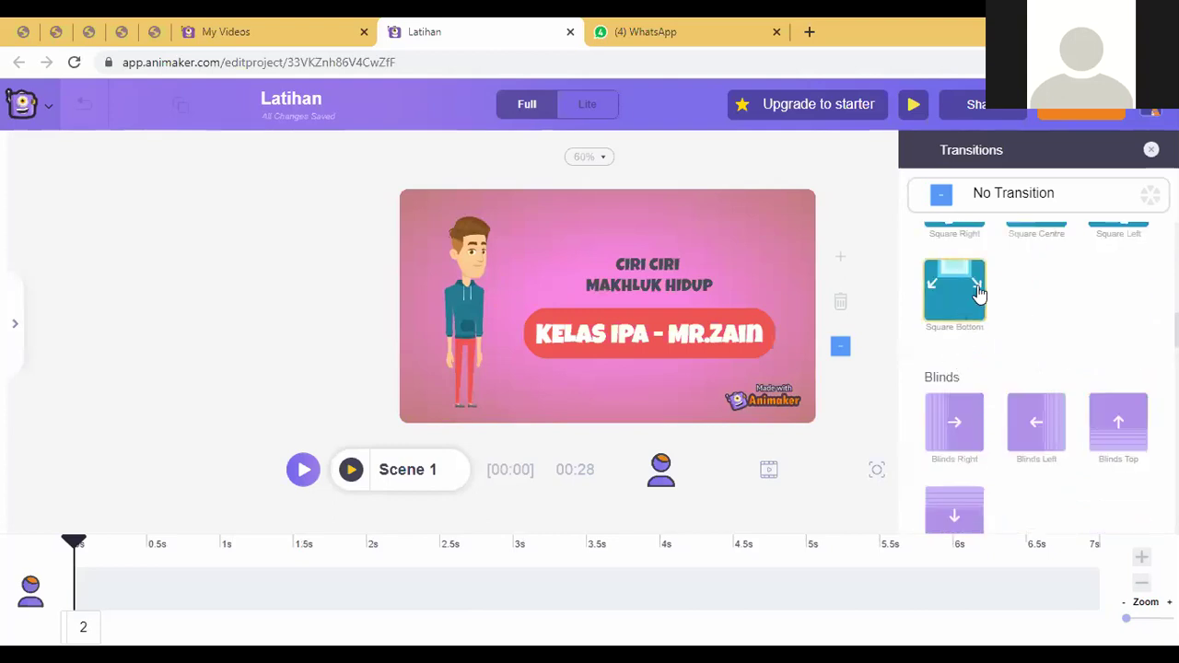
pyautogui.scroll(-8, 979, 293)
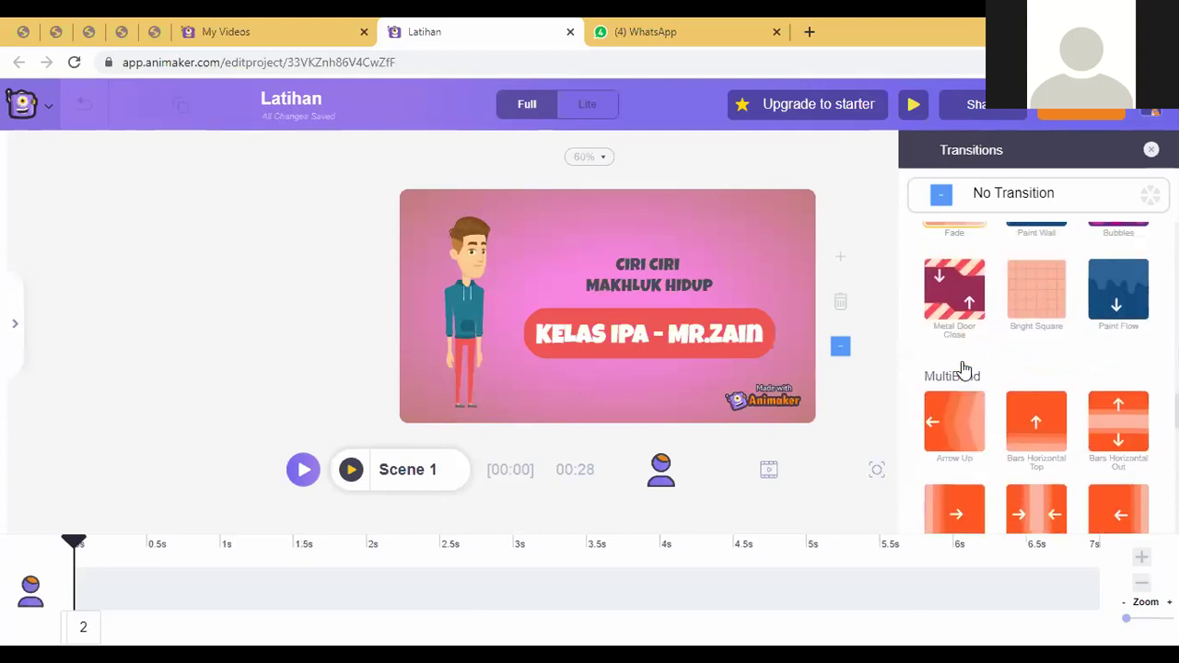
pyautogui.scroll(3, 963, 368)
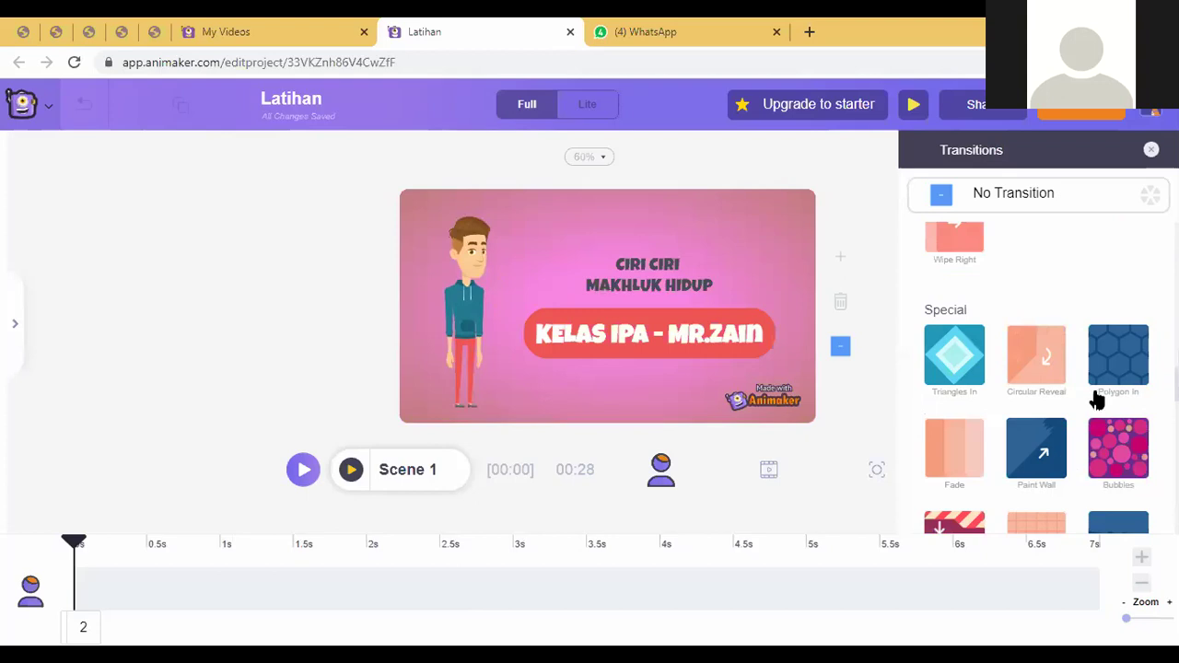
pyautogui.scroll(-1, 1117, 465)
pyautogui.scroll(-1, 1117, 465)
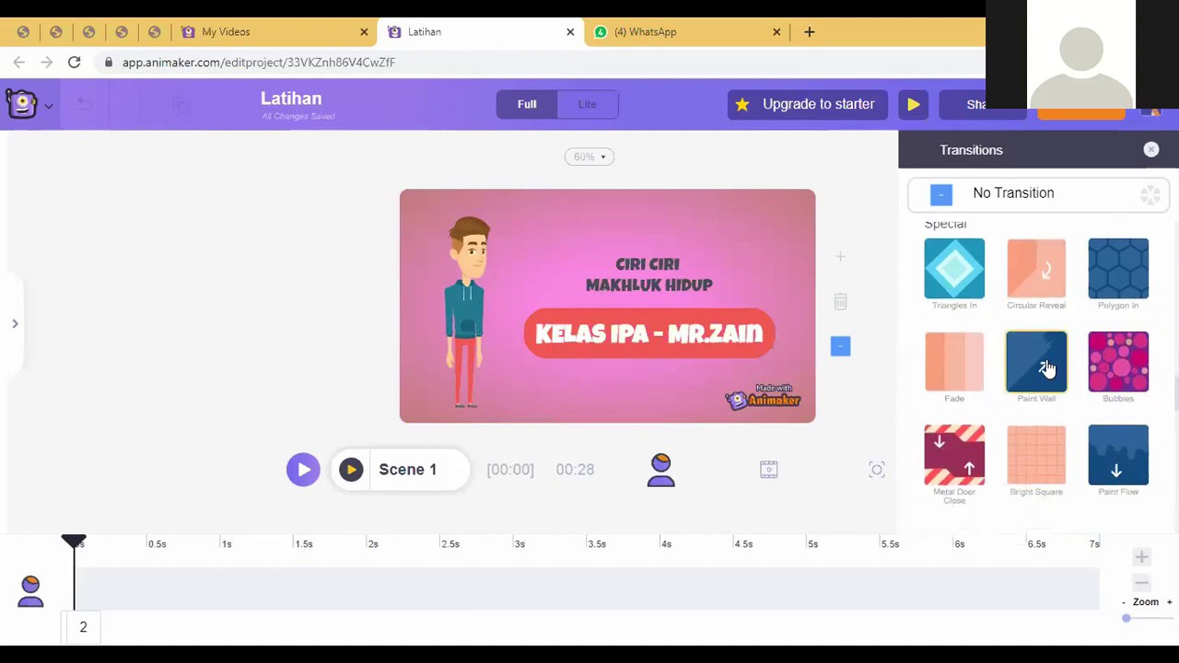
pyautogui.scroll(-2, 1128, 467)
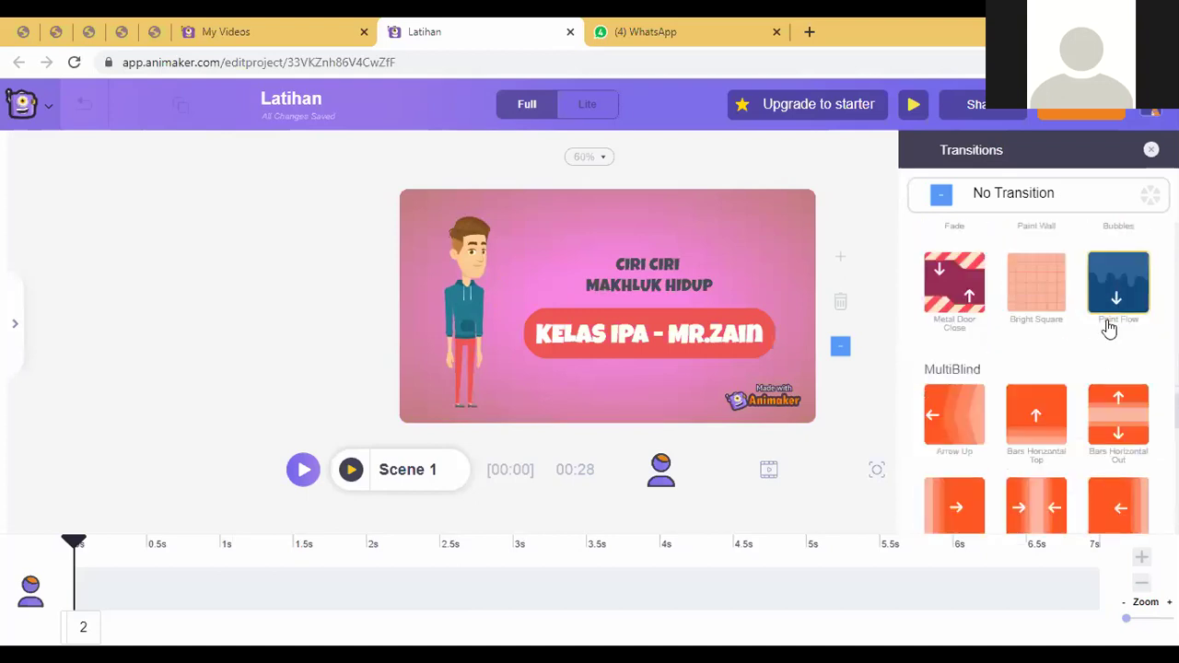
pyautogui.scroll(1, 1082, 355)
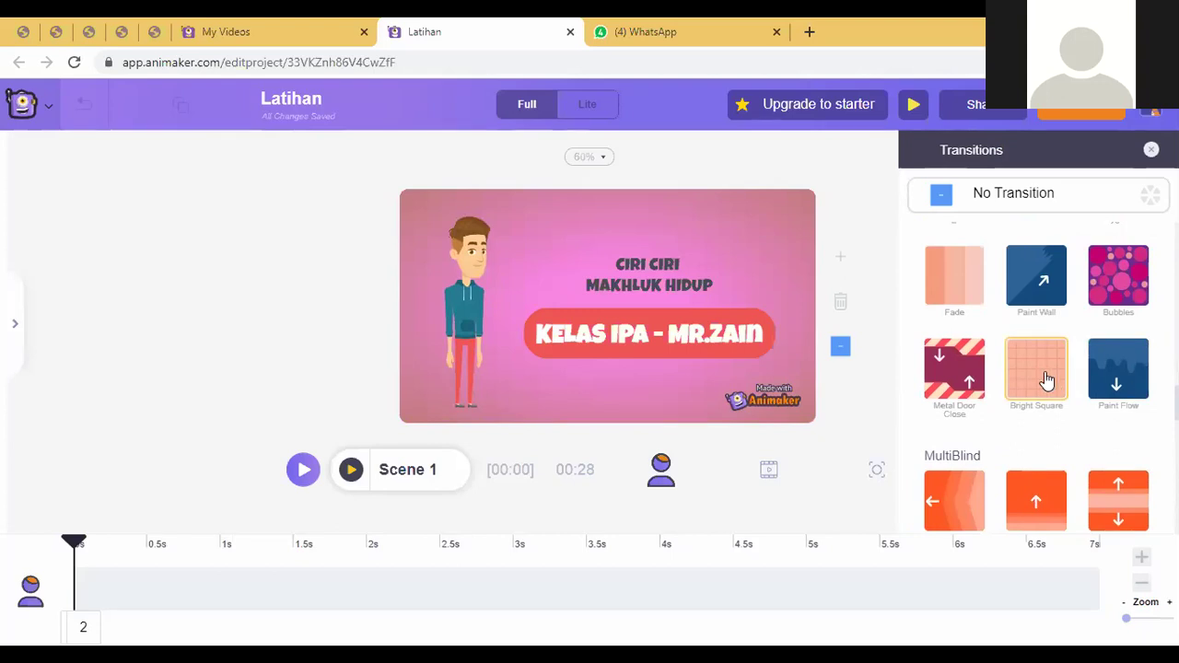
# Try the Bright Square, Paint Flow, Bubbles and Fade transitions between Scene 1 and Scene 2
pyautogui.click(1047, 380)
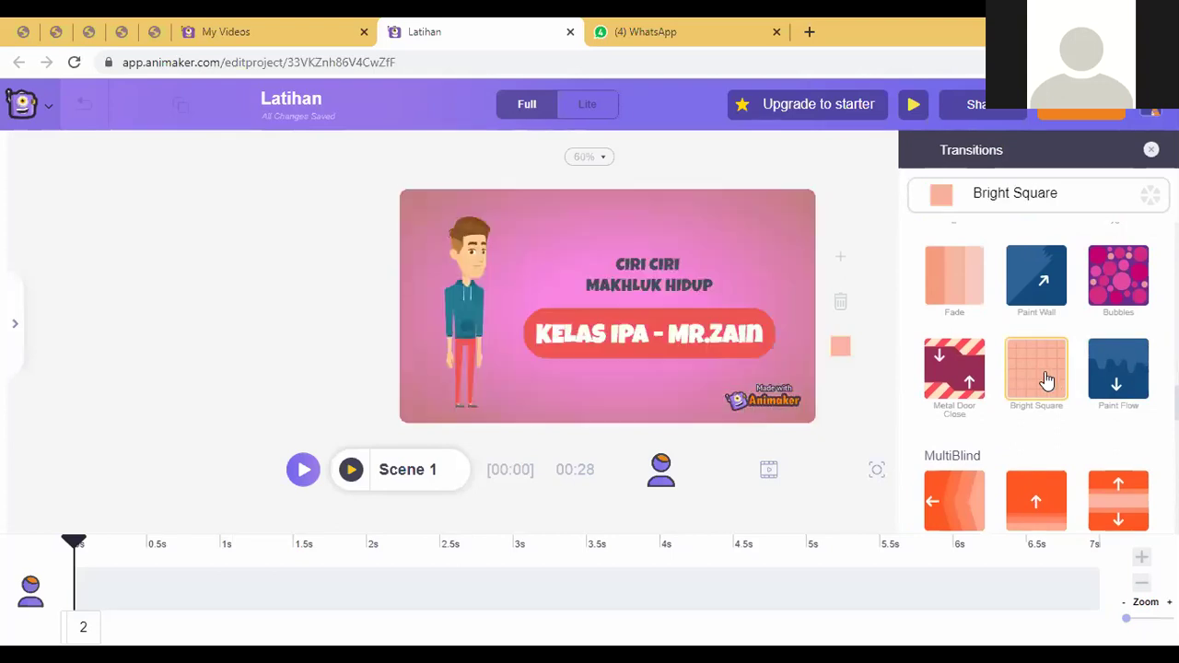
pyautogui.click(1111, 364)
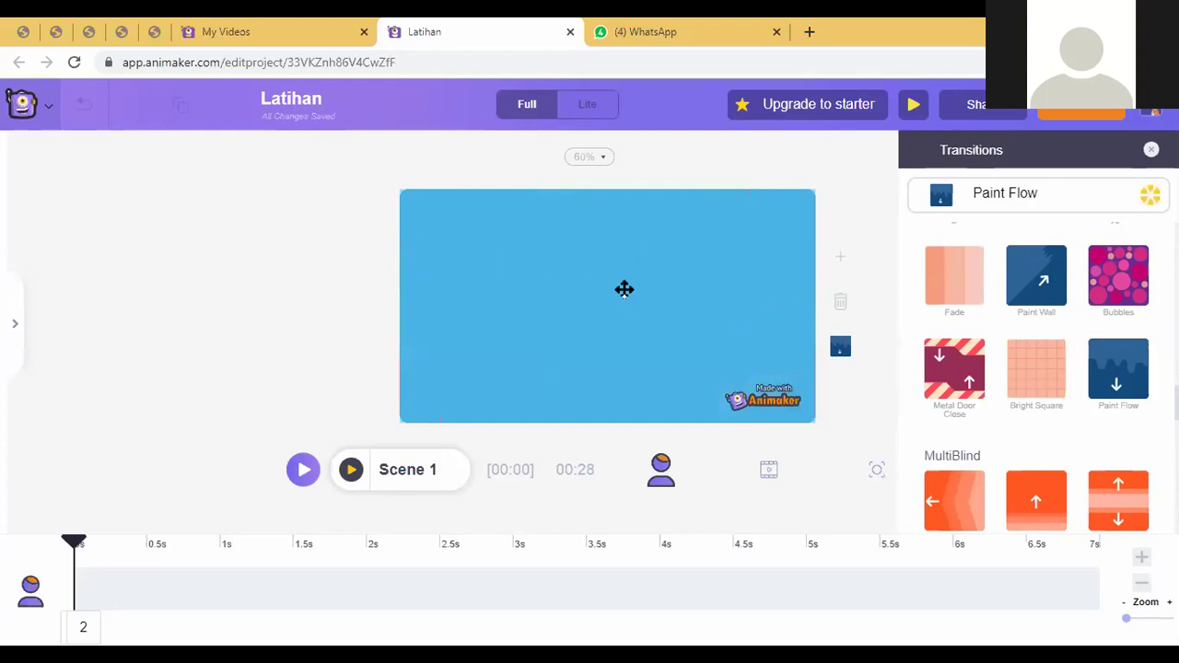
pyautogui.click(1116, 291)
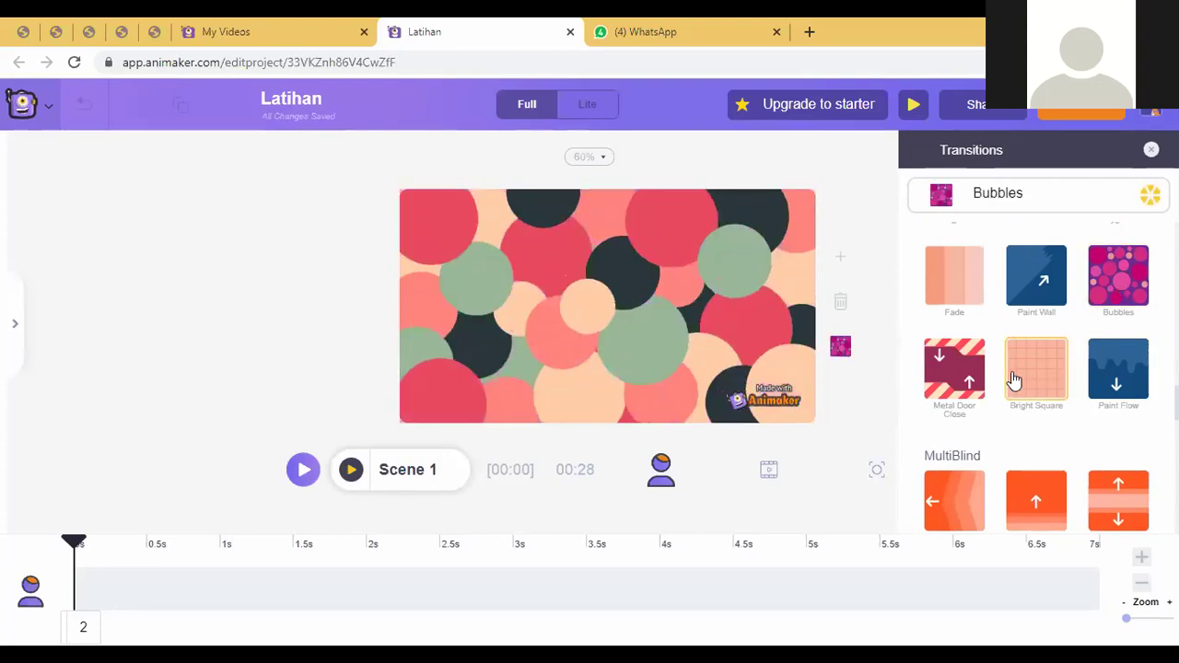
pyautogui.click(954, 288)
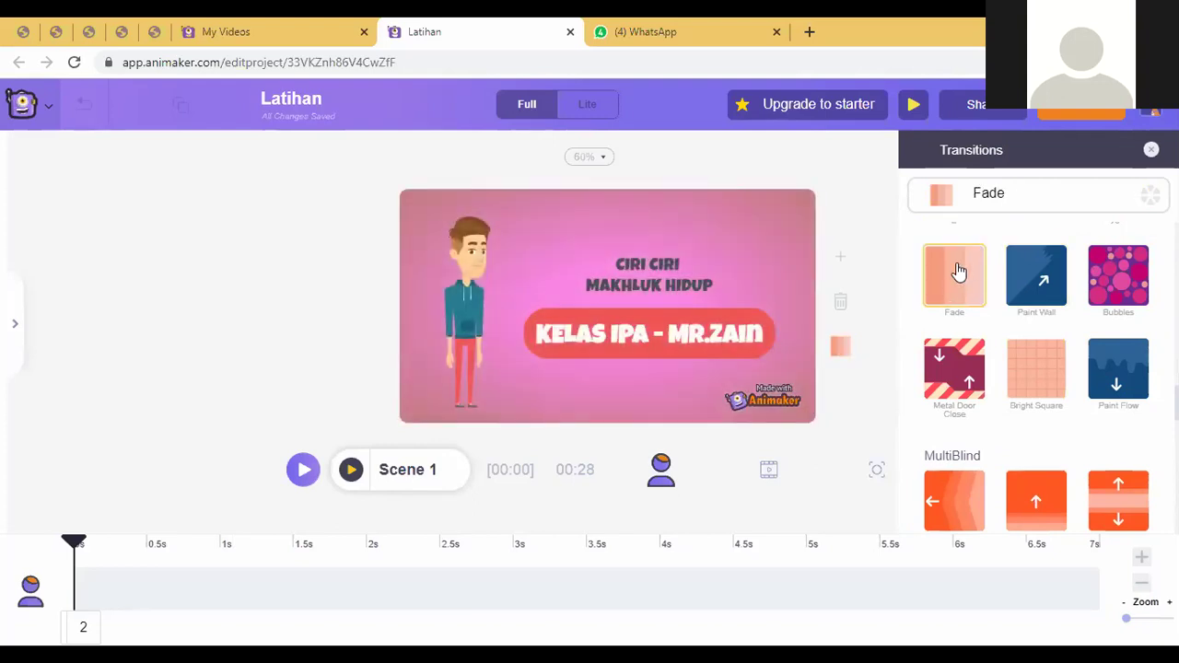
# Try Arrow Up and several Bars transitions from the MultiBlind group after Scene 1, and reload the blank project page
pyautogui.scroll(-2, 1026, 433)
pyautogui.click(963, 350)
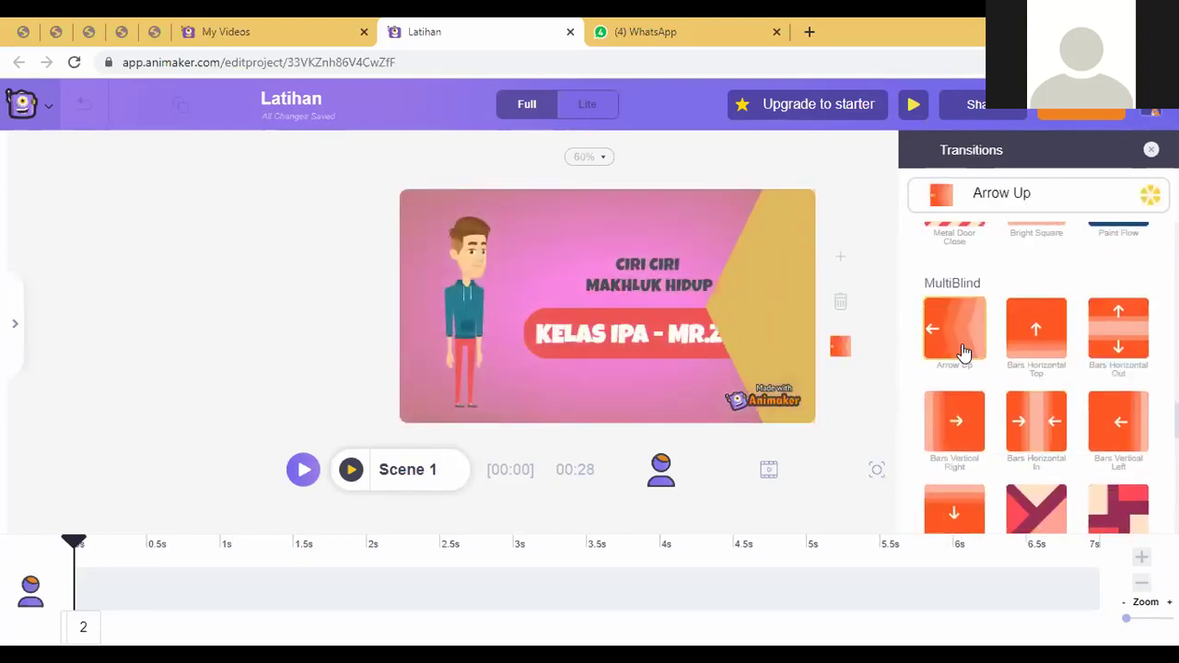
pyautogui.click(1048, 341)
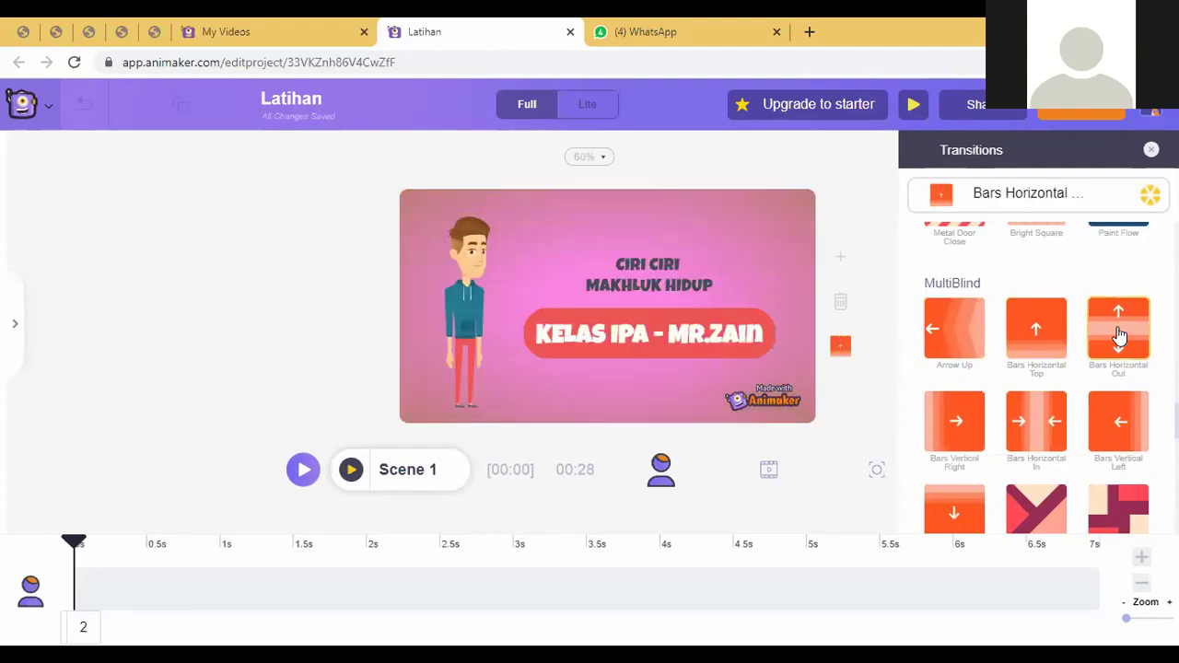
pyautogui.click(1119, 336)
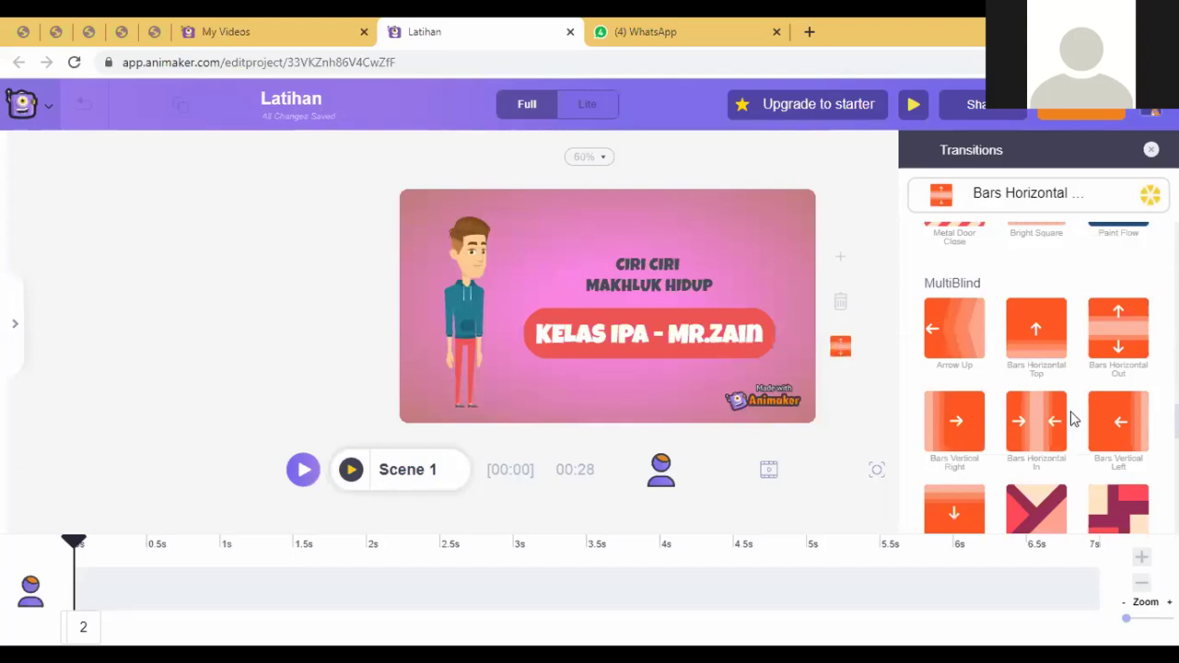
pyautogui.click(958, 438)
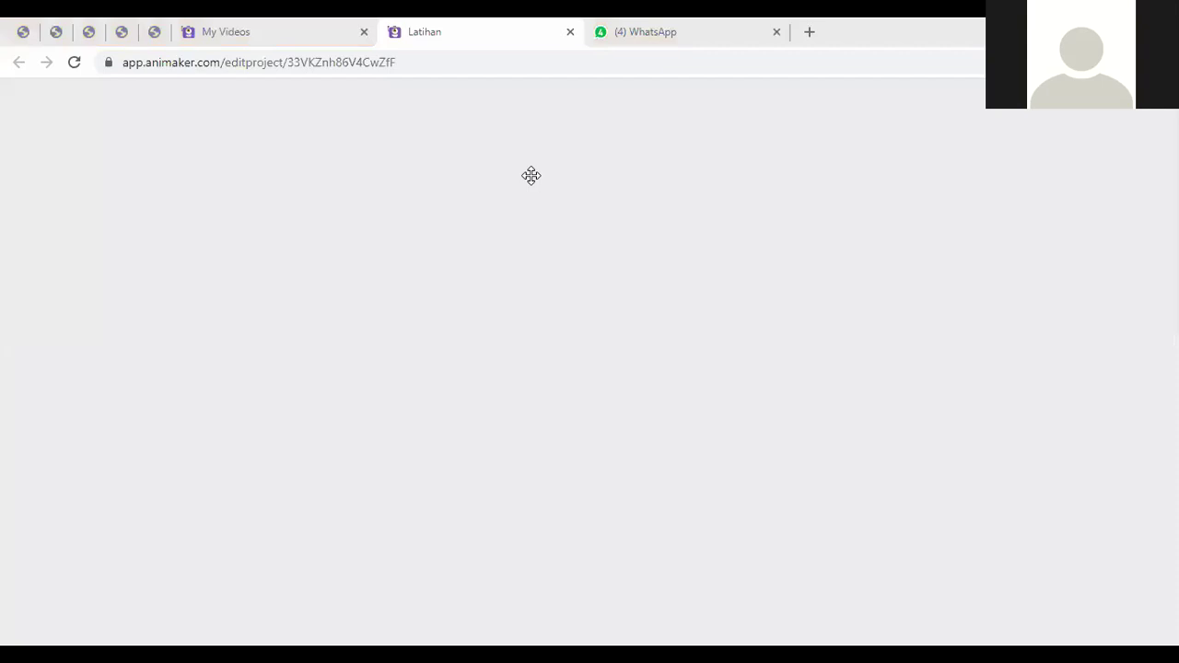
pyautogui.click(75, 63)
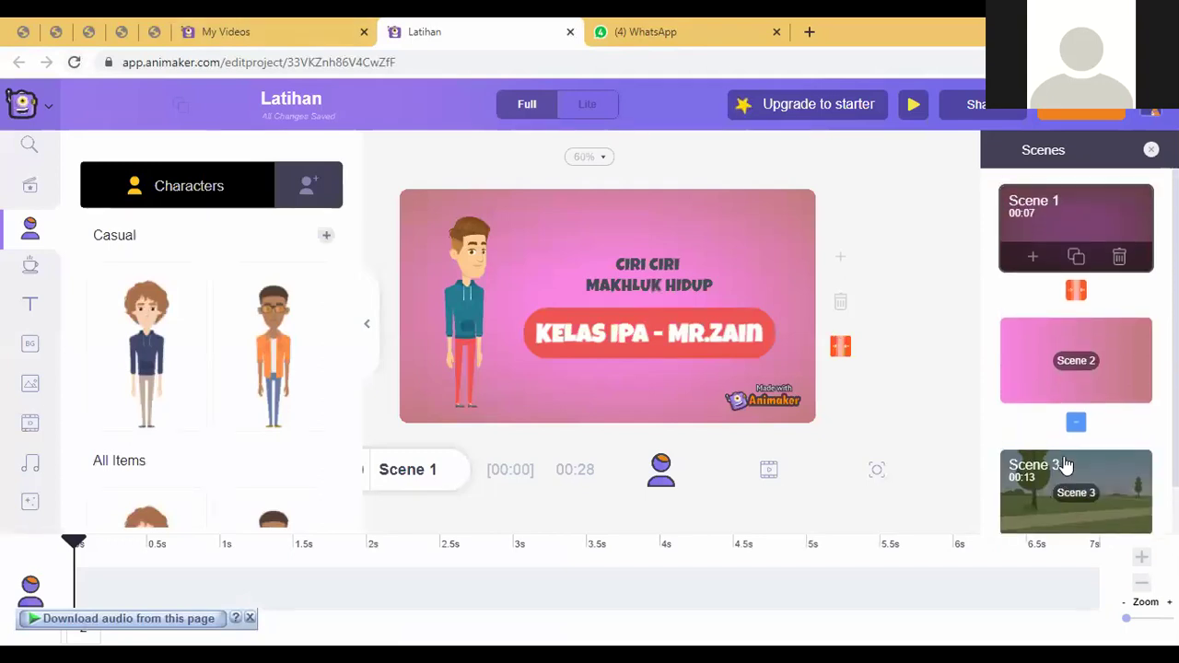
# Try the Circles Centre Out transition from the Ripple group between Scene 1 and Scene 2
pyautogui.click(1076, 293)
pyautogui.scroll(-5, 1055, 313)
pyautogui.scroll(2, 1068, 414)
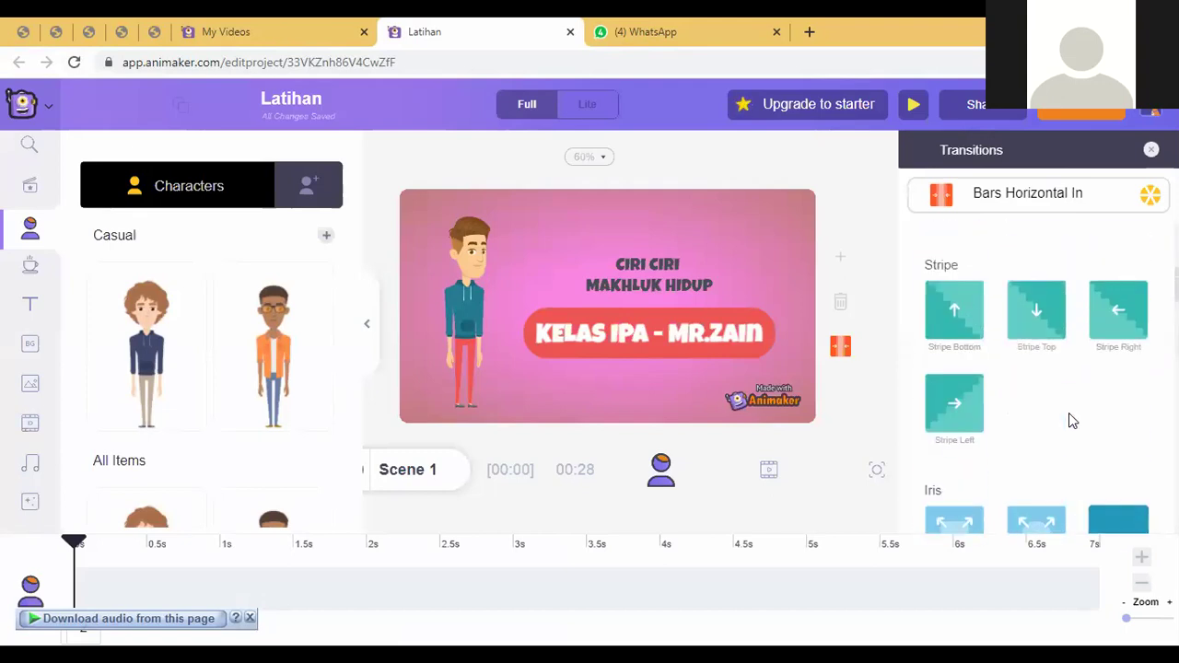
pyautogui.scroll(-10, 1068, 417)
pyautogui.scroll(2, 1068, 416)
pyautogui.scroll(-7, 1000, 408)
pyautogui.scroll(2, 995, 382)
pyautogui.scroll(1, 984, 311)
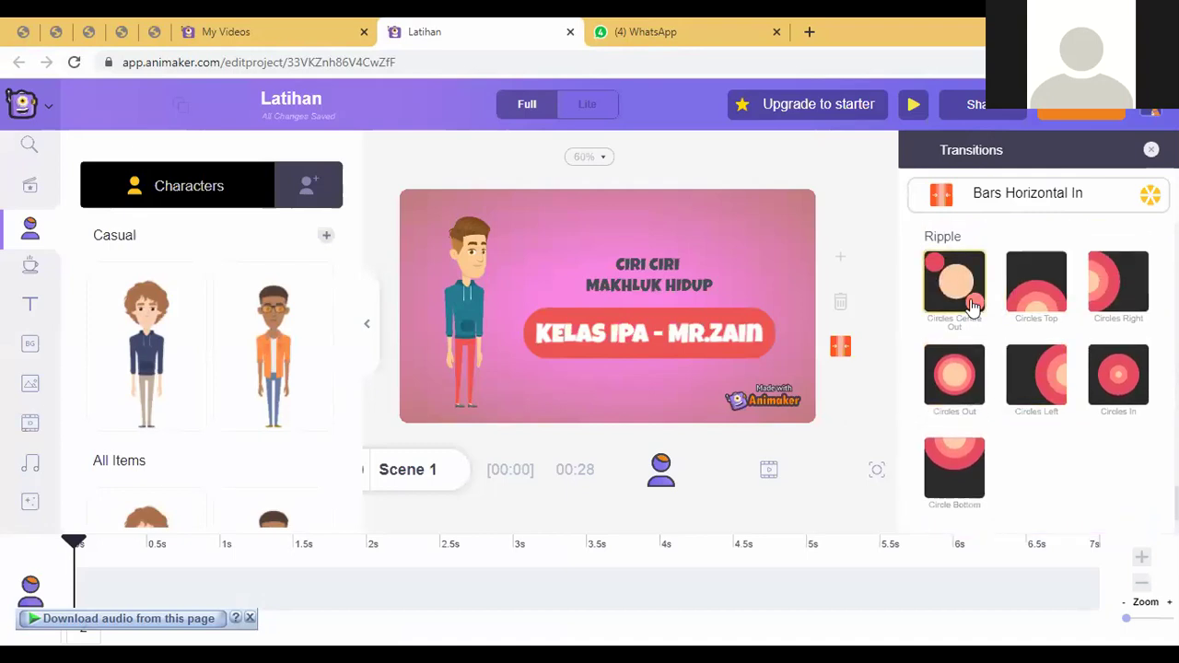
pyautogui.click(964, 279)
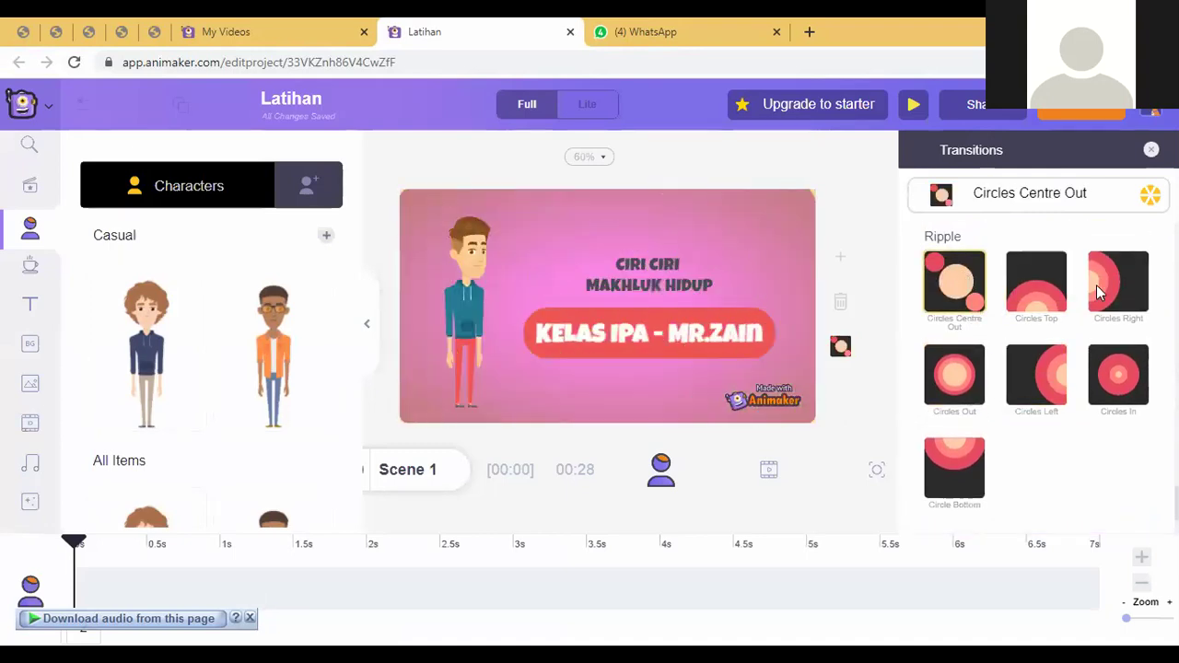
# Set the transition between Scene 1 and Scene 2 to Vertical Top from the Slide group and return to the scene list
pyautogui.scroll(-2, 989, 403)
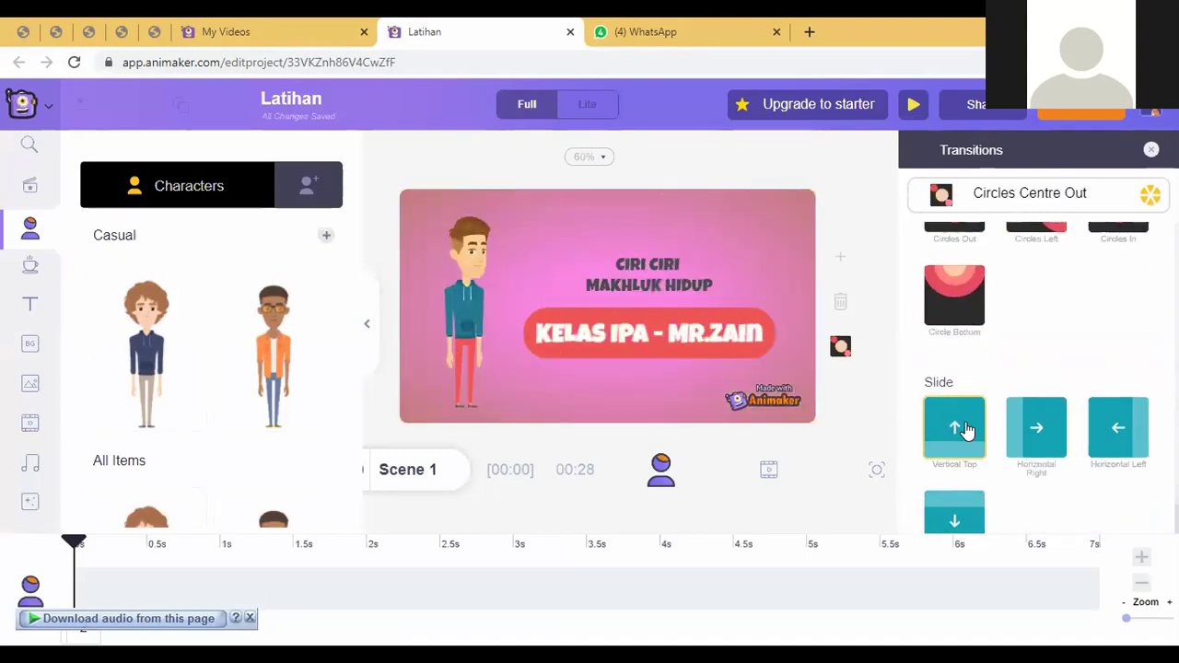
pyautogui.click(965, 429)
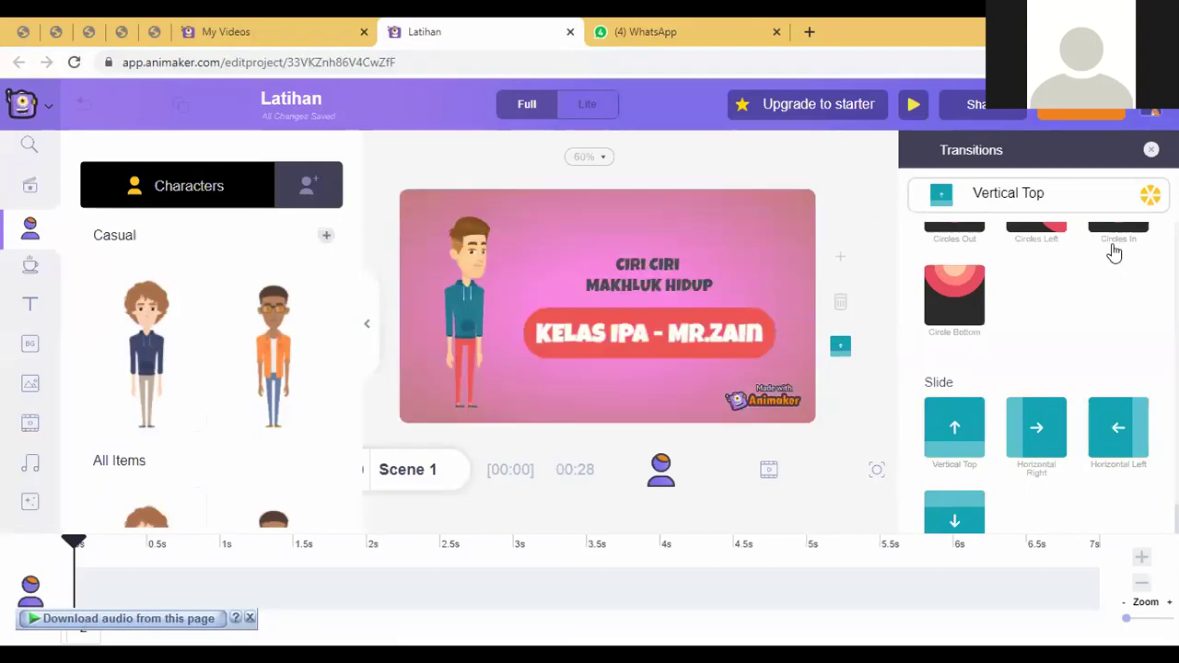
pyautogui.click(1150, 150)
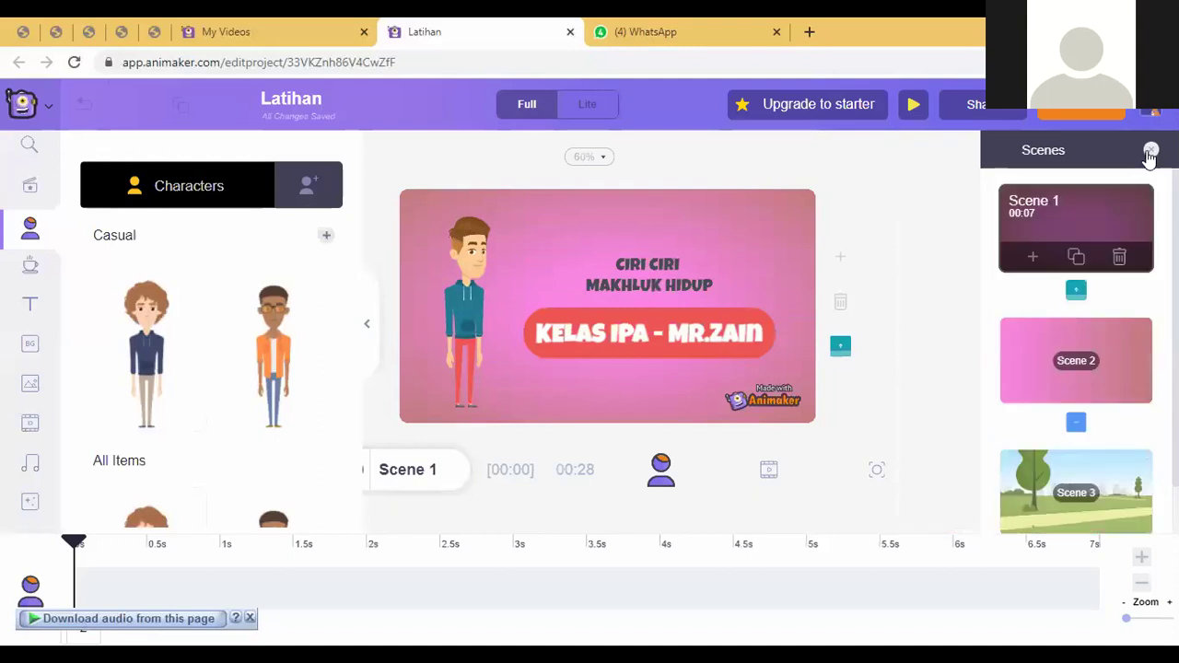
# Set the transition between Scene 2 and Scene 3 to Horizontal Right from the Slide group and return to the scene list
pyautogui.click(1075, 422)
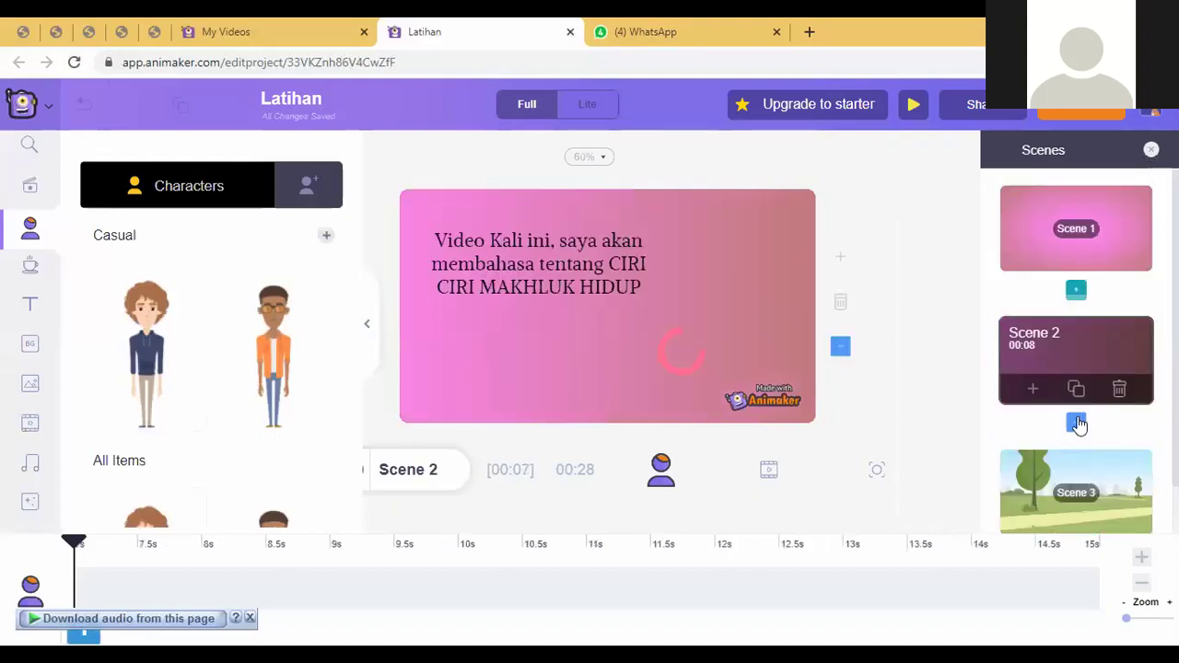
pyautogui.scroll(-10, 1038, 439)
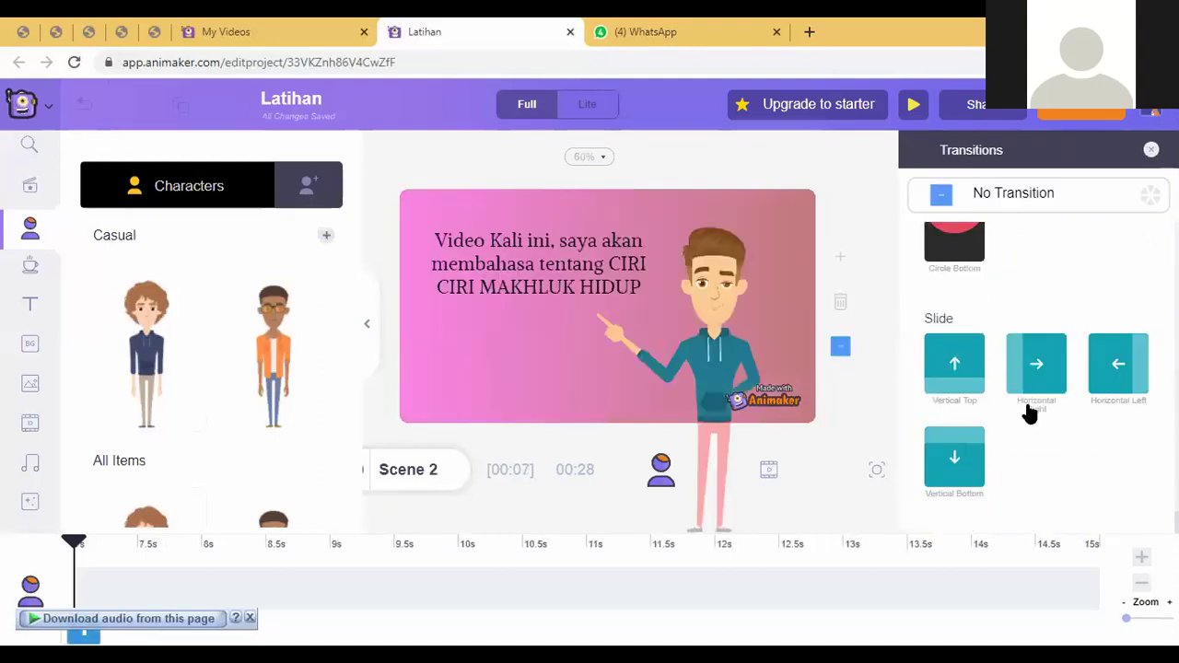
pyautogui.scroll(2, 1030, 415)
pyautogui.scroll(-3, 1033, 395)
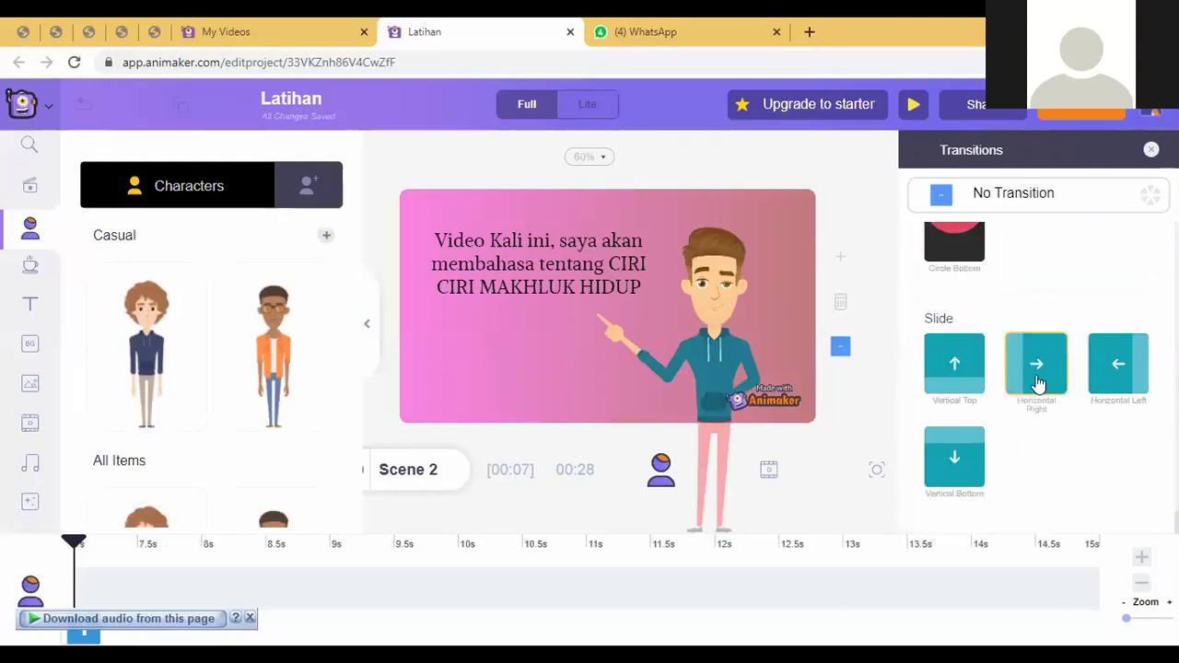
pyautogui.click(1037, 378)
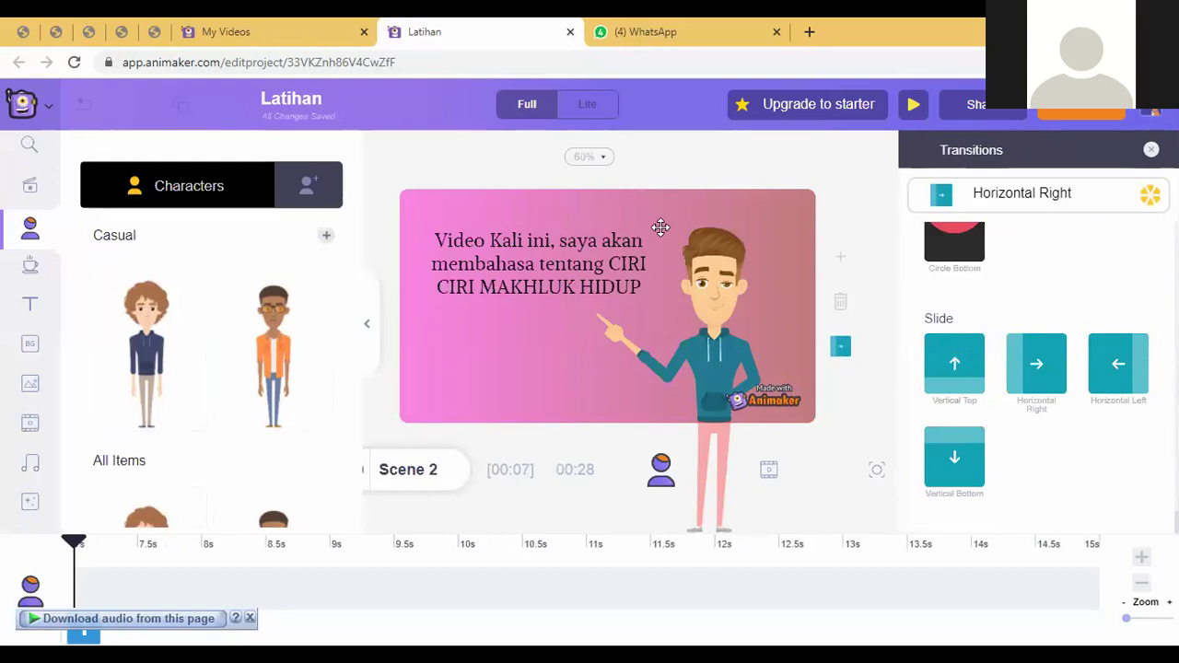
pyautogui.click(1150, 151)
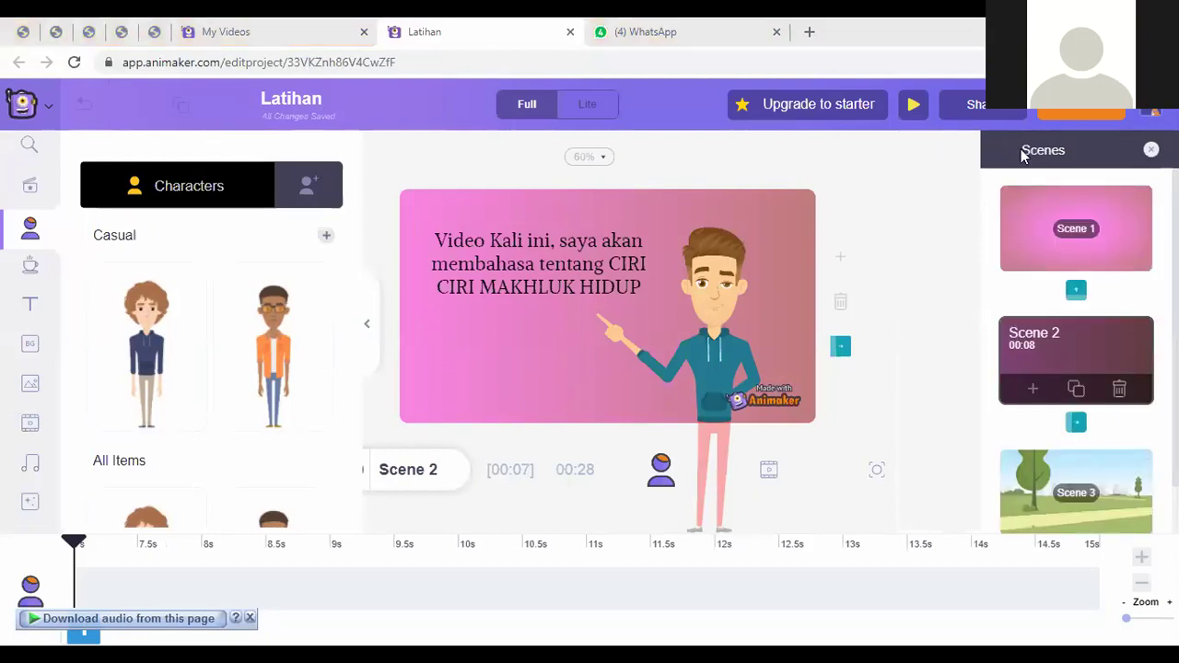
# Recolor the Vertical Top transition after Scene 1, trying pink, red and light blue and choosing the deeper blue for Color1
pyautogui.click(1075, 293)
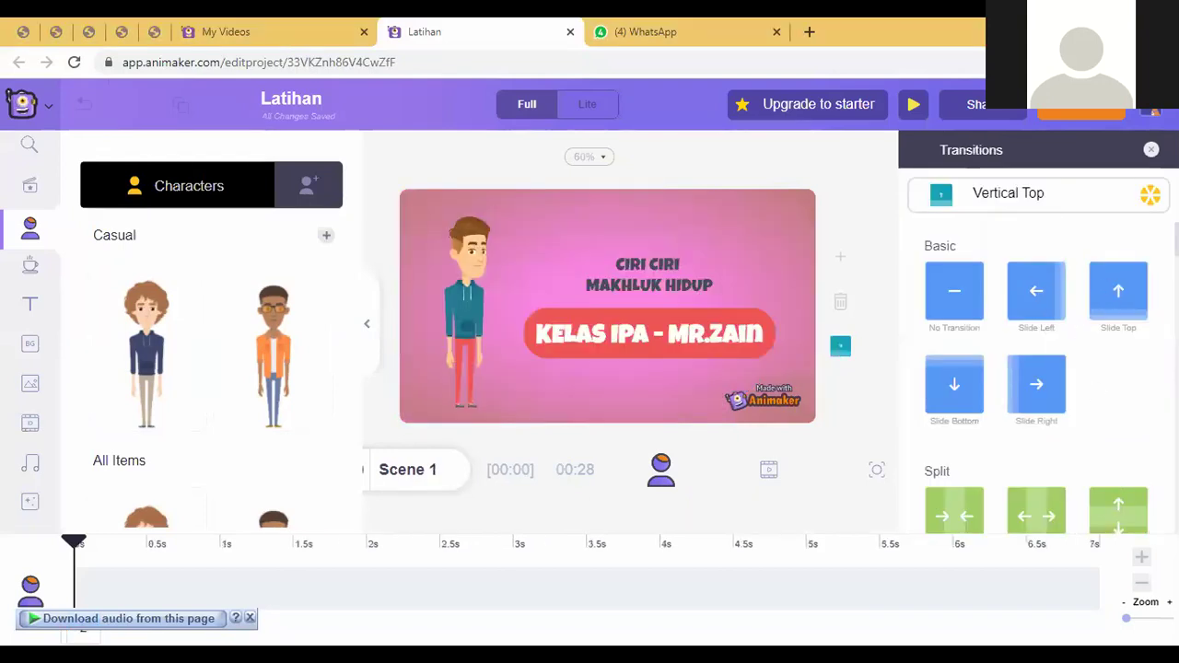
pyautogui.click(1149, 193)
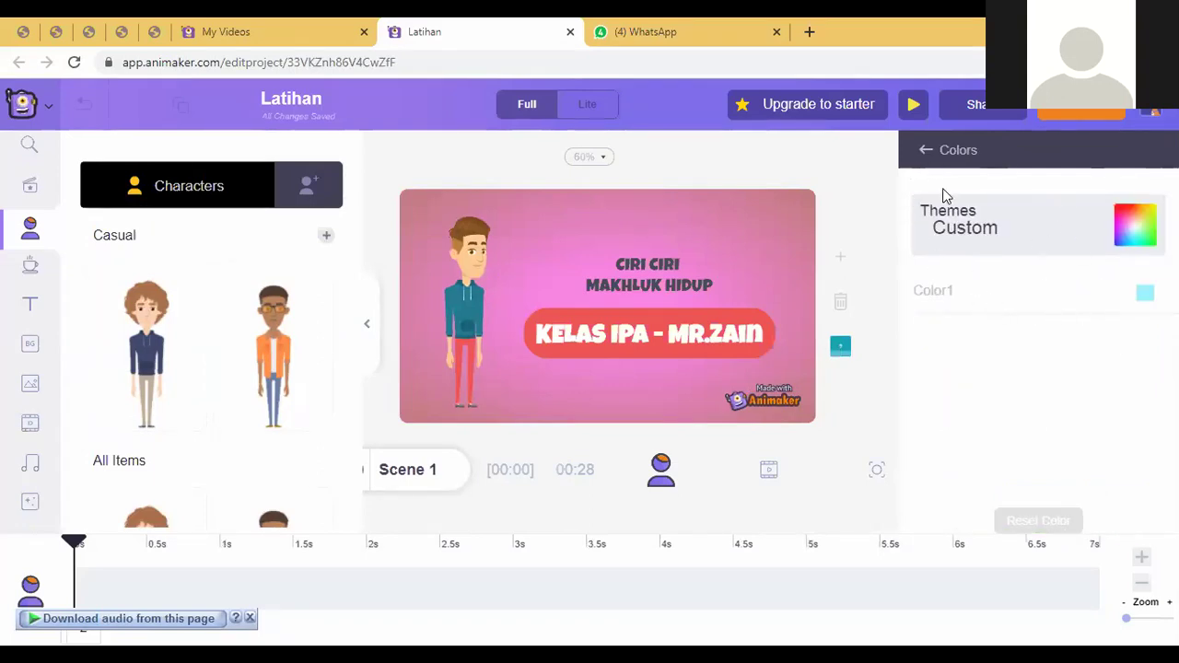
pyautogui.click(925, 154)
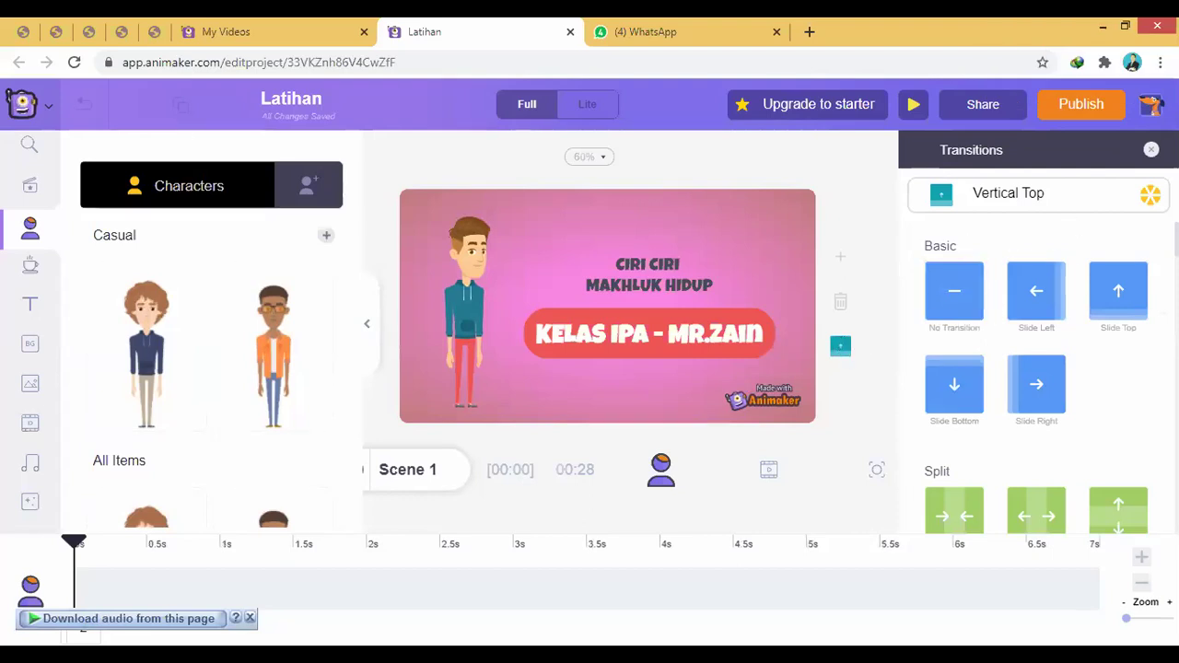
pyautogui.click(840, 346)
pyautogui.click(1145, 296)
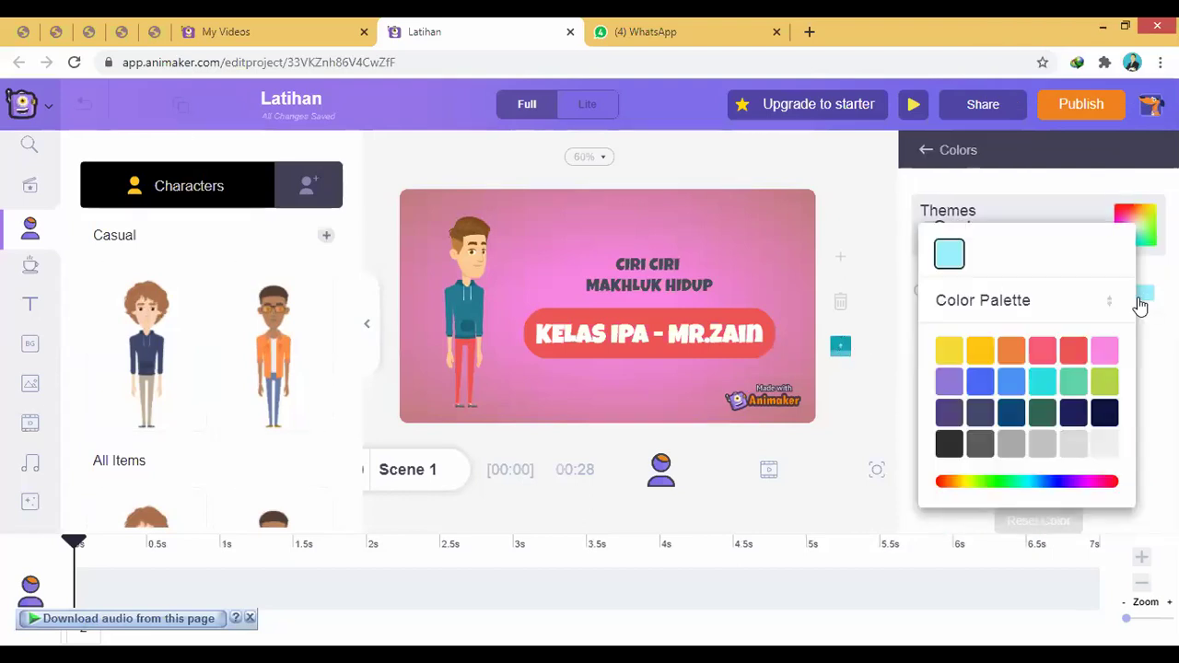
pyautogui.click(1043, 352)
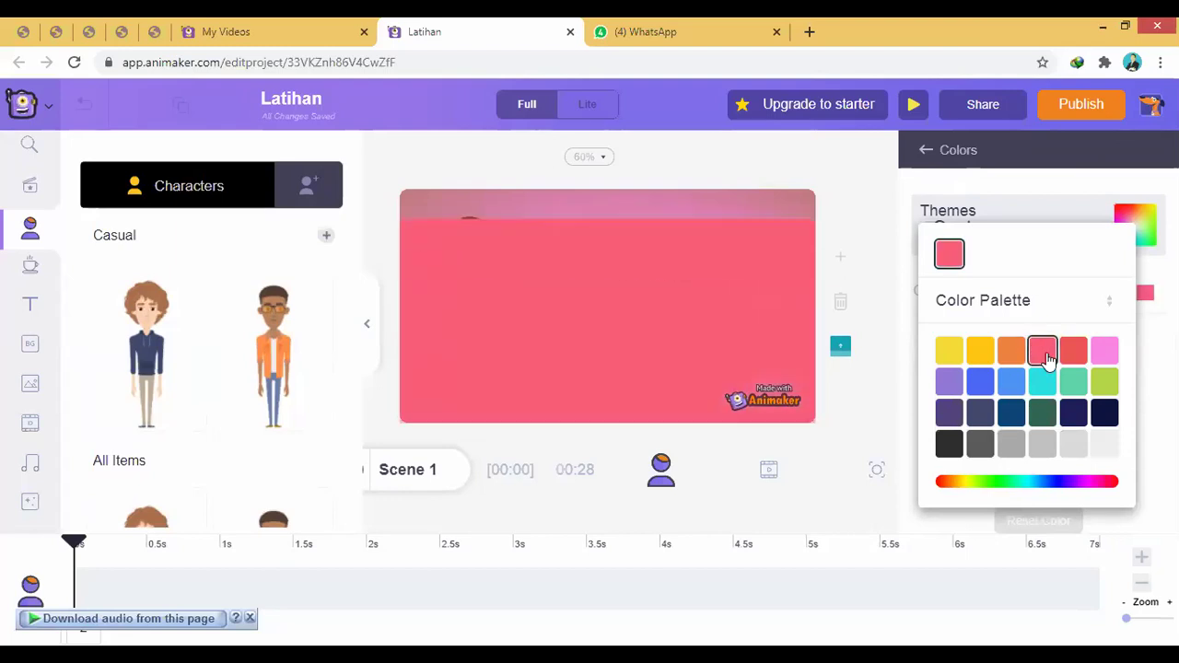
pyautogui.click(1073, 350)
pyautogui.click(1010, 382)
pyautogui.click(981, 381)
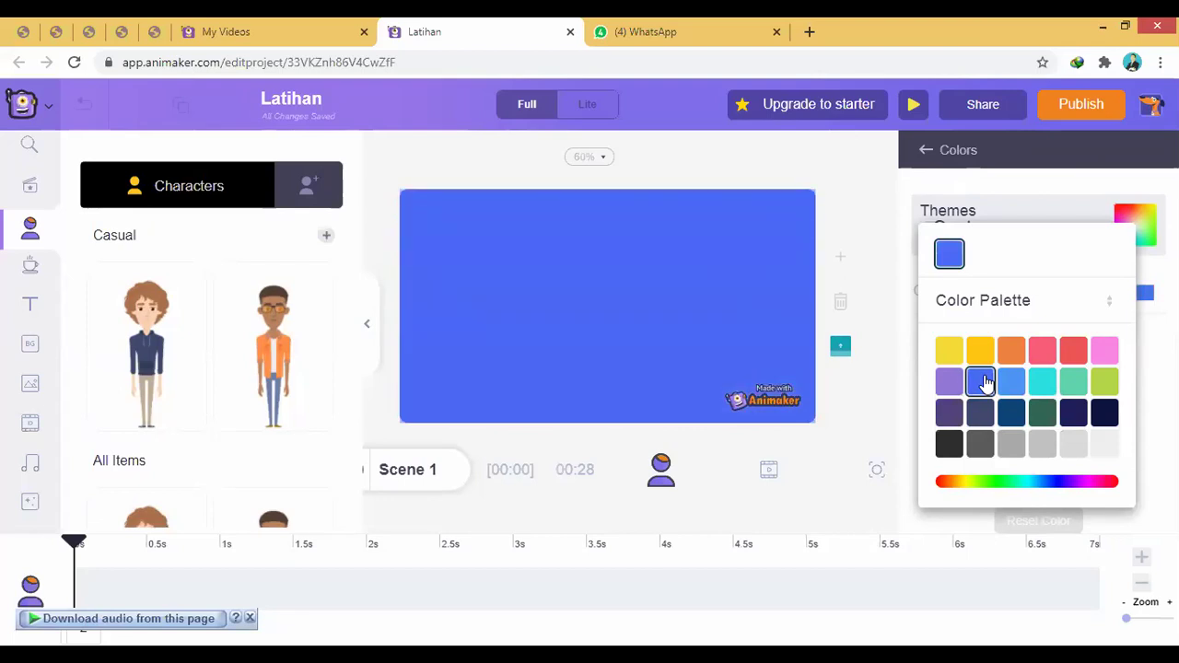
# Recolor the Vertical Top transition after Scene 1 orange, and try replacing it with the Bubbles transition
pyautogui.click(1011, 350)
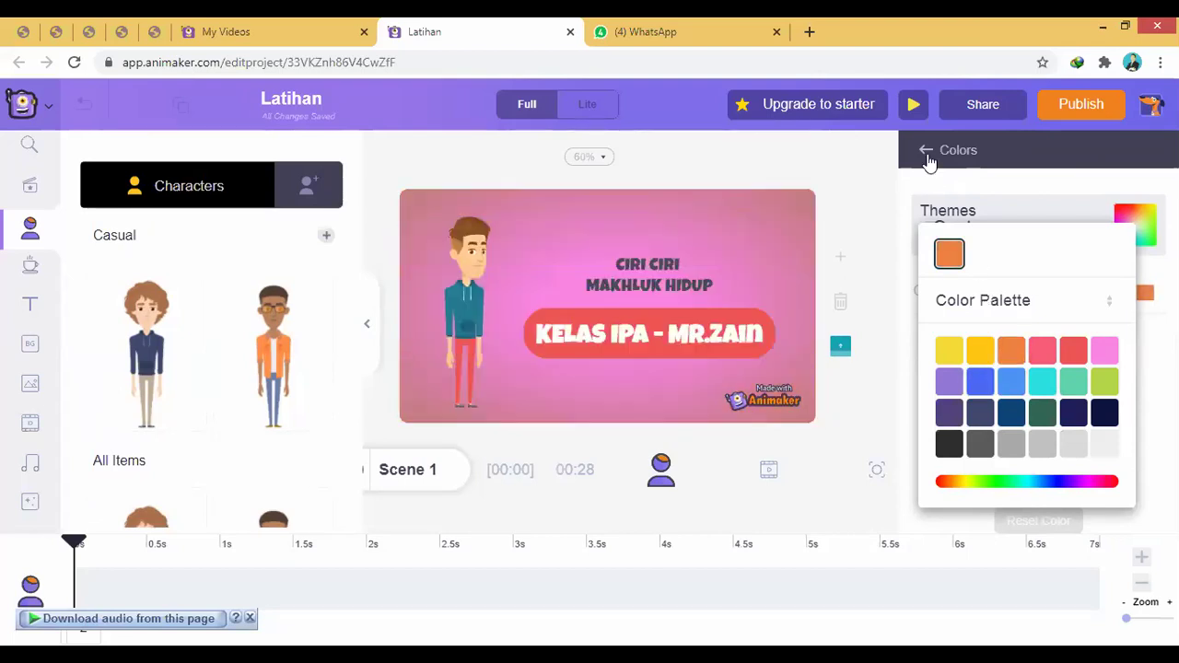
pyautogui.click(926, 234)
pyautogui.scroll(-5, 1053, 400)
pyautogui.scroll(8, 1070, 426)
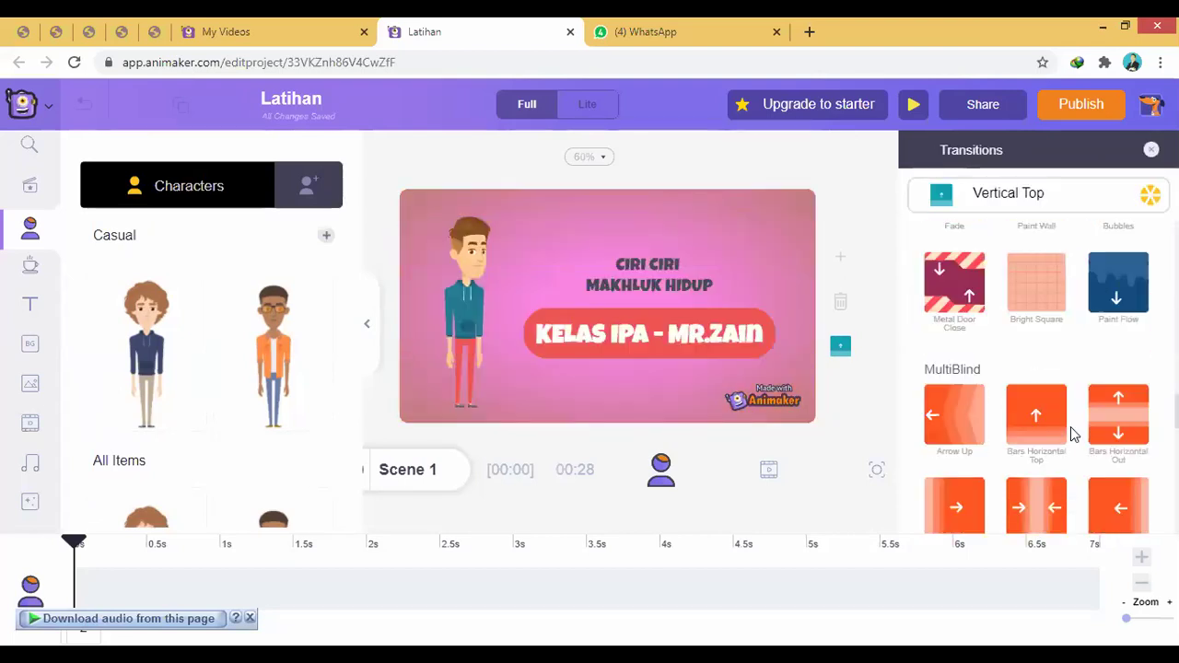
pyautogui.scroll(-1, 1110, 386)
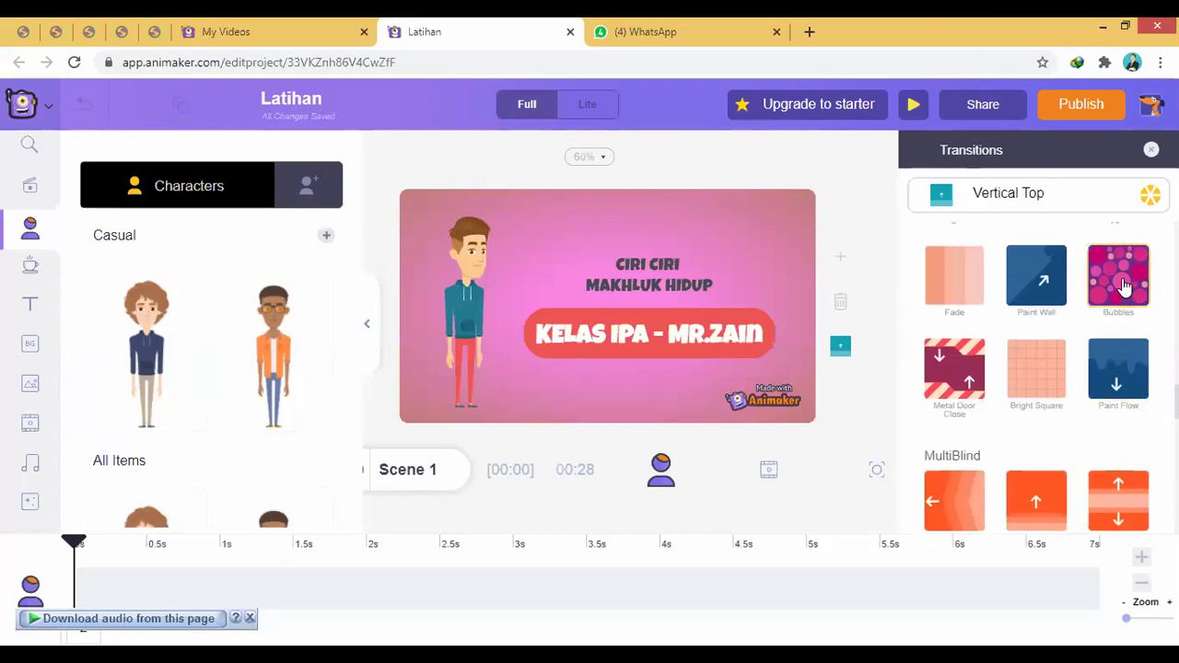
pyautogui.click(1117, 281)
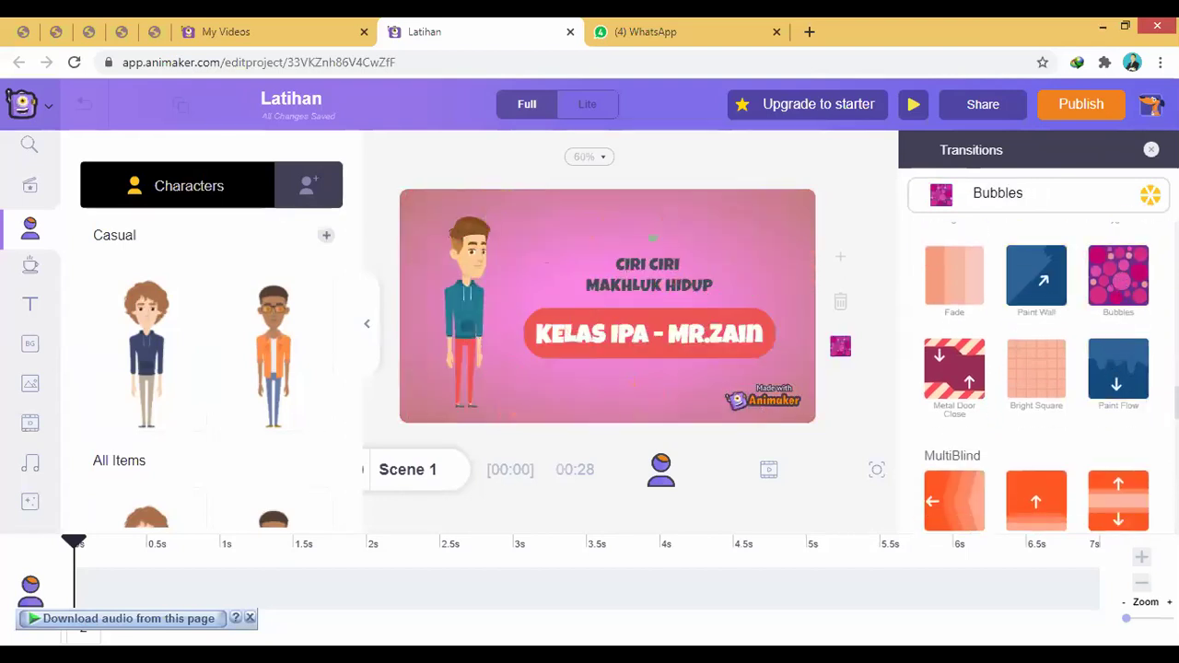
# Recolor the Bubbles transition with light blue for Color1 and light grey for Color2, and return to the transition list
pyautogui.click(1149, 194)
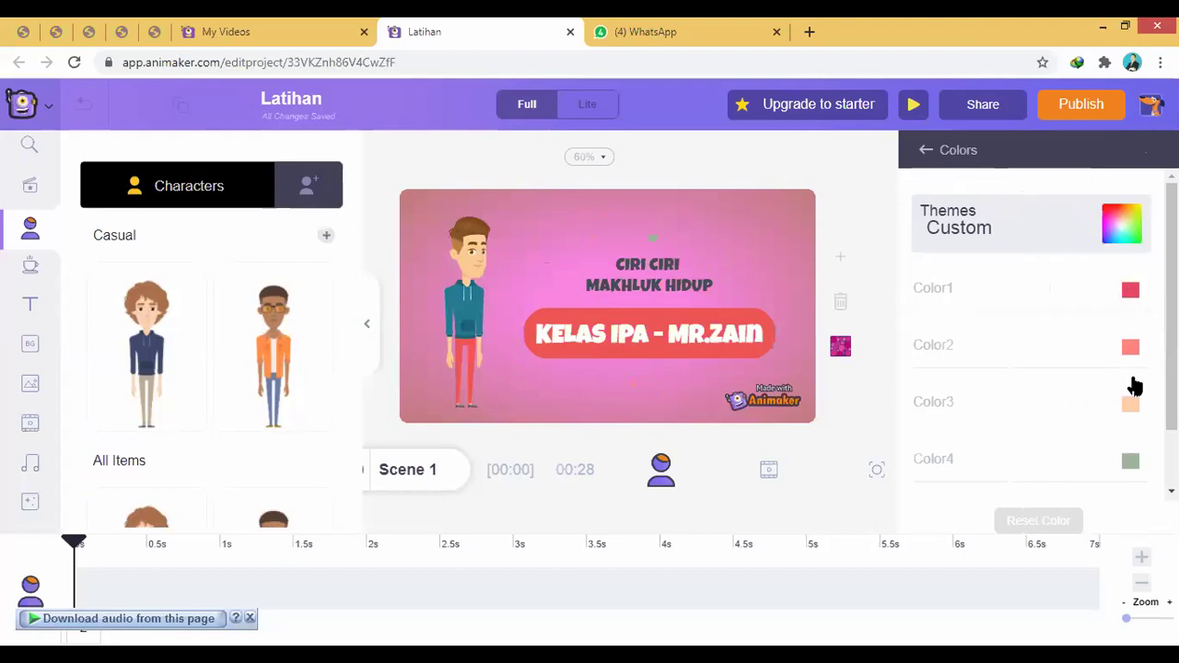
pyautogui.click(1133, 293)
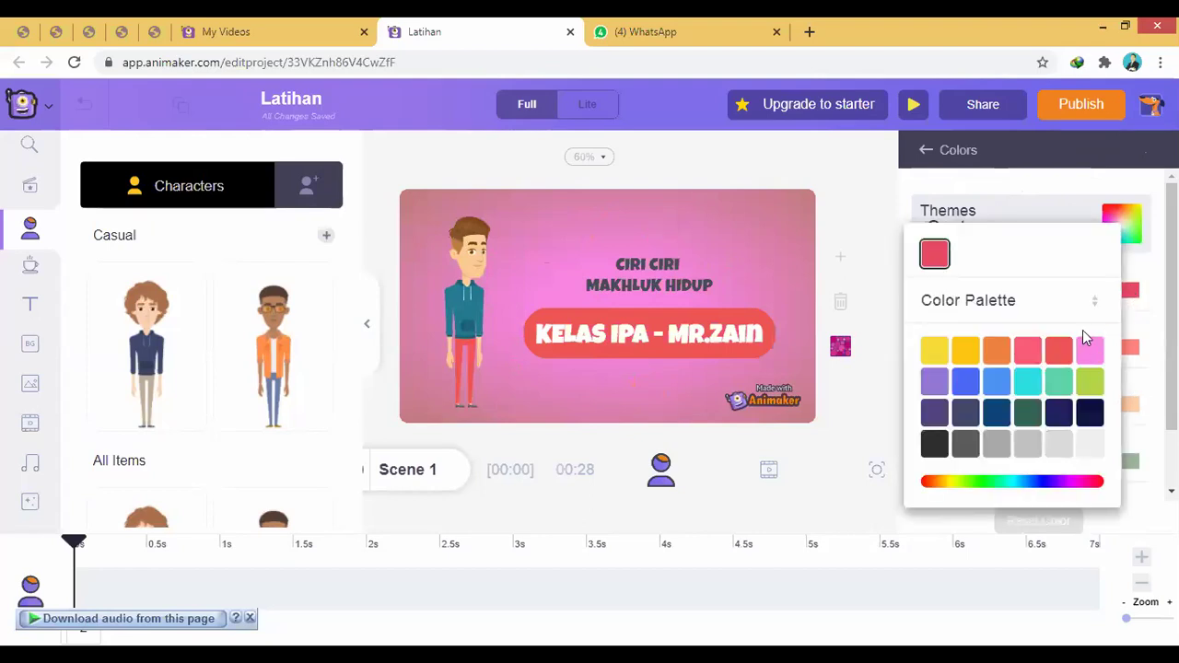
pyautogui.click(996, 381)
pyautogui.click(1089, 350)
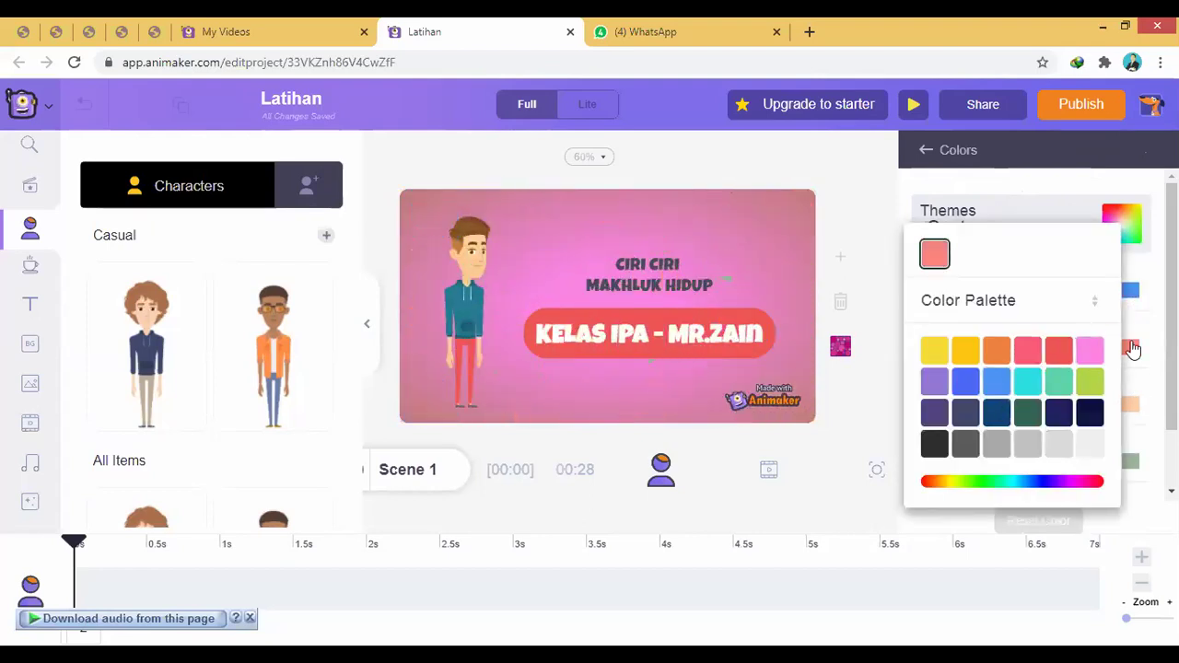
pyautogui.click(1028, 444)
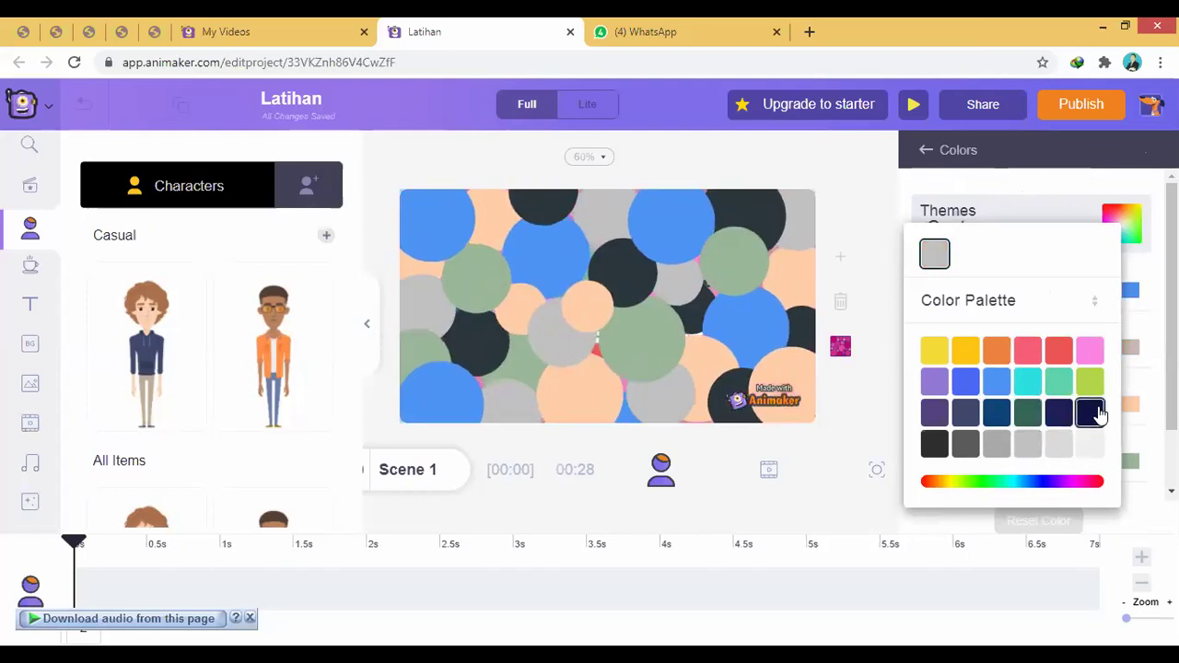
pyautogui.click(925, 157)
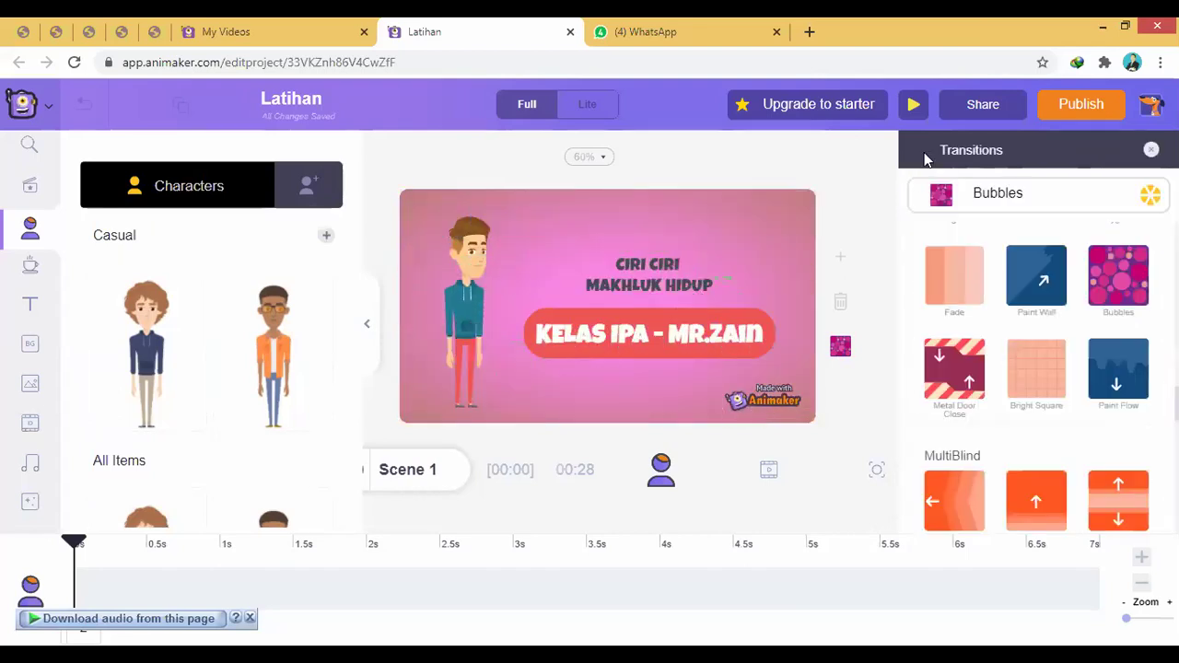
# Set the transition after Scene 1 back to Vertical Top from the Slide group and choose pinkish red for its Color1
pyautogui.scroll(-5, 1040, 424)
pyautogui.scroll(-10, 1041, 437)
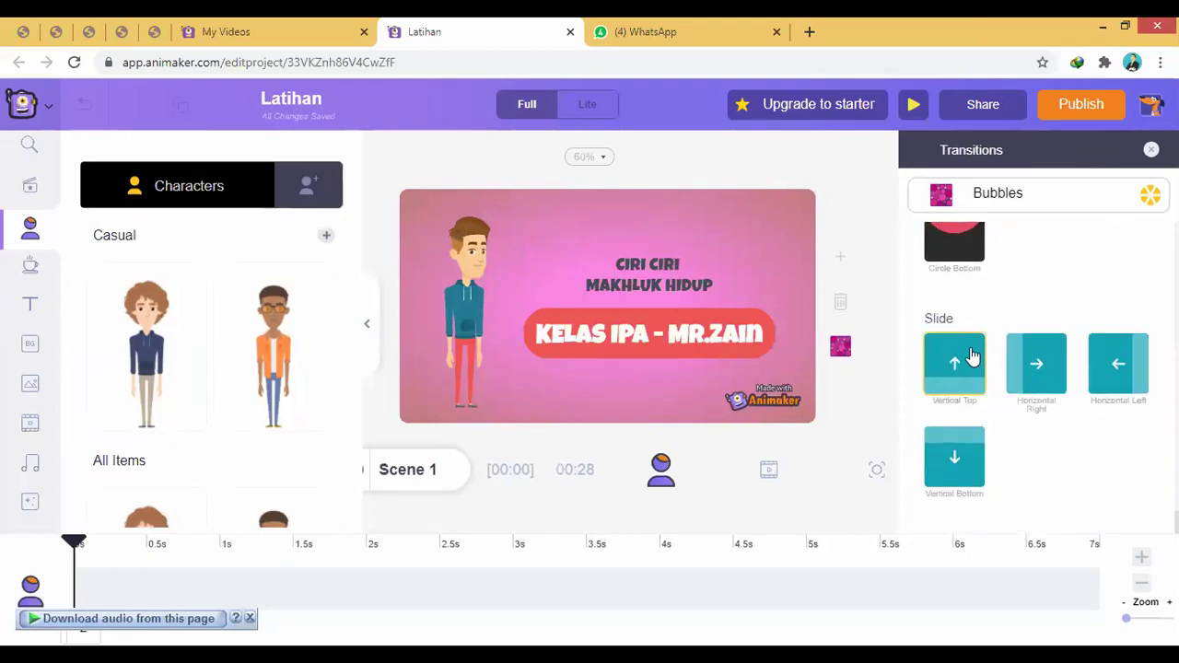
pyautogui.click(967, 357)
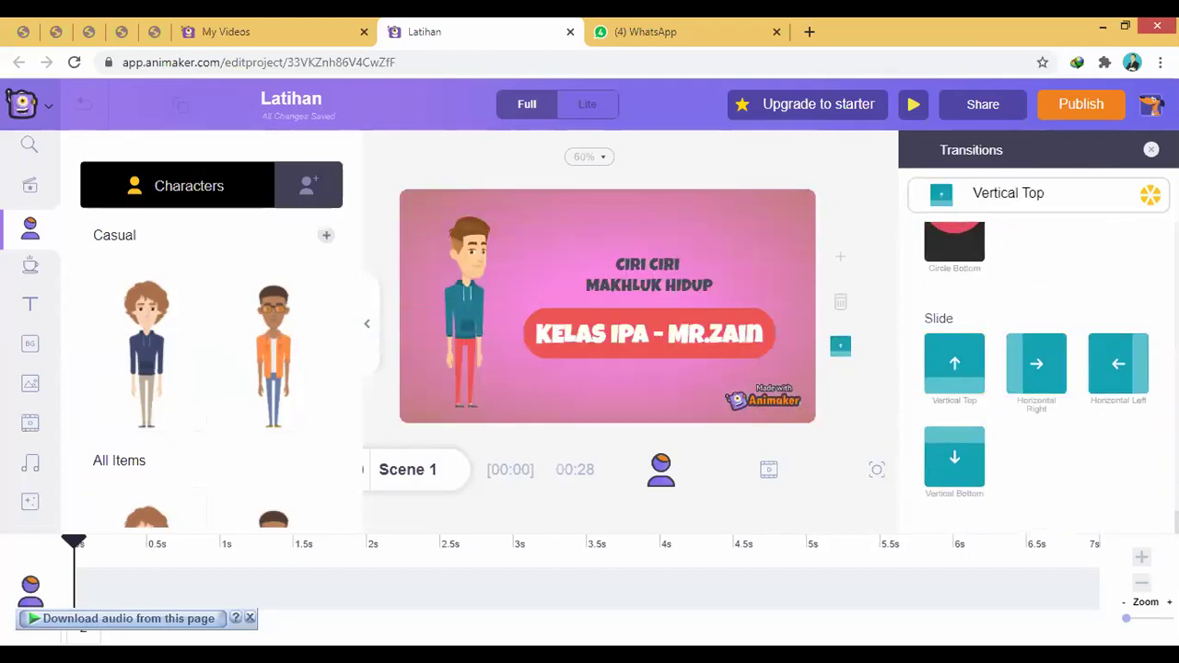
pyautogui.click(1149, 194)
pyautogui.click(1134, 226)
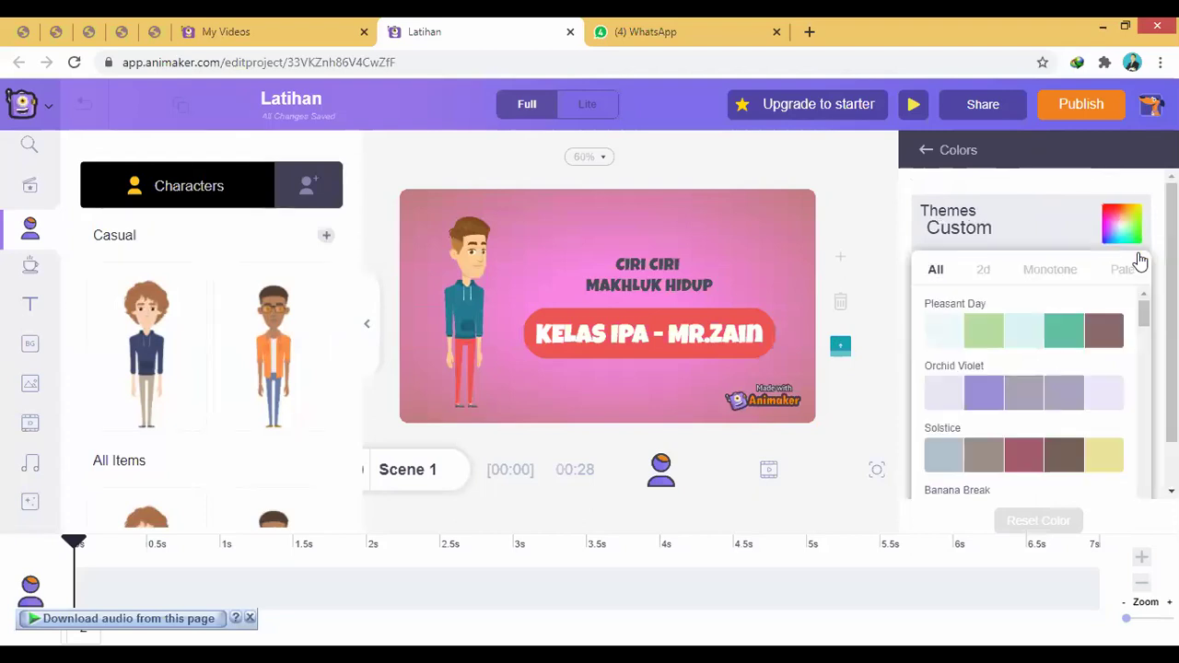
pyautogui.click(1069, 212)
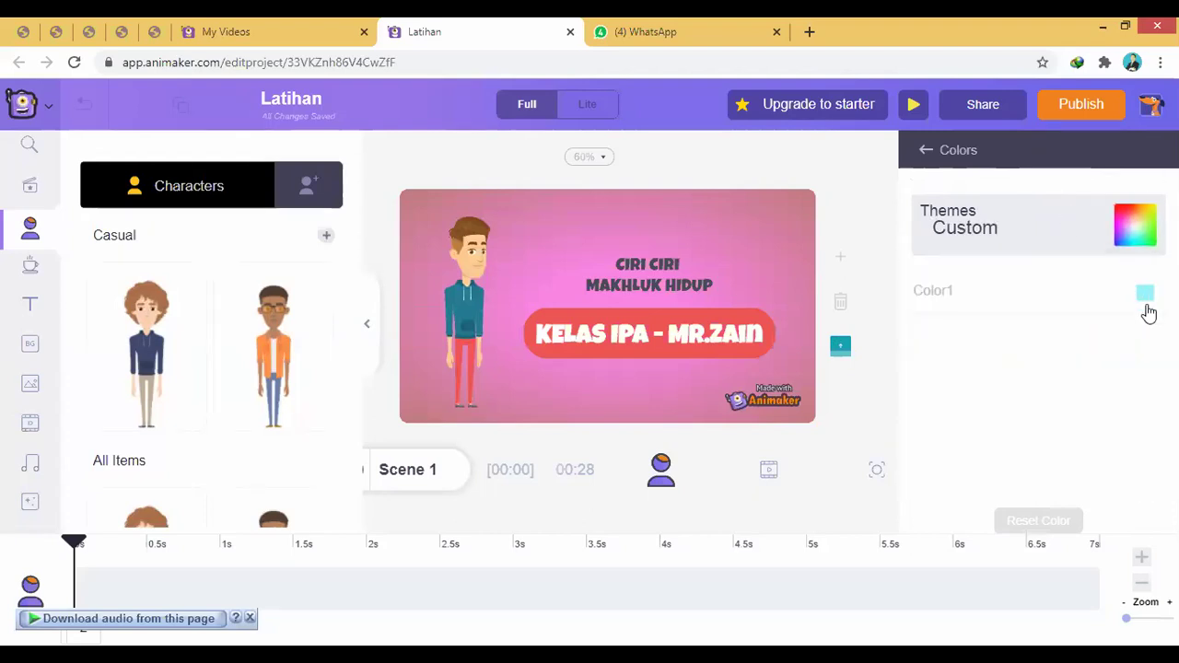
pyautogui.click(1143, 297)
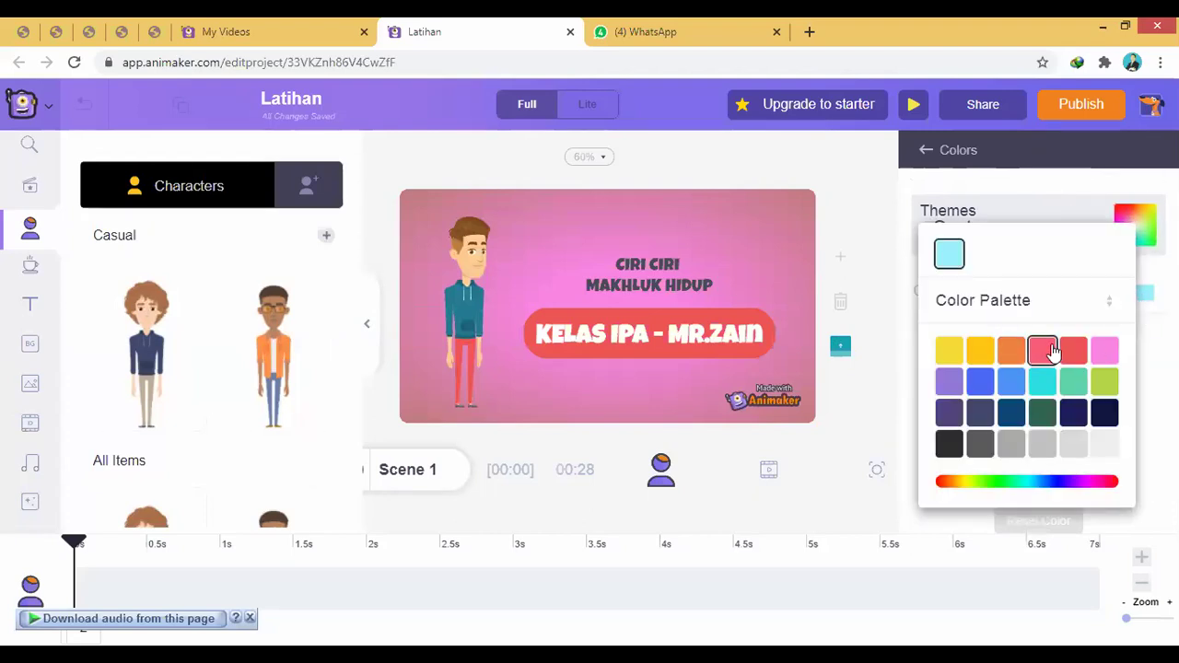
pyautogui.click(1053, 351)
pyautogui.click(925, 172)
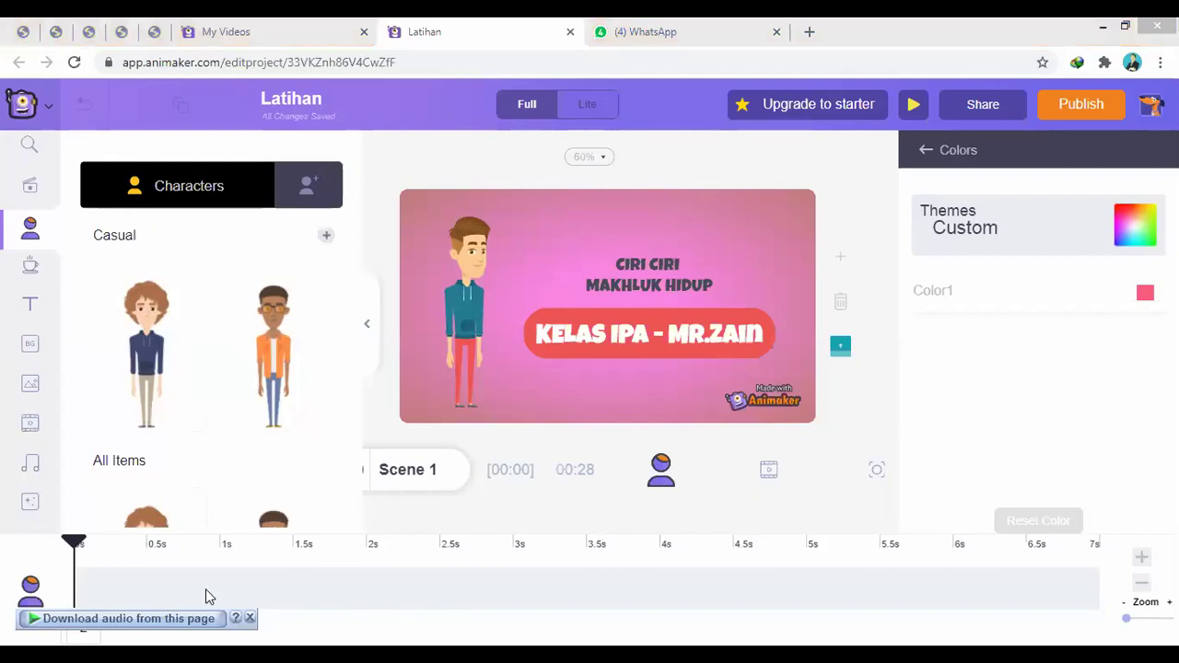
# Show the timeline of all scenes and review the color setting and available alternatives for the transition after Scene 1
pyautogui.click(250, 617)
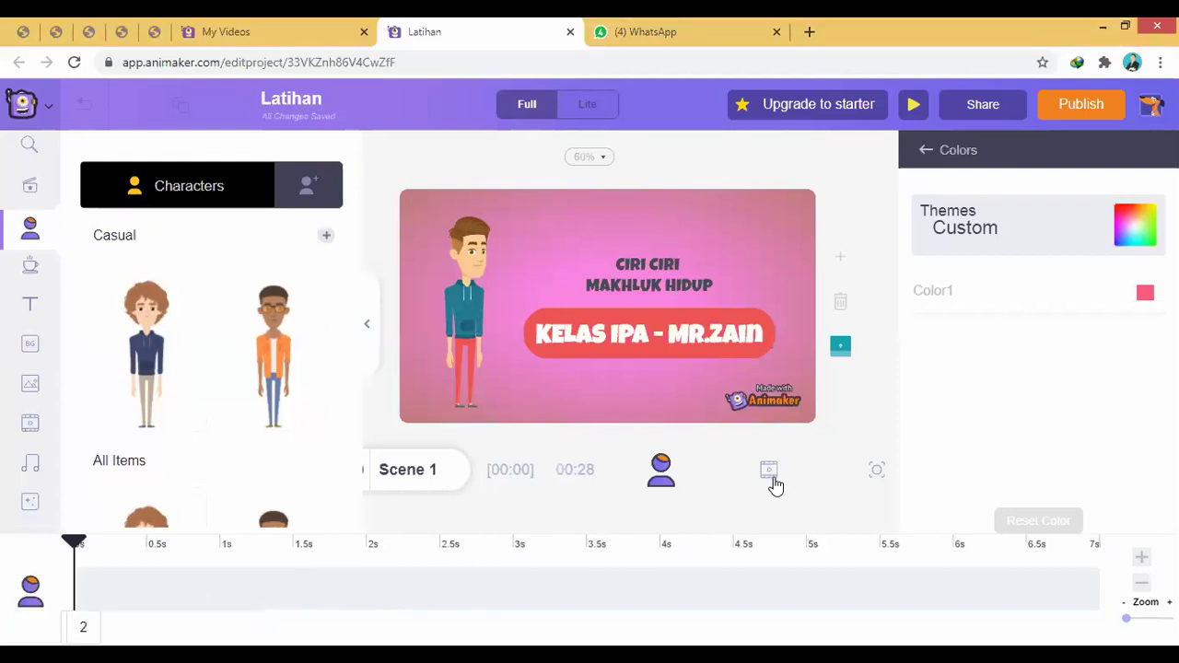
pyautogui.click(773, 477)
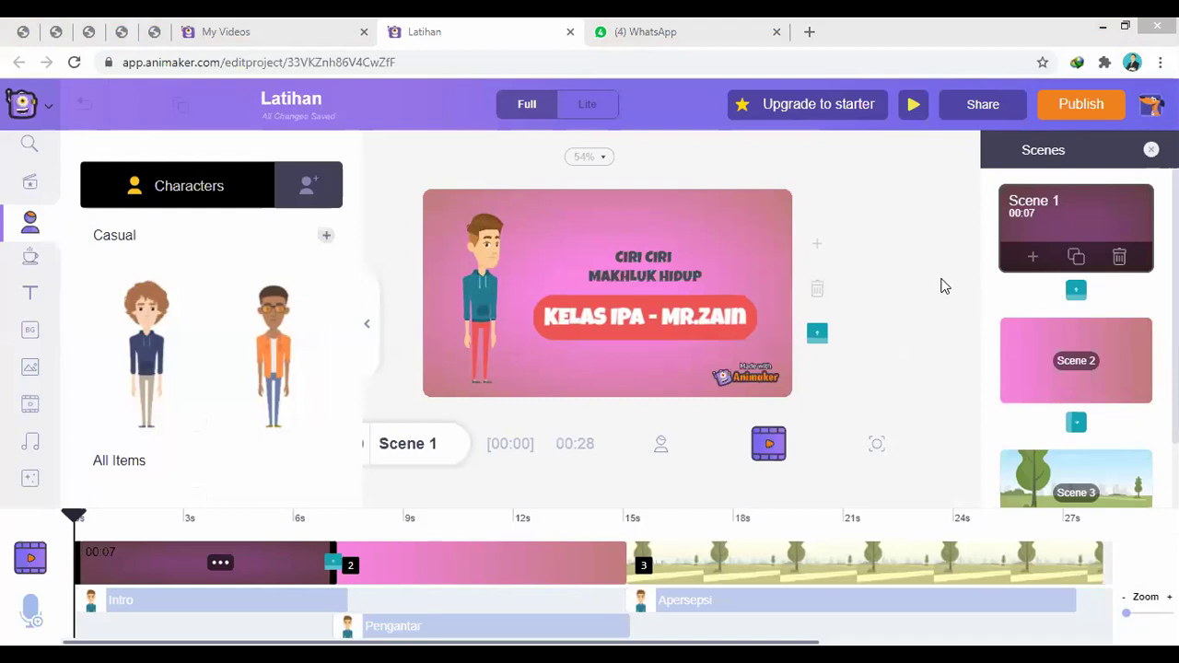
pyautogui.click(1077, 297)
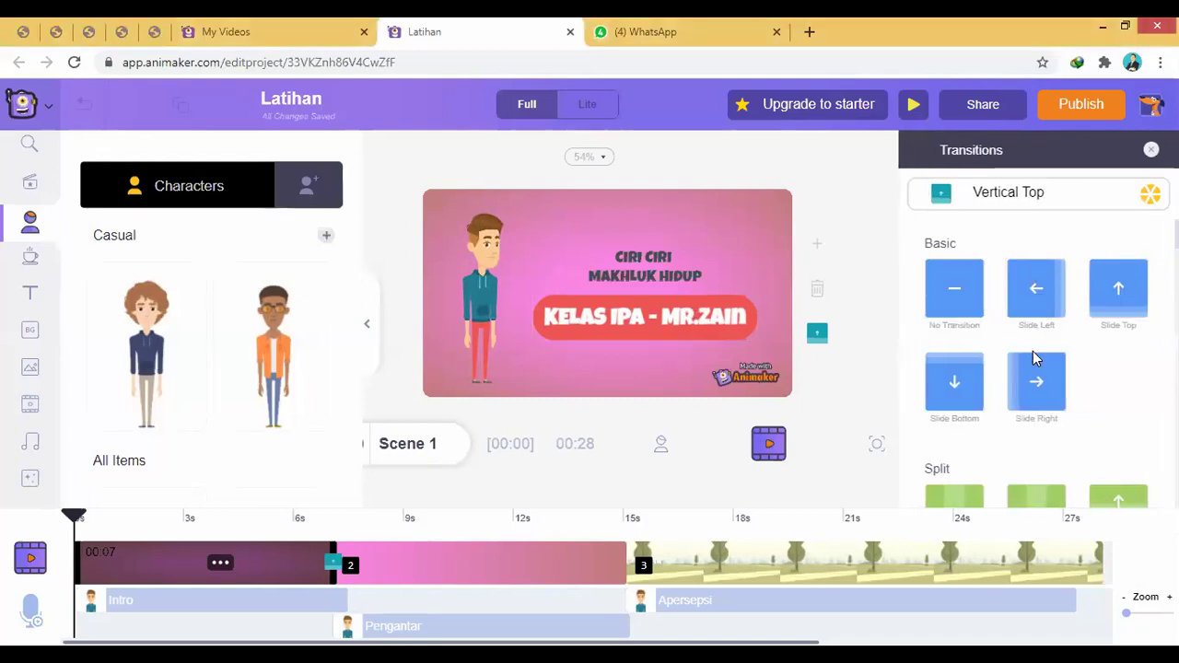
pyautogui.scroll(-2, 1084, 448)
pyautogui.scroll(2, 1073, 276)
pyautogui.click(1149, 193)
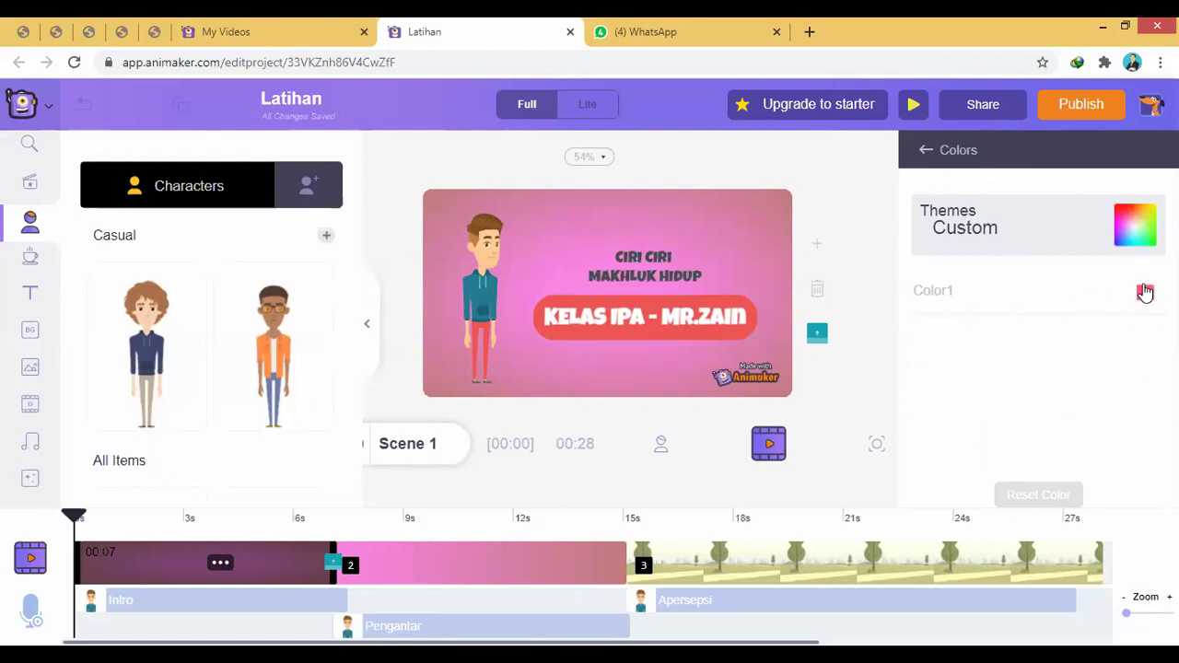
pyautogui.click(925, 150)
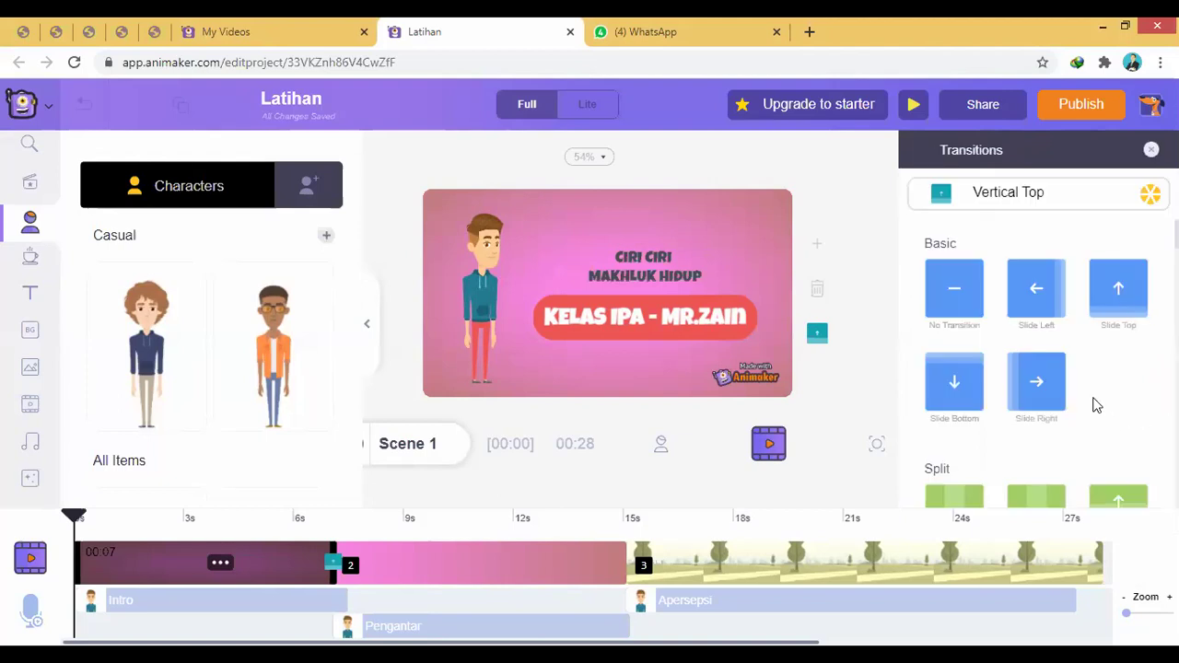
pyautogui.scroll(-3, 1095, 402)
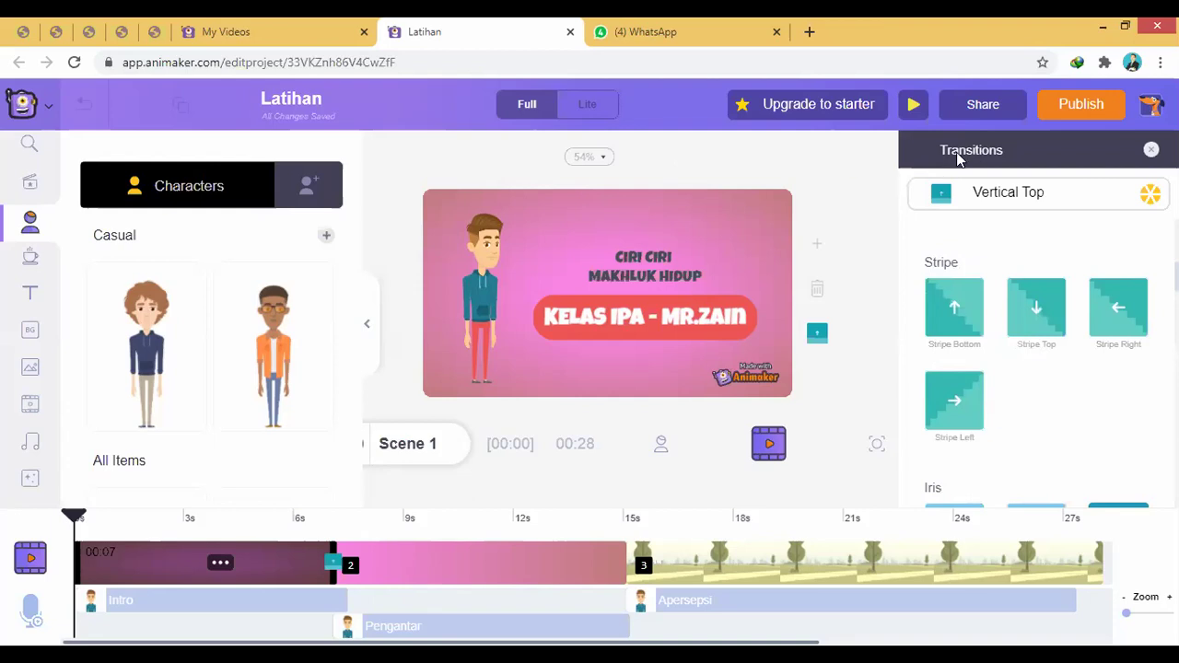
# Reload the project page and play the whole video with the asset library collapsed
pyautogui.click(76, 63)
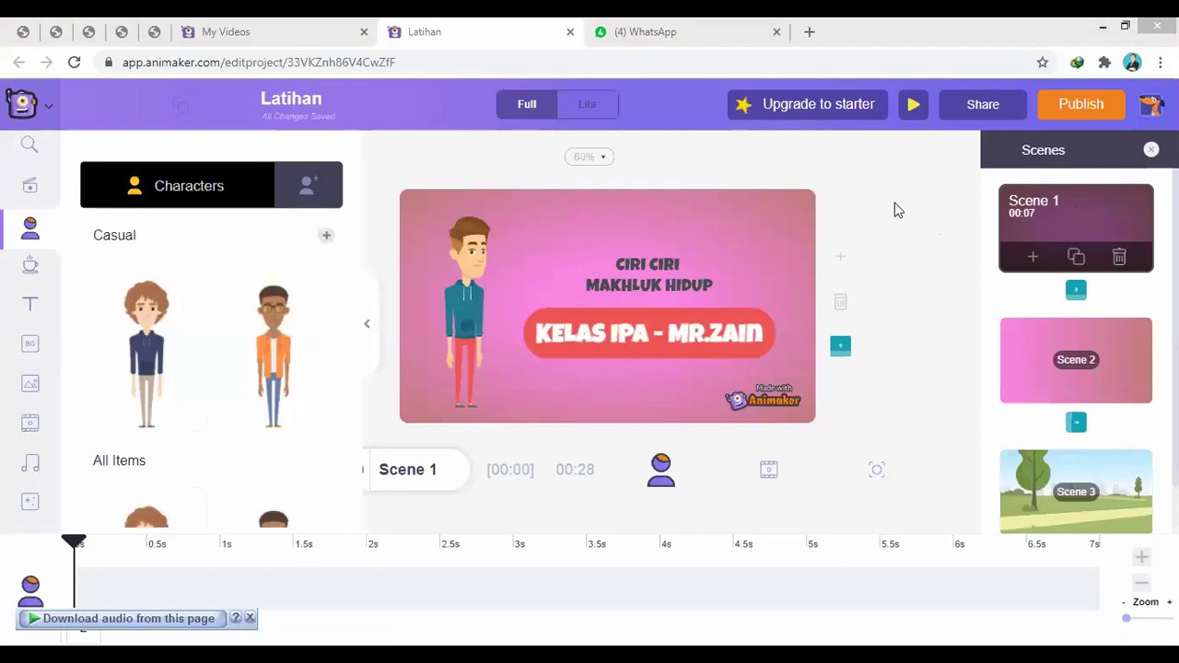
pyautogui.click(365, 334)
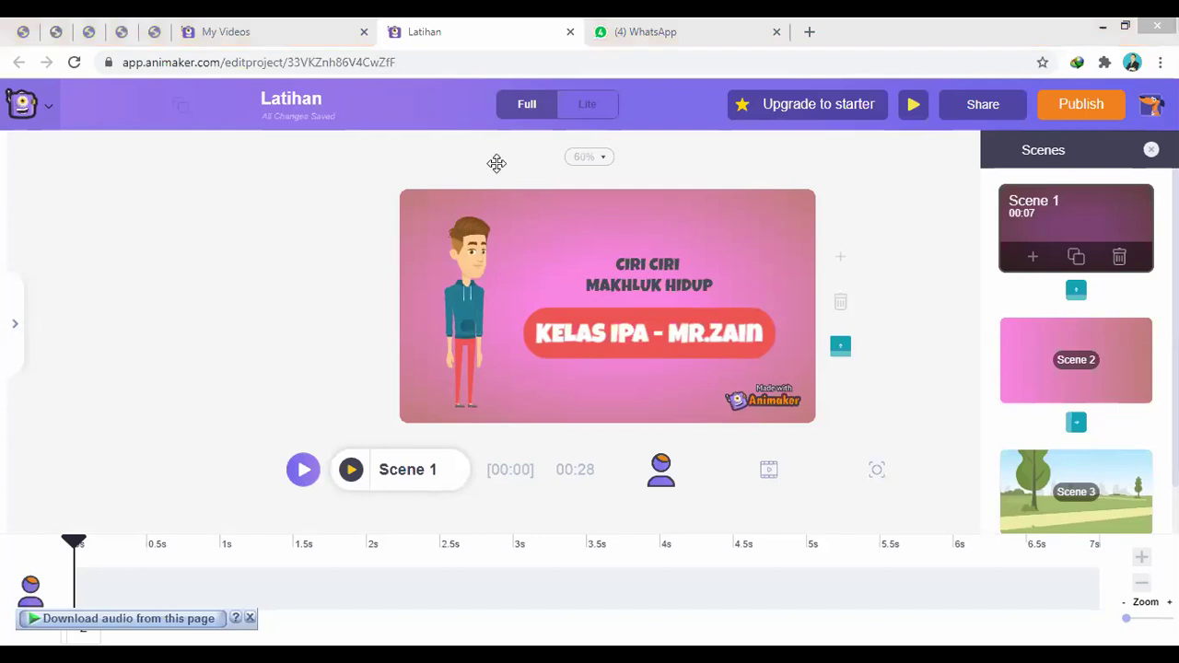
pyautogui.click(304, 470)
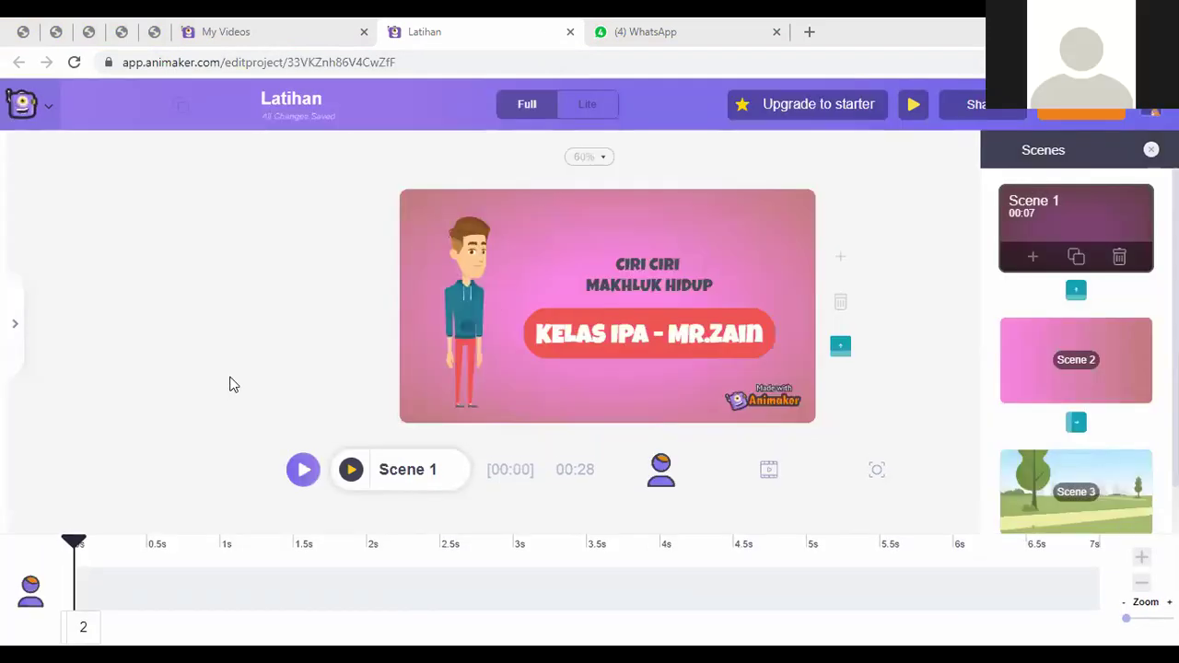
# Add a new scene after Scene 3 and expand the asset library again
pyautogui.scroll(-1, 1111, 495)
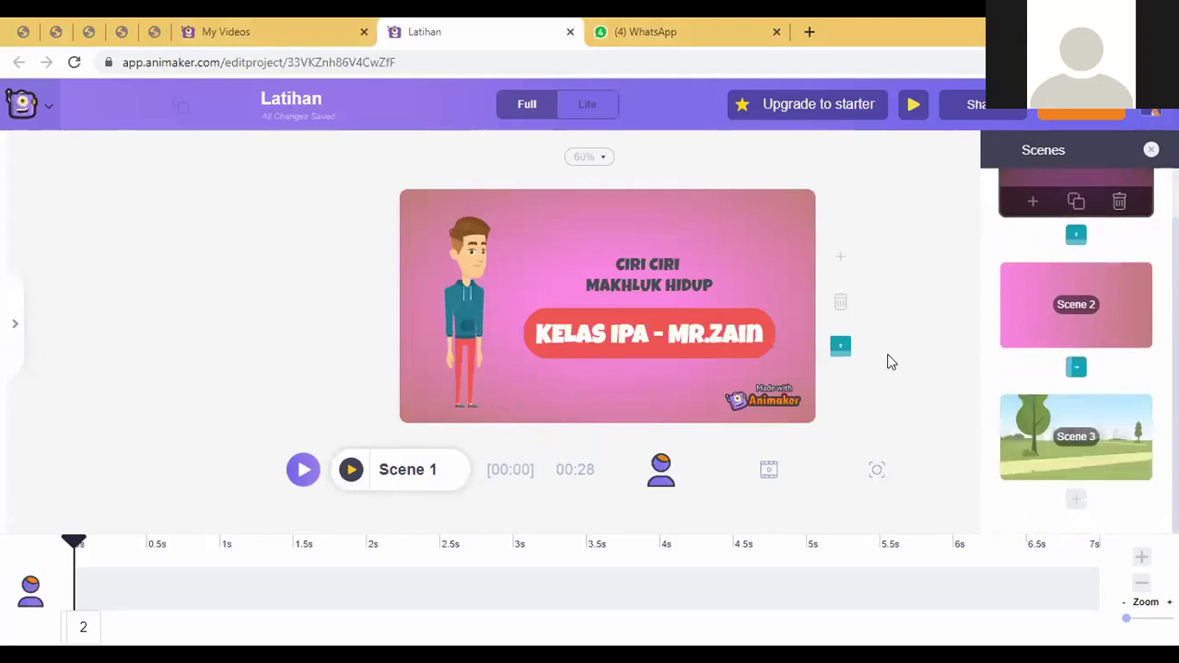
pyautogui.click(1078, 502)
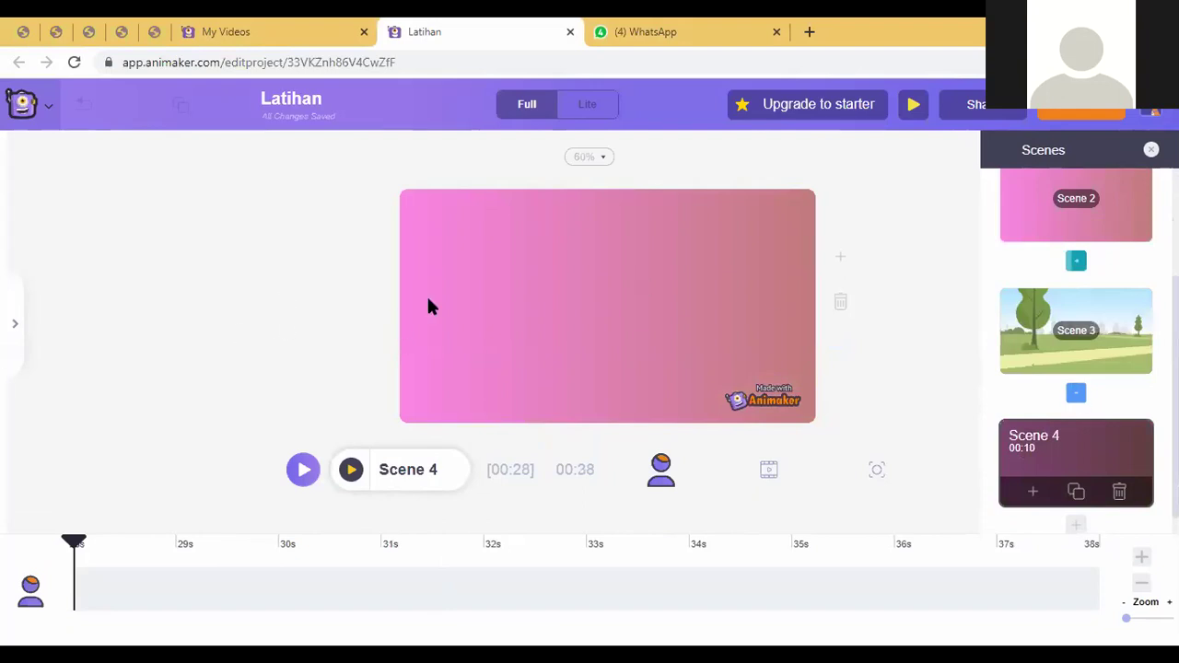
pyautogui.click(17, 321)
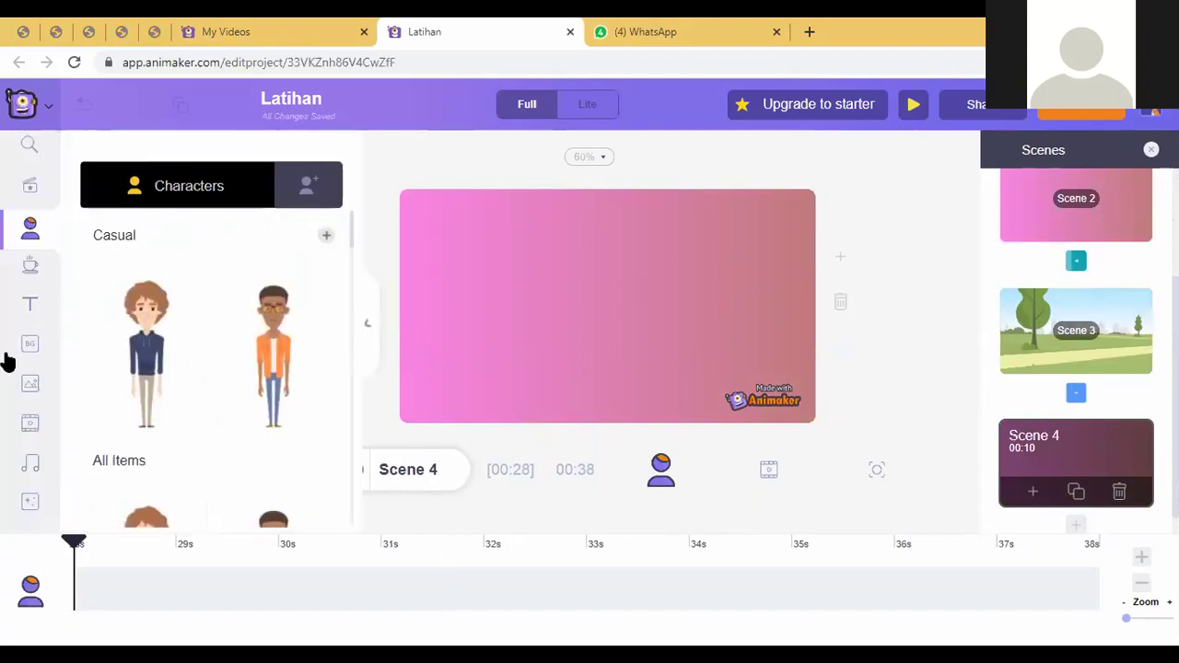
# Browse the background library for Scene 4, including the Photo Backgrounds category
pyautogui.click(31, 351)
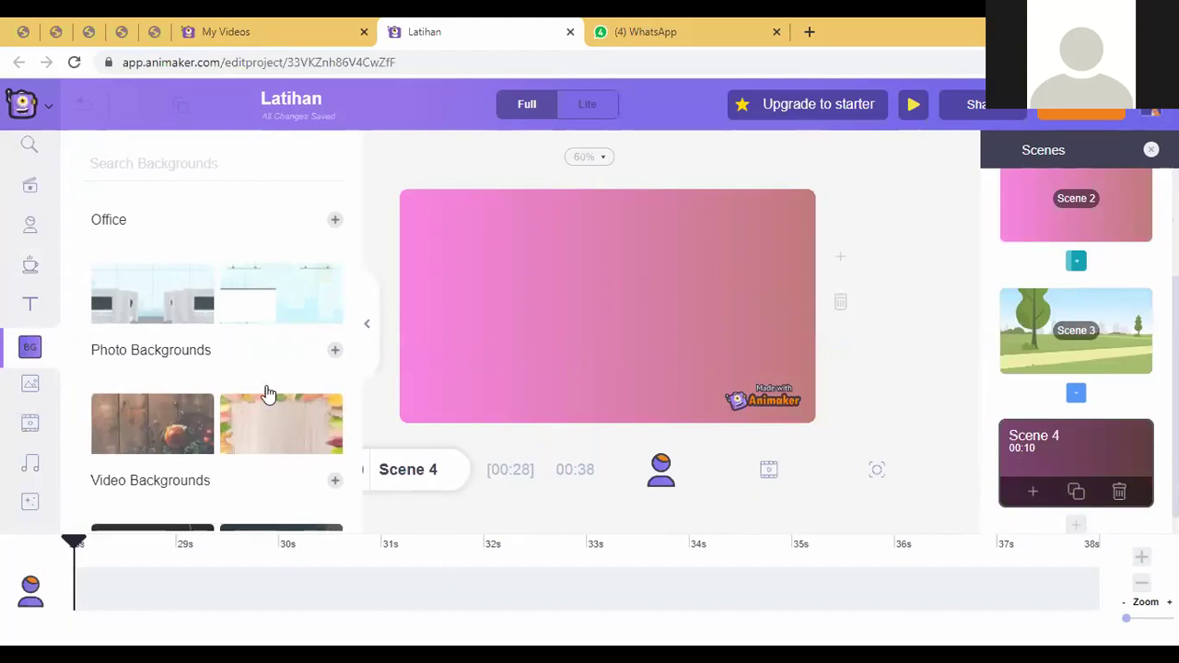
pyautogui.scroll(-4, 304, 393)
pyautogui.scroll(4, 224, 408)
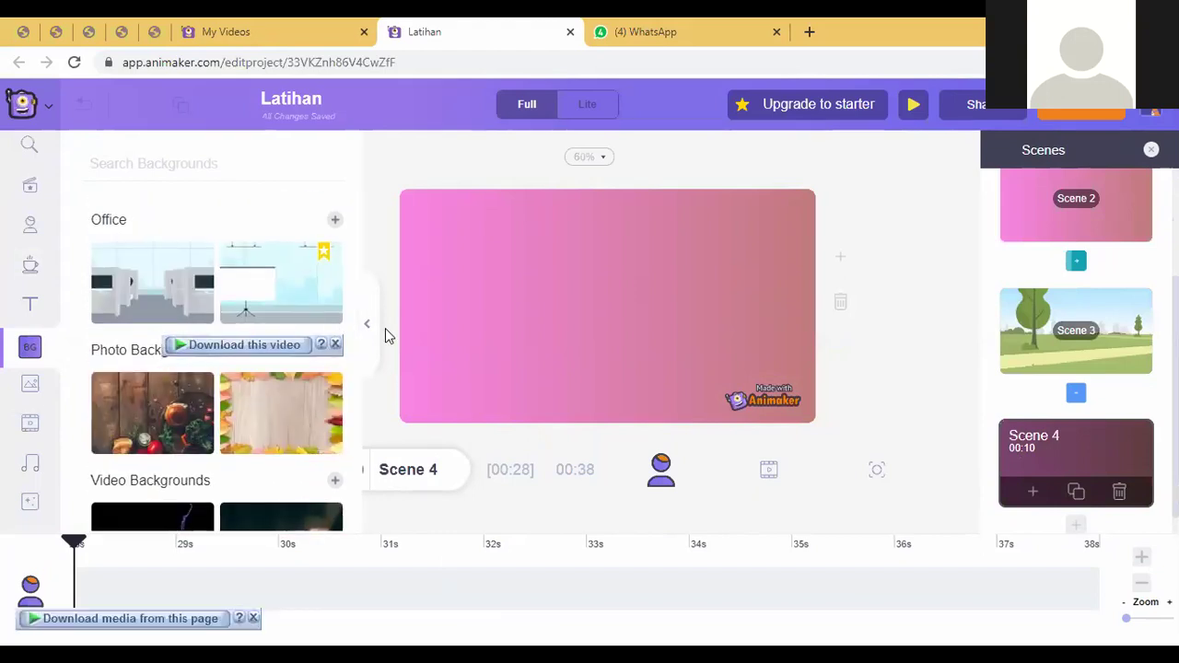
pyautogui.click(337, 348)
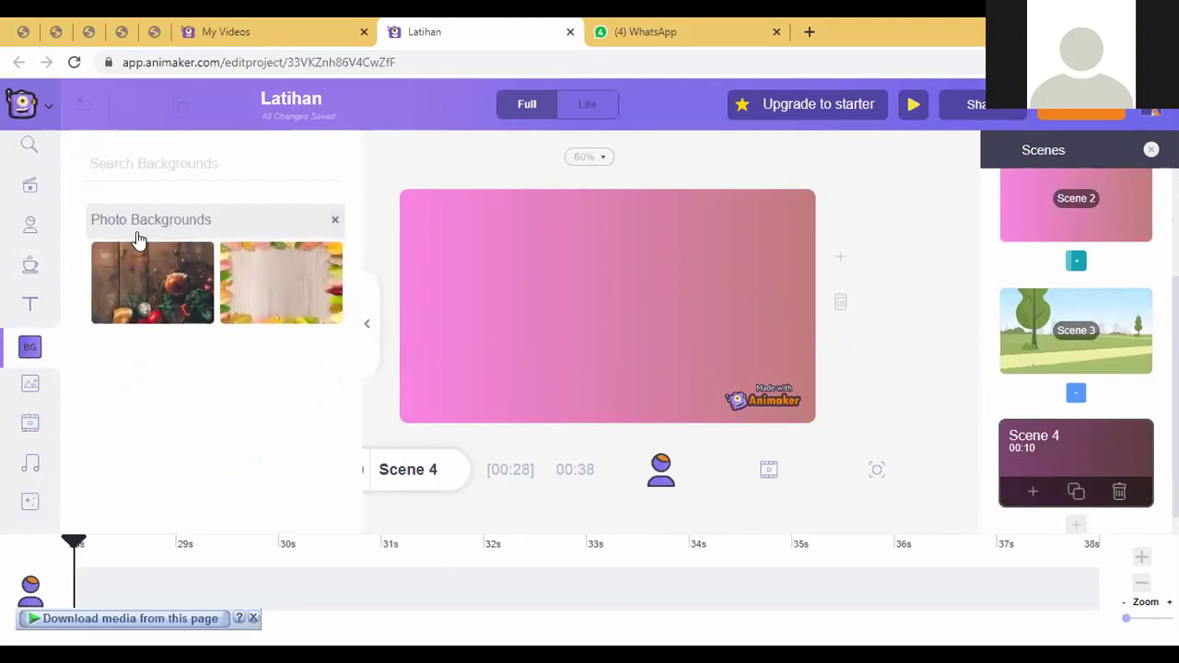
pyautogui.click(187, 224)
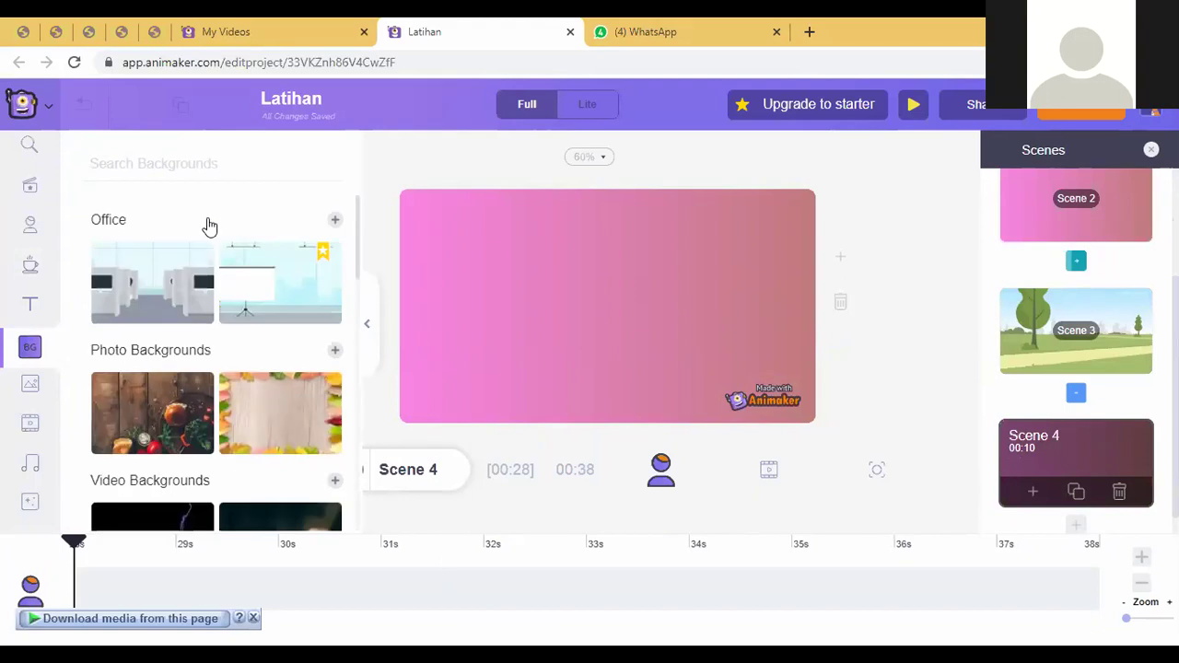
# Search the backgrounds for "space", apply the blue landscape with the yellow-green planet to Scene 4, and close the results
pyautogui.click(175, 164)
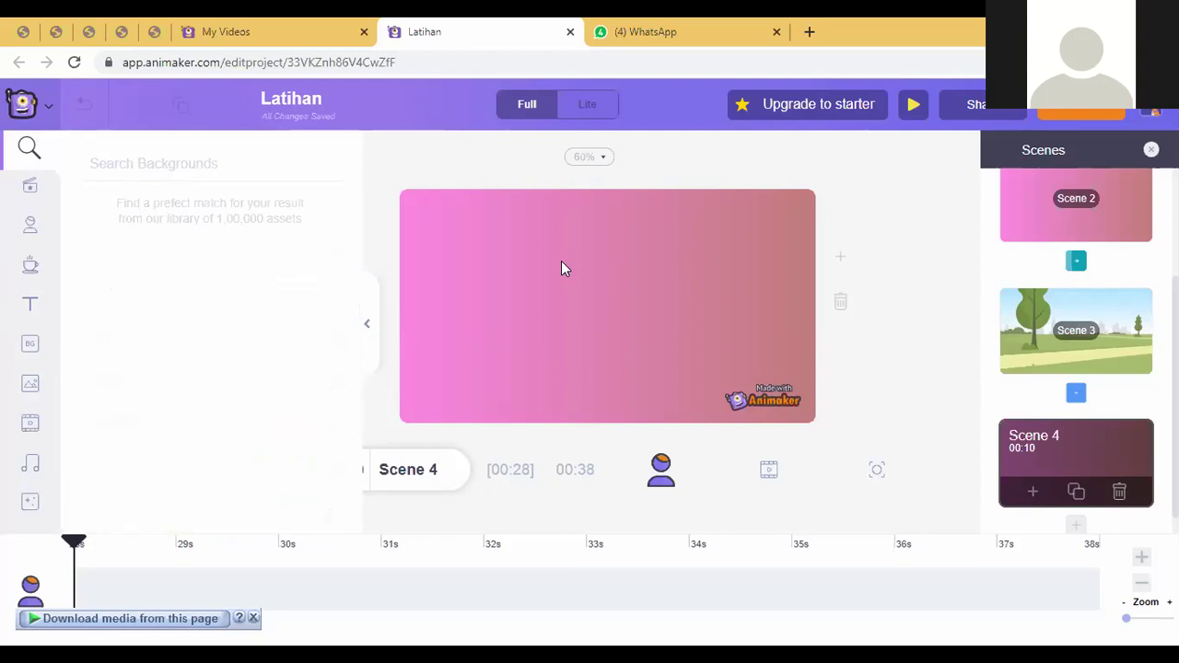
pyautogui.write('space')
pyautogui.press('Return')
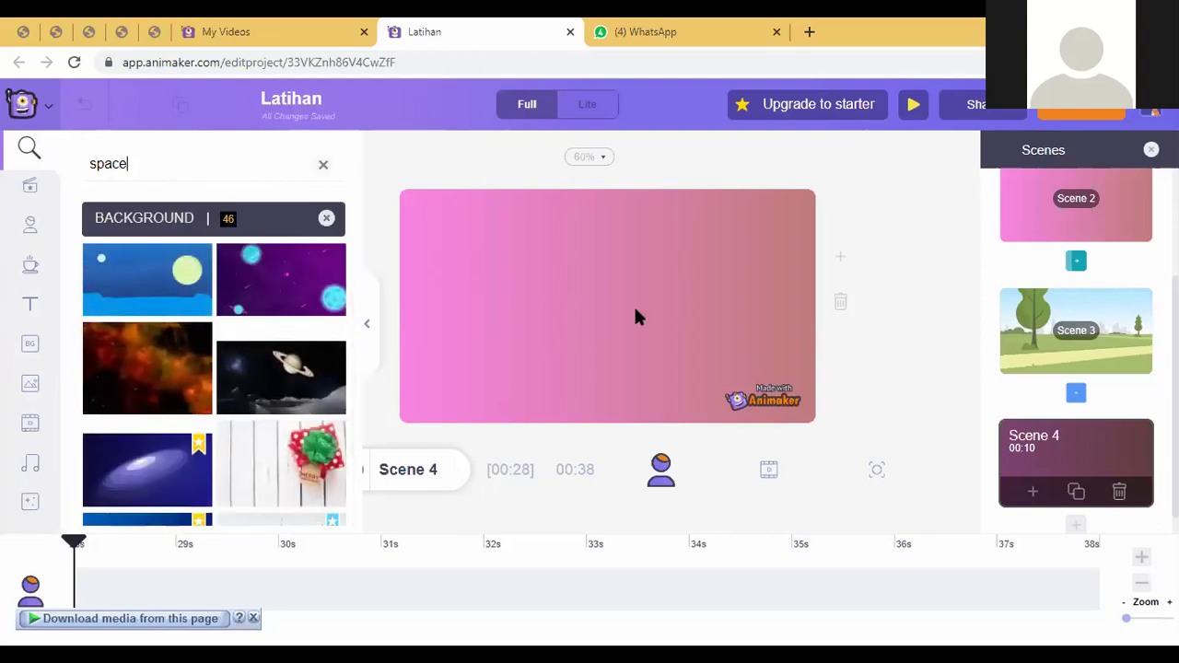
pyautogui.click(166, 289)
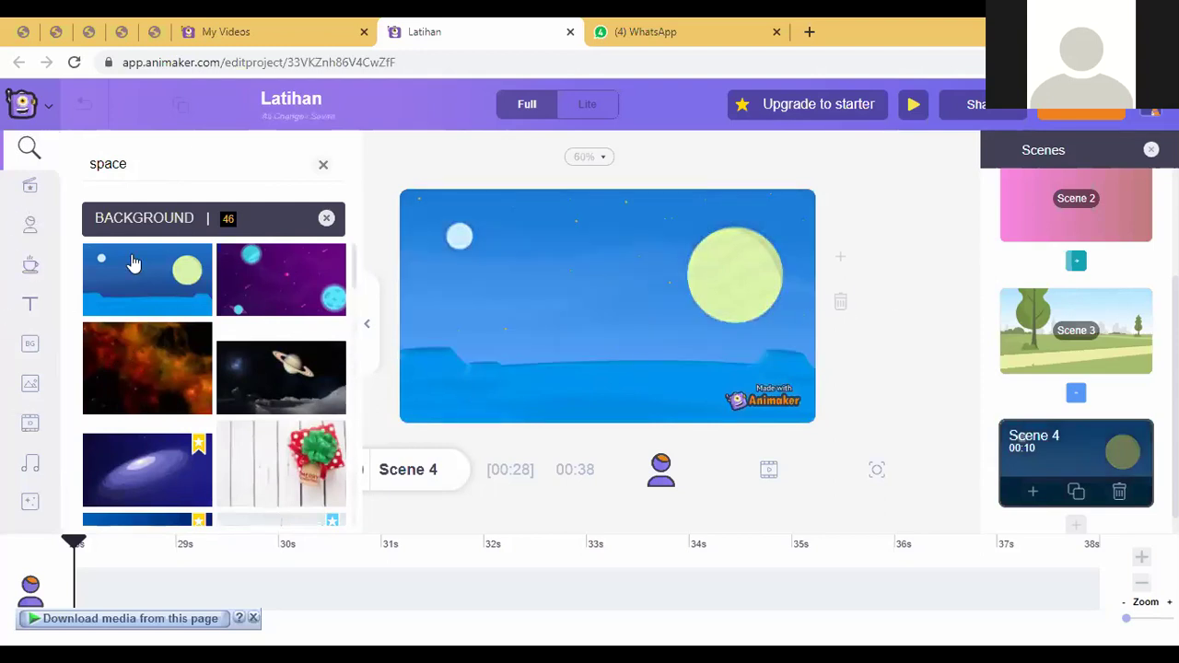
pyautogui.click(326, 217)
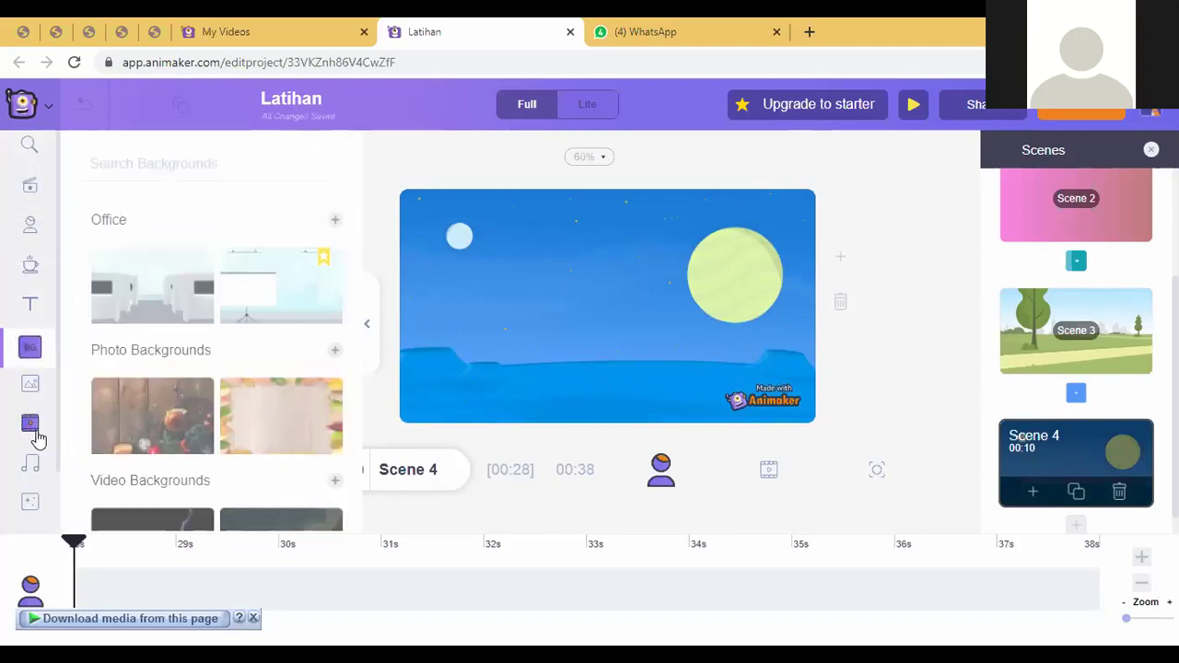
# Search the video library for "space" and apply the clip of the blue planet on black to Scene 4
pyautogui.click(33, 425)
pyautogui.click(161, 169)
pyautogui.write('space')
pyautogui.press('Return')
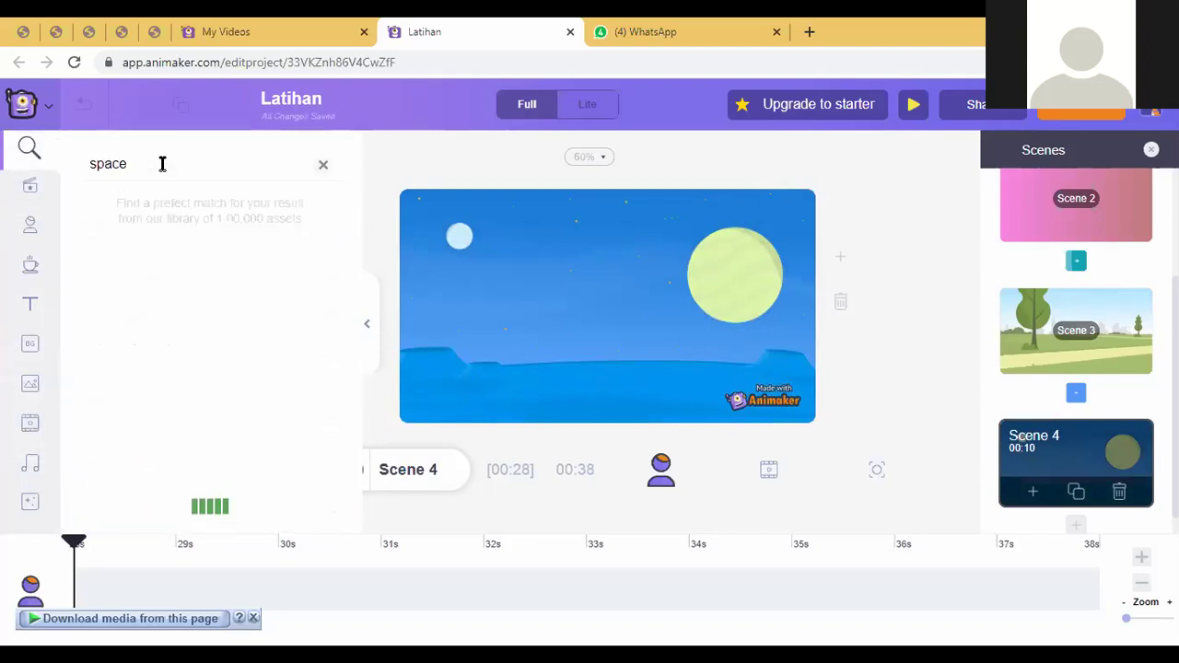
pyautogui.scroll(-1, 357, 465)
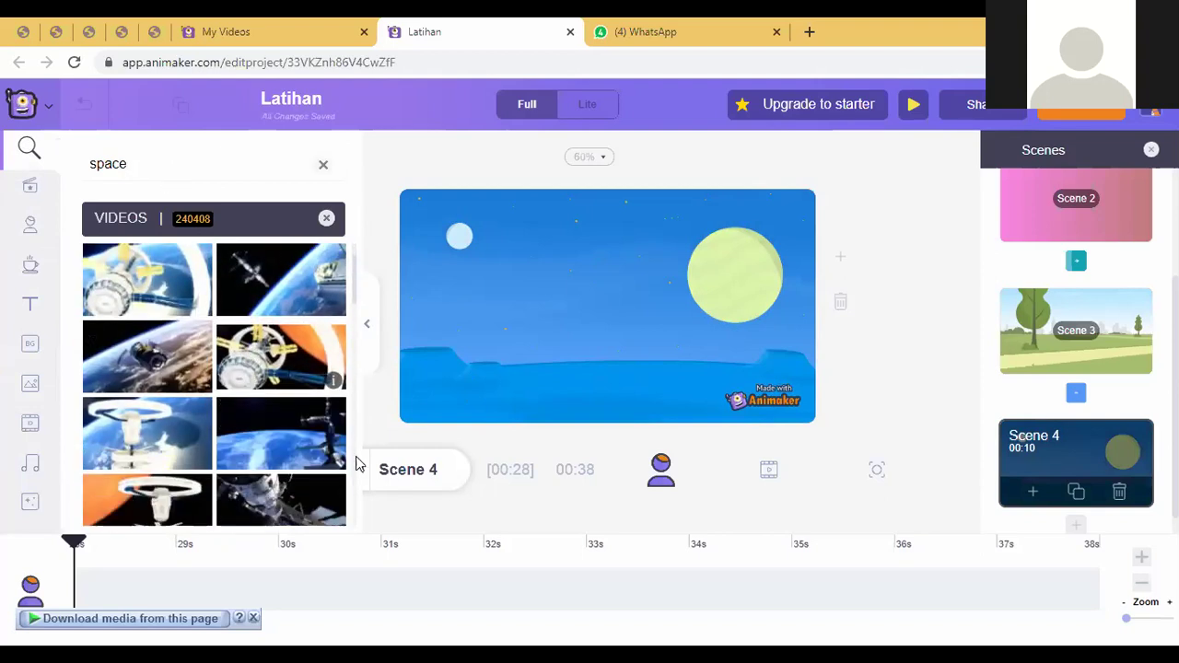
pyautogui.scroll(-3, 150, 316)
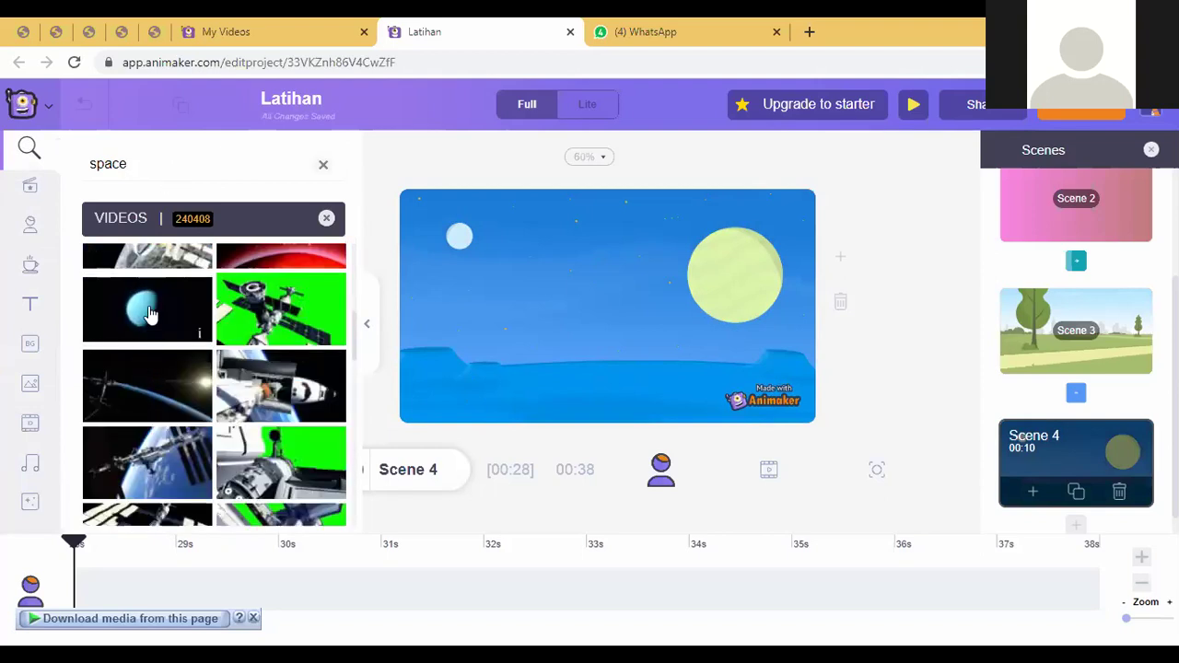
pyautogui.moveTo(150, 315); pyautogui.dragTo(557, 269)
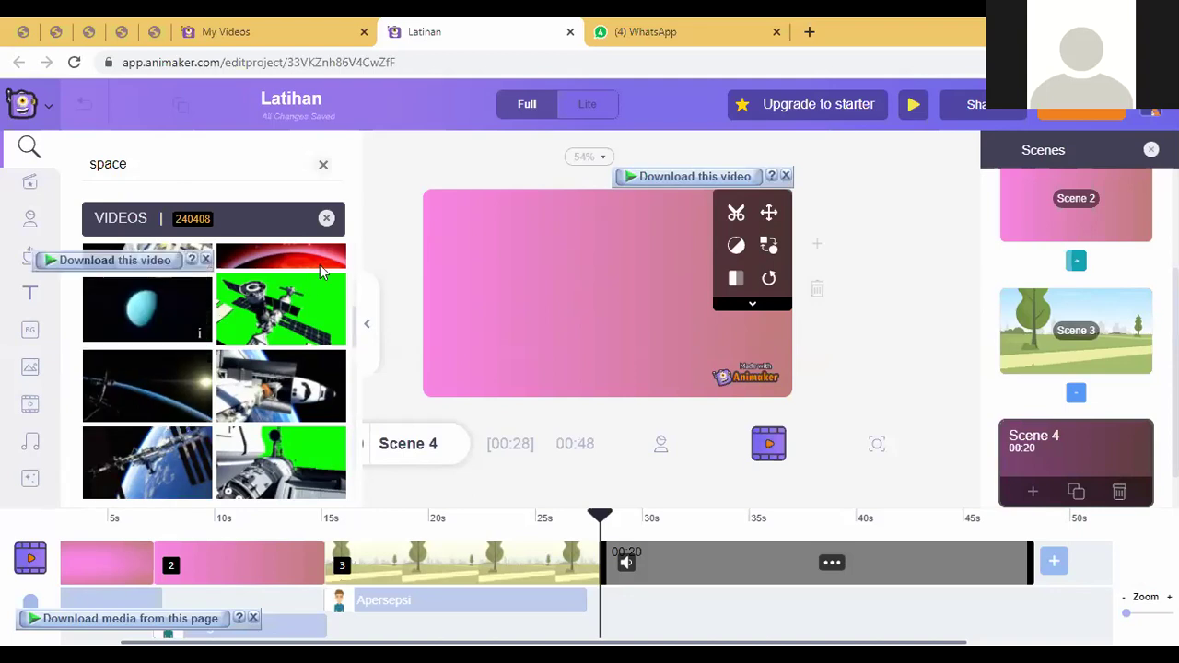
pyautogui.click(147, 308)
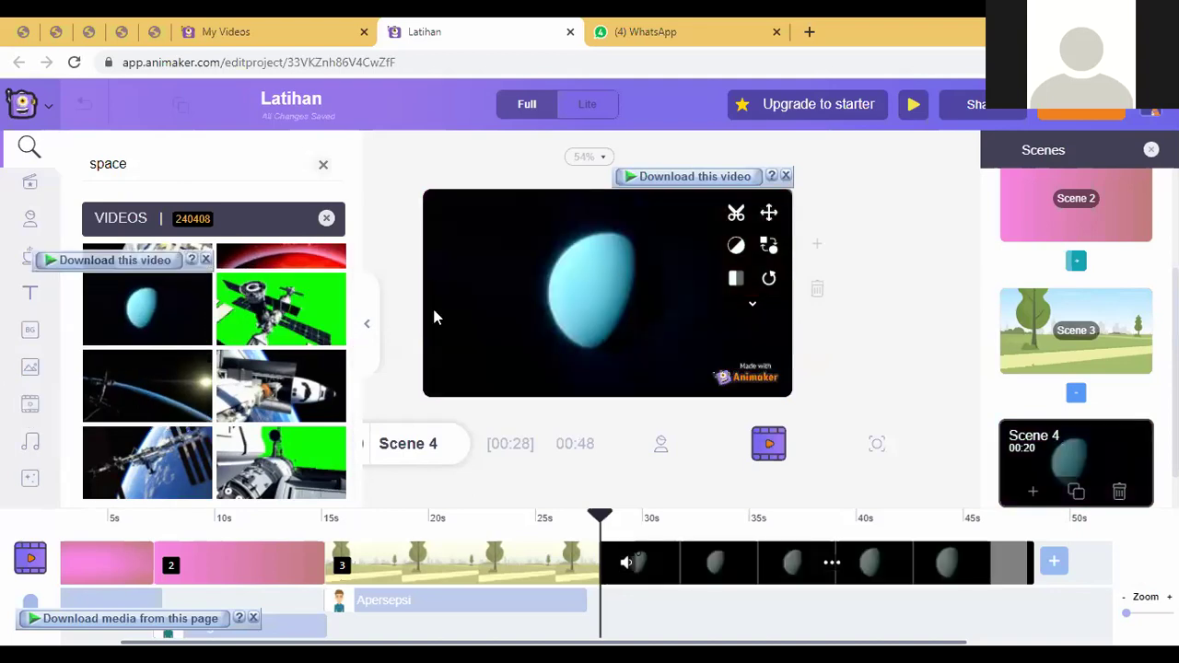
# Browse the effects library for Scene 4 and dismiss the video download overlay above the canvas
pyautogui.scroll(-1, 25, 387)
pyautogui.click(30, 419)
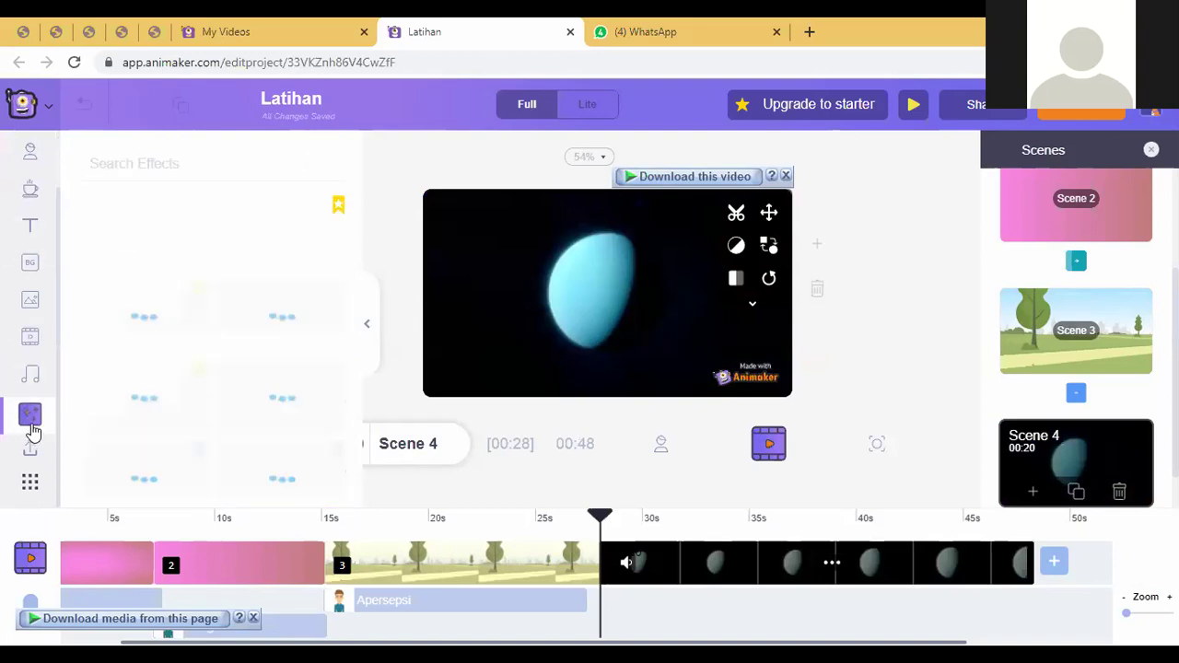
pyautogui.scroll(-1, 152, 267)
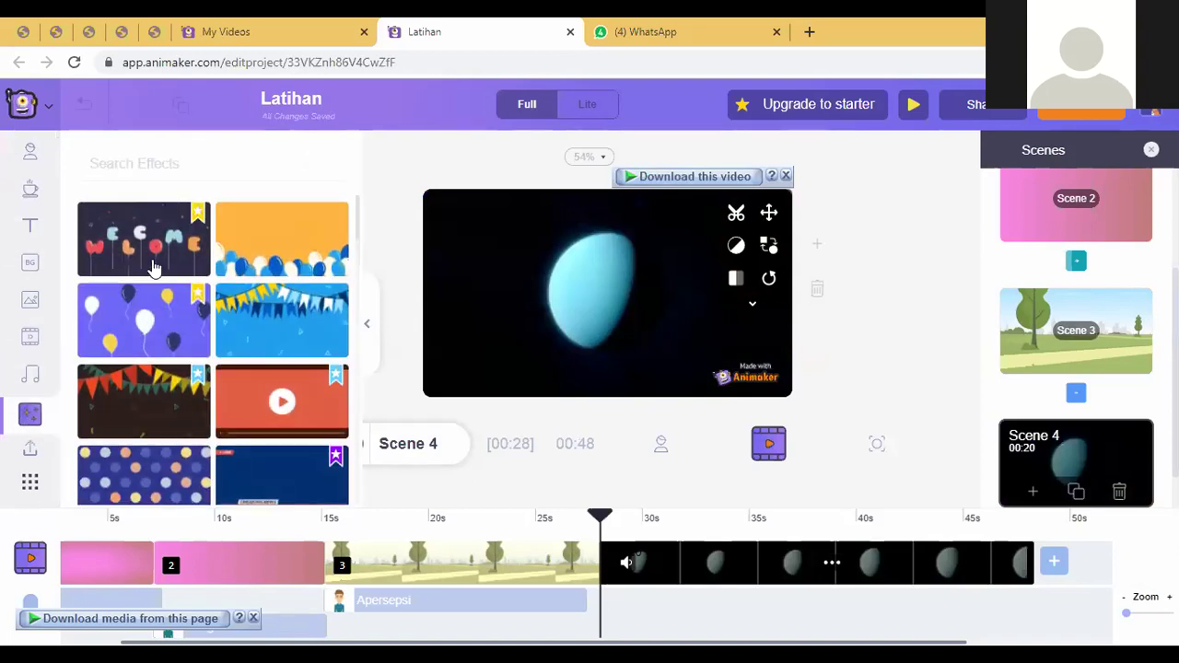
pyautogui.scroll(-3, 150, 345)
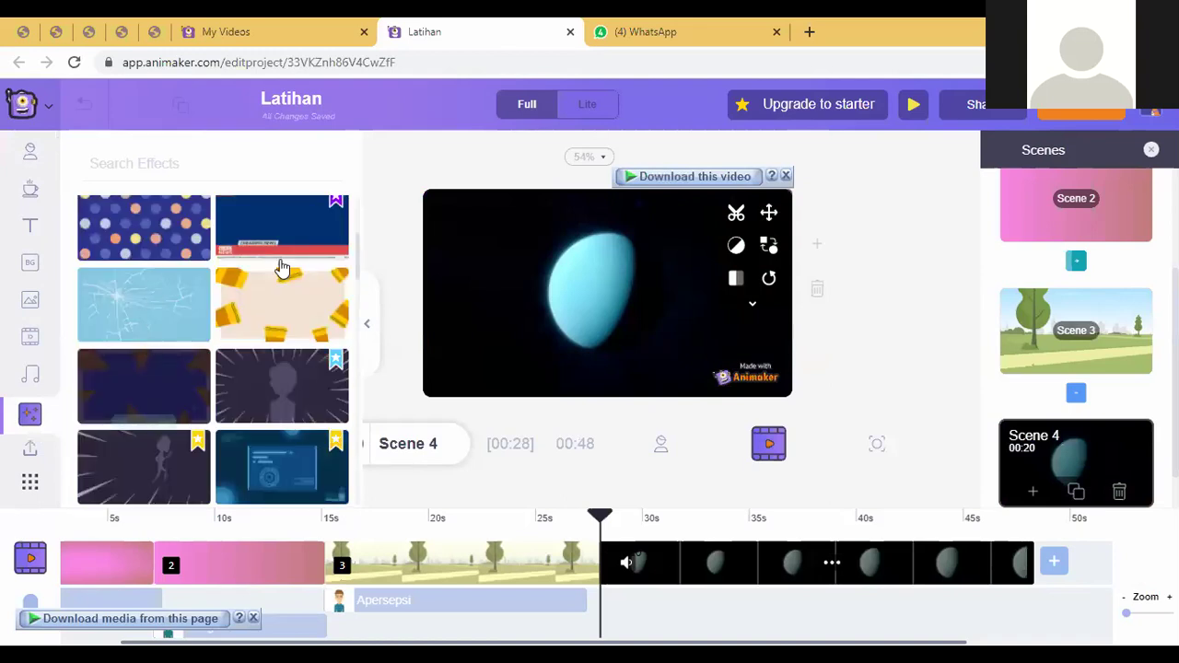
pyautogui.scroll(-3, 291, 308)
pyautogui.scroll(-3, 132, 415)
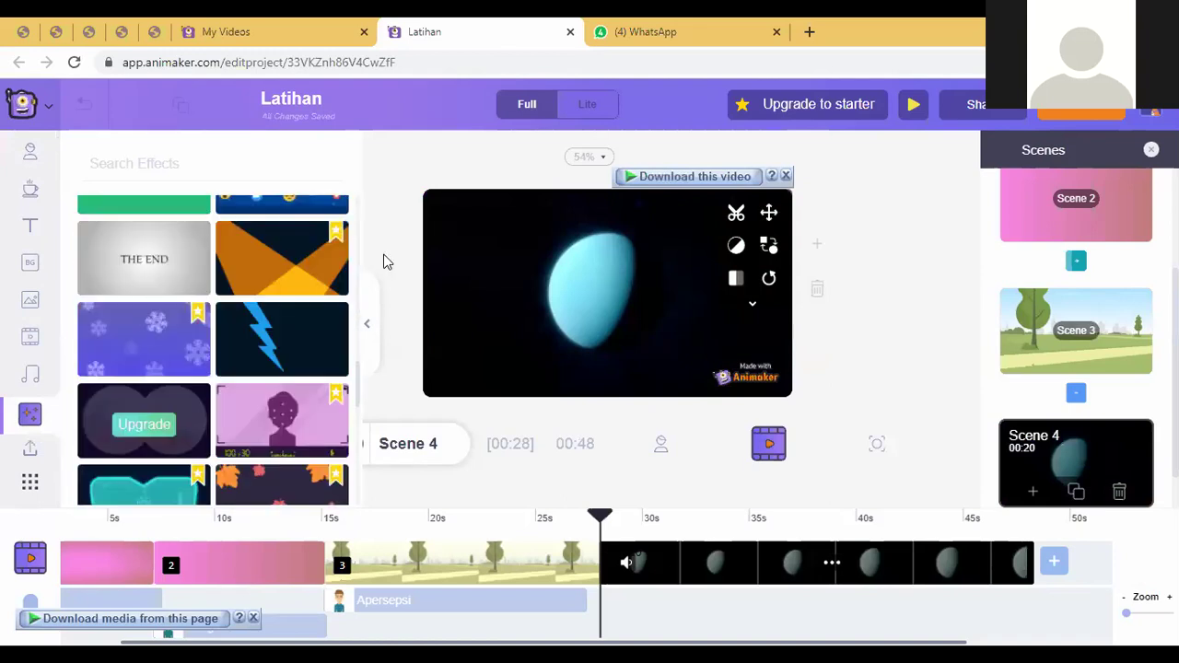
pyautogui.click(784, 175)
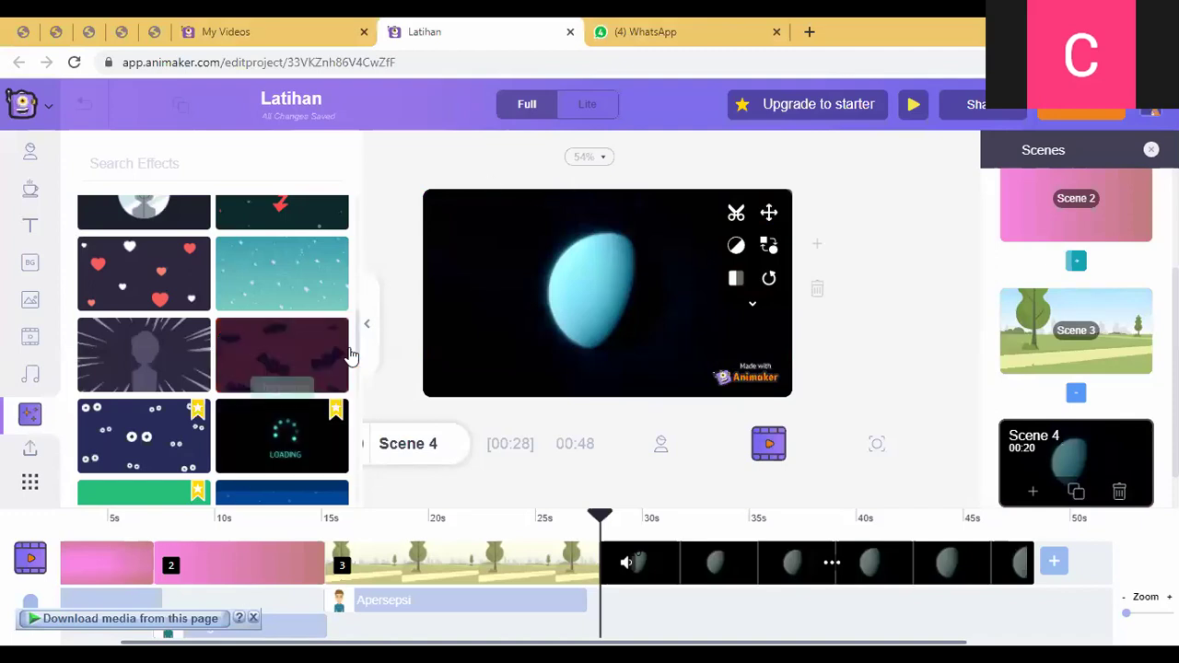
# Collapse the asset library, play Scene 4 alone, and dismiss the video download overlay
pyautogui.click(374, 324)
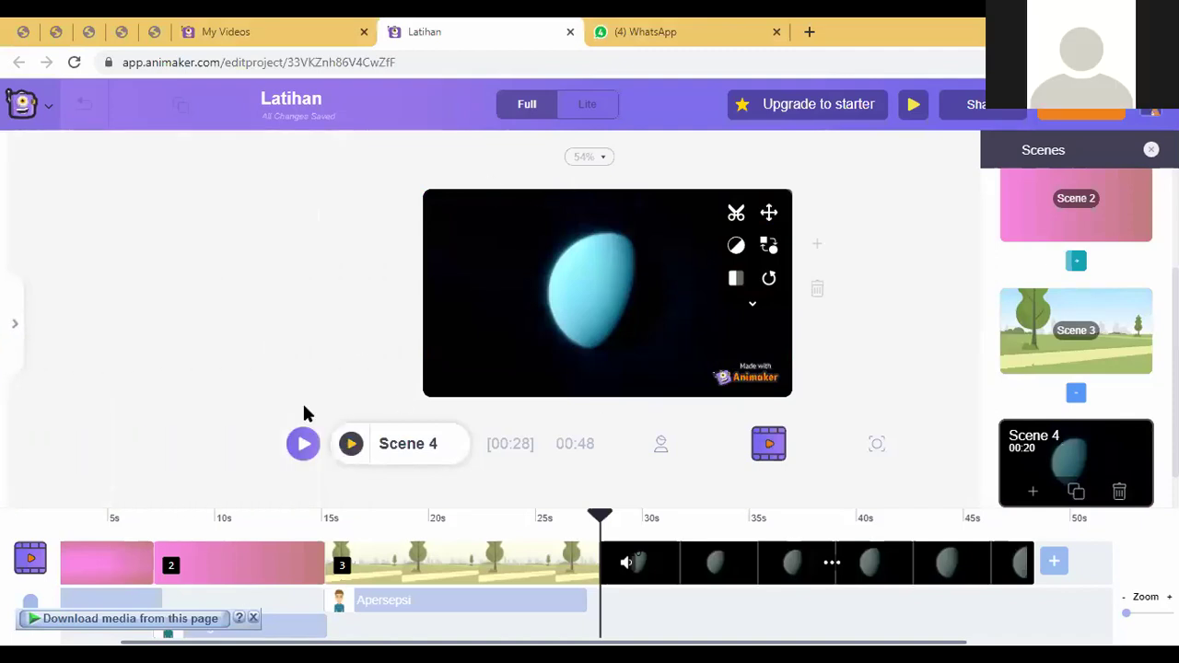
pyautogui.click(350, 445)
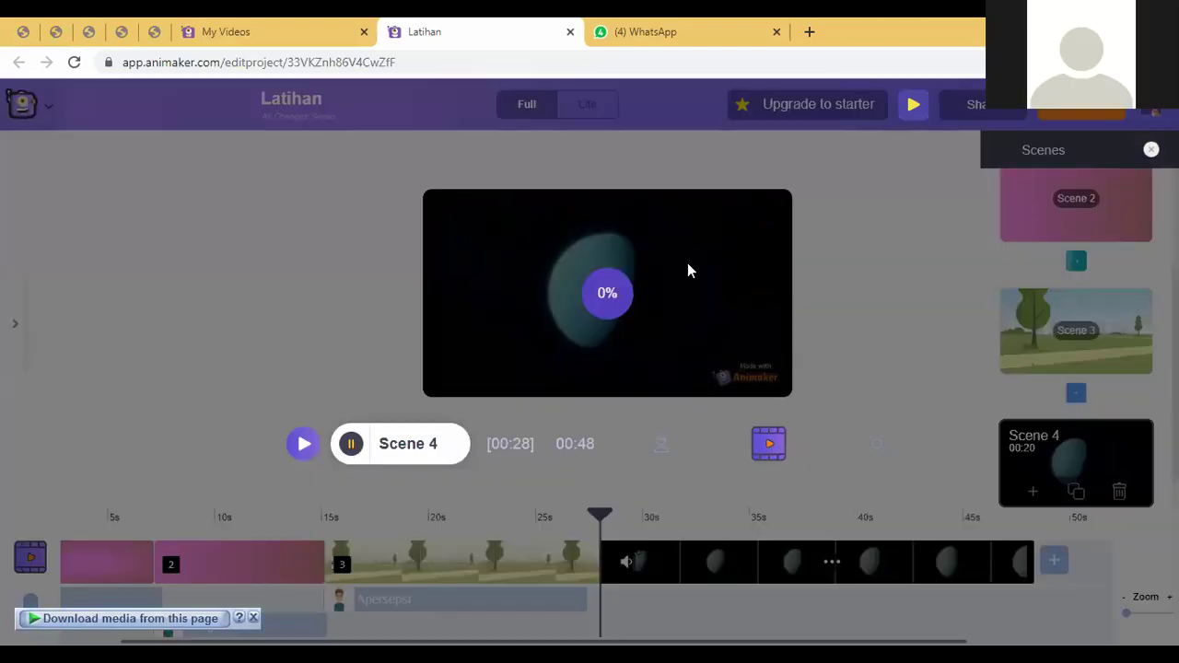
pyautogui.moveTo(790, 182)
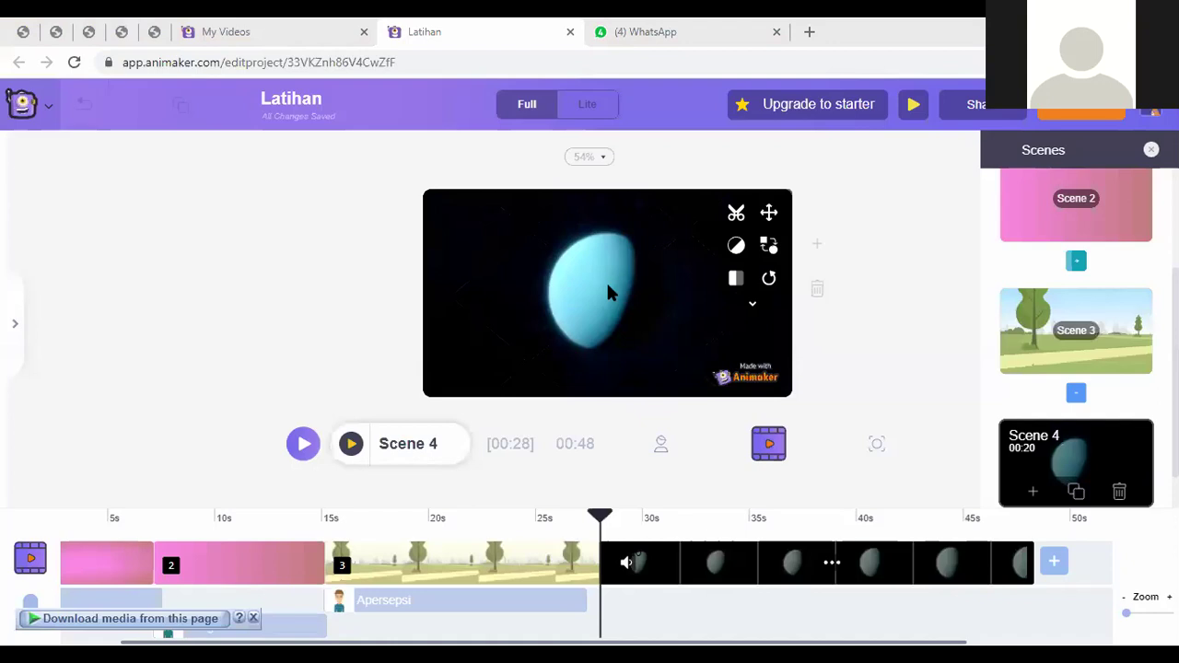
pyautogui.moveTo(583, 281)
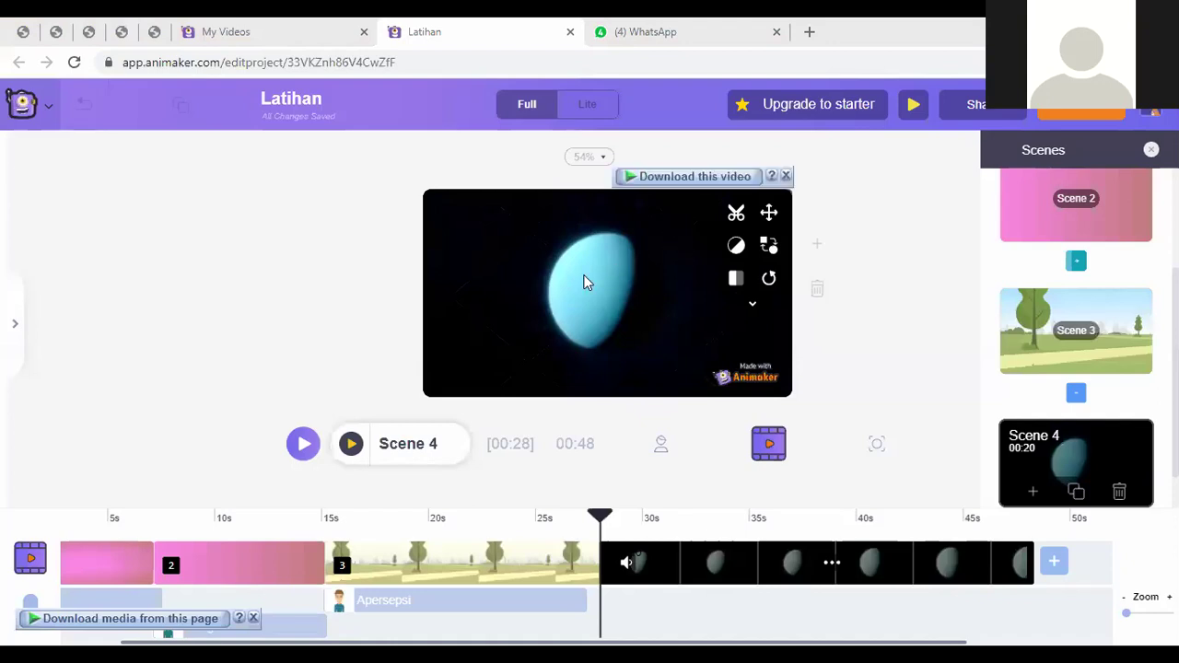
pyautogui.click(785, 176)
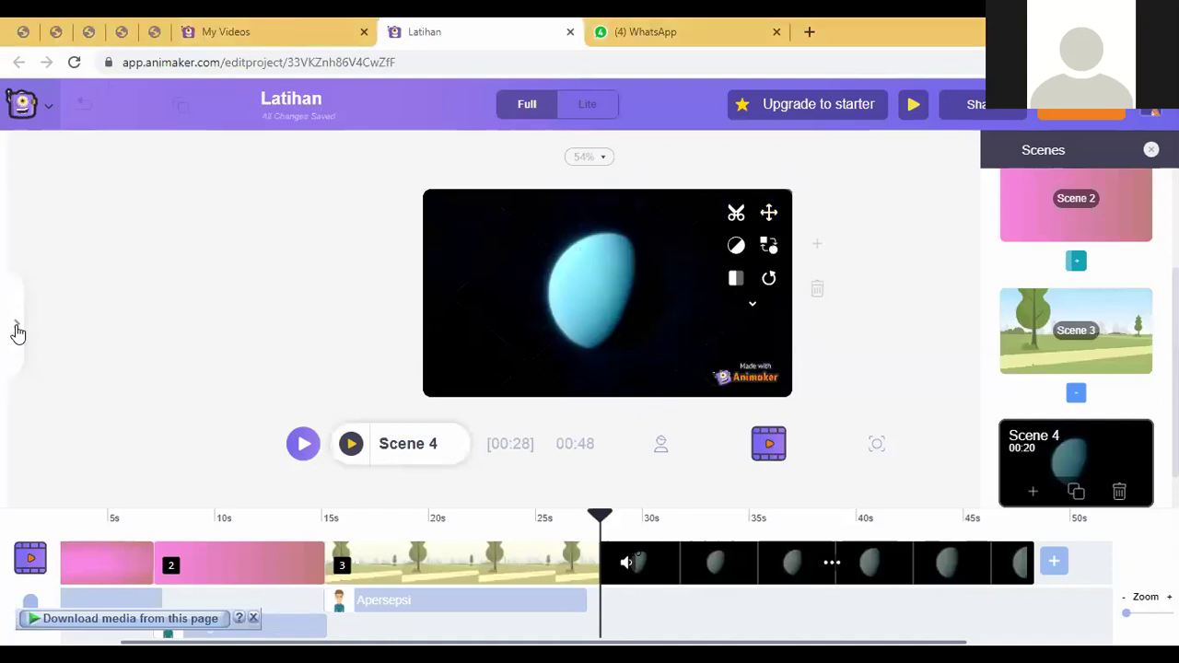
# Expand the asset library again and search the video library for "cloud"
pyautogui.click(30, 416)
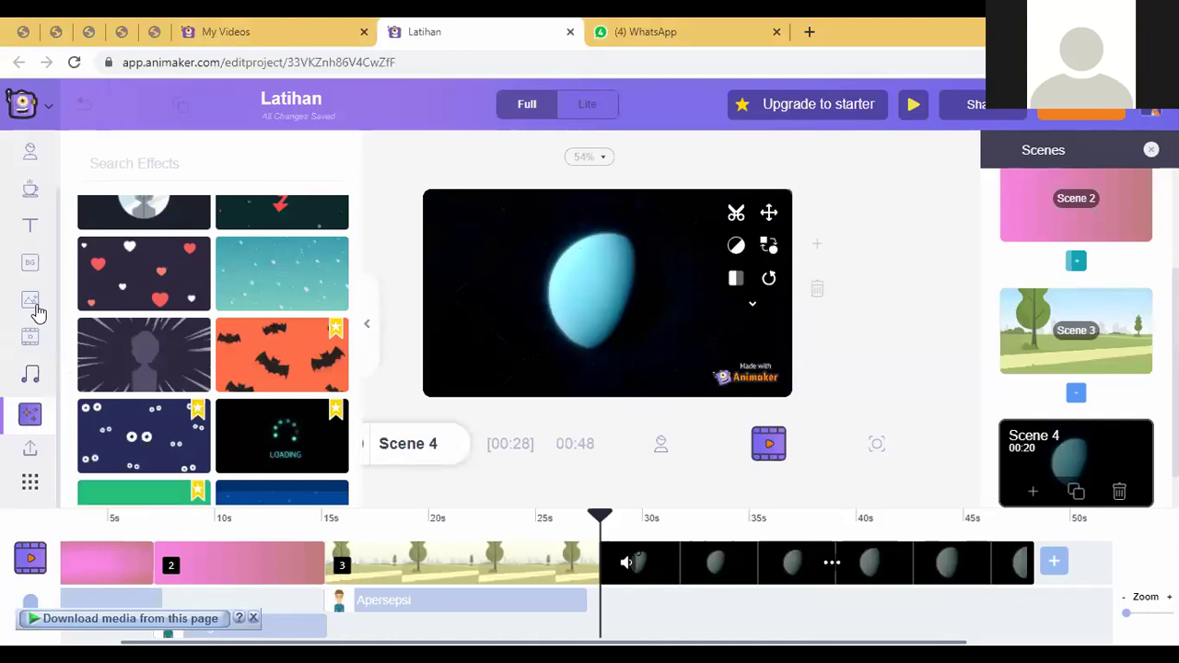
pyautogui.click(32, 307)
pyautogui.click(34, 339)
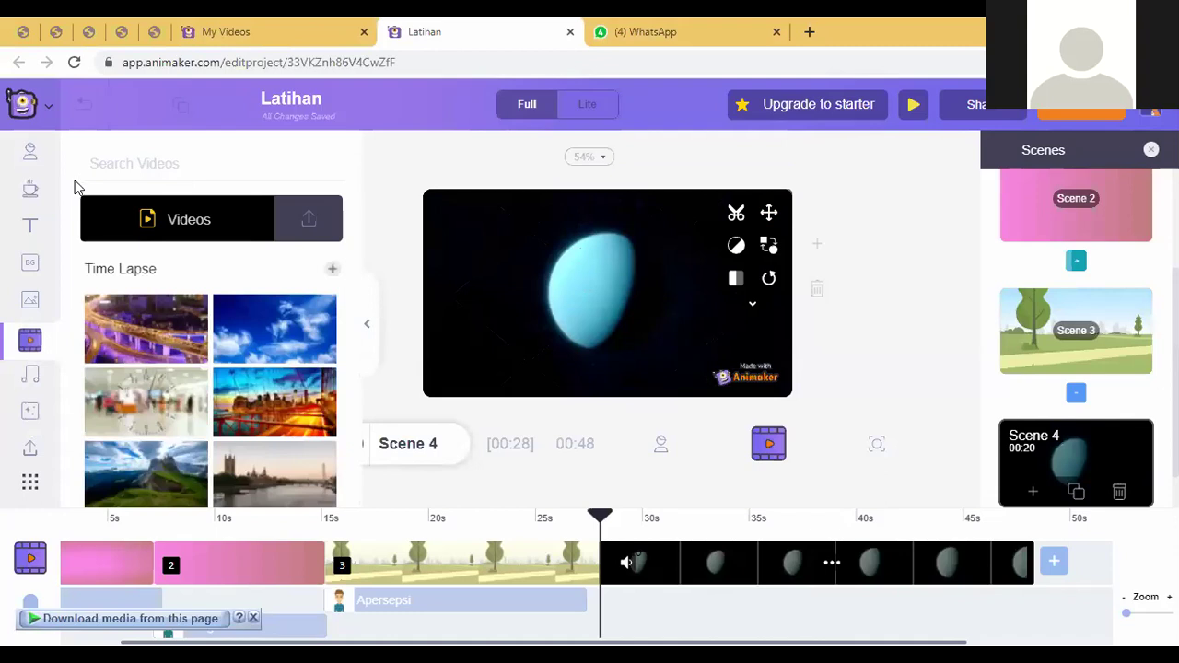
pyautogui.click(83, 175)
pyautogui.write('cloud')
pyautogui.press('Return')
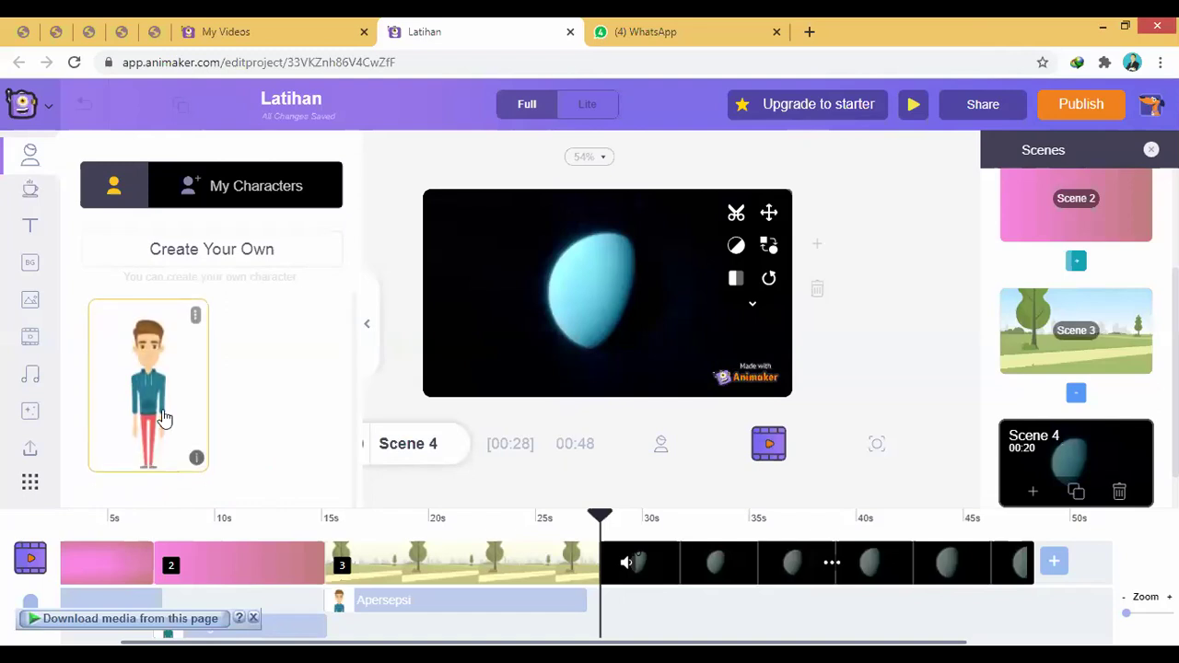
# Add the teal-hoodie custom character to Scene 4 and place it at the left side of the frame
pyautogui.click(162, 417)
pyautogui.moveTo(614, 340); pyautogui.dragTo(478, 347)
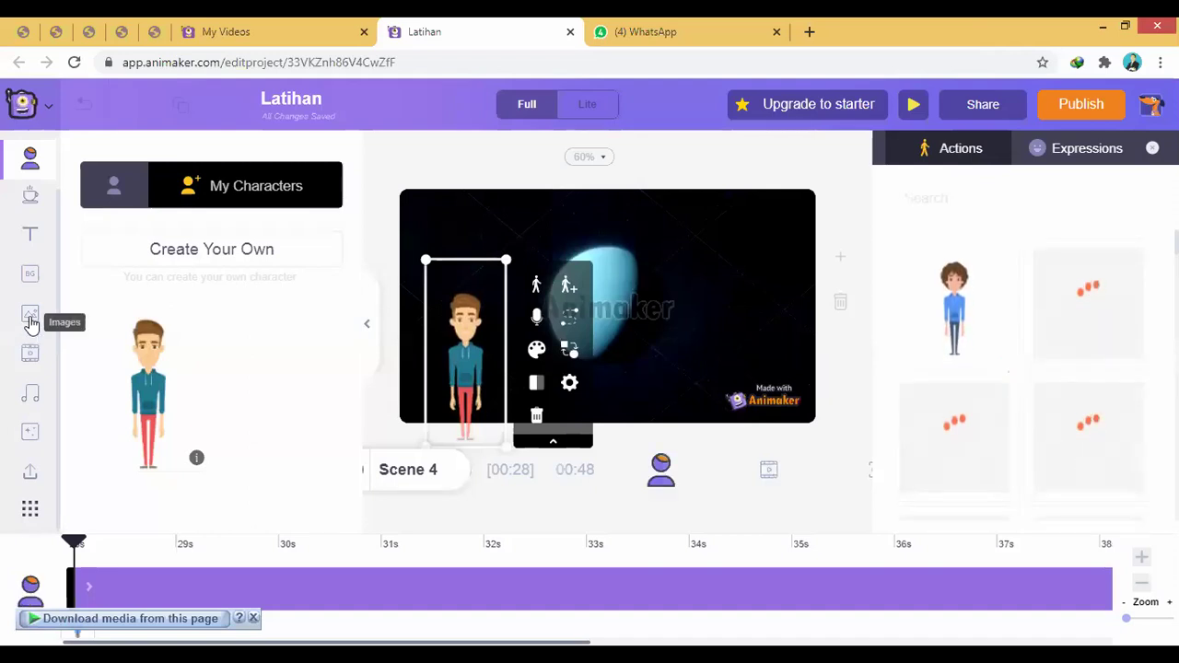
# Search the stock videos for "cloud" and replace Scene 4's background with the white-clouds-on-blue-sky clip
pyautogui.click(30, 318)
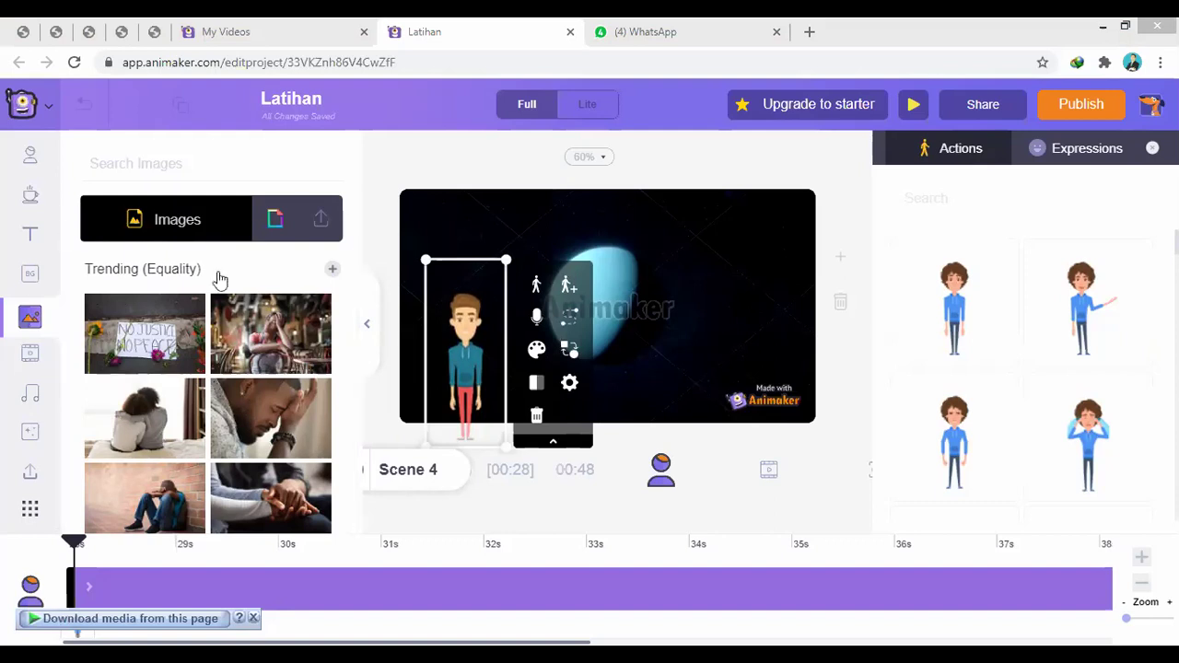
pyautogui.click(29, 356)
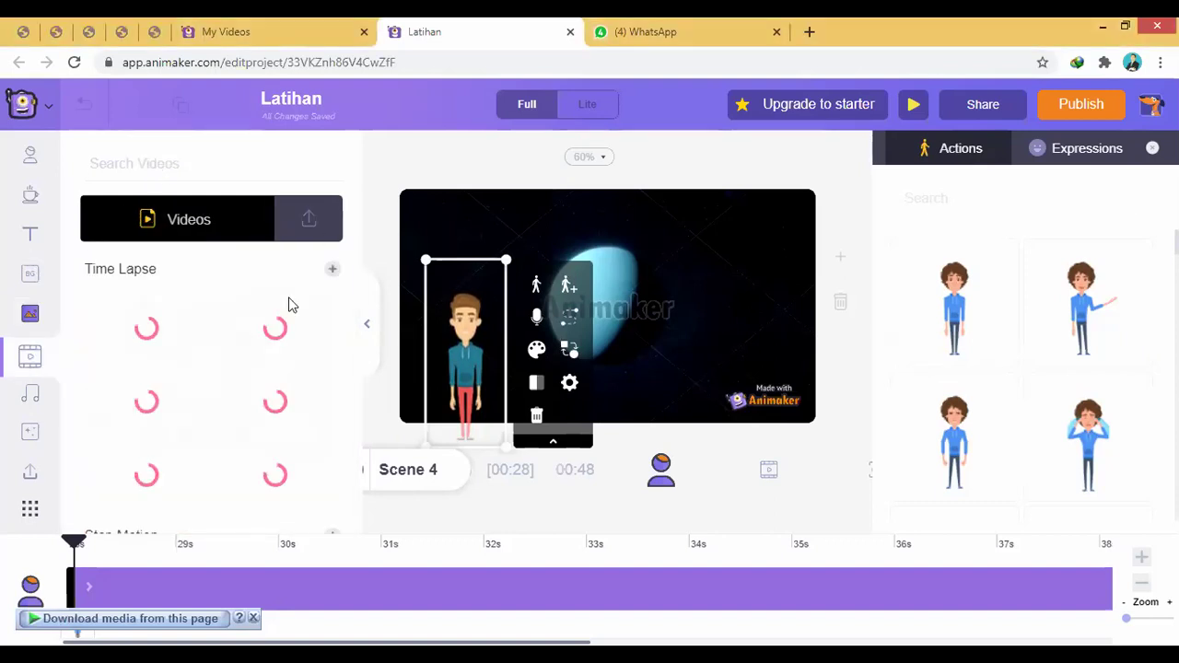
pyautogui.click(158, 177)
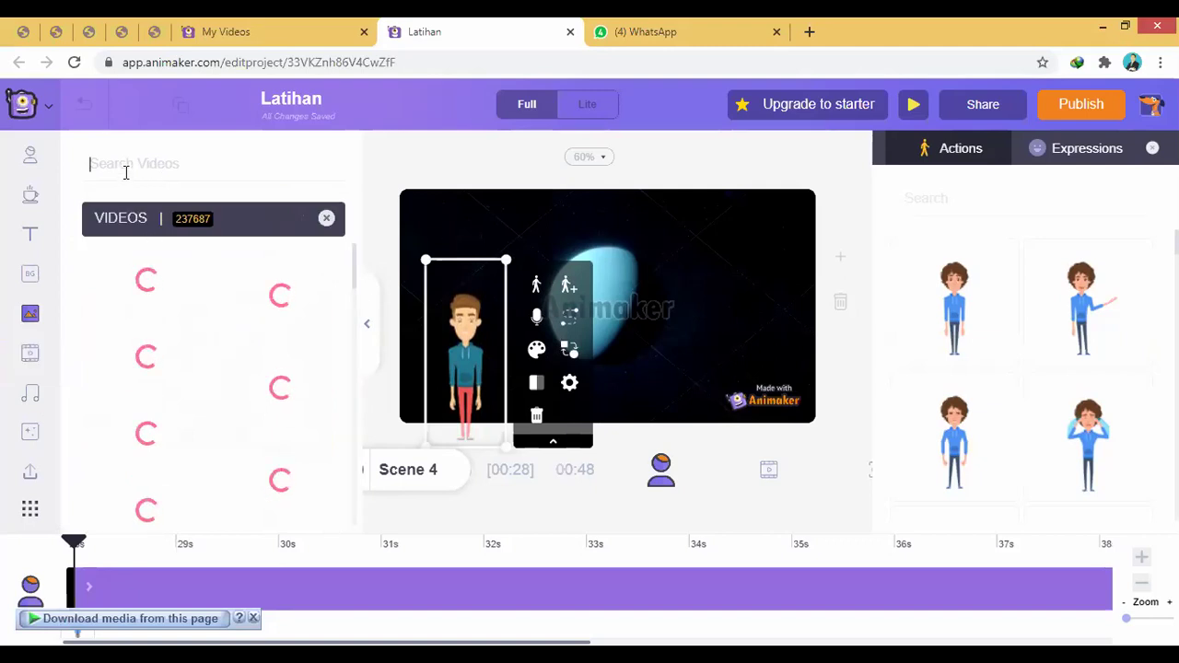
pyautogui.write('cloud')
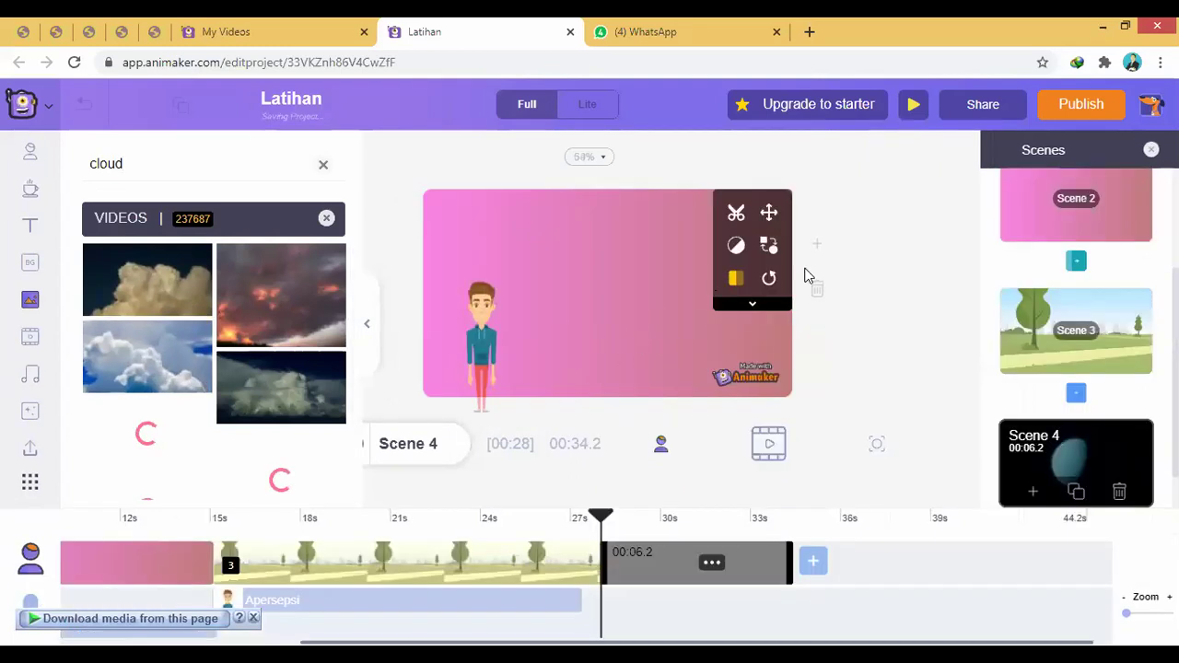
pyautogui.click(365, 326)
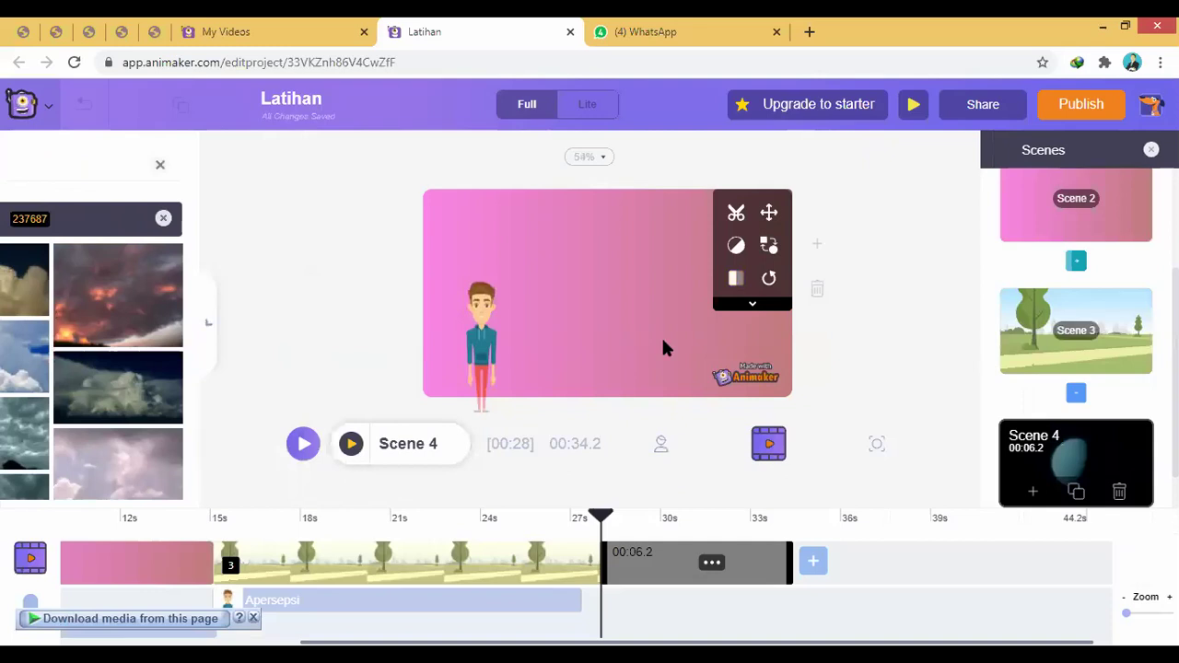
# Enlarge the character in Scene 4 and position it at the left of the cloud background, partly below the frame
pyautogui.click(480, 348)
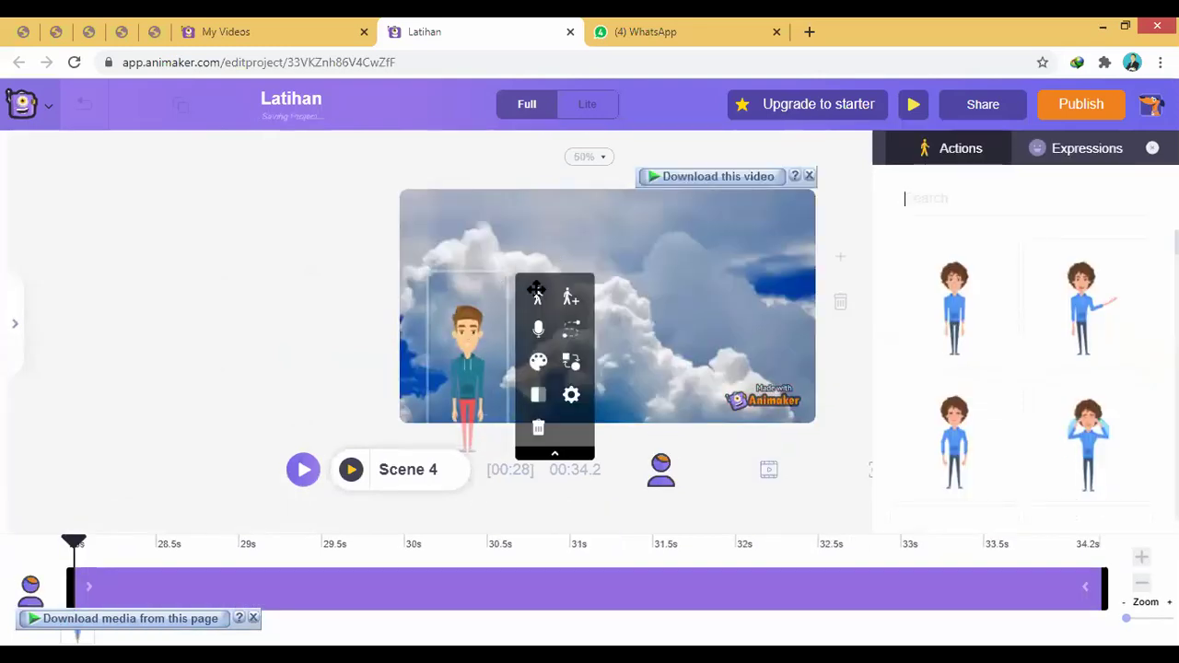
pyautogui.click(491, 359)
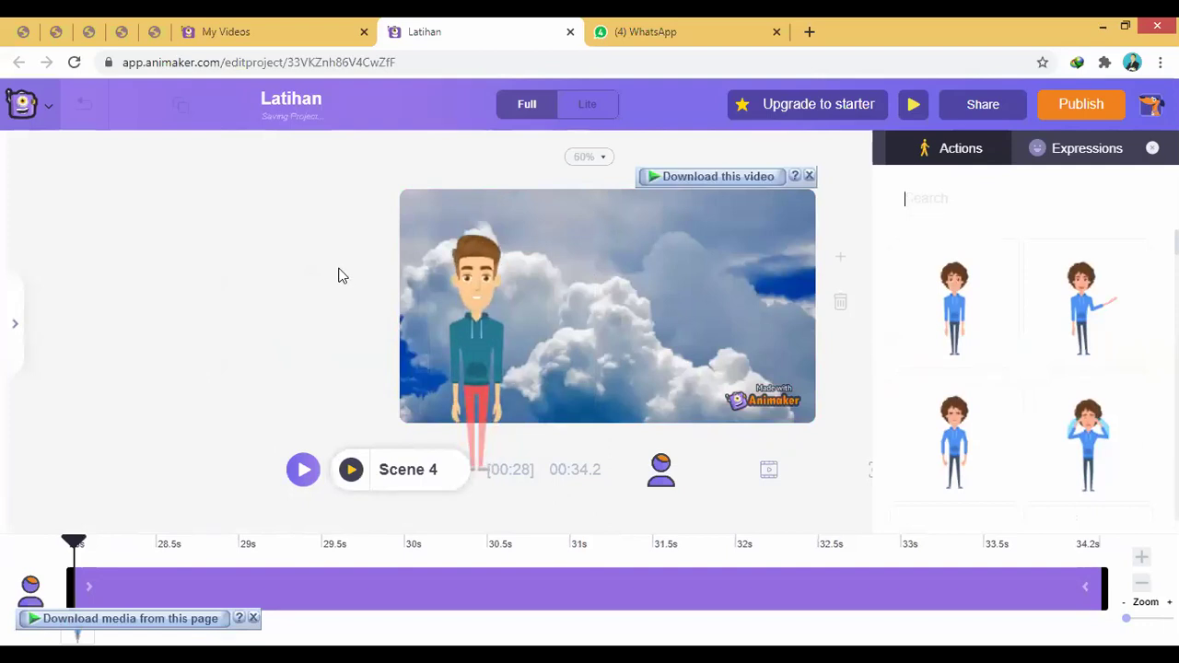
pyautogui.click(351, 470)
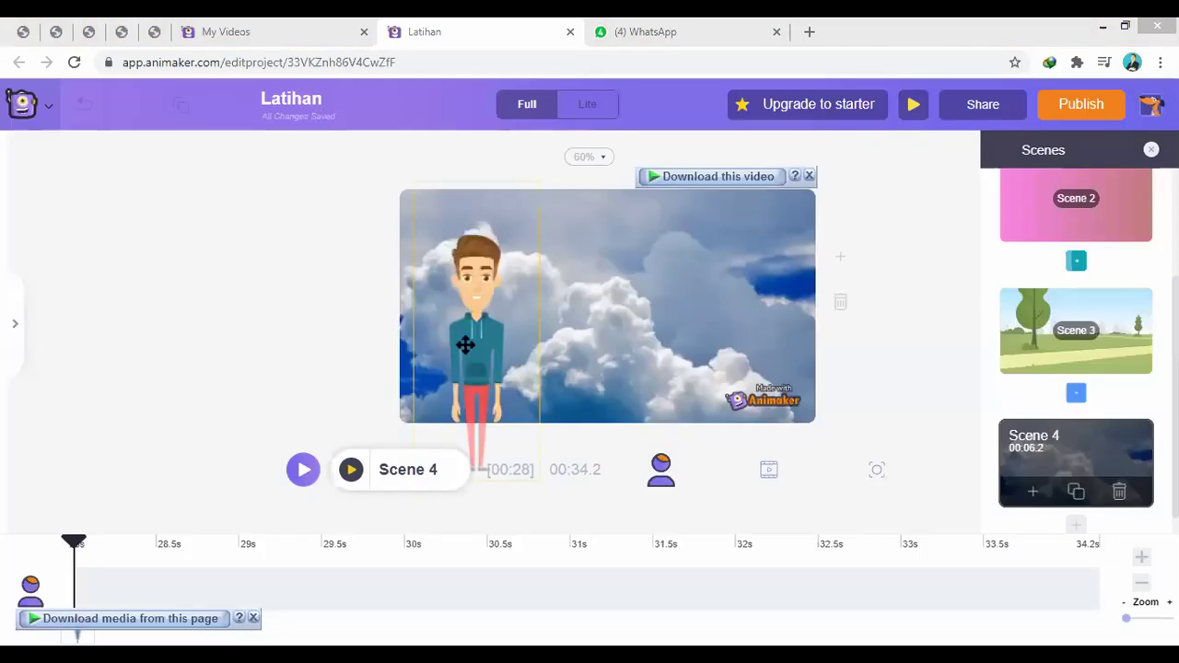
pyautogui.click(486, 269)
pyautogui.moveTo(540, 230); pyautogui.dragTo(562, 221)
pyautogui.moveTo(499, 343); pyautogui.dragTo(488, 316)
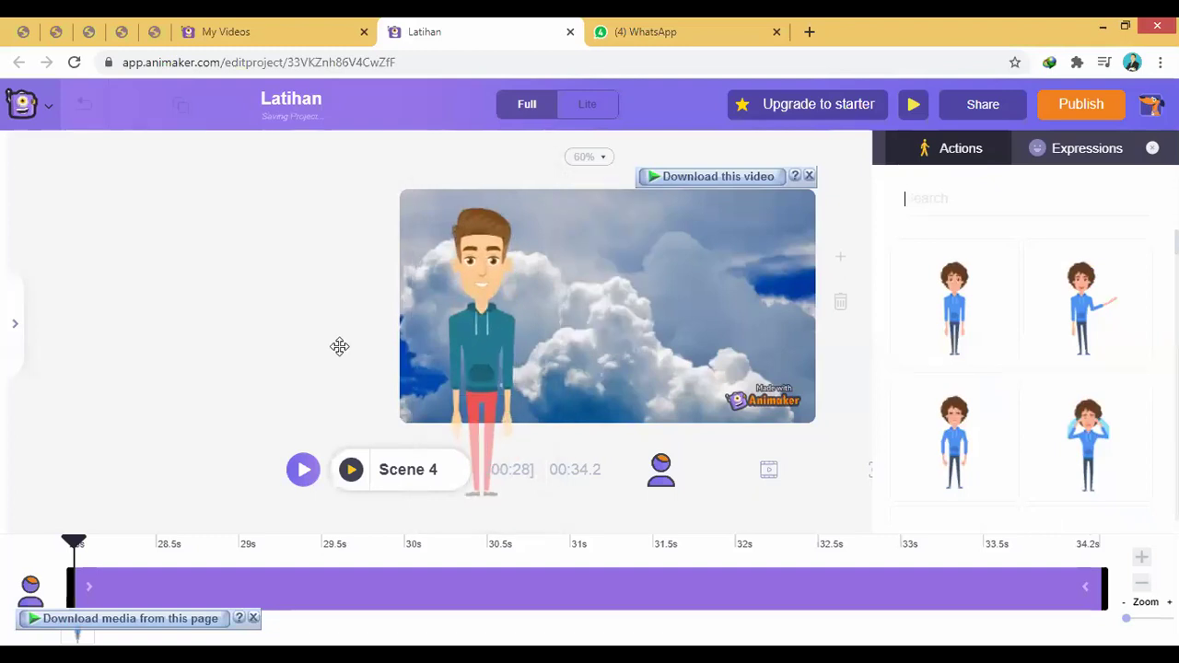
# Browse the cloud video results and reload the project page, dismissing the video download pop-up
pyautogui.click(23, 342)
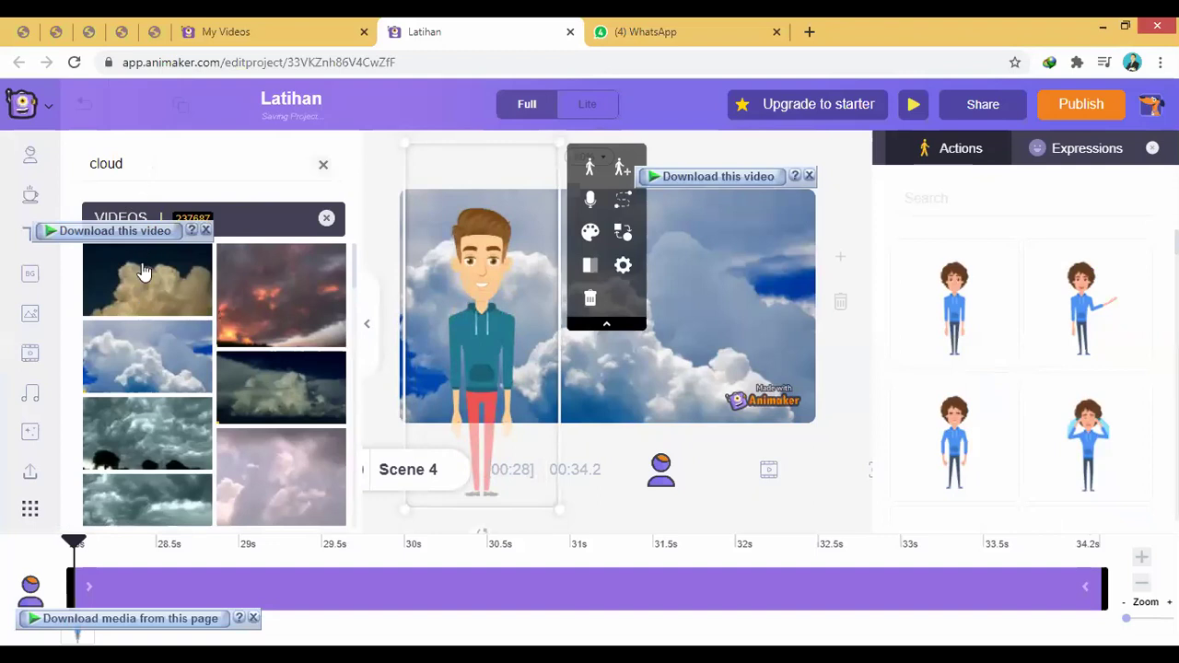
pyautogui.scroll(-5, 241, 405)
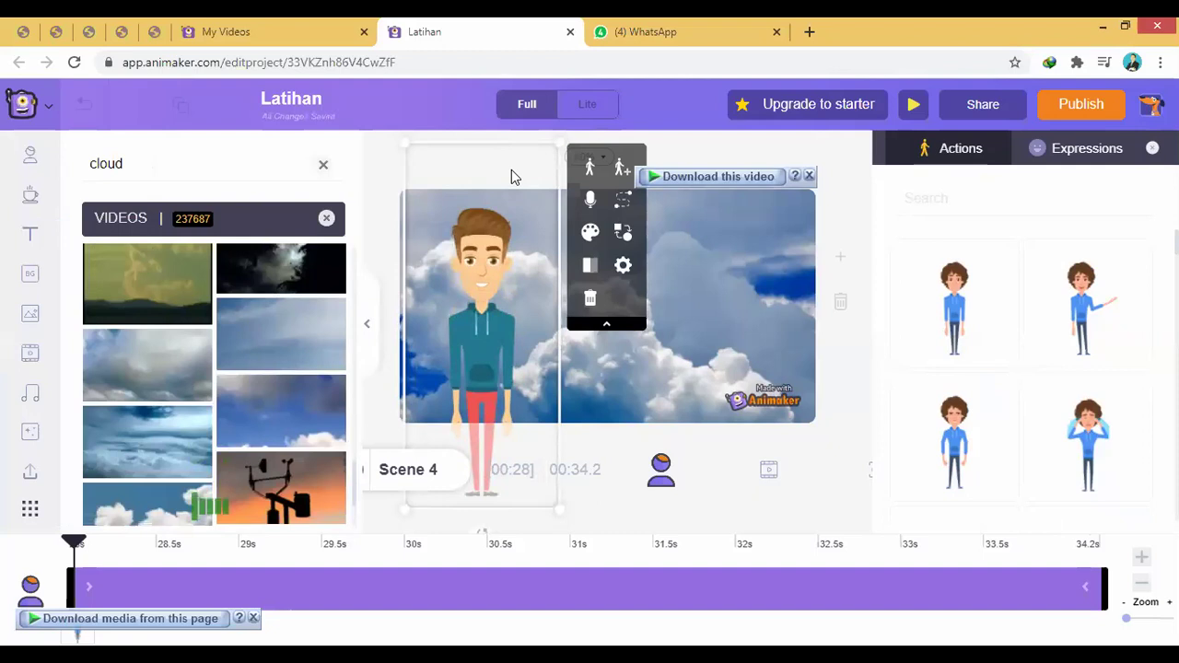
pyautogui.click(74, 61)
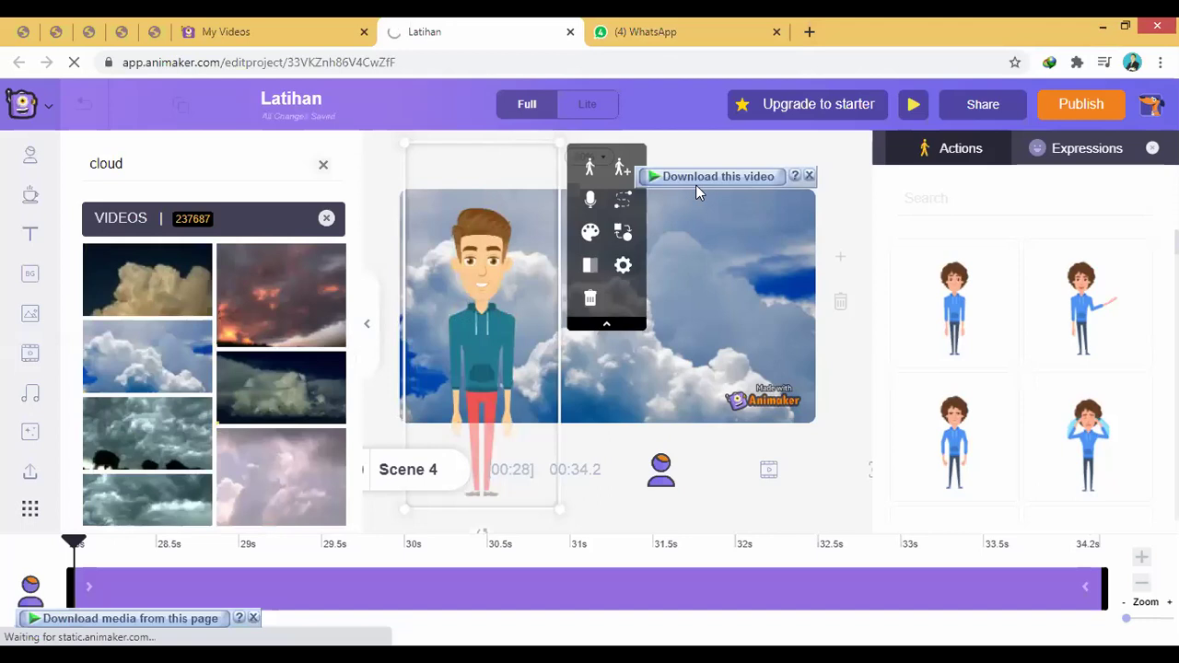
pyautogui.click(809, 175)
pyautogui.click(845, 177)
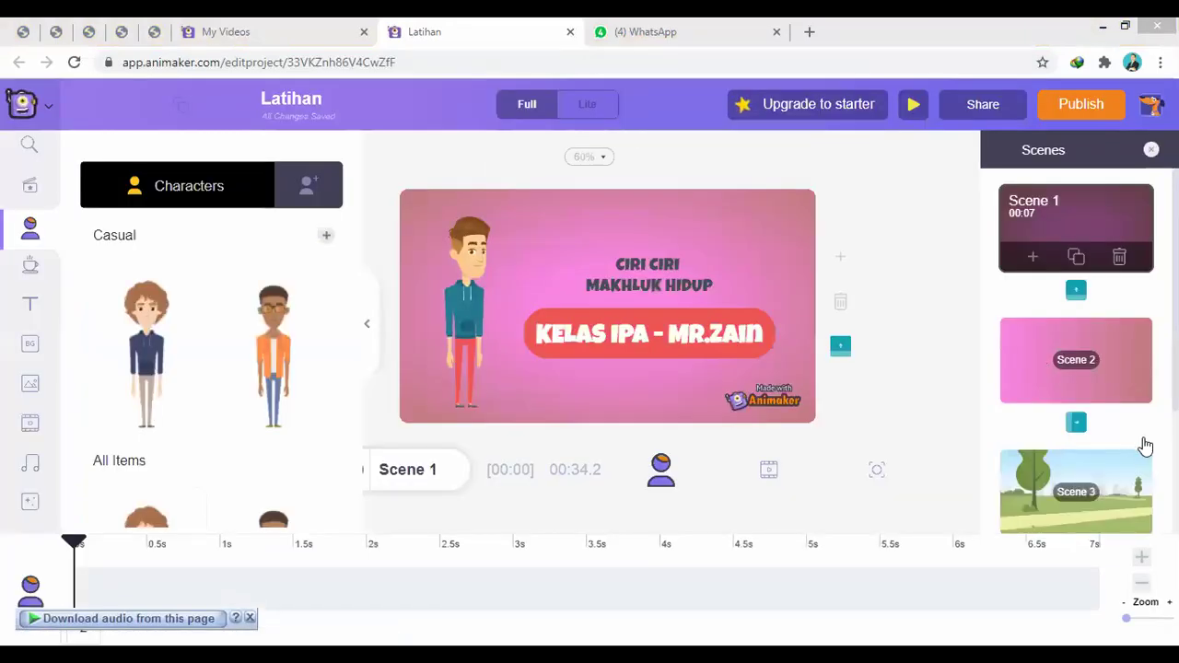
# Reopen Scene 4 and bring up the stock video library and the scene timeline
pyautogui.click(1122, 492)
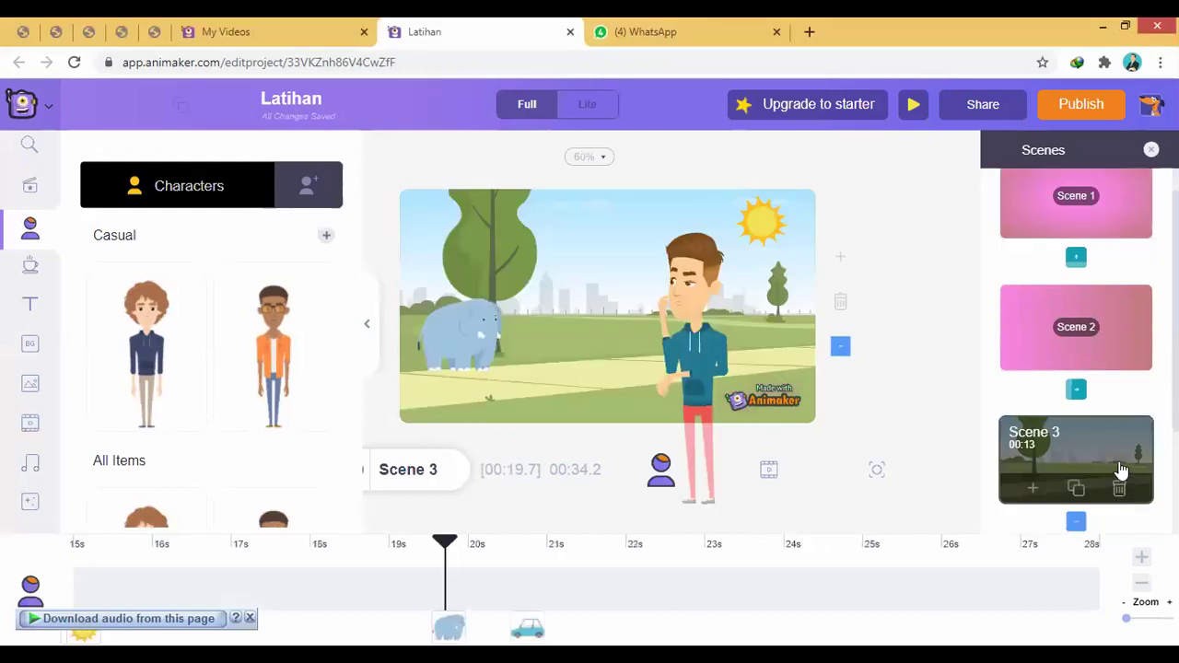
pyautogui.click(481, 358)
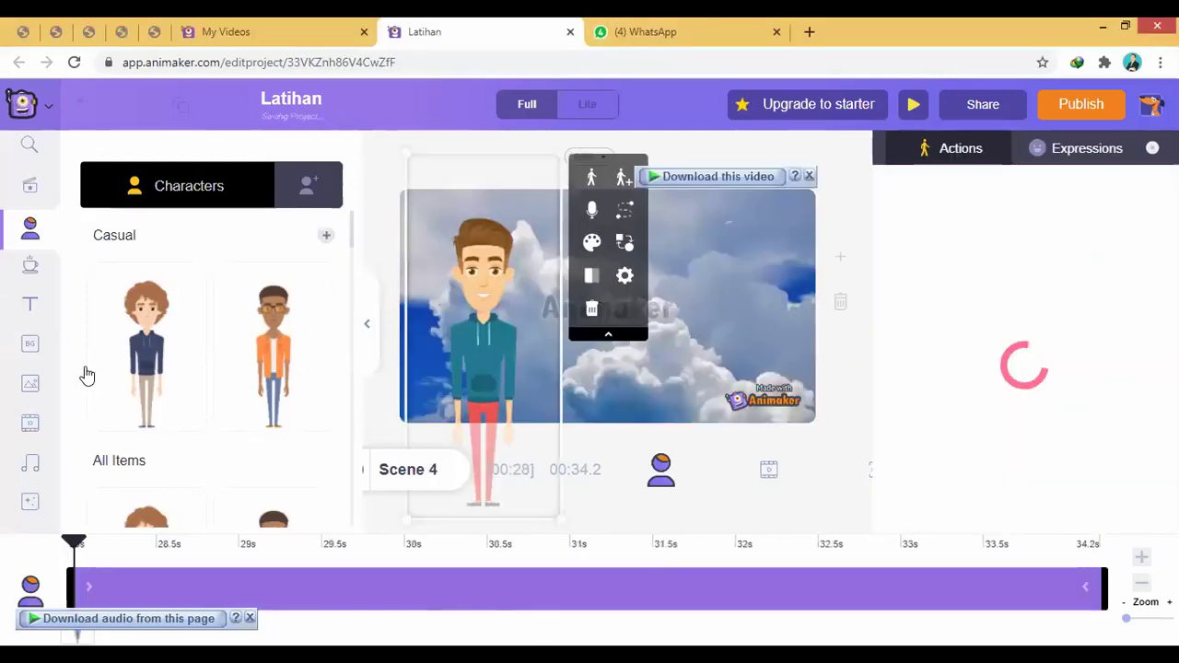
pyautogui.click(30, 424)
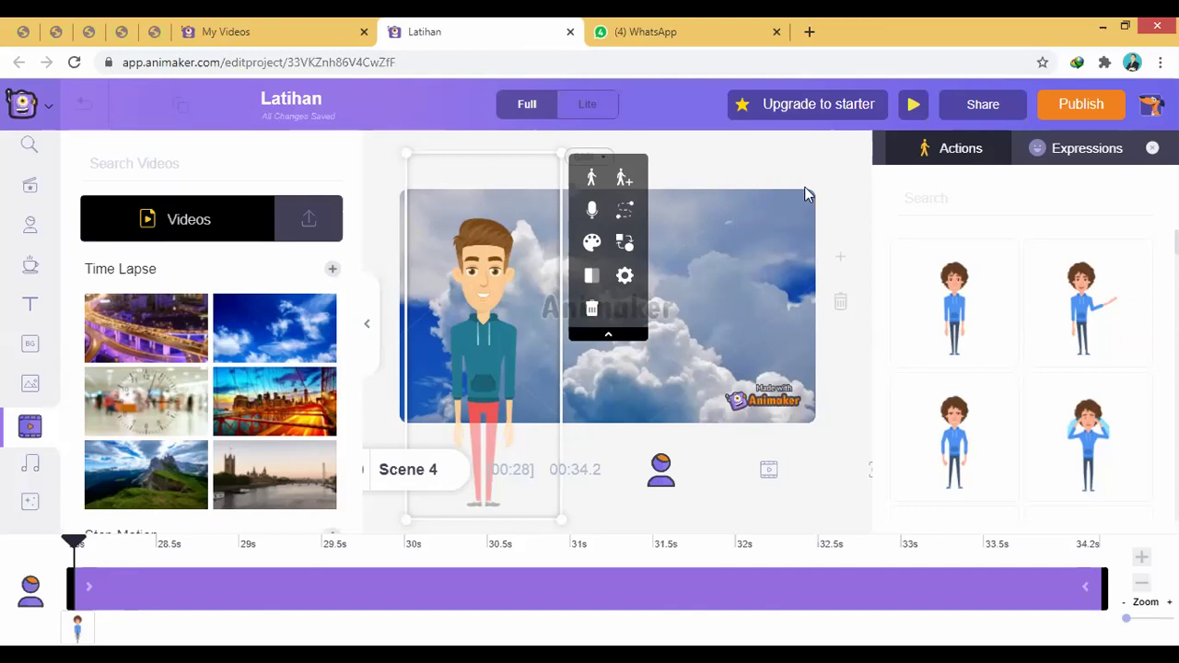
pyautogui.click(831, 252)
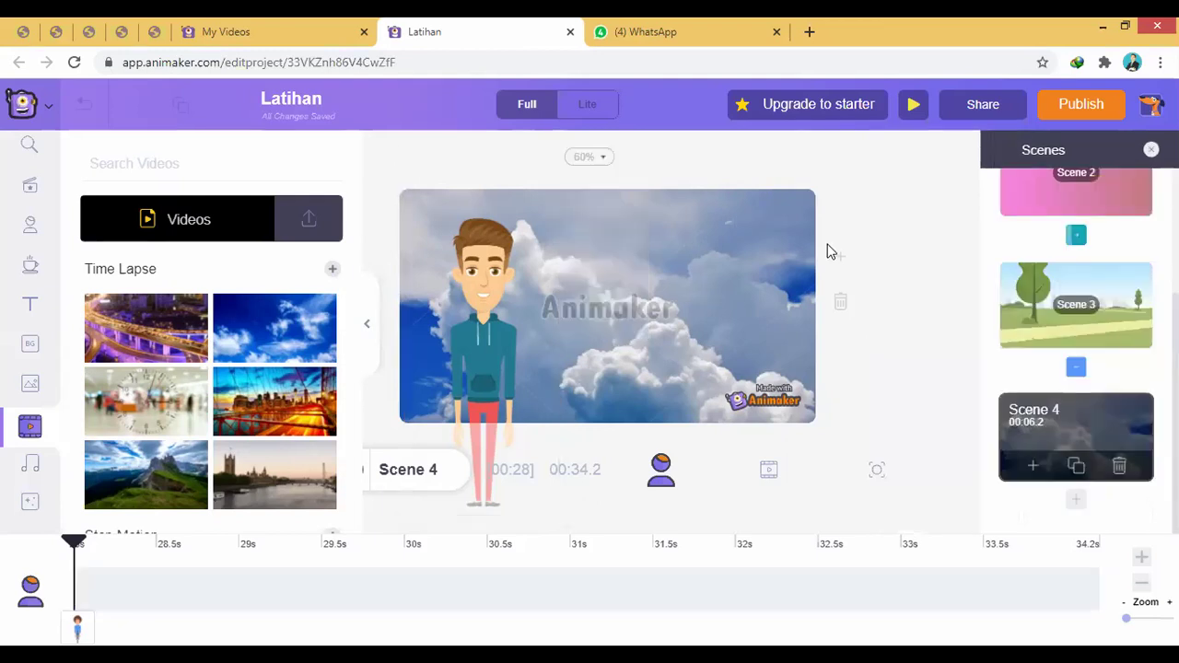
pyautogui.click(768, 473)
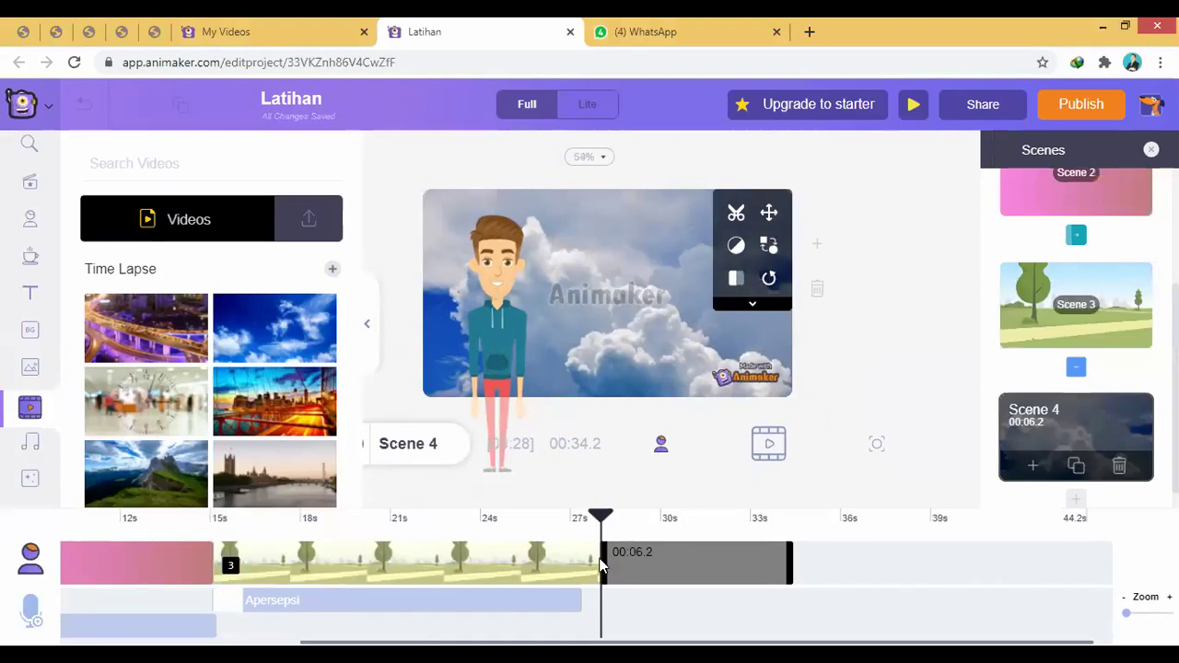
# Try to adjust the start of Scene 4's cloud clip on the timeline and undo the last change
pyautogui.click(606, 564)
pyautogui.moveTo(620, 561); pyautogui.dragTo(601, 553)
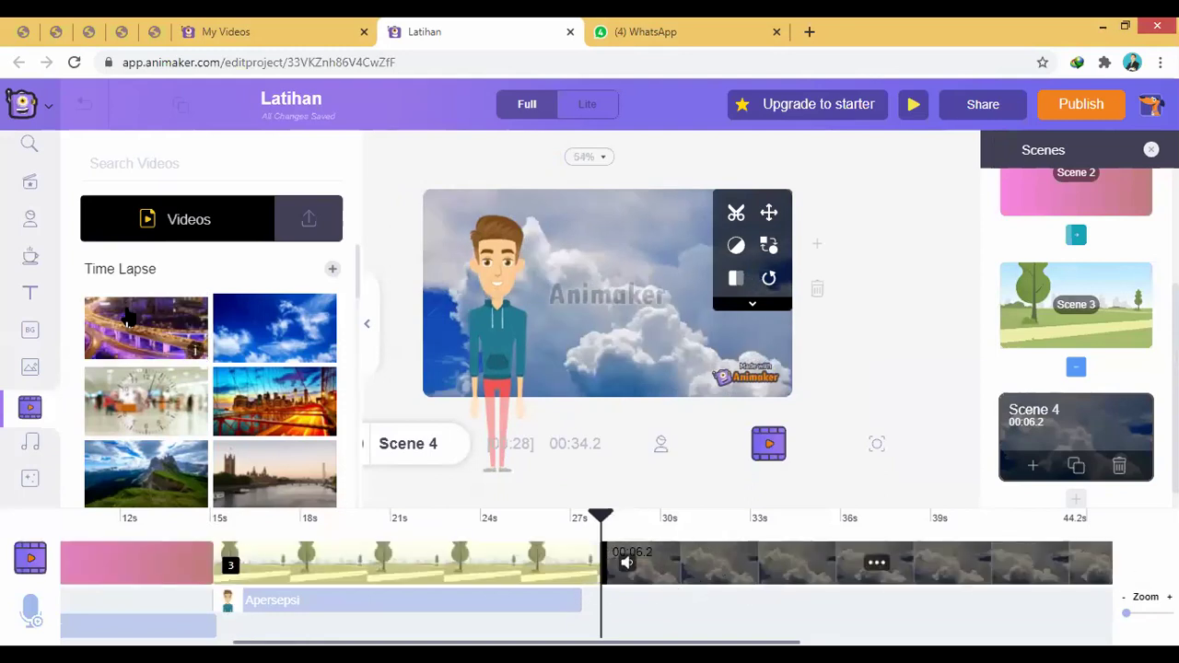
pyautogui.click(81, 108)
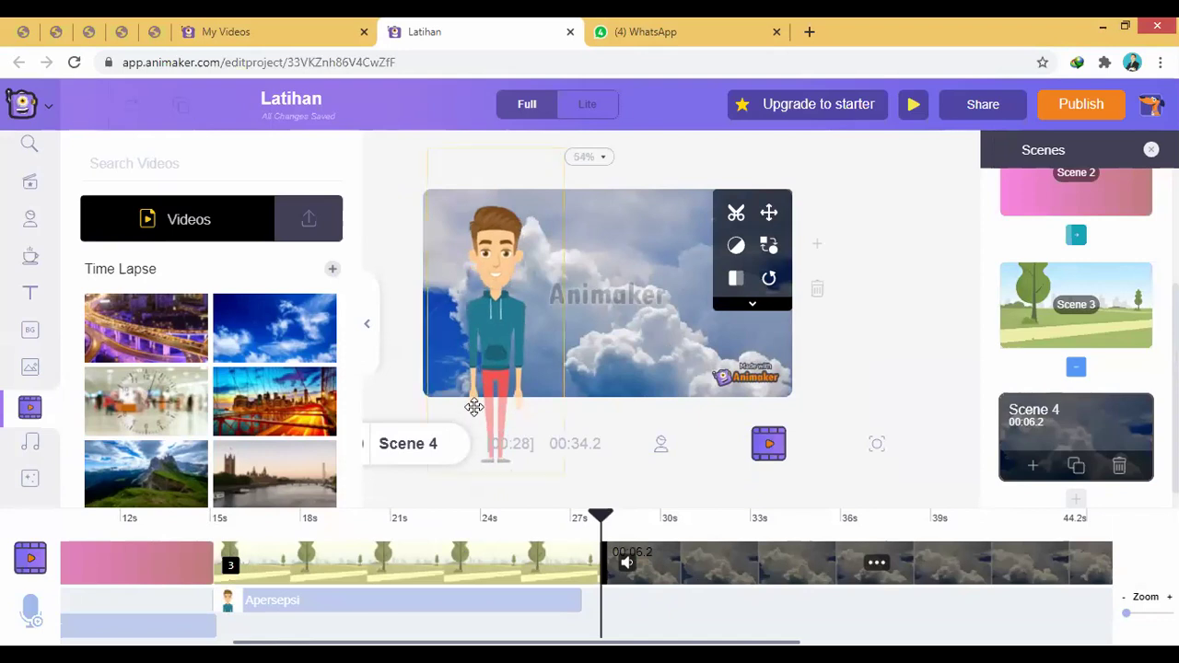
# Hide the asset library and move Scene 4's character slightly lower in the frame
pyautogui.click(366, 323)
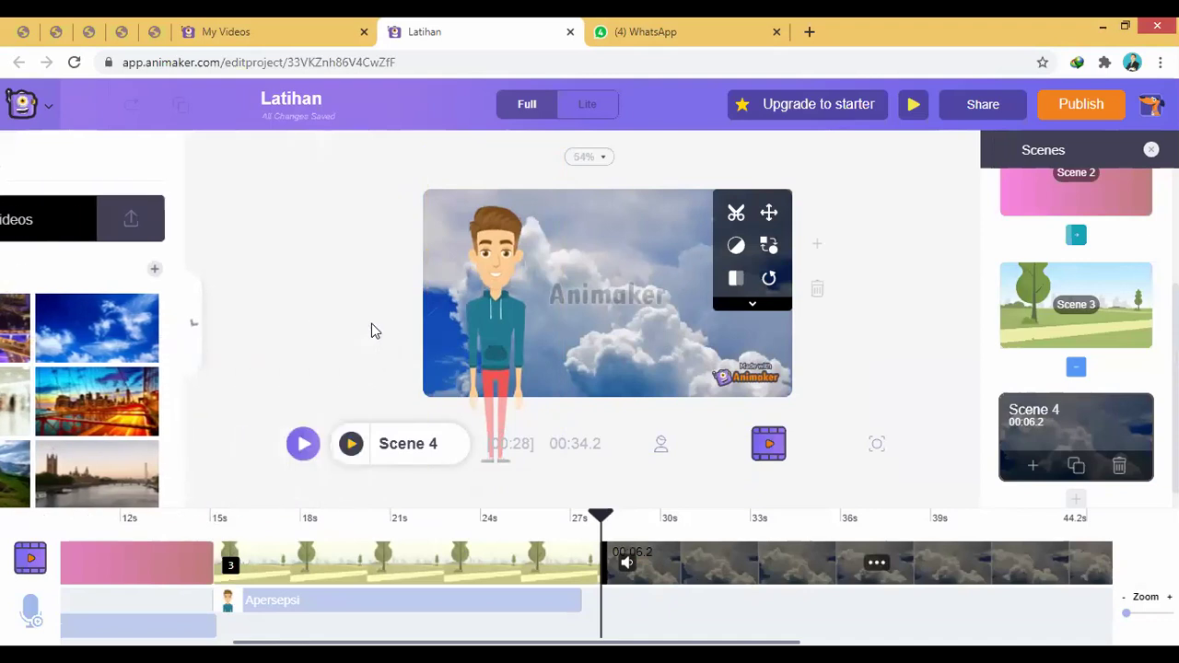
pyautogui.click(473, 336)
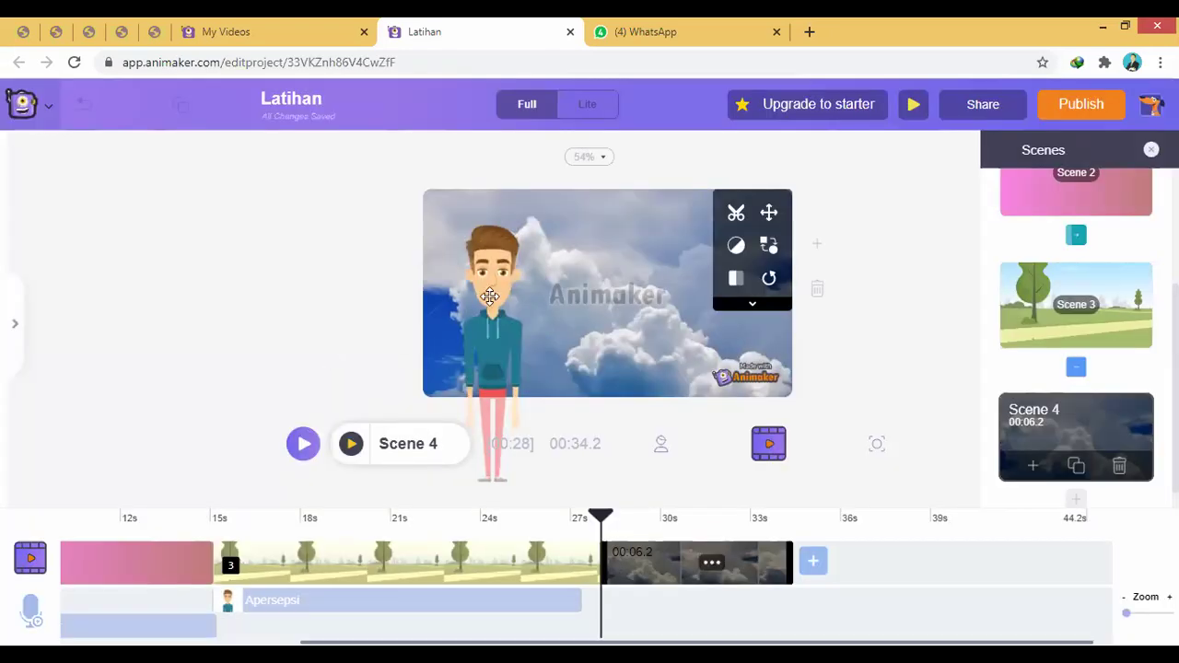
# Shrink Scene 4's cloud video to a smaller rectangle beside the character, on the right of the pink background, and apply the placement
pyautogui.click(767, 214)
pyautogui.moveTo(791, 189); pyautogui.dragTo(742, 218)
pyautogui.moveTo(667, 267); pyautogui.dragTo(705, 276)
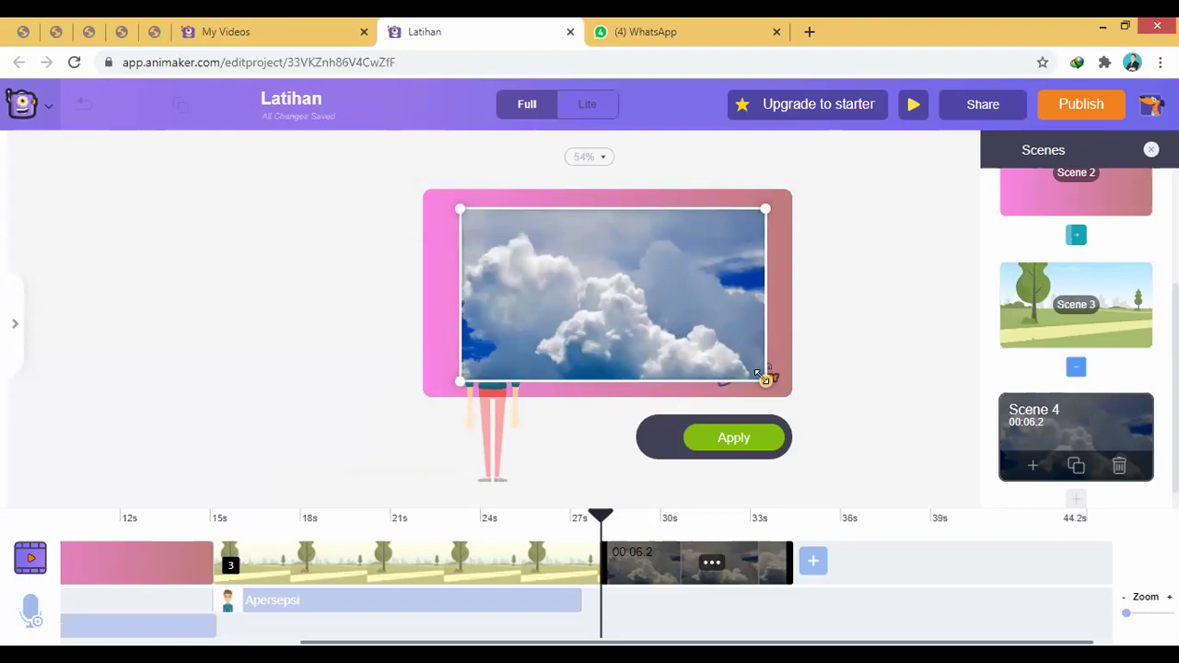
pyautogui.moveTo(765, 378); pyautogui.dragTo(752, 373)
pyautogui.moveTo(614, 292); pyautogui.dragTo(628, 288)
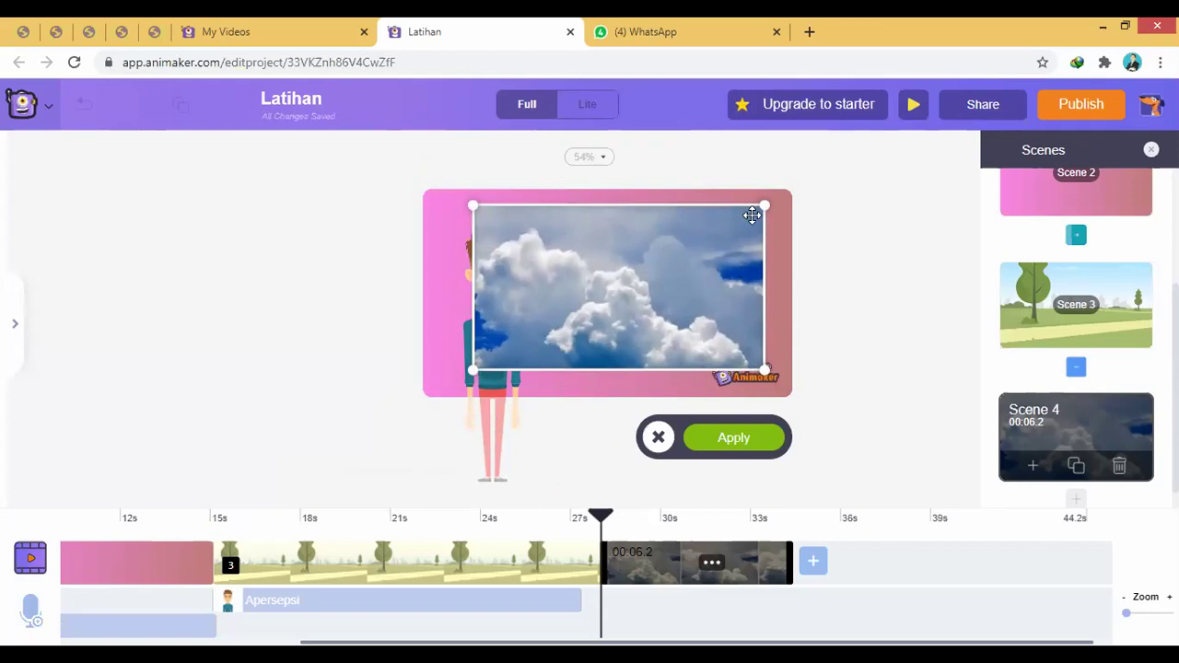
pyautogui.moveTo(763, 203); pyautogui.dragTo(759, 208)
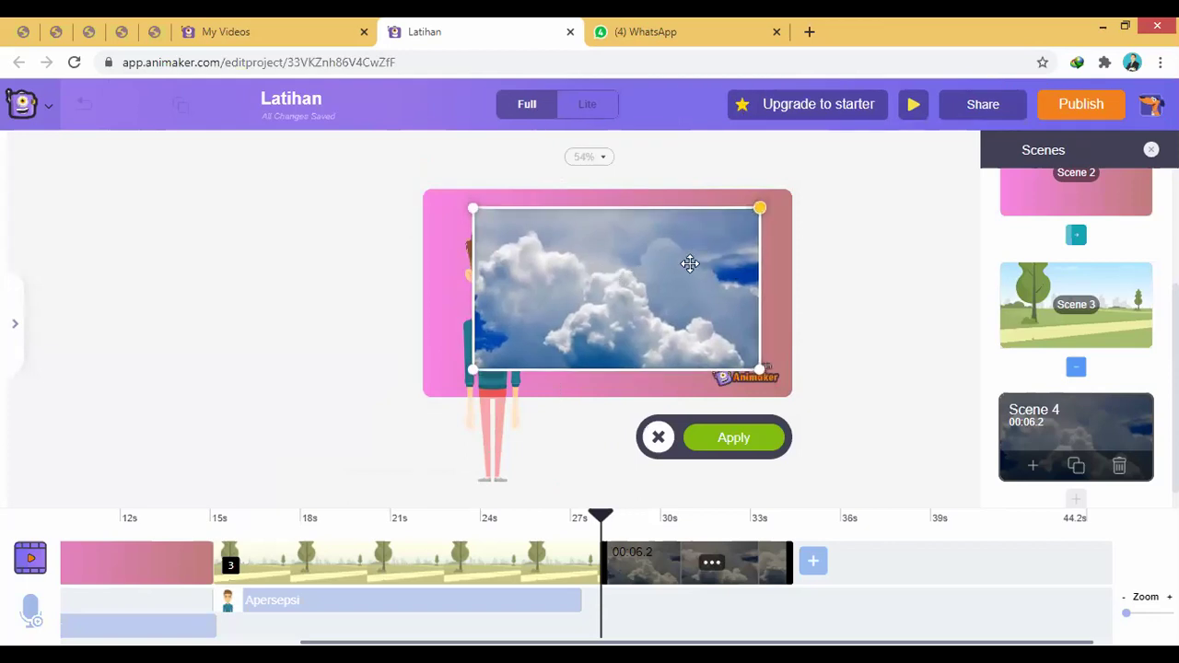
pyautogui.moveTo(765, 360)
pyautogui.mouseDown()
pyautogui.moveTo(728, 324)
pyautogui.moveTo(753, 352)
pyautogui.mouseUp()
pyautogui.moveTo(635, 282); pyautogui.dragTo(634, 285)
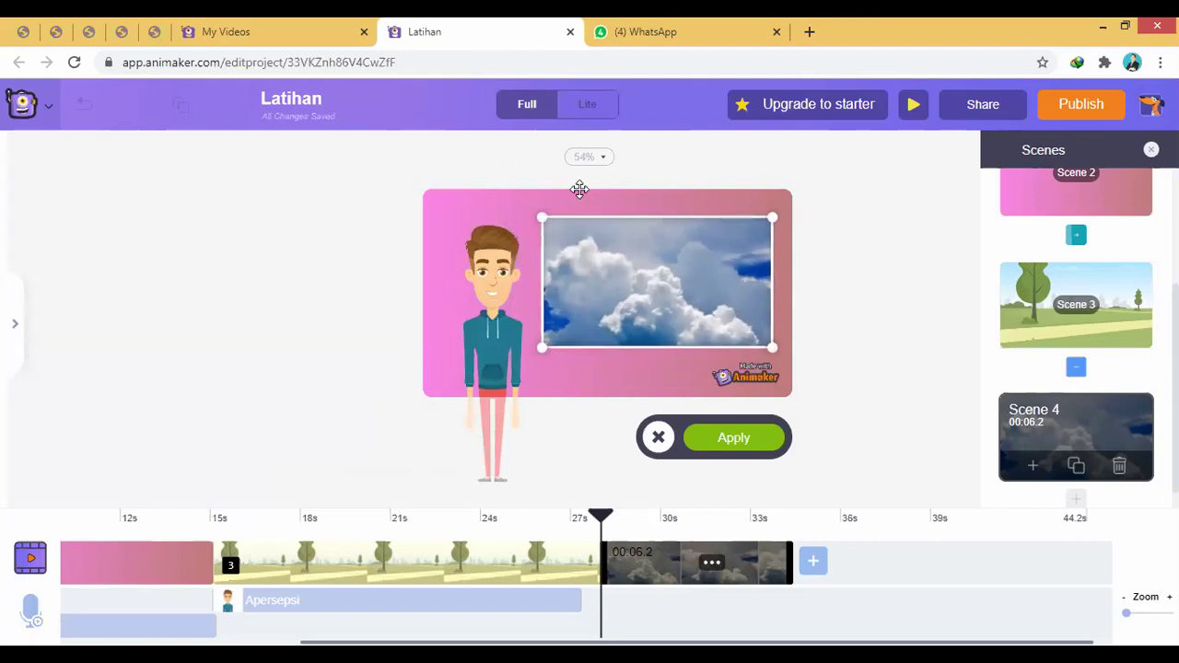
pyautogui.click(733, 439)
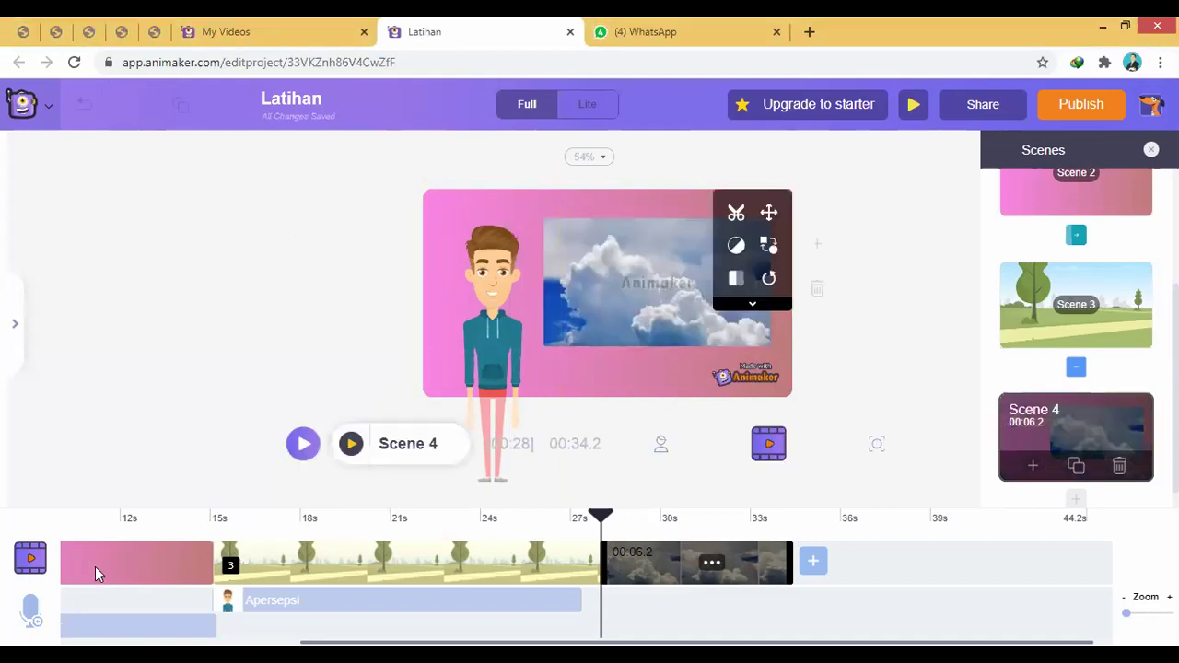
# Review the character's timeline and the cloud video's resize frame in Scene 4
pyautogui.click(659, 451)
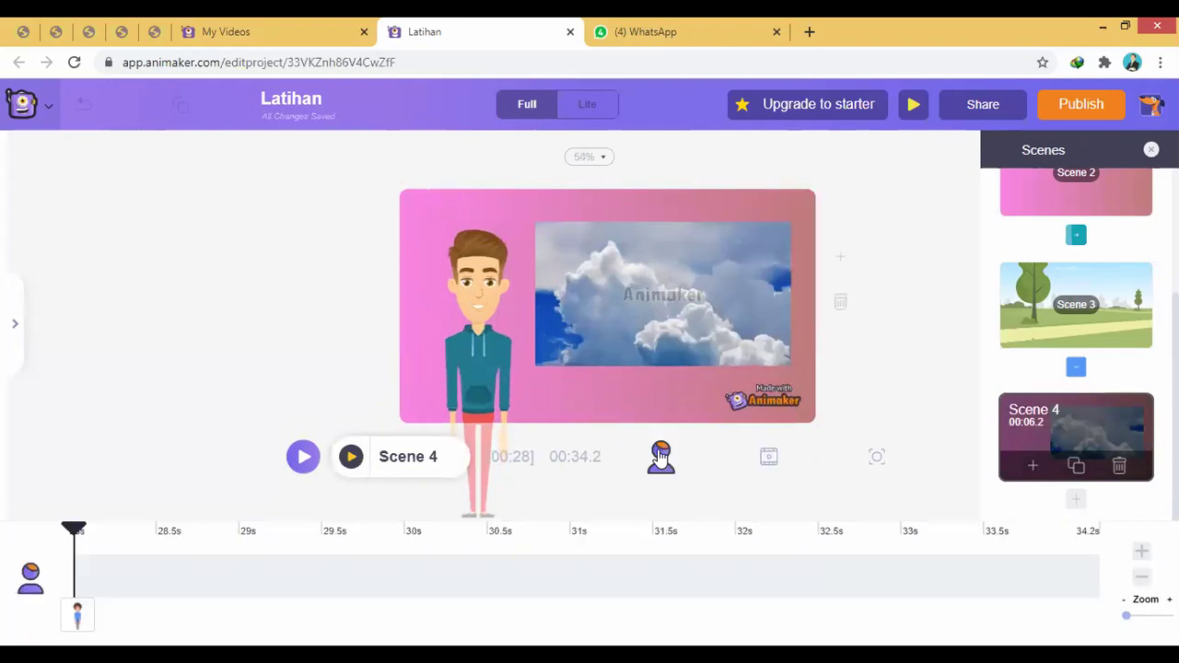
pyautogui.click(78, 619)
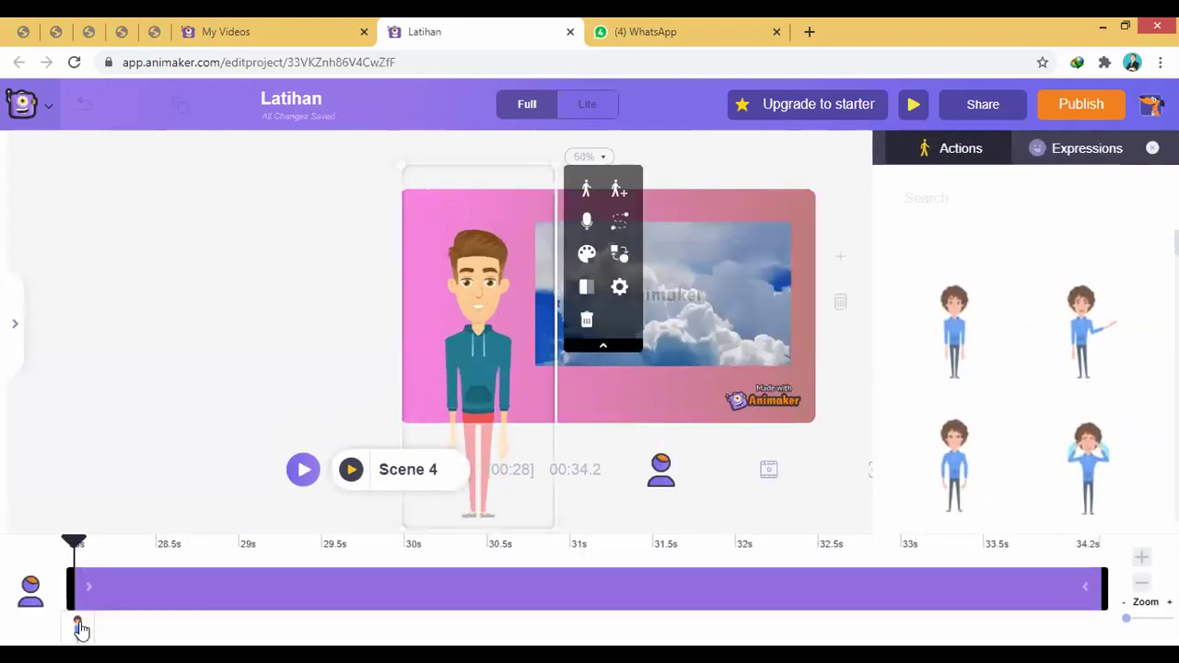
pyautogui.click(139, 358)
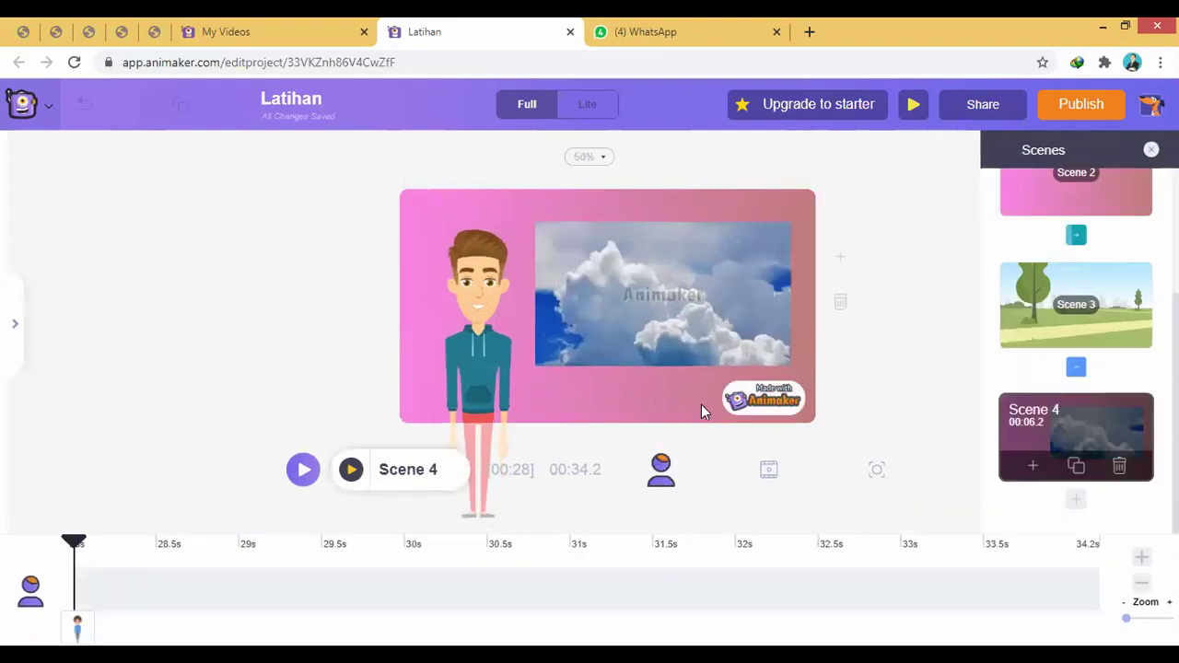
pyautogui.click(637, 331)
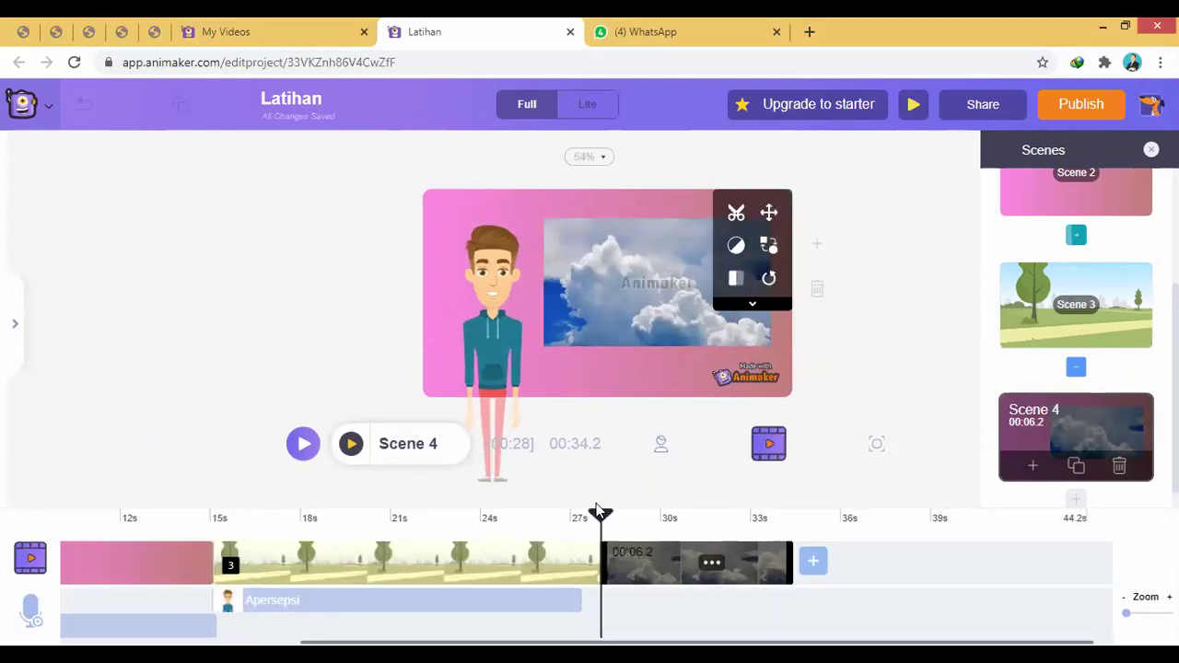
pyautogui.click(768, 213)
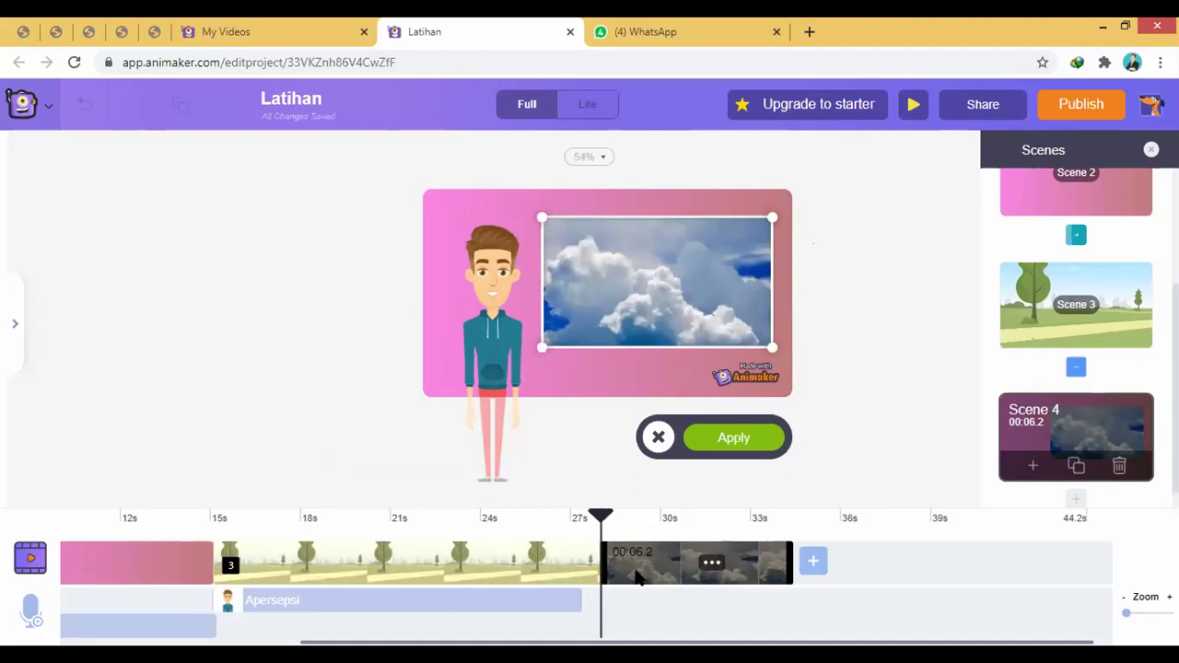
pyautogui.click(744, 442)
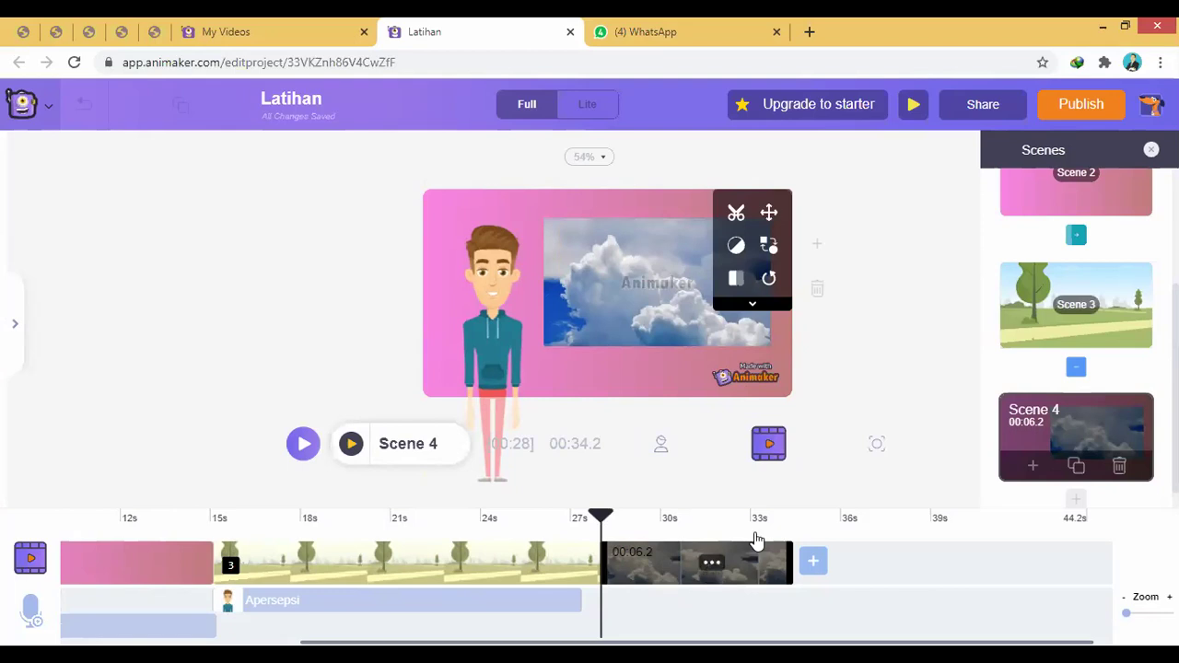
# Examine the options for replacing Scene 4's background, including the video and 2D background libraries, and hide the asset library
pyautogui.click(727, 361)
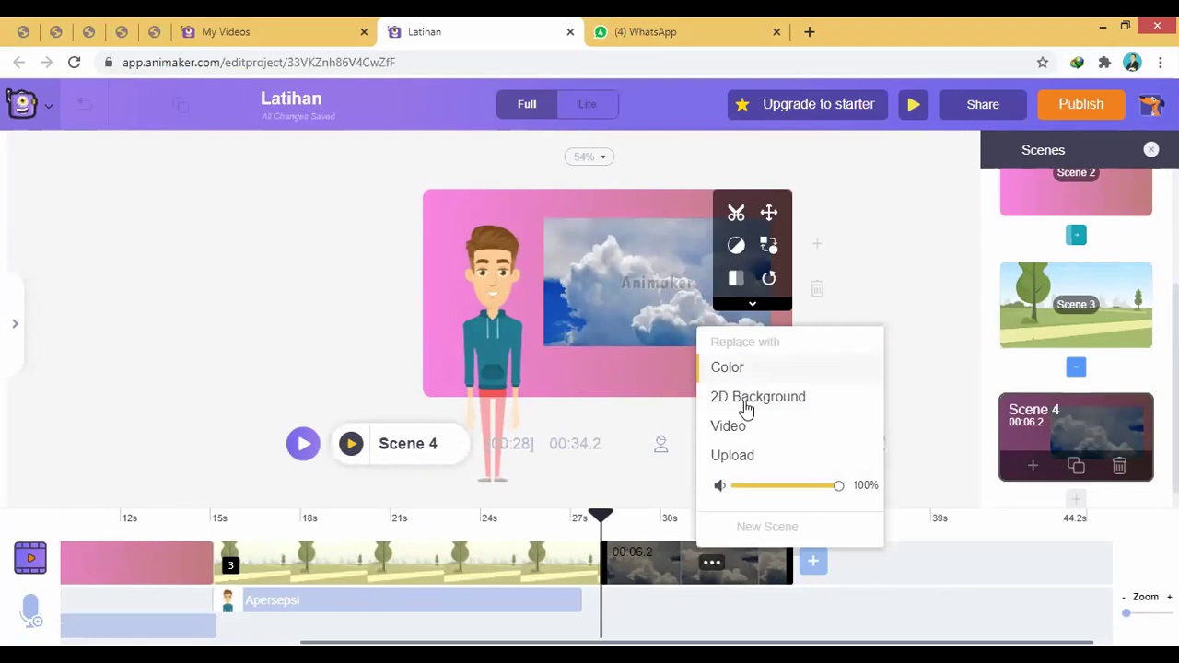
pyautogui.click(728, 427)
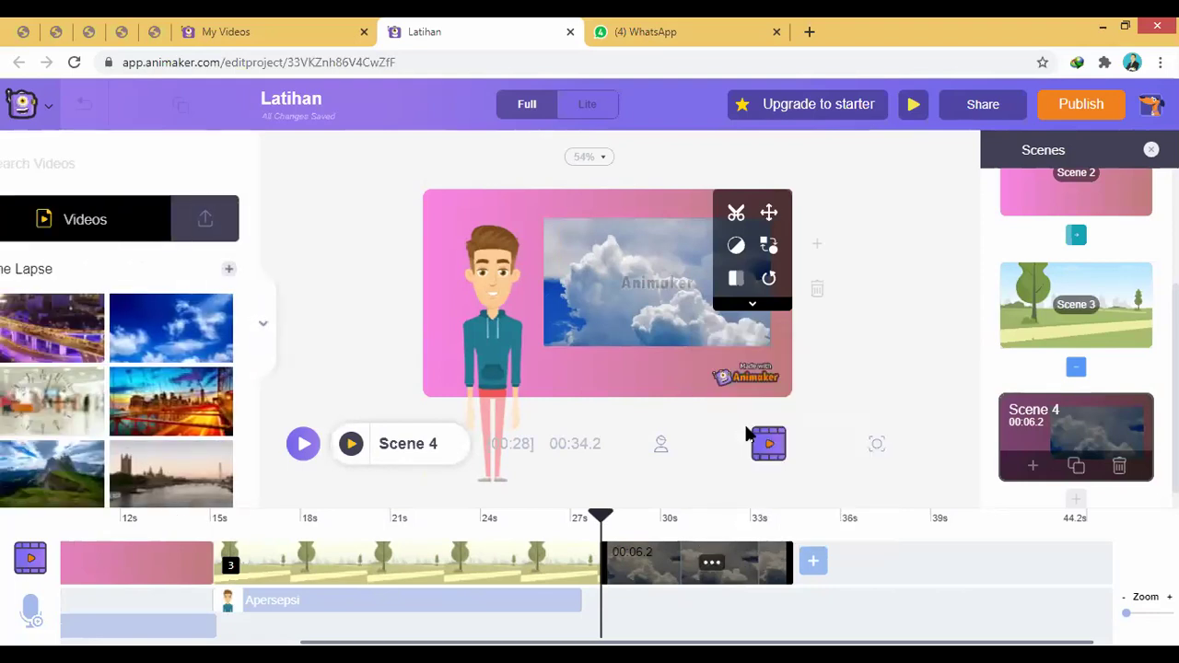
pyautogui.click(714, 561)
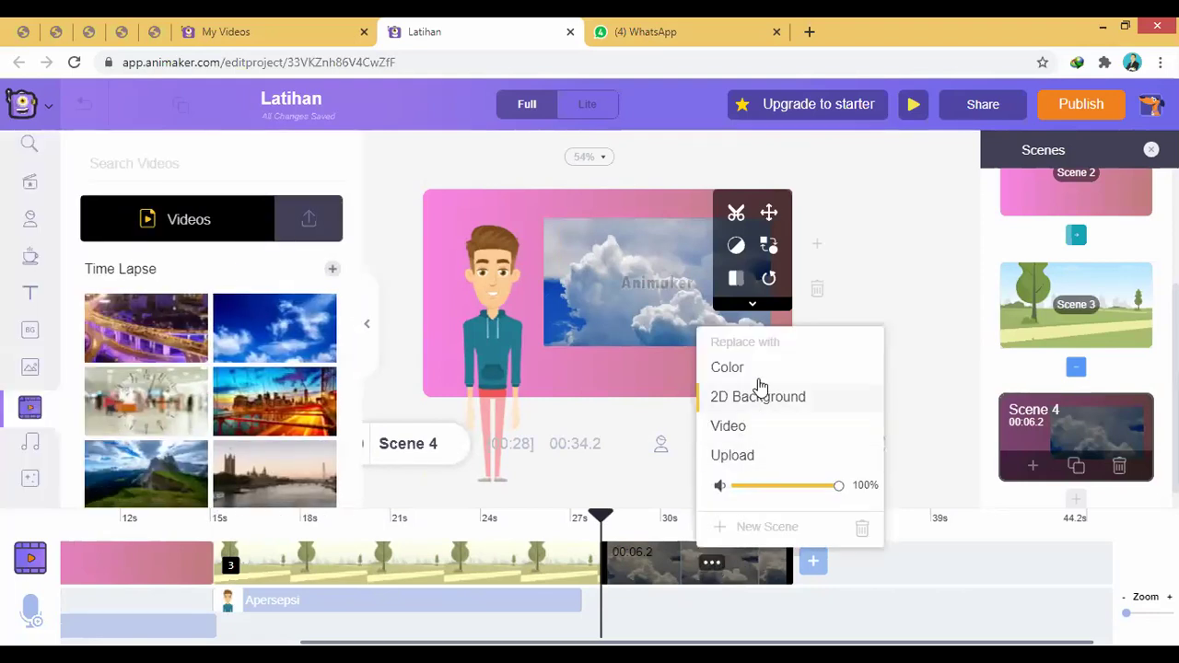
pyautogui.click(759, 398)
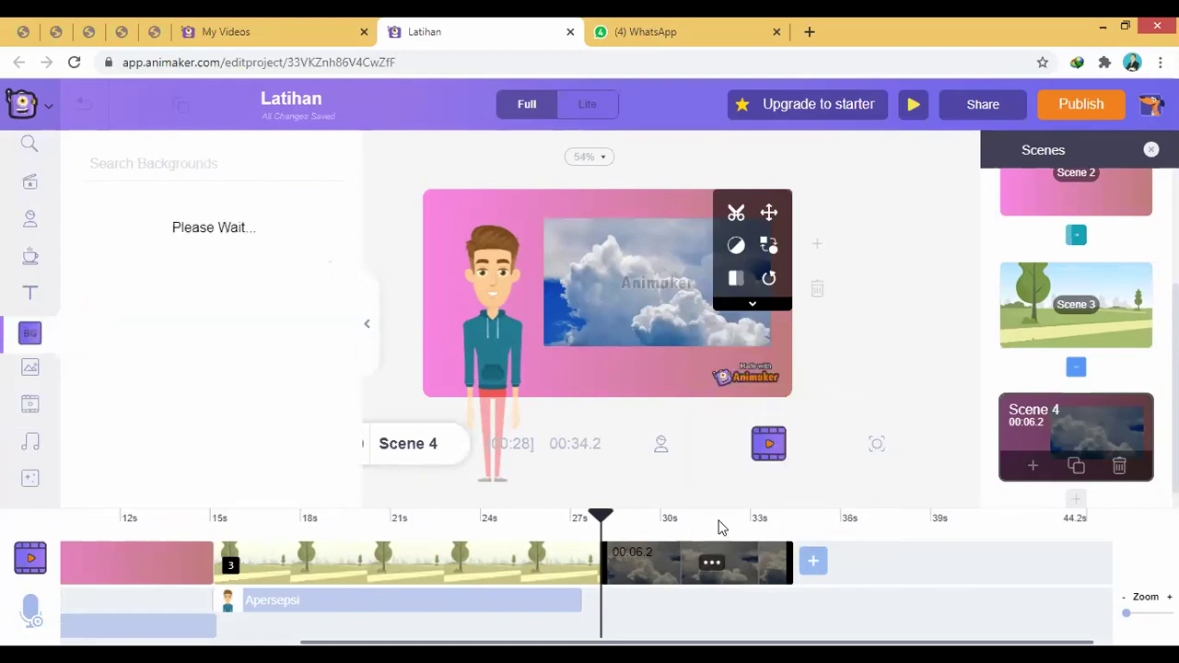
pyautogui.click(712, 561)
pyautogui.click(671, 562)
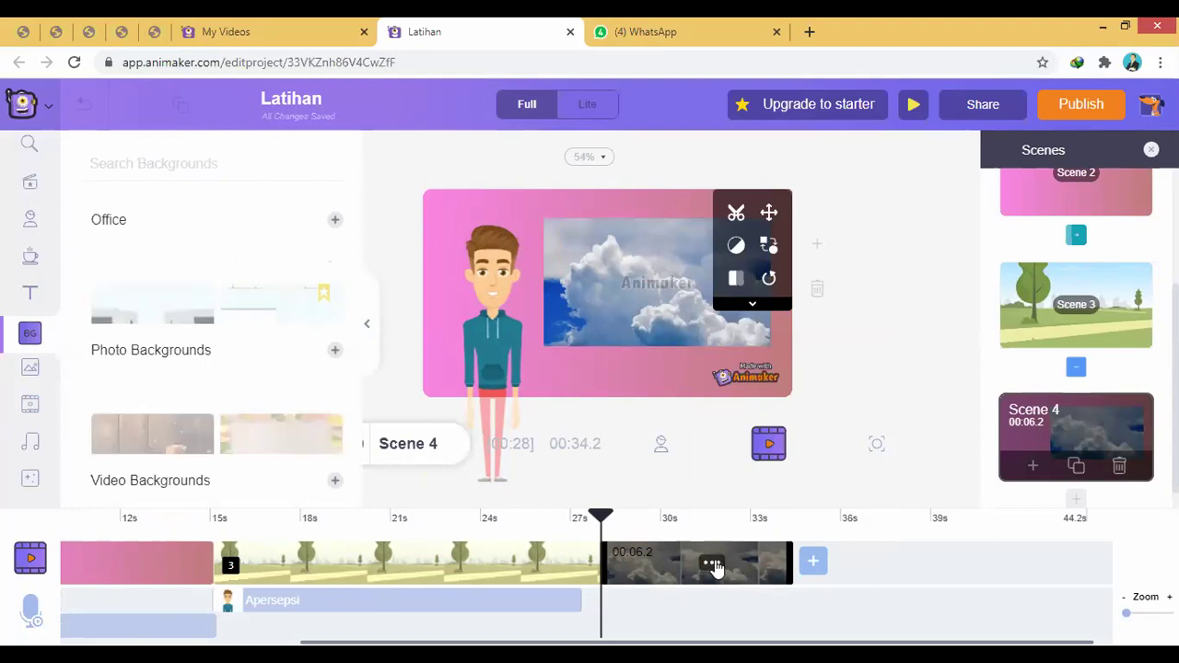
pyautogui.click(712, 561)
pyautogui.click(838, 276)
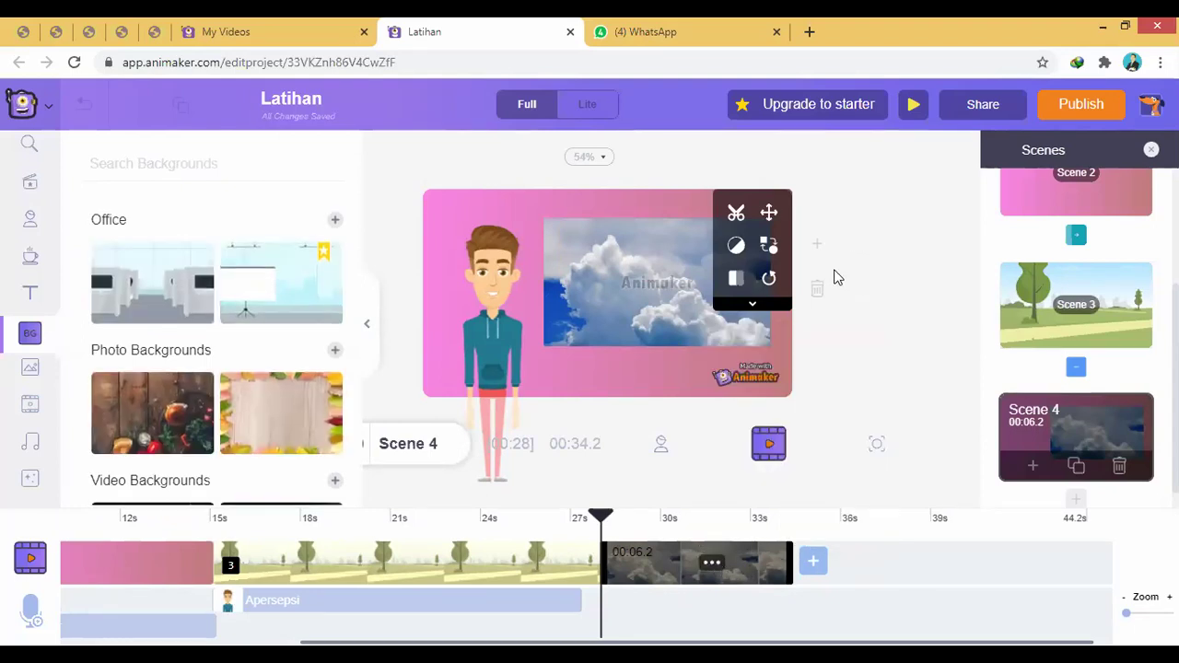
pyautogui.click(366, 323)
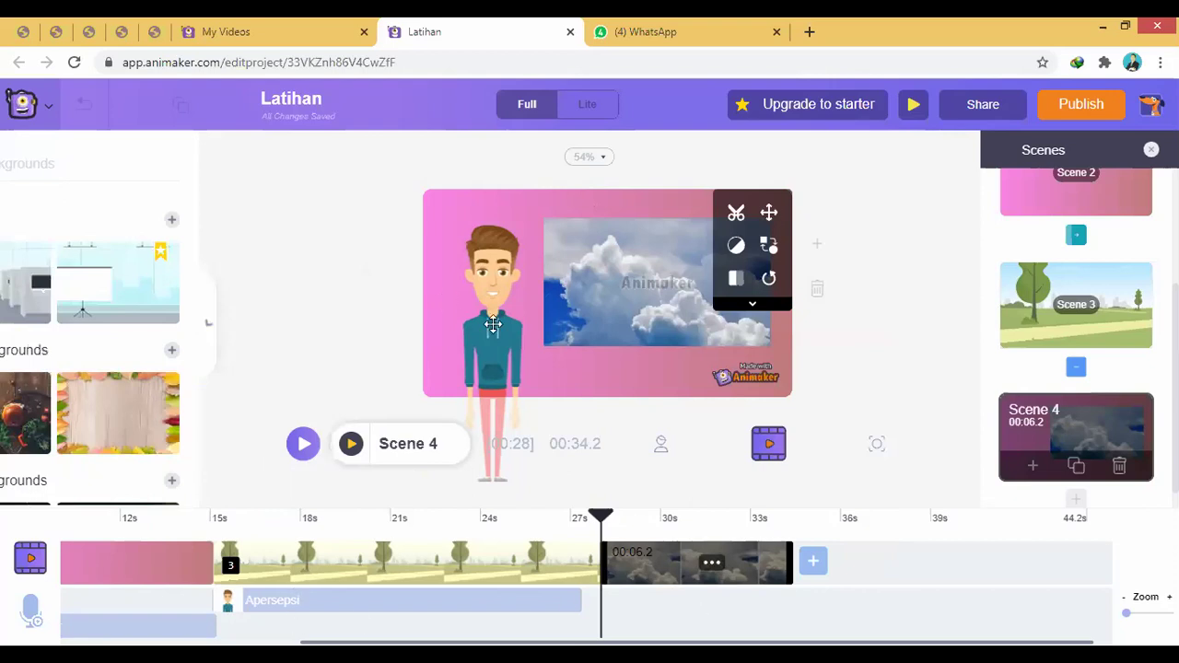
# Compare the character's timeline with the cloud video's scene timeline in Scene 4
pyautogui.click(661, 448)
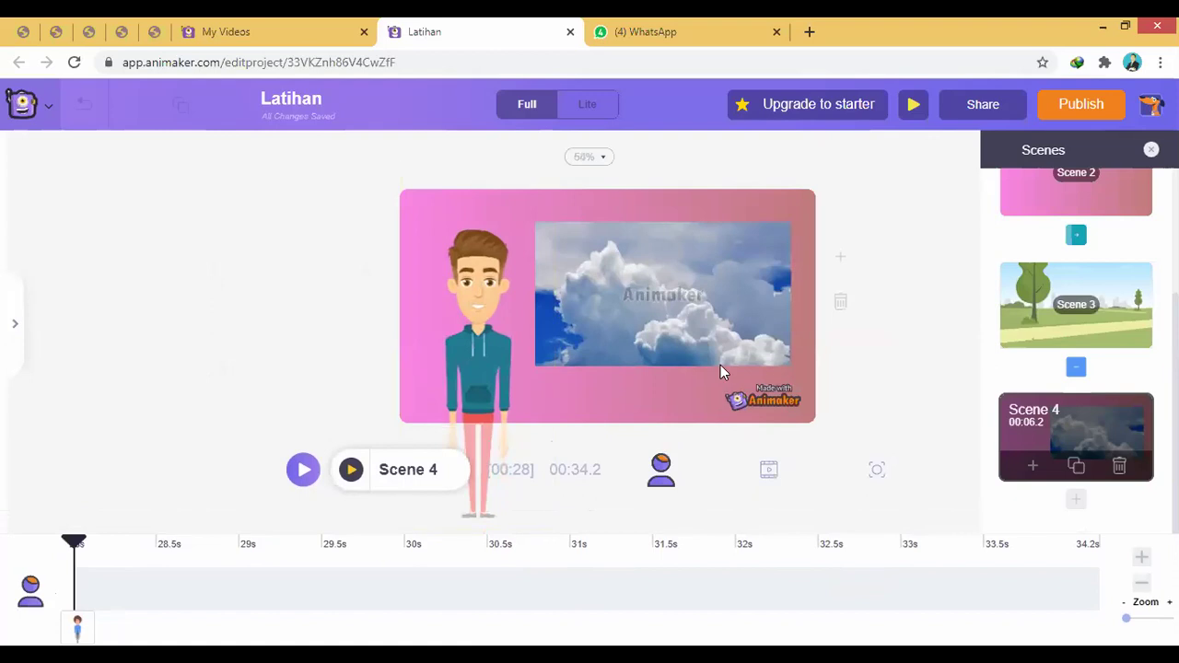
pyautogui.click(432, 307)
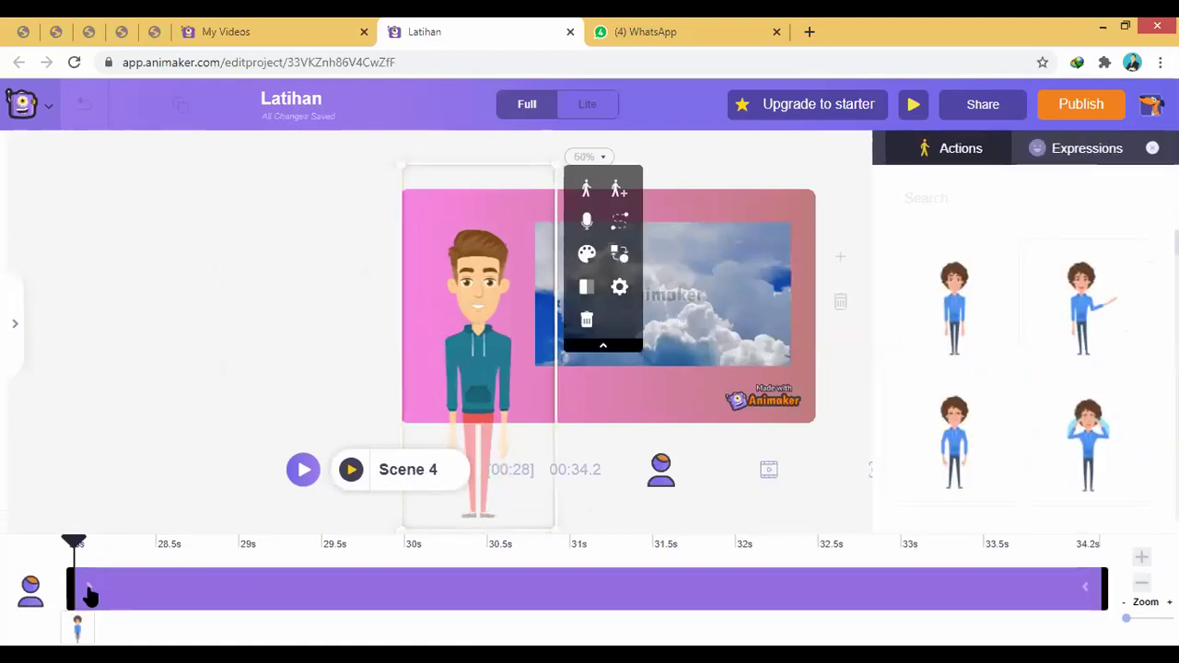
pyautogui.click(731, 291)
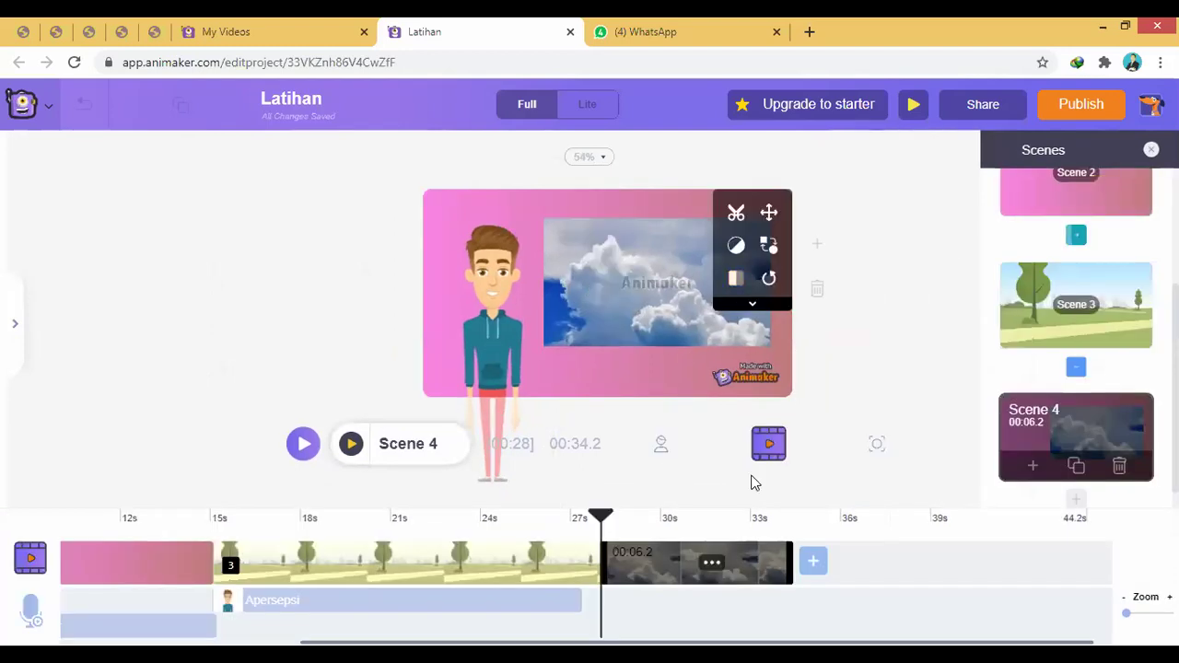
pyautogui.click(446, 243)
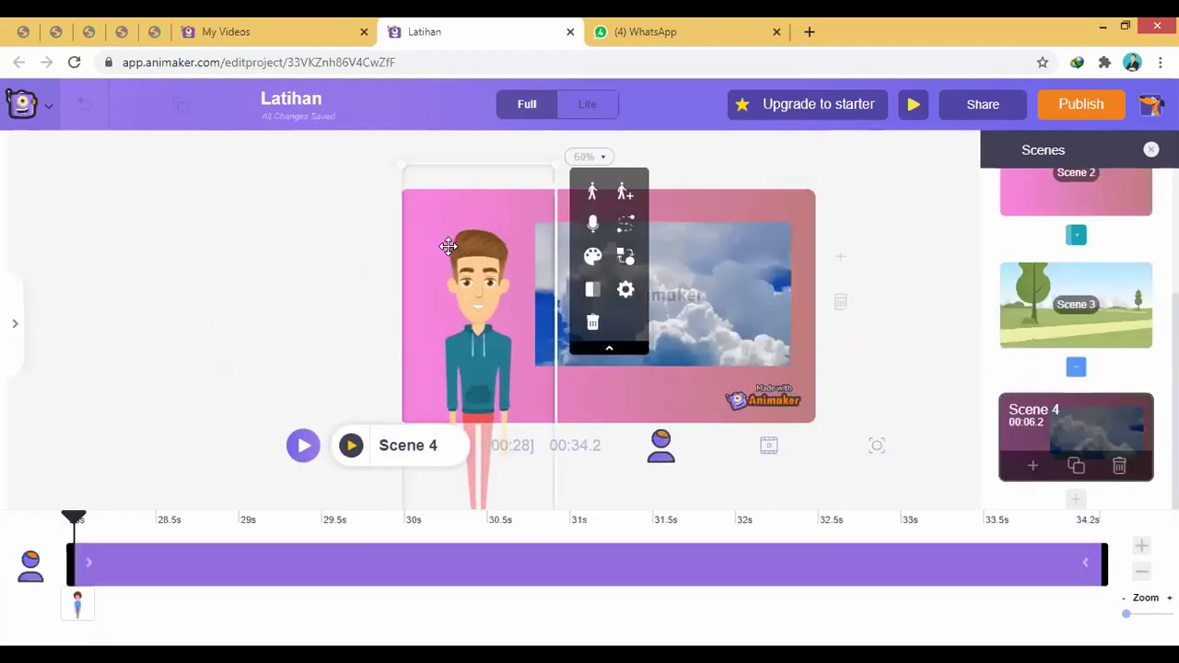
pyautogui.click(70, 624)
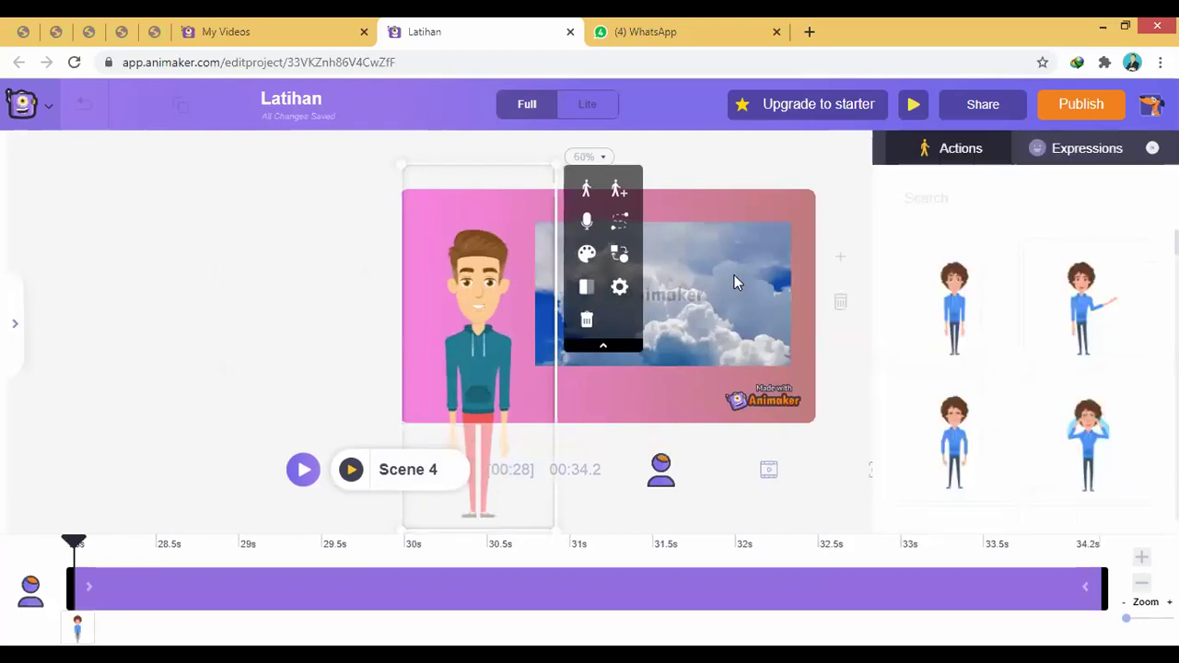
# Trim the end of Scene 4's cloud clip on the timeline to 4.9 s
pyautogui.click(663, 596)
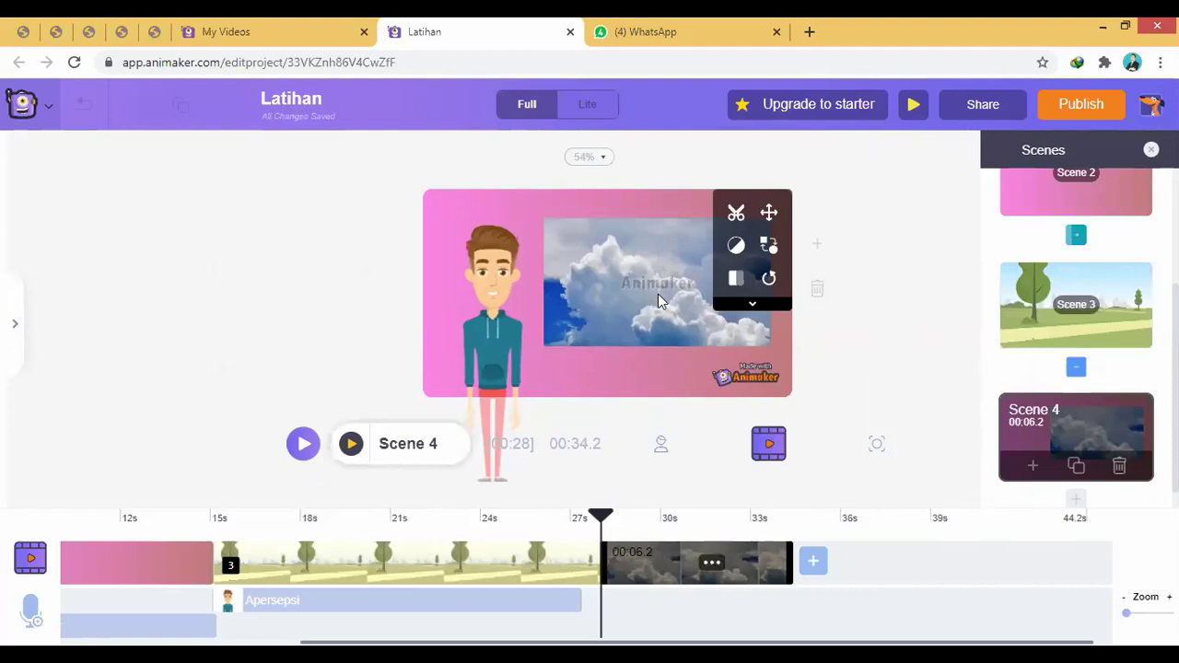
pyautogui.click(604, 557)
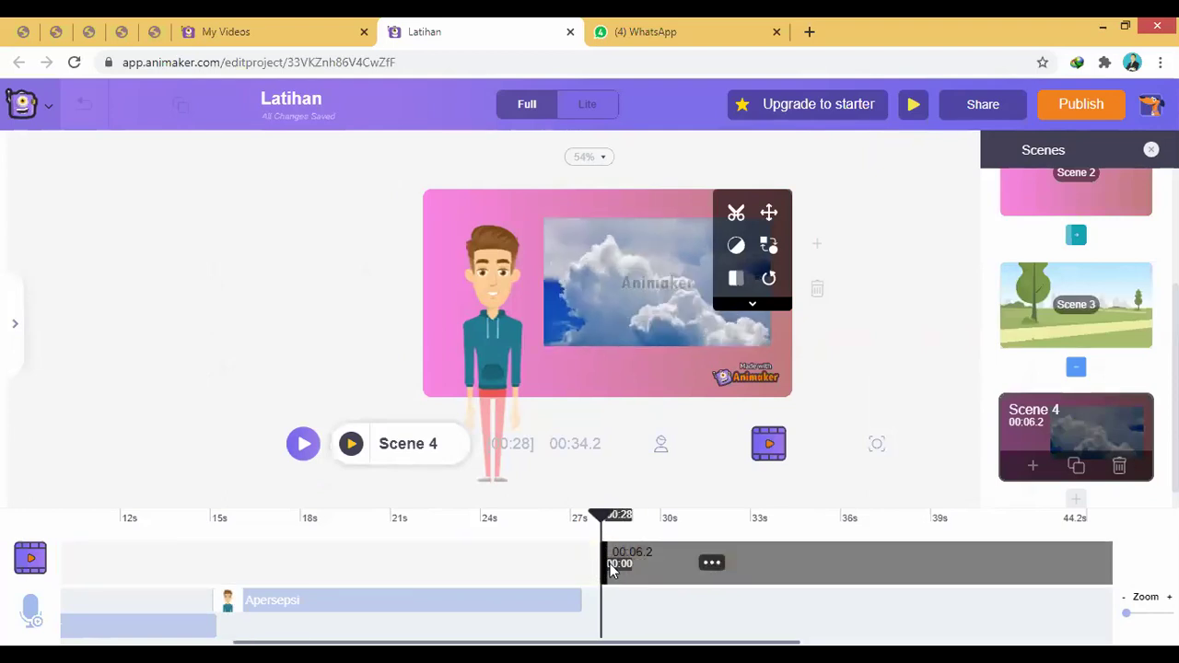
pyautogui.moveTo(788, 548); pyautogui.dragTo(727, 559)
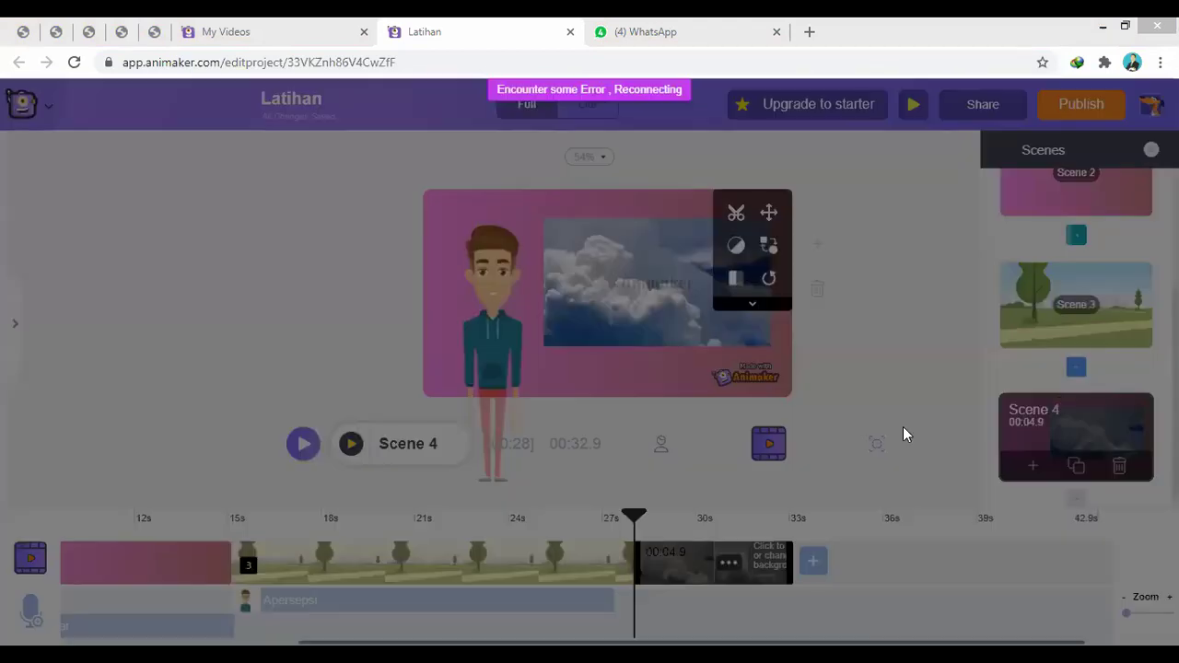
# Reload the Latihan project, hide the asset library and reopen Scene 4 with its cloud video selected
pyautogui.click(74, 62)
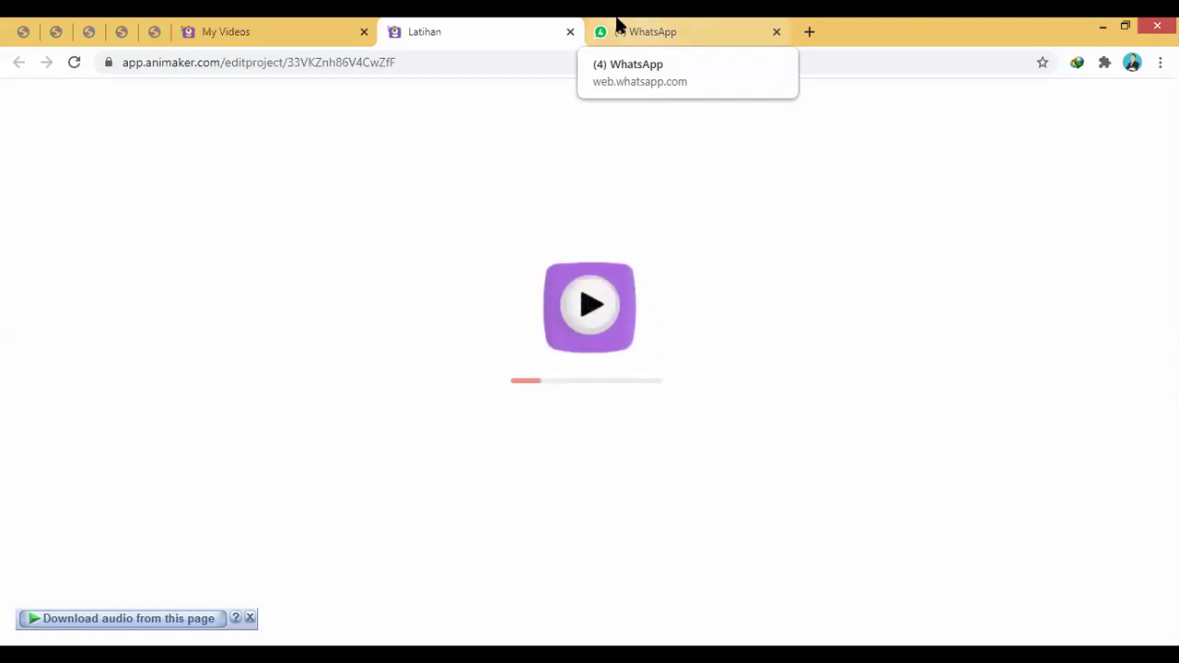
pyautogui.click(620, 23)
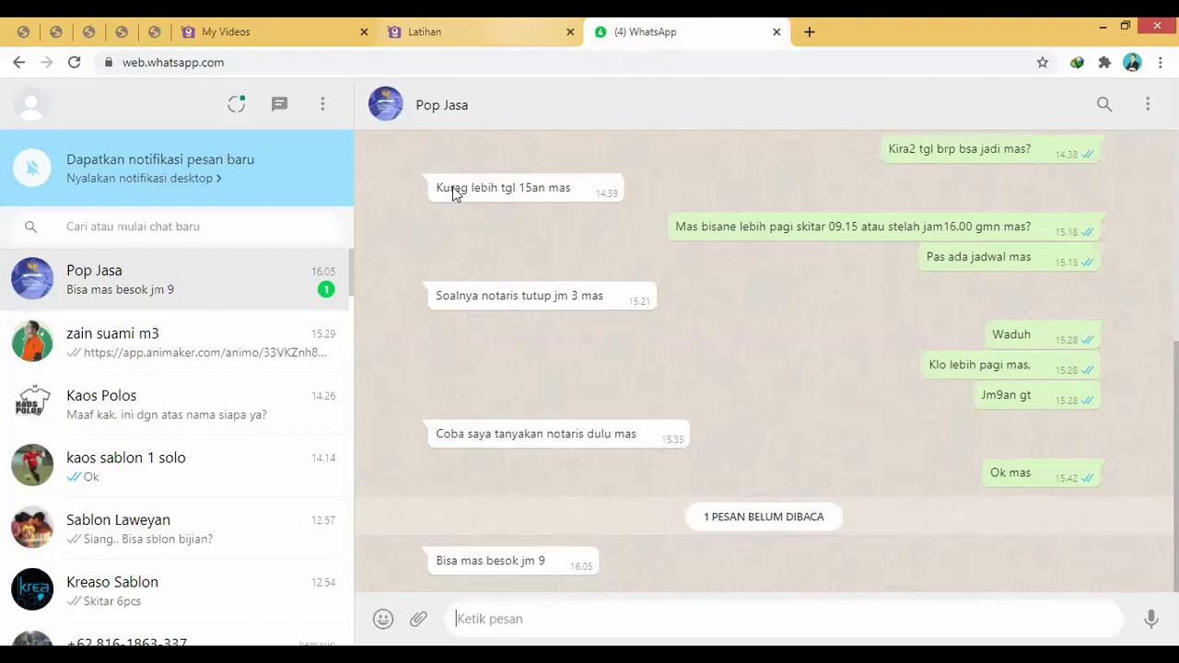
pyautogui.hotkey('ctrl', 'shift', 'Tab')
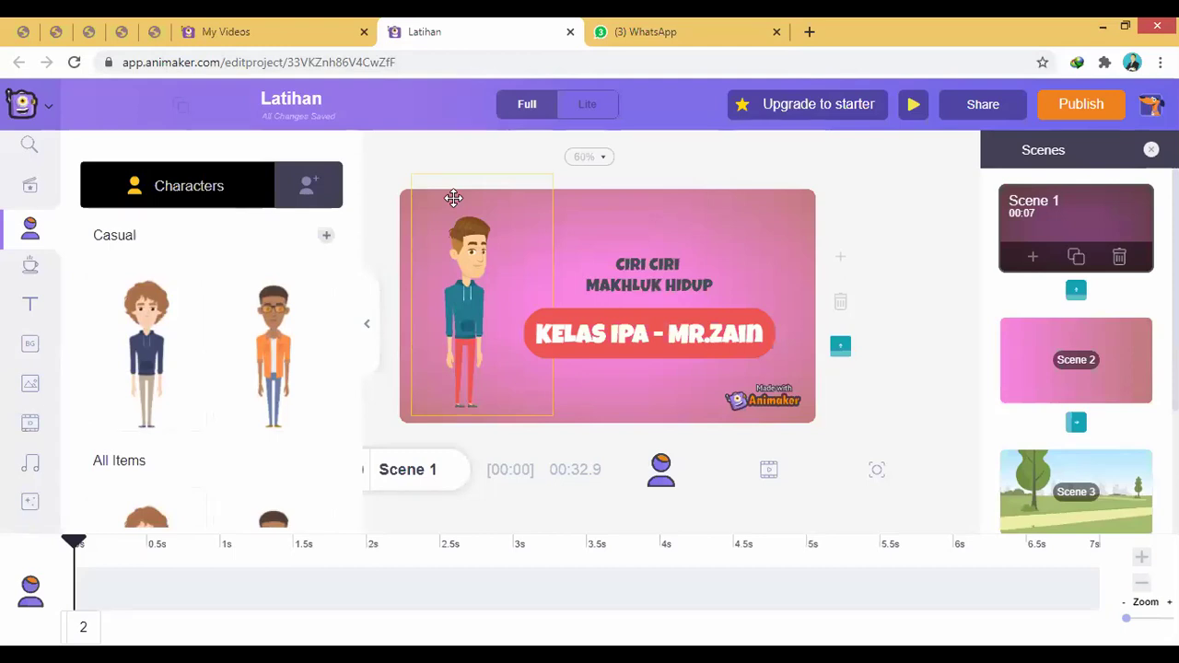
pyautogui.click(403, 258)
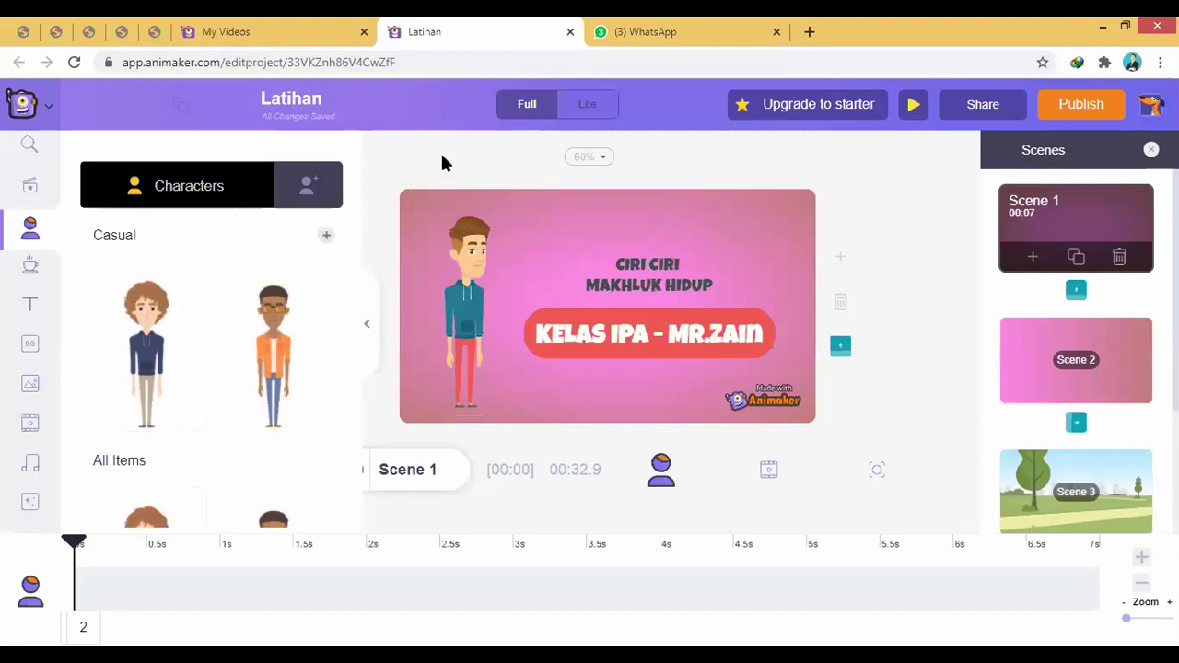
pyautogui.click(366, 321)
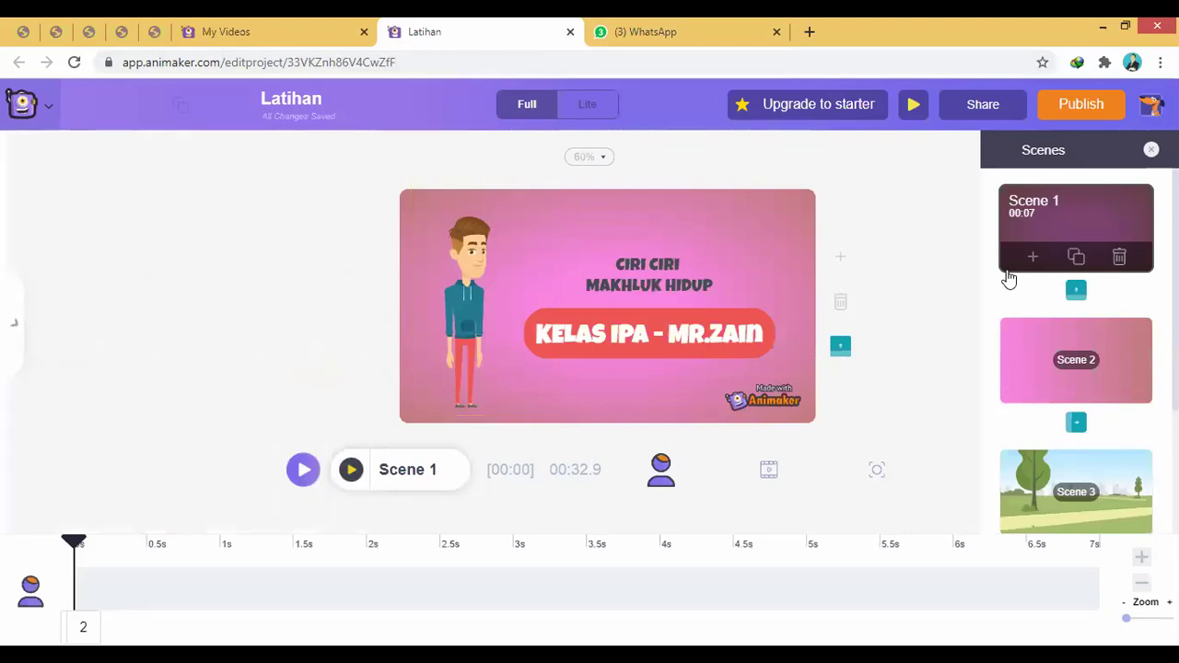
pyautogui.scroll(-1, 1074, 488)
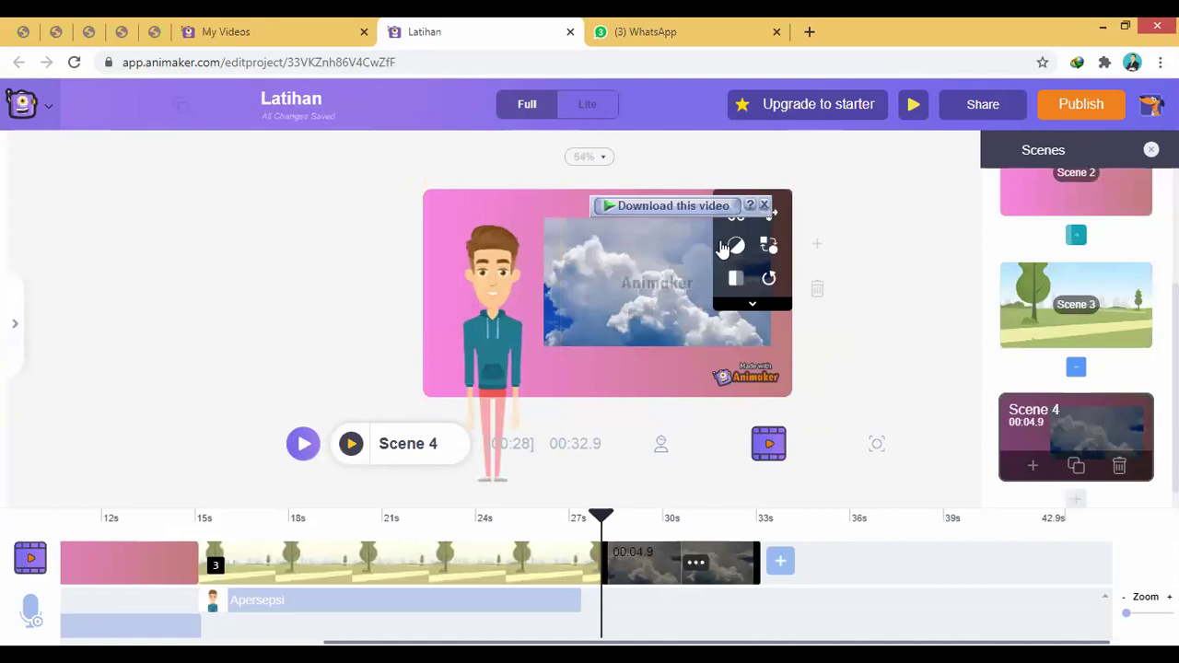
pyautogui.click(765, 205)
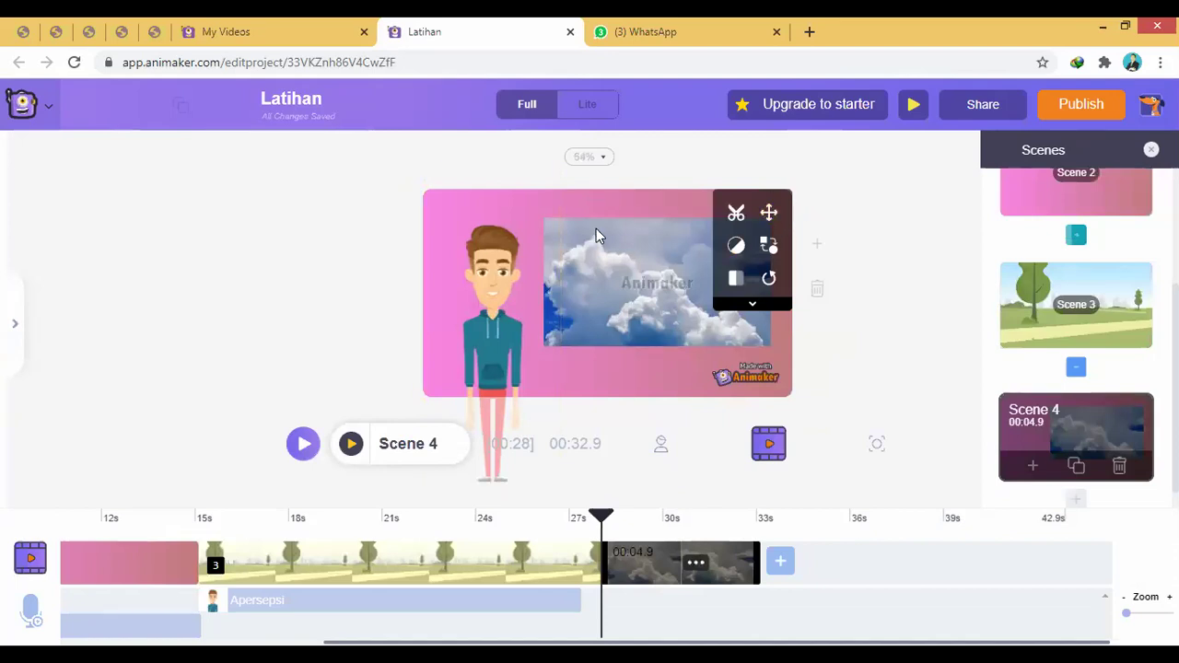
# Search the video library for "elephant" and replace Scene 4's cloud video with the first elephant clip
pyautogui.click(13, 318)
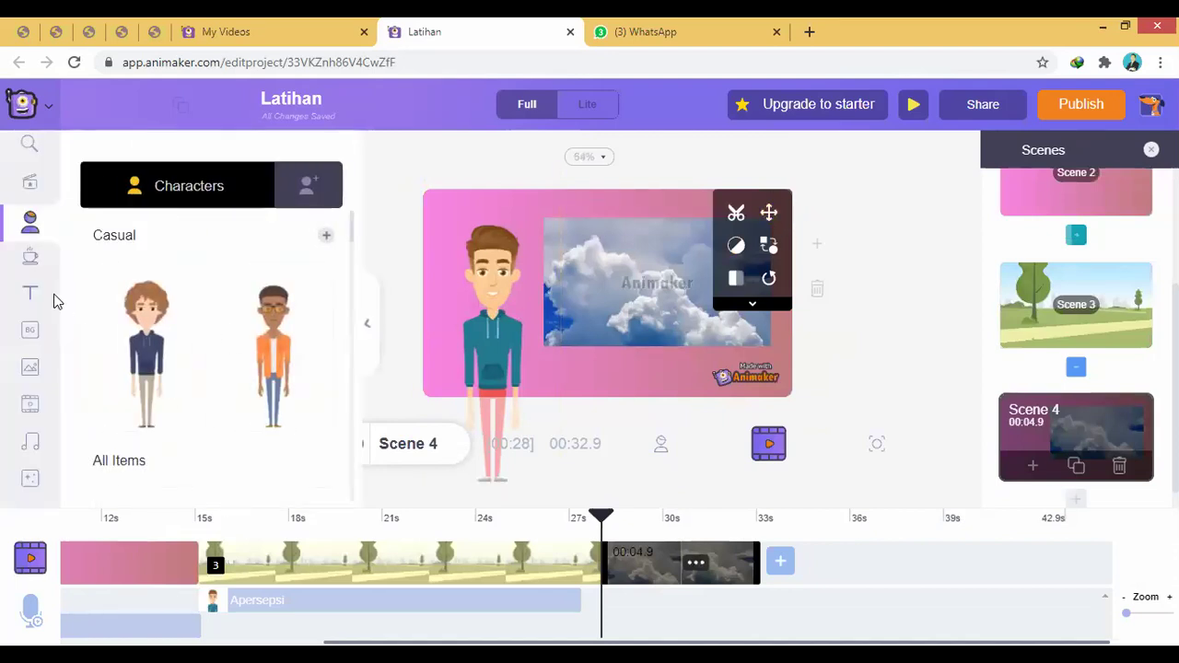
pyautogui.click(30, 406)
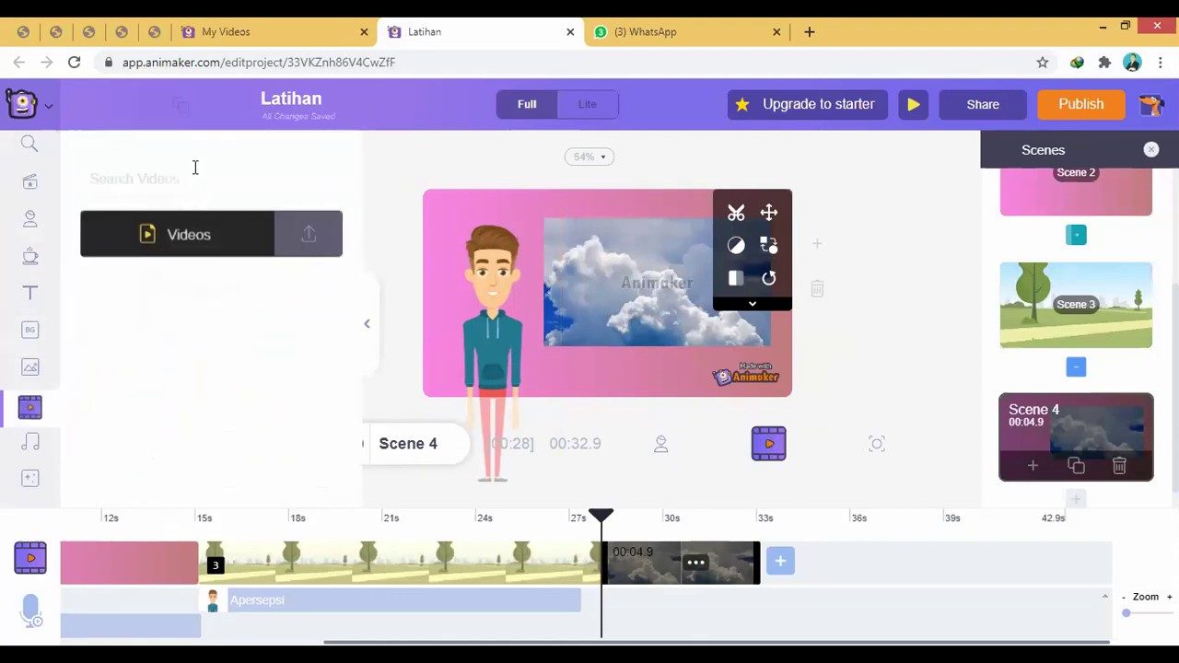
pyautogui.write('elepham')
pyautogui.press('Return')
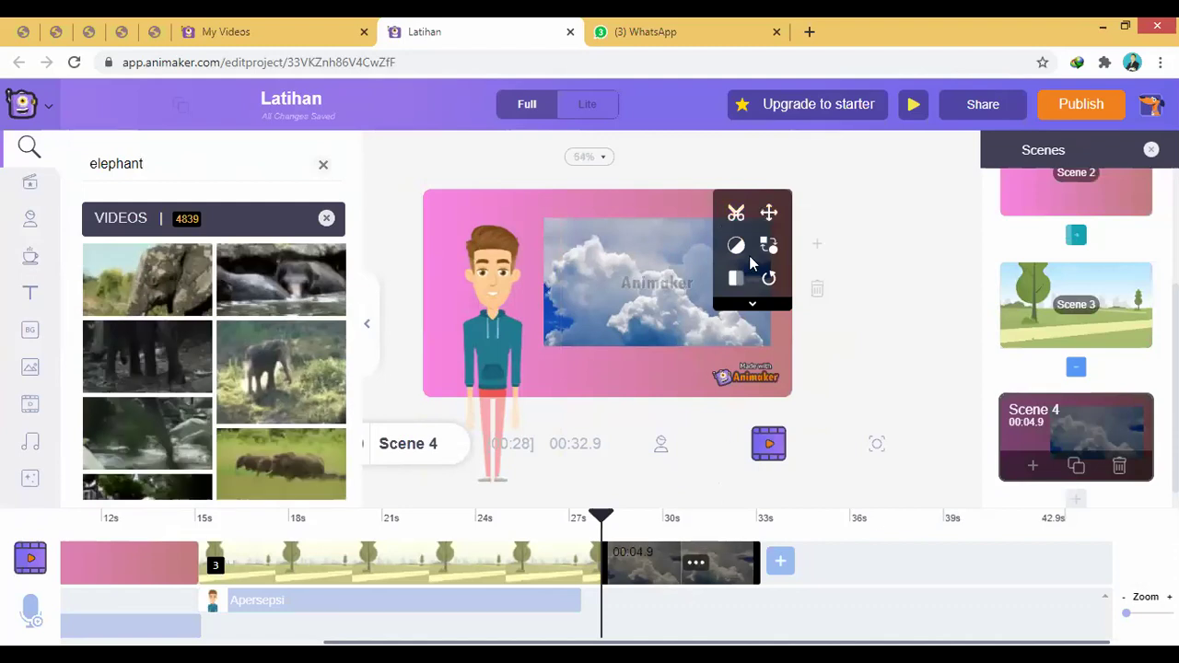
pyautogui.moveTo(253, 300)
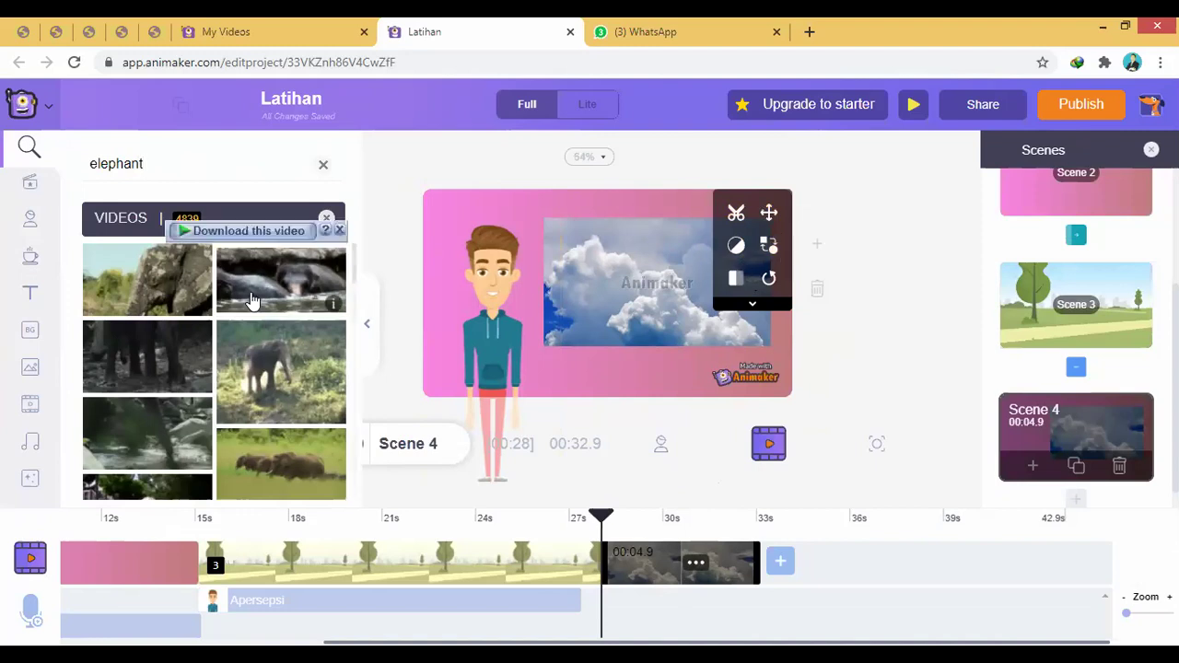
pyautogui.scroll(-2, 203, 369)
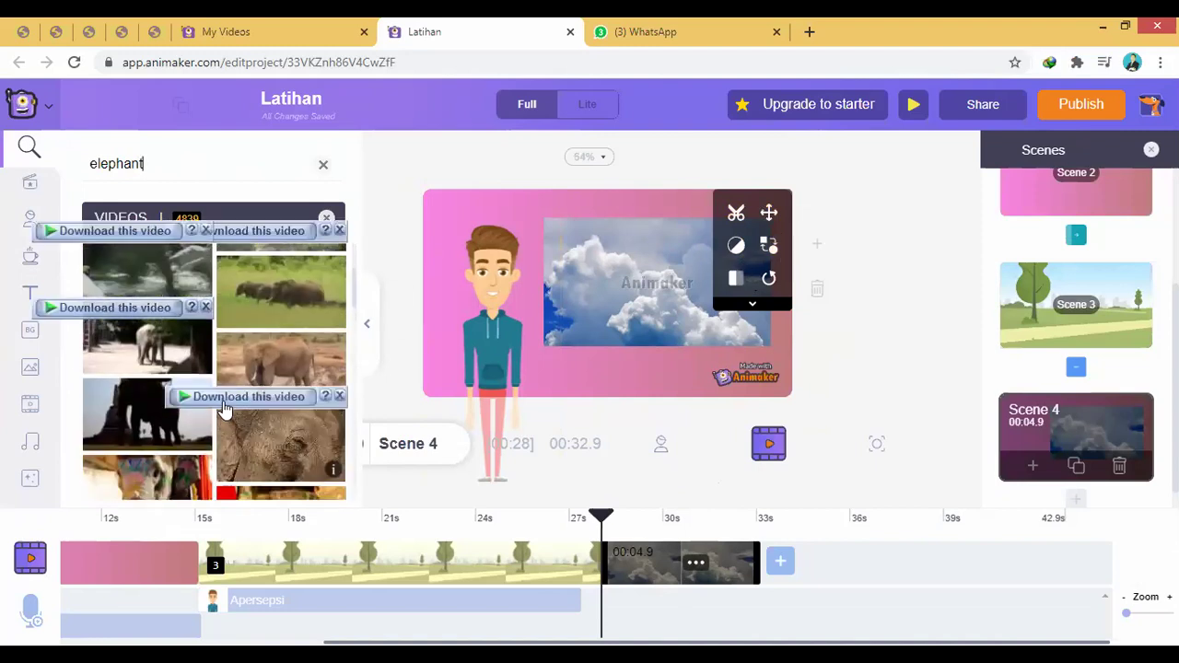
pyautogui.scroll(2, 224, 408)
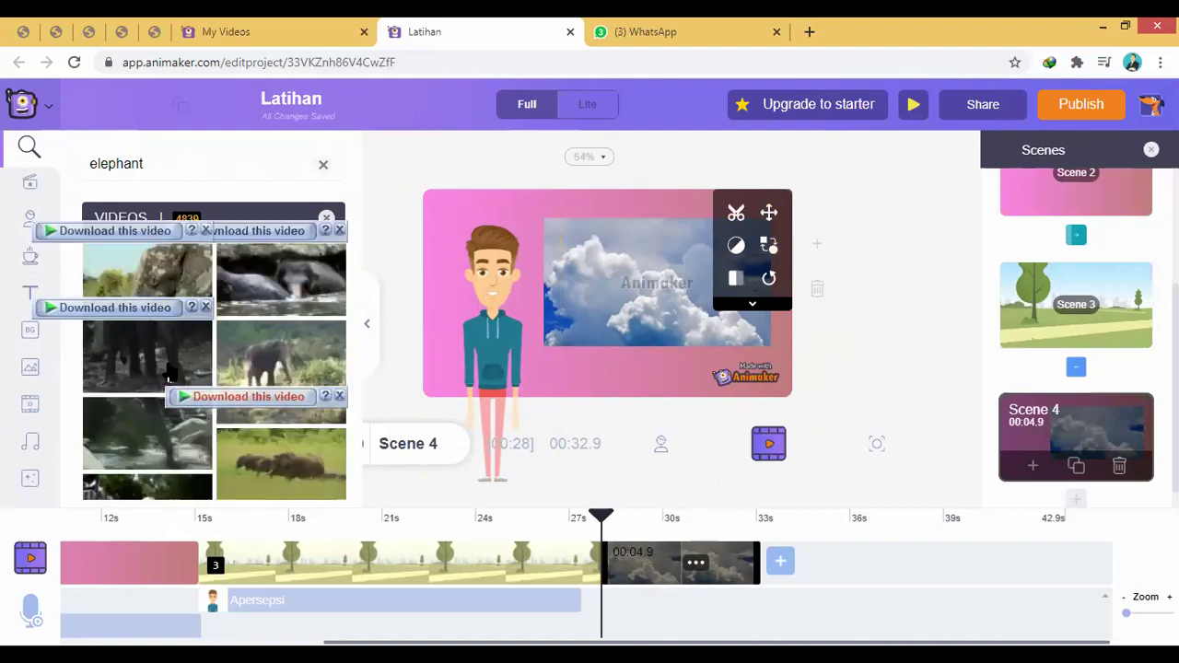
pyautogui.click(165, 273)
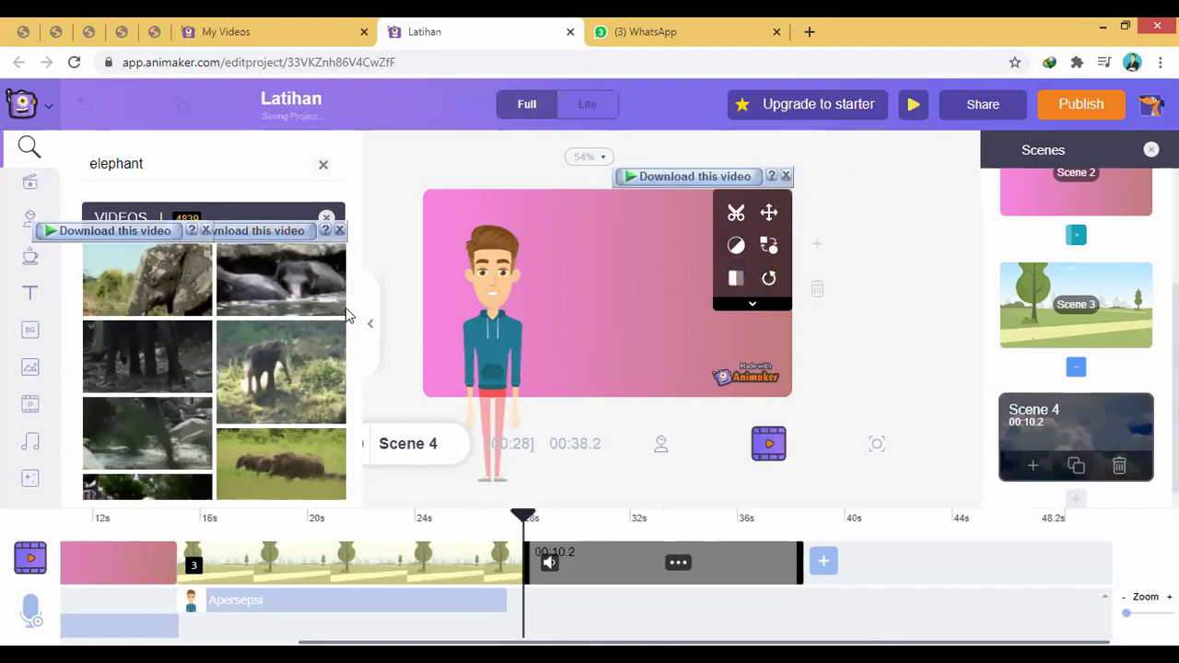
# Shorten Scene 4 so it ends at 35.2 s and add an empty Scene 5 after it
pyautogui.click(1057, 558)
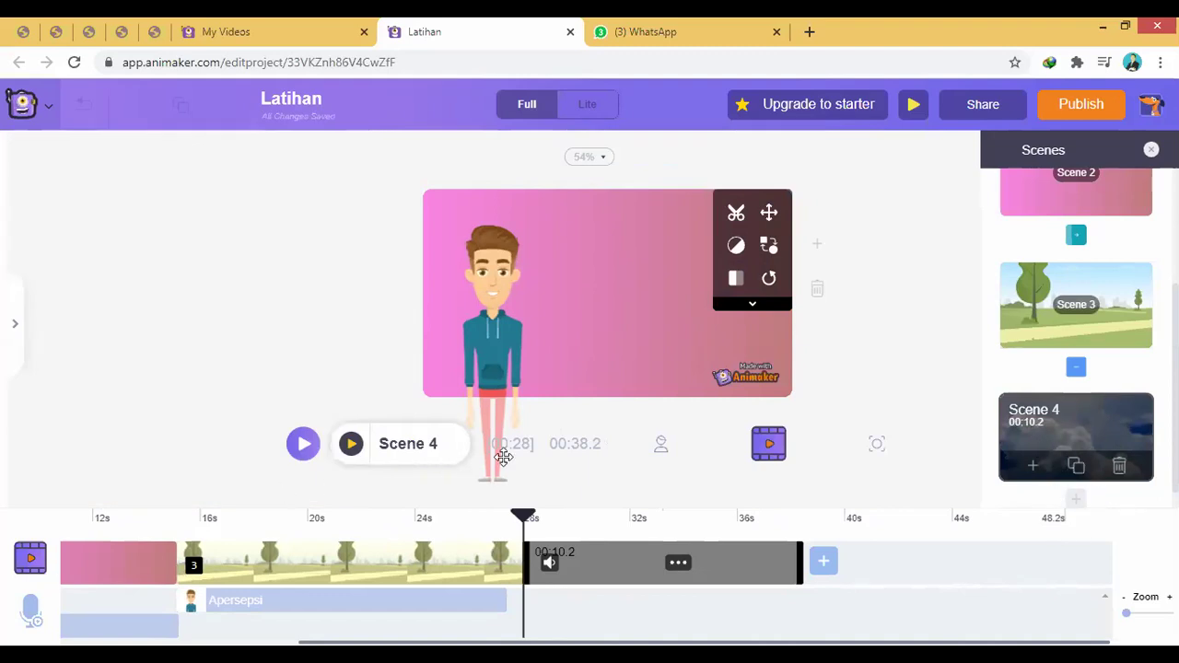
pyautogui.click(1145, 591)
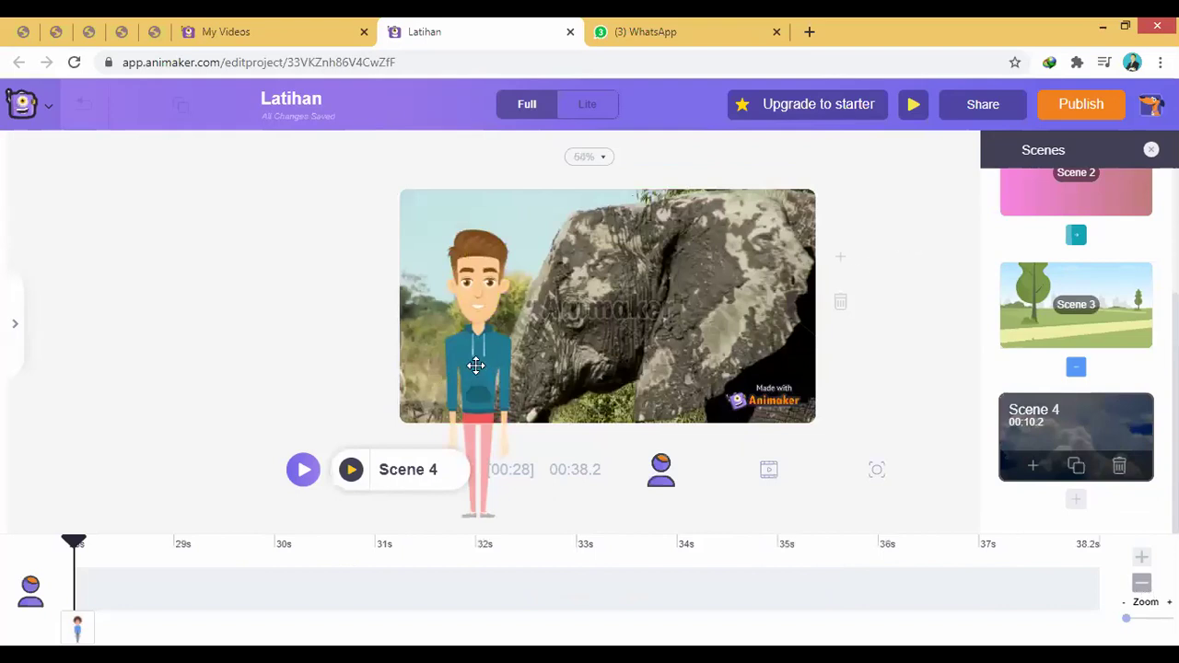
pyautogui.click(1141, 582)
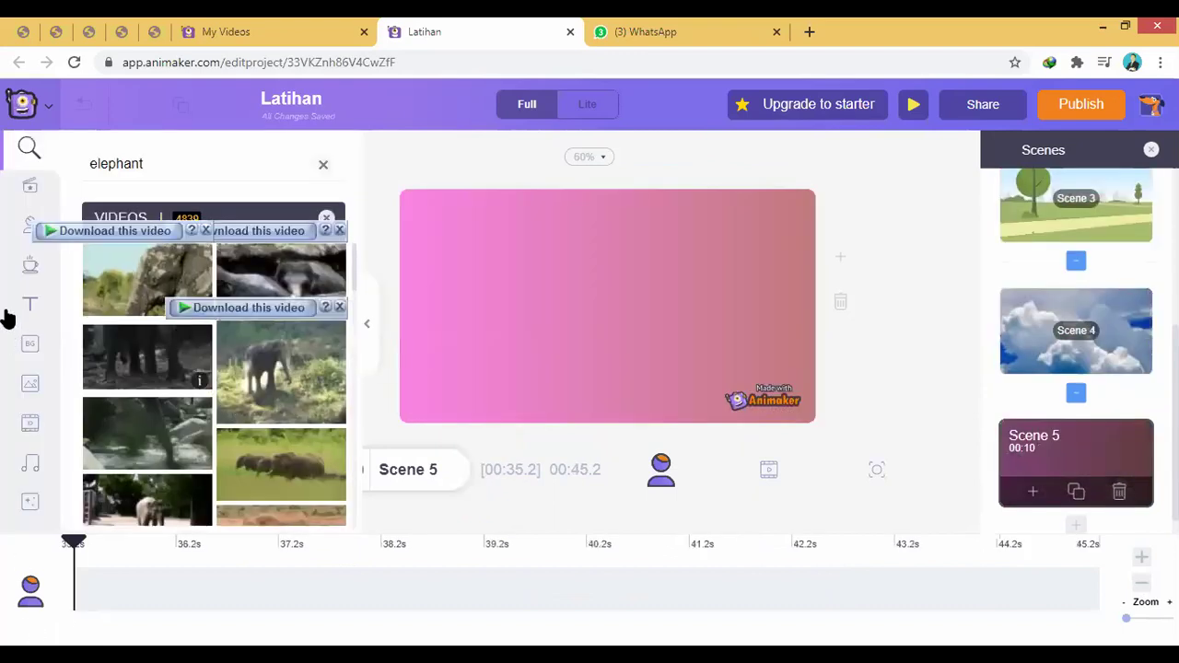
# Try the coloured polka-dot screen effect on Scene 5 and undo it
pyautogui.scroll(-2, 46, 350)
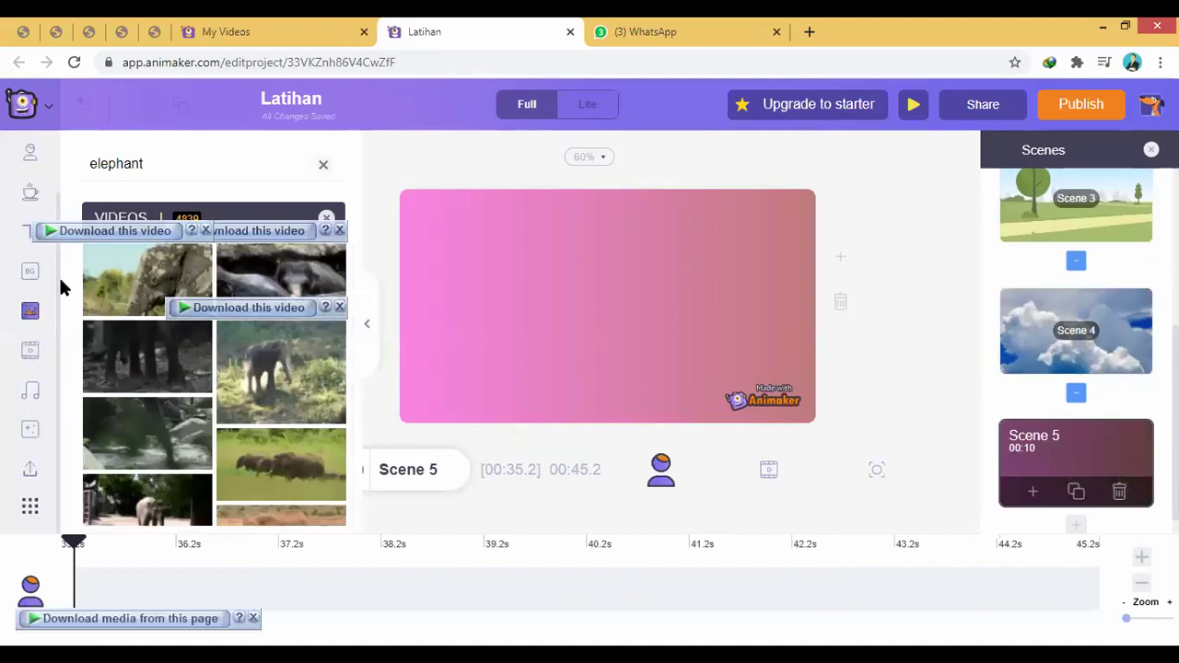
pyautogui.click(35, 439)
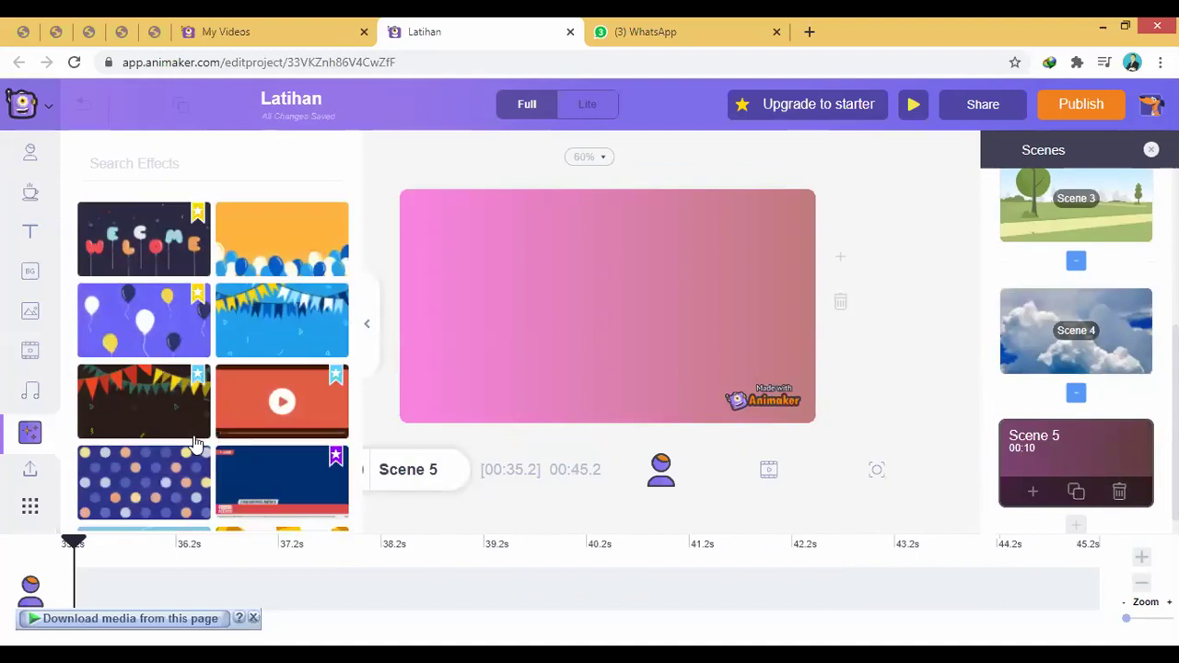
pyautogui.scroll(-2, 315, 469)
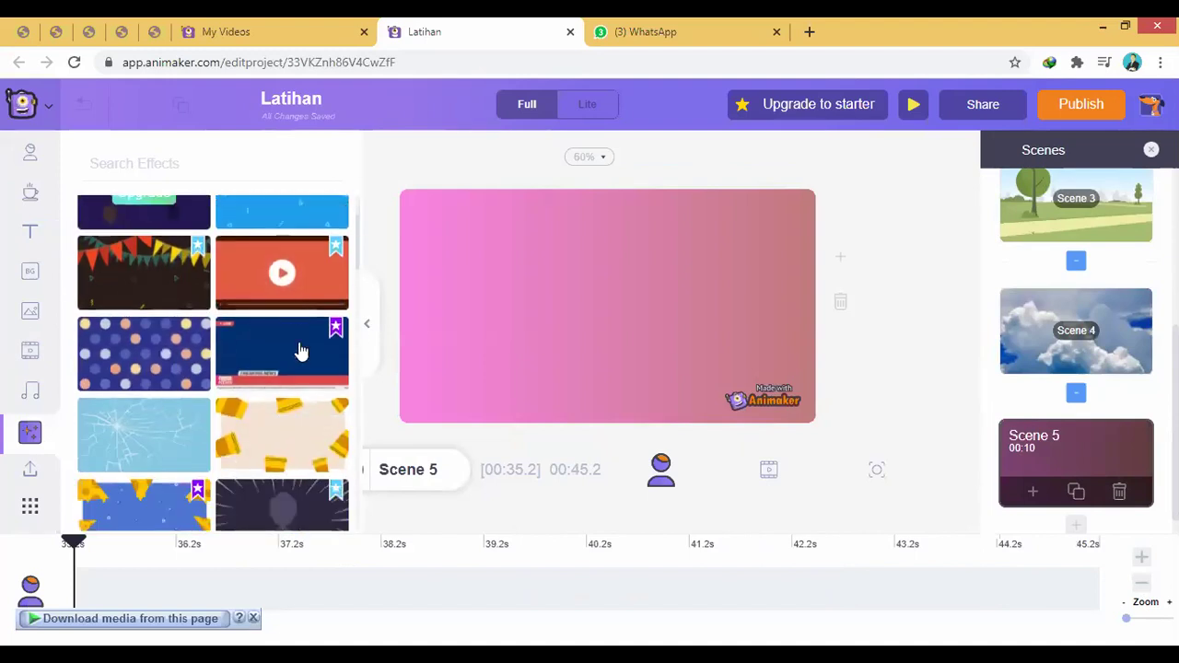
pyautogui.scroll(-2, 184, 191)
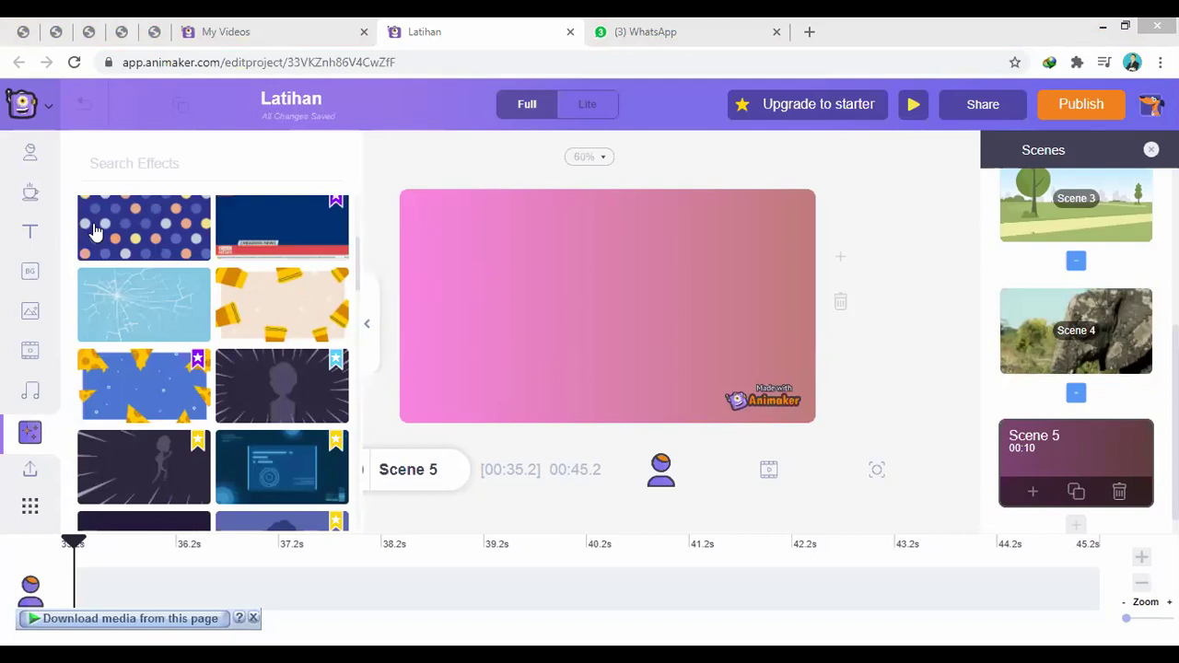
pyautogui.click(152, 231)
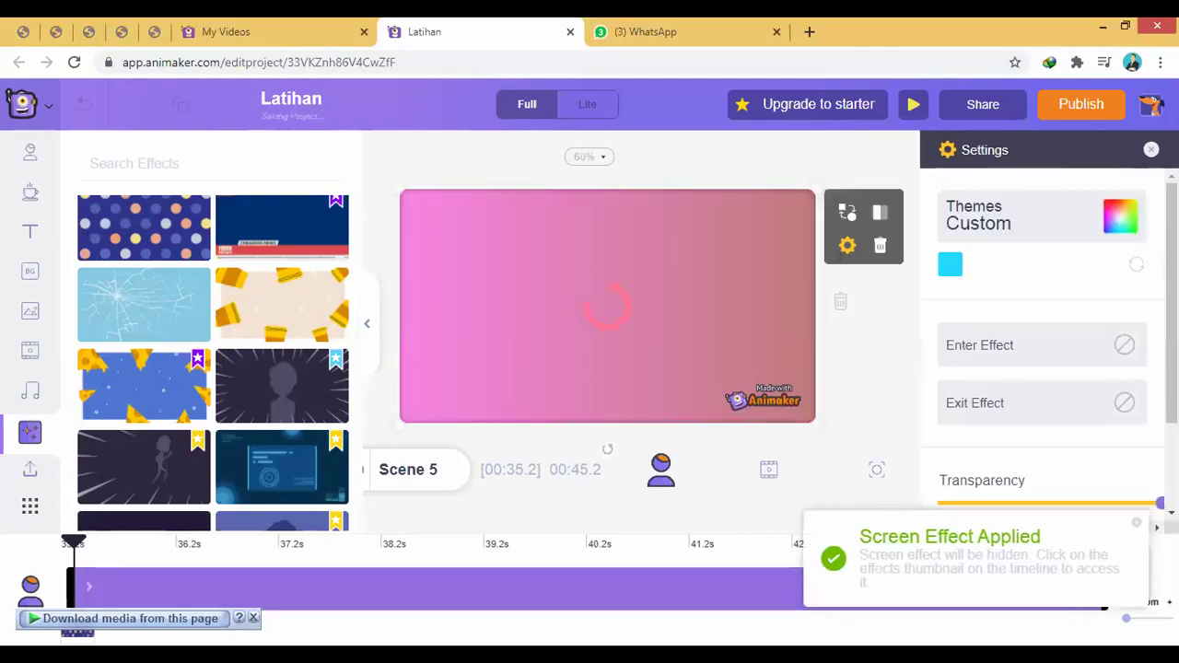
pyautogui.click(1137, 523)
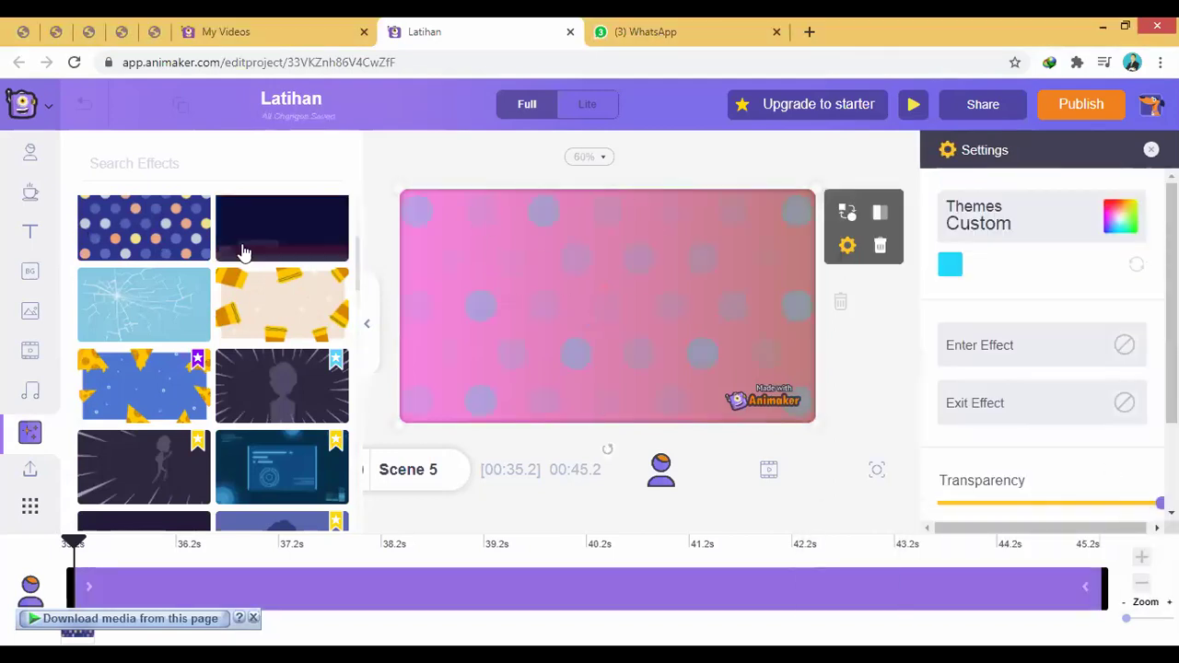
pyautogui.scroll(3, 207, 369)
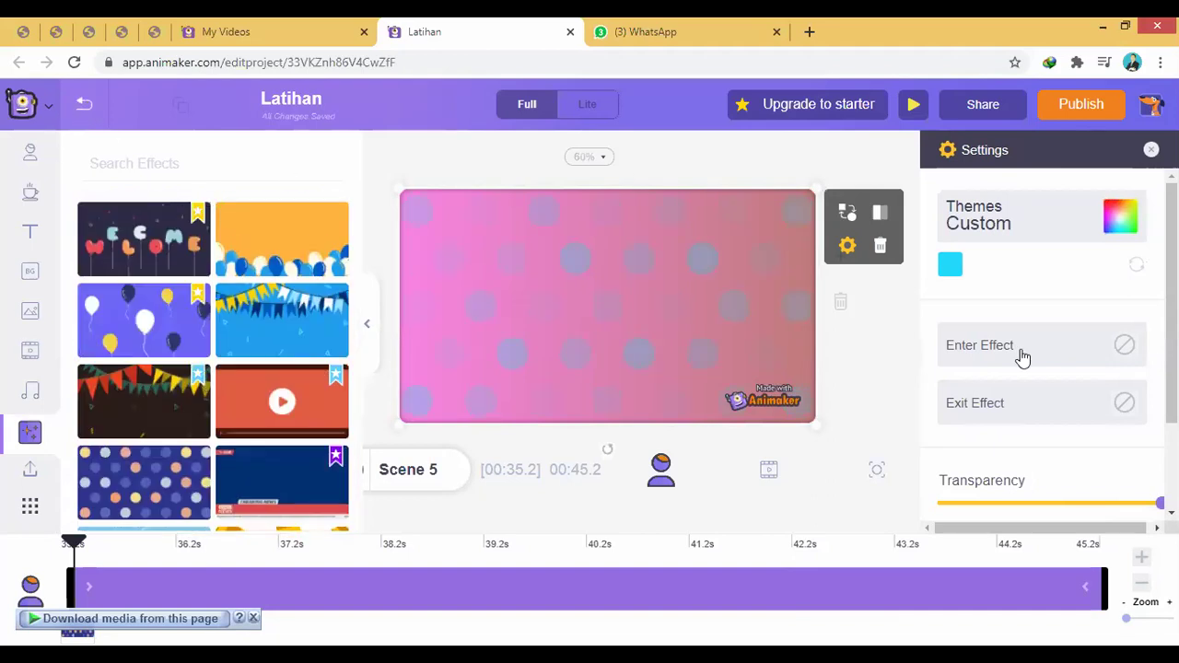
pyautogui.hotkey('ctrl', 'z')
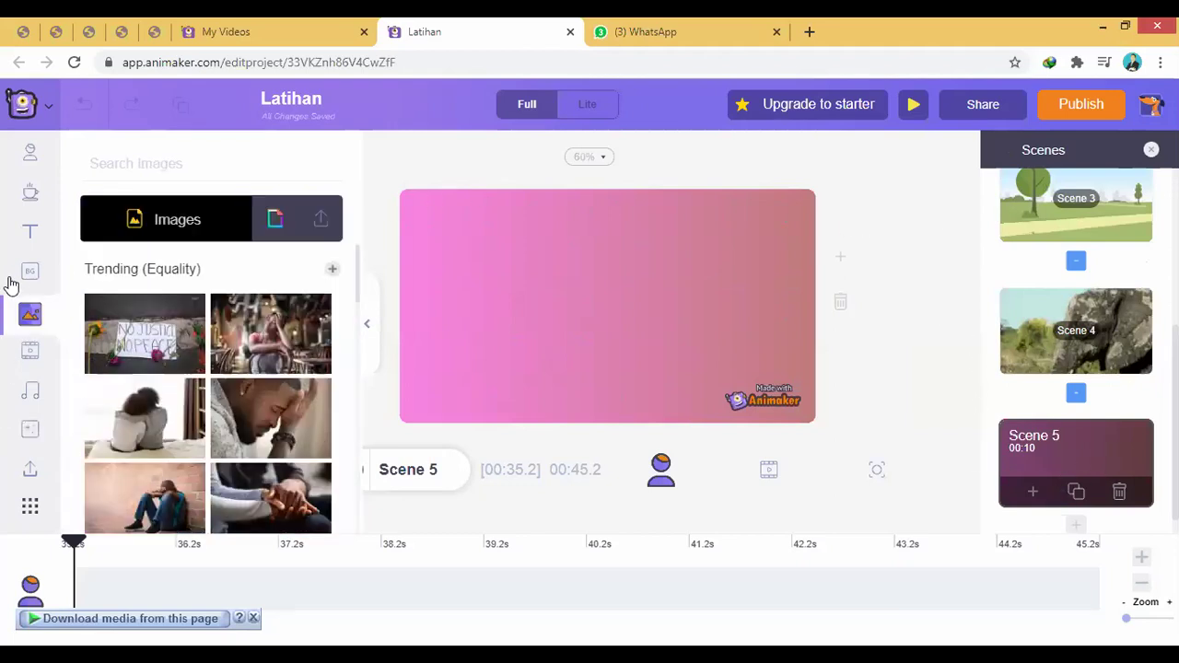
# Browse the screen effects library for an effect that suits the closing scene
pyautogui.click(29, 434)
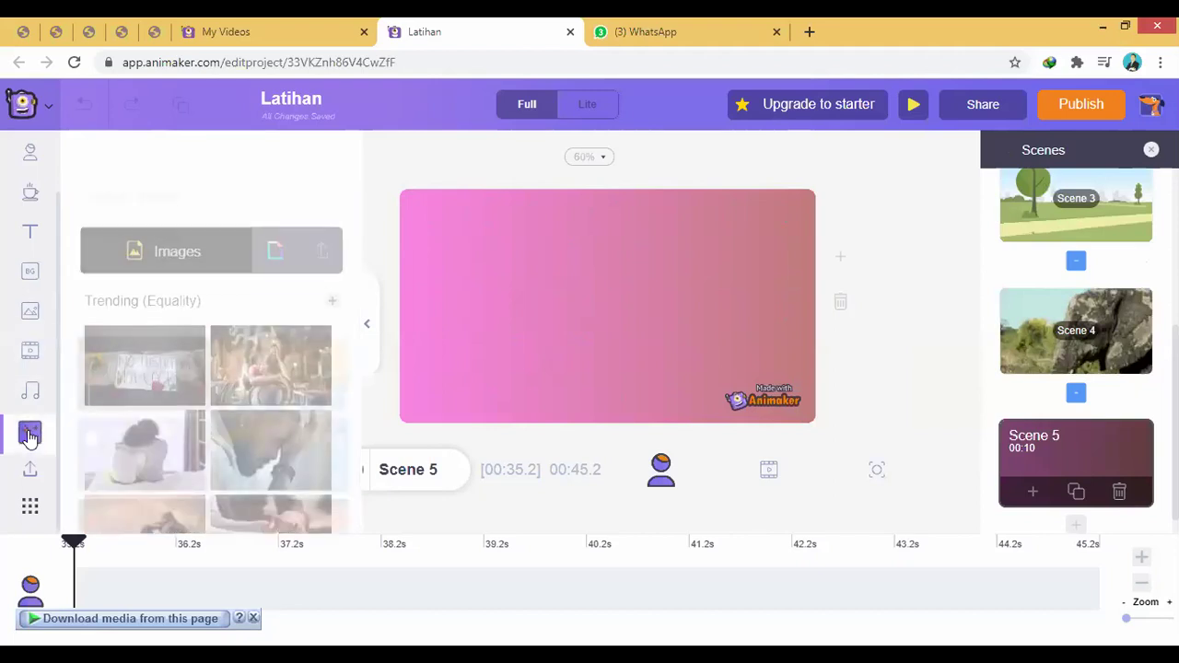
pyautogui.scroll(-3, 265, 414)
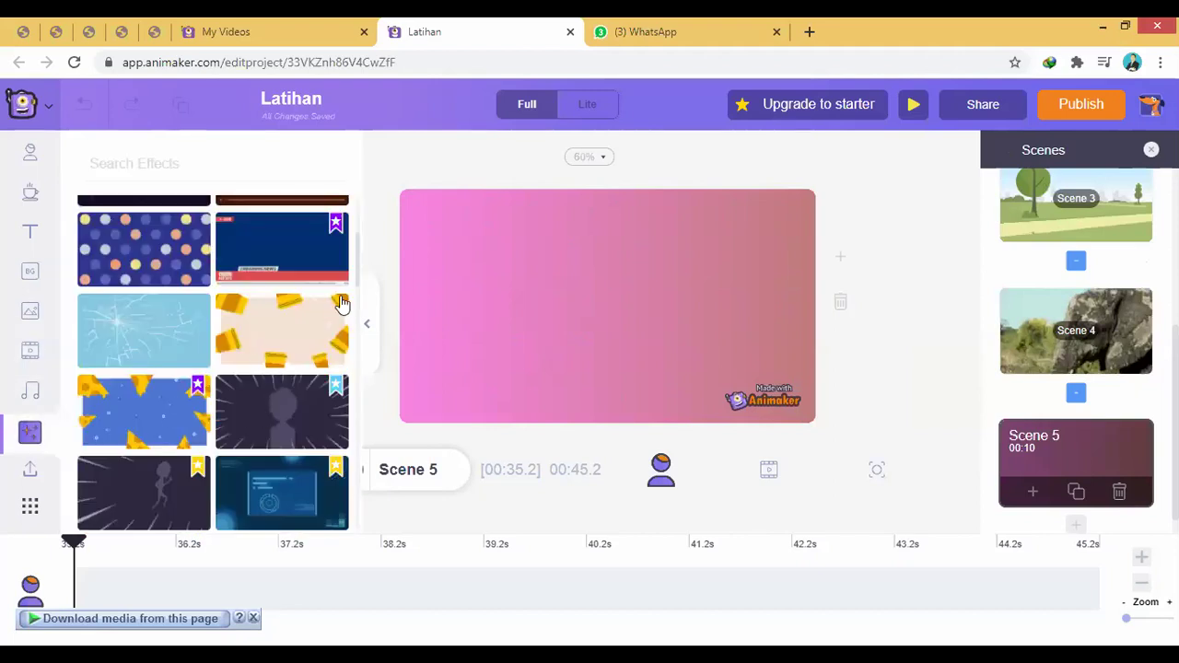
pyautogui.scroll(-1, 271, 363)
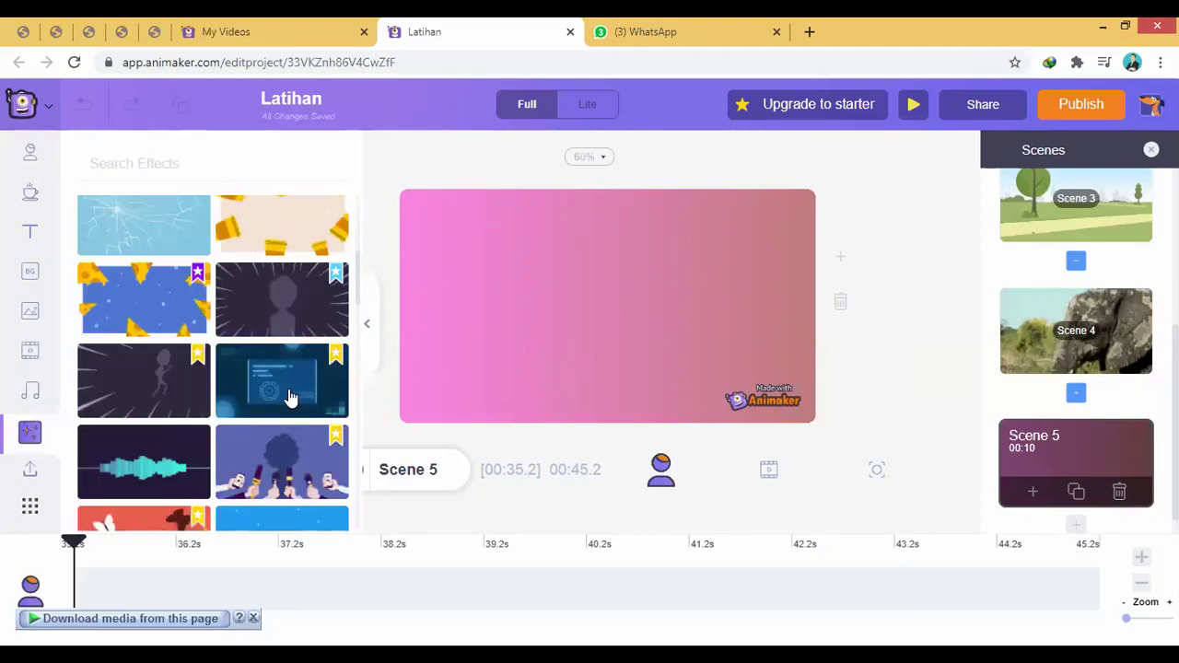
pyautogui.scroll(-1, 285, 396)
pyautogui.scroll(-3, 276, 417)
pyautogui.scroll(-4, 254, 387)
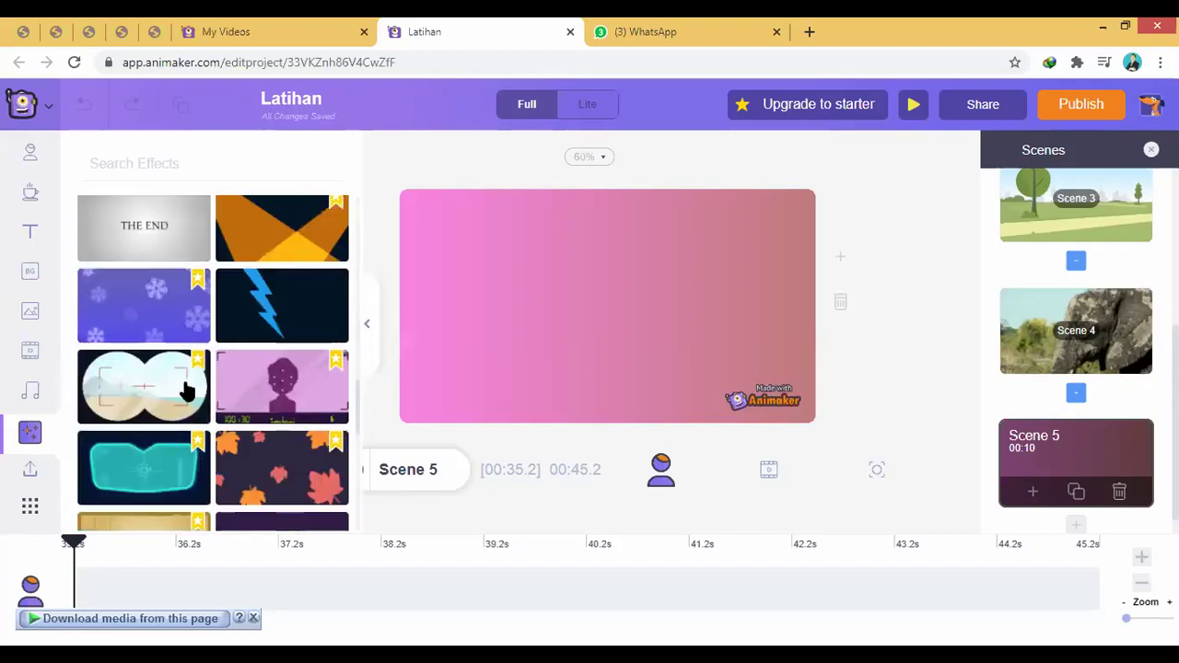
pyautogui.scroll(3, 165, 415)
pyautogui.scroll(-5, 162, 329)
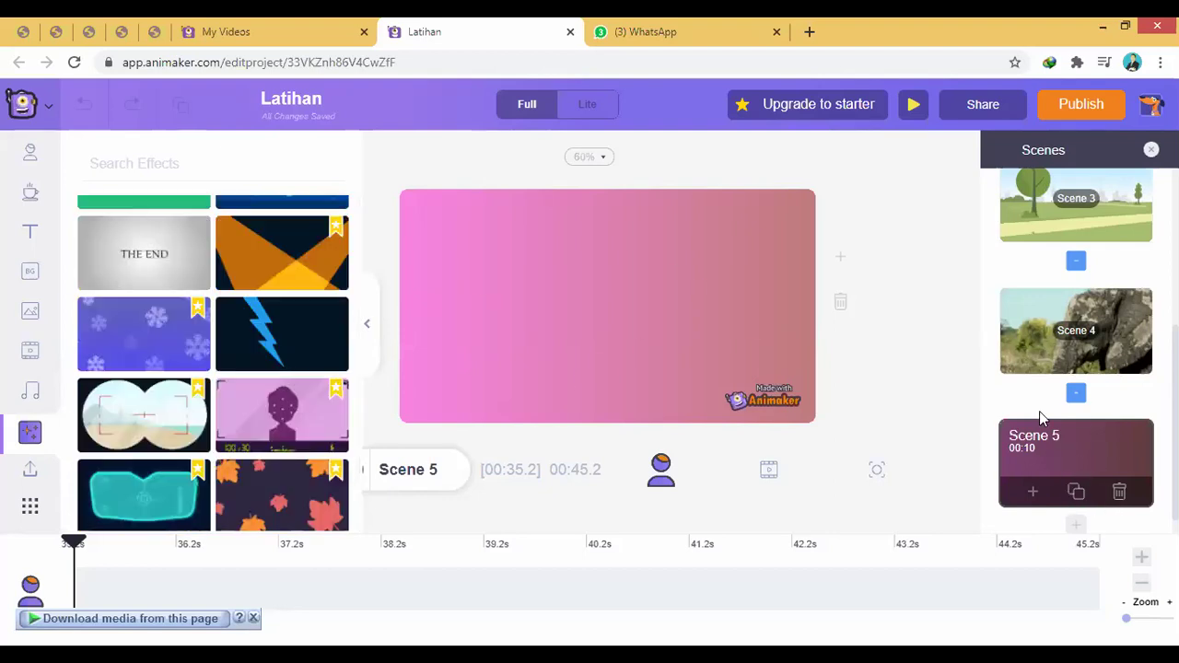
# Add an empty Scene 6 after Scene 5
pyautogui.scroll(-1, 1041, 418)
pyautogui.click(1079, 505)
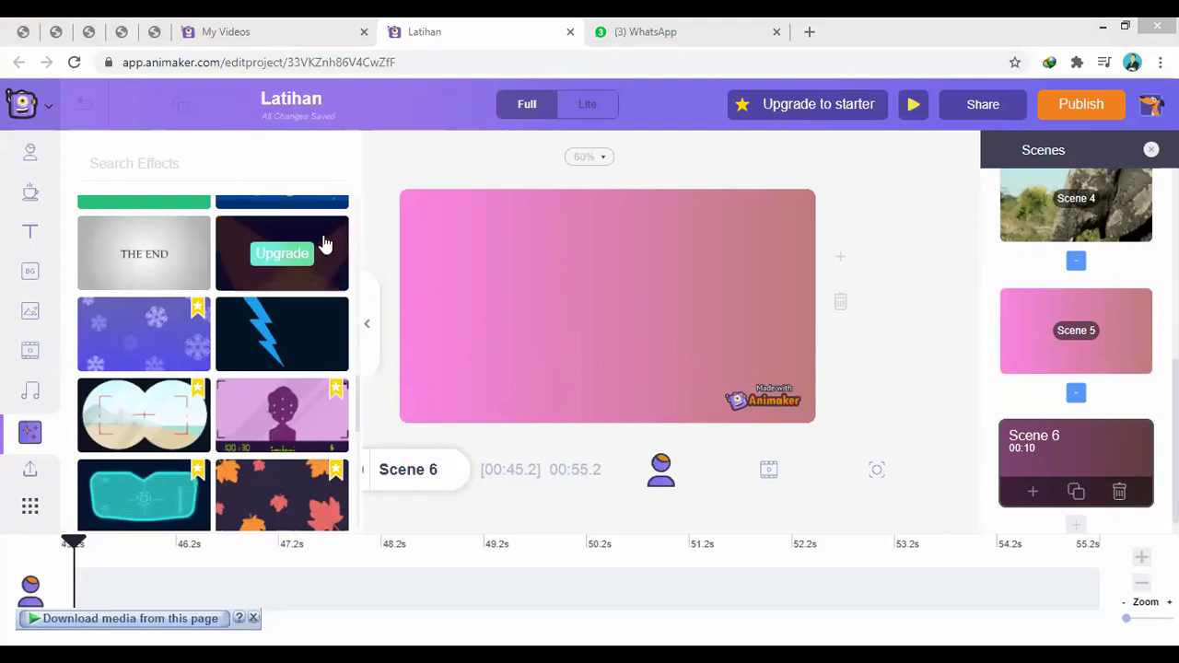
# Try the rising balloons screen effect on Scene 6 and undo it
pyautogui.scroll(-10, 175, 334)
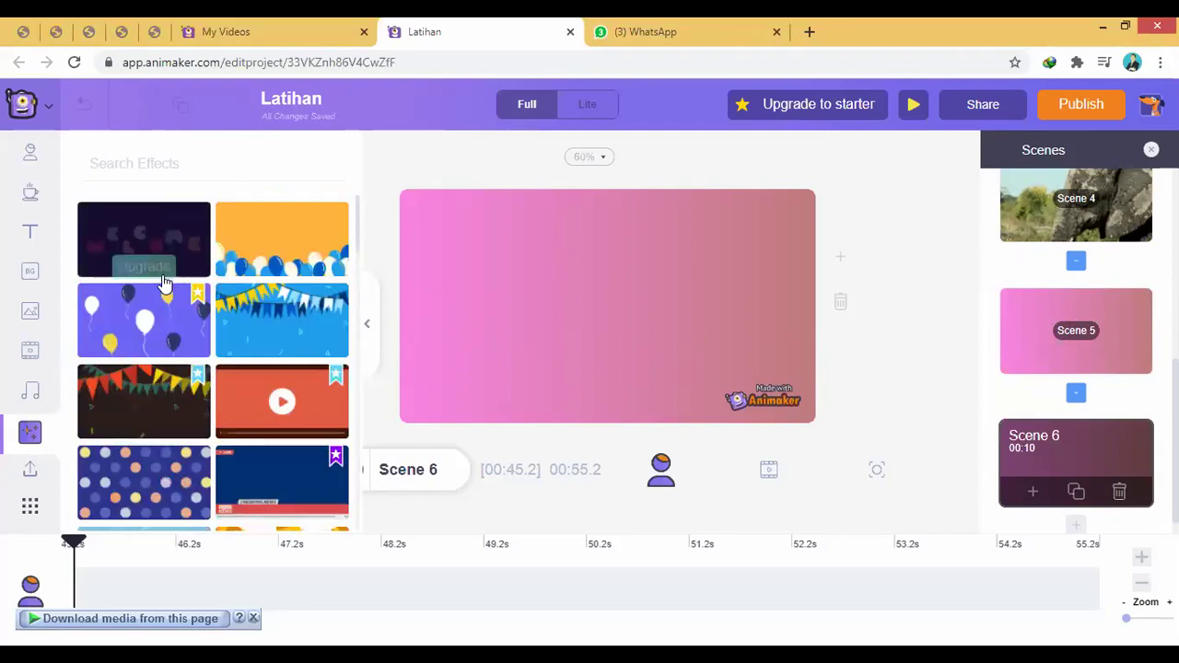
pyautogui.click(279, 238)
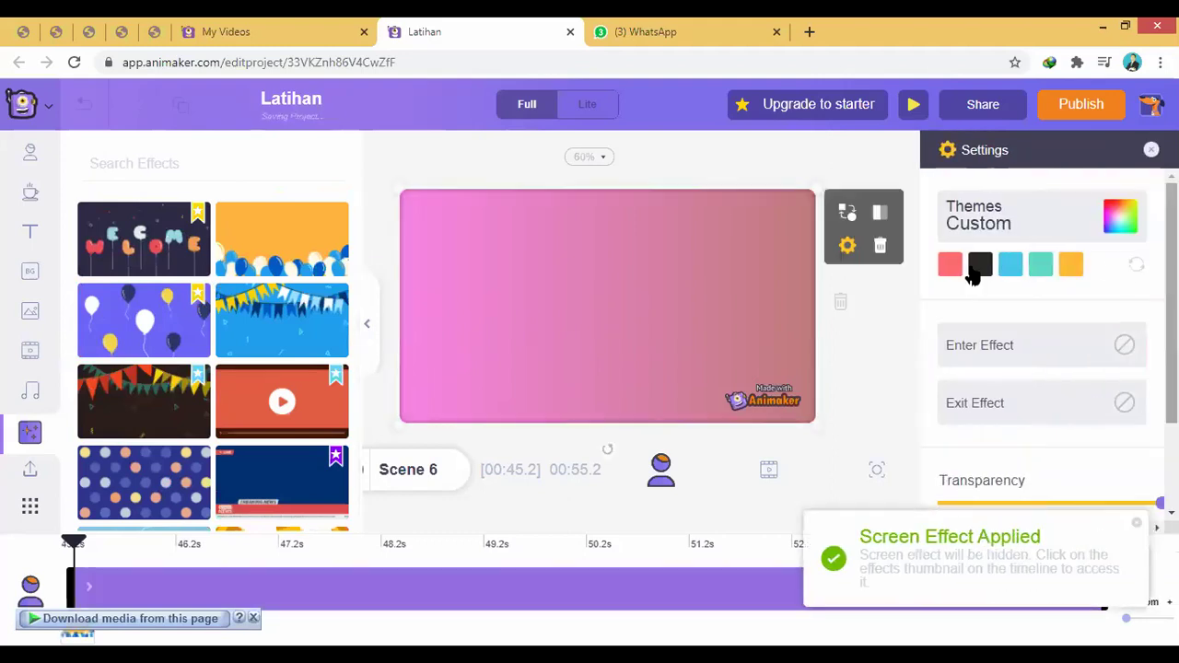
pyautogui.click(1137, 524)
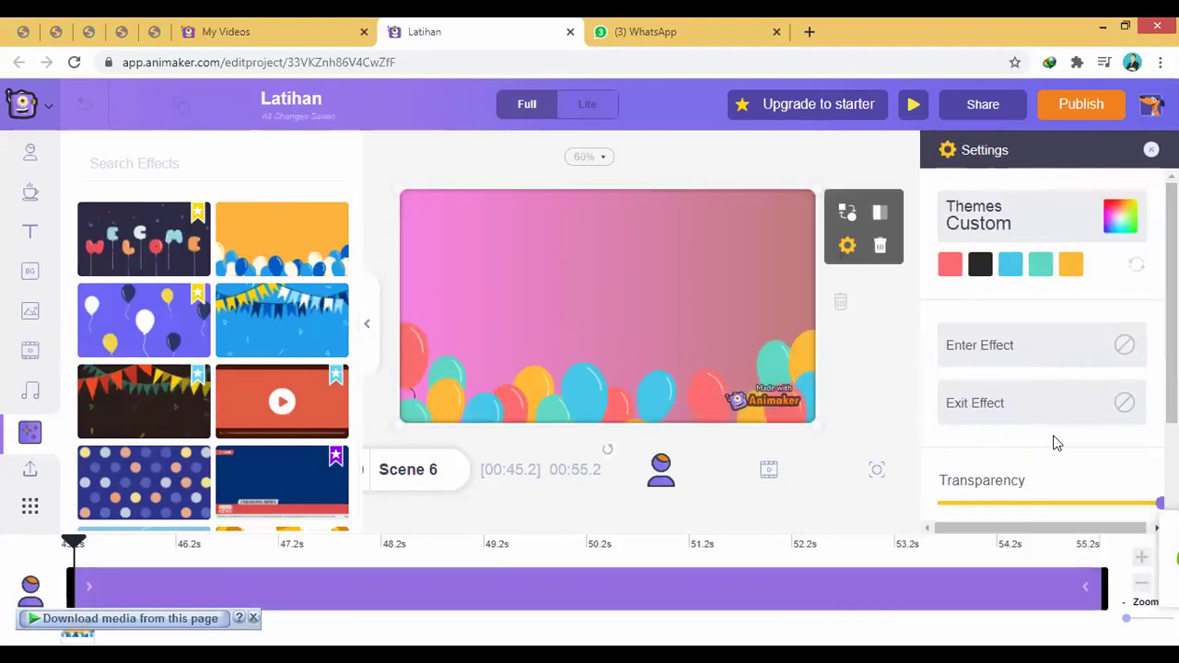
pyautogui.scroll(-2, 1062, 353)
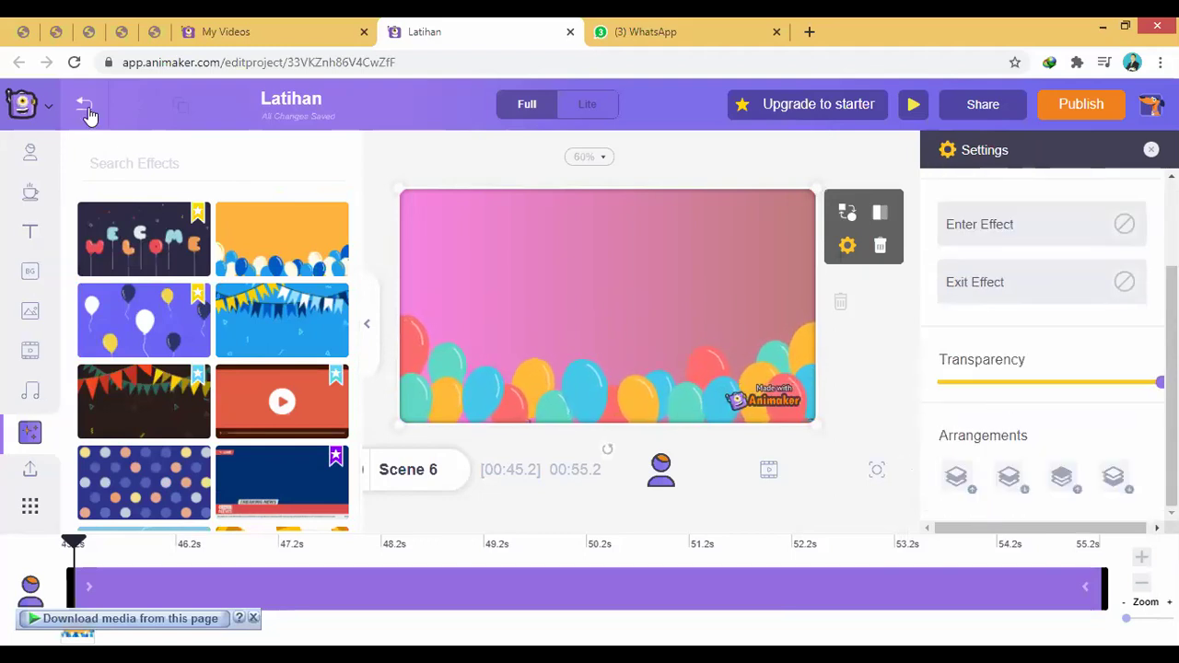
pyautogui.click(83, 104)
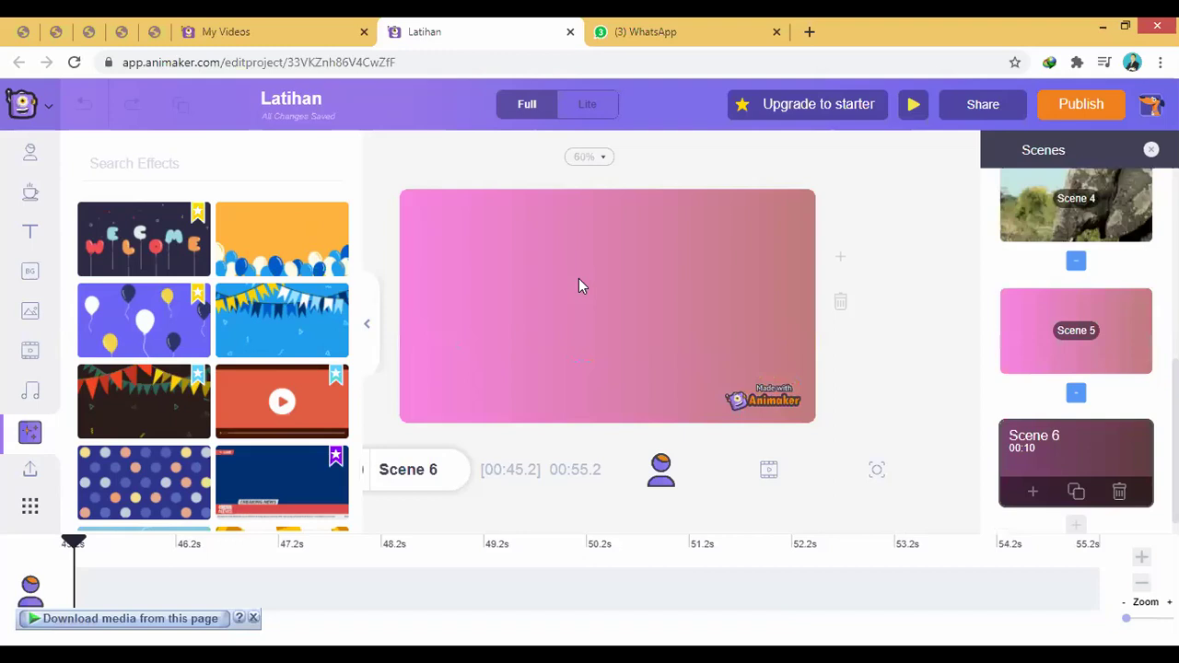
# Dismiss the media download bar and reopen Scene 5 with the asset library hidden
pyautogui.click(368, 329)
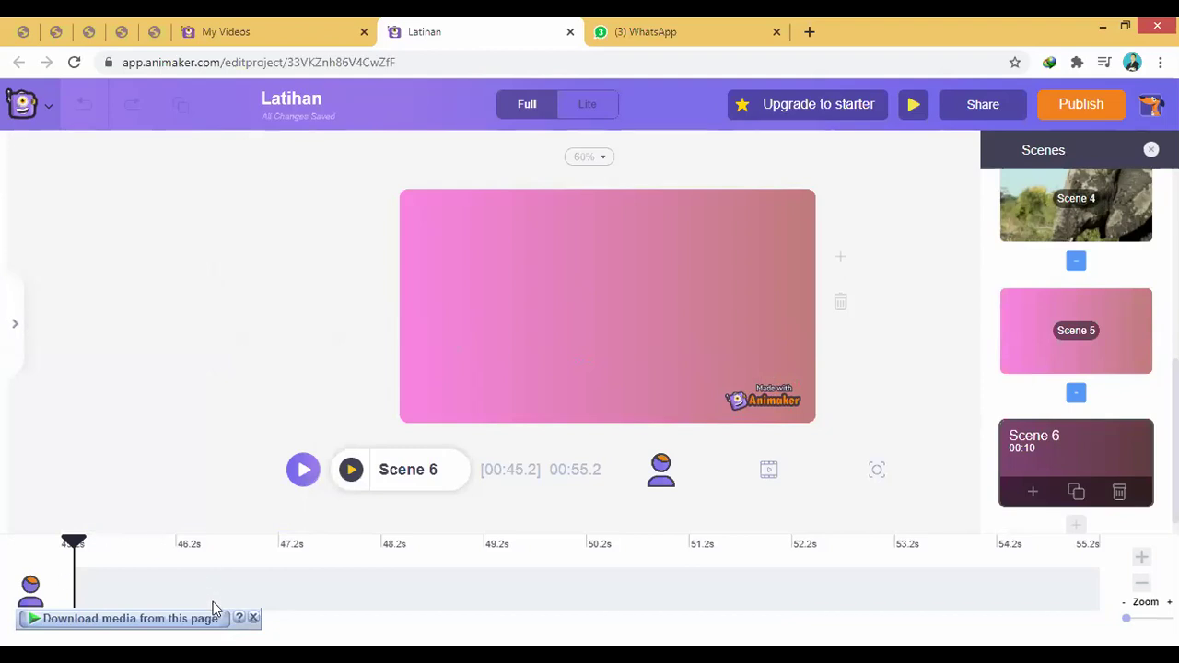
pyautogui.click(253, 618)
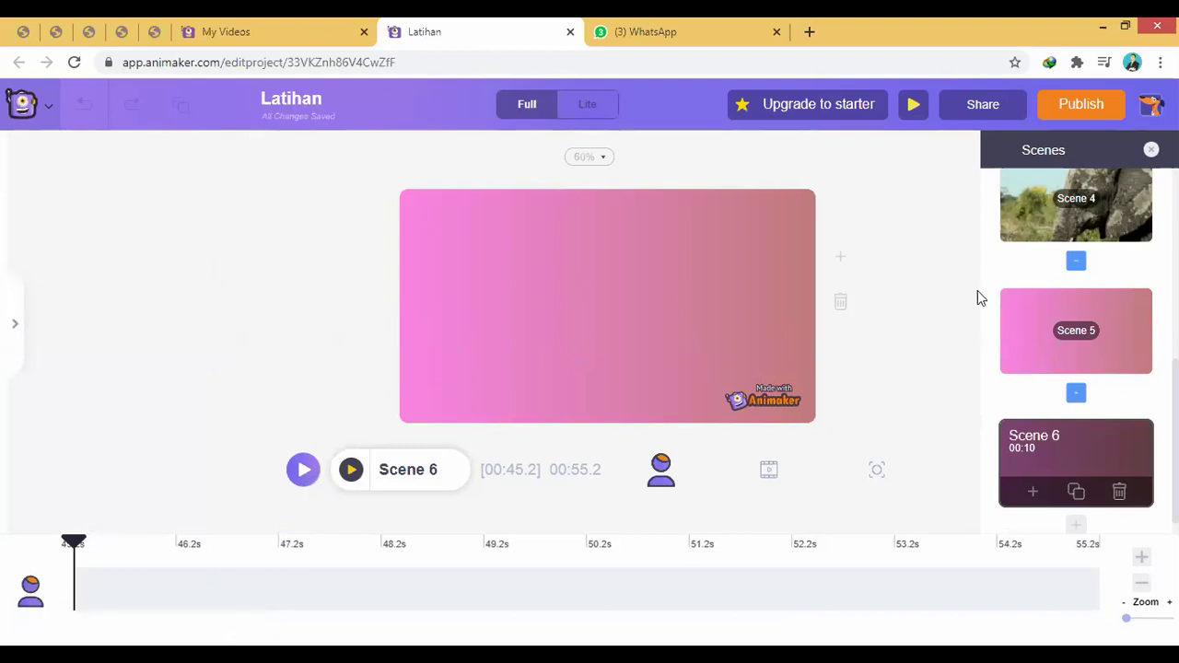
pyautogui.click(1056, 330)
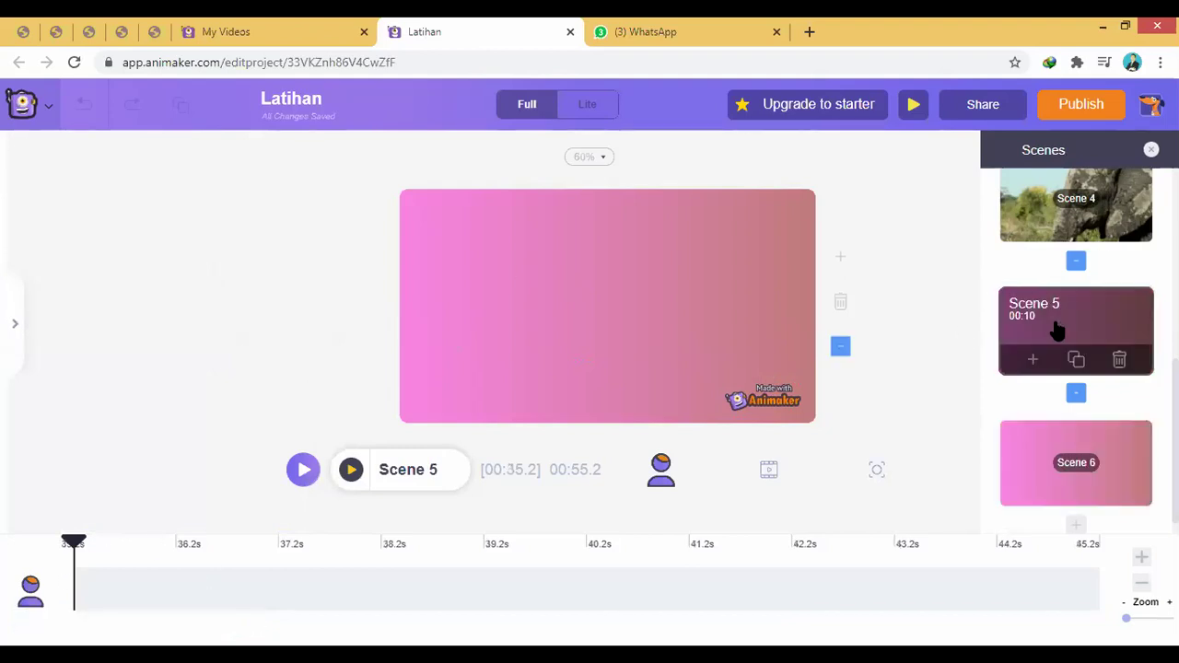
pyautogui.click(11, 360)
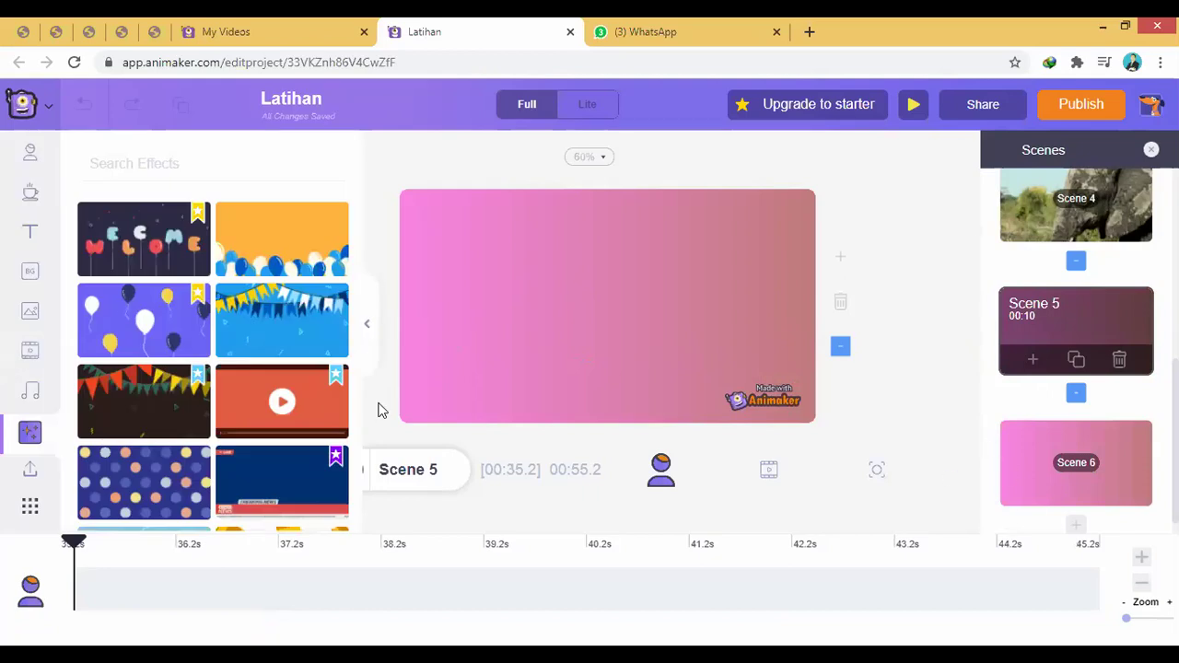
pyautogui.click(376, 326)
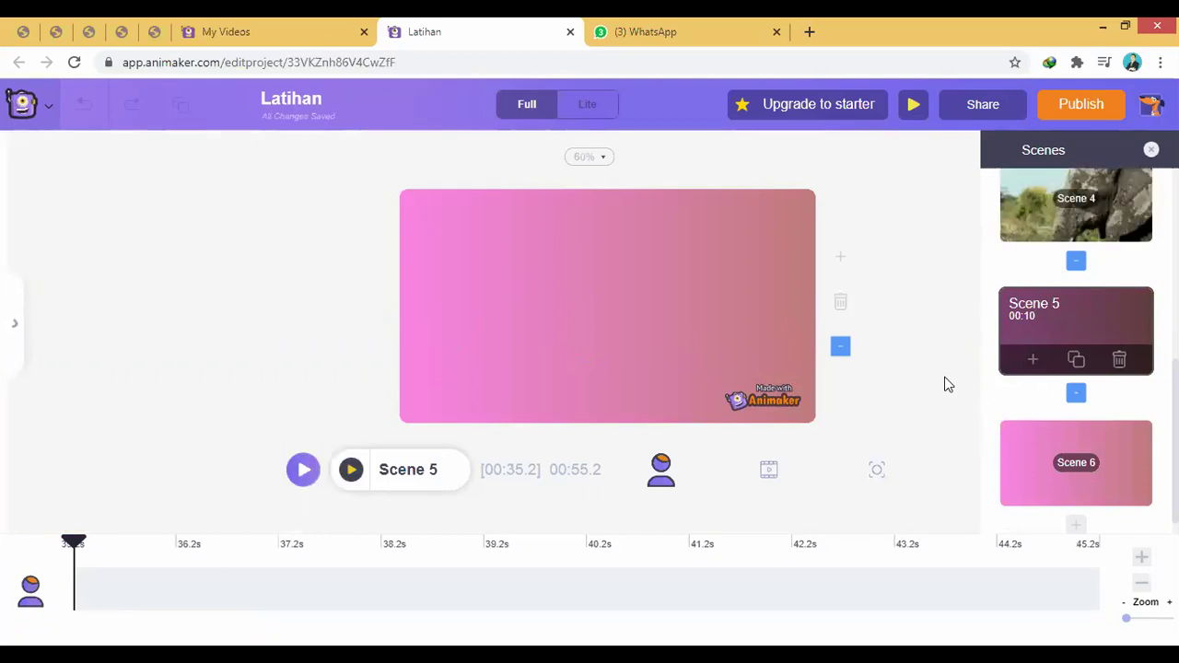
# Add the custom male character with the teal hoodie from My Characters to the left part of Scene 5
pyautogui.click(25, 339)
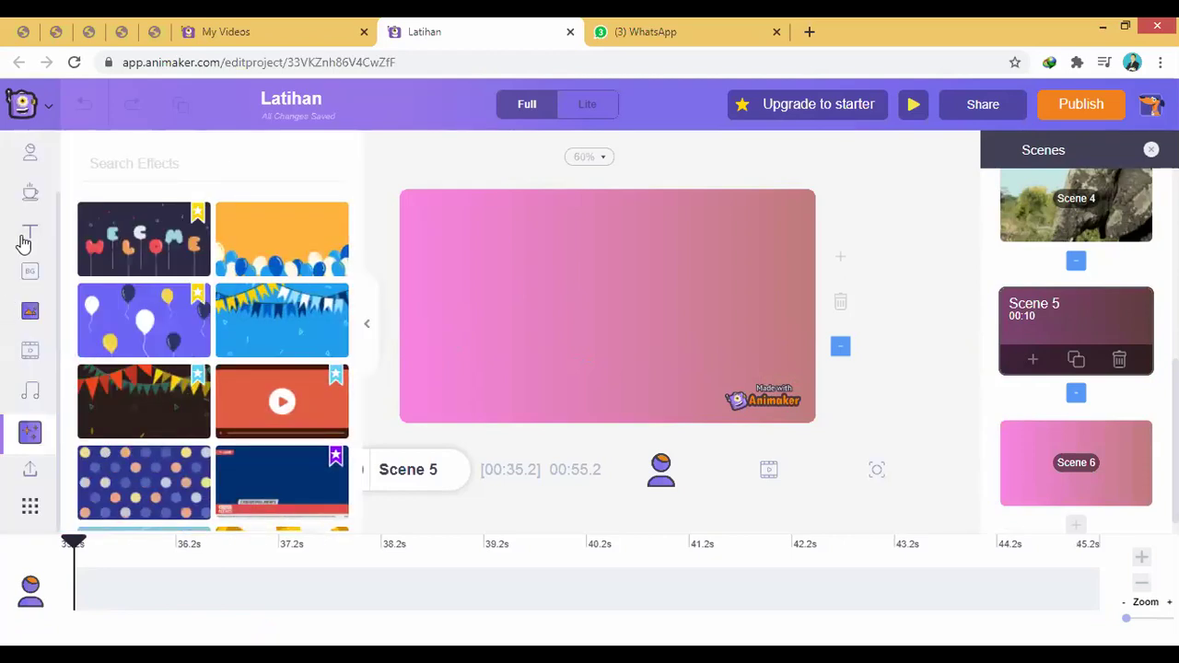
pyautogui.click(30, 197)
pyautogui.click(30, 155)
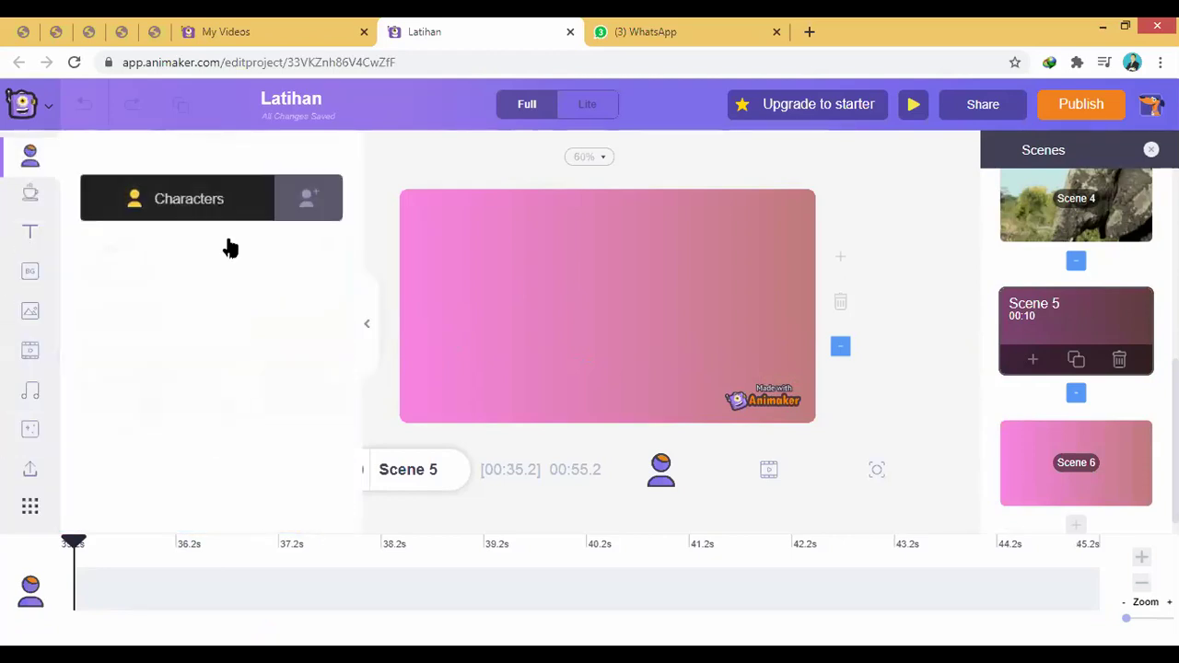
pyautogui.click(308, 185)
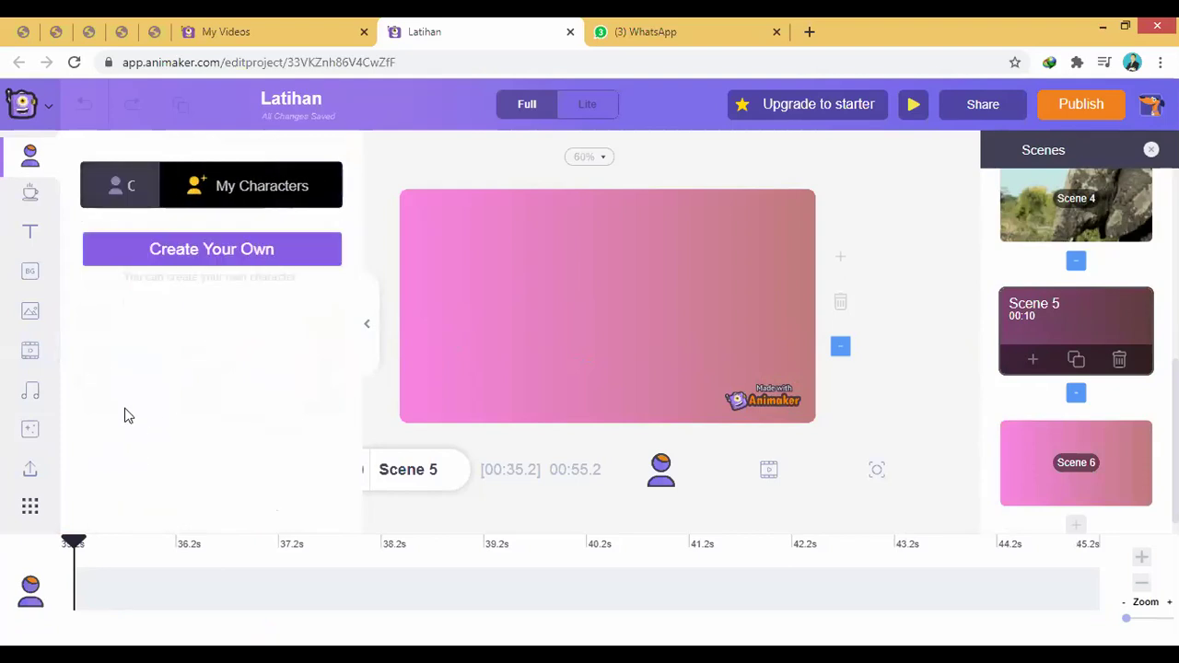
pyautogui.moveTo(152, 401); pyautogui.dragTo(463, 323)
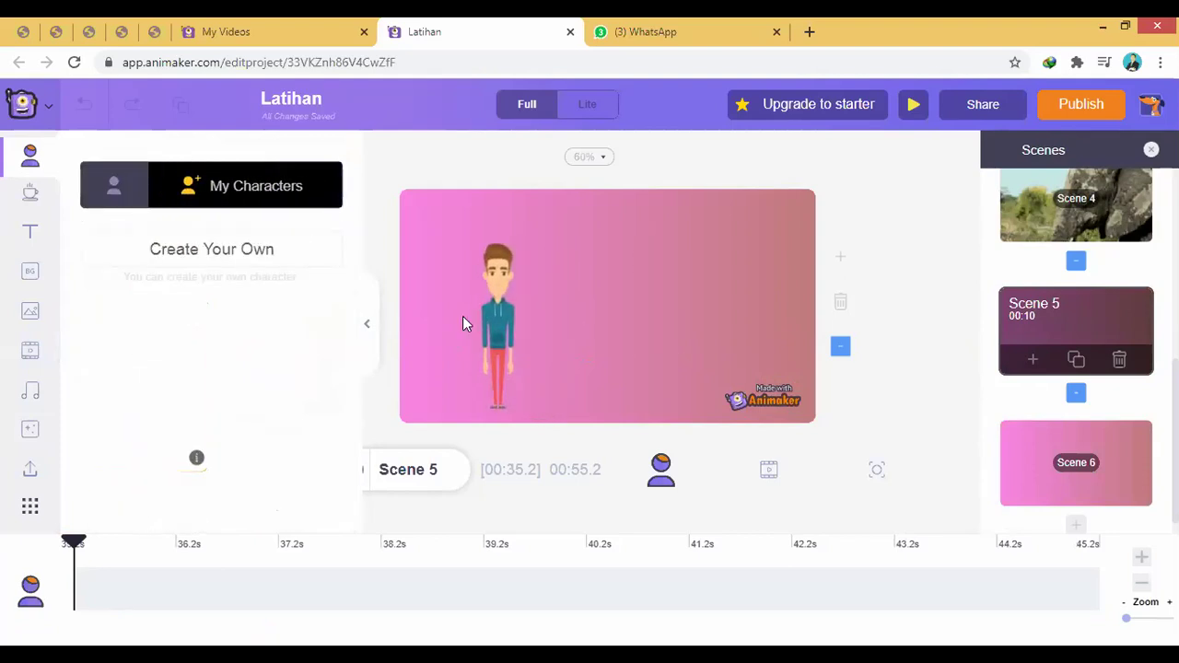
# Hide the asset library, enlarge the character slightly and position it near the left edge of Scene 5
pyautogui.click(369, 326)
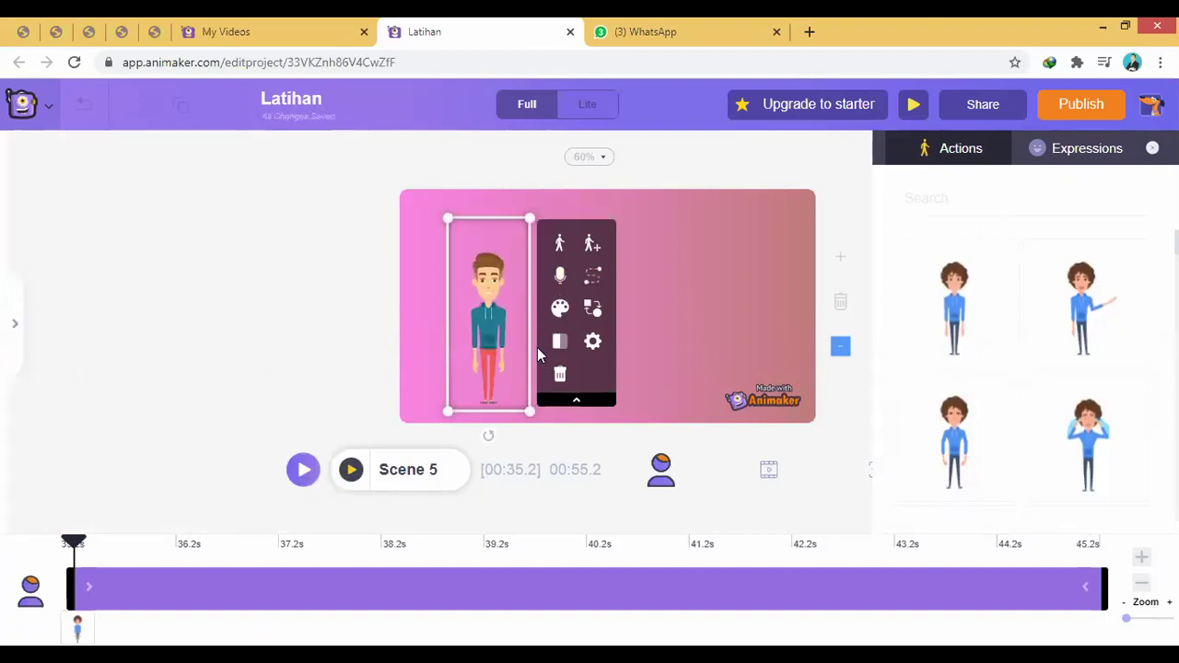
pyautogui.moveTo(495, 287); pyautogui.dragTo(473, 259)
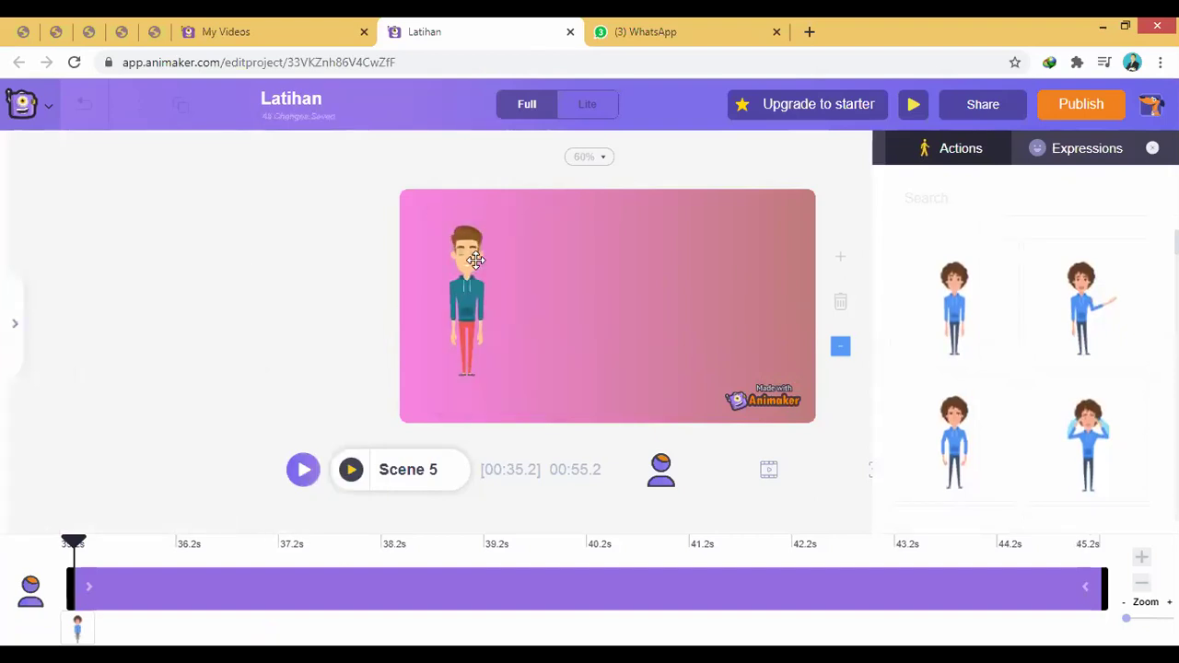
pyautogui.moveTo(544, 414); pyautogui.dragTo(516, 358)
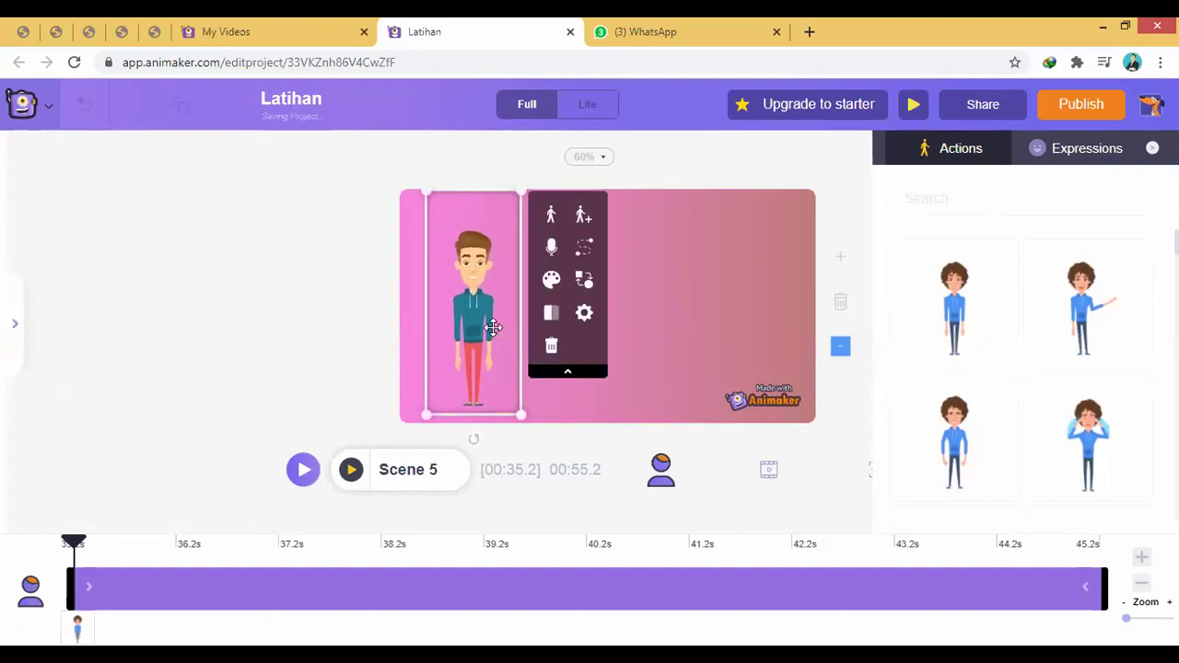
# Record a lip-synced voice-over for the Scene 5 character, name it "closing" and apply it
pyautogui.click(551, 236)
pyautogui.click(976, 230)
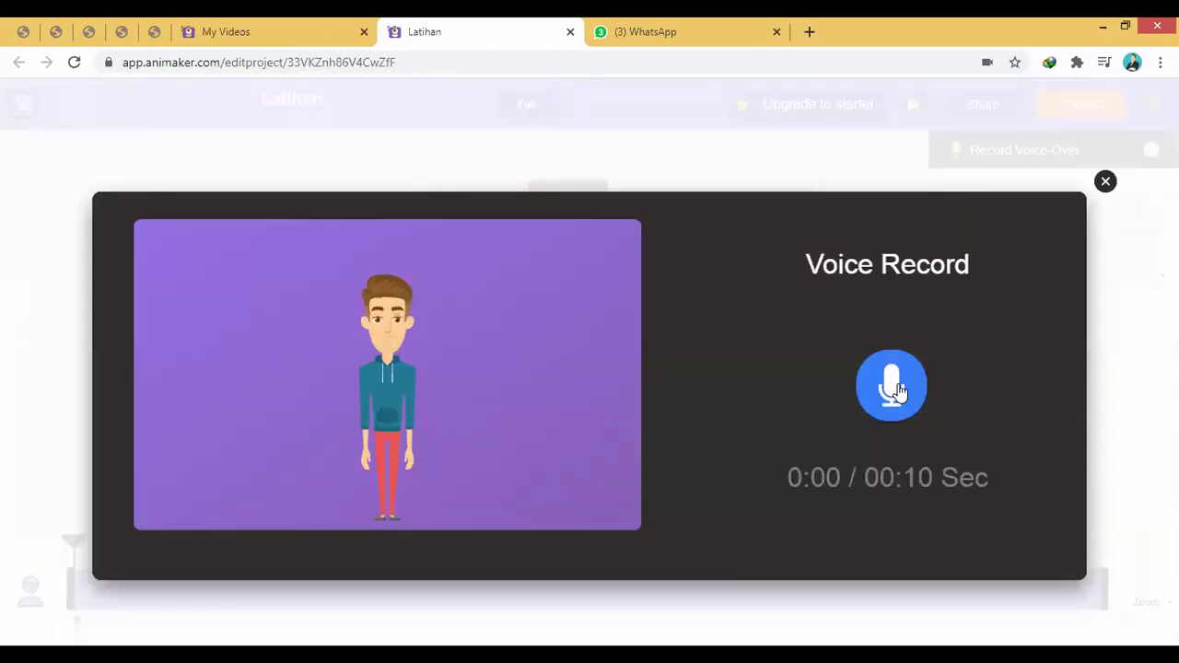
pyautogui.click(894, 386)
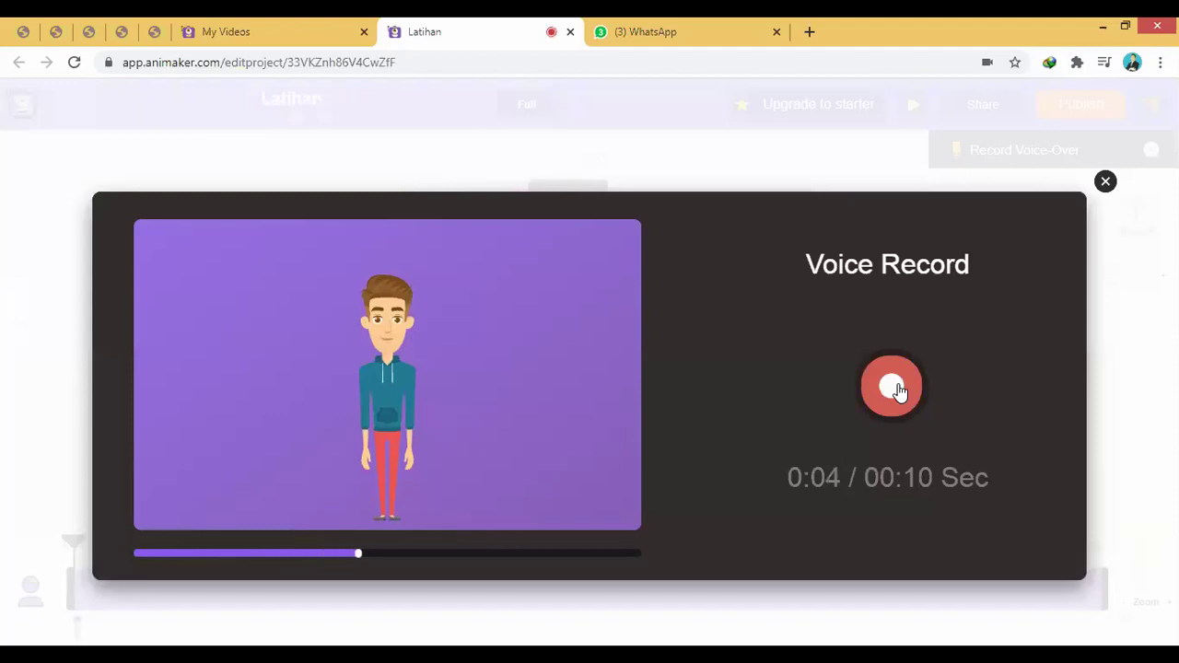
pyautogui.click(898, 387)
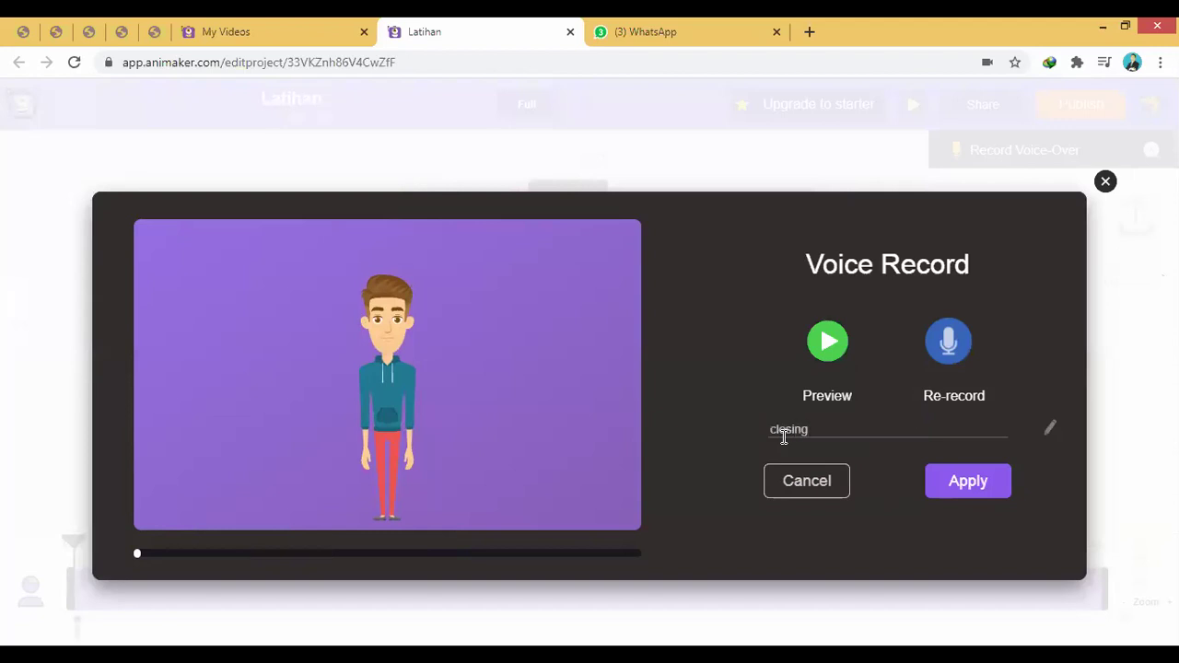
pyautogui.click(966, 480)
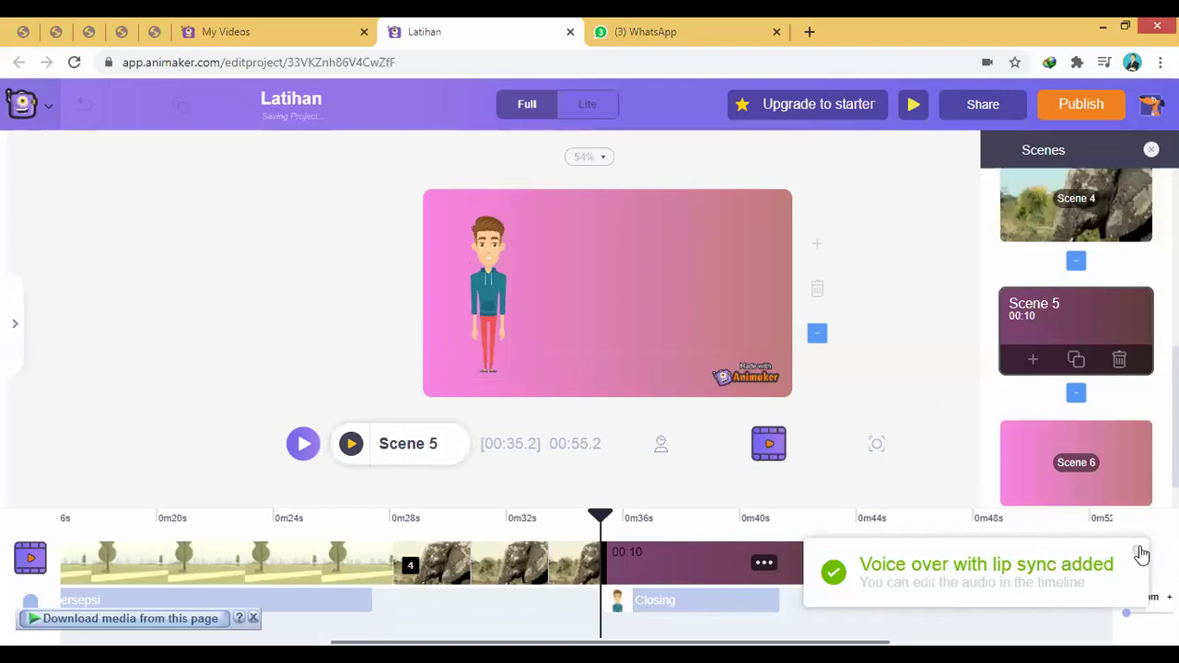
# Dismiss the voice-over notice and try the raised-fists cheering action, followed by the waving action, on the Scene 5 character
pyautogui.click(1140, 550)
pyautogui.click(503, 266)
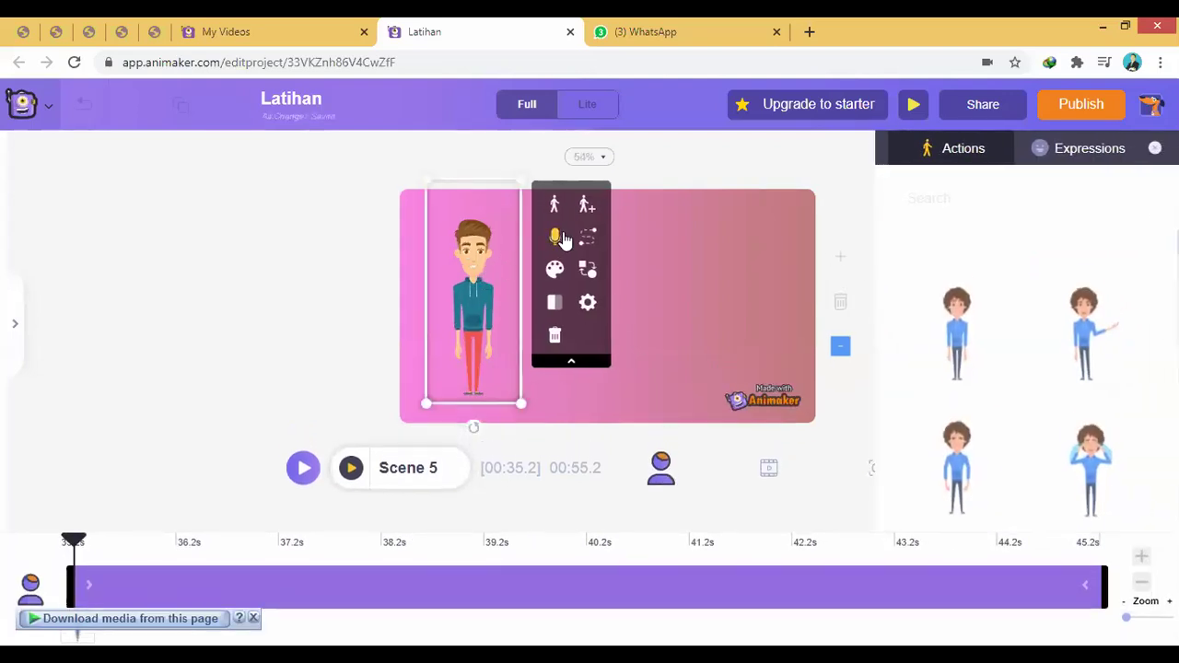
pyautogui.scroll(-5, 1059, 350)
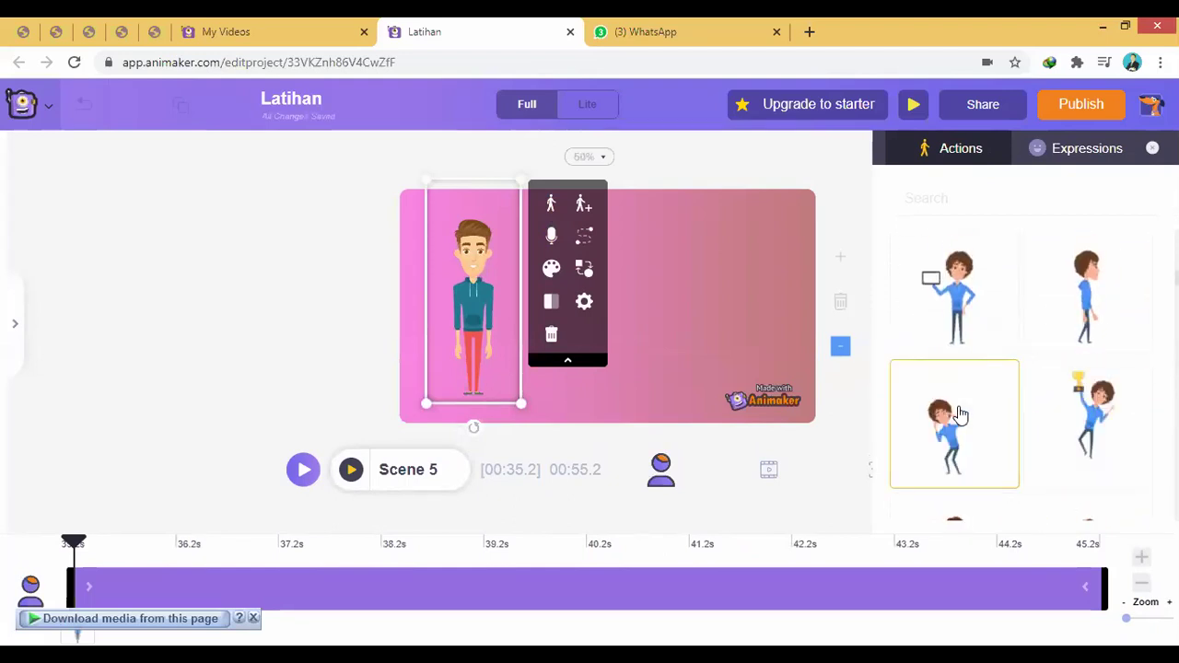
pyautogui.click(954, 419)
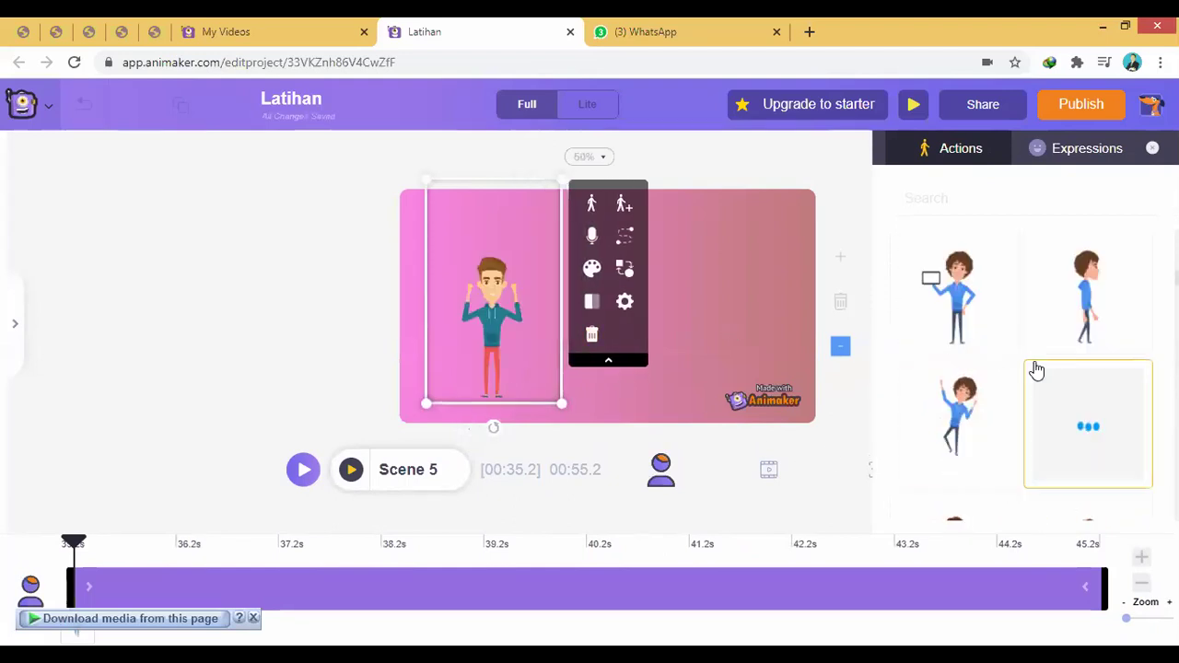
pyautogui.scroll(-3, 1021, 382)
pyautogui.click(936, 313)
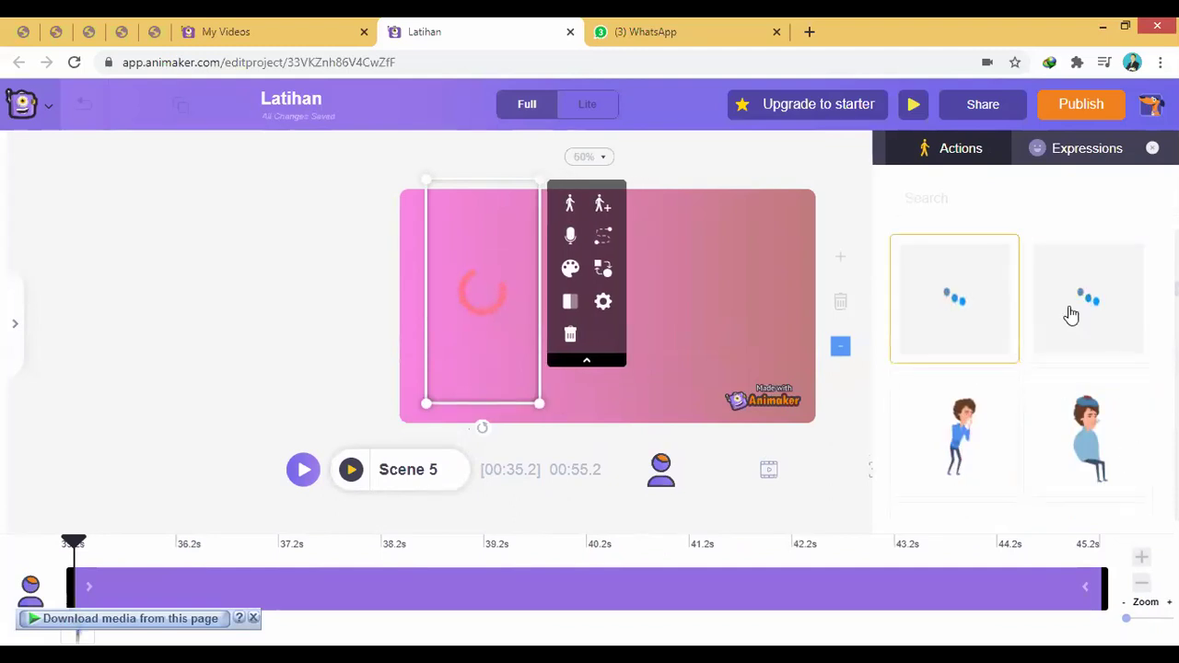
# Change the teal-hoodie character's action to the presenting gesture with arms extended to one side
pyautogui.scroll(2, 1040, 322)
pyautogui.scroll(-8, 1019, 322)
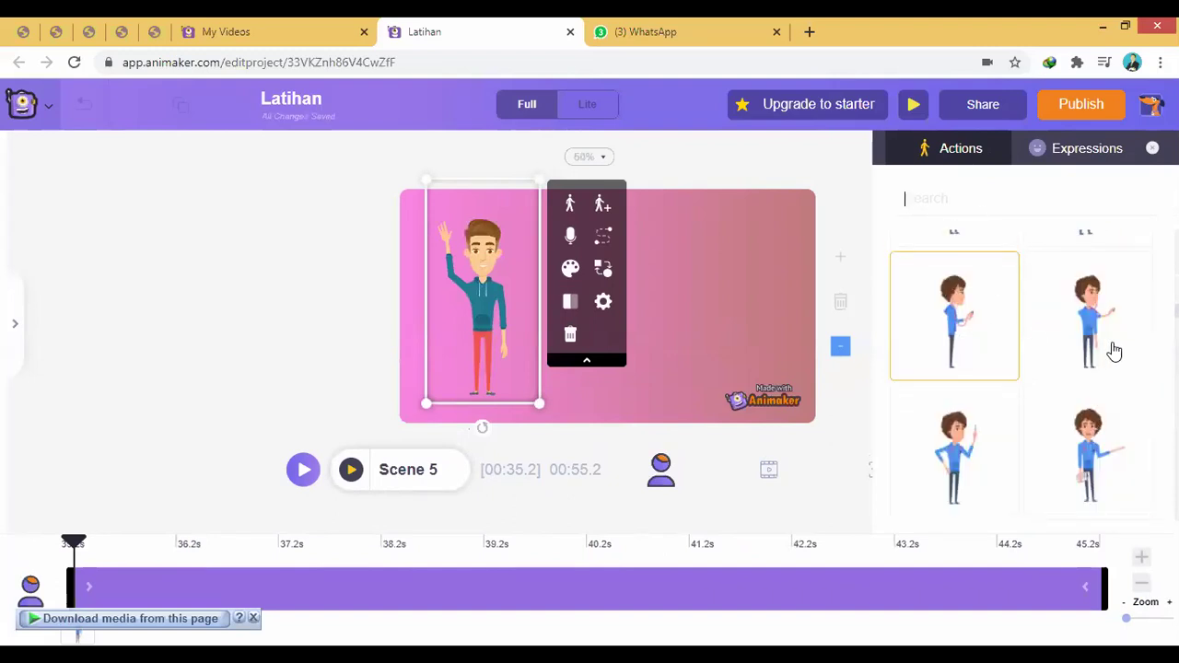
pyautogui.scroll(-1, 967, 401)
pyautogui.scroll(-2, 1086, 424)
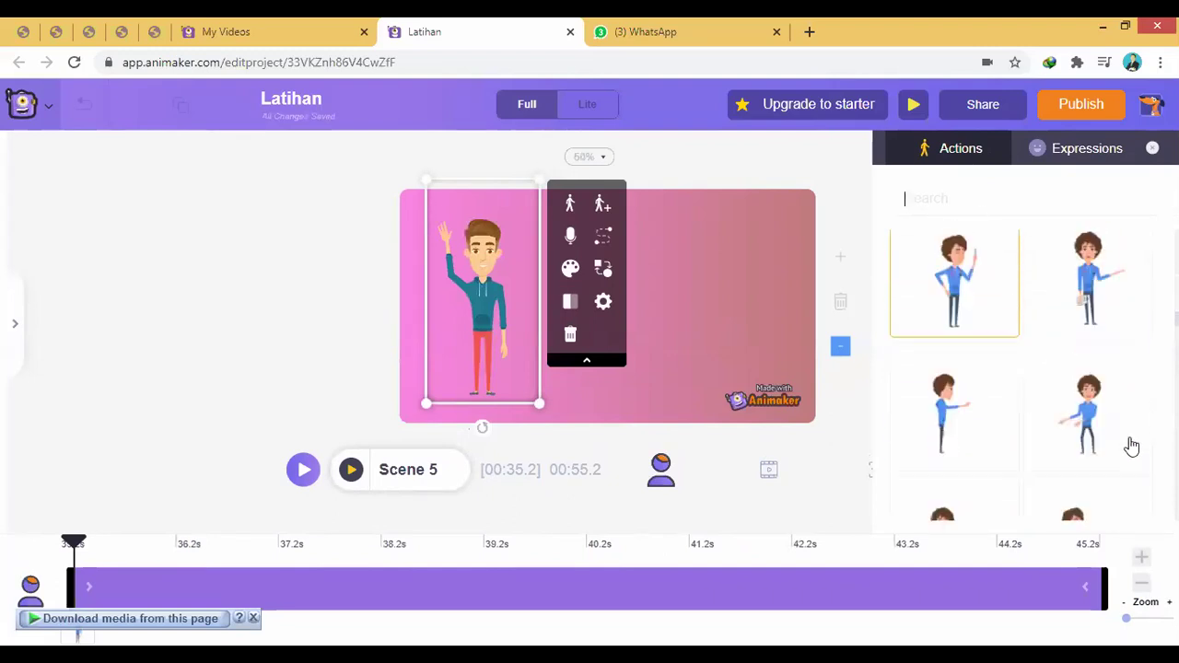
pyautogui.click(1086, 318)
# Browse the remaining character actions for one that suits the closing scene
pyautogui.scroll(-5, 1022, 442)
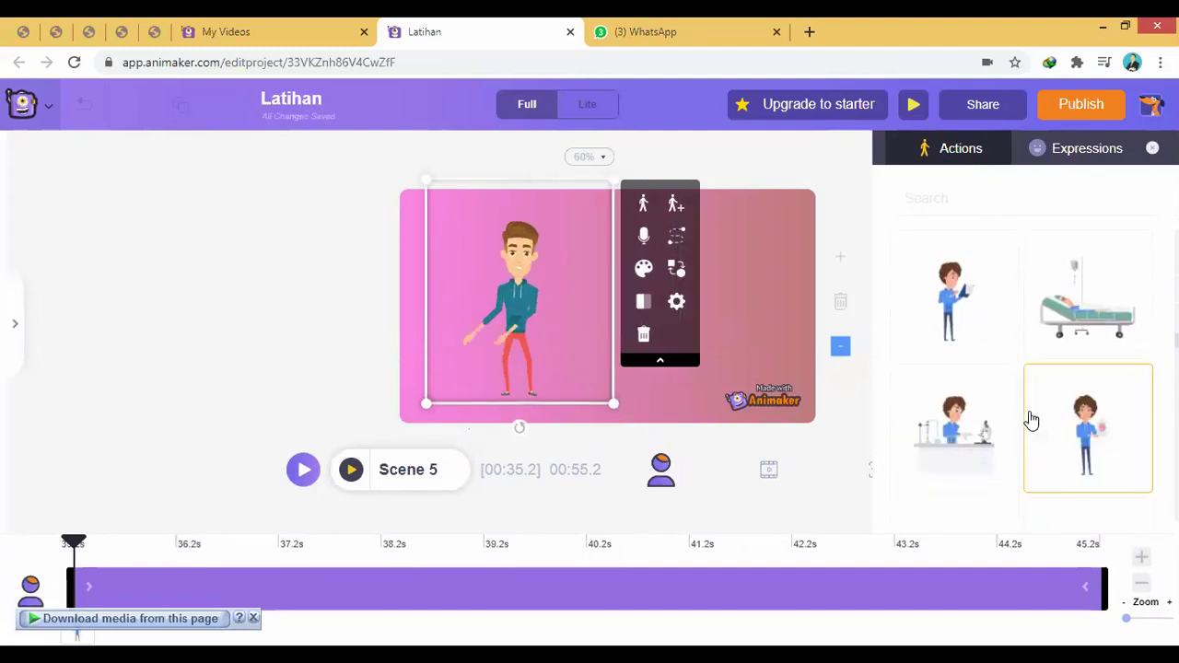
pyautogui.scroll(-1, 1002, 442)
pyautogui.scroll(-1, 976, 396)
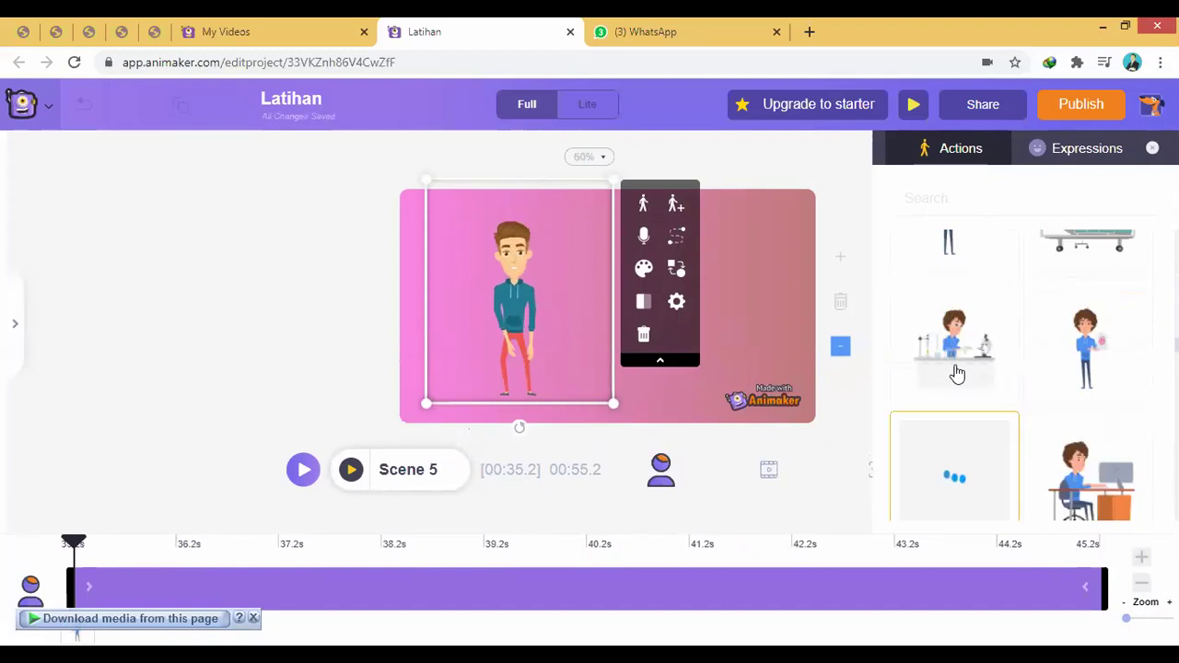
pyautogui.scroll(-2, 967, 359)
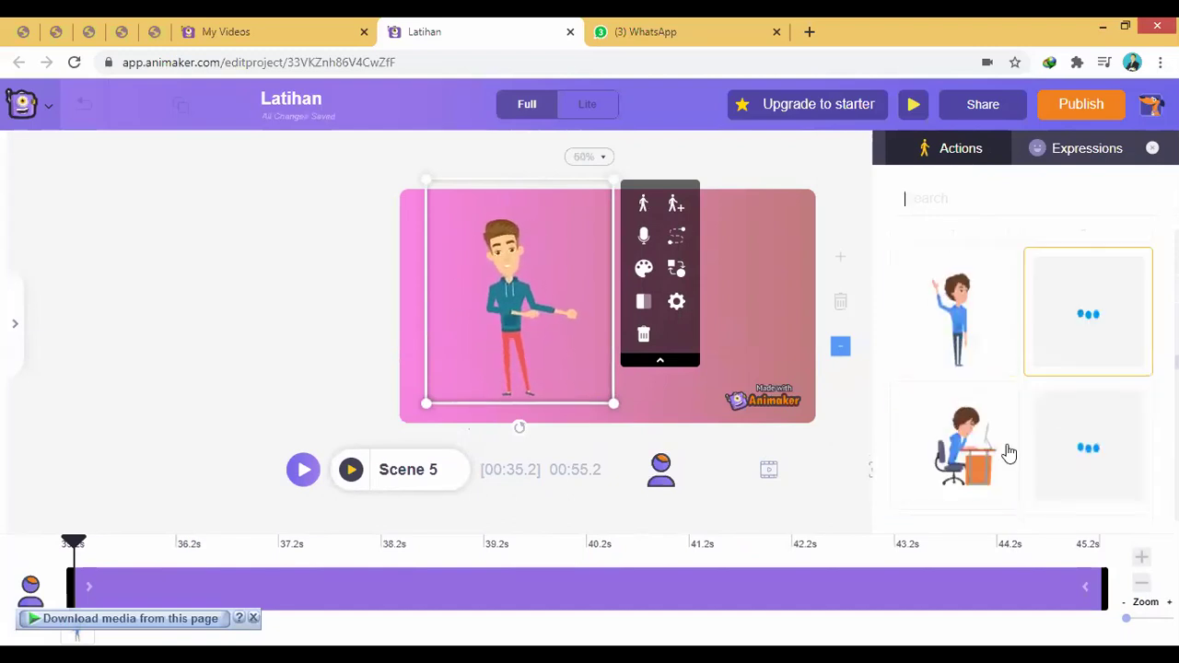
pyautogui.scroll(-5, 1059, 442)
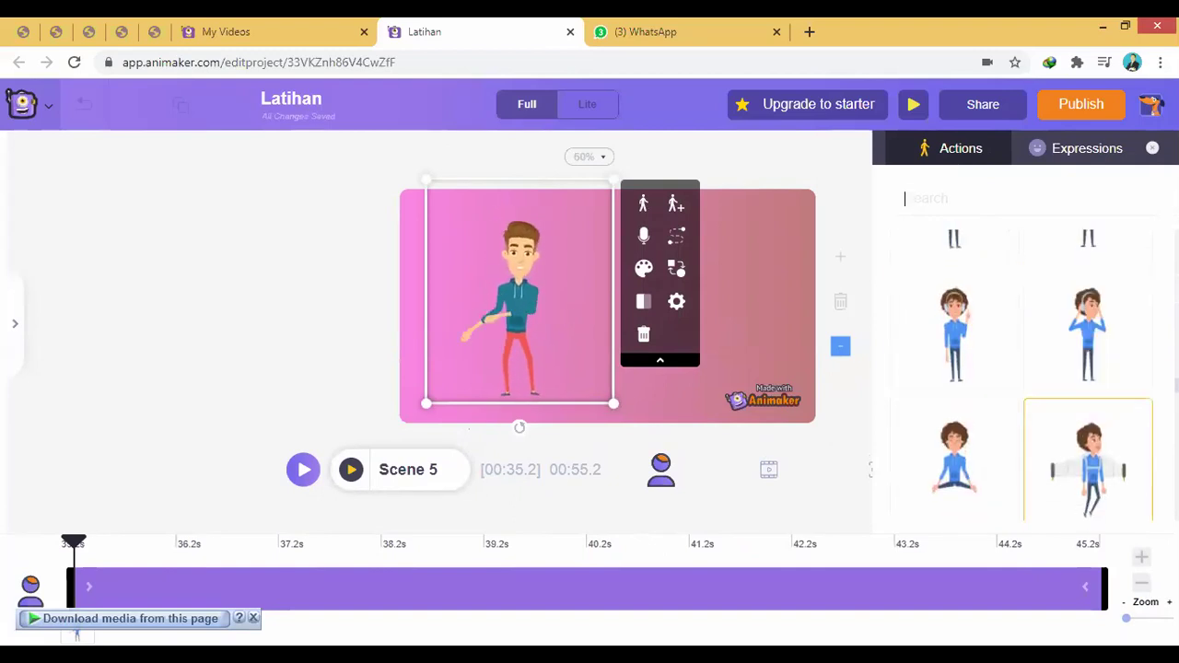
pyautogui.scroll(-2, 1013, 456)
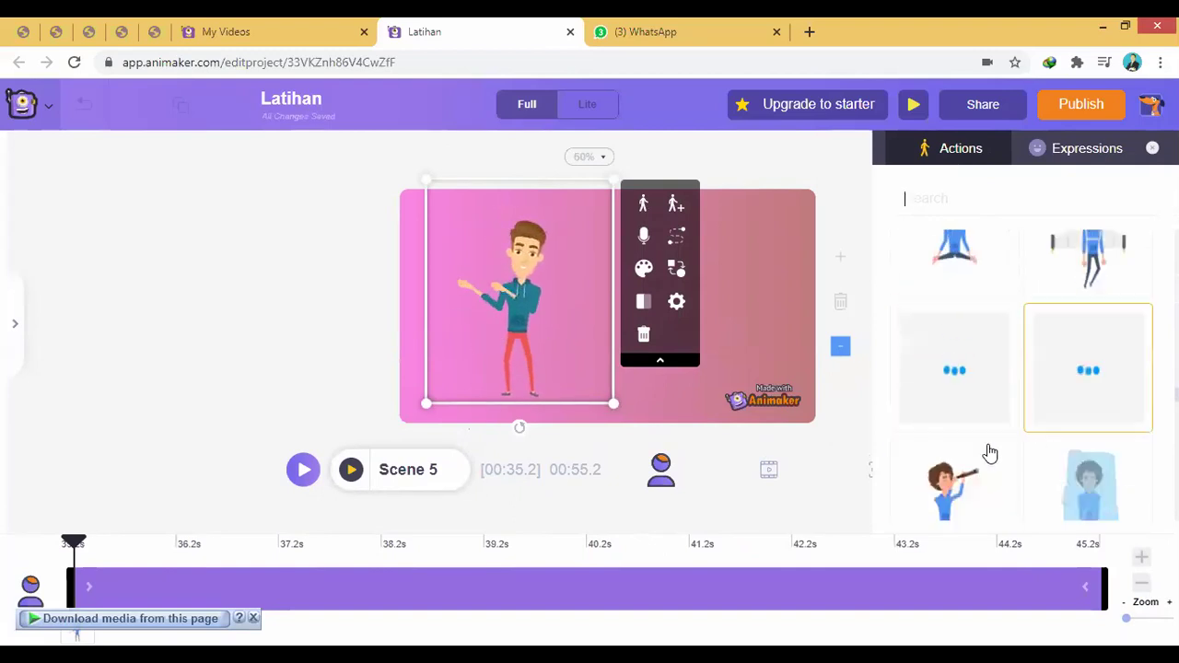
pyautogui.scroll(-2, 983, 488)
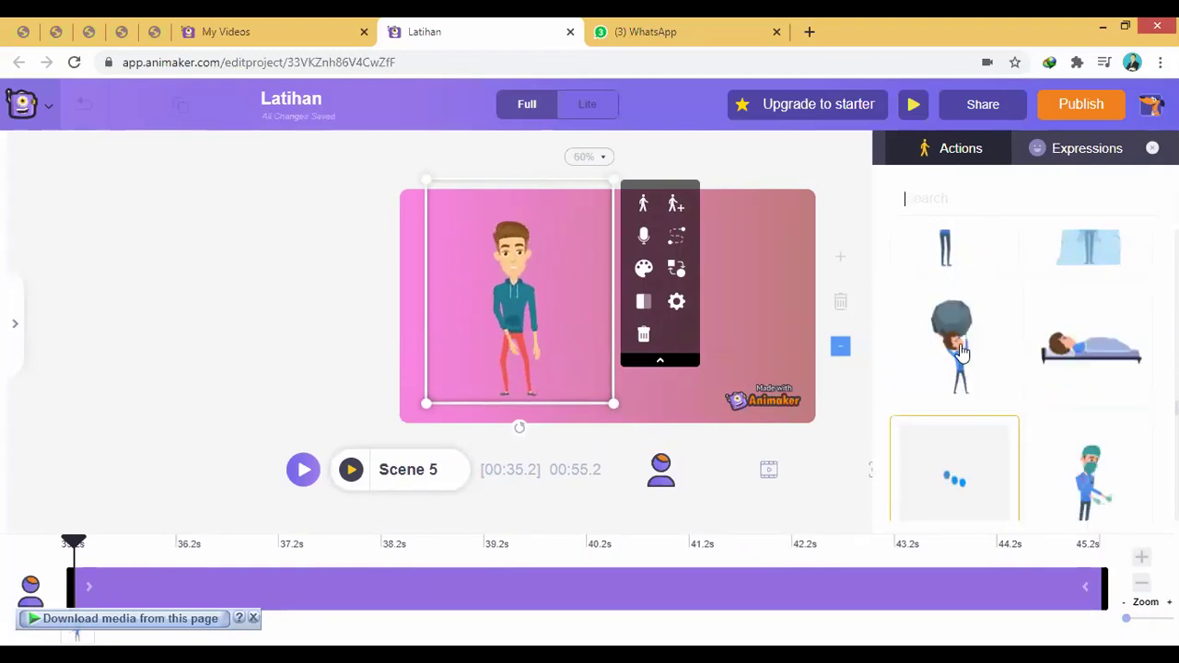
pyautogui.scroll(-1, 999, 451)
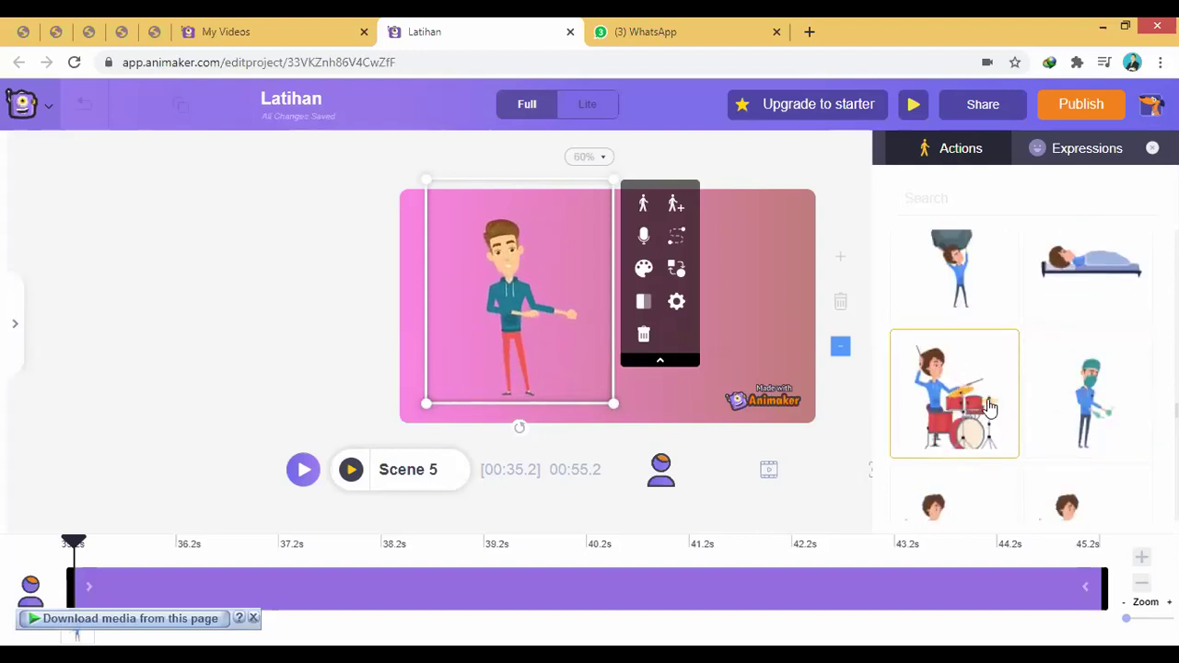
pyautogui.scroll(-3, 1013, 433)
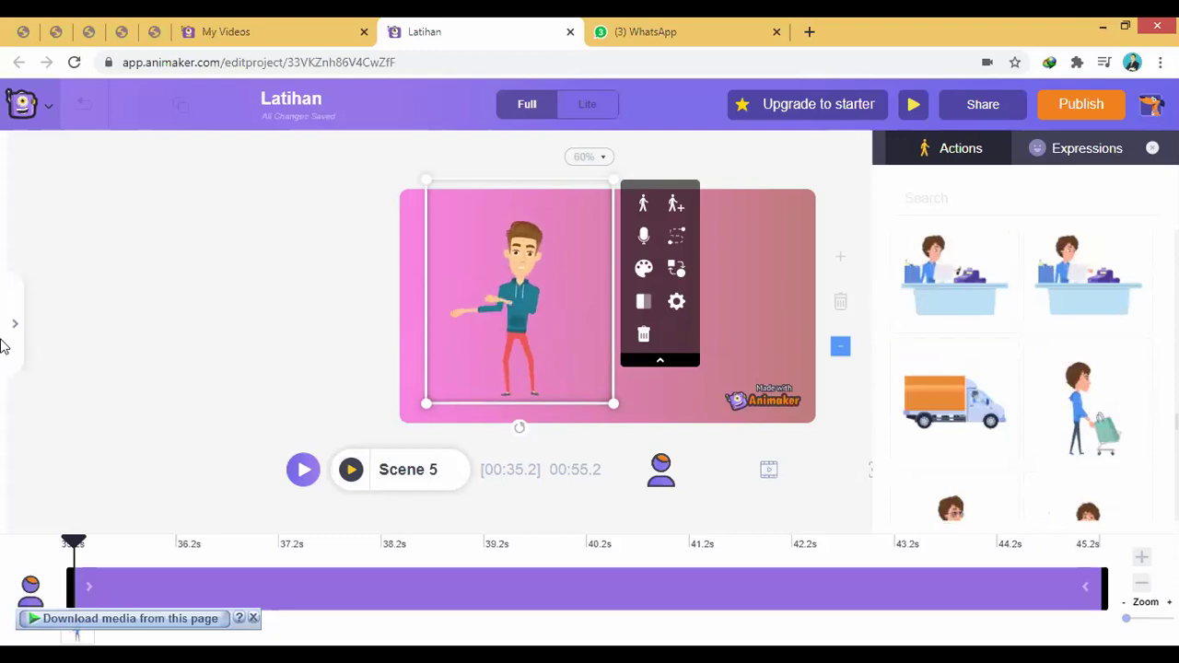
# Move the teal-hoodie character slightly lower and closer to the left edge of Scene 5
pyautogui.click(257, 304)
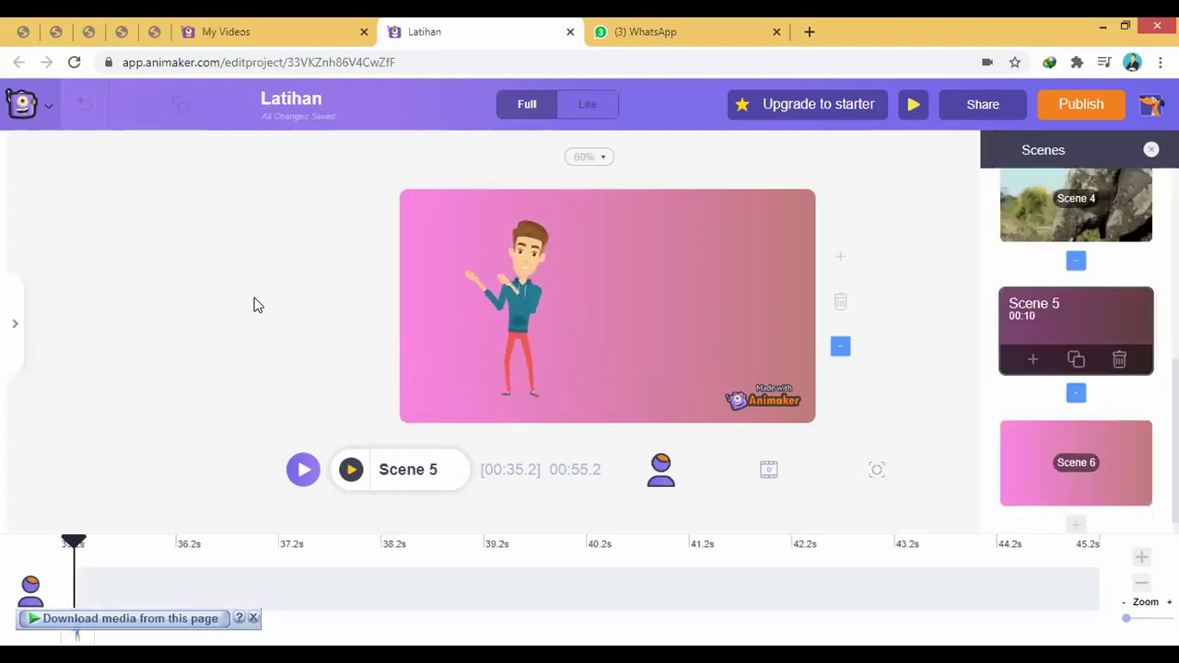
pyautogui.click(508, 293)
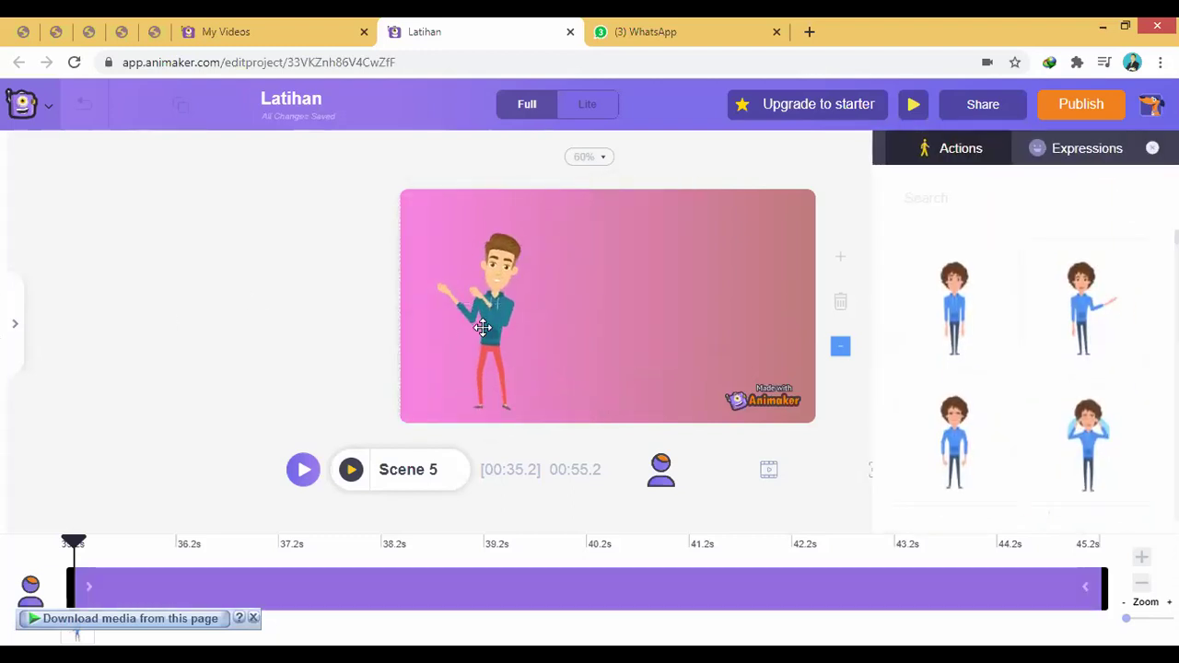
pyautogui.click(482, 328)
# Apply the waving action with one raised hand to the teal-hoodie character
pyautogui.scroll(-2, 967, 369)
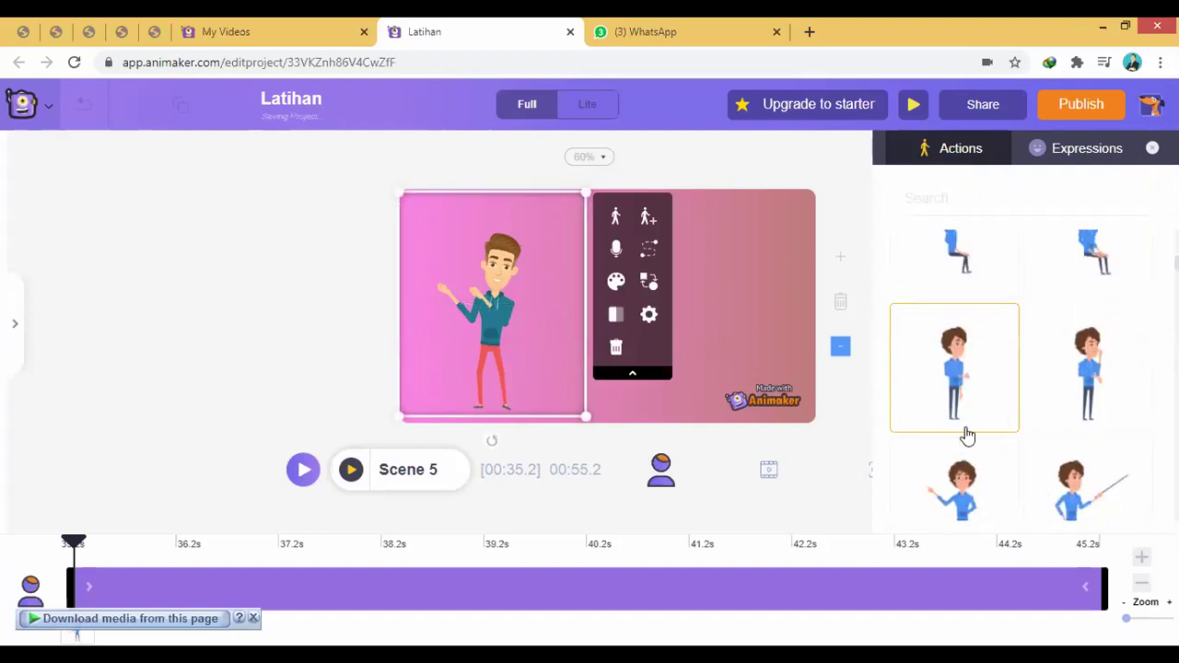
pyautogui.scroll(-2, 968, 432)
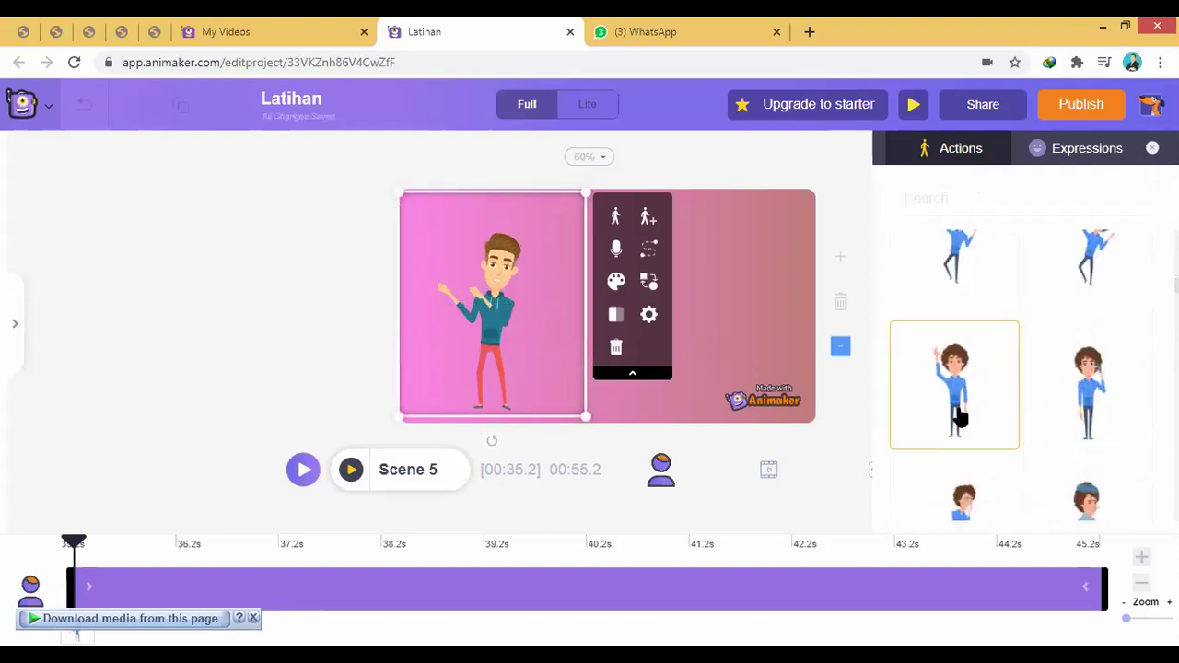
pyautogui.click(958, 416)
pyautogui.click(359, 323)
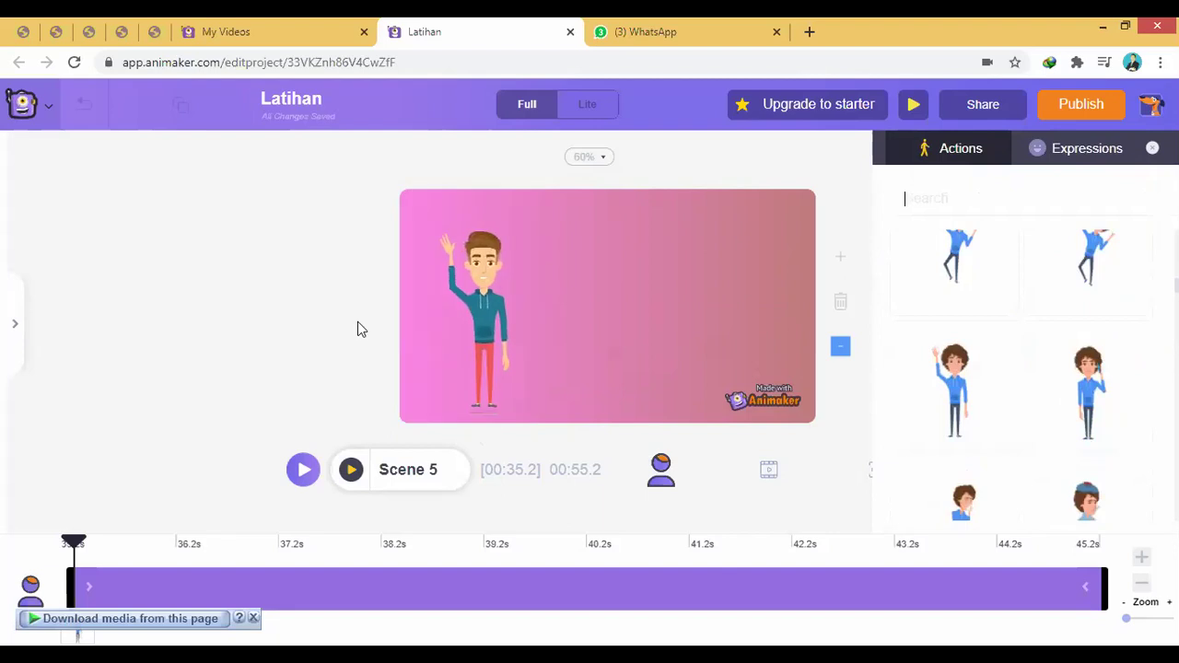
# Add the ready-made Casual male character with glasses and an orange jacket to the right part of Scene 5
pyautogui.click(9, 342)
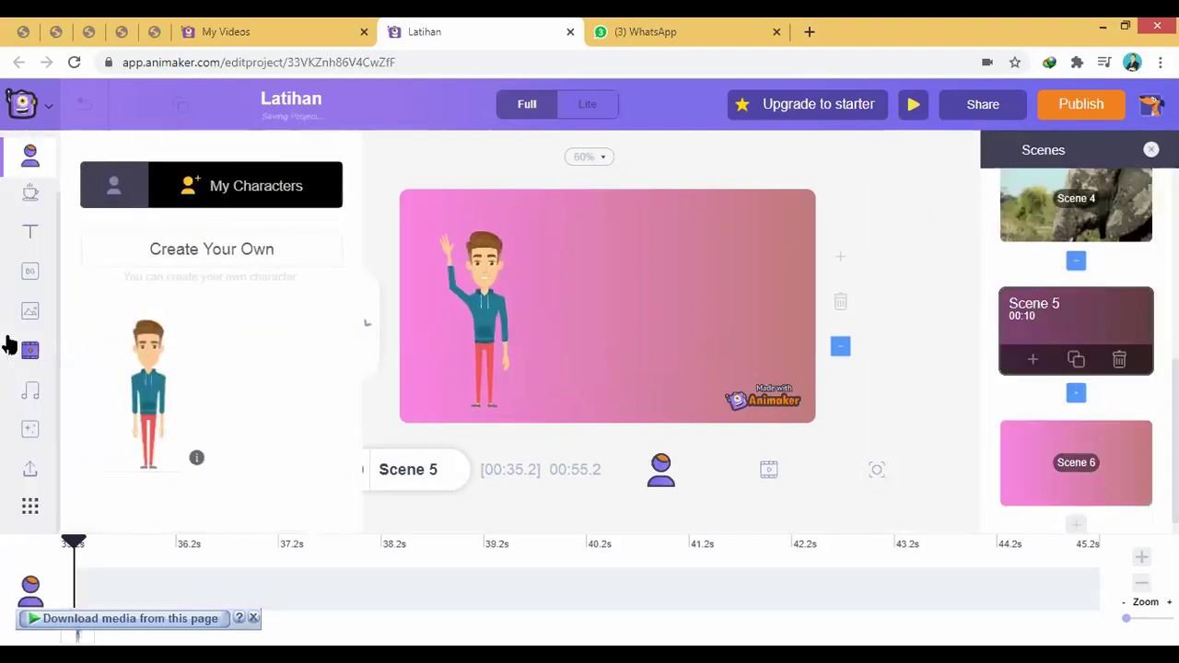
pyautogui.click(112, 184)
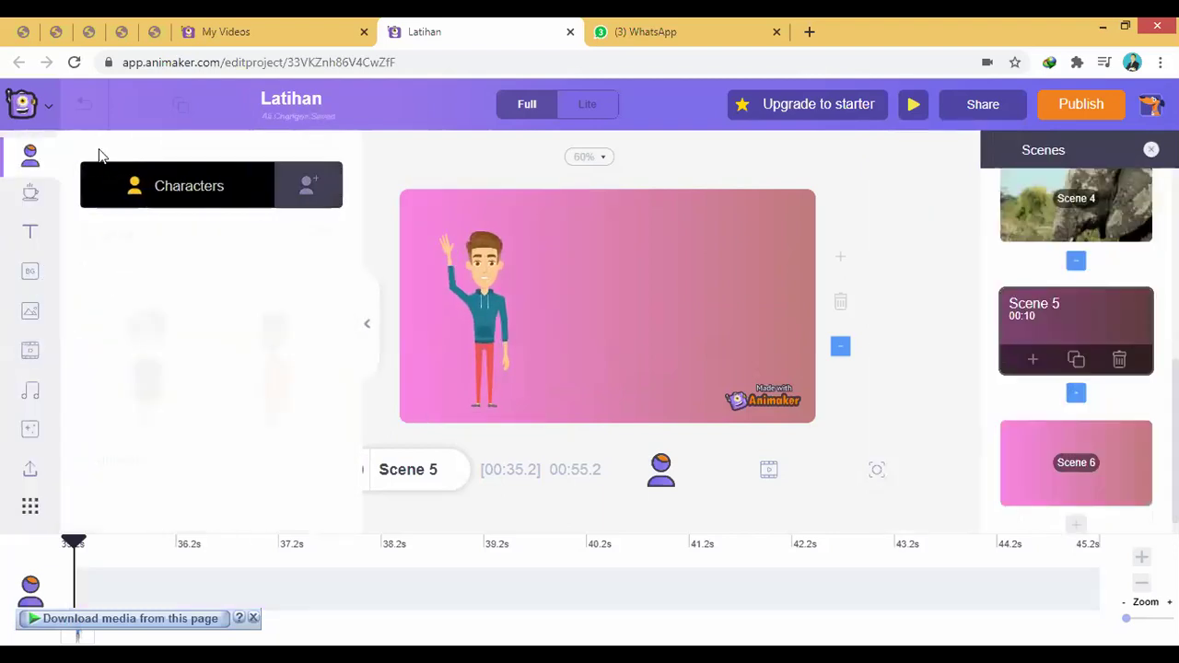
pyautogui.moveTo(272, 357); pyautogui.dragTo(689, 304)
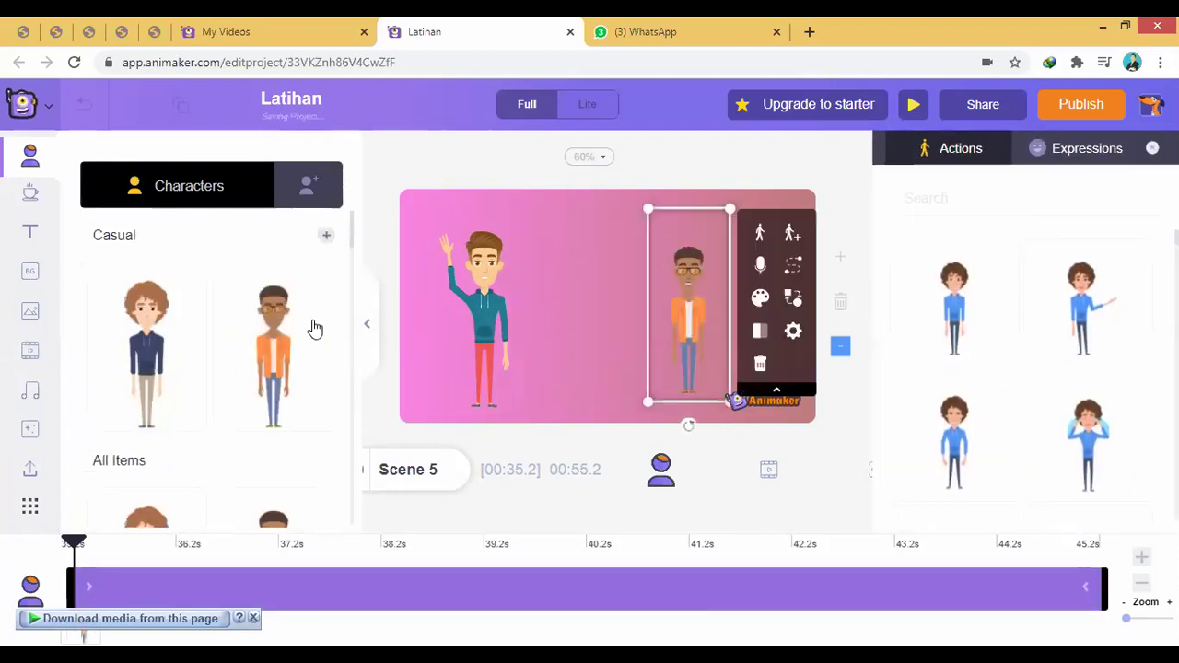
# Hide the asset library, enlarge the orange-jacket character slightly and align it with the height of the waving character
pyautogui.click(368, 327)
pyautogui.click(684, 328)
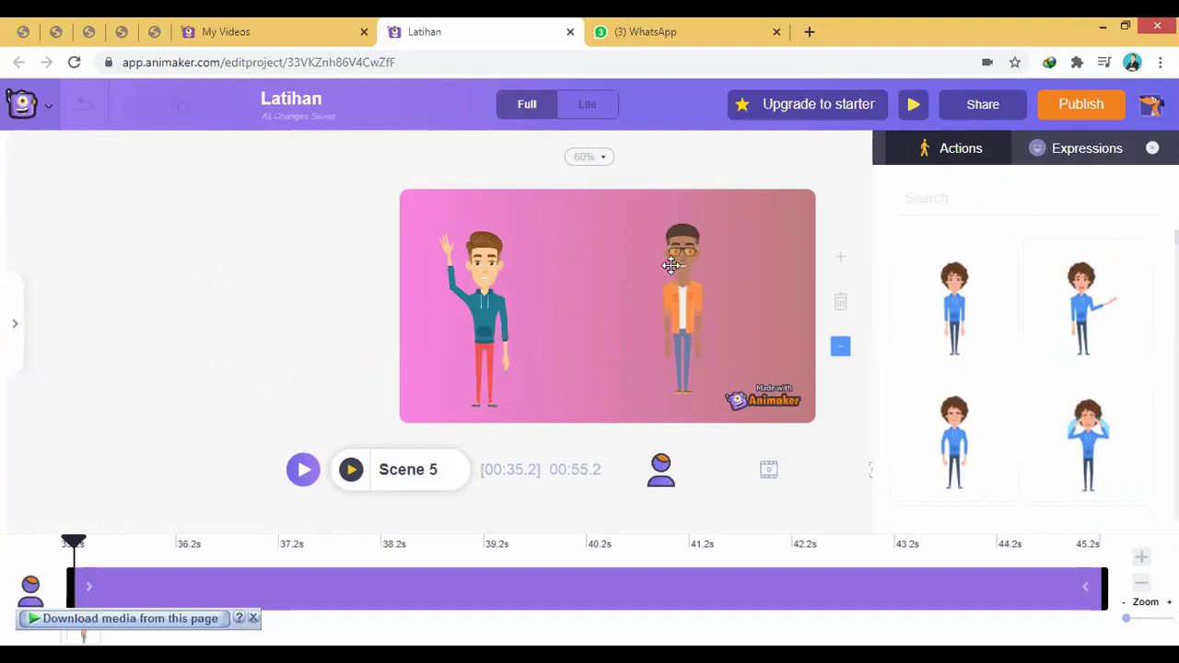
pyautogui.moveTo(684, 328); pyautogui.dragTo(682, 319)
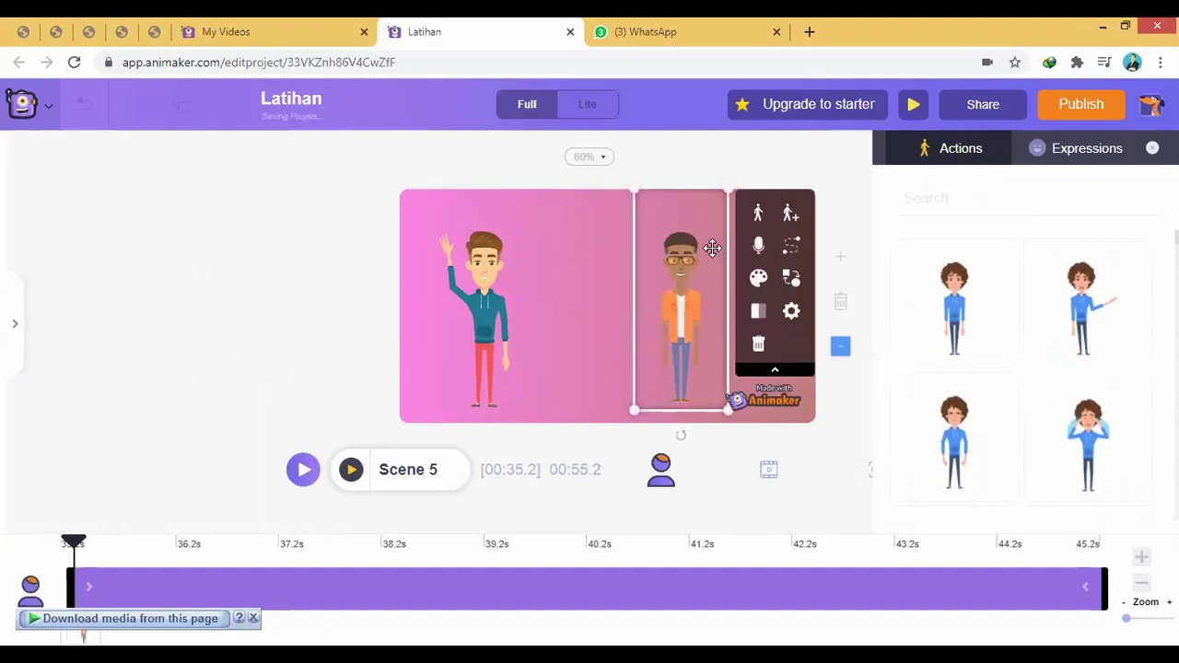
pyautogui.click(760, 163)
# Apply the cheering action with both arms raised to the orange-jacket character and keep that character selected
pyautogui.click(708, 275)
pyautogui.scroll(-8, 1061, 383)
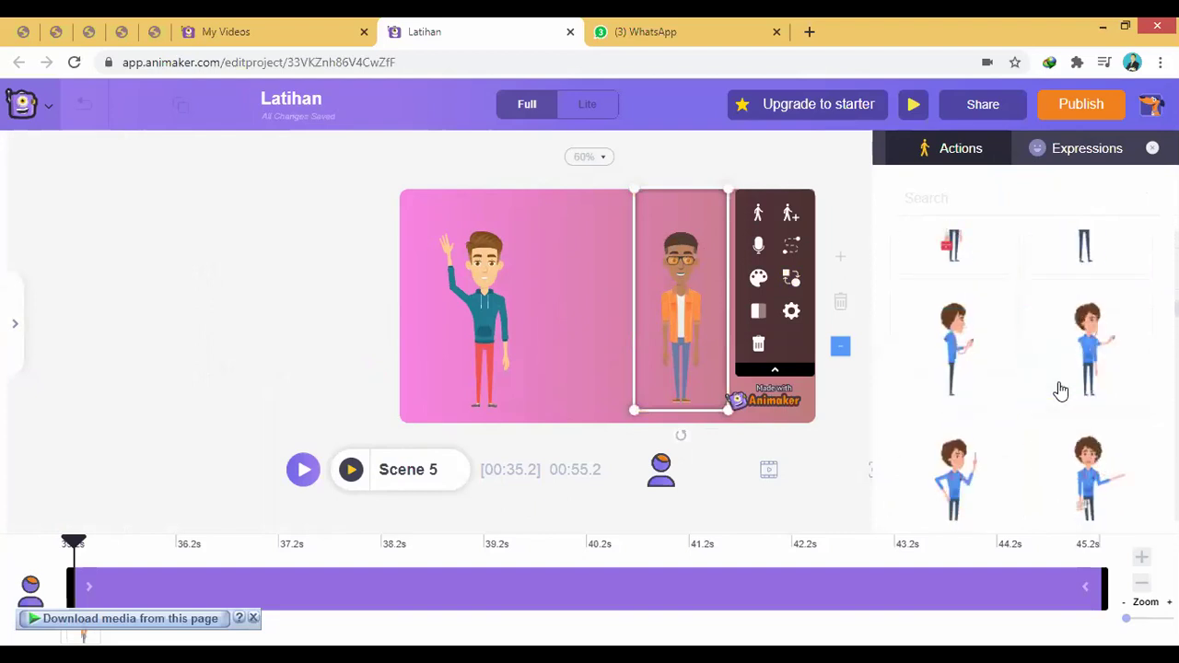
pyautogui.scroll(-3, 1073, 460)
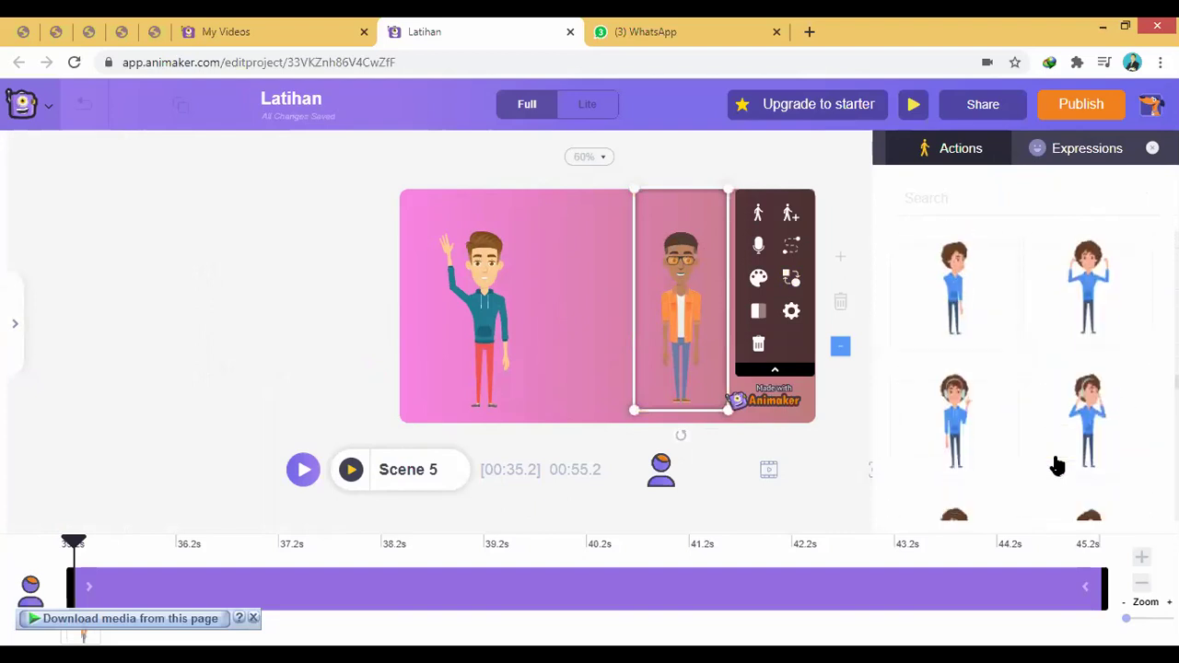
pyautogui.scroll(3, 1073, 433)
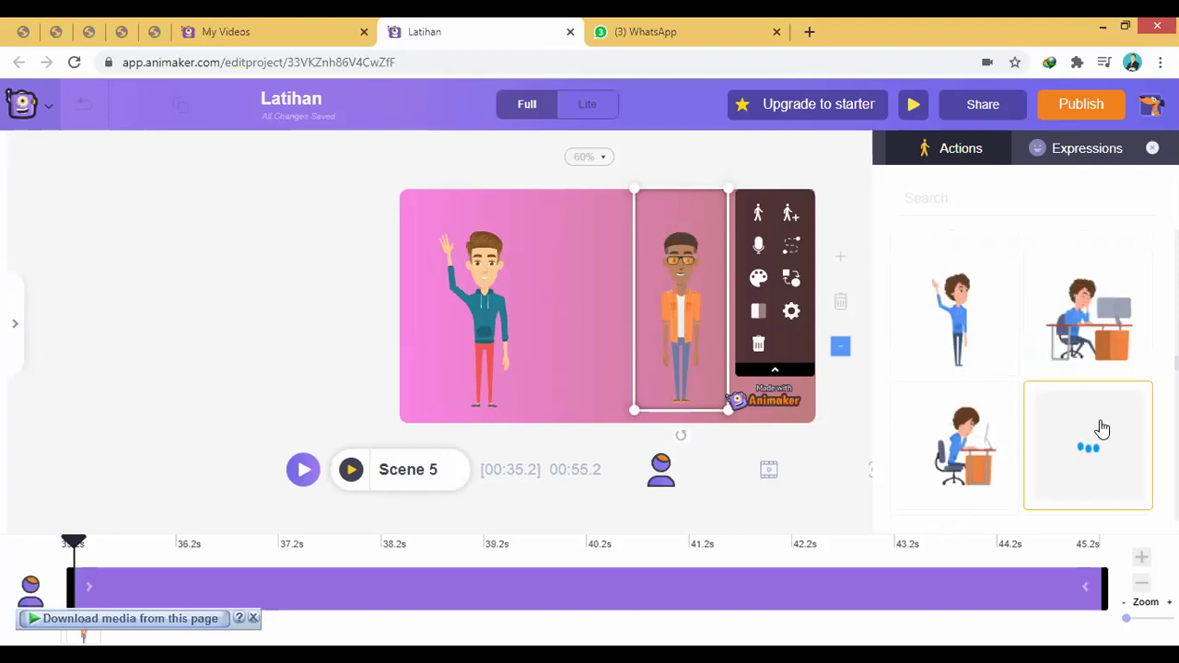
pyautogui.scroll(3, 982, 360)
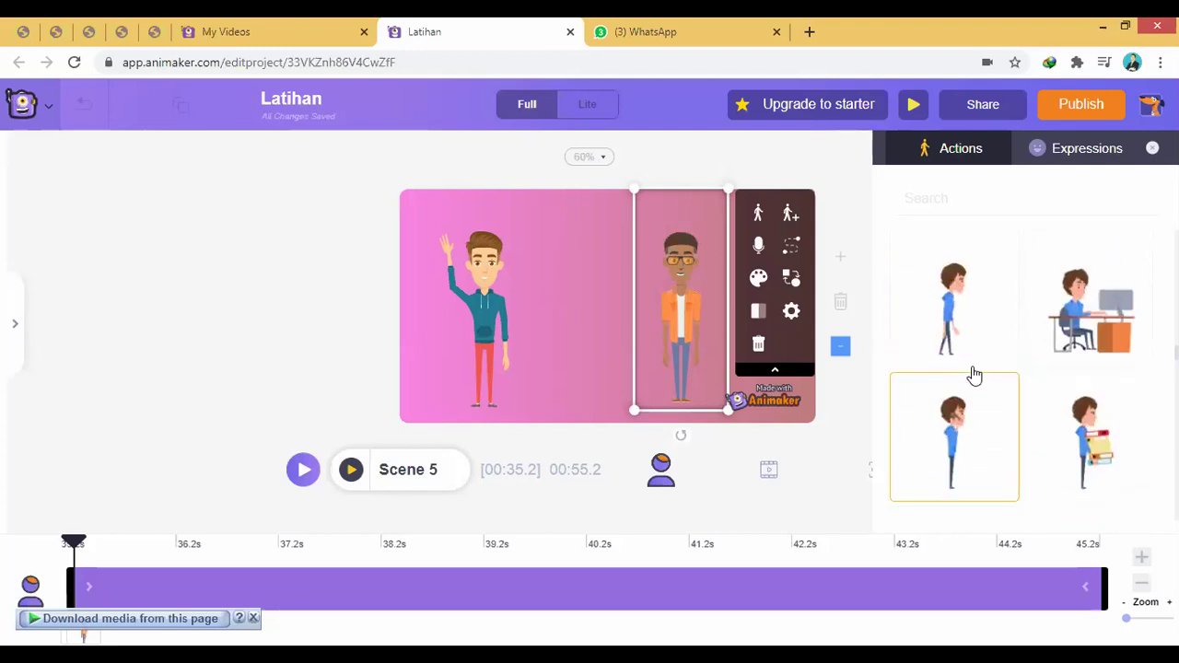
pyautogui.scroll(5, 958, 332)
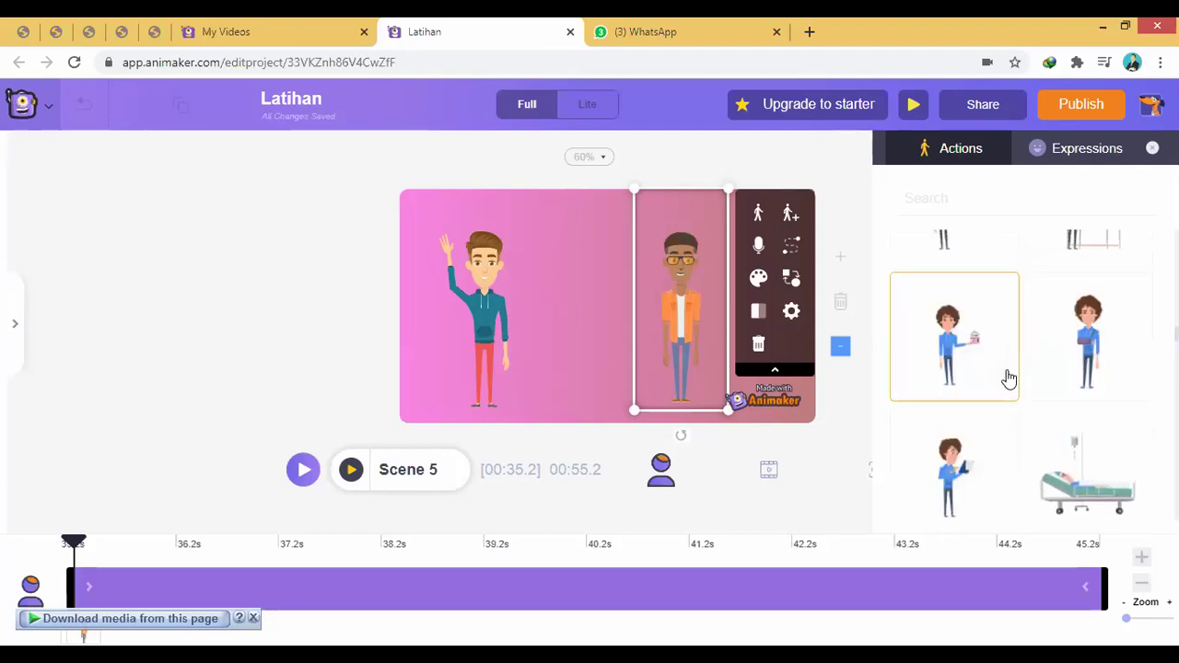
pyautogui.scroll(3, 989, 408)
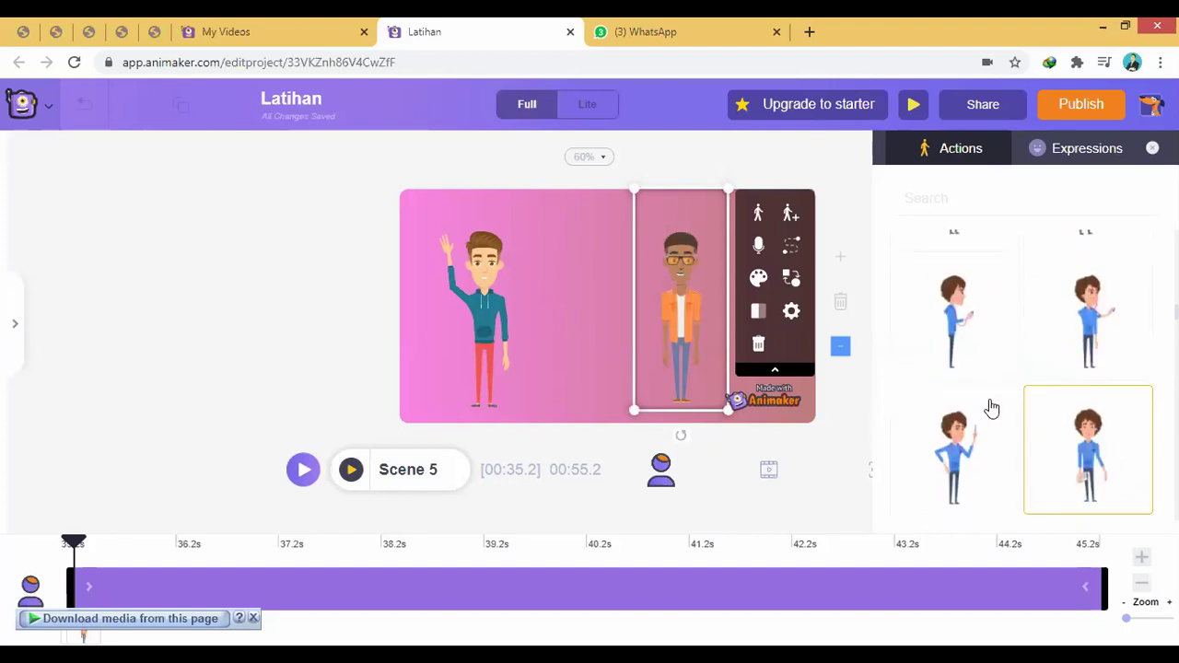
pyautogui.scroll(5, 991, 405)
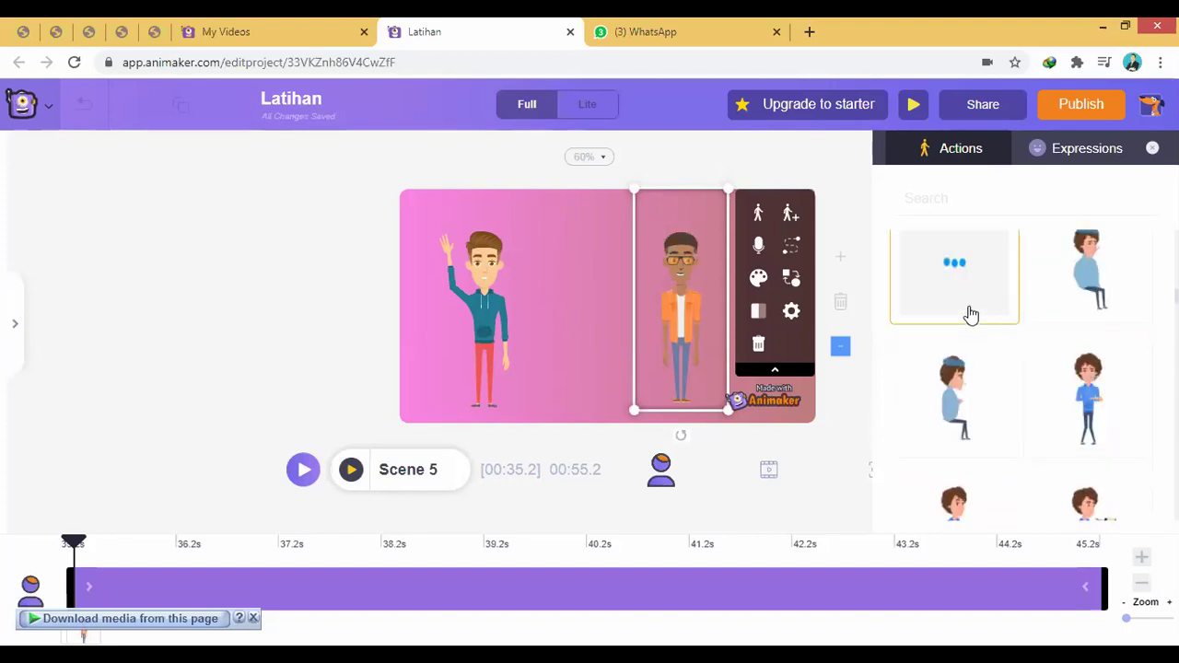
pyautogui.scroll(3, 1045, 423)
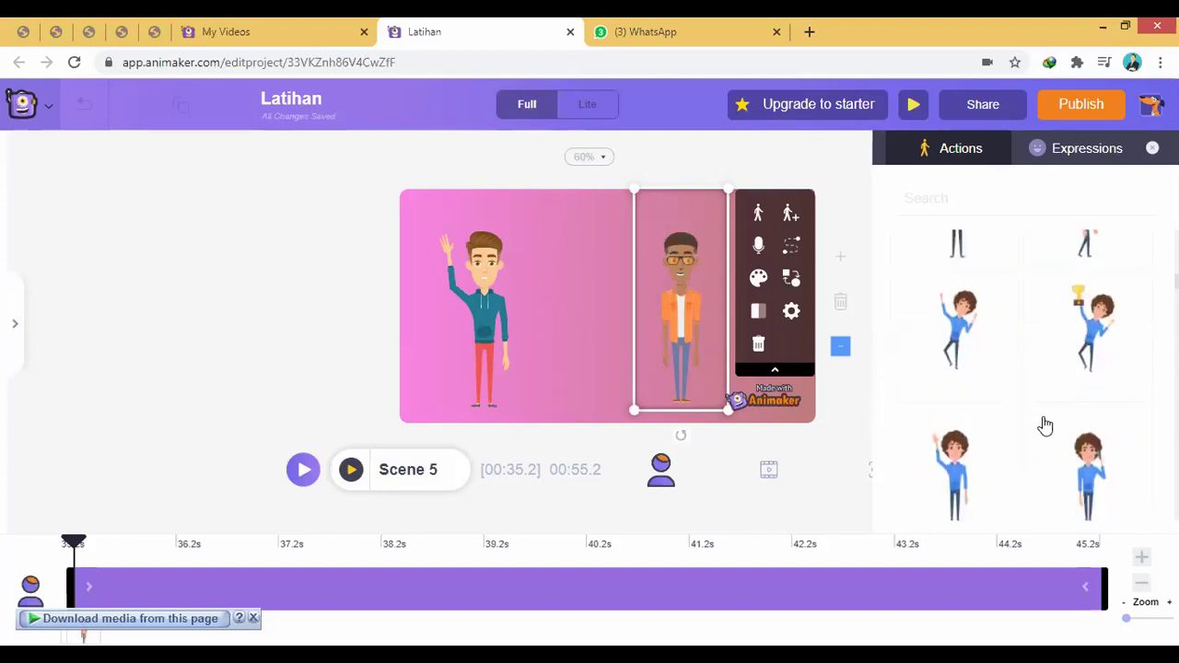
pyautogui.click(949, 330)
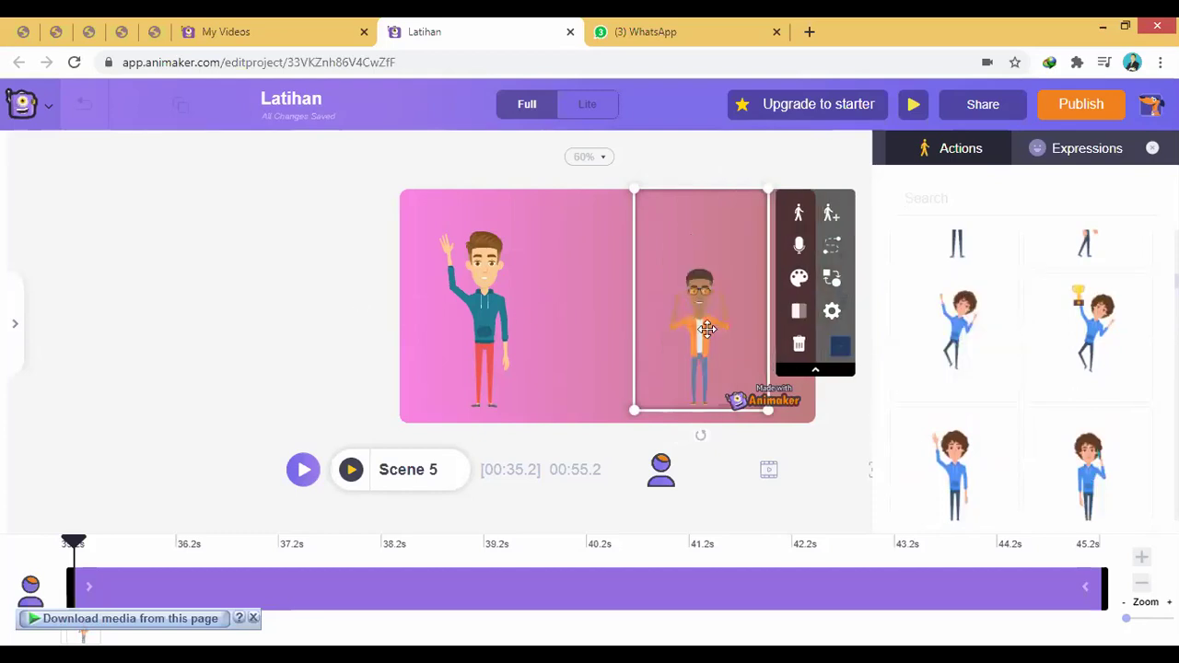
pyautogui.click(258, 263)
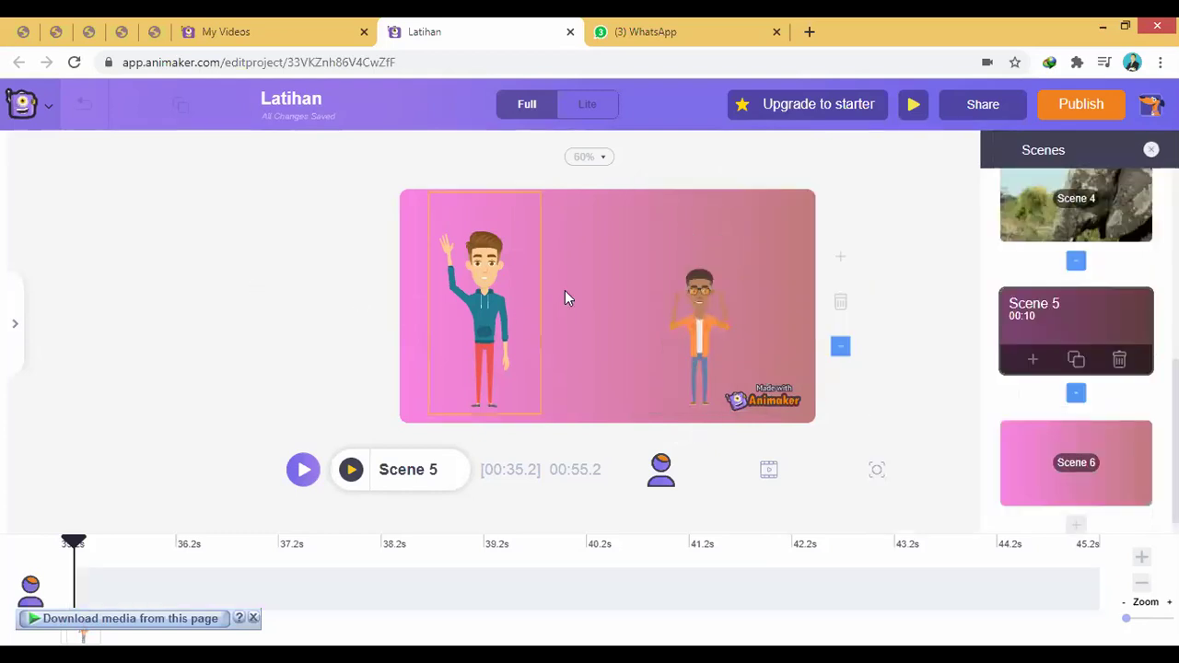
pyautogui.click(700, 317)
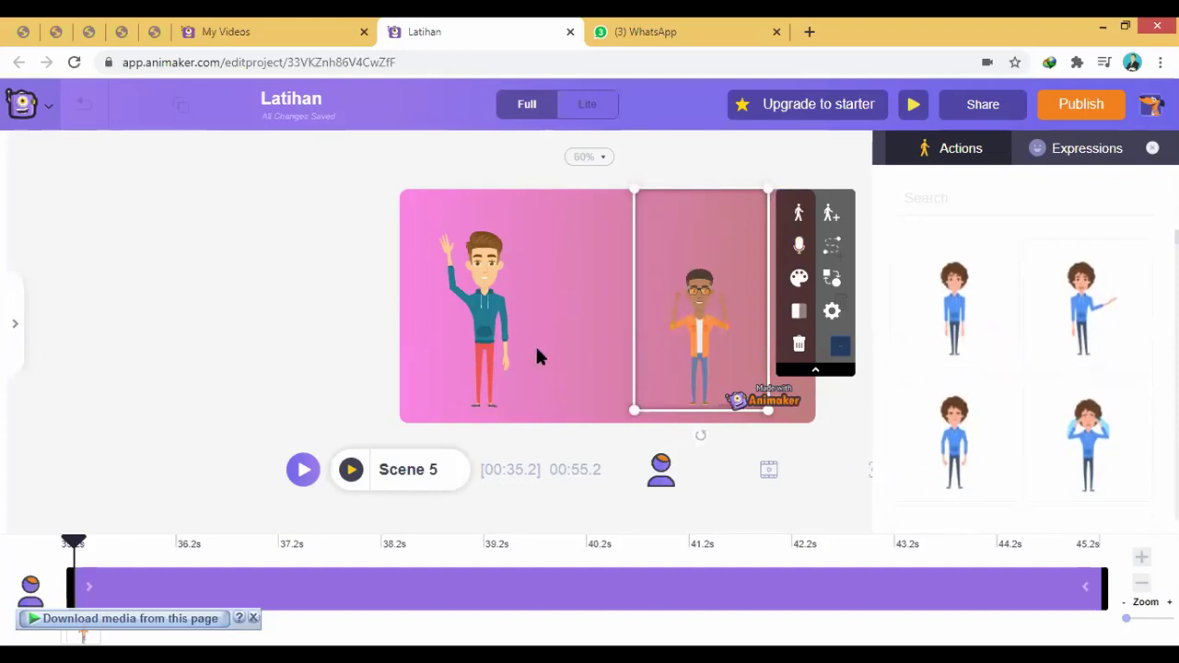
# Record a lip-synced voice-over of about 4 seconds for the orange-jacket character and add it to the timeline
pyautogui.click(799, 250)
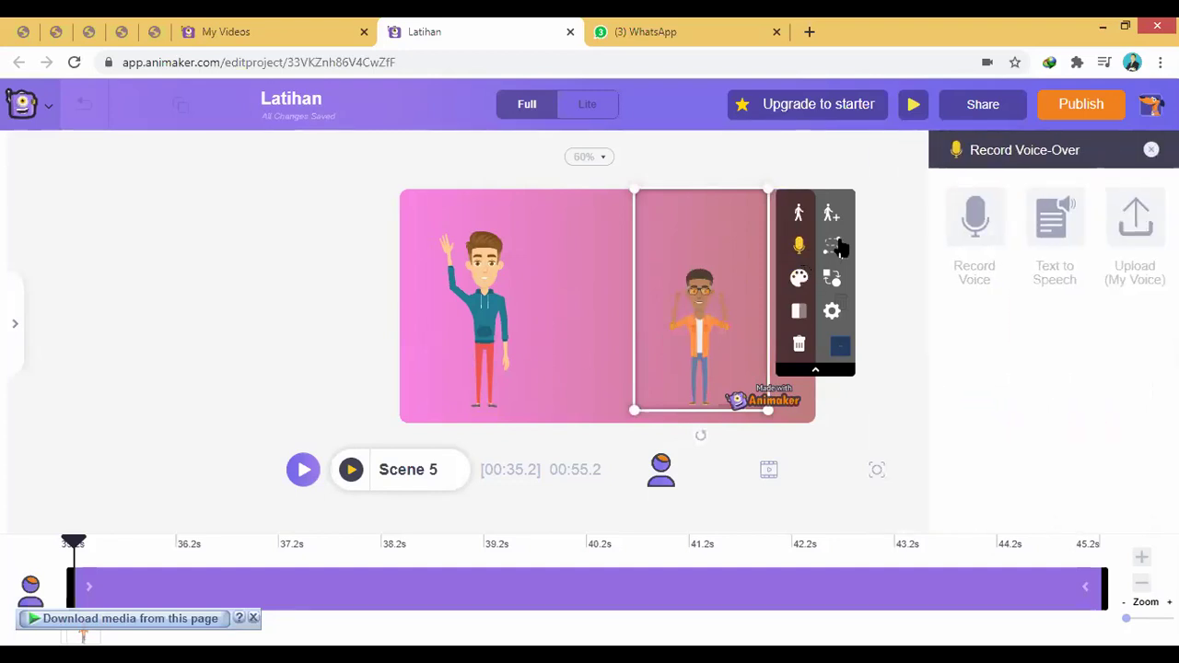
pyautogui.click(977, 221)
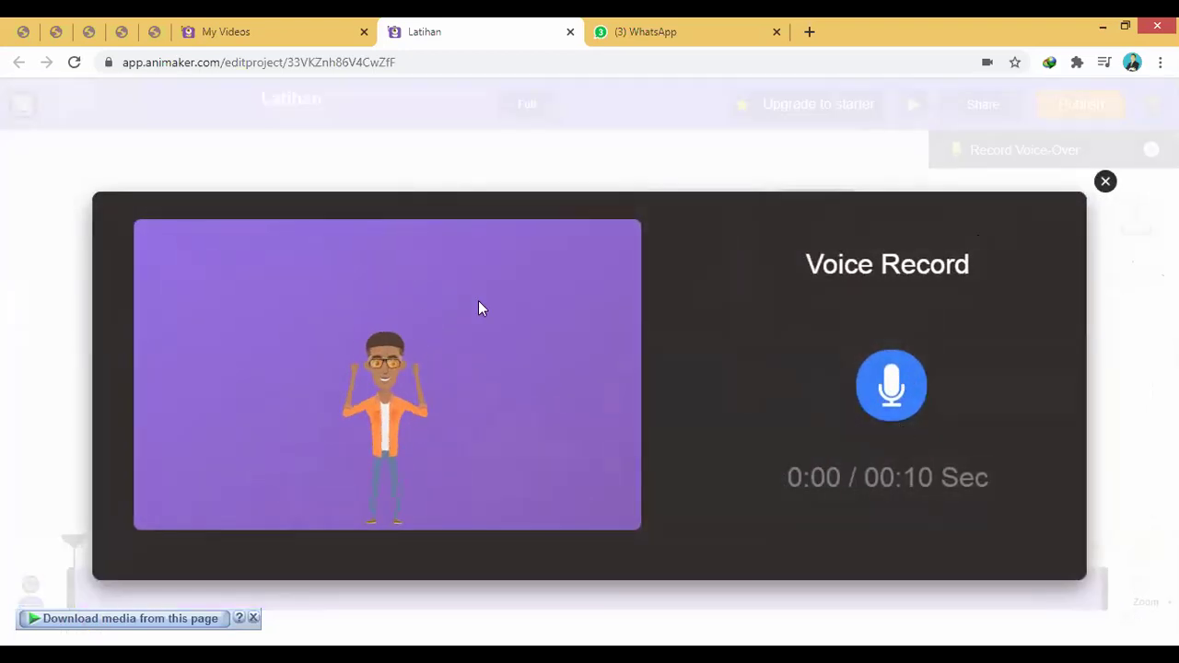
pyautogui.click(894, 390)
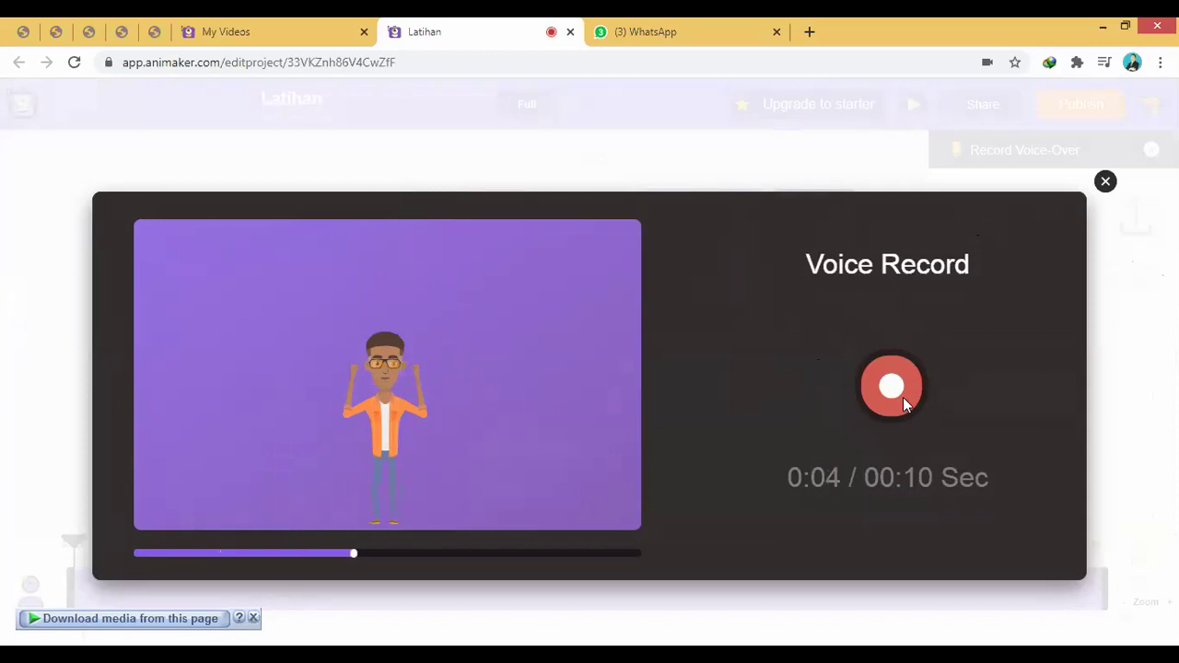
pyautogui.click(902, 399)
pyautogui.click(992, 483)
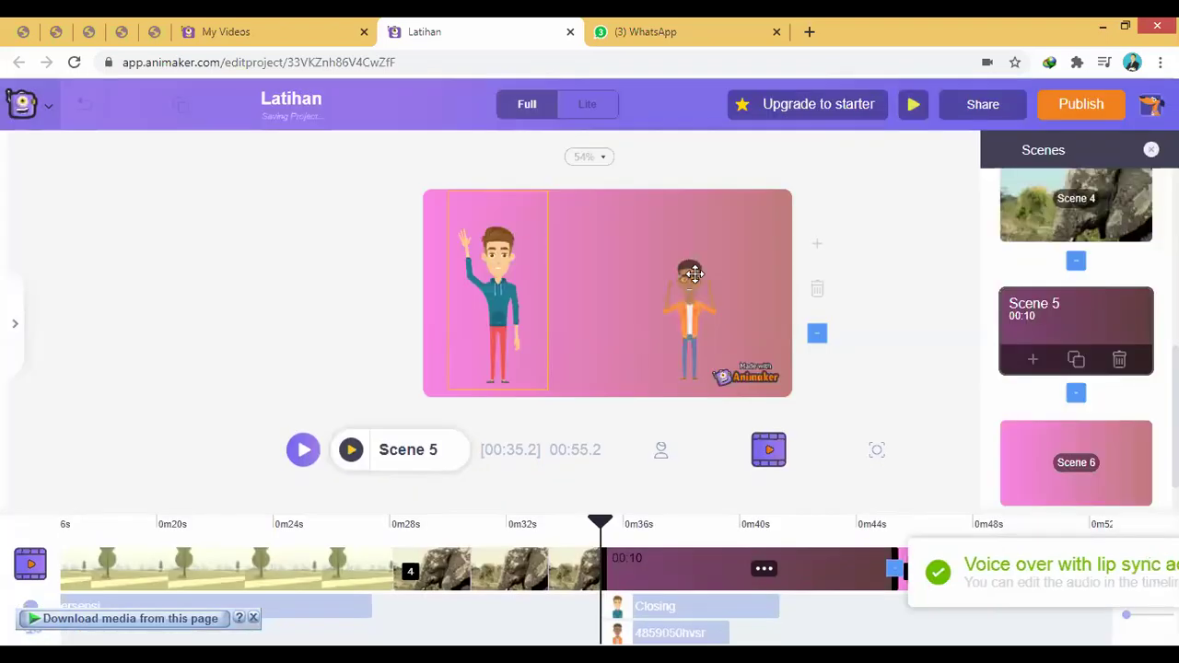
# Open Scene 6 and move both the Closing clip and the orange-jacket character's voice clip from Scene 5 into it
pyautogui.click(694, 274)
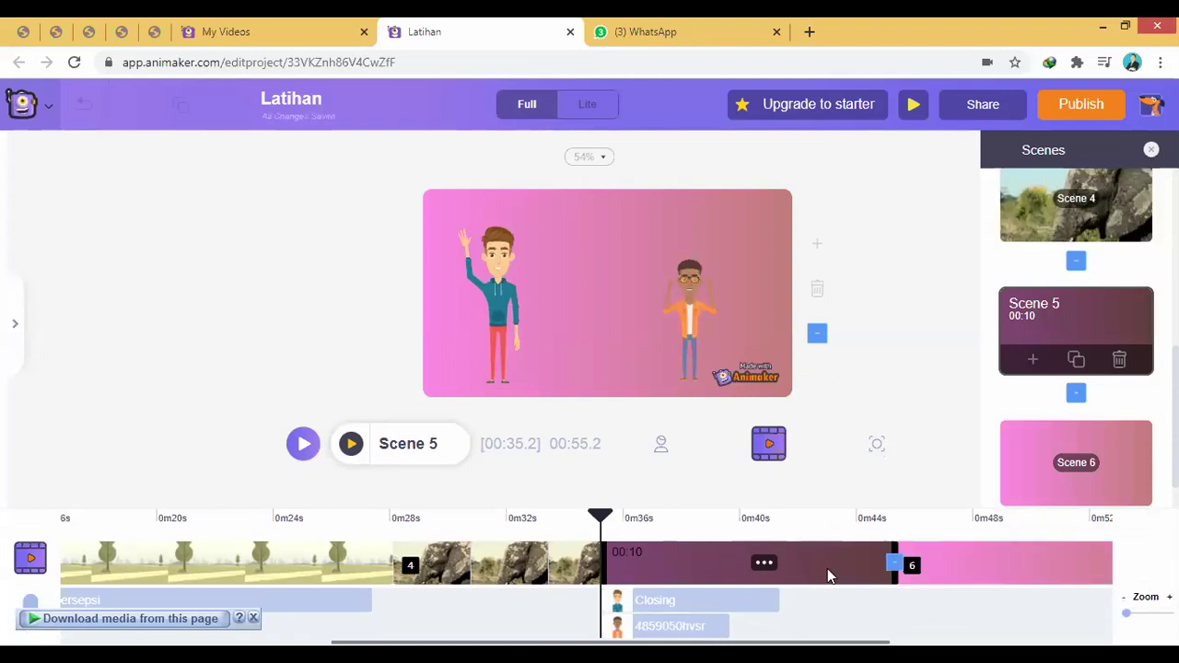
pyautogui.click(1051, 493)
pyautogui.click(1022, 306)
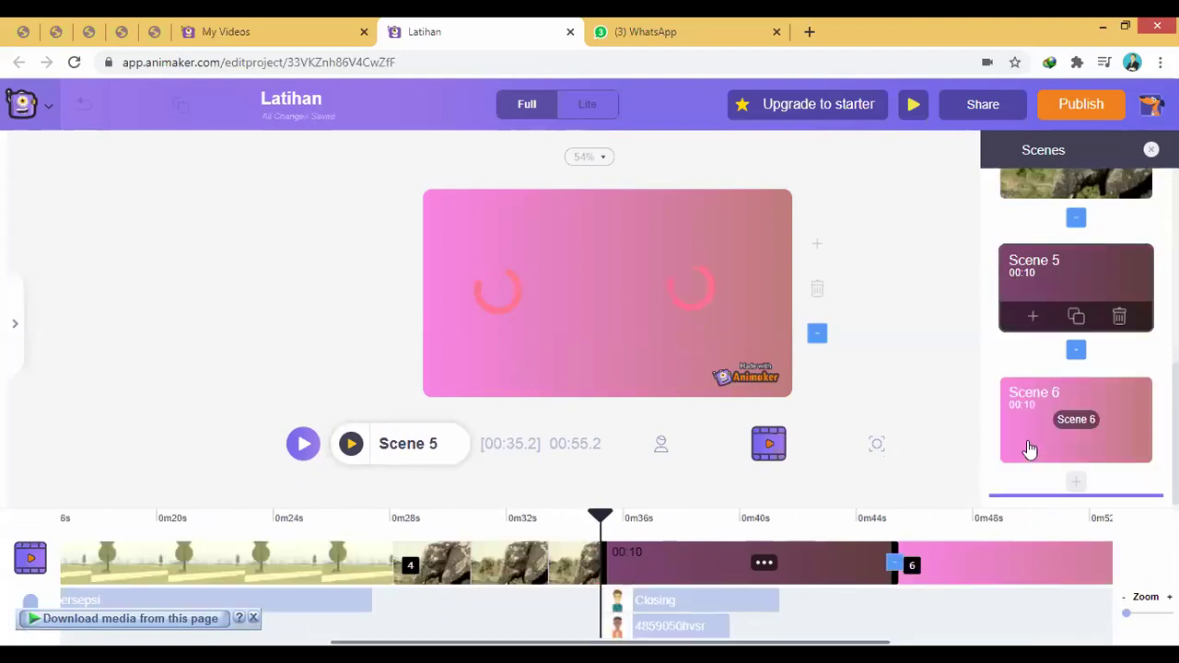
pyautogui.click(1029, 447)
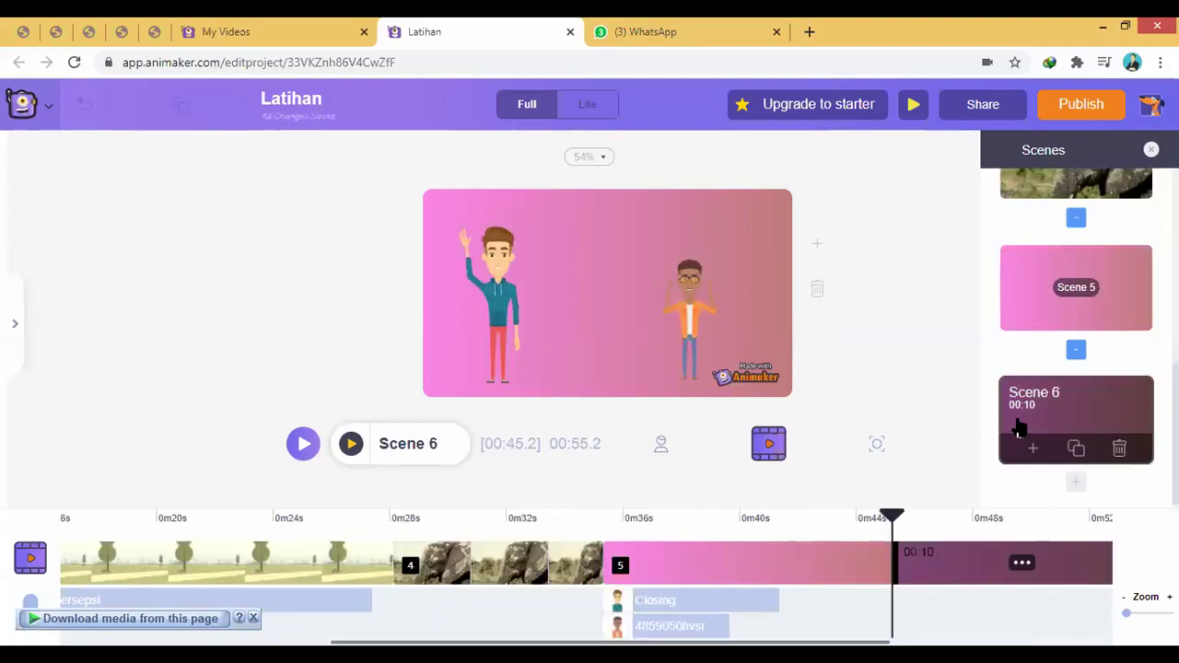
pyautogui.moveTo(695, 598); pyautogui.dragTo(980, 589)
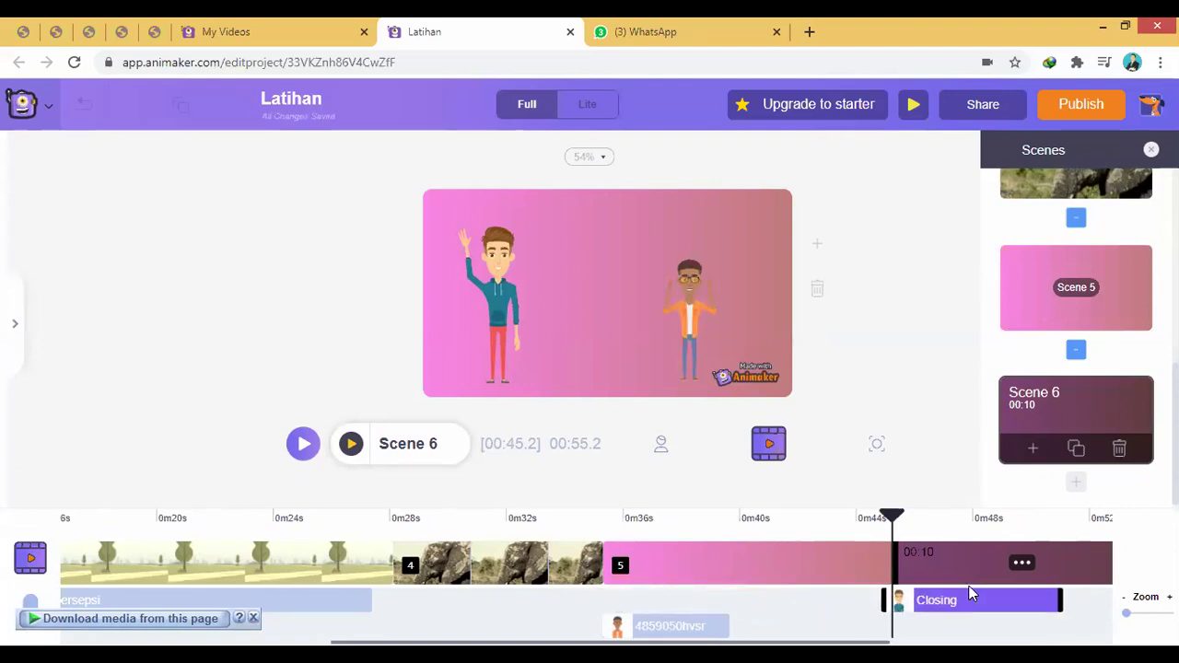
pyautogui.moveTo(684, 615); pyautogui.dragTo(1054, 615)
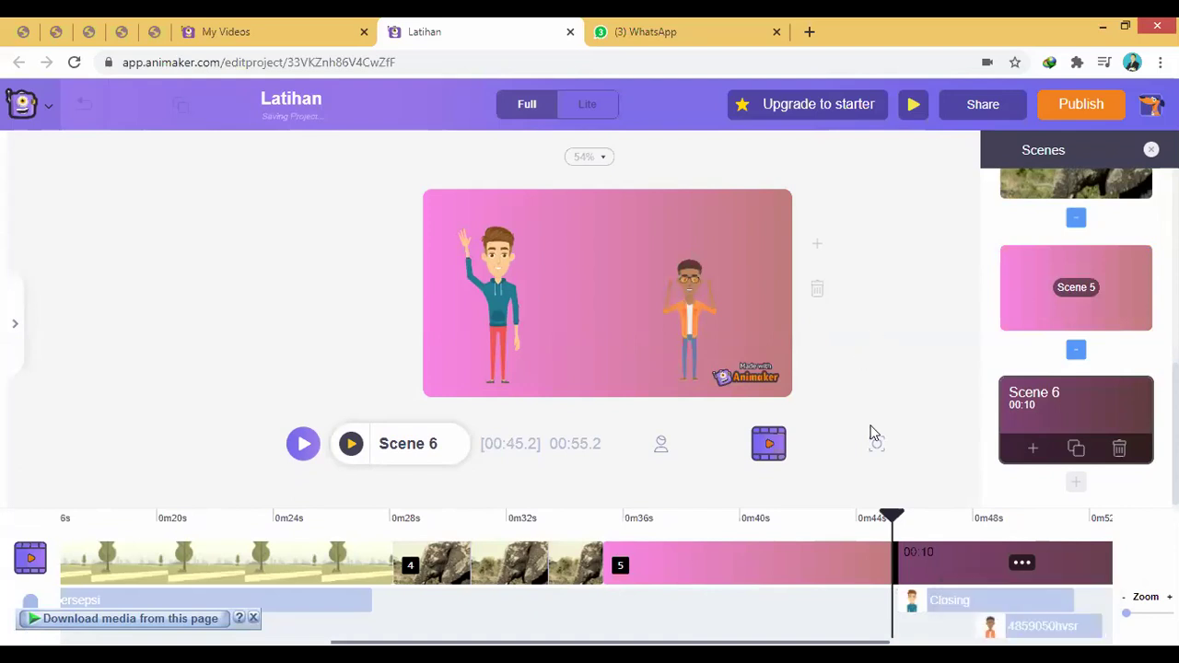
# Place the orange-jacket character's voice clip right after the Closing clip and extend Scene 6 to 11 seconds
pyautogui.hscroll(5, 586, 575)
pyautogui.moveTo(761, 625); pyautogui.dragTo(827, 625)
pyautogui.click(656, 600)
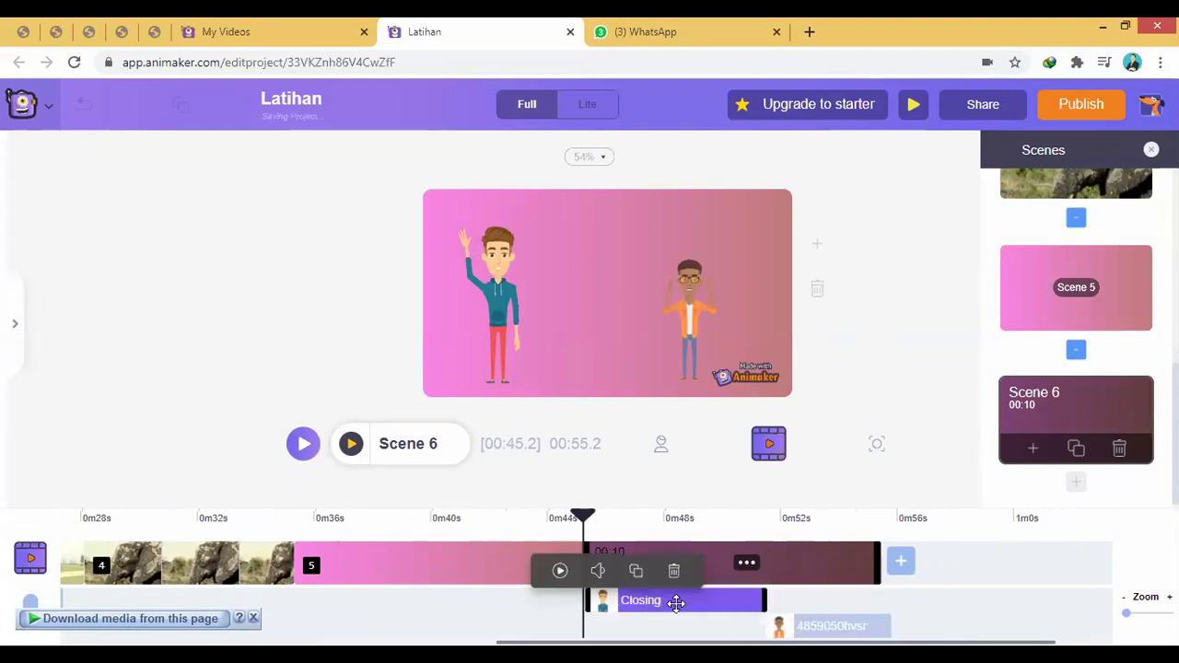
pyautogui.click(808, 626)
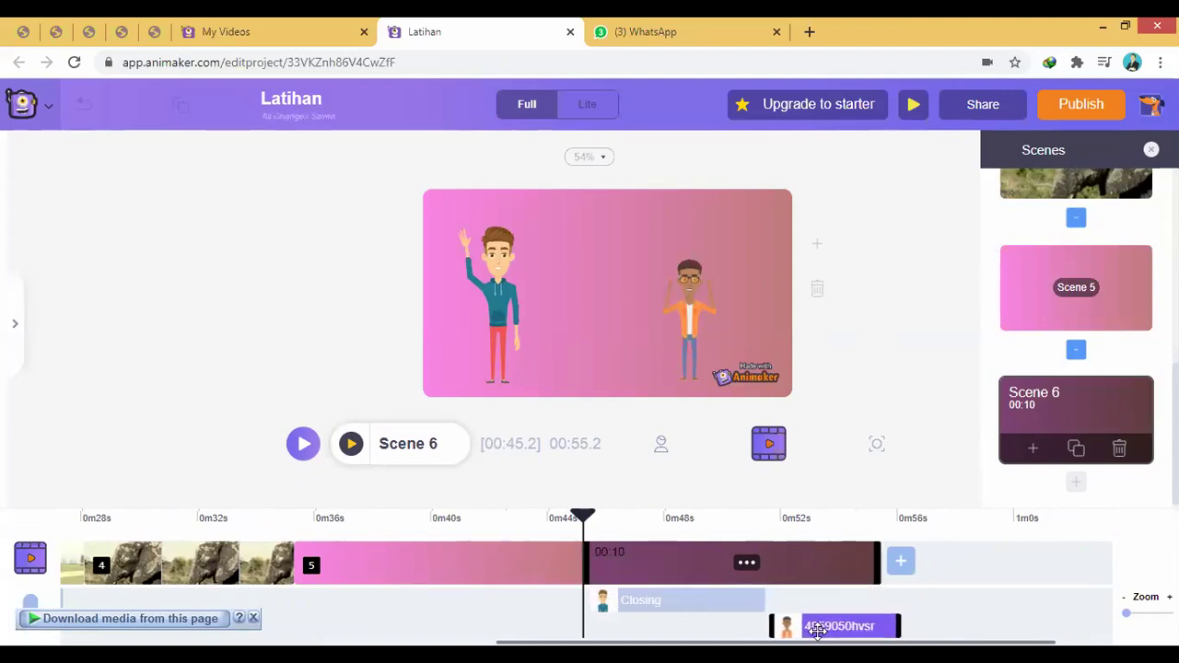
pyautogui.click(835, 558)
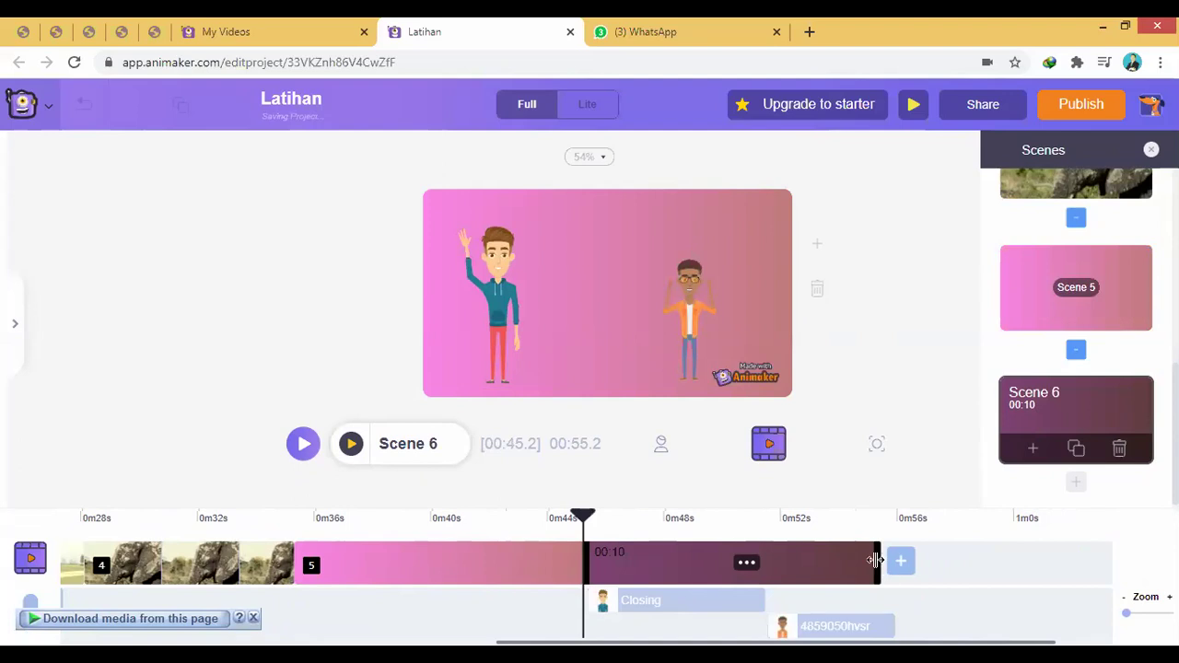
pyautogui.moveTo(893, 560); pyautogui.dragTo(905, 560)
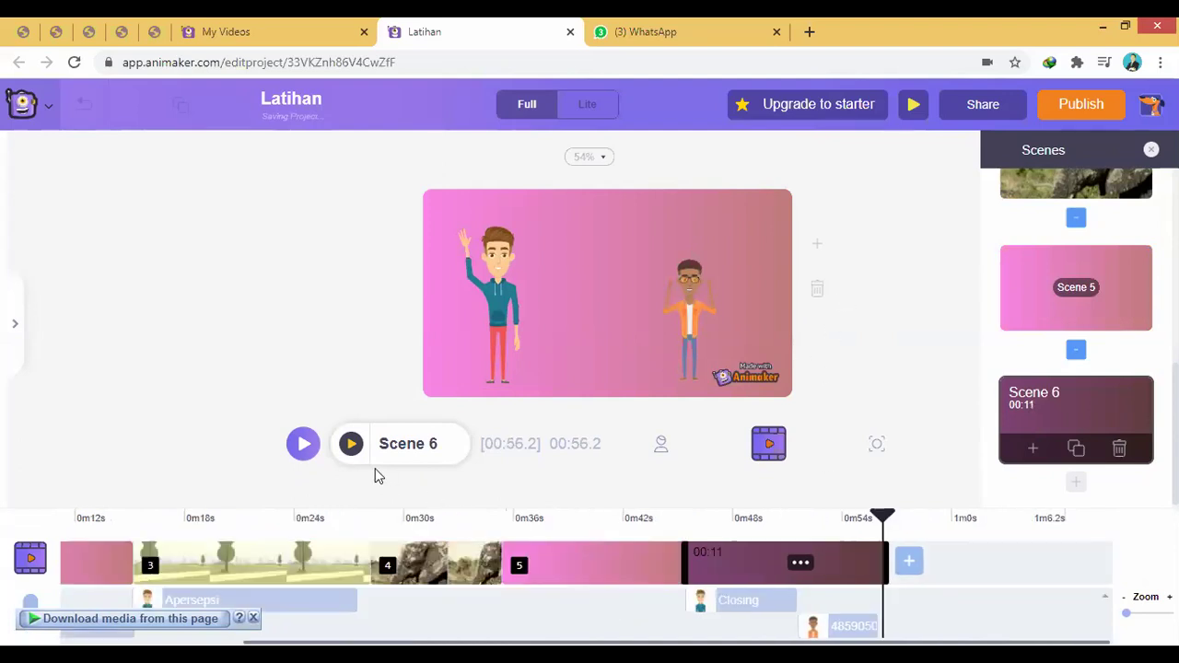
# Preview Scene 6 to check both characters' actions and voice-overs playing in sequence
pyautogui.click(351, 443)
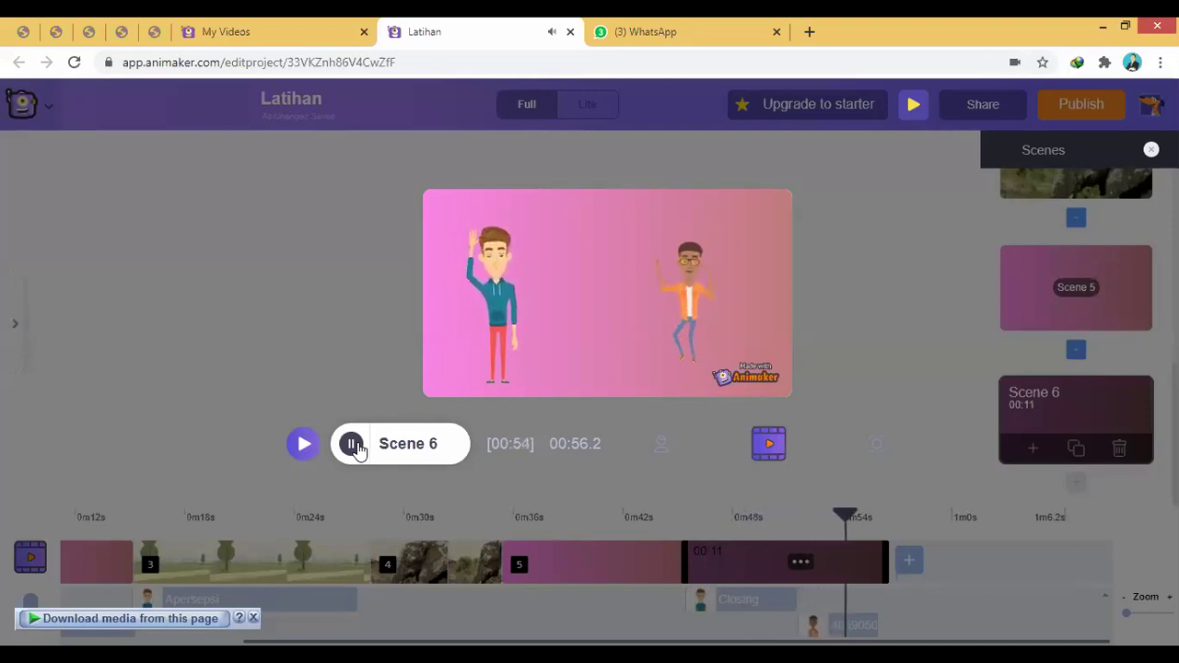
pyautogui.click(488, 213)
pyautogui.click(685, 283)
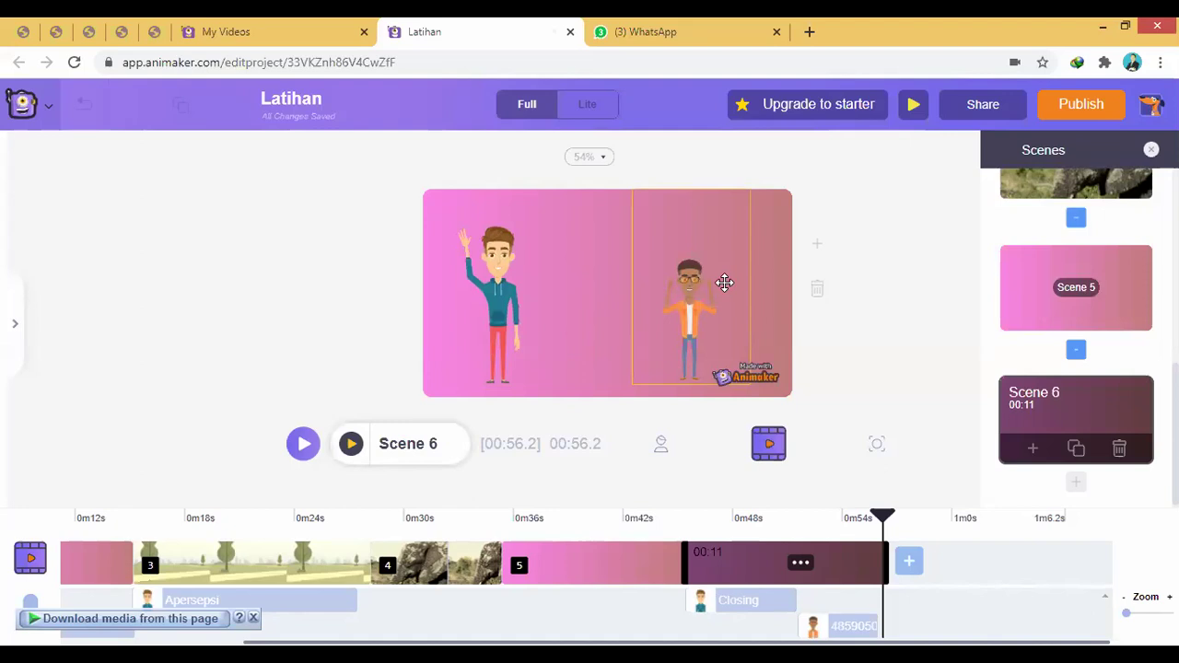
pyautogui.click(762, 265)
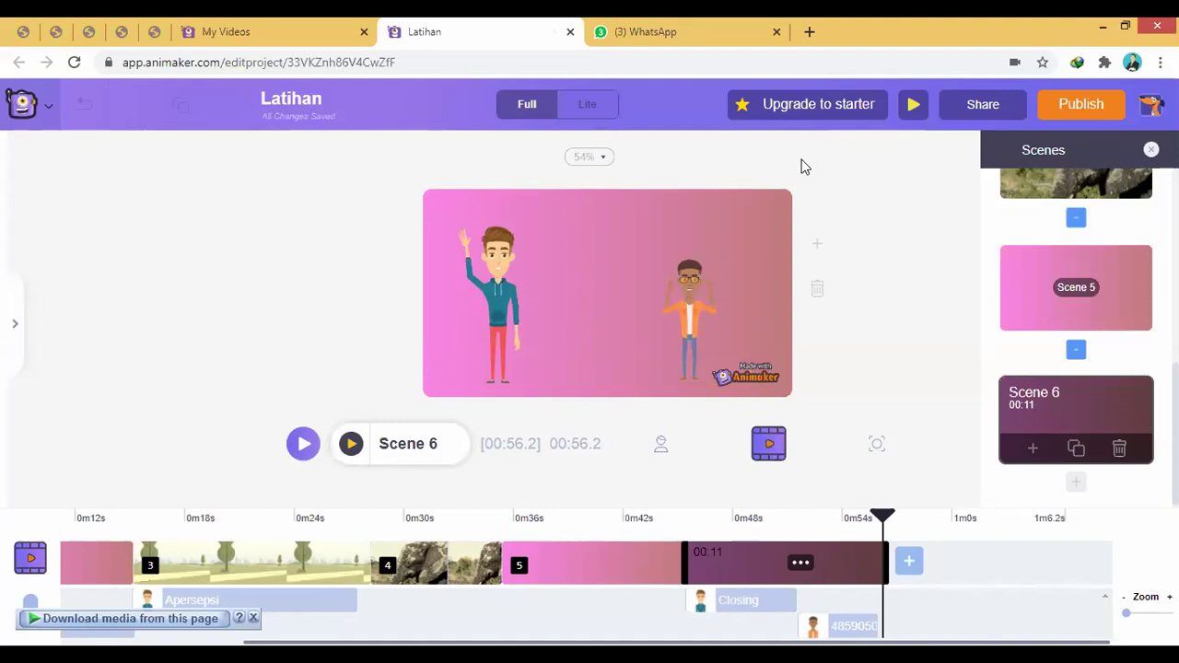
pyautogui.click(482, 297)
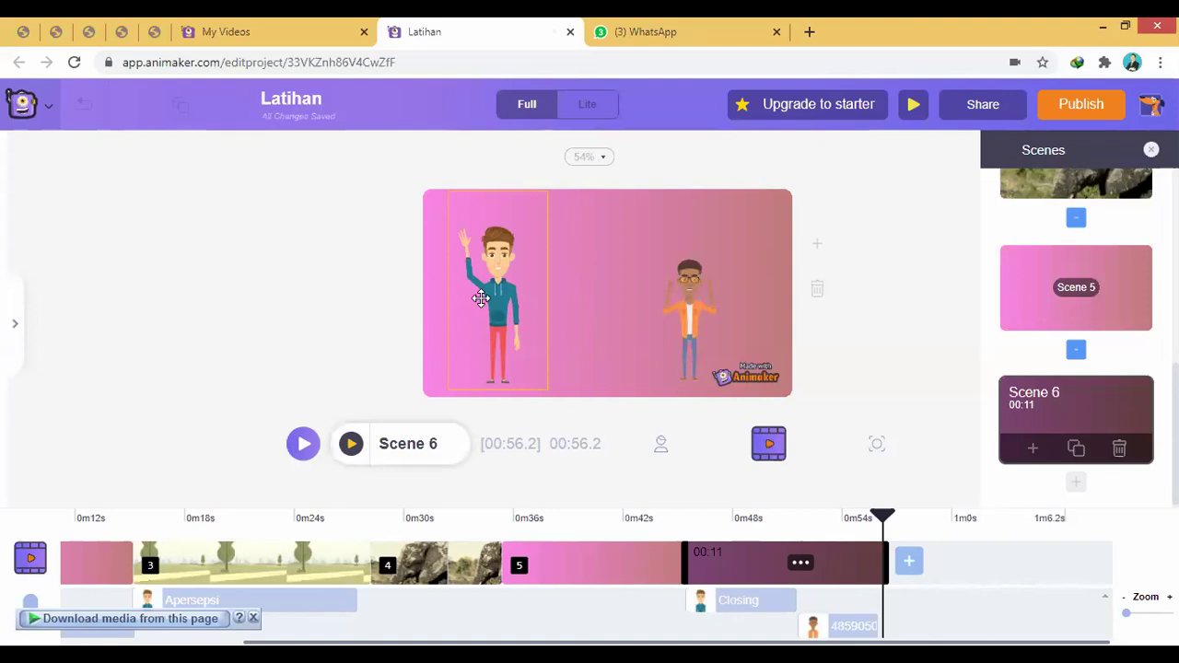
pyautogui.press('Escape')
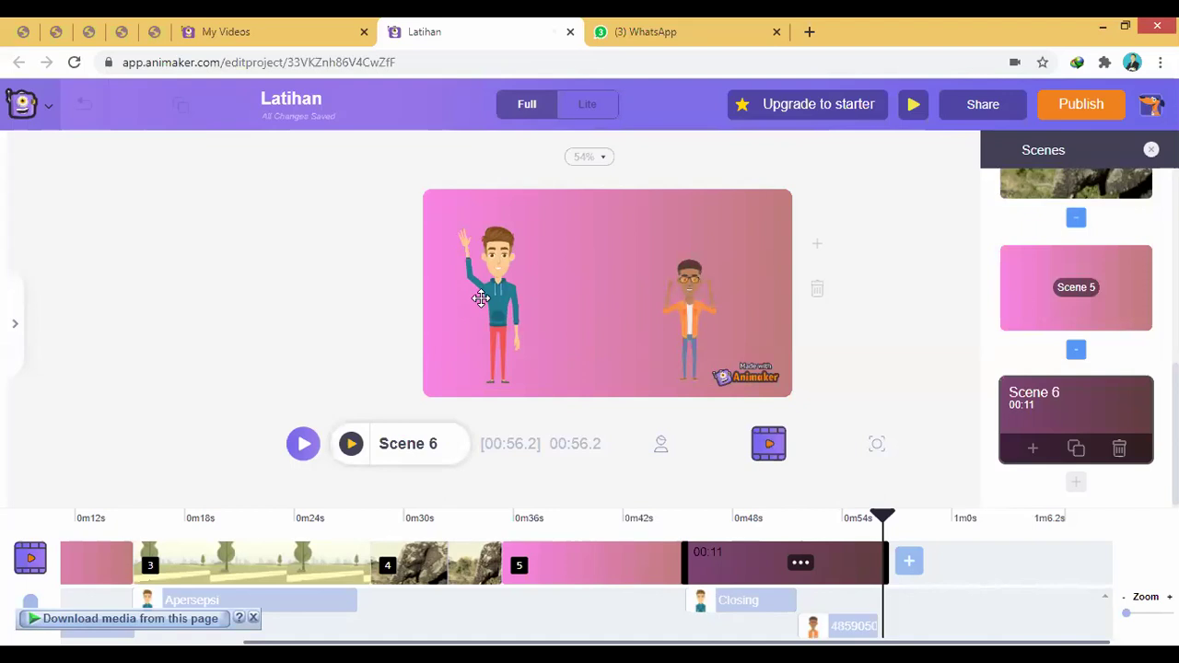
pyautogui.click(17, 334)
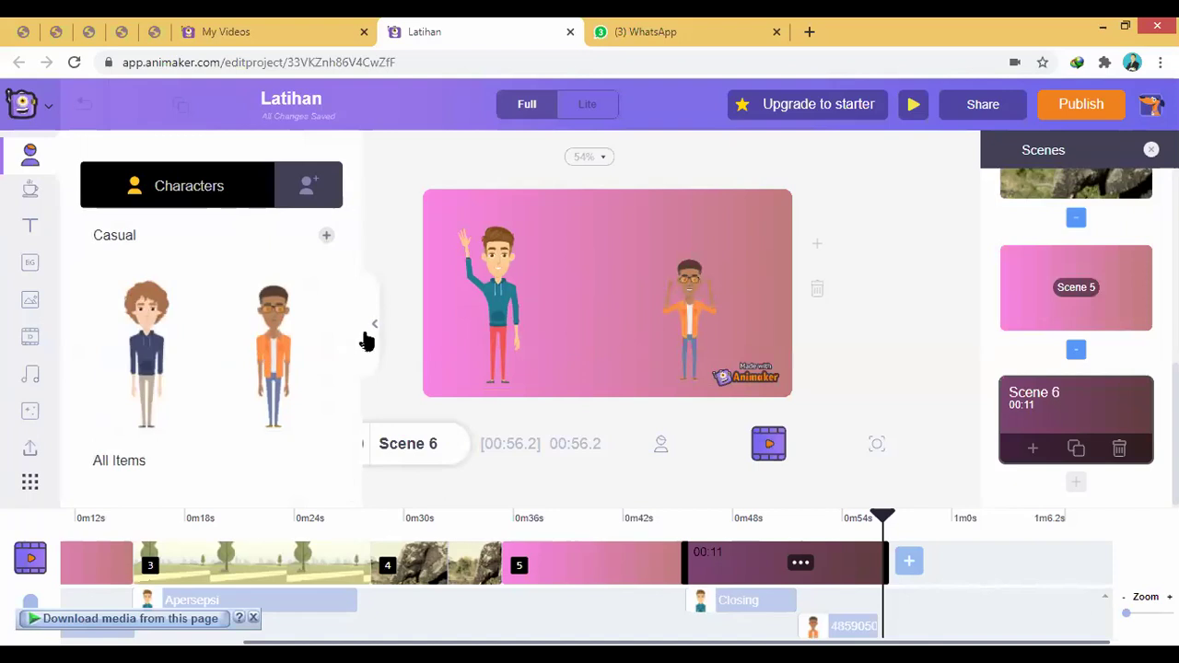
pyautogui.click(366, 340)
pyautogui.click(16, 334)
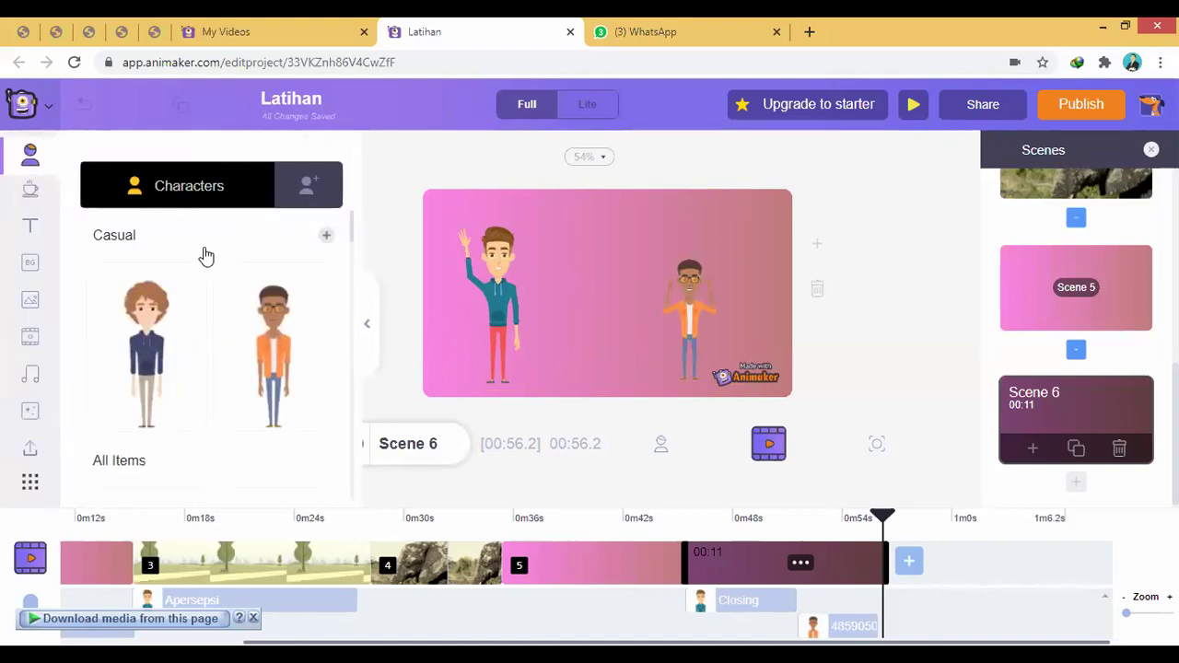
pyautogui.click(368, 328)
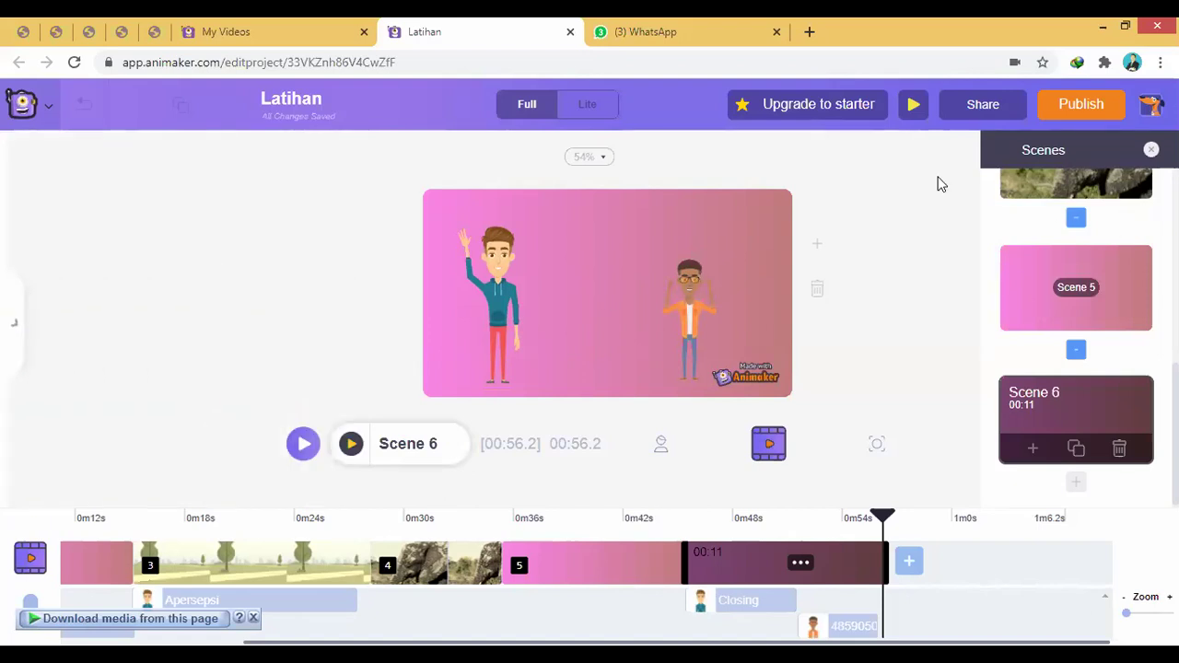
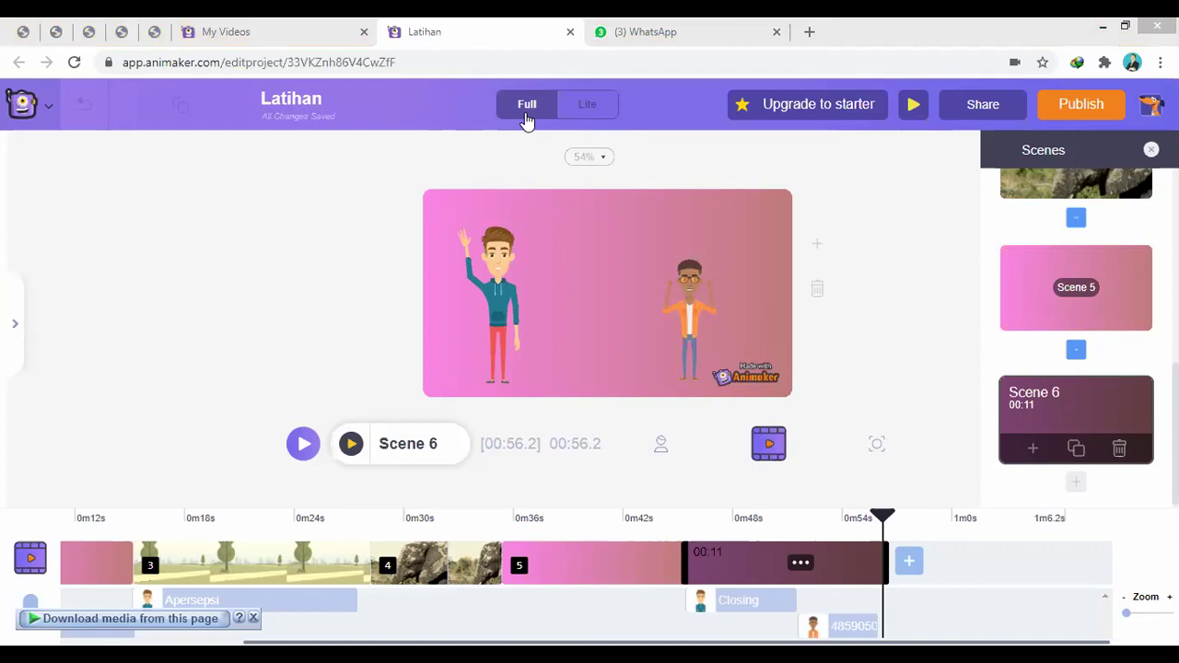
# Compare the Lite and Full editing modes, ending in Full mode with the asset library hidden
pyautogui.click(586, 108)
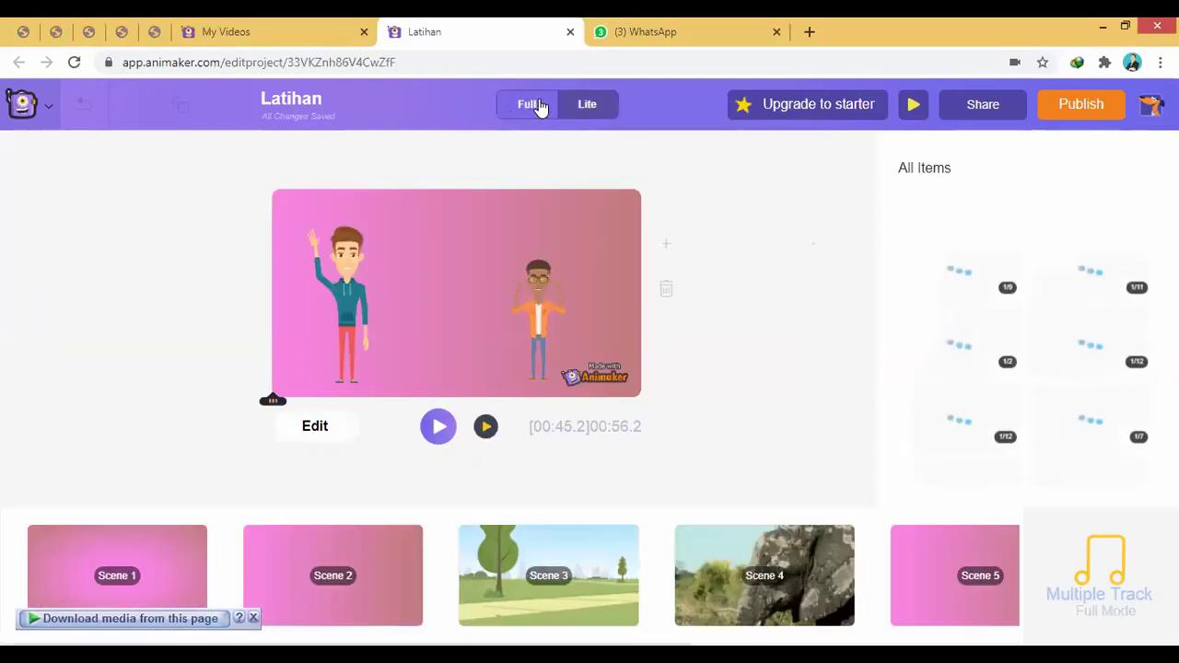
pyautogui.click(529, 111)
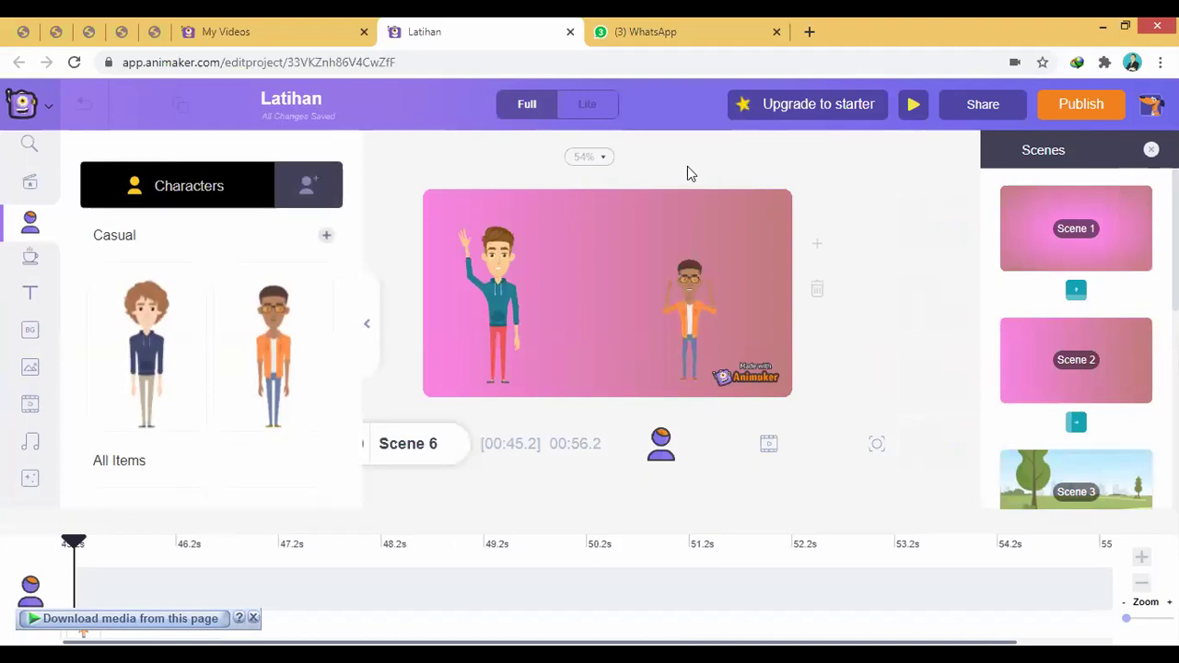
pyautogui.click(594, 108)
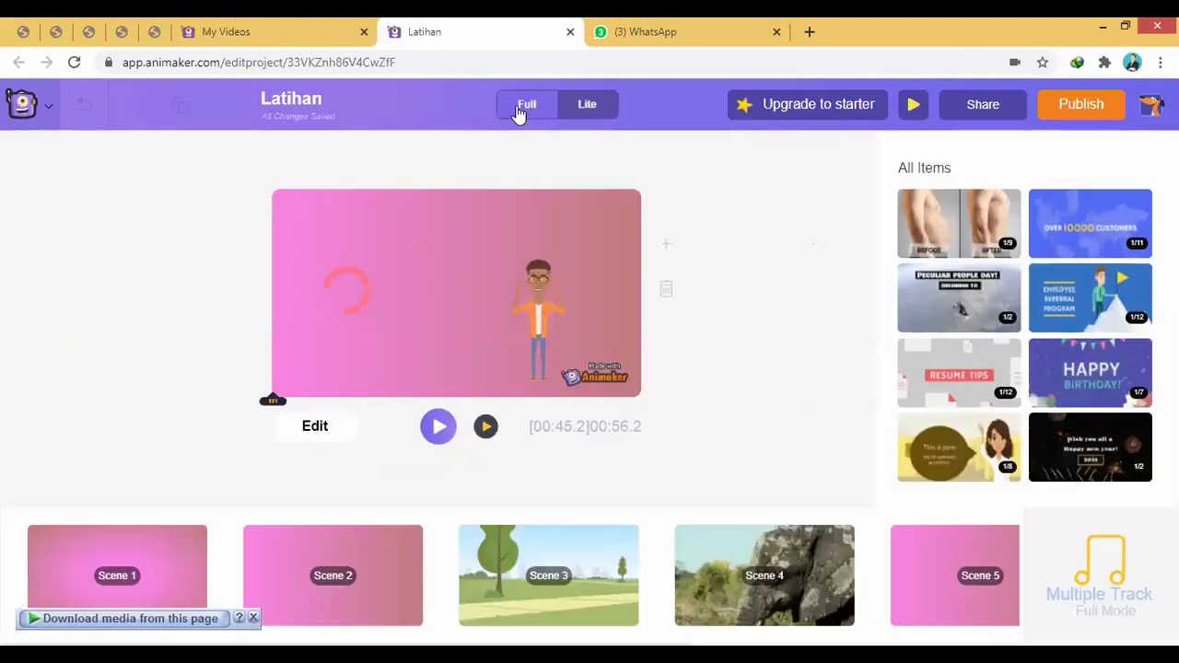
pyautogui.click(521, 111)
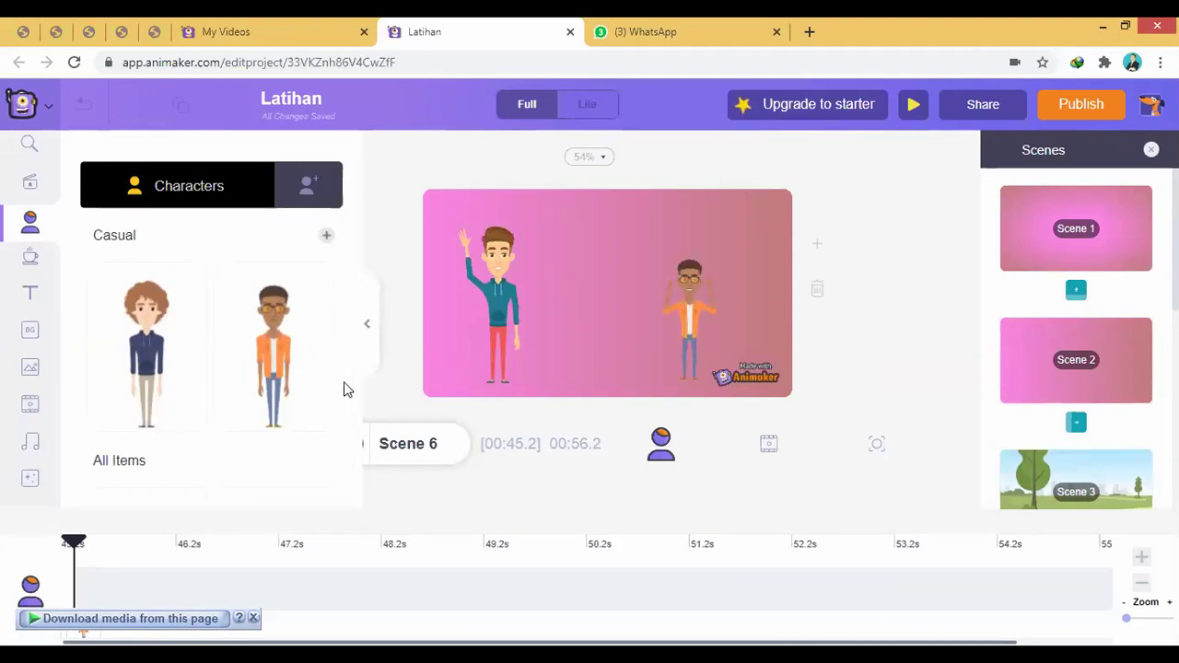
pyautogui.click(367, 326)
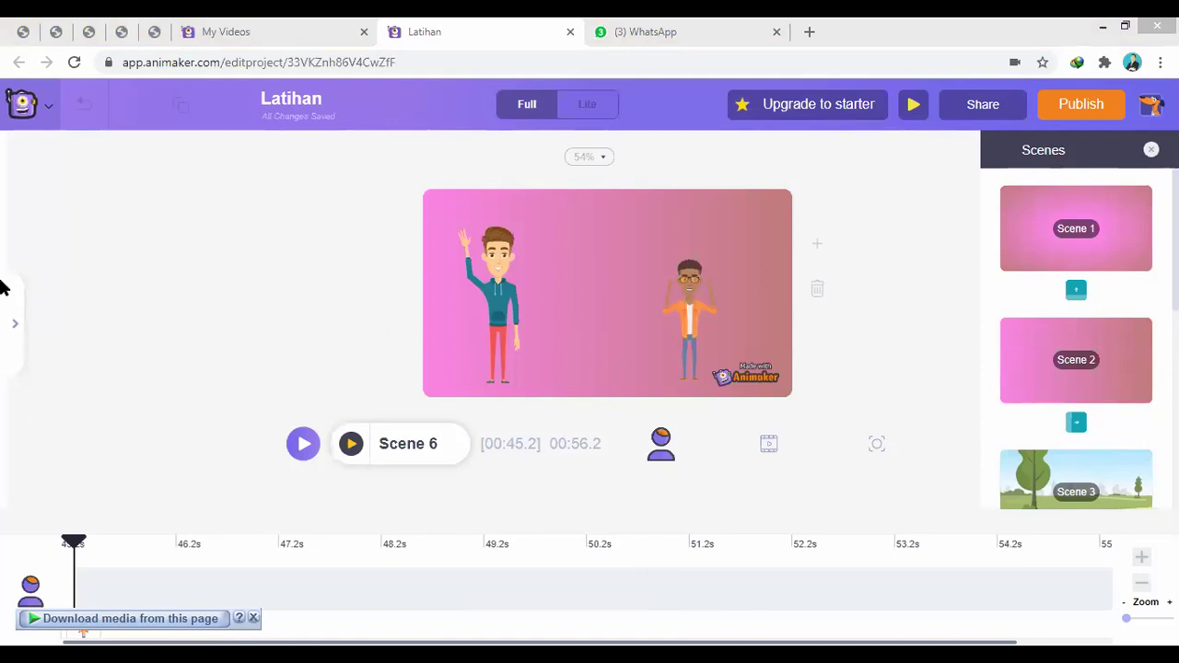
pyautogui.click(14, 331)
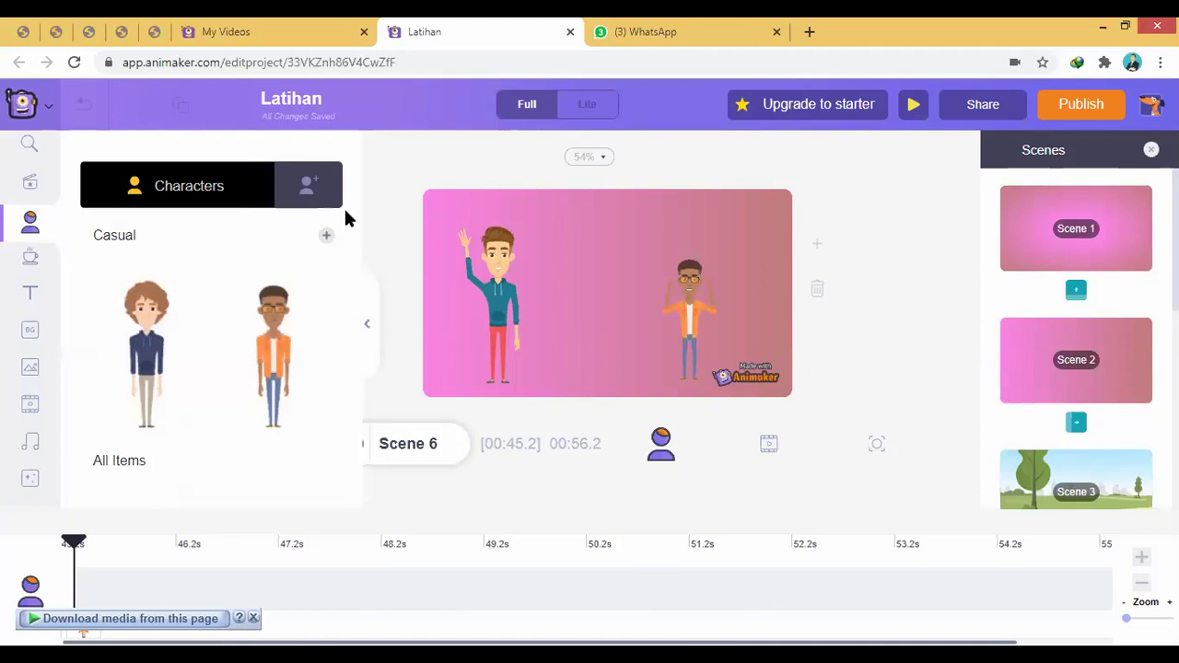
pyautogui.click(372, 331)
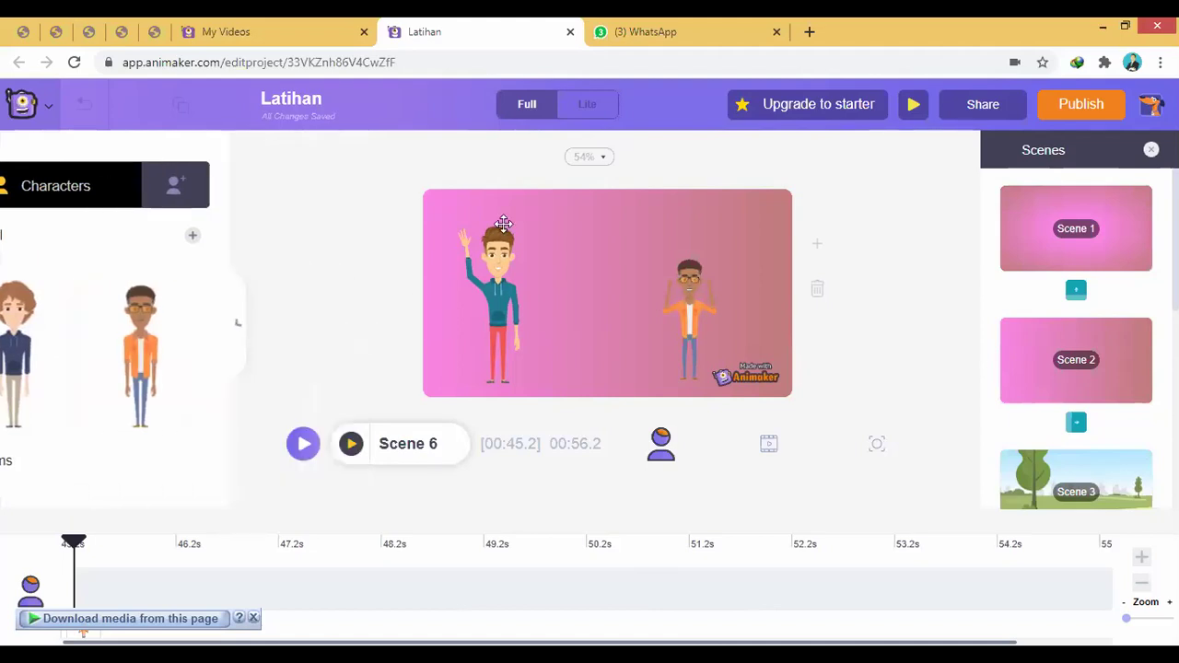
pyautogui.click(599, 108)
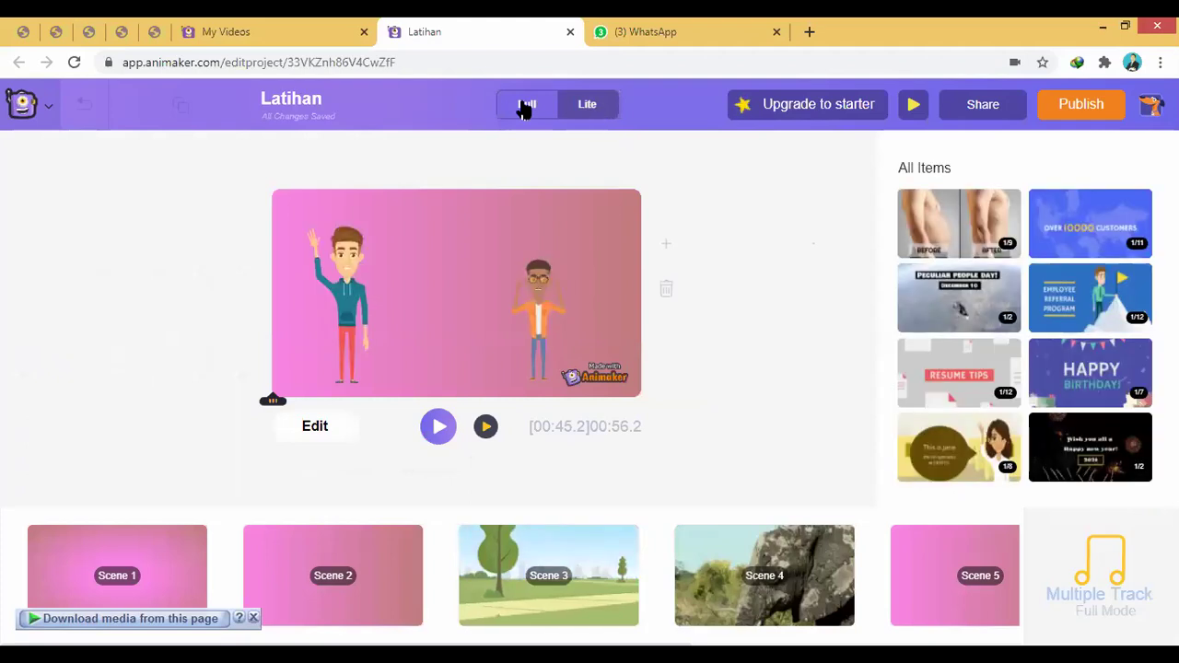
pyautogui.click(524, 106)
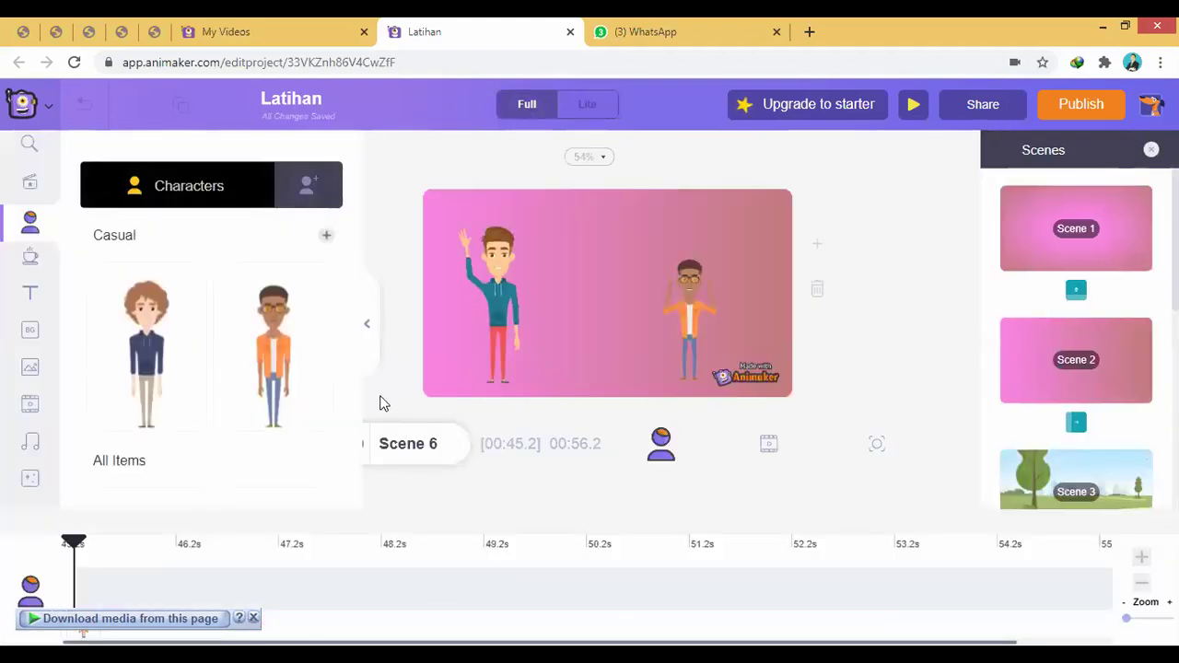
pyautogui.click(368, 325)
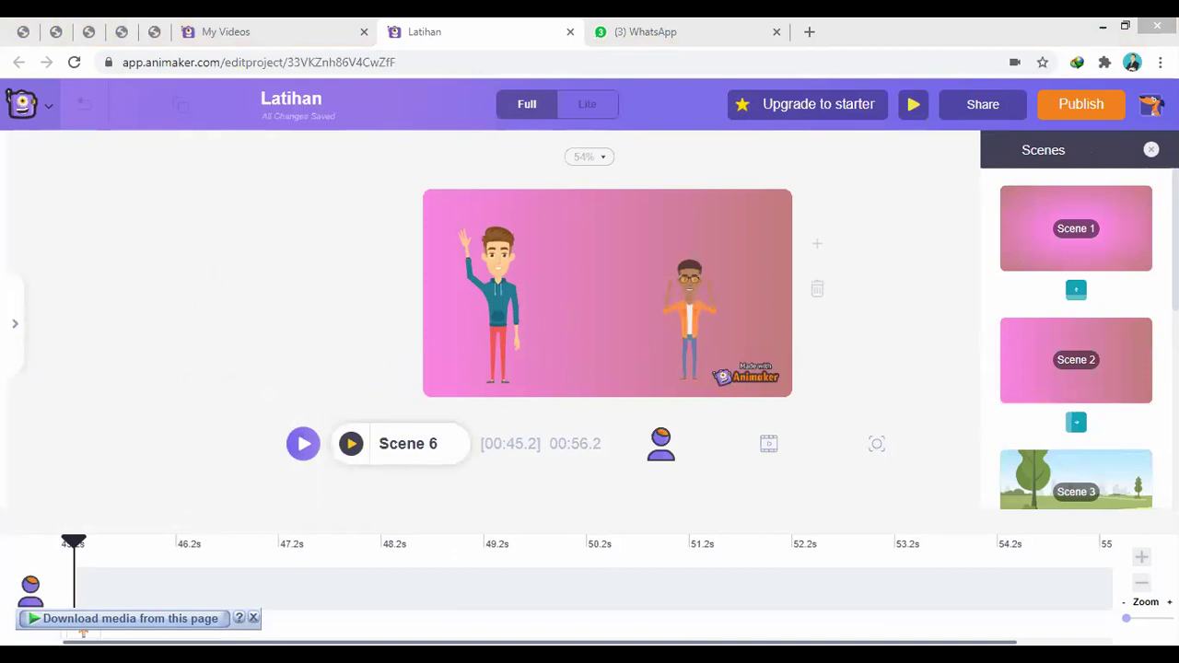
pyautogui.click(684, 28)
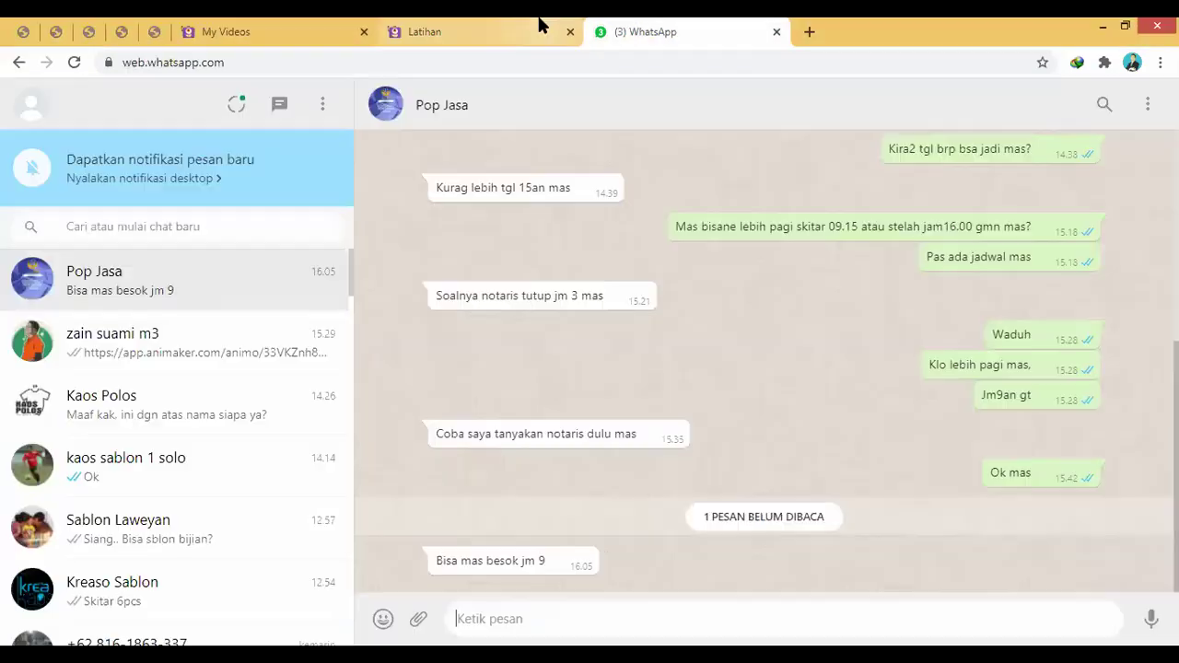
pyautogui.click(541, 26)
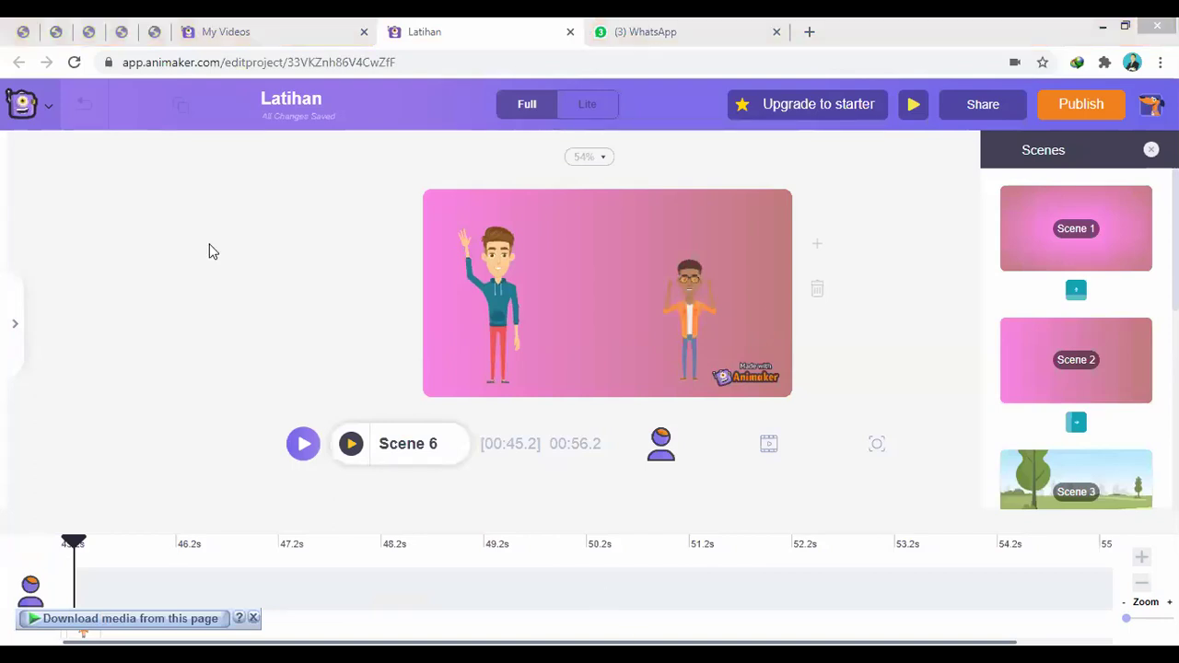
# Reload the Latihan project page
pyautogui.click(76, 63)
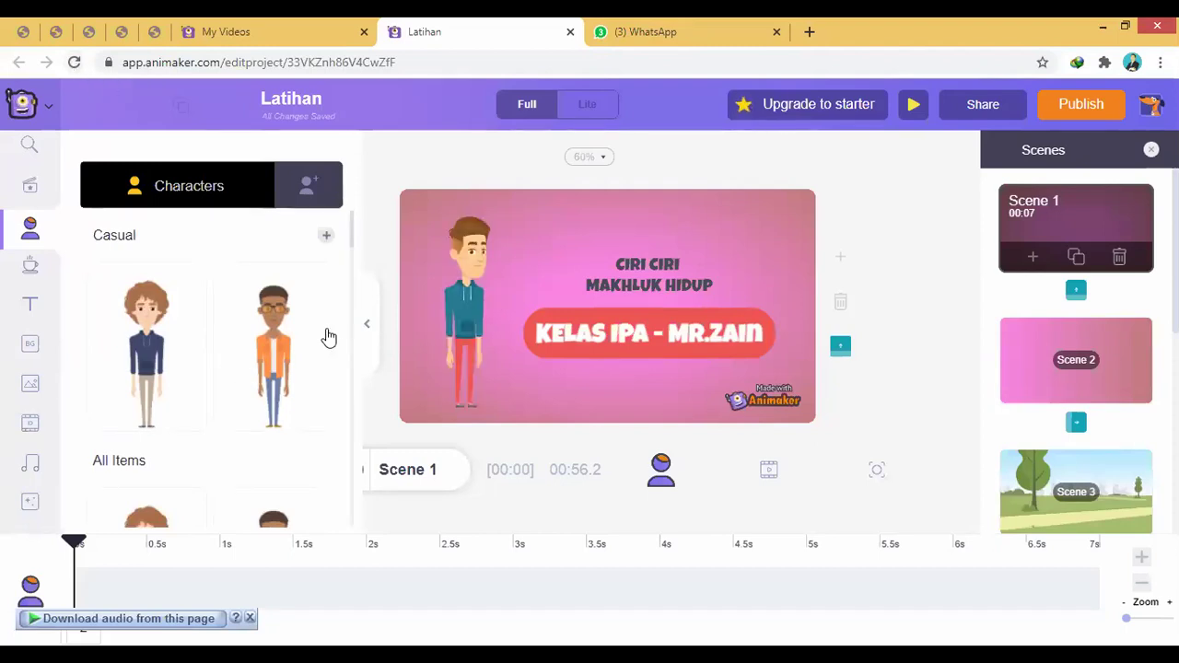
# Hide the asset library and preview the whole Latihan video from Scene 1, dismissing the video download pop-up
pyautogui.click(373, 322)
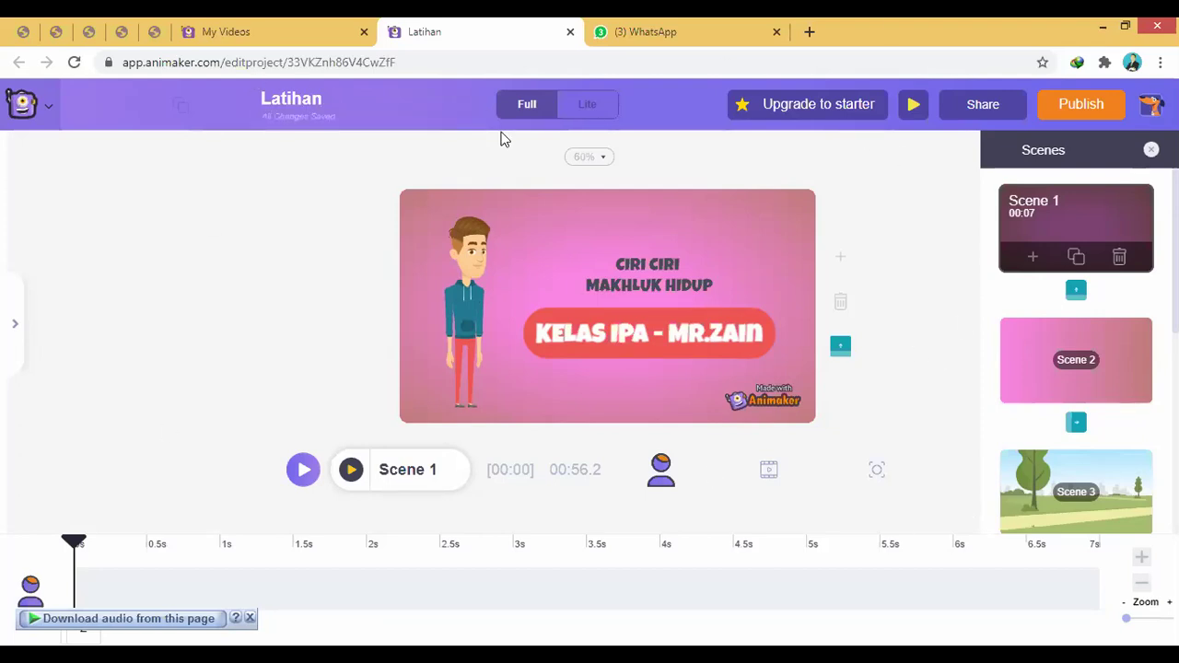
pyautogui.click(915, 106)
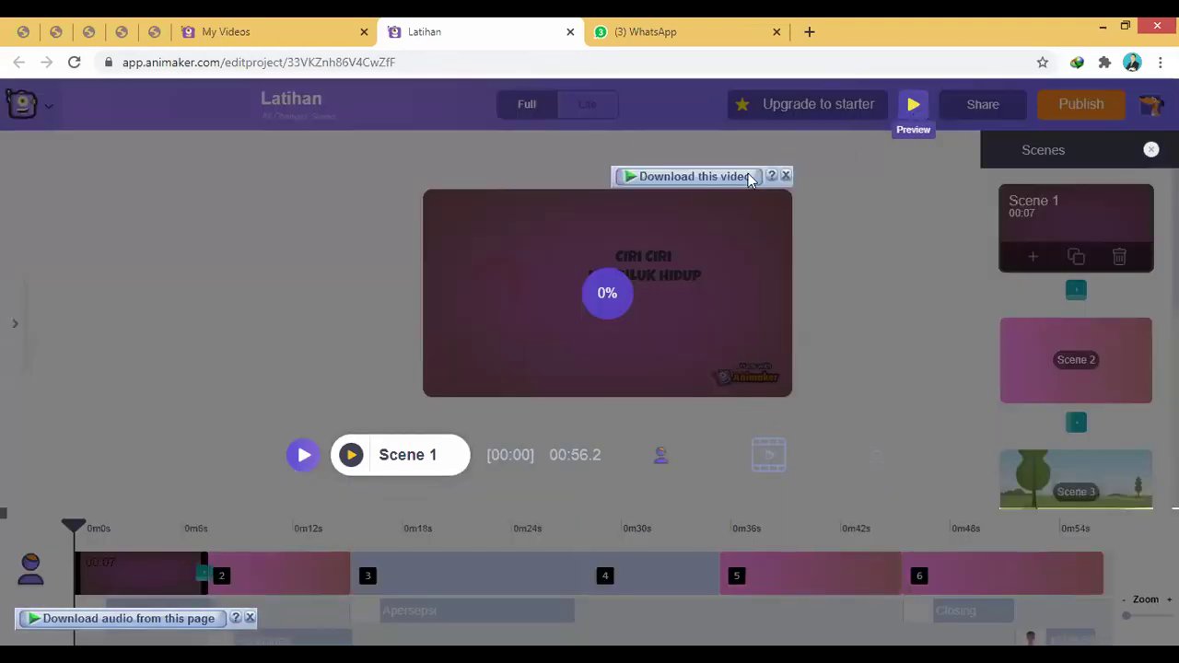
pyautogui.click(304, 454)
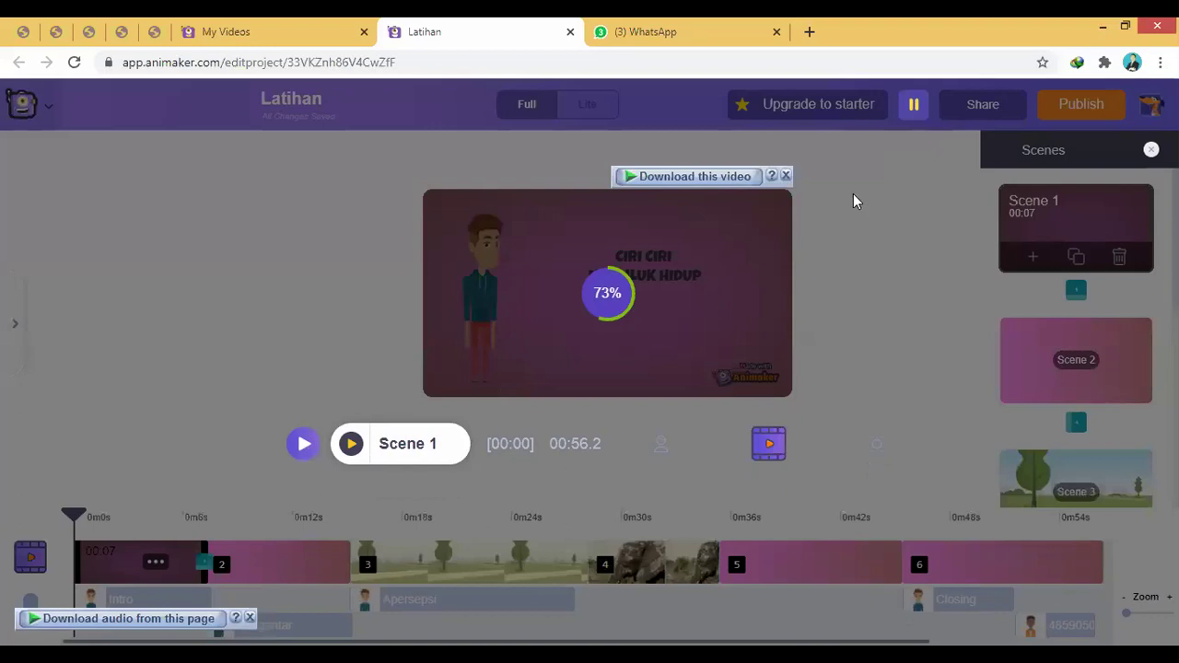
pyautogui.click(785, 175)
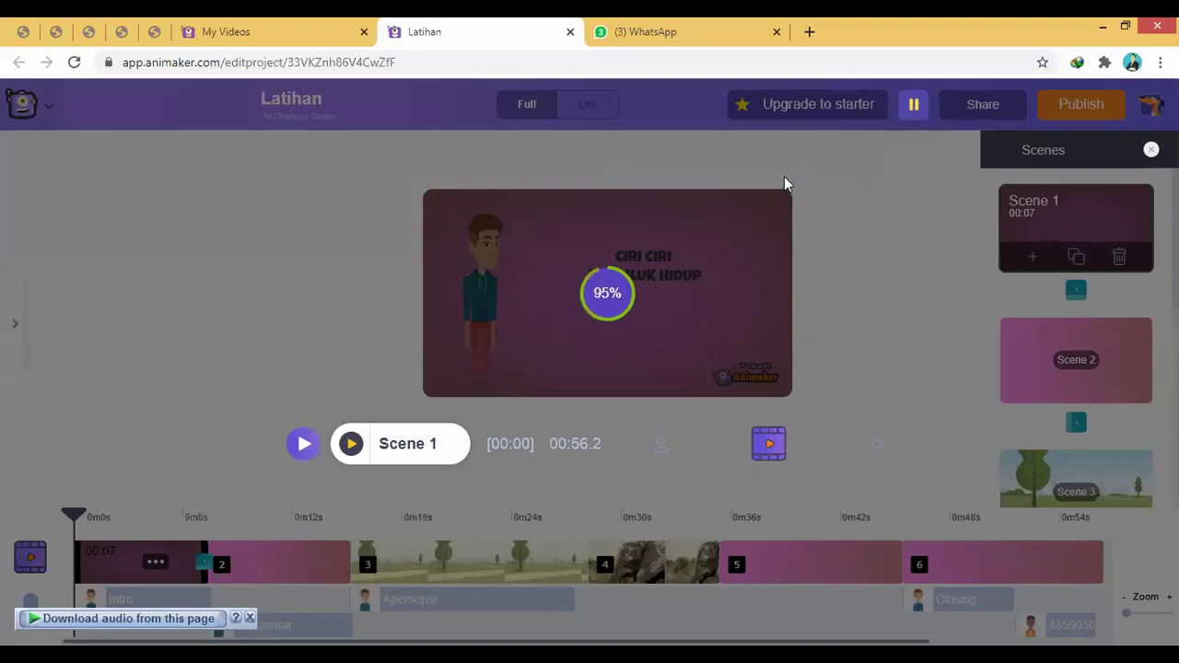
pyautogui.click(919, 107)
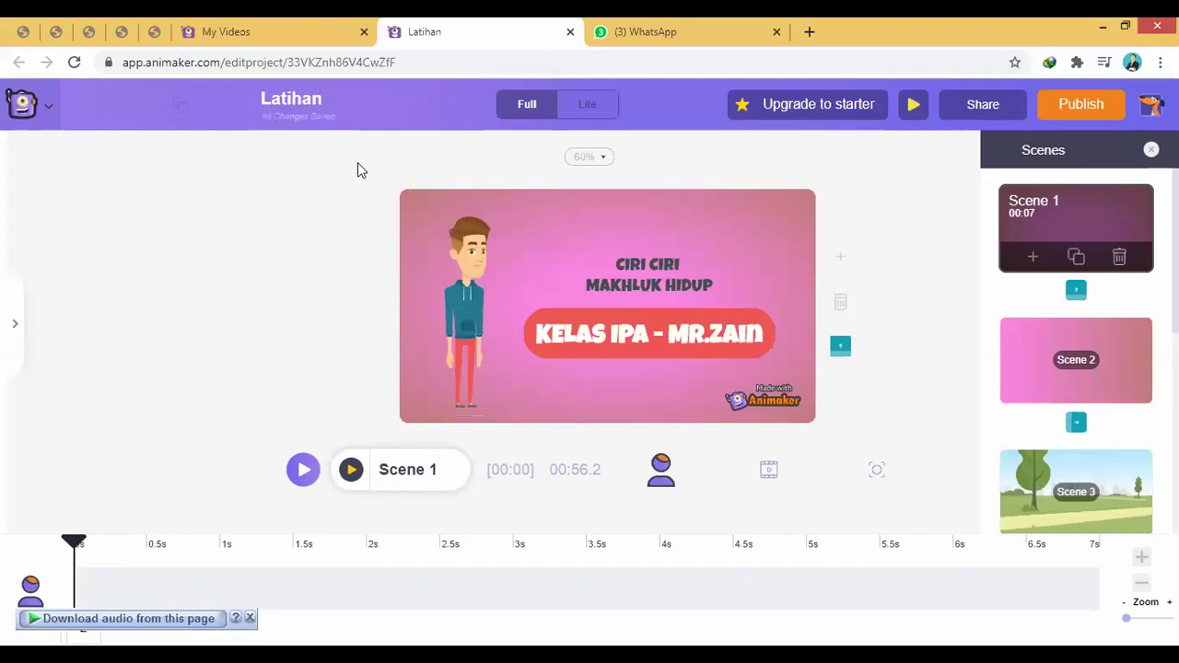
# Set the project's sharing permission to Can view and copy its View Link
pyautogui.click(971, 108)
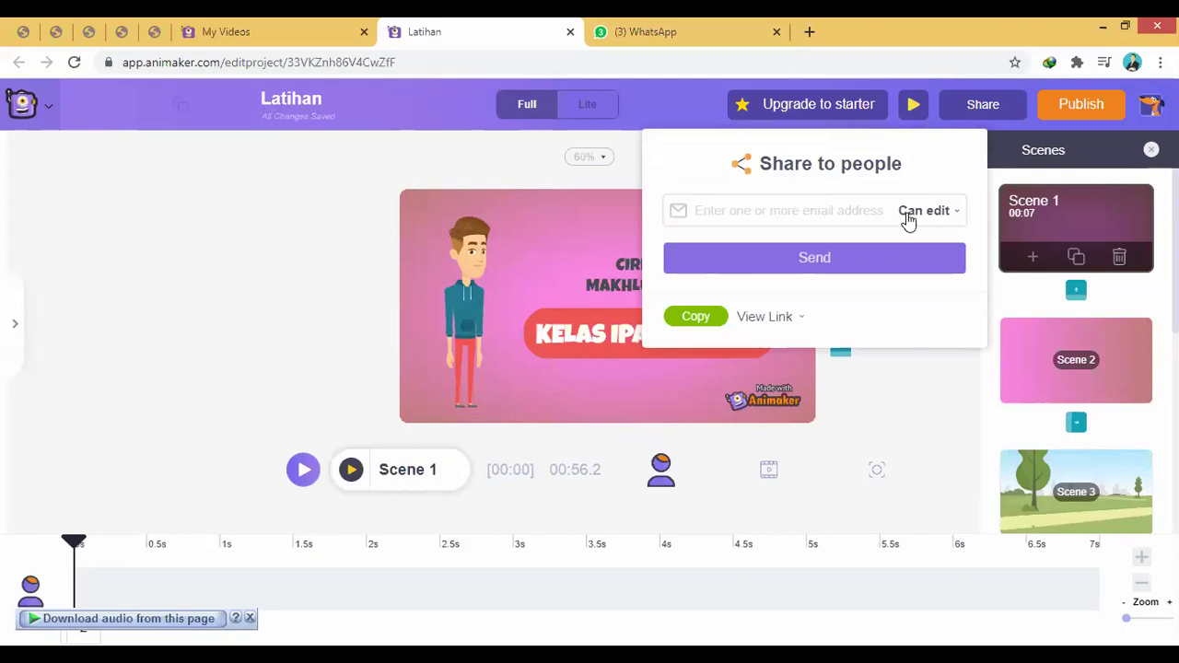
pyautogui.click(954, 212)
pyautogui.click(940, 253)
pyautogui.click(698, 325)
pyautogui.click(247, 251)
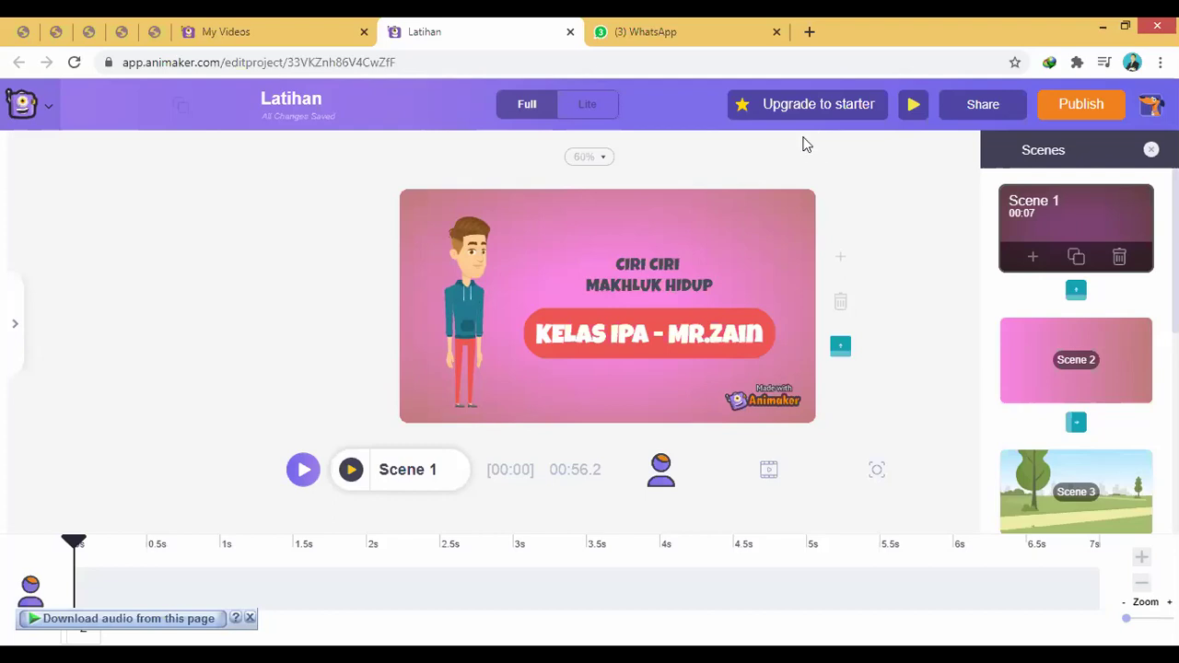
# Copy the project's View Link again and open it in a new browser tab
pyautogui.click(995, 114)
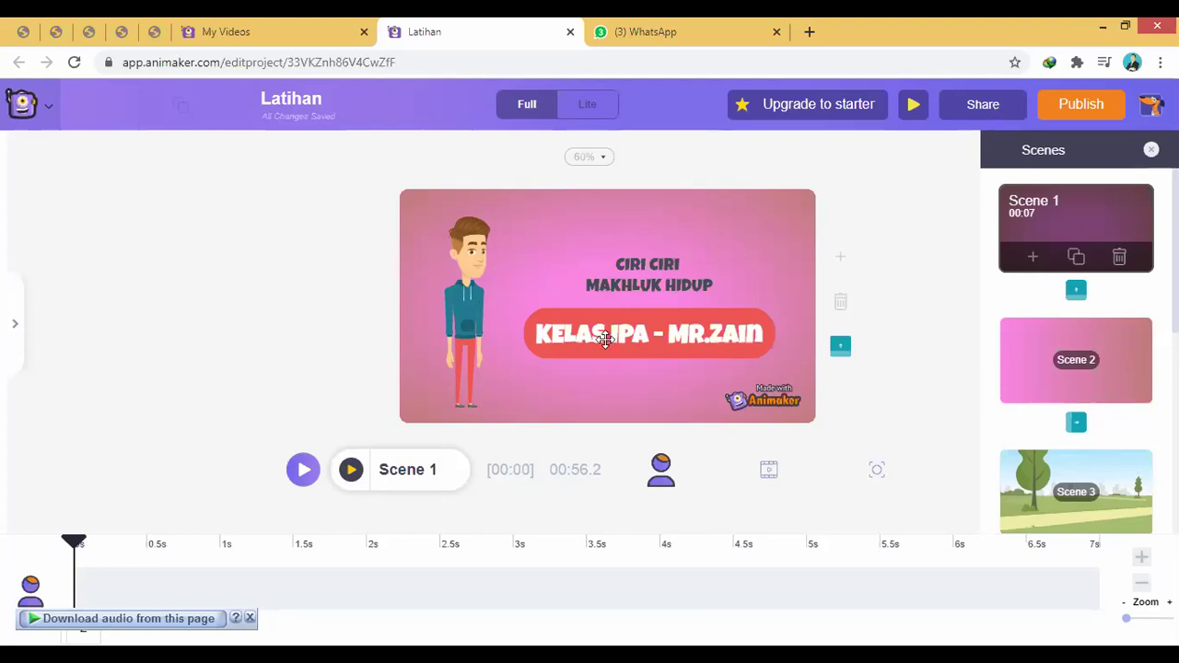
pyautogui.click(692, 317)
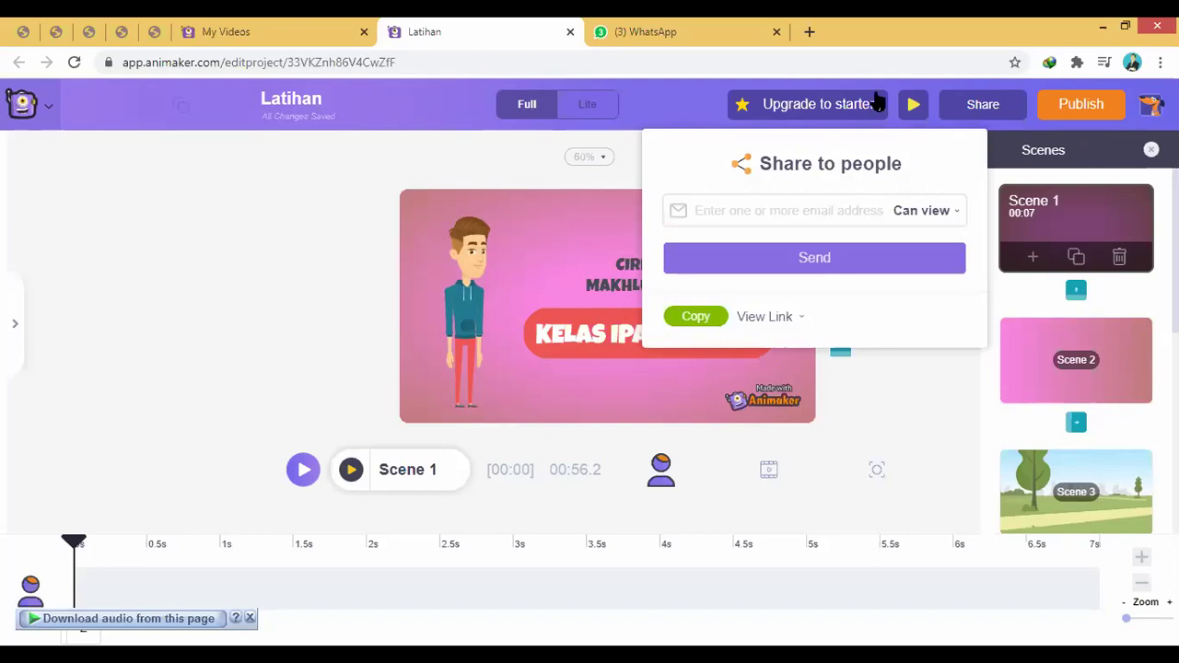
pyautogui.click(810, 31)
pyautogui.rightClick(773, 55)
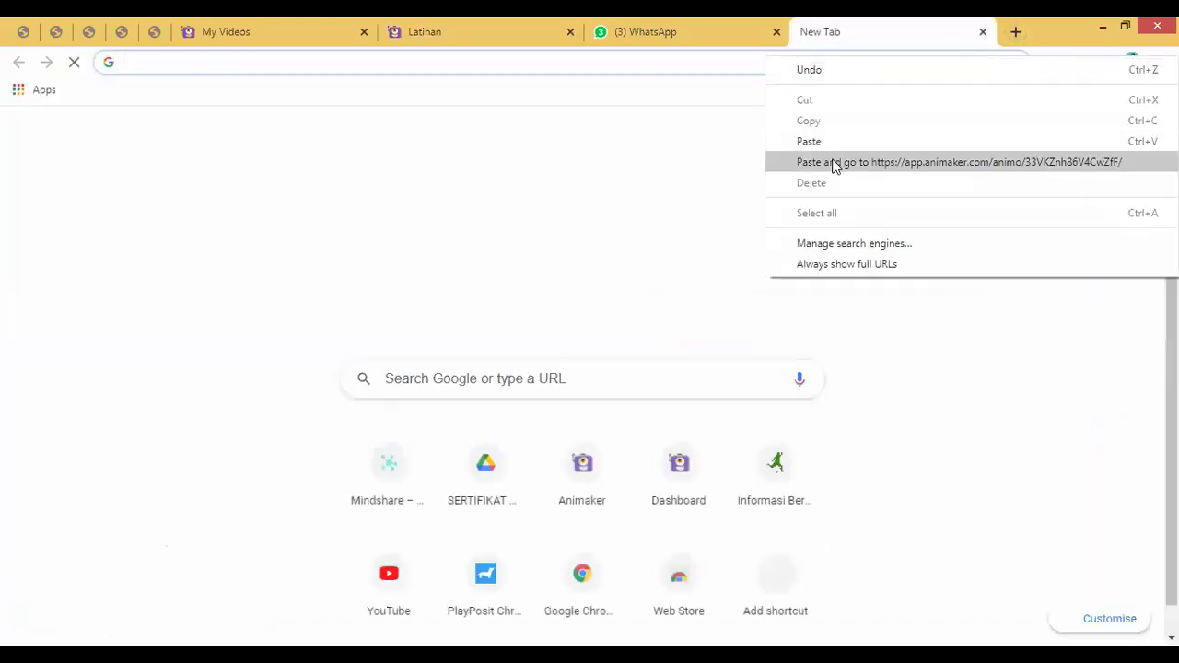
pyautogui.press('Return')
pyautogui.click(470, 26)
pyautogui.click(876, 26)
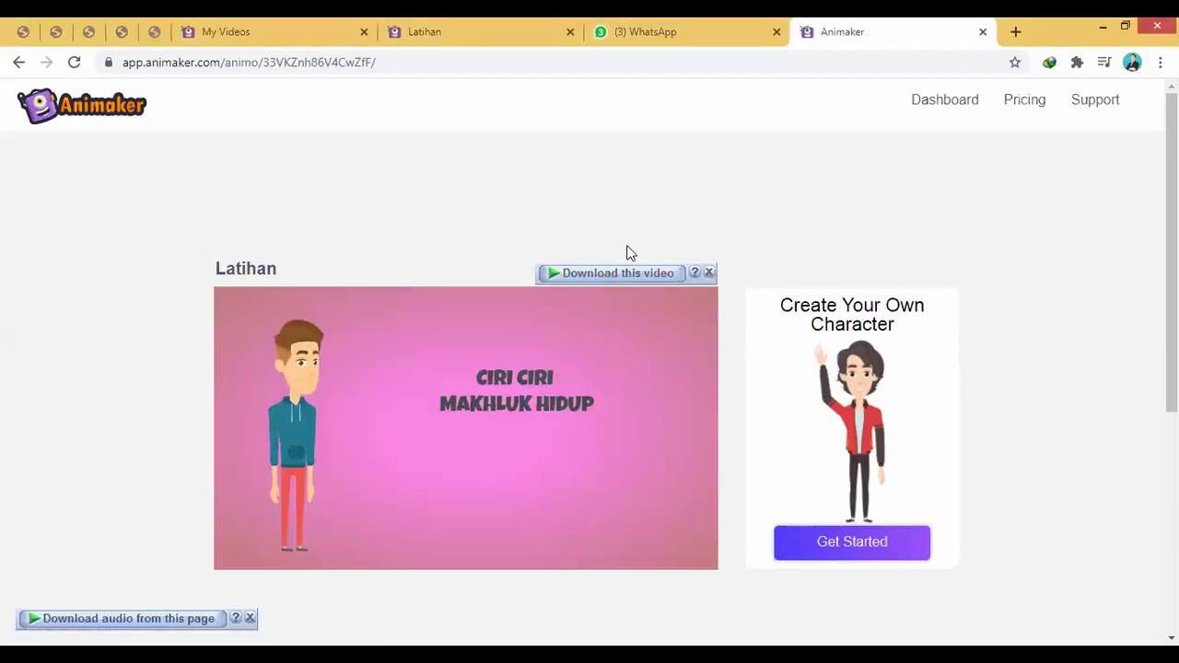
# Dismiss the video download pop-up and look over the shared Latihan page from the player to the footer
pyautogui.click(710, 272)
pyautogui.scroll(-4, 566, 359)
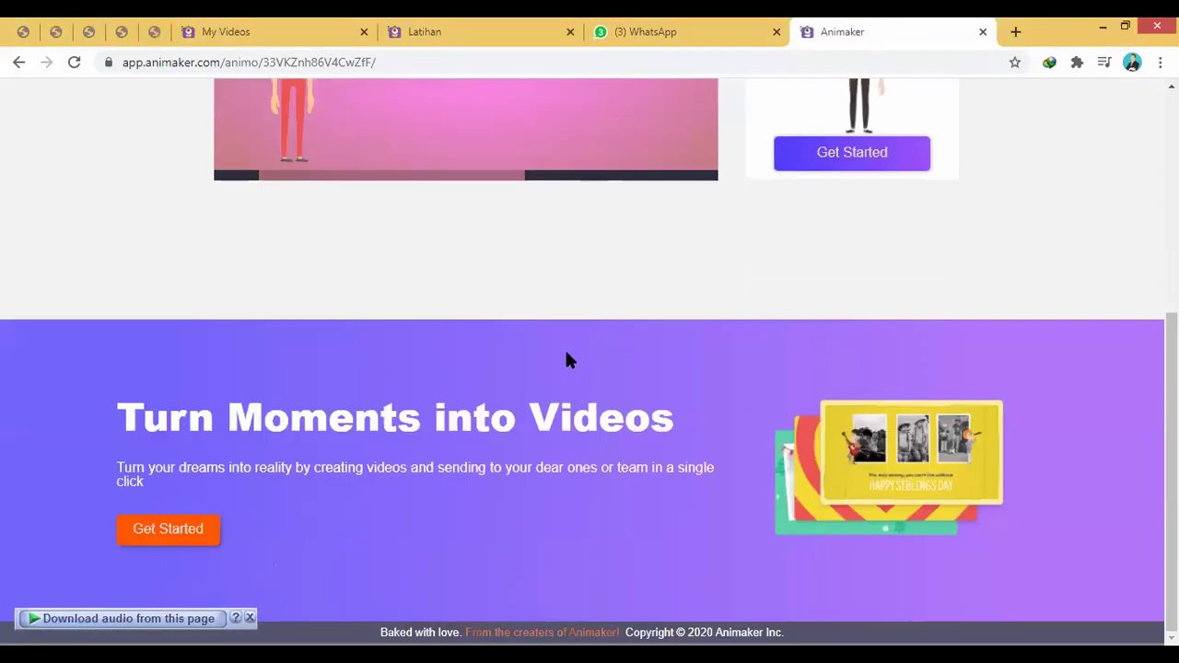
pyautogui.scroll(4, 145, 197)
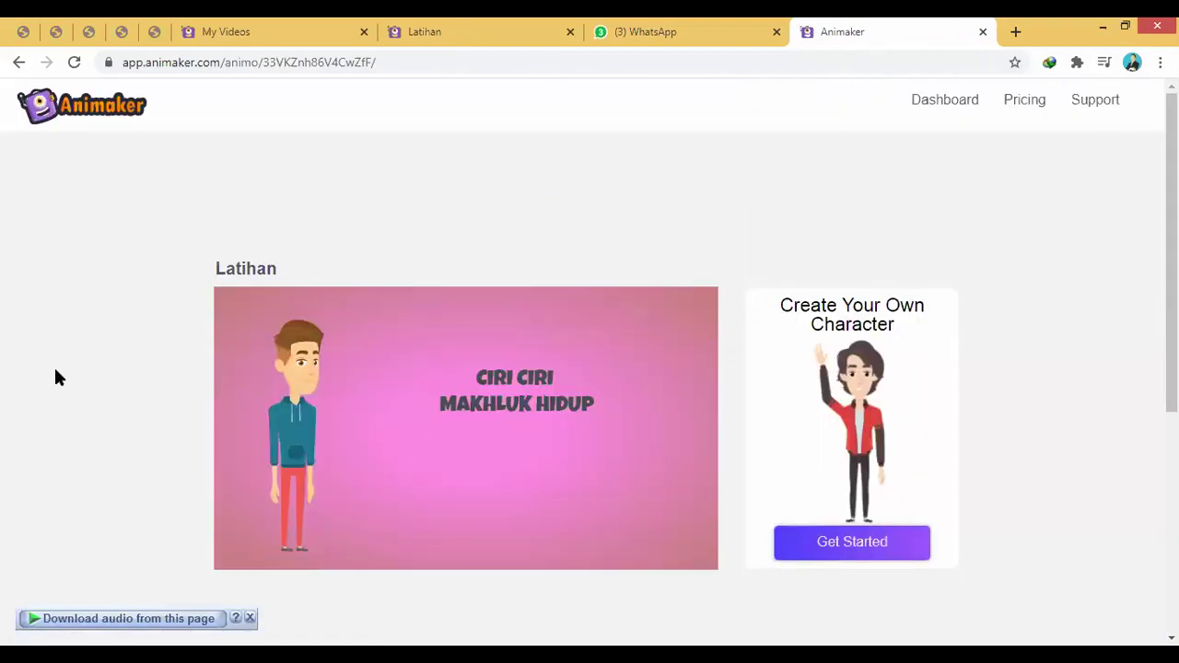
pyautogui.scroll(-3, 55, 376)
pyautogui.scroll(3, 296, 437)
# Inspect the shared page in a 400-pixel-wide responsive view and play the video in full screen before leaving full screen
pyautogui.rightClick(144, 175)
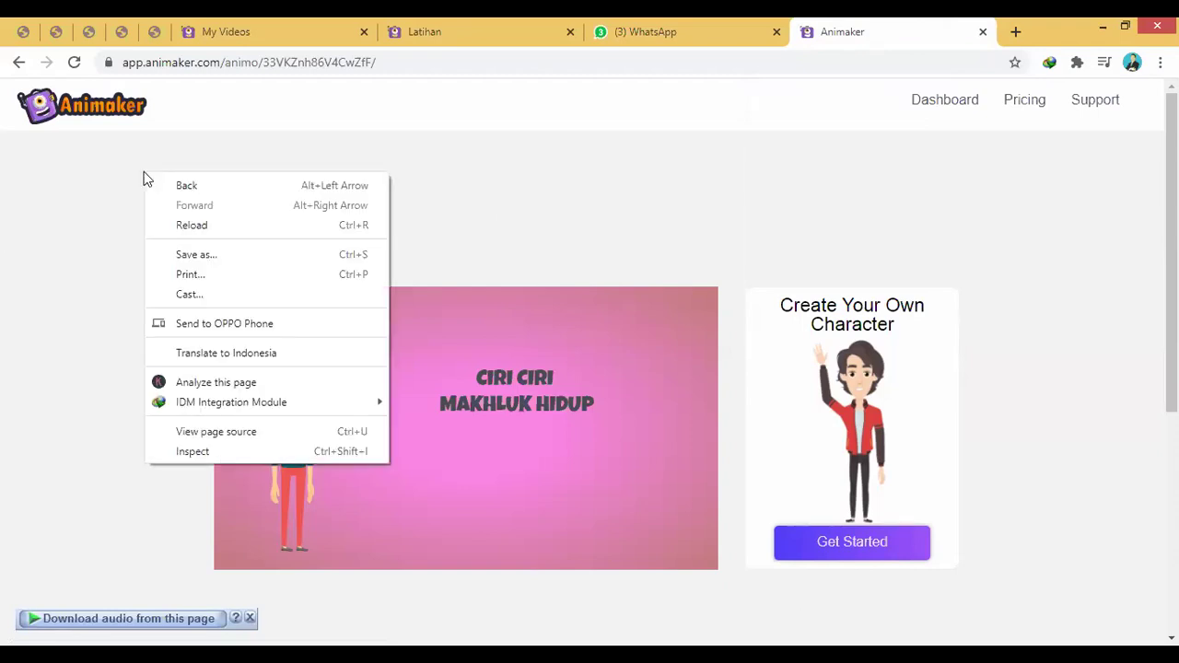
pyautogui.press('Escape')
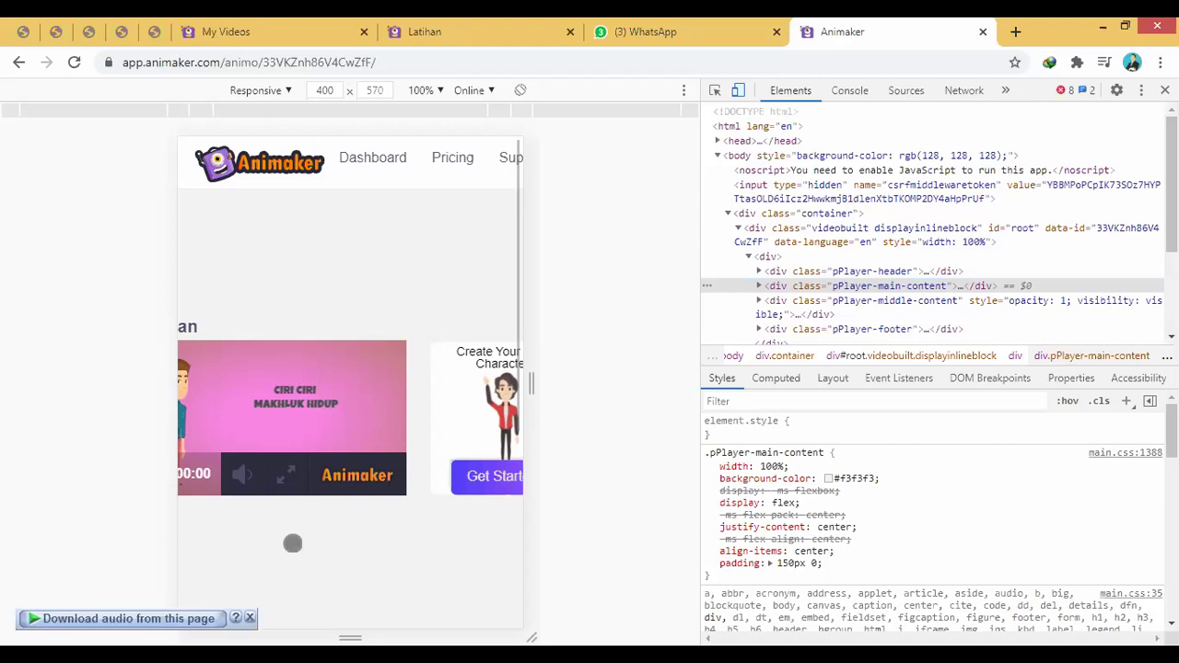
pyautogui.click(285, 474)
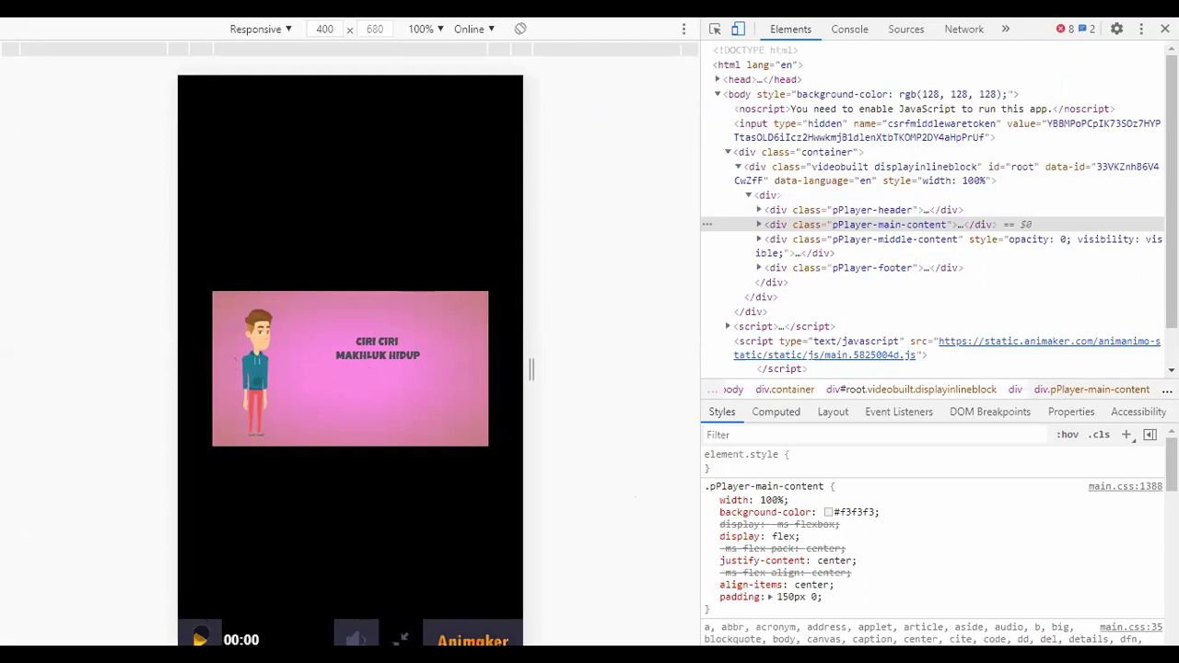
pyautogui.click(200, 638)
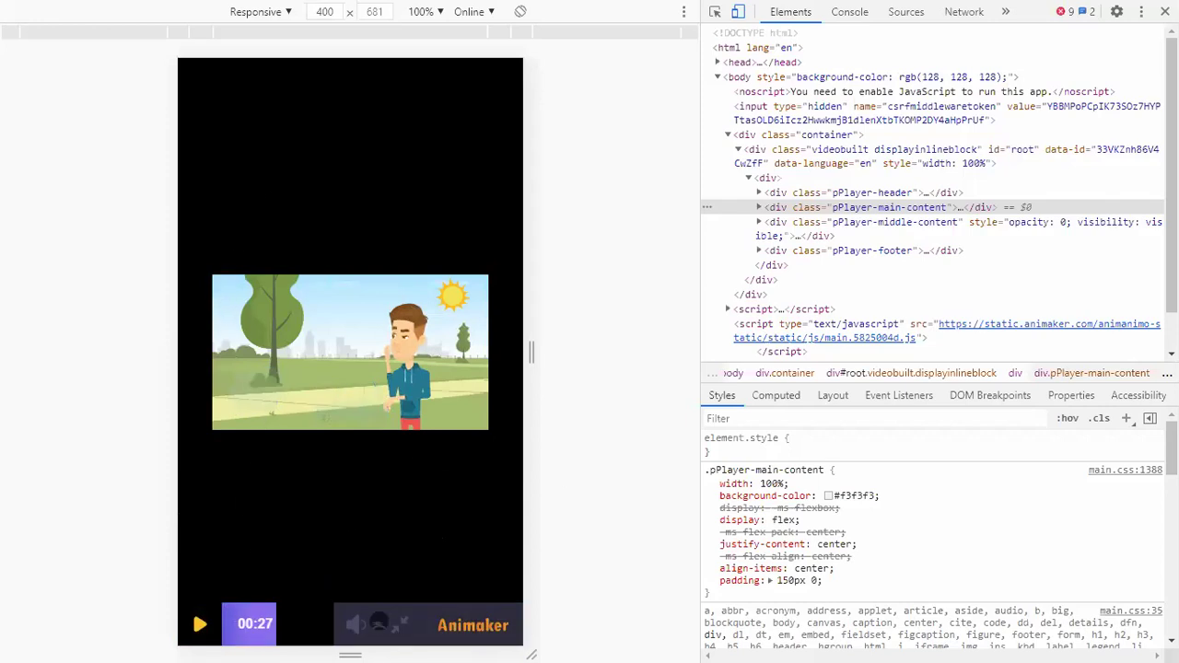
pyautogui.click(396, 624)
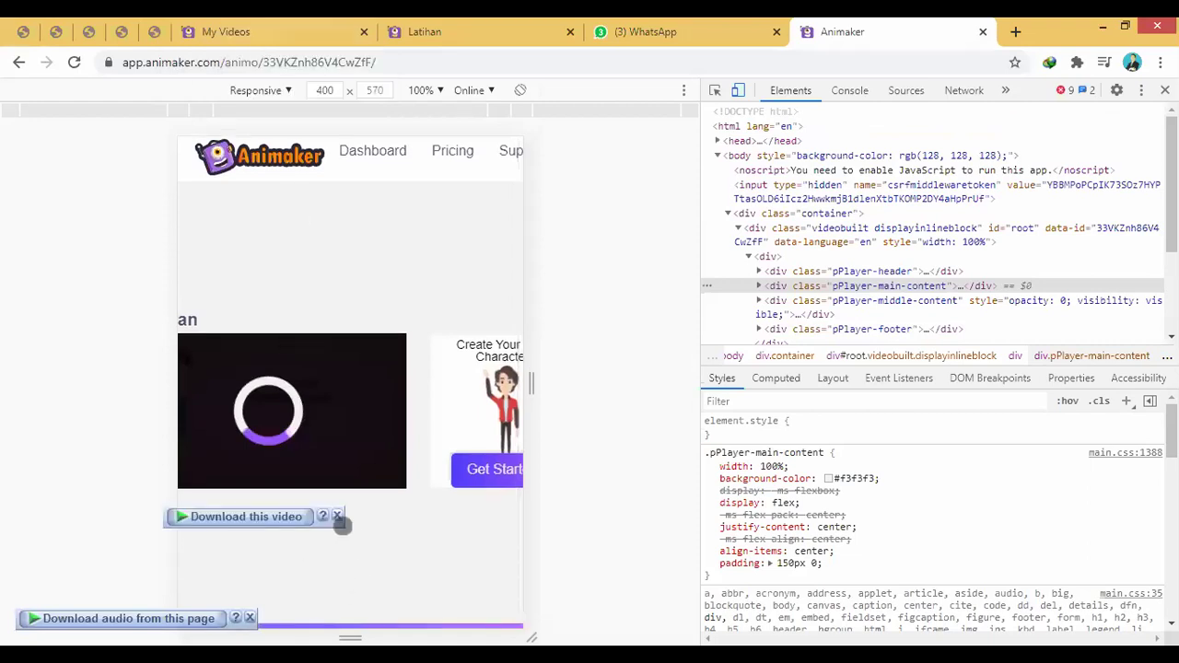
pyautogui.click(337, 516)
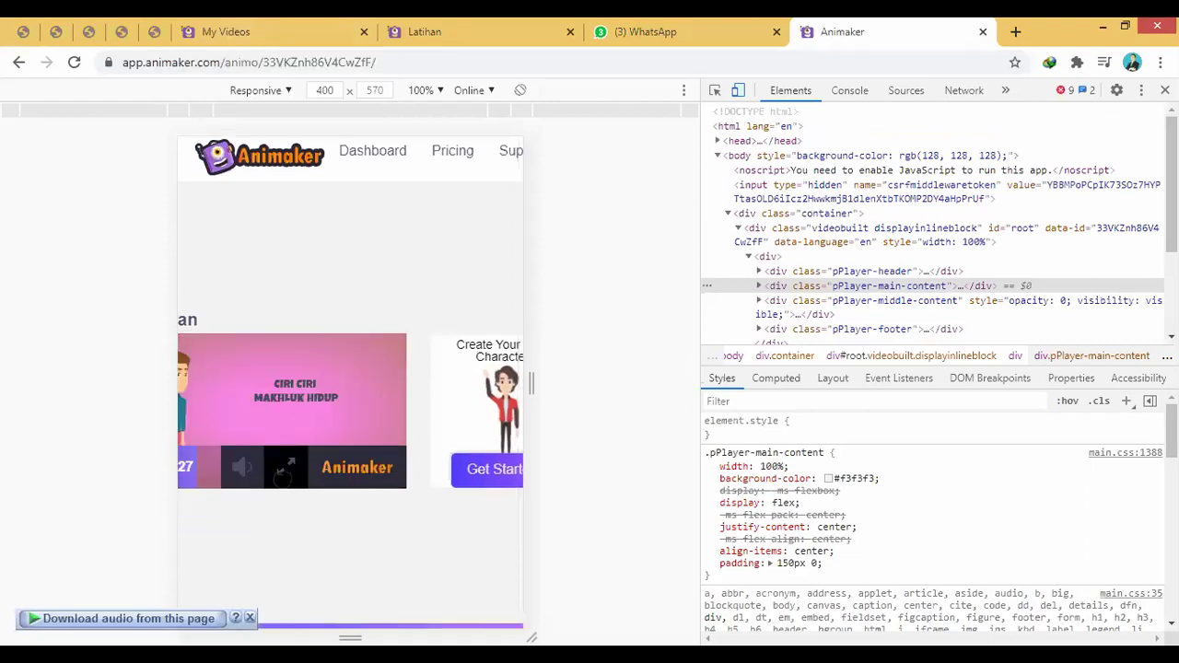
pyautogui.click(285, 465)
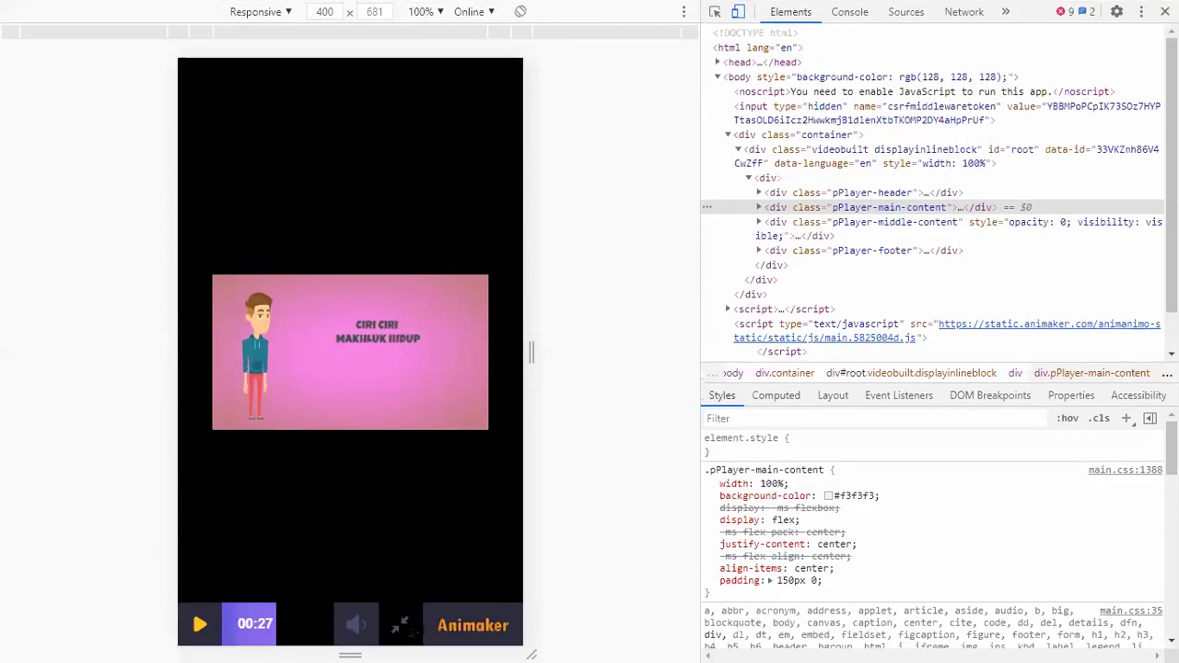
pyautogui.press('F11')
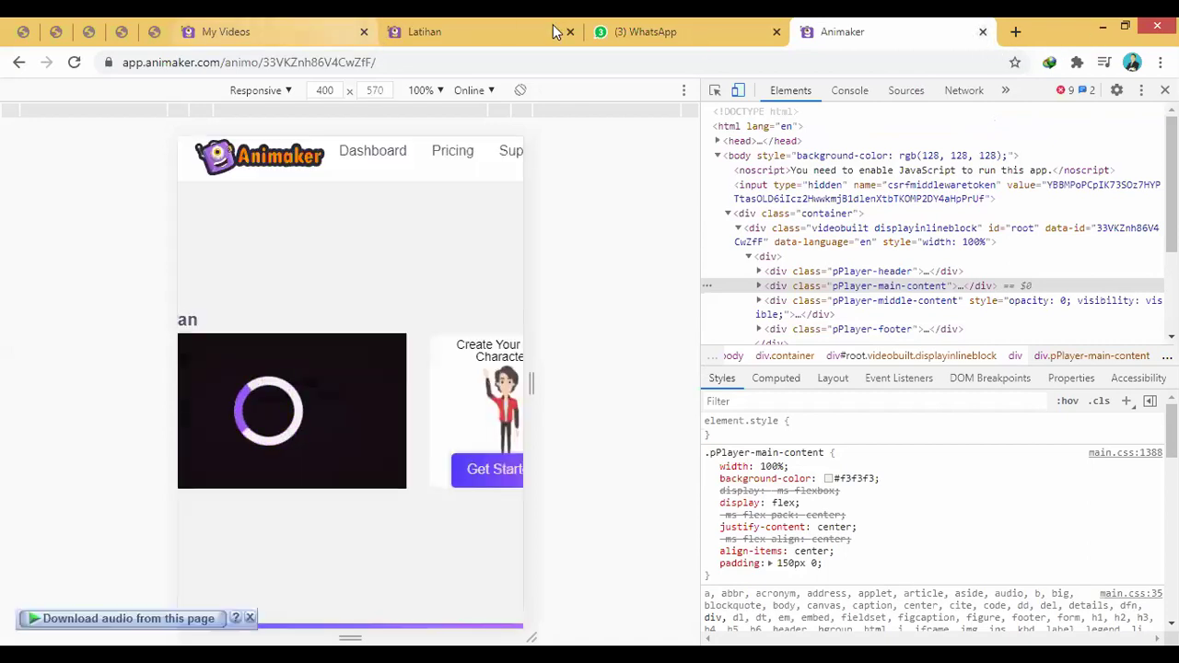
# Close the shared video page, return to the Latihan editor and dismiss its sharing options
pyautogui.click(981, 33)
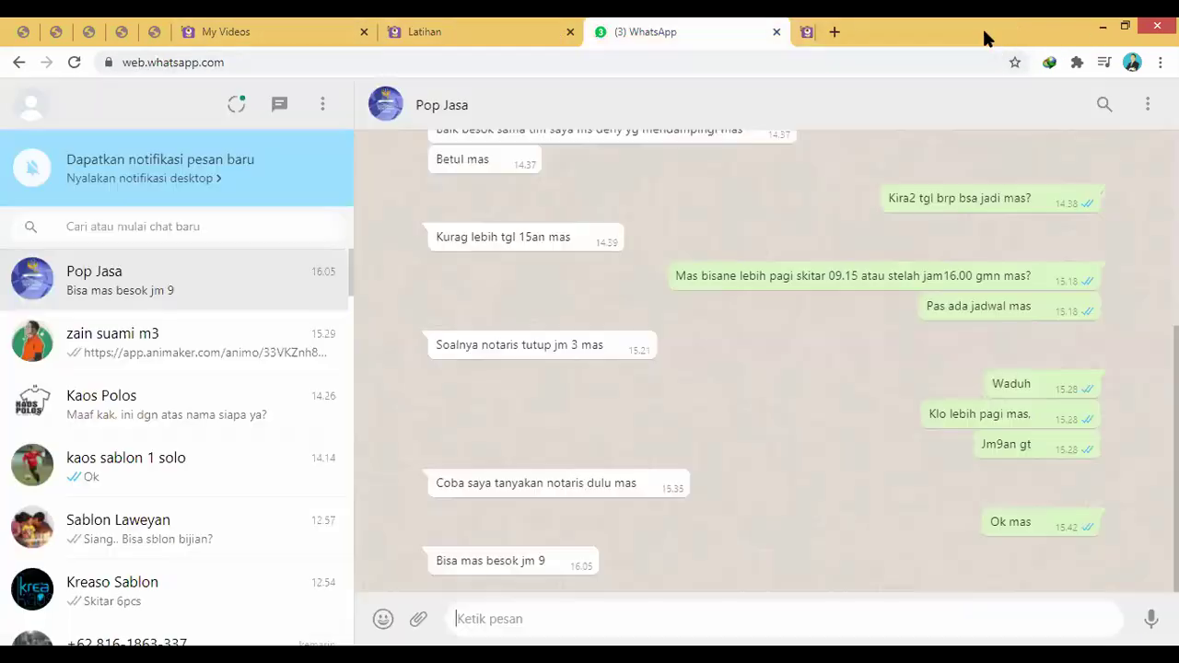
pyautogui.click(429, 27)
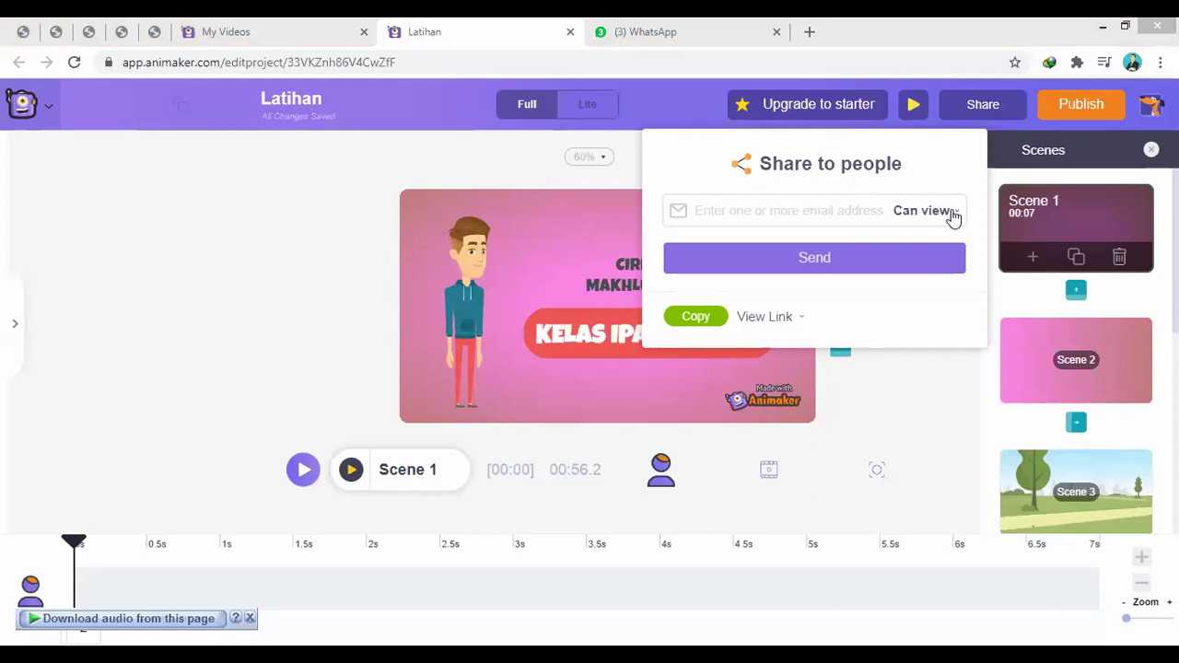
pyautogui.click(184, 245)
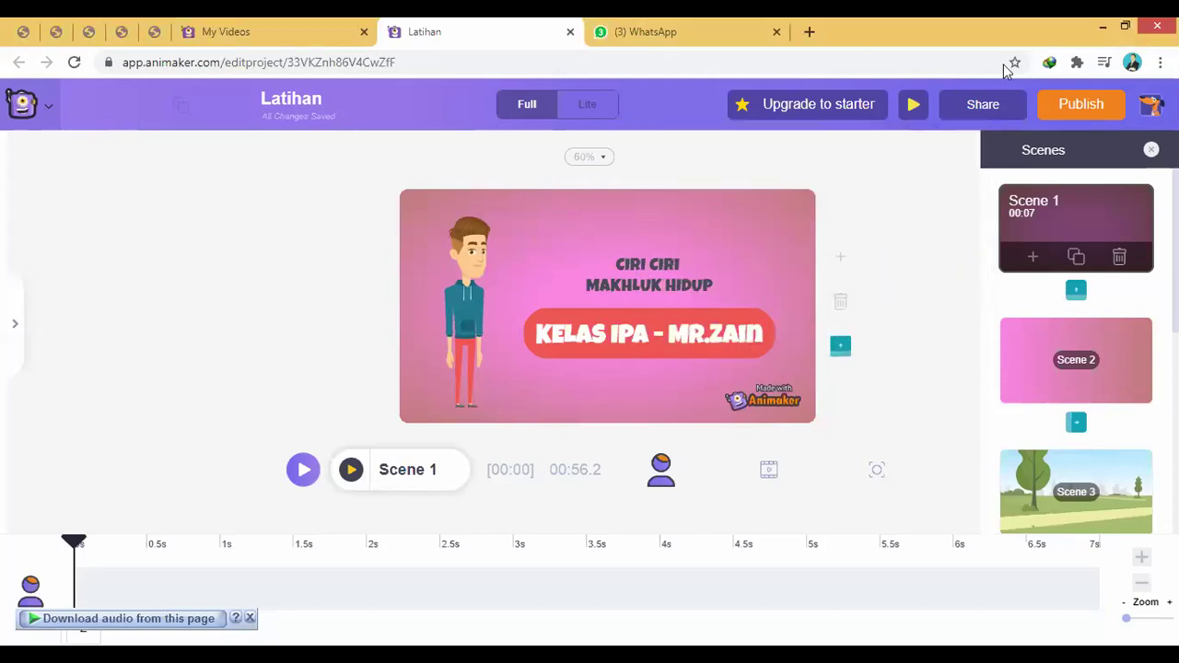
# Reopen the sharing options, copy the view-only project link and close the options
pyautogui.click(986, 108)
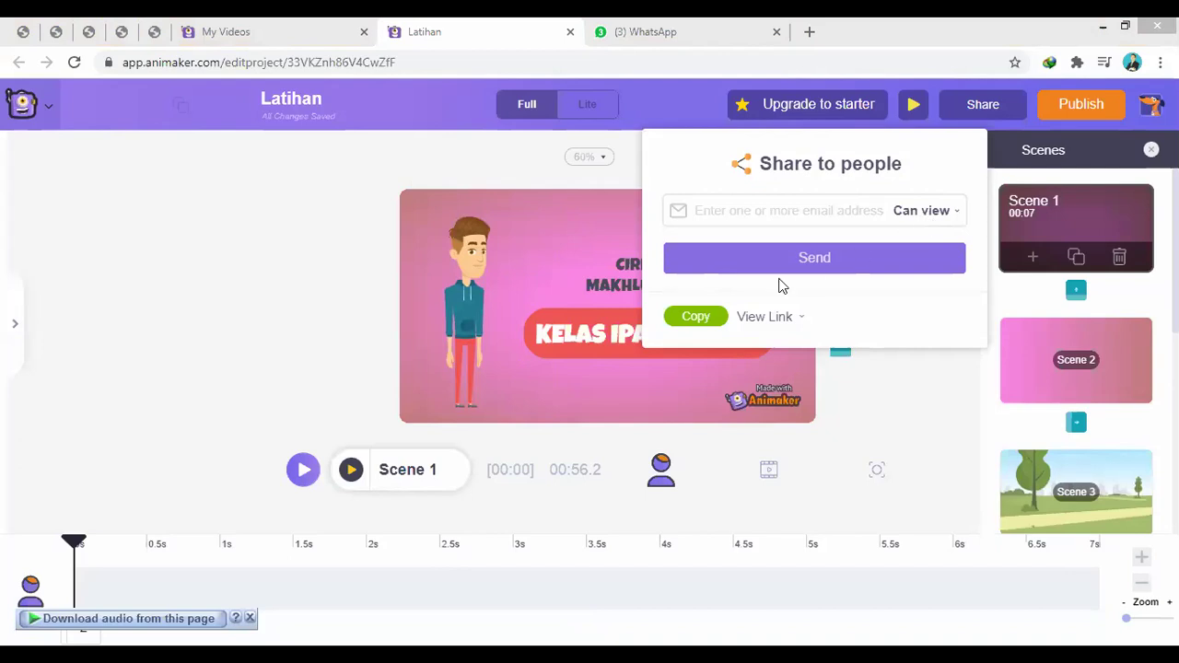
pyautogui.click(692, 323)
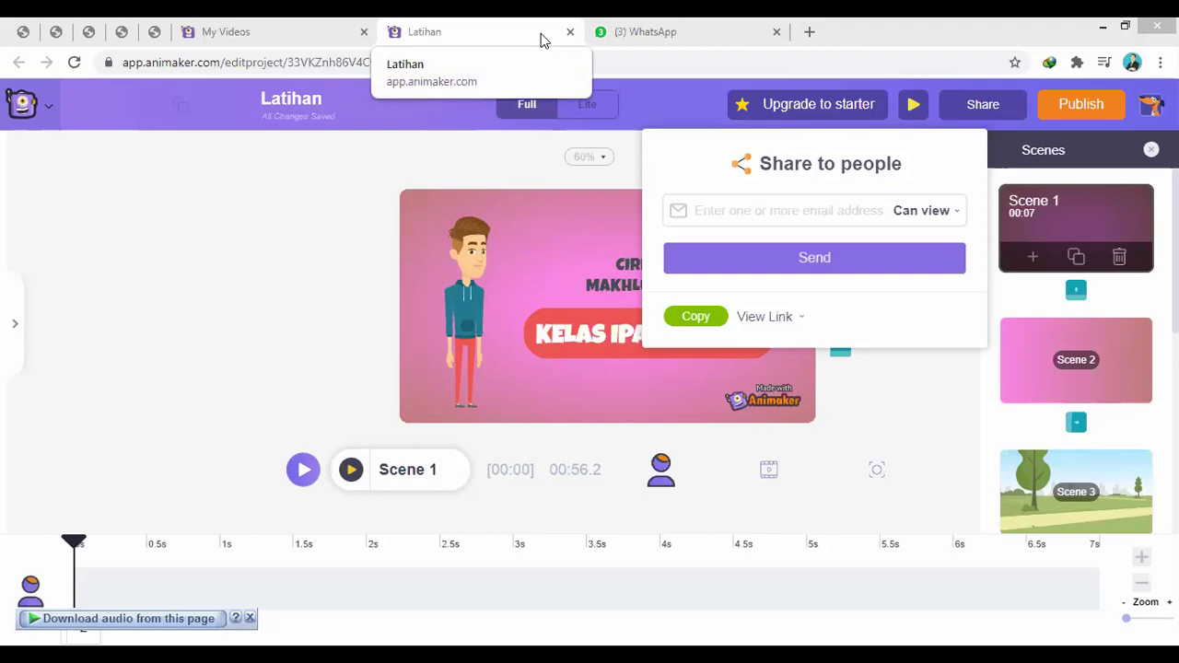
pyautogui.click(206, 247)
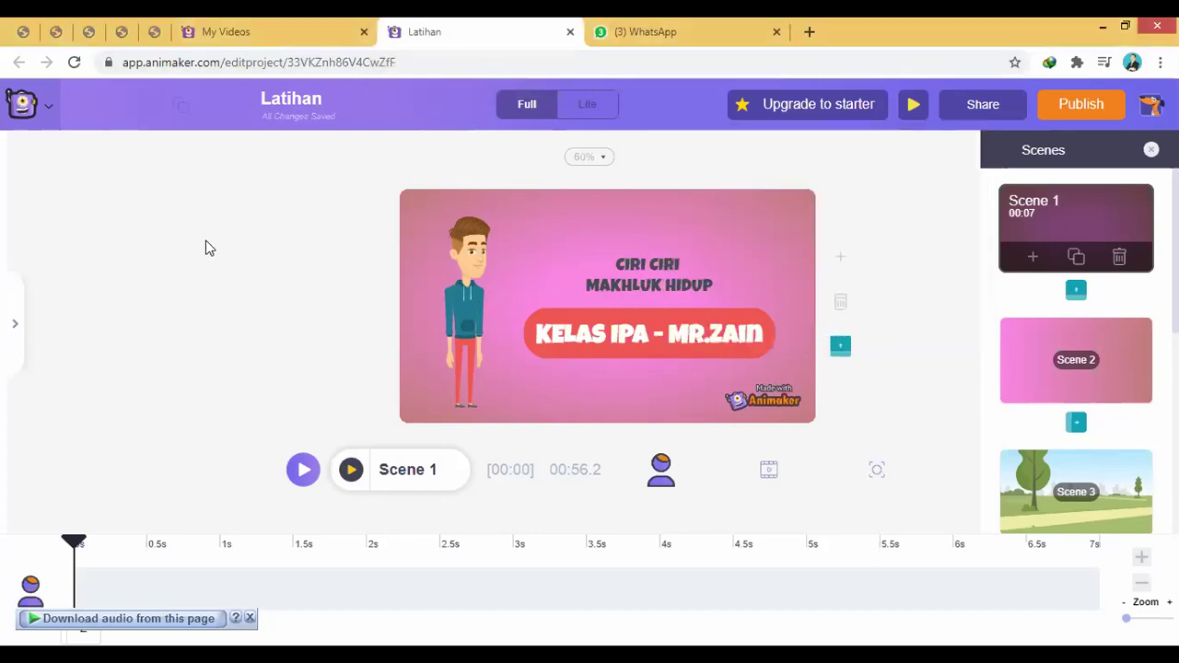
pyautogui.rightClick(306, 62)
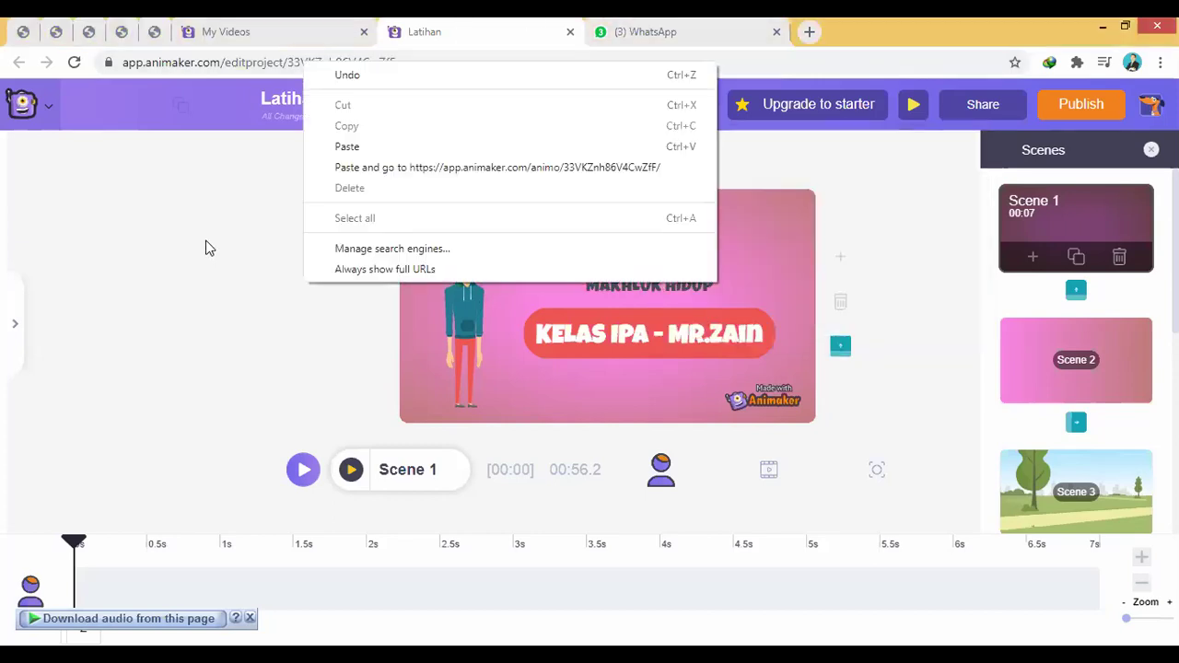
pyautogui.click(387, 167)
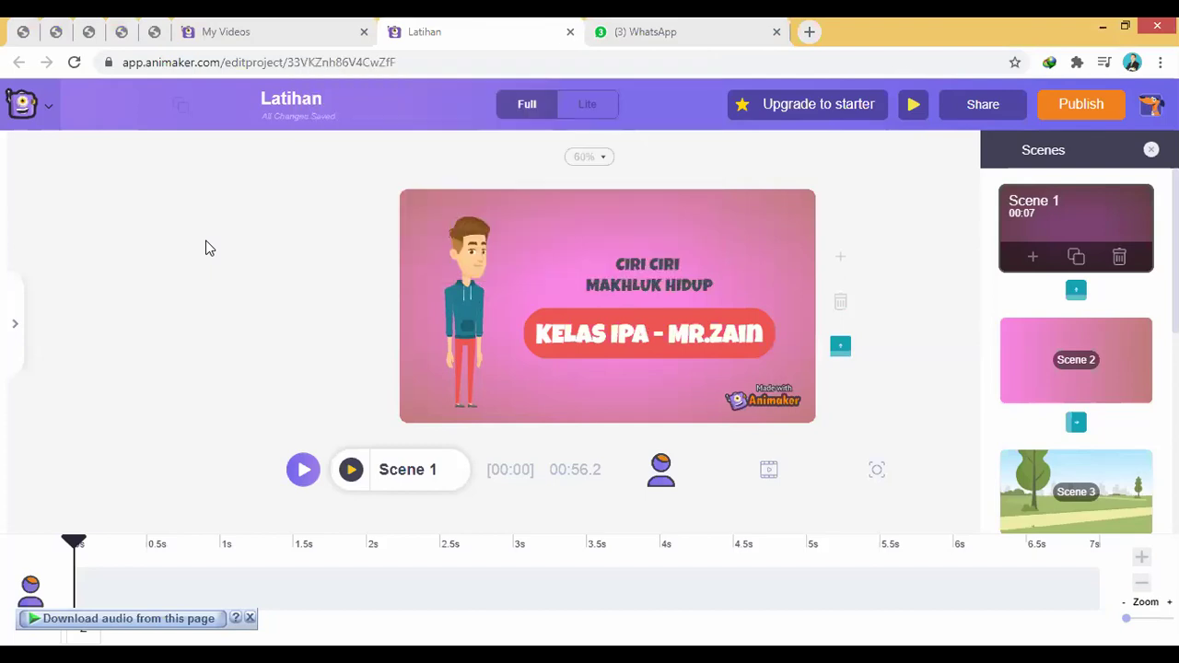
pyautogui.click(208, 249)
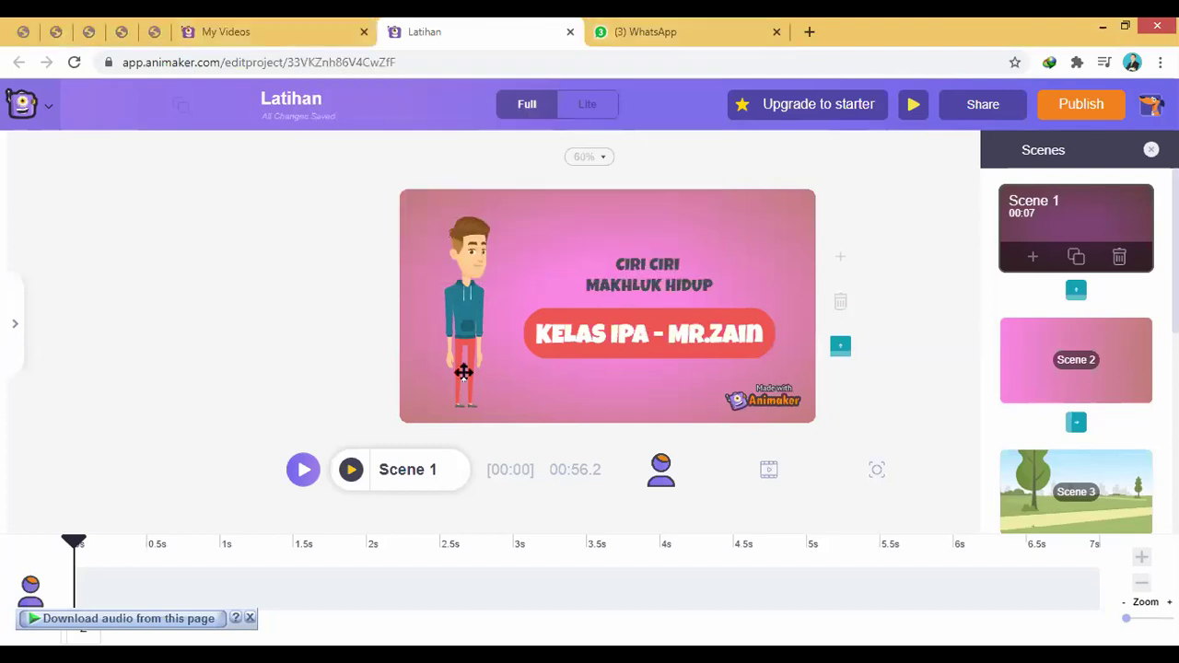
# Dismiss the audio download pop-up and open the video download settings from the publishing options
pyautogui.click(249, 618)
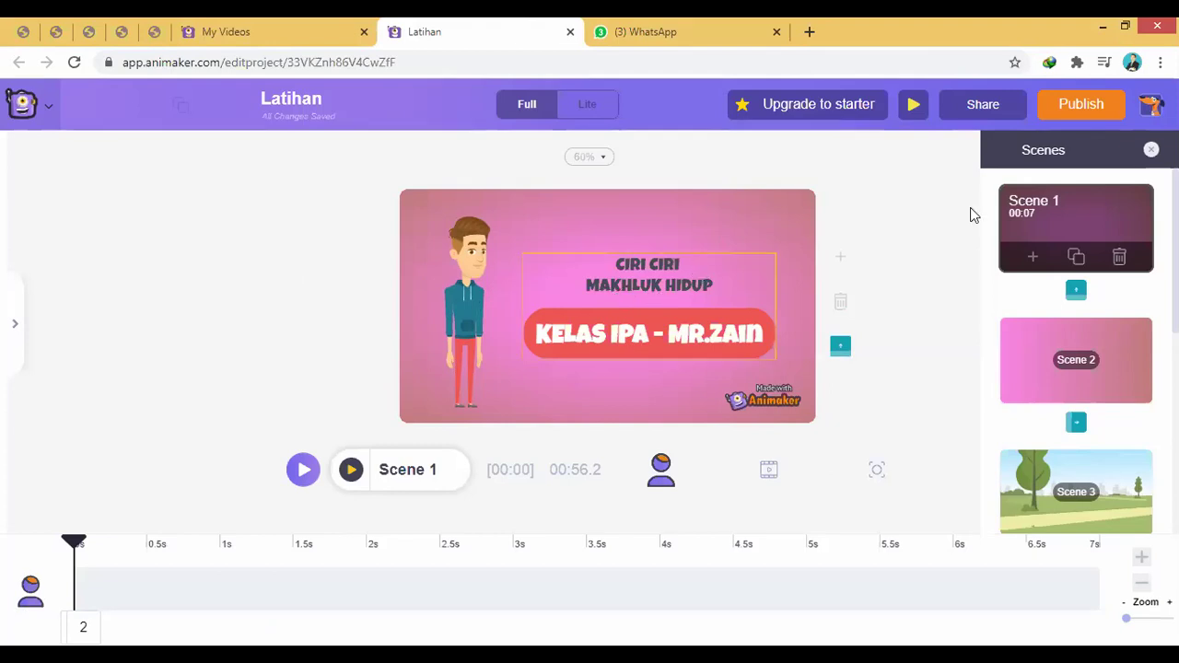
pyautogui.click(1068, 104)
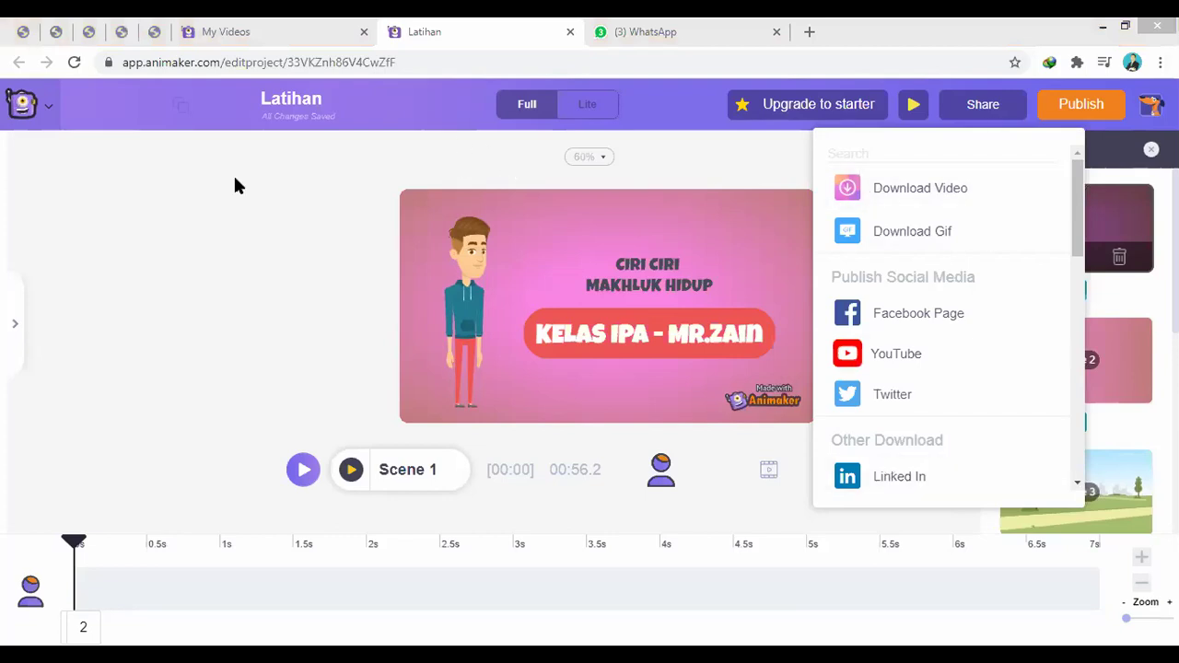
pyautogui.click(1081, 117)
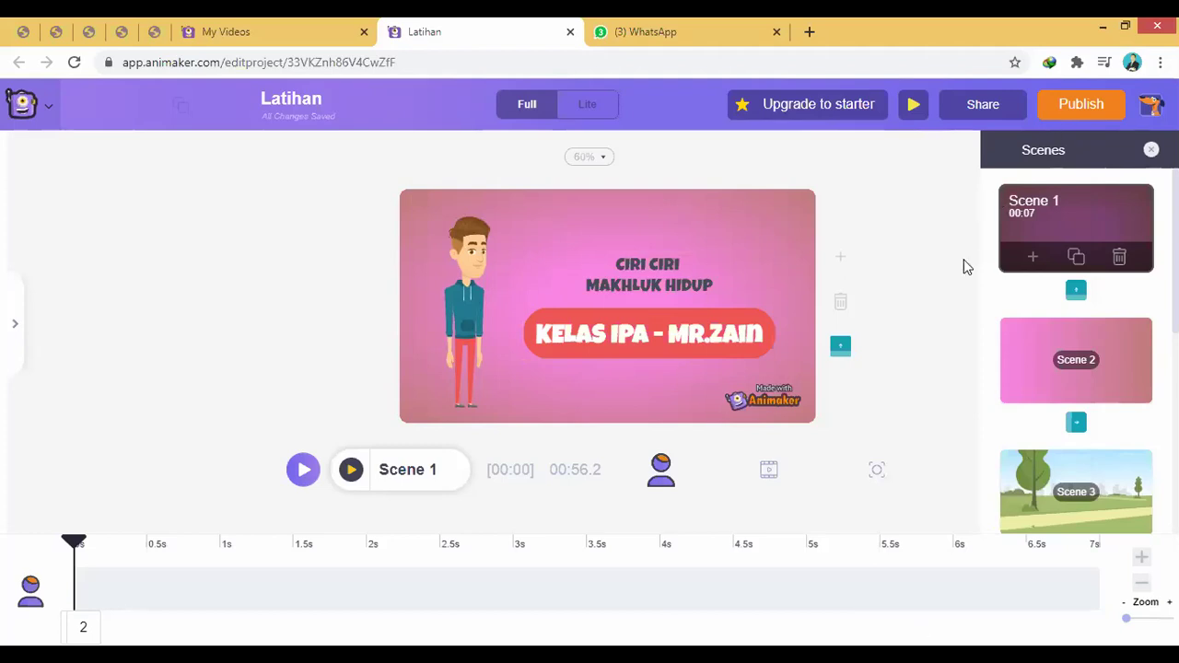
pyautogui.click(1100, 108)
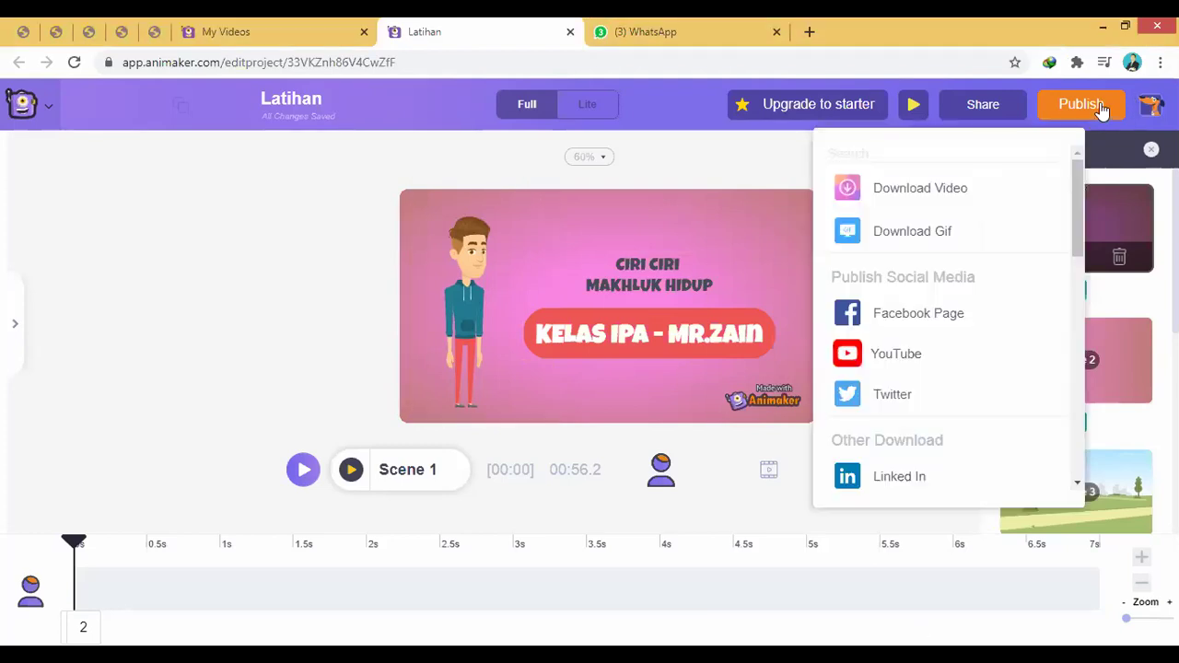
pyautogui.click(904, 202)
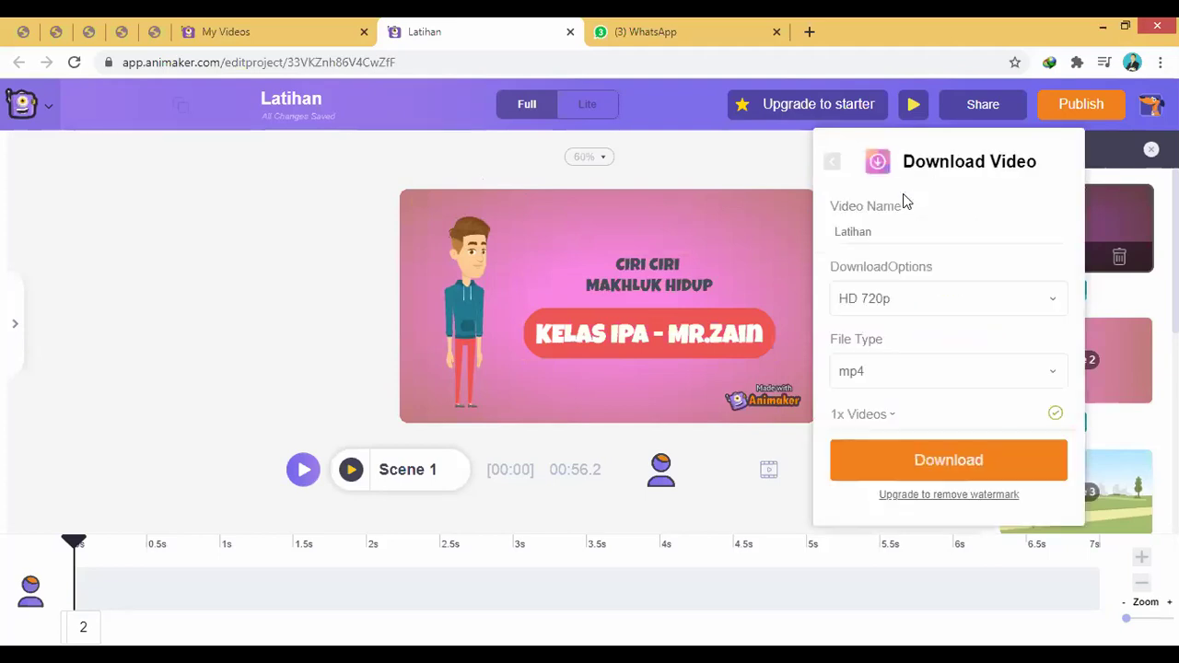
# Replace the download's video name with "cIRI CIRI MAKHLUK HIDUP TES"
pyautogui.moveTo(892, 231); pyautogui.dragTo(814, 235)
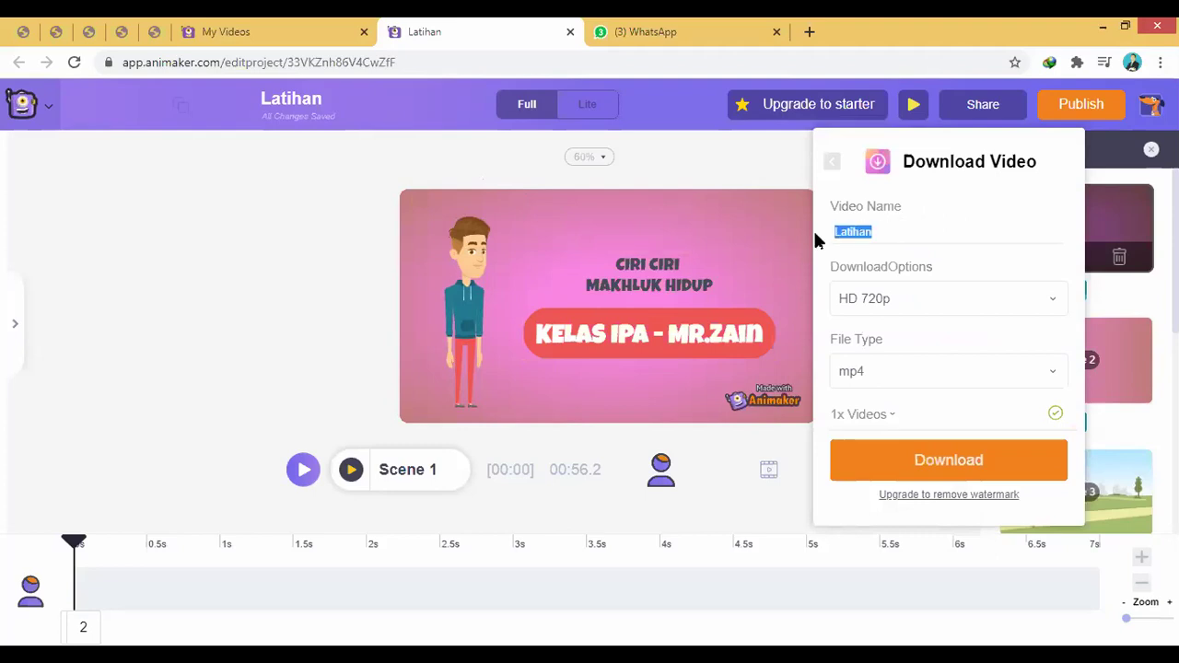
pyautogui.write('ciri cr')
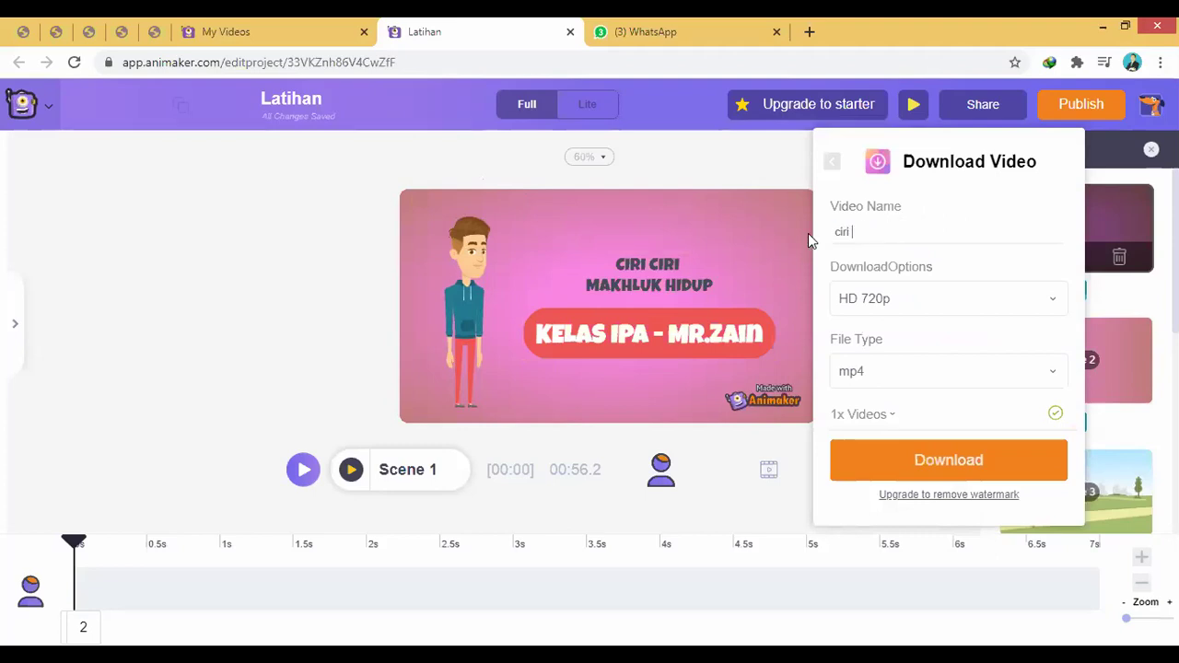
pyautogui.press('BackSpace')
pyautogui.write('iri')
pyautogui.press('BackSpace')
pyautogui.press('BackSpace')
pyautogui.press('BackSpace')
pyautogui.press('BackSpace')
pyautogui.press('BackSpace')
pyautogui.press('BackSpace')
pyautogui.press('BackSpace')
pyautogui.write('RI CIRI MAKHLUK HIDUO')
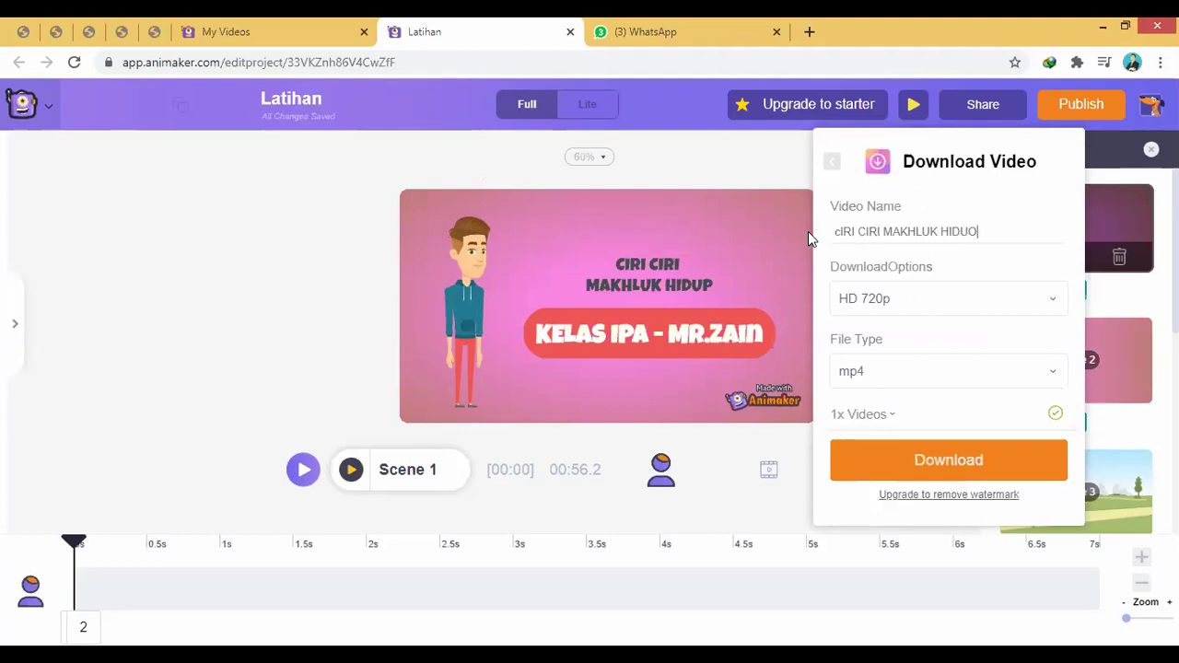
pyautogui.press('BackSpace')
pyautogui.write('P TES')
# Select HD 720p from the download quality options and check the mp4 file type
pyautogui.click(1045, 302)
pyautogui.click(883, 306)
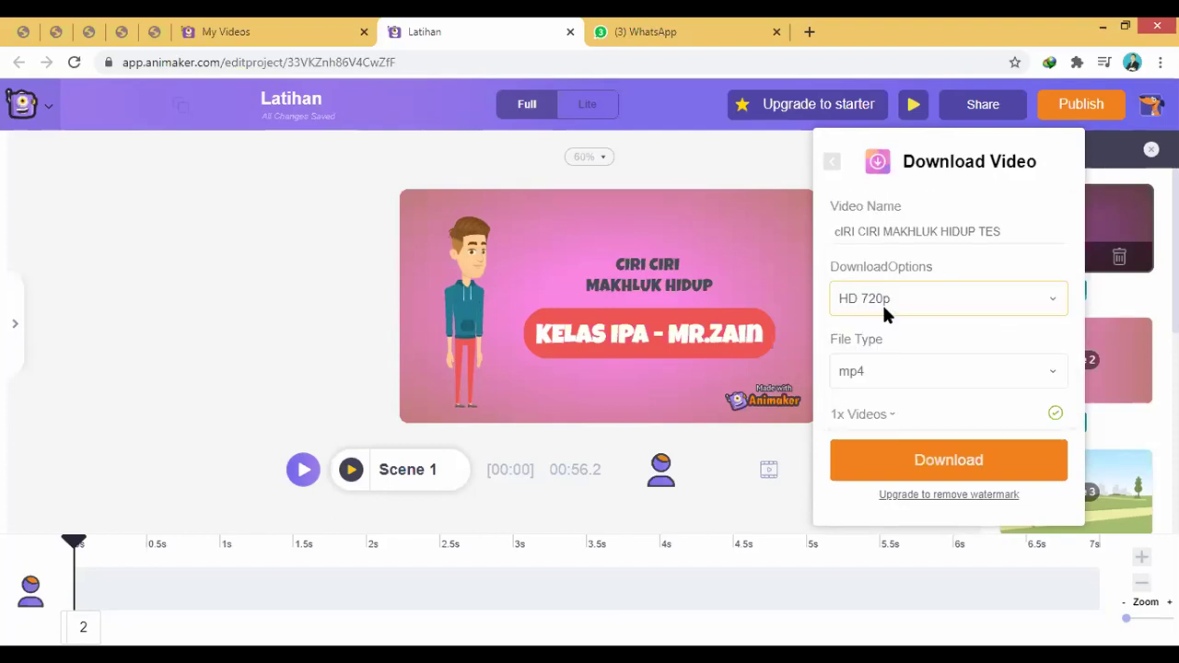
pyautogui.click(1045, 306)
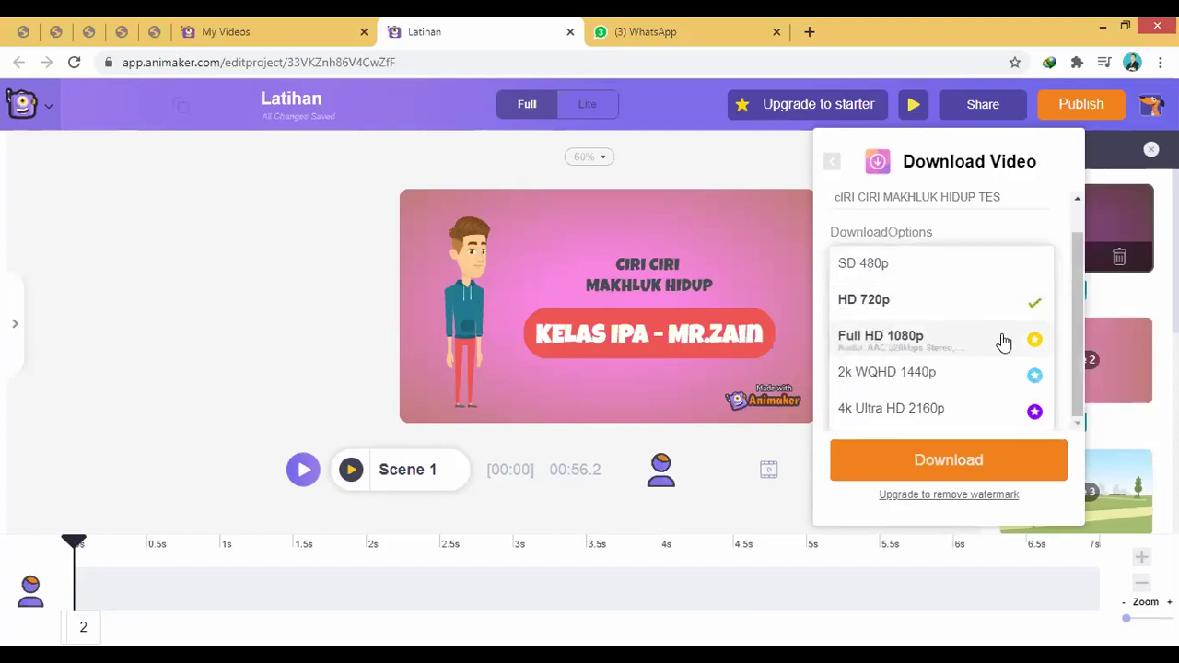
pyautogui.click(932, 302)
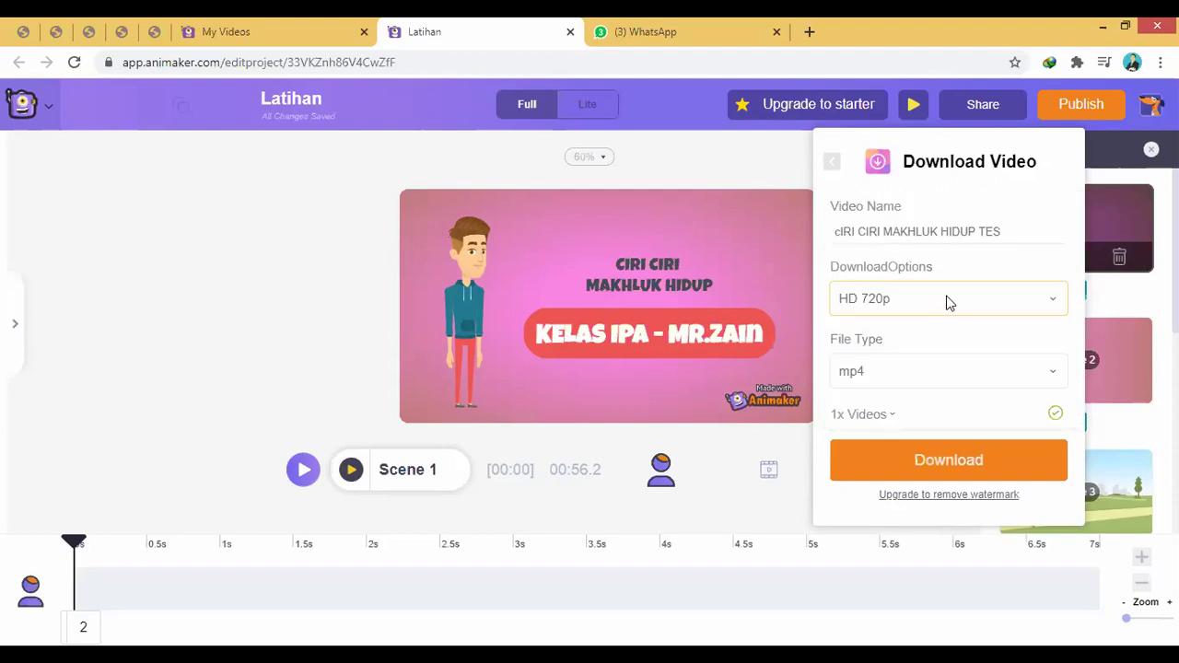
pyautogui.click(1050, 373)
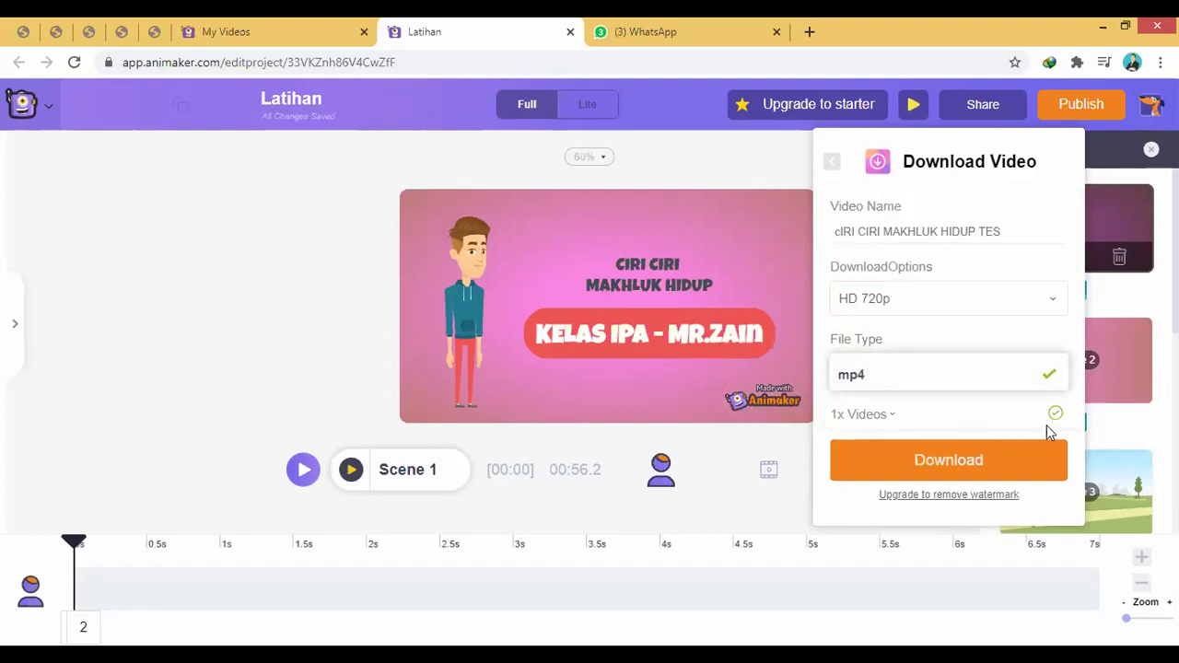
# Expand the list of videos used in the project to check the premium video, and start the download
pyautogui.click(881, 418)
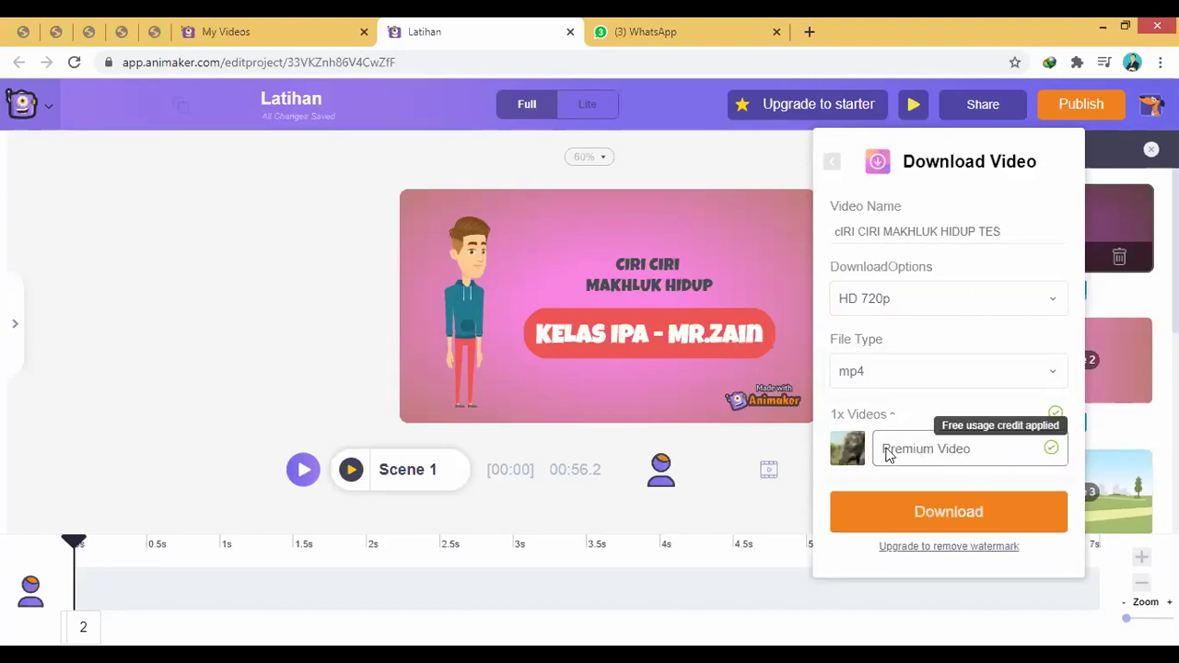
pyautogui.click(893, 419)
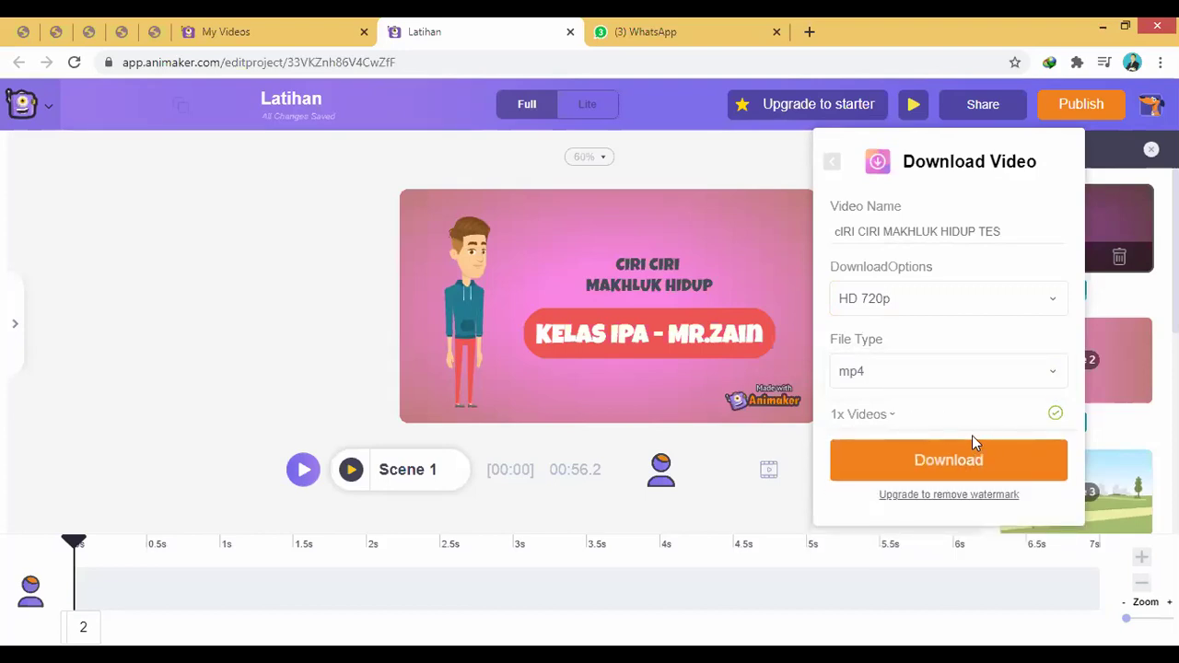
pyautogui.click(884, 416)
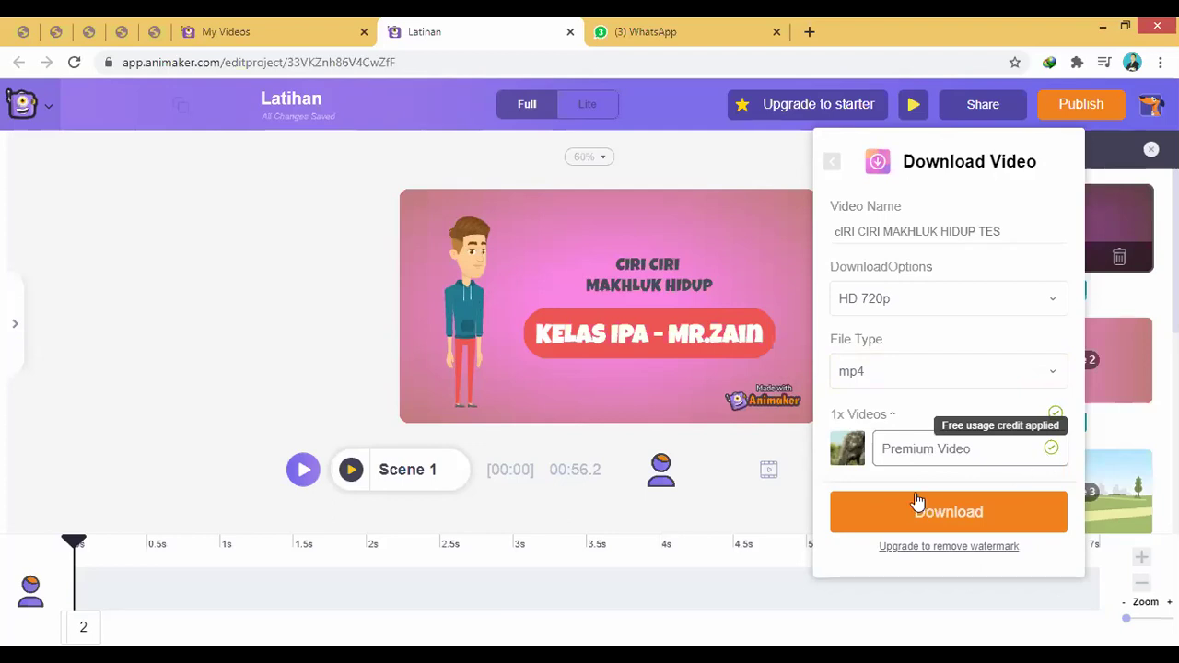
pyautogui.click(987, 511)
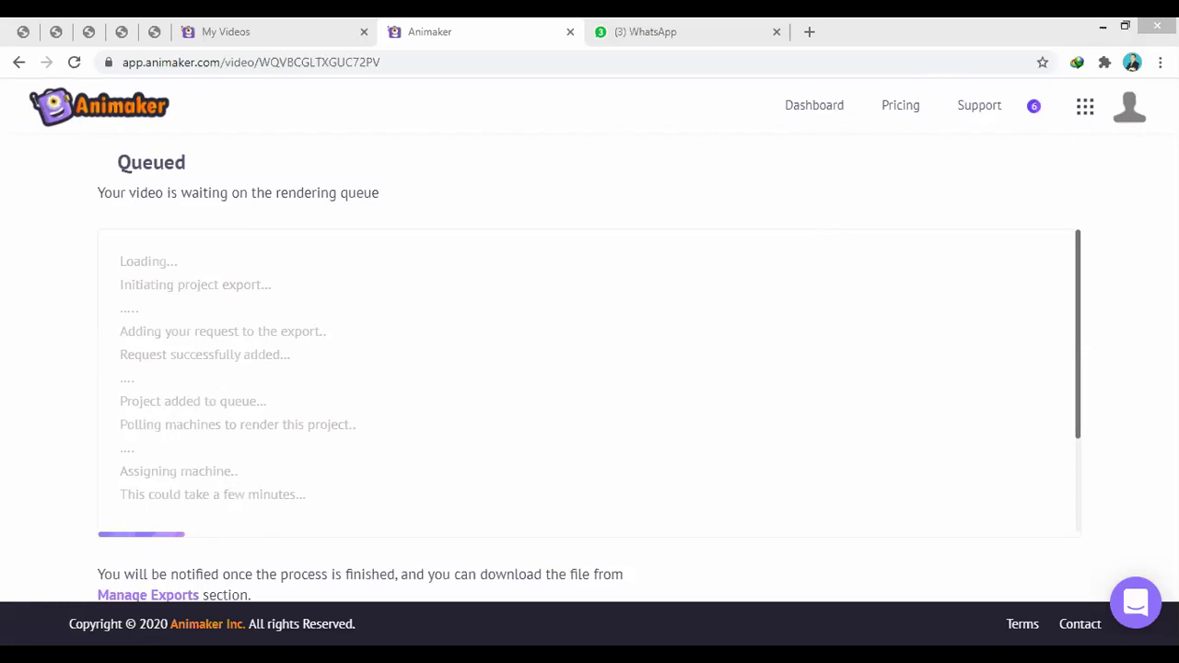
# Open the browser's extensions page and search the installed extensions for IDM
pyautogui.hotkey('alt', 'f')
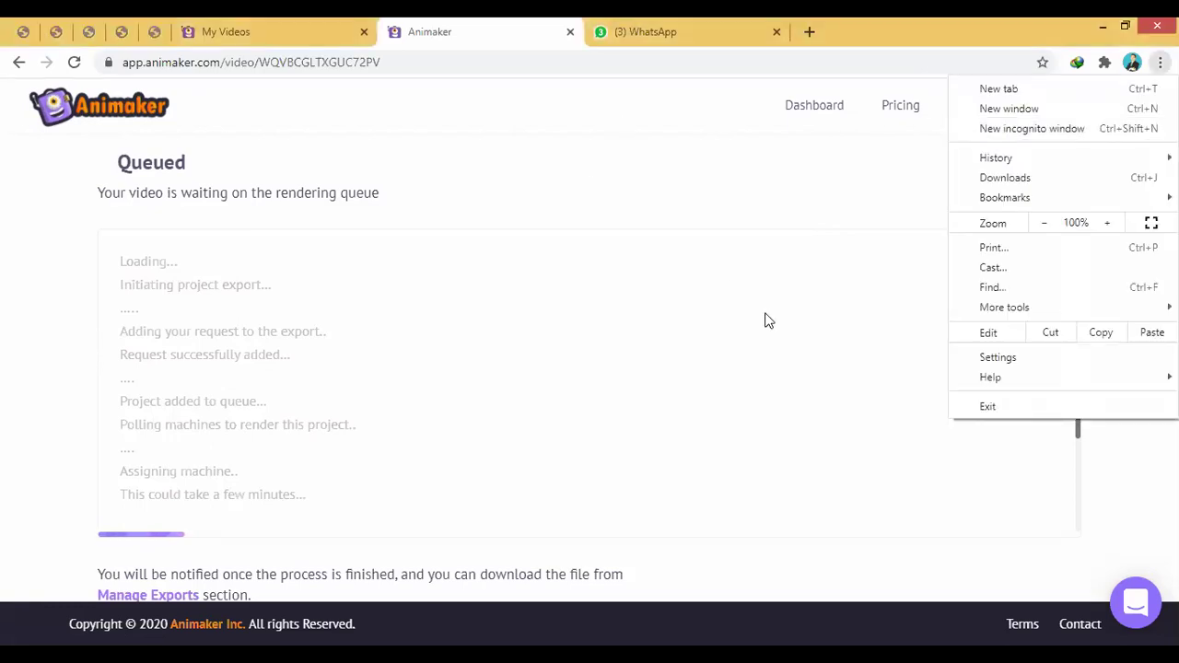
pyautogui.click(763, 322)
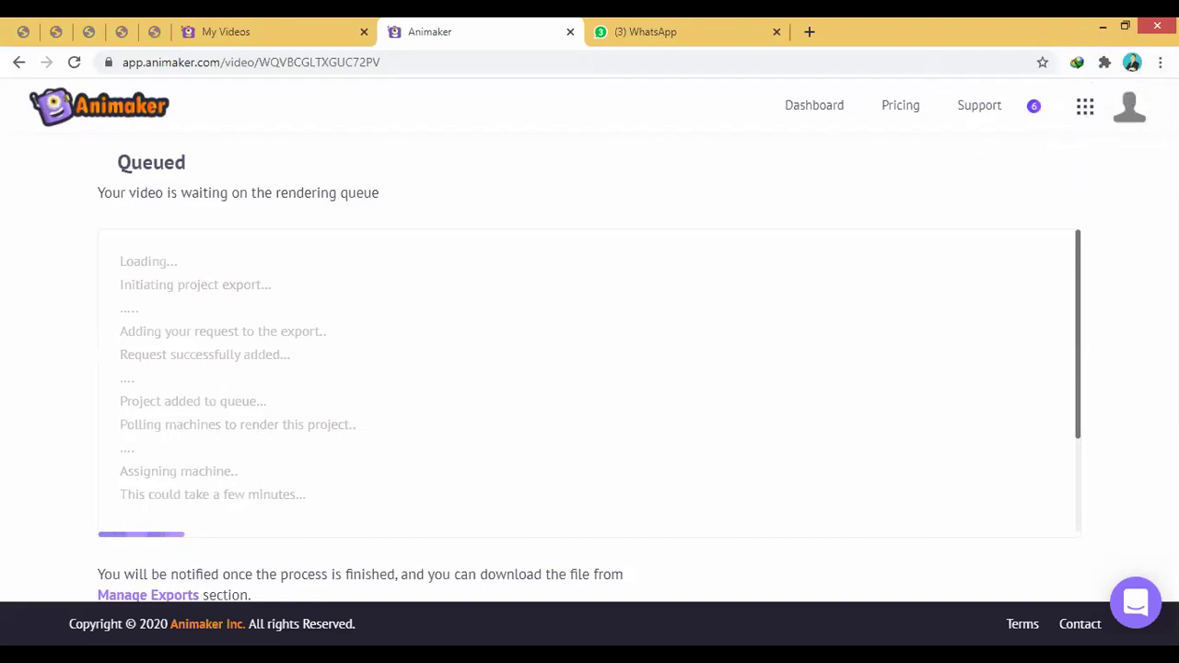
pyautogui.click(1159, 62)
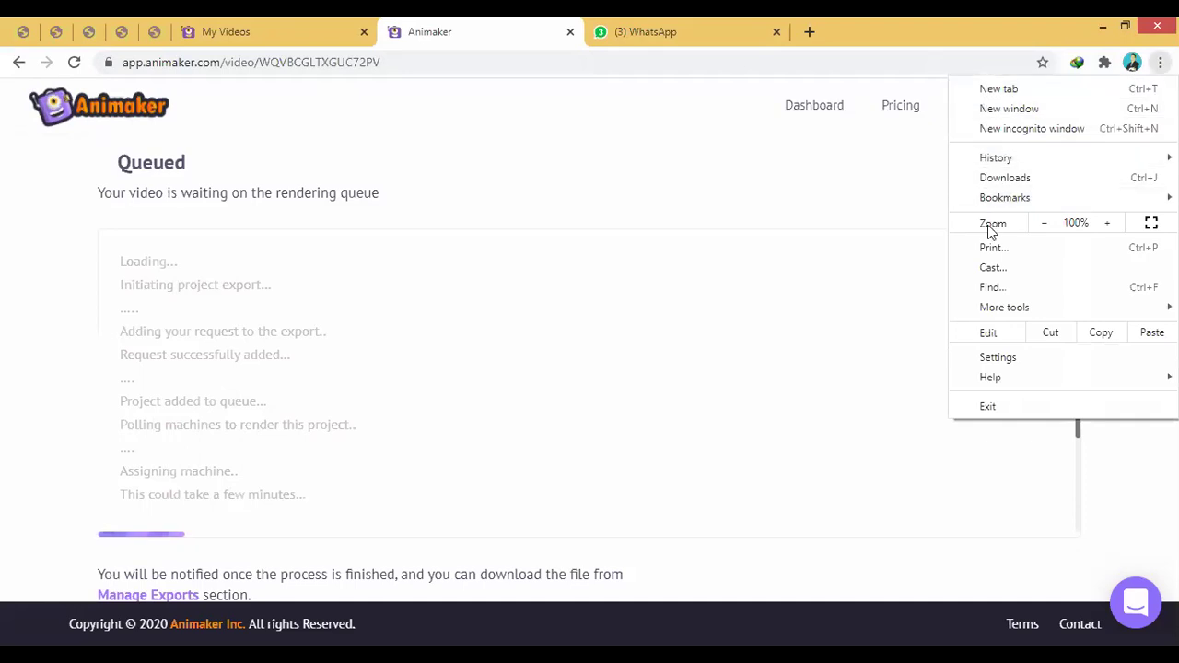
pyautogui.moveTo(998, 315)
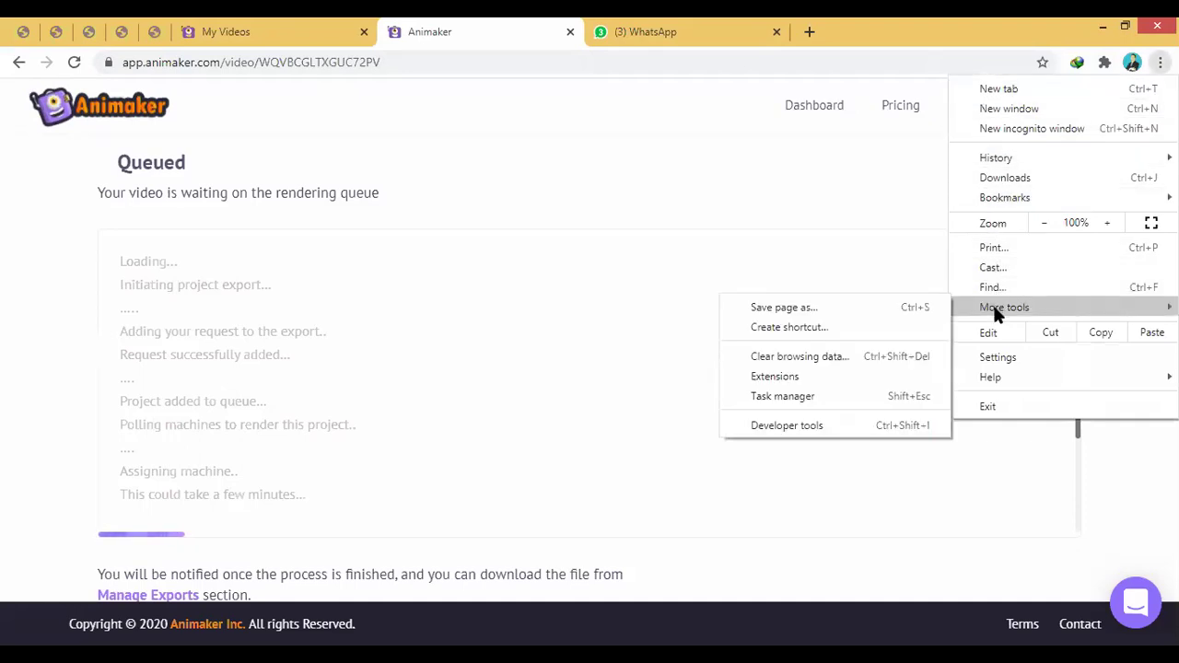
pyautogui.click(788, 378)
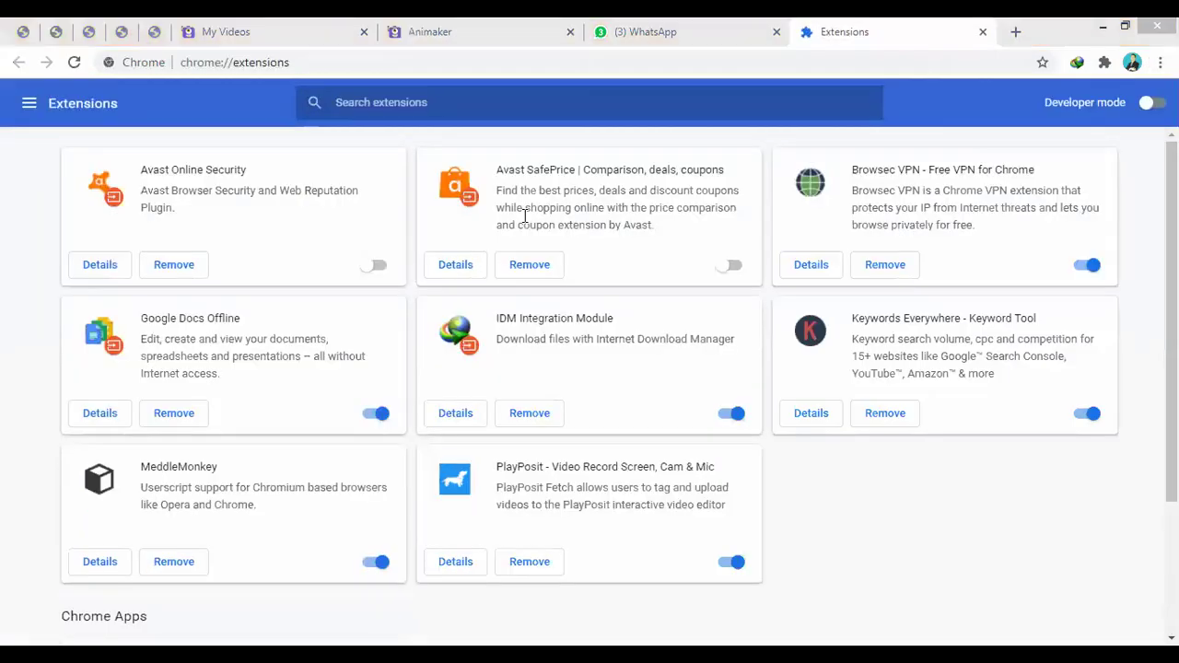
pyautogui.click(387, 92)
pyautogui.write('IDM')
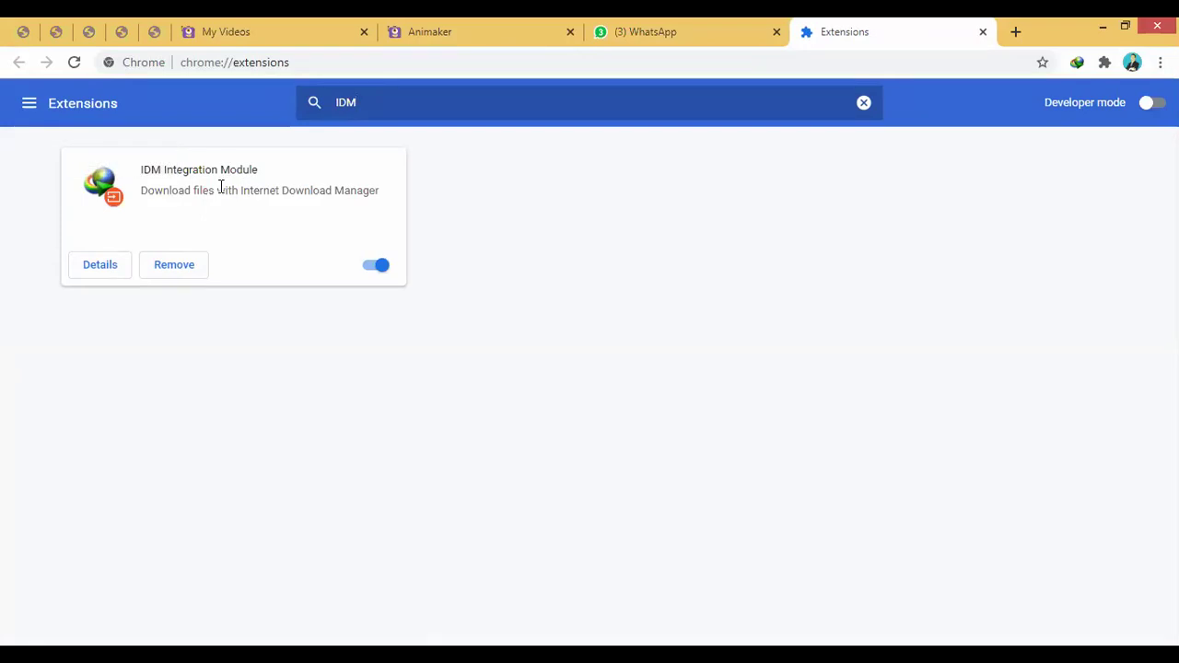
# Look back and forth between the IDM Integration Module entry and the video's rendering page, ending on the rendering page
pyautogui.click(429, 24)
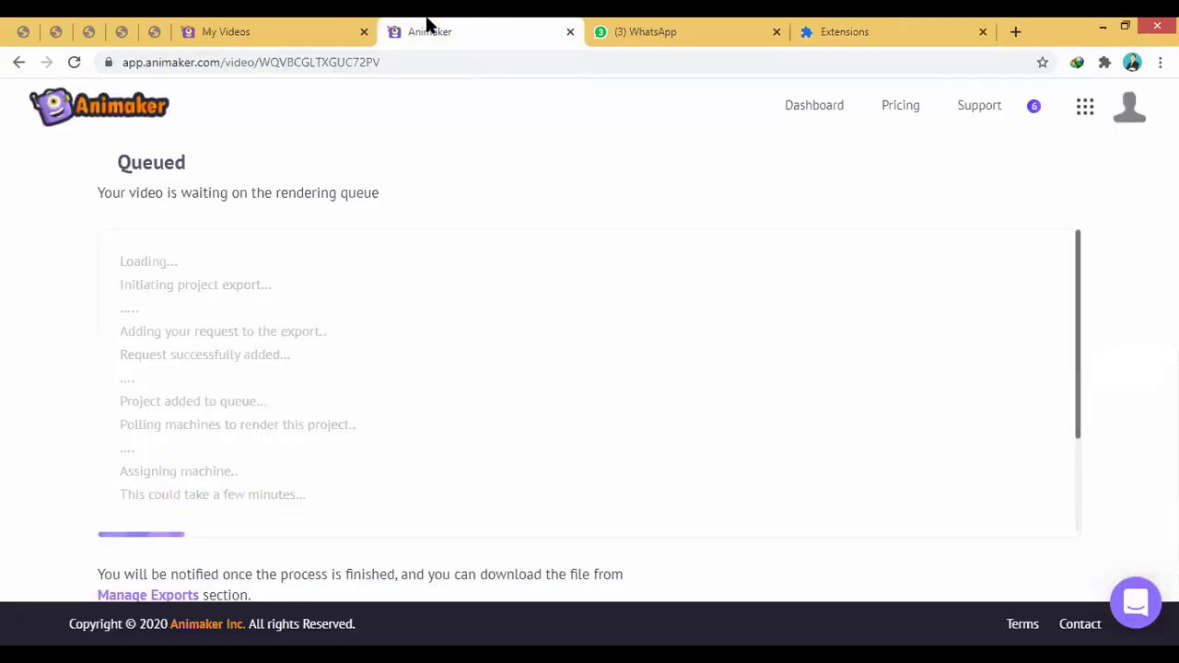
pyautogui.click(930, 26)
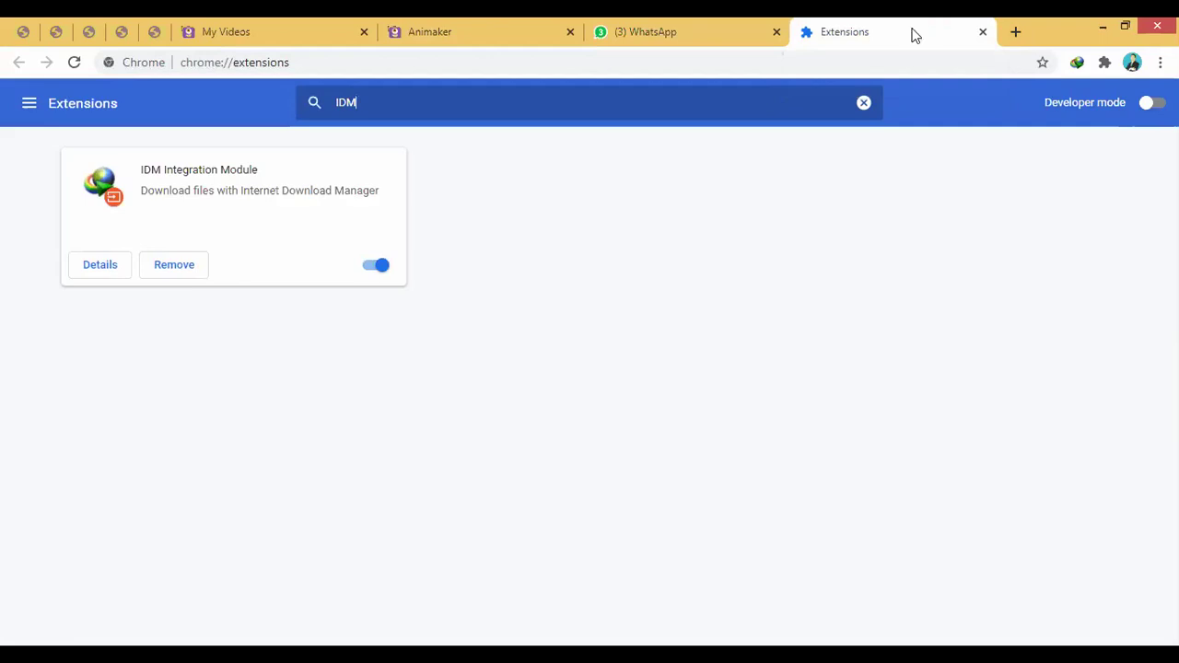
pyautogui.click(437, 24)
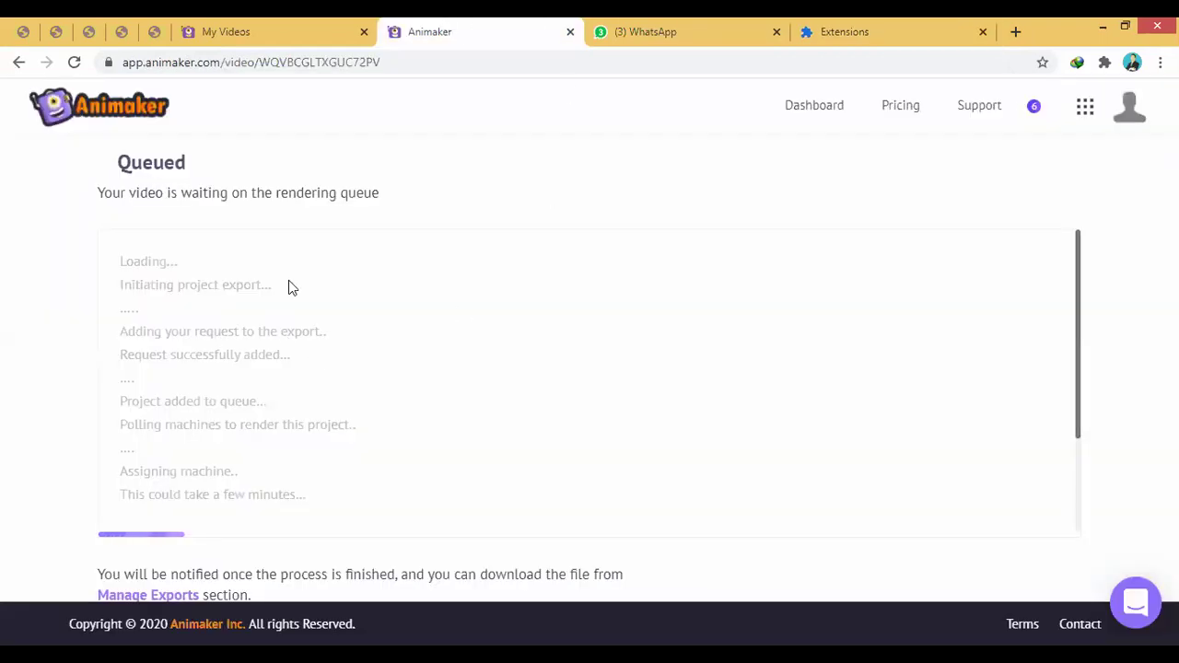
pyautogui.click(825, 24)
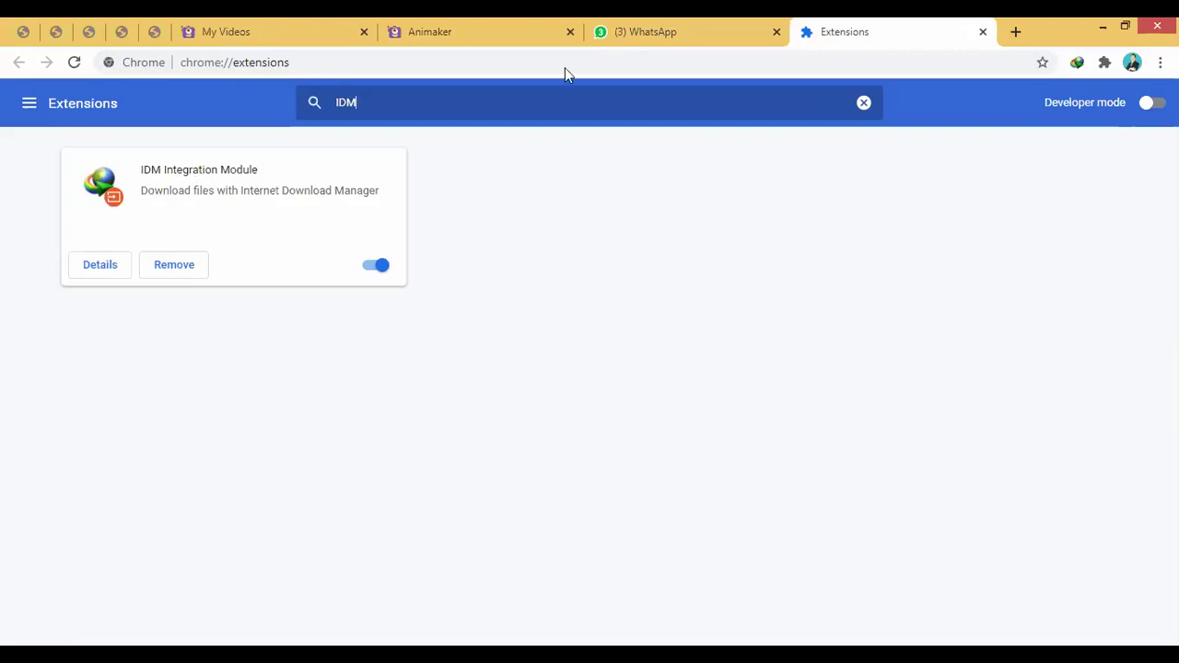
pyautogui.click(505, 25)
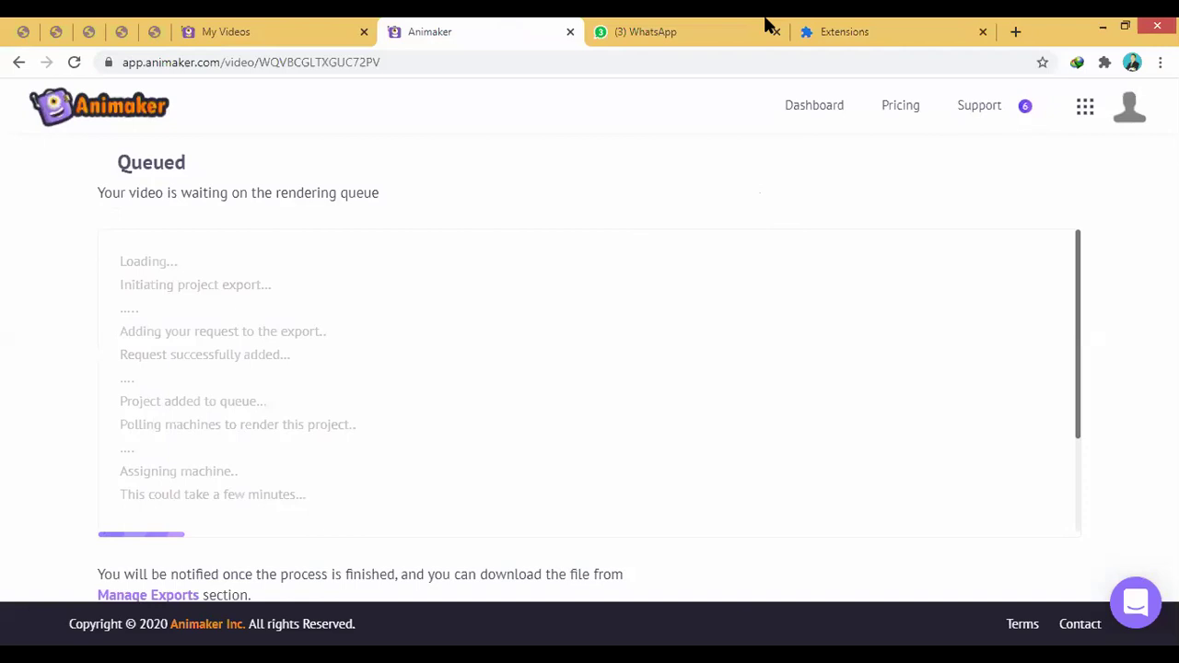
pyautogui.click(842, 25)
pyautogui.click(487, 25)
pyautogui.click(845, 28)
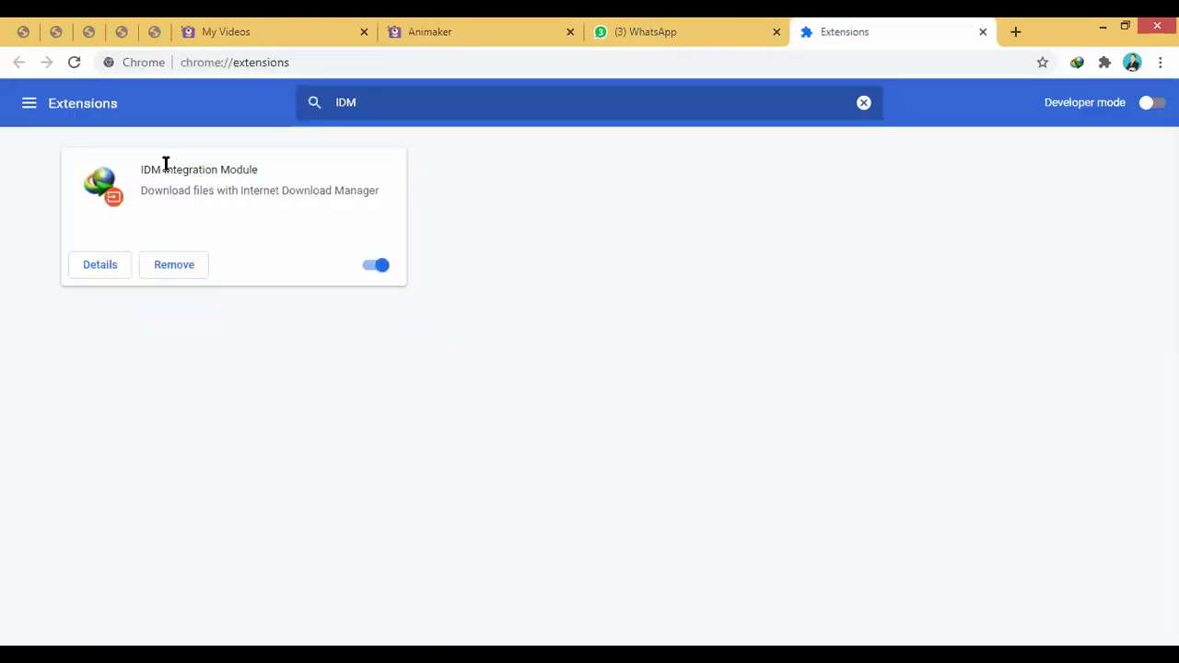
pyautogui.click(454, 26)
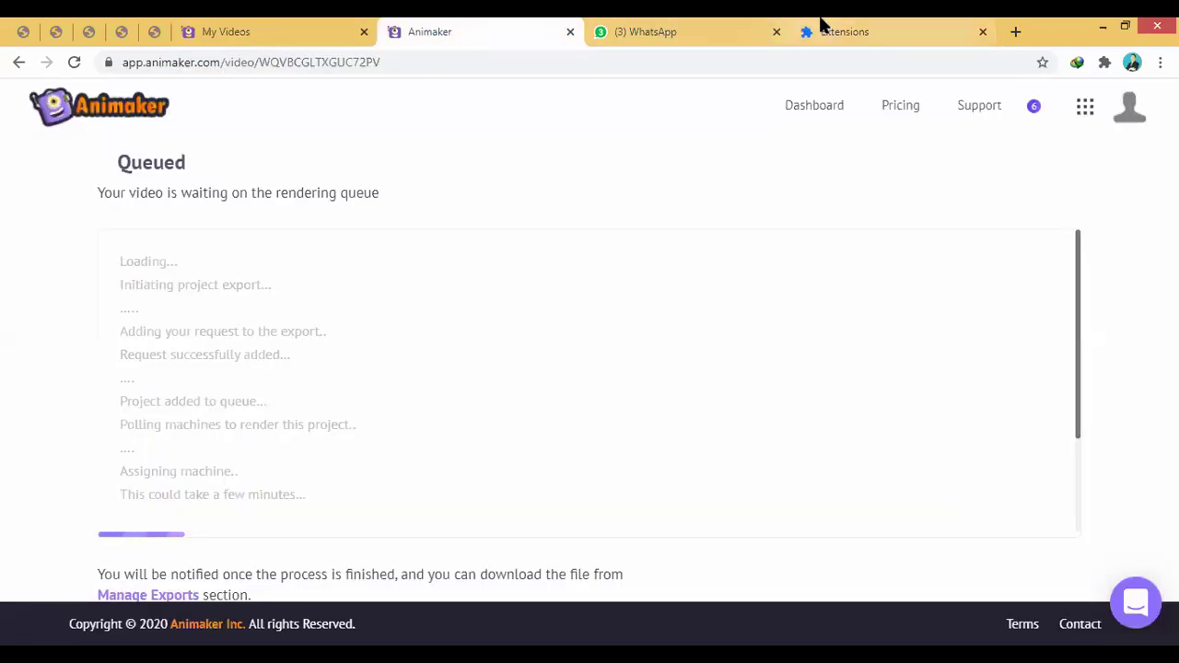
pyautogui.click(823, 24)
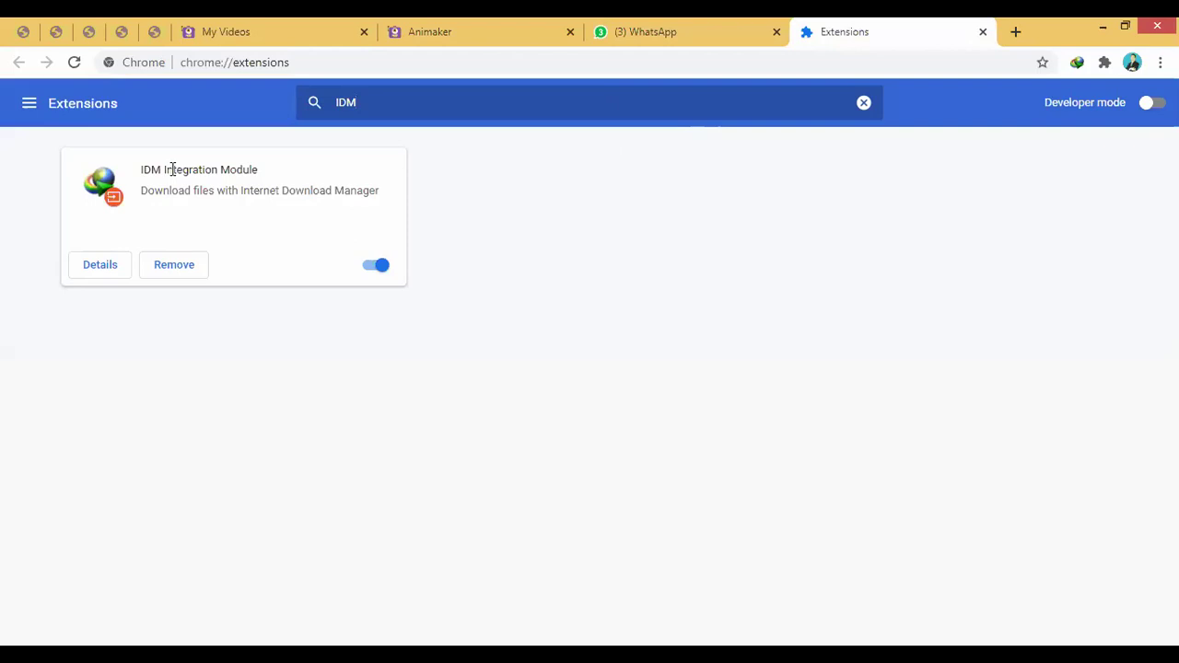
pyautogui.click(437, 28)
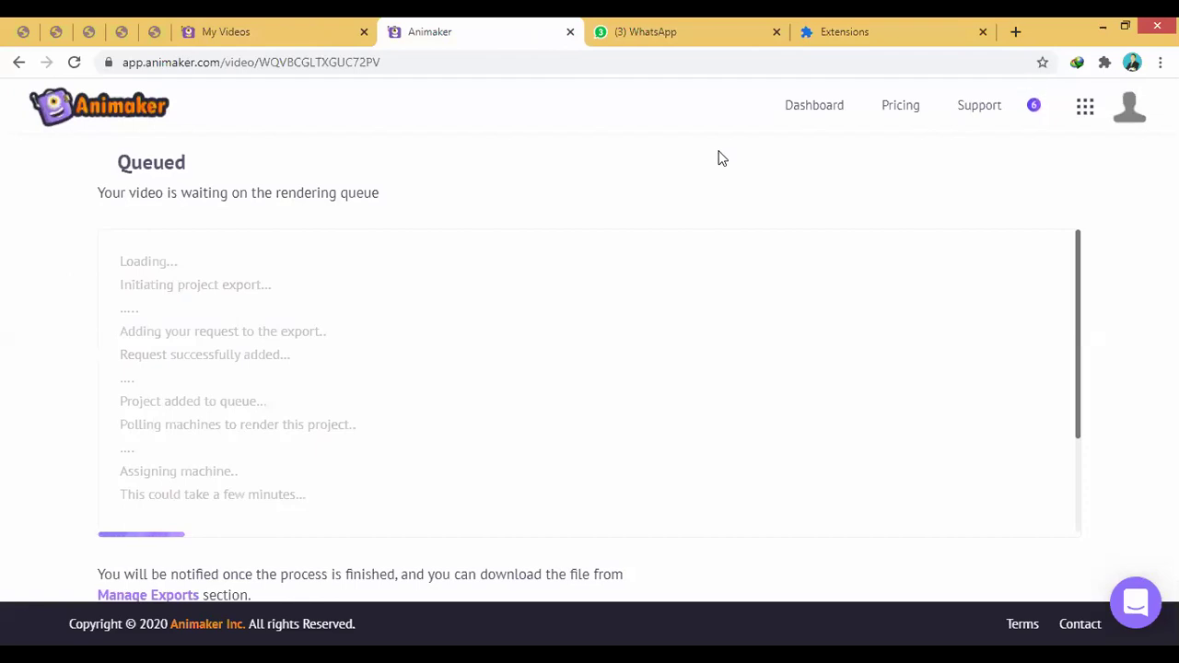
# Open Animaker's pricing page in a separate tab and look over the plans and their included features
pyautogui.rightClick(898, 97)
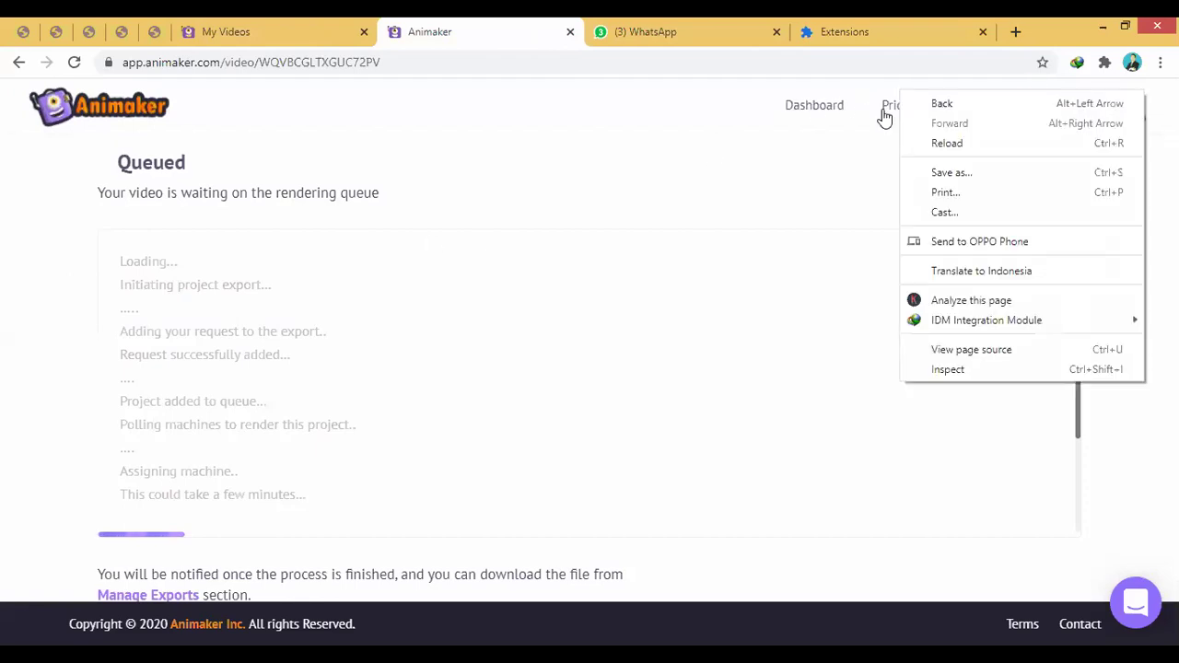
pyautogui.rightClick(884, 112)
pyautogui.click(907, 127)
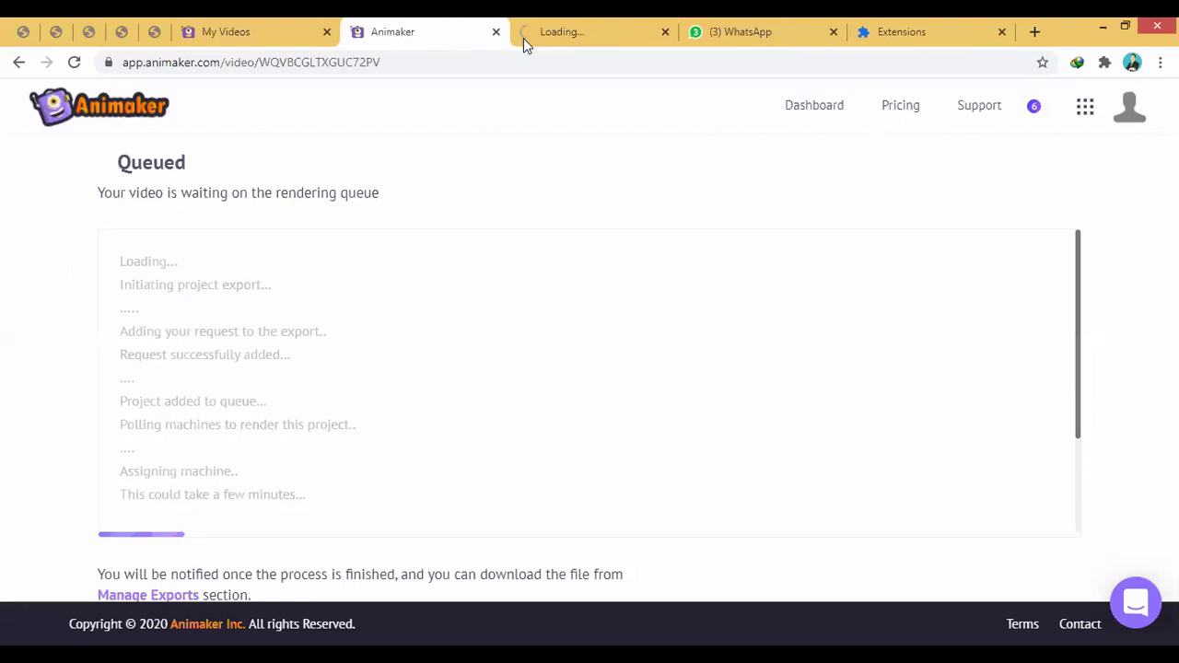
pyautogui.click(566, 33)
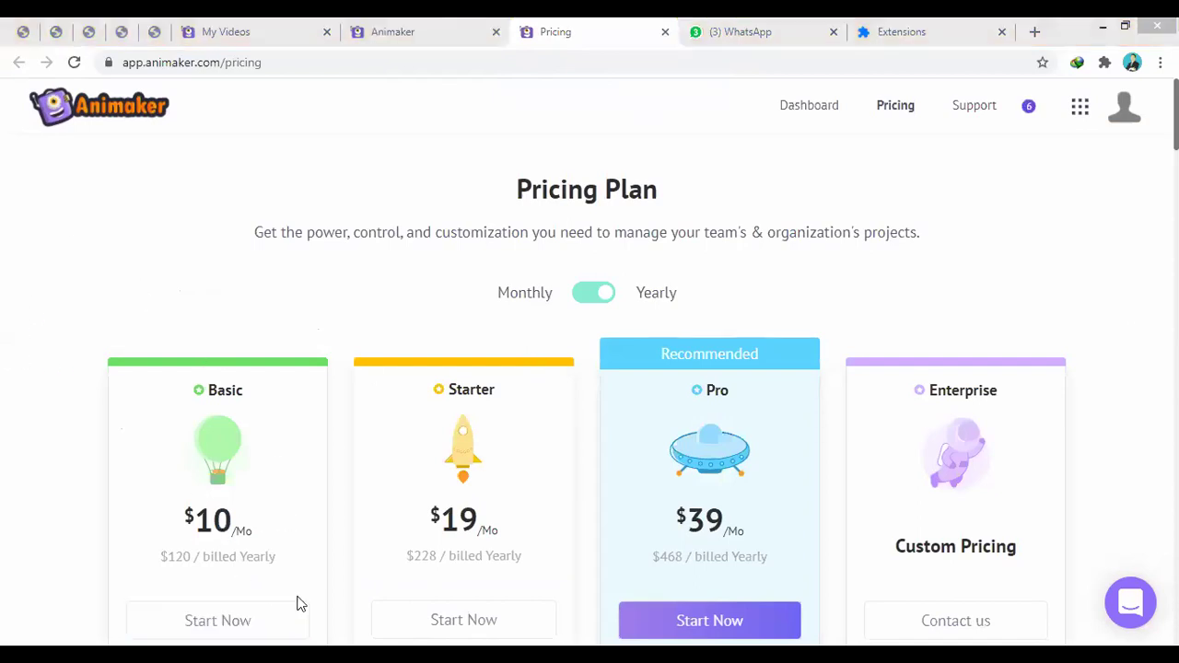
pyautogui.scroll(-4, 221, 394)
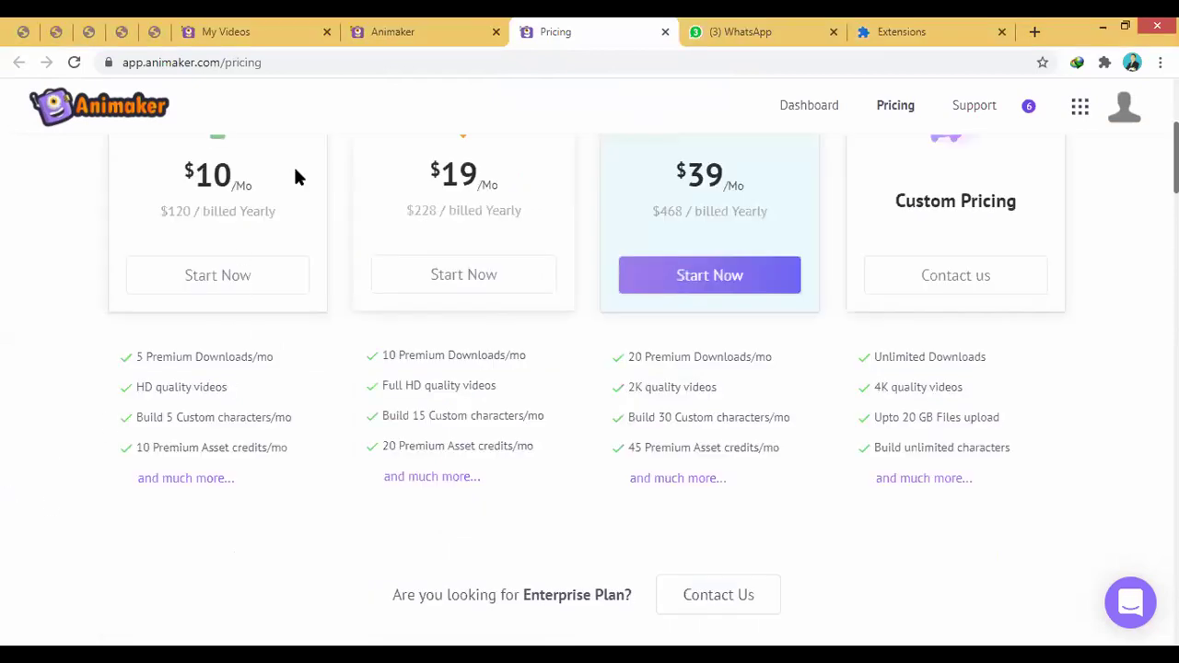
# Look over the yearly prices and features of the pricing plans, and return to the video's rendering page to check its progress
pyautogui.scroll(1, 236, 204)
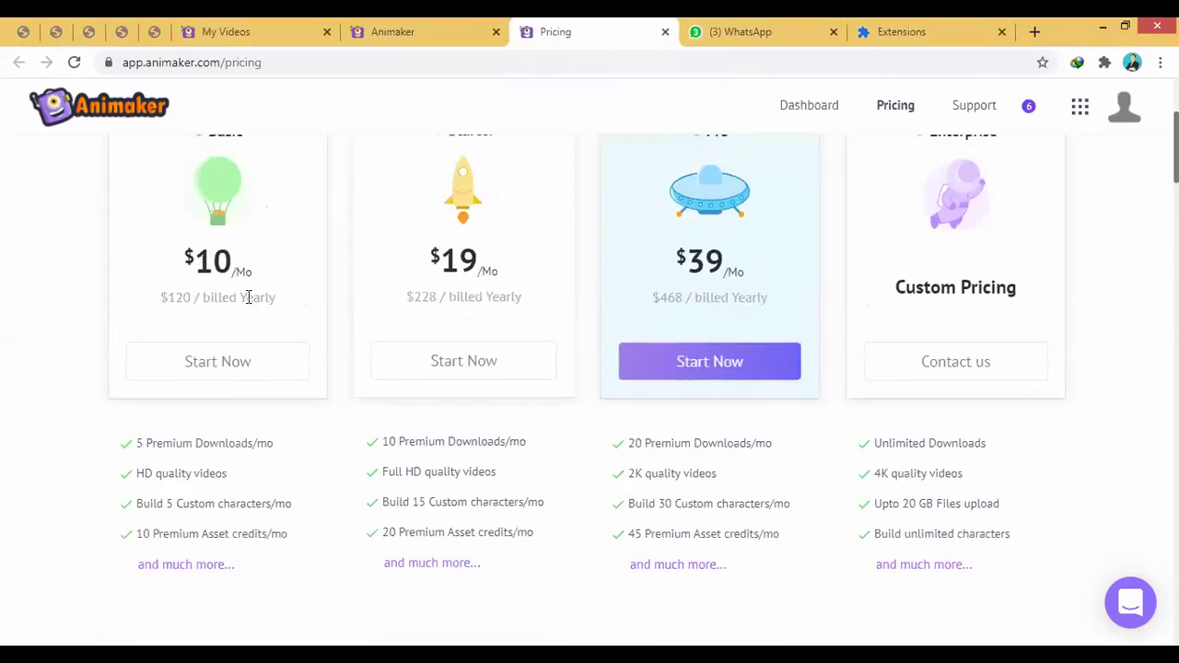
pyautogui.scroll(-1, 254, 368)
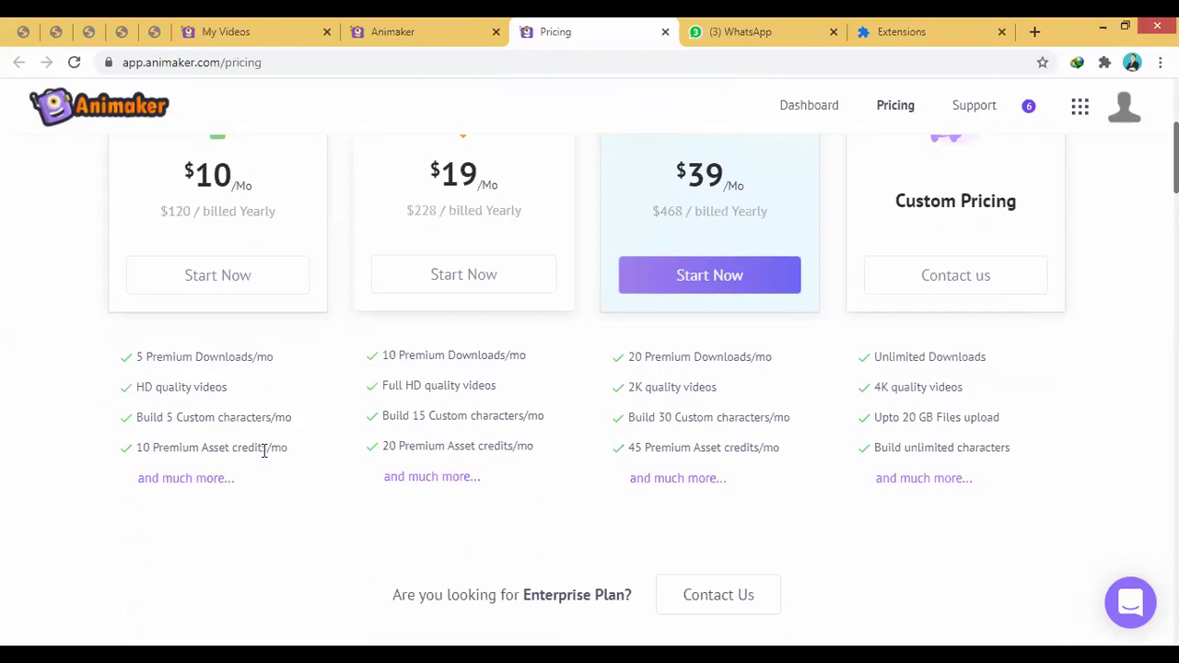
pyautogui.scroll(2, 290, 336)
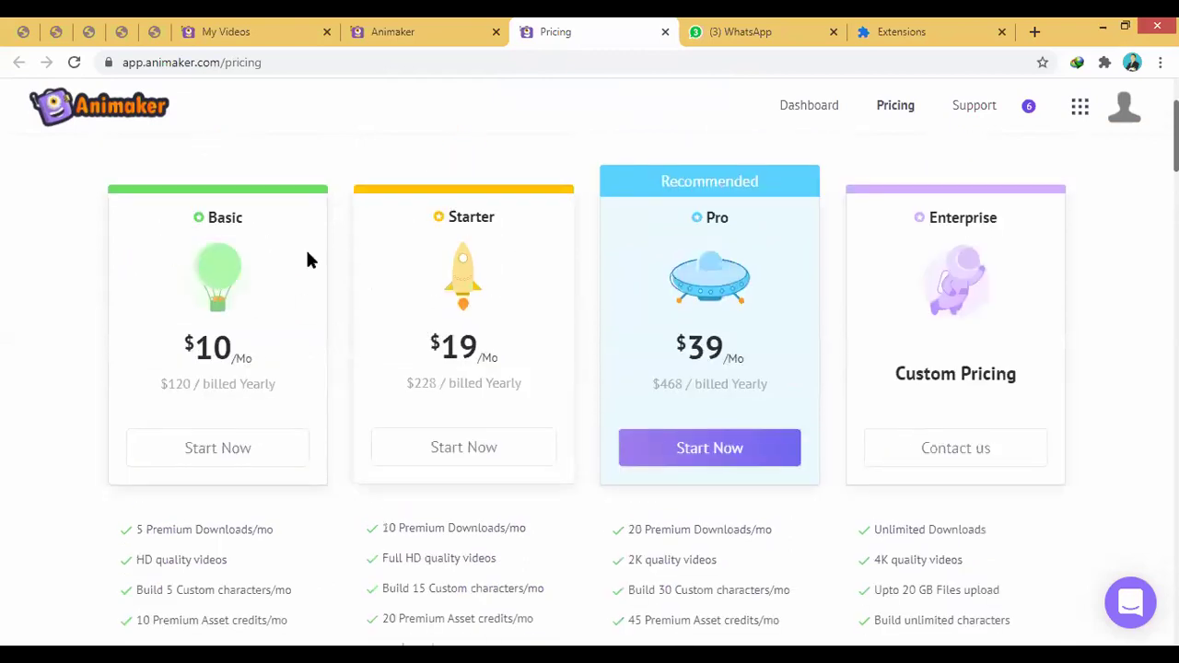
pyautogui.scroll(2, 874, 308)
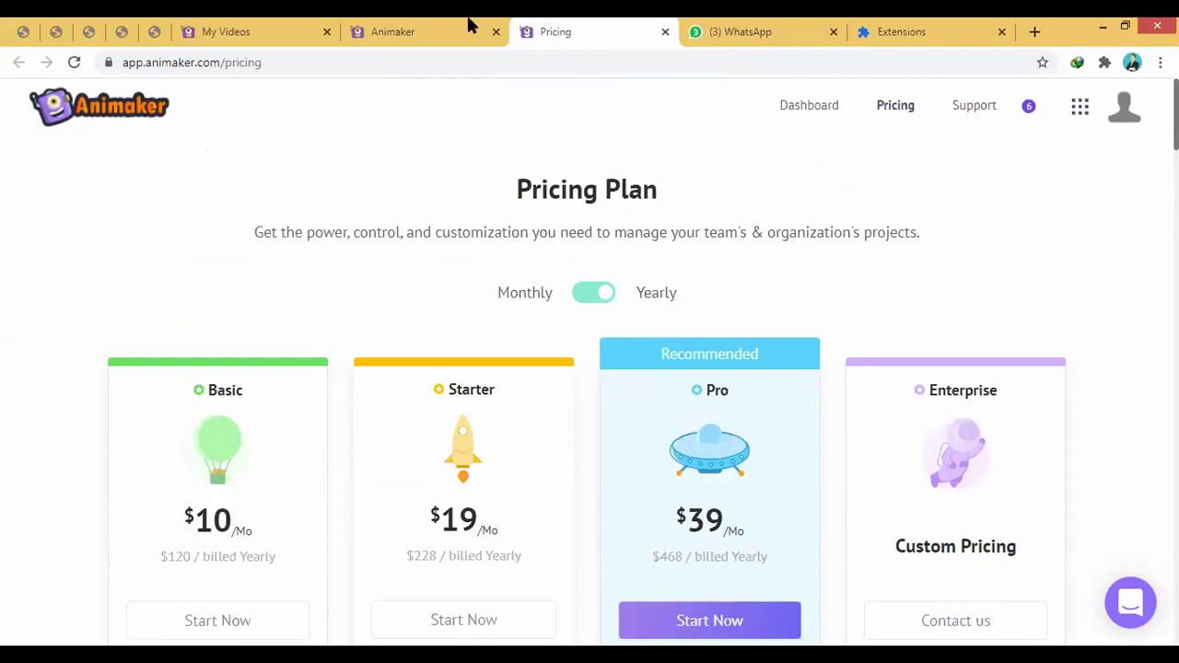
pyautogui.click(440, 27)
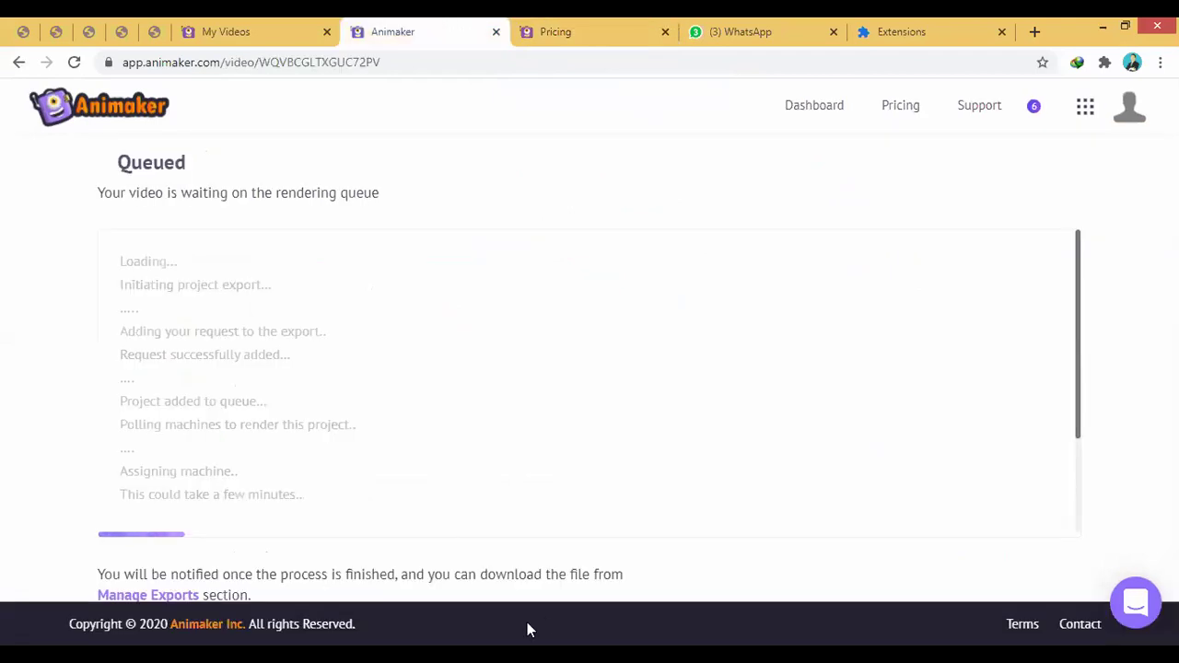
pyautogui.scroll(-2, 568, 367)
pyautogui.scroll(2, 568, 367)
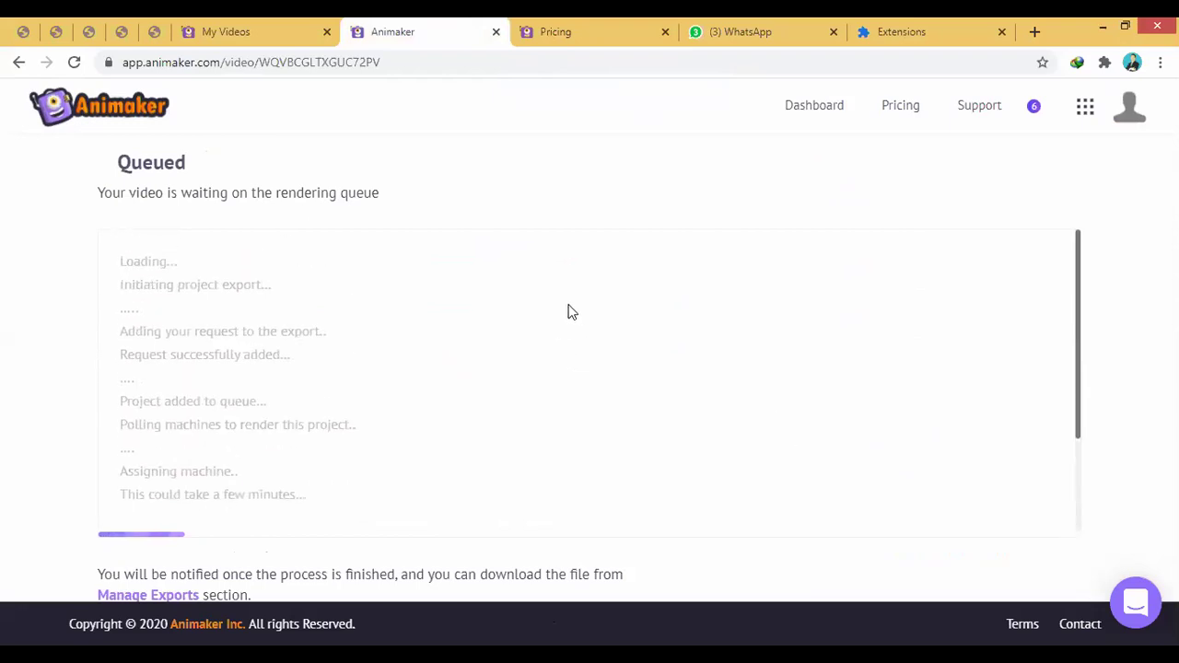
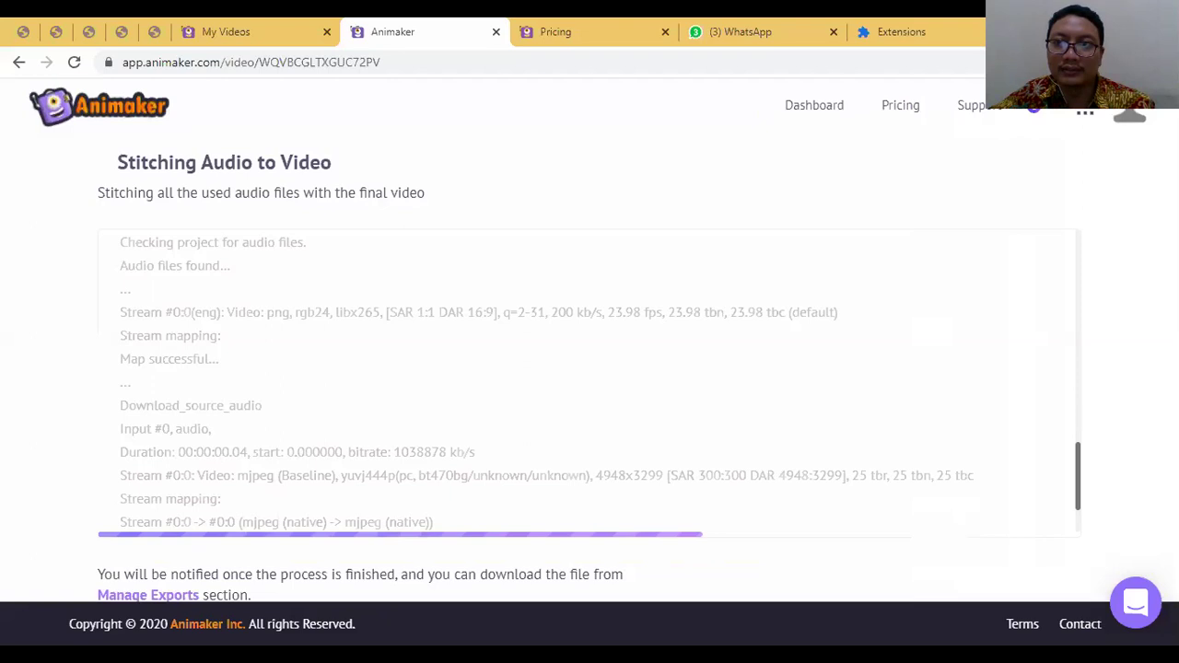
# Bring up the browser's extensions page again and repeat the search for IDM
pyautogui.click(1158, 61)
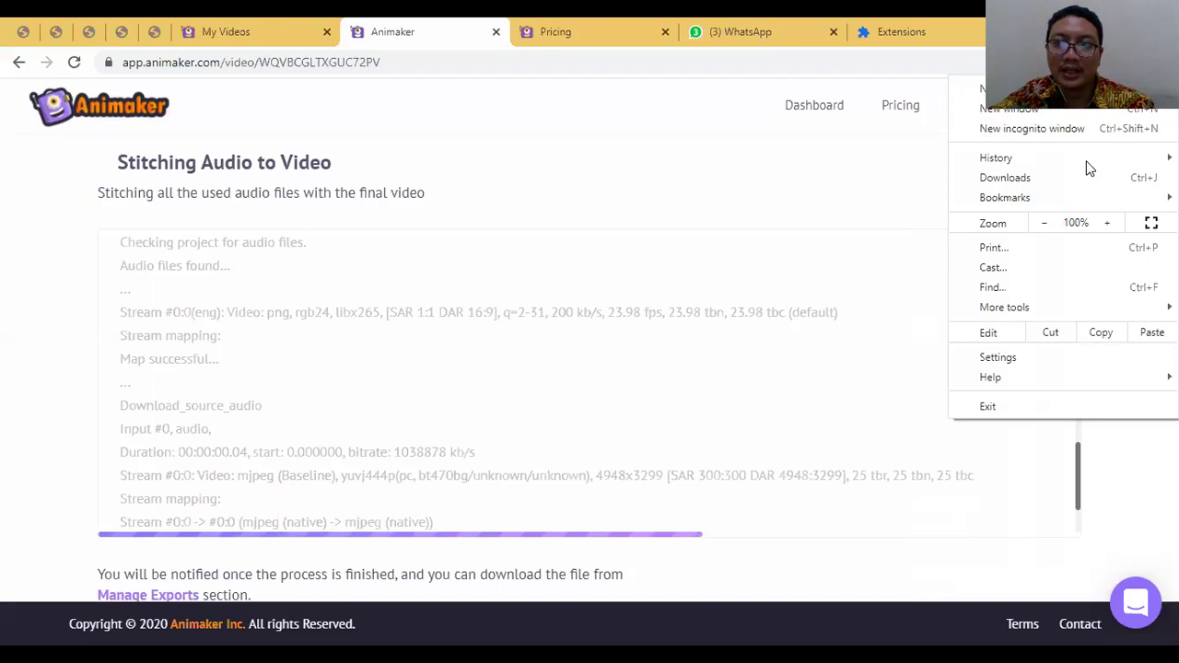
pyautogui.moveTo(1054, 313)
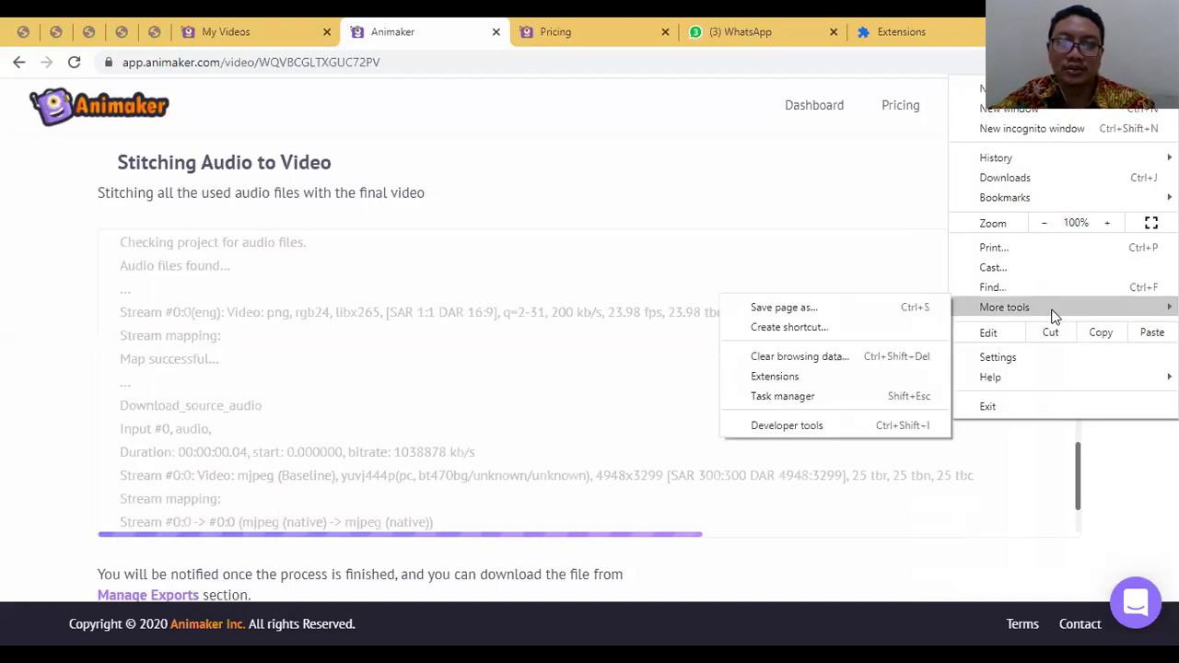
pyautogui.click(797, 378)
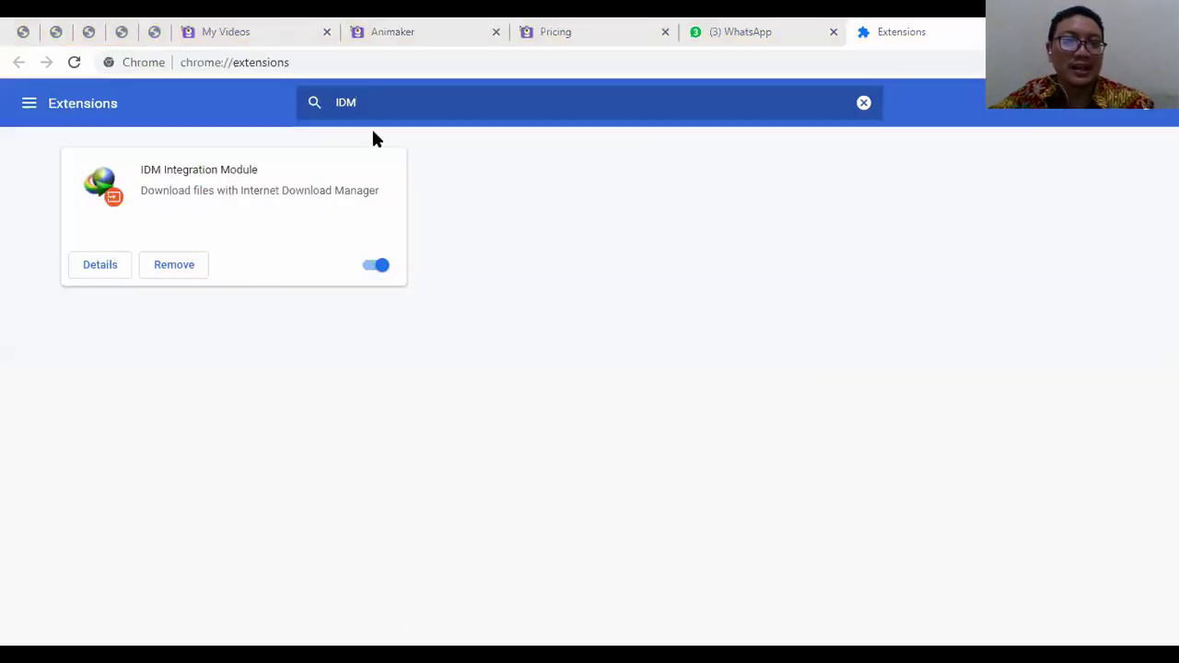
pyautogui.press('BackSpace')
pyautogui.press('BackSpace')
pyautogui.press('BackSpace')
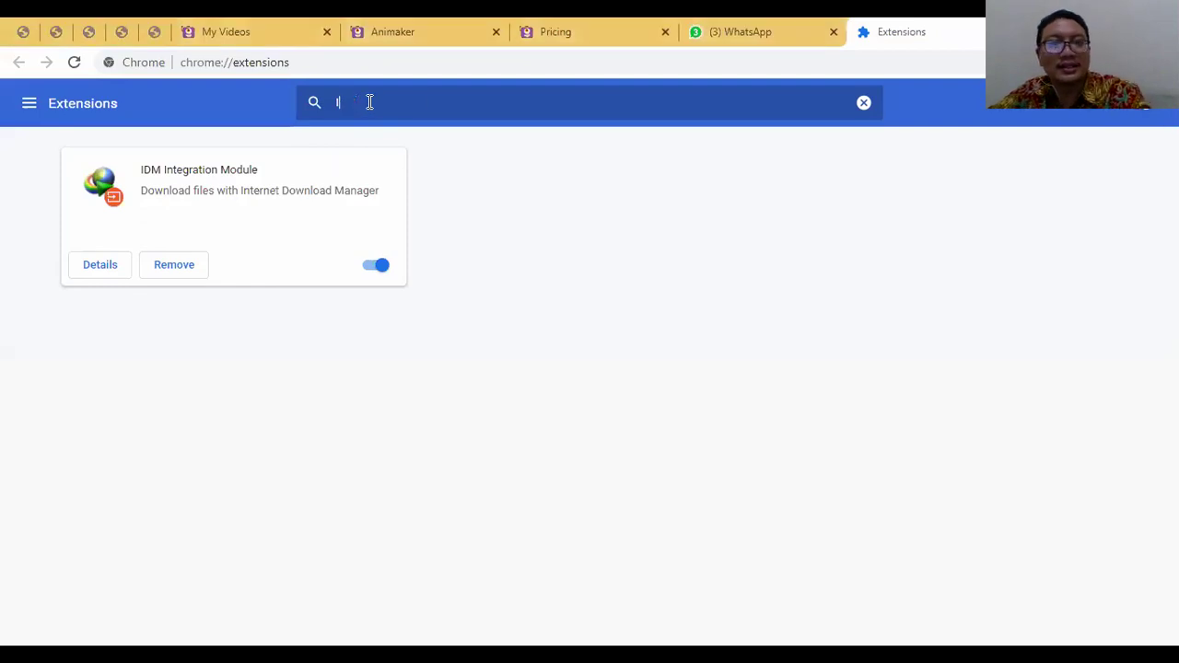
pyautogui.write('IDM')
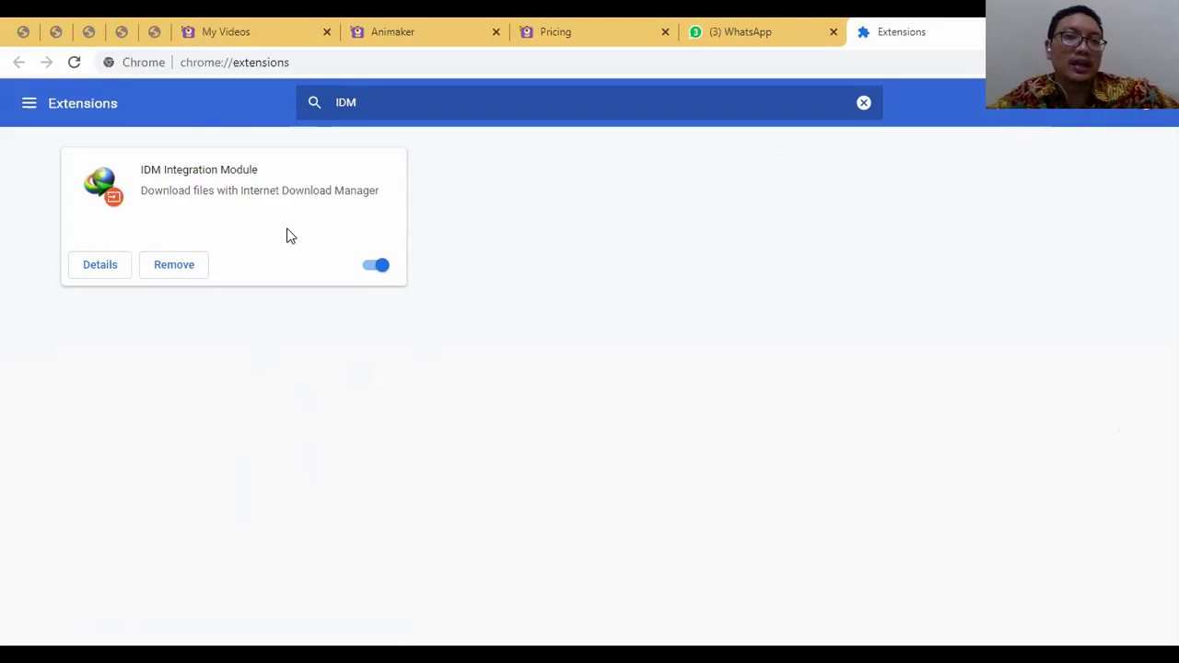
# Look through the rendering page and the My Videos project list, and compare the rendering page with the IDM Integration Module entry
pyautogui.click(422, 25)
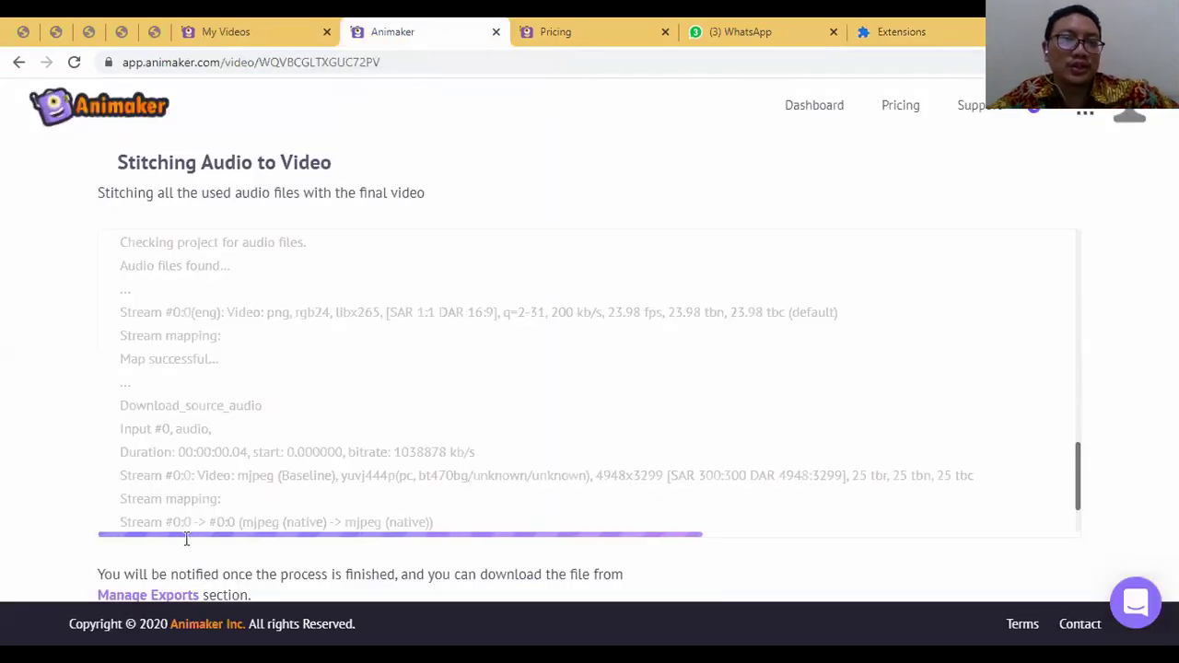
pyautogui.click(253, 27)
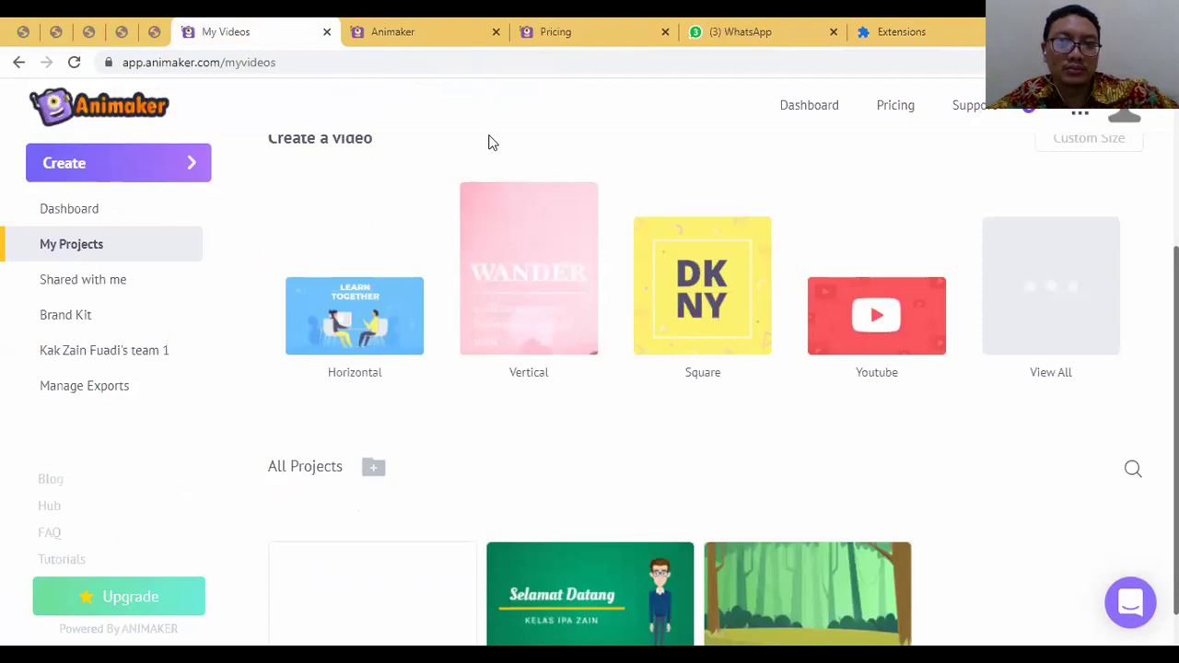
pyautogui.click(431, 26)
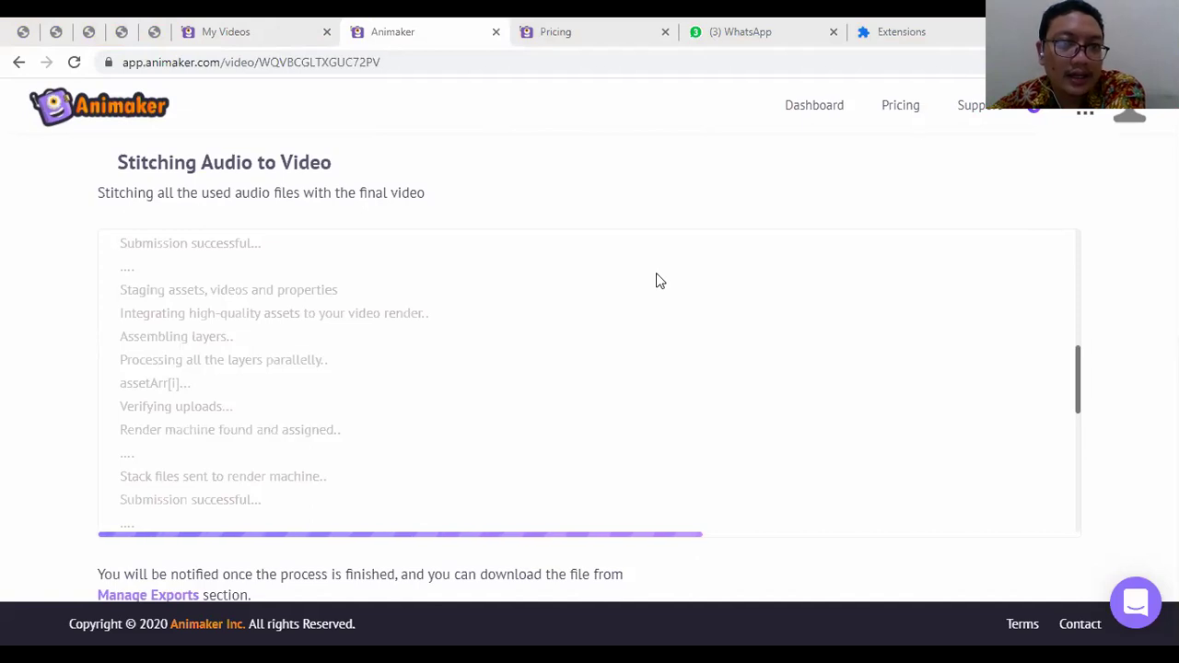
pyautogui.click(921, 23)
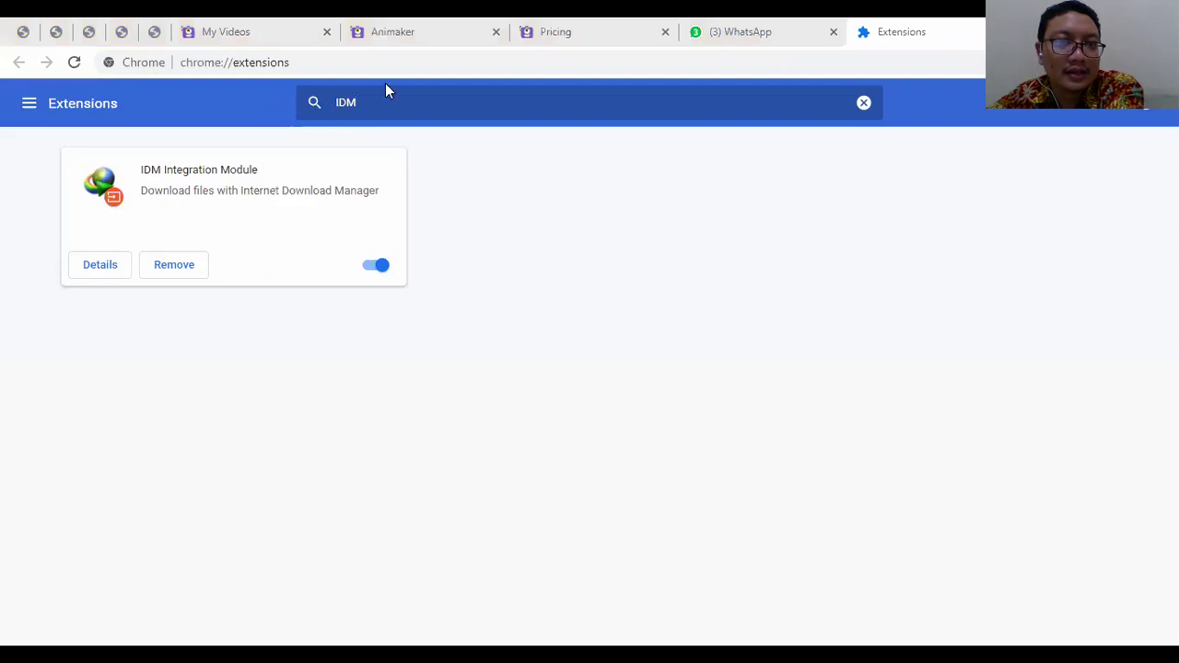
pyautogui.click(426, 37)
pyautogui.click(908, 24)
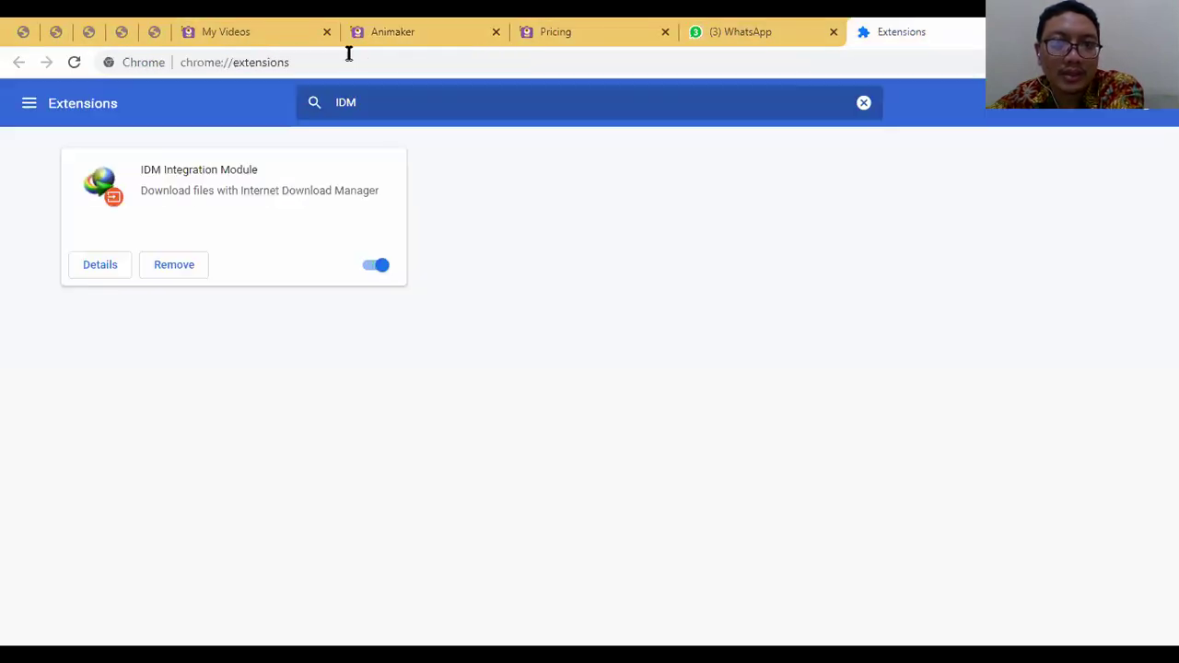
pyautogui.click(405, 28)
pyautogui.click(884, 28)
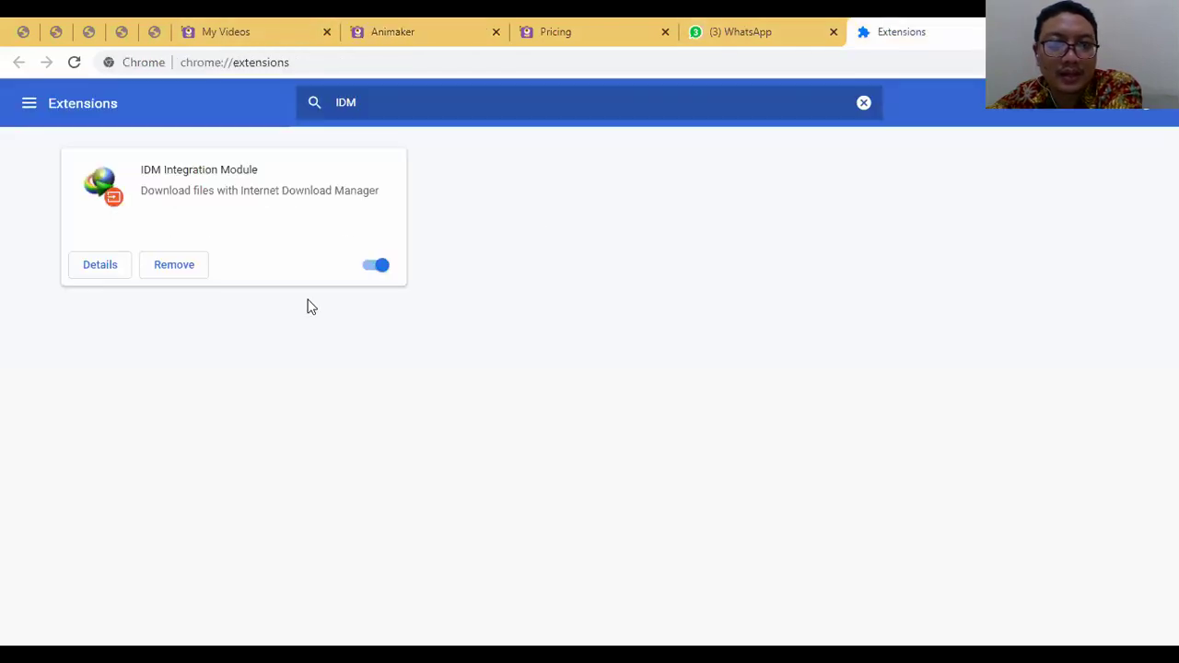
# Return to the video's rendering page, reload it, and dismiss the IDM download bar above the exported video
pyautogui.click(423, 27)
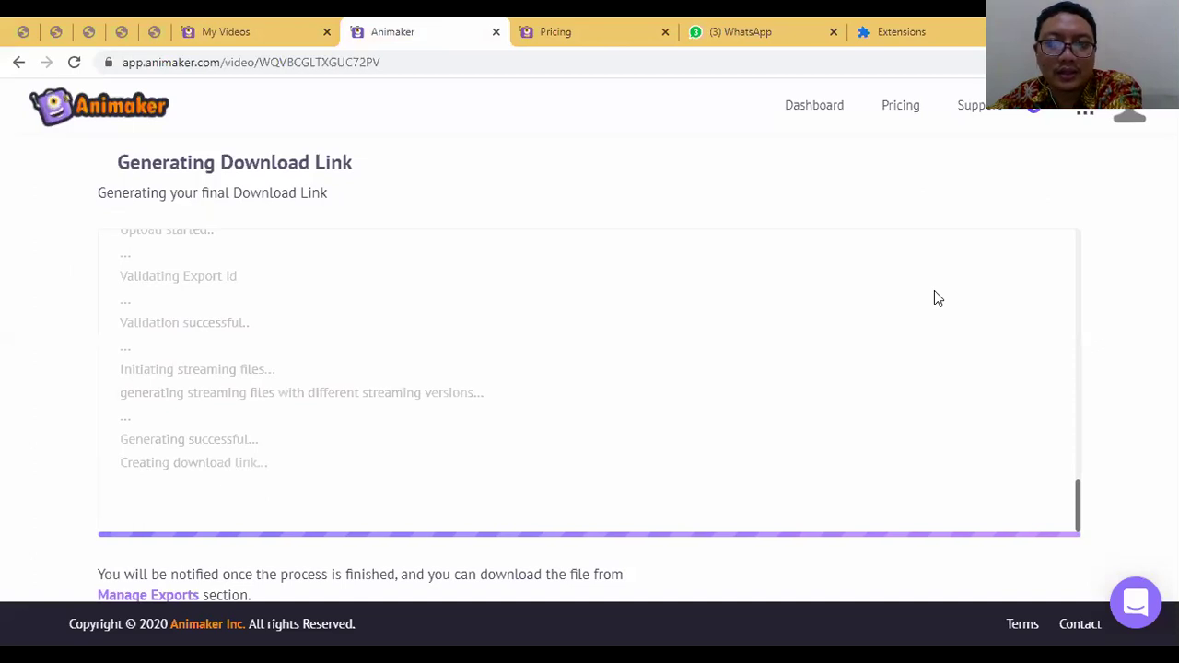
pyautogui.press('F5')
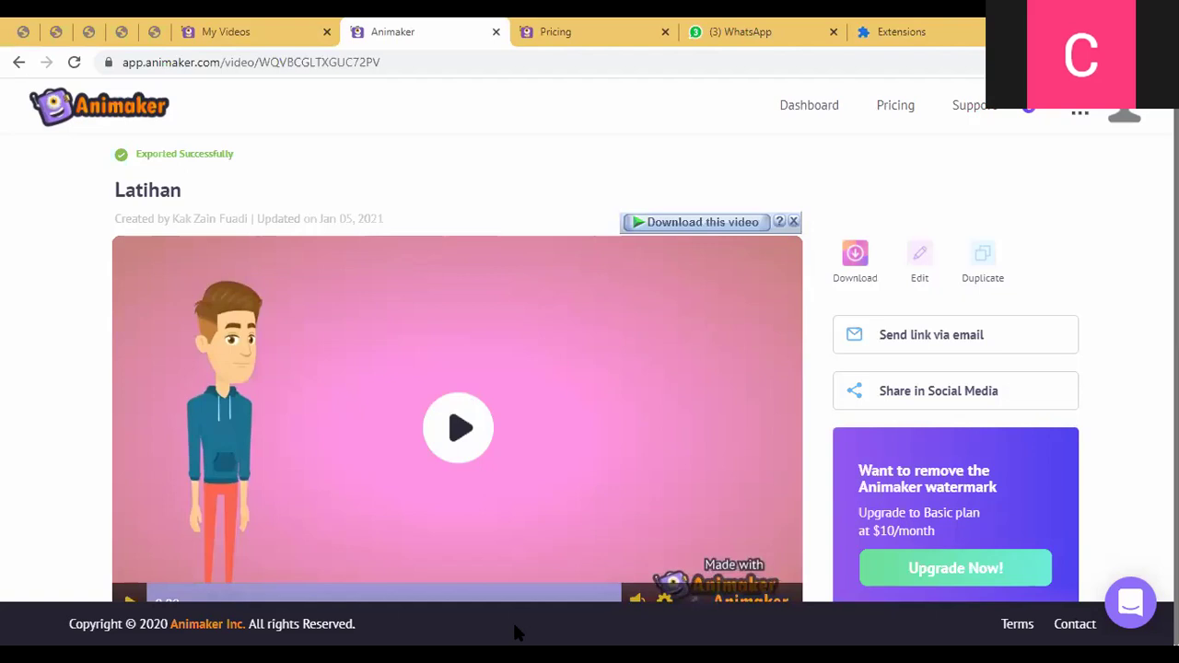
pyautogui.click(794, 222)
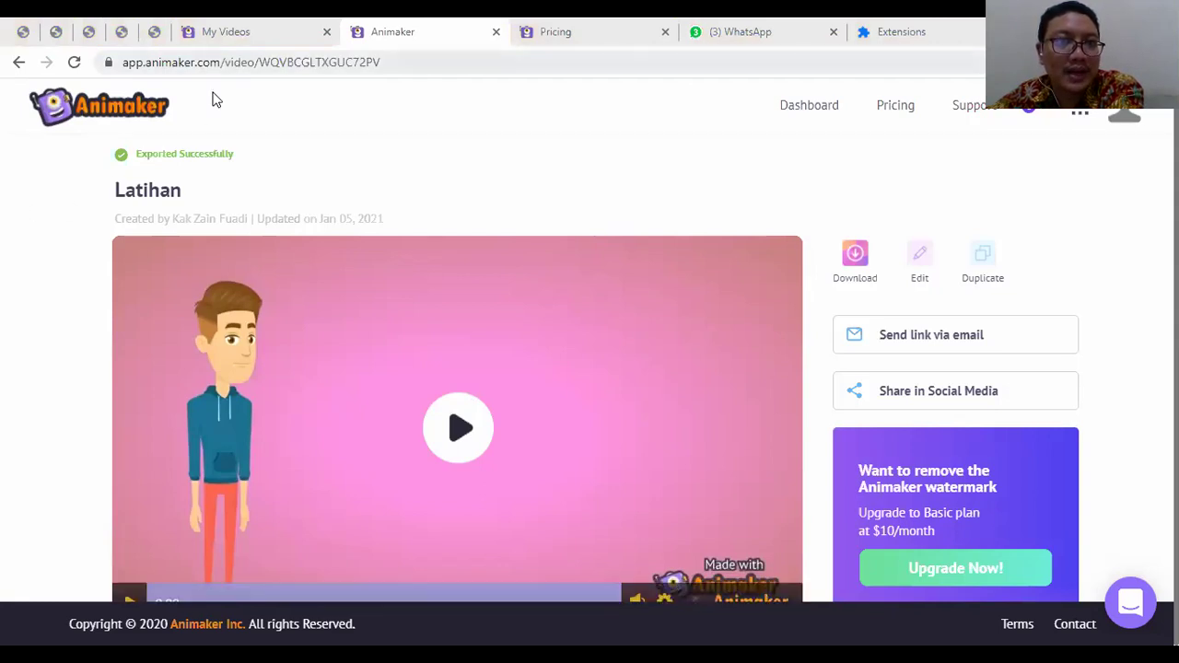
# Copy the web address of the exported Latihan video's page
pyautogui.click(253, 62)
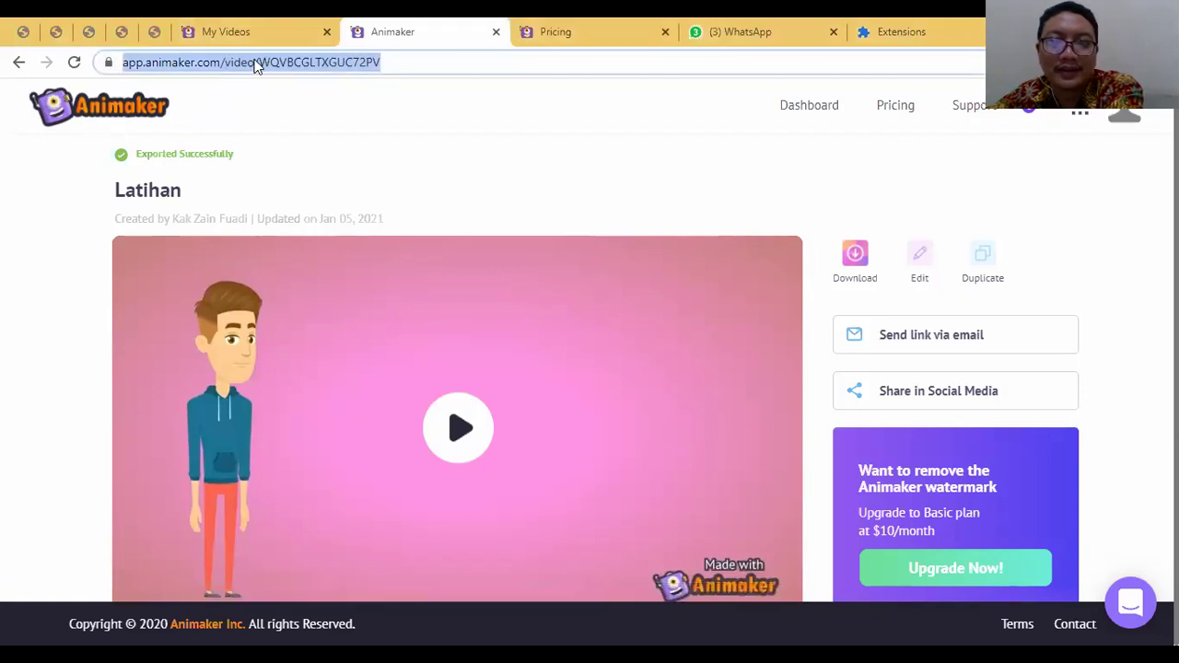
pyautogui.rightClick(255, 63)
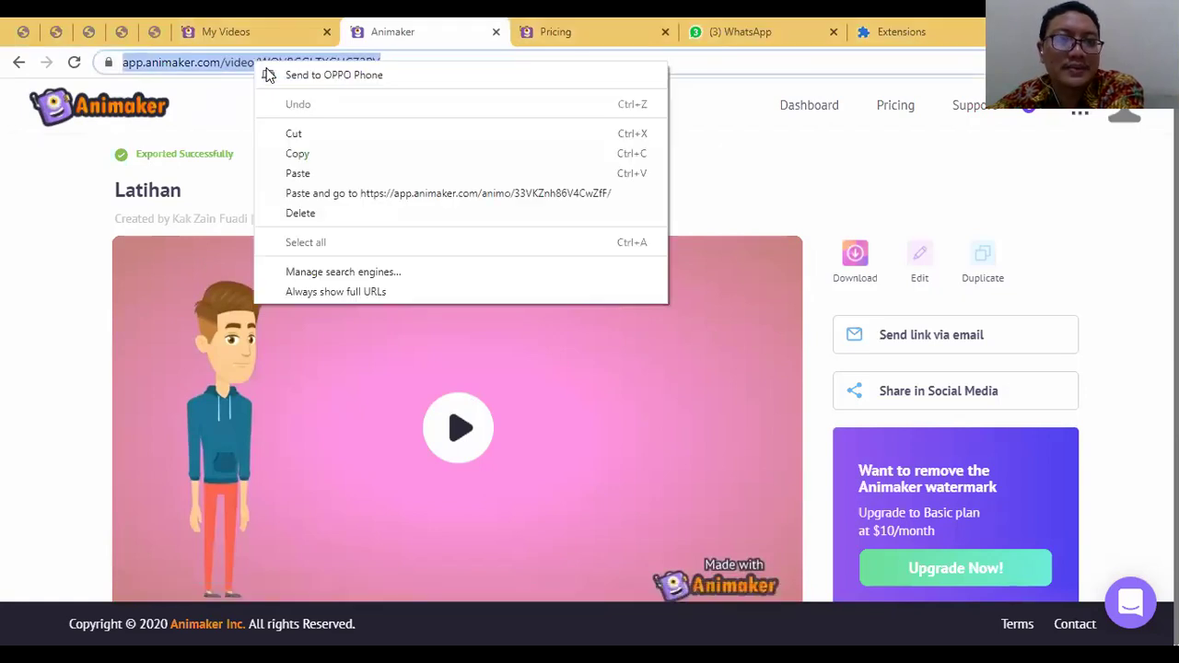
pyautogui.click(302, 153)
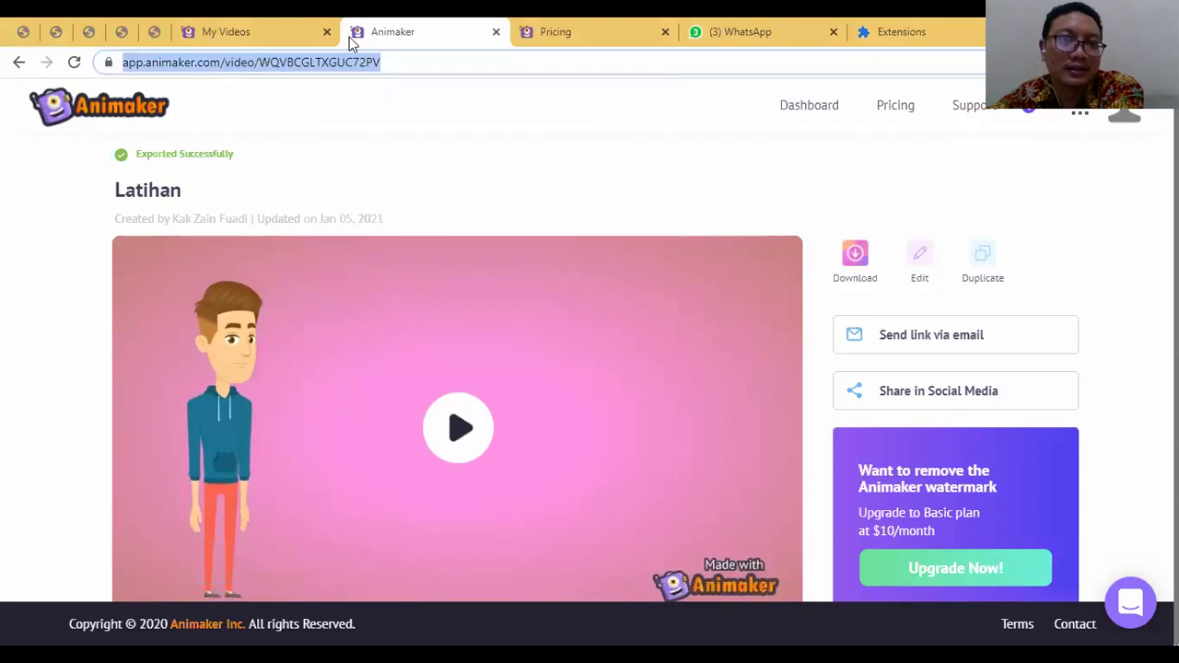
pyautogui.click(50, 389)
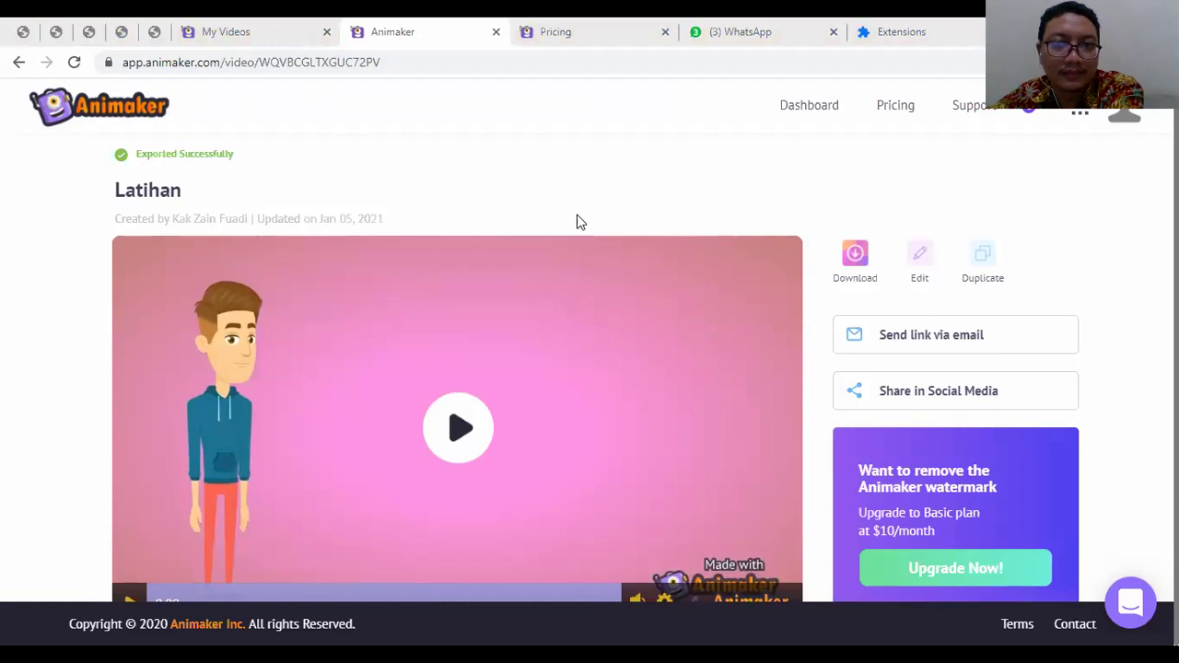
# Copy the Latihan video's page address once more and open it in a new incognito window
pyautogui.click(275, 61)
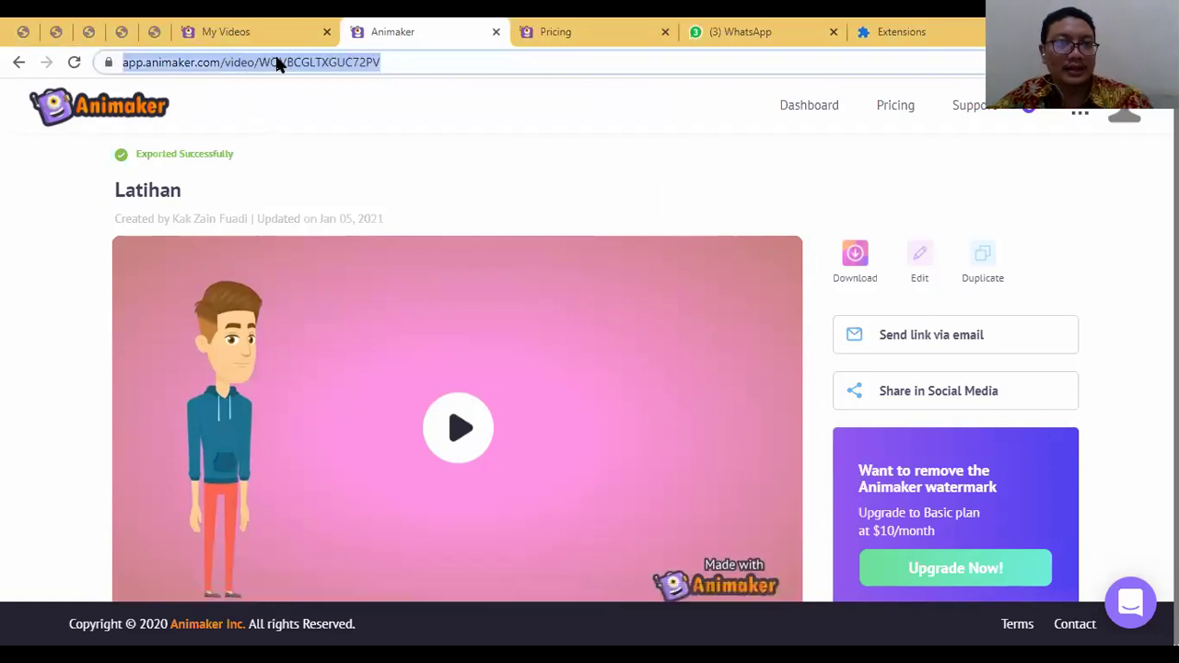
pyautogui.rightClick(277, 62)
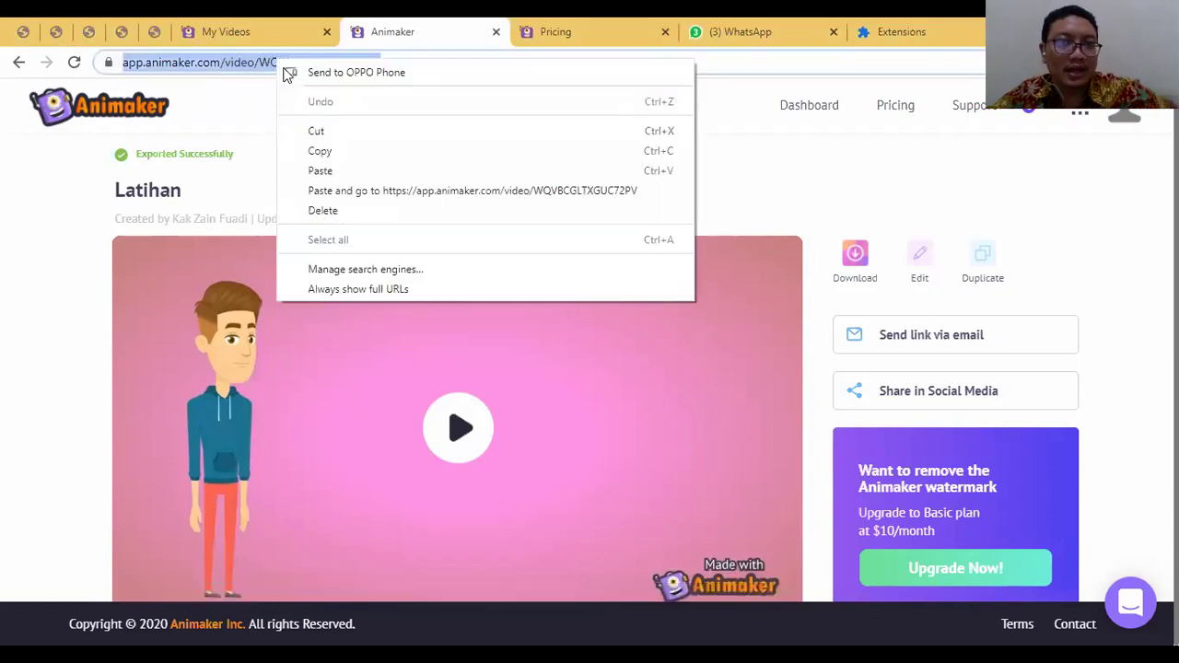
pyautogui.click(321, 151)
pyautogui.hotkey('alt', 'Tab')
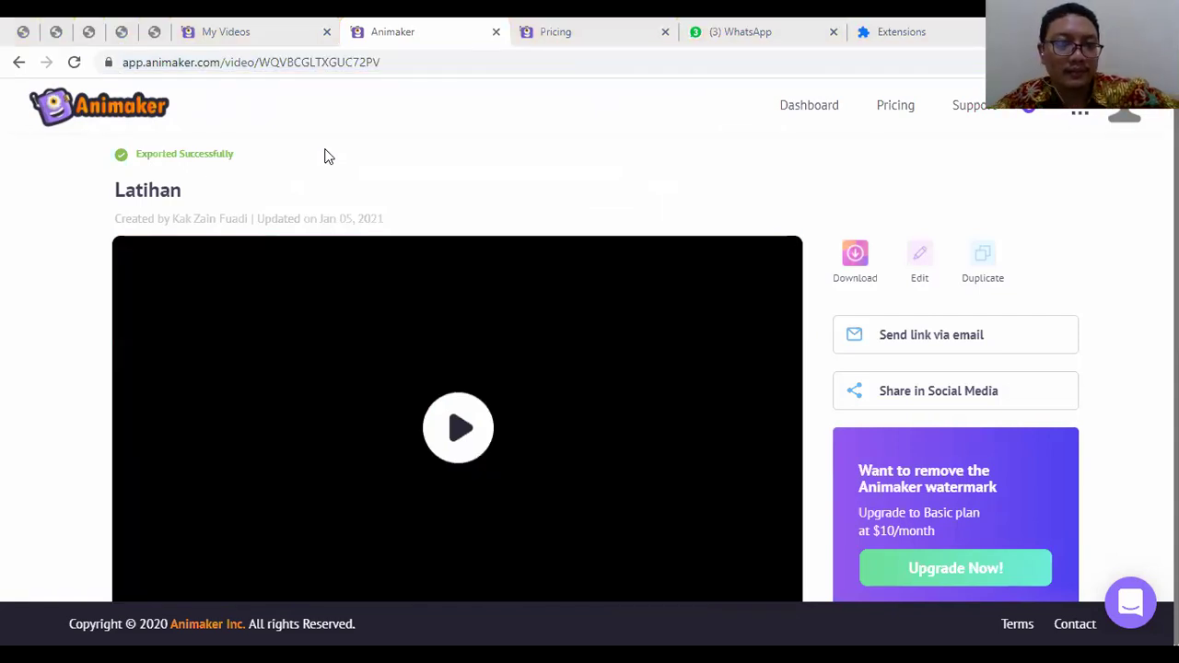
pyautogui.hotkey('ctrl', 'shift', 'n')
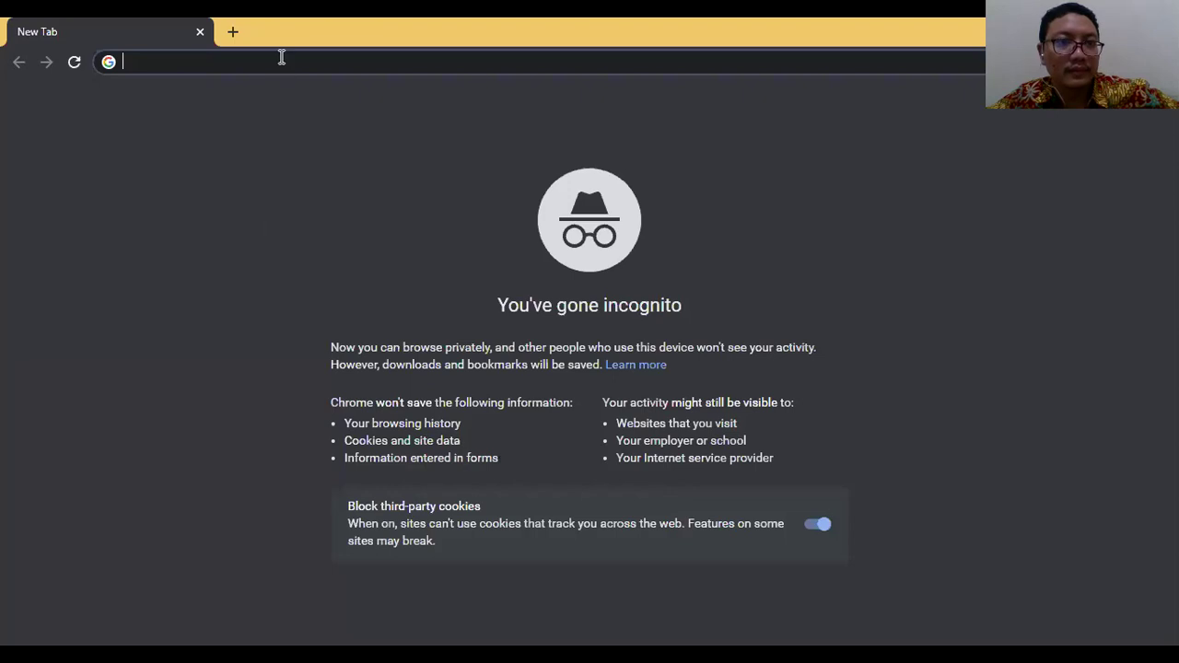
pyautogui.hotkey('shift', 'F10')
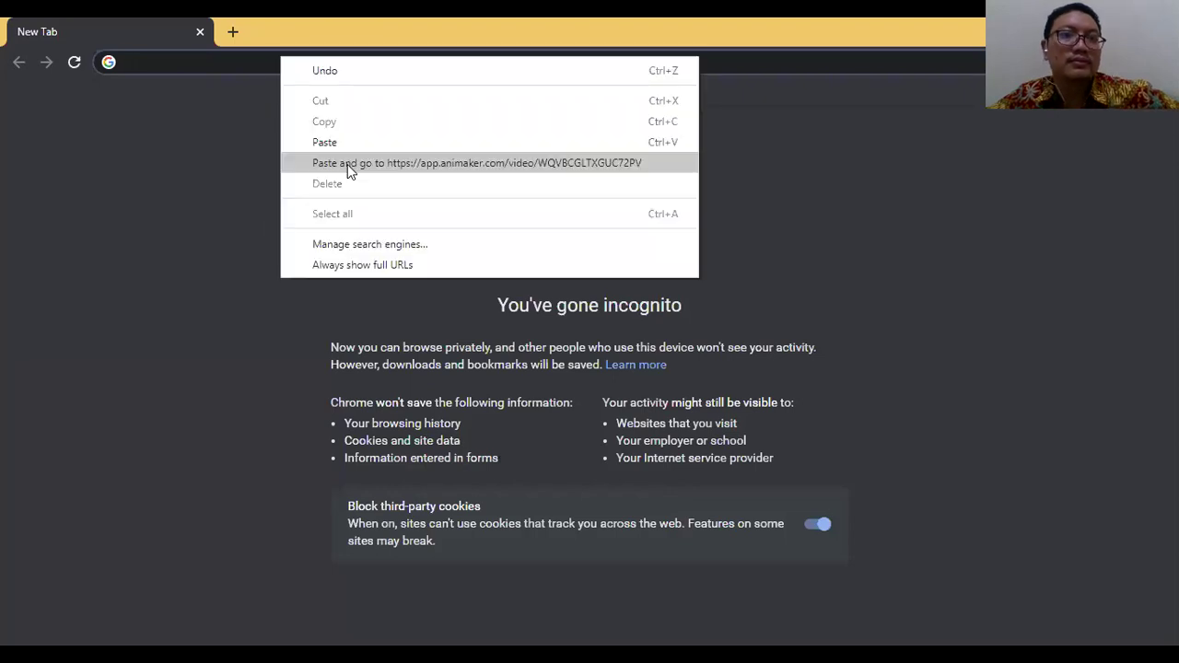
pyautogui.click(348, 171)
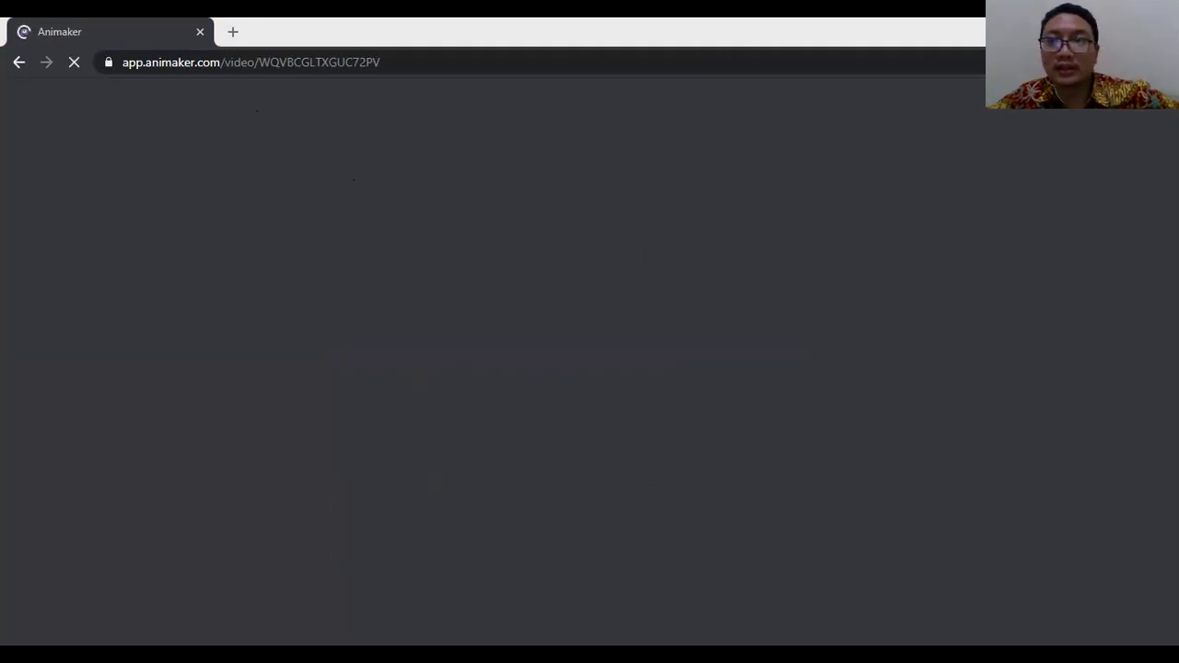
# Go back to the exported Latihan video's page, view the player in full screen, exit full screen, and play the video
pyautogui.click(306, 530)
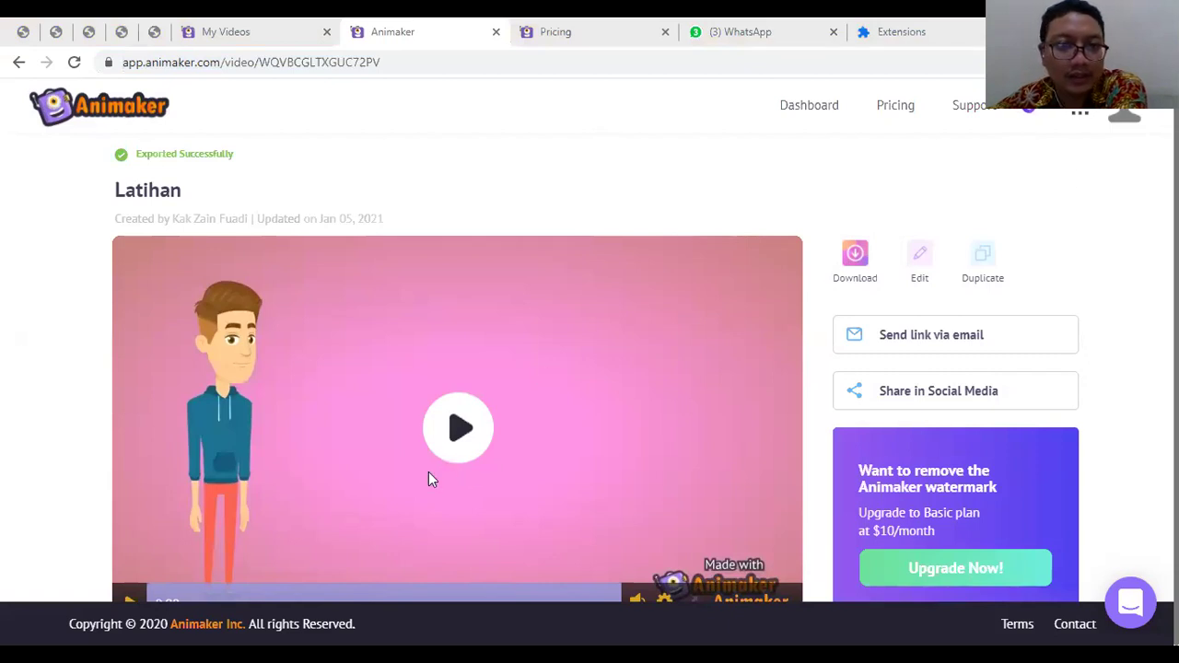
pyautogui.doubleClick(456, 425)
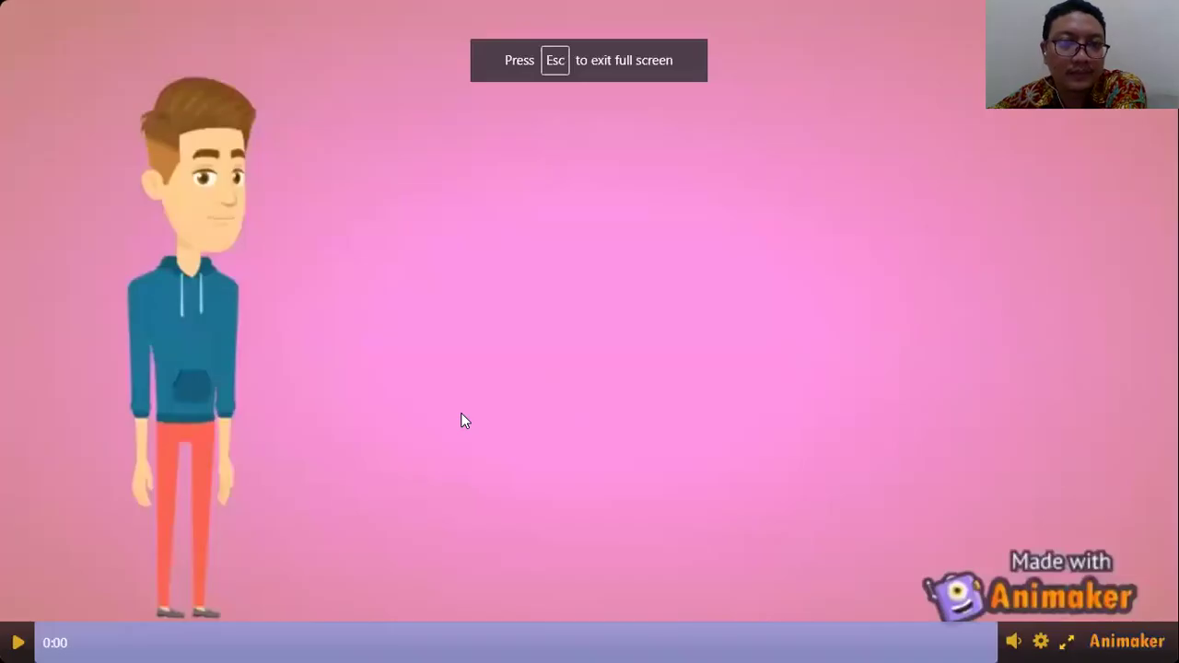
pyautogui.doubleClick(225, 593)
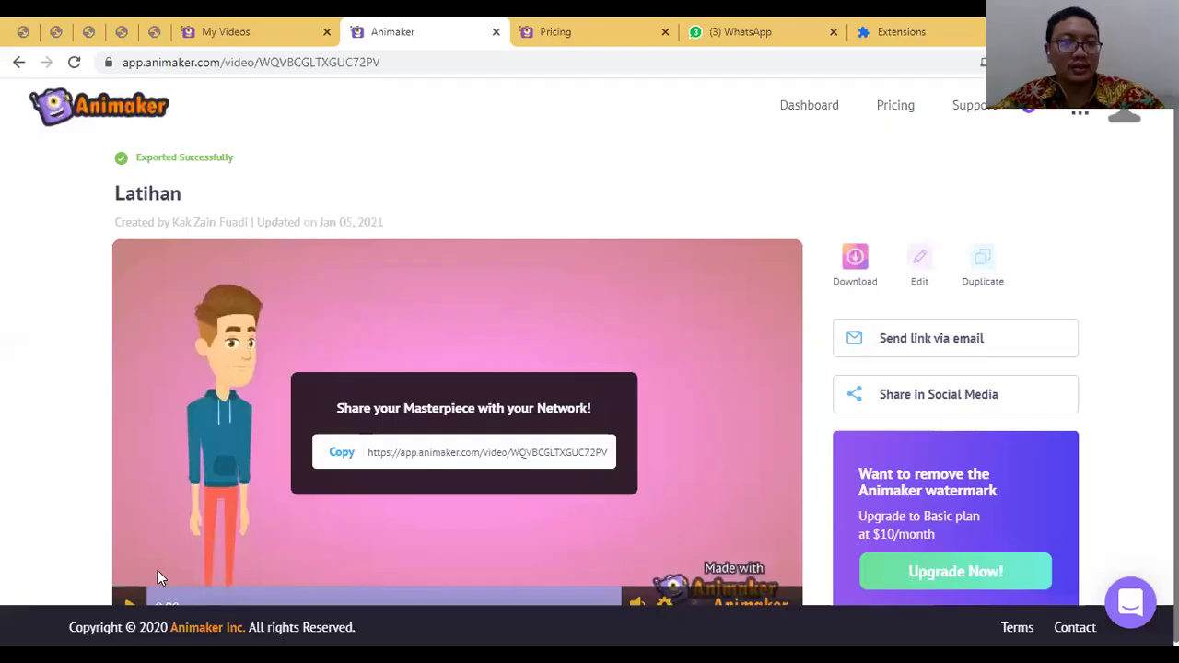
pyautogui.click(316, 523)
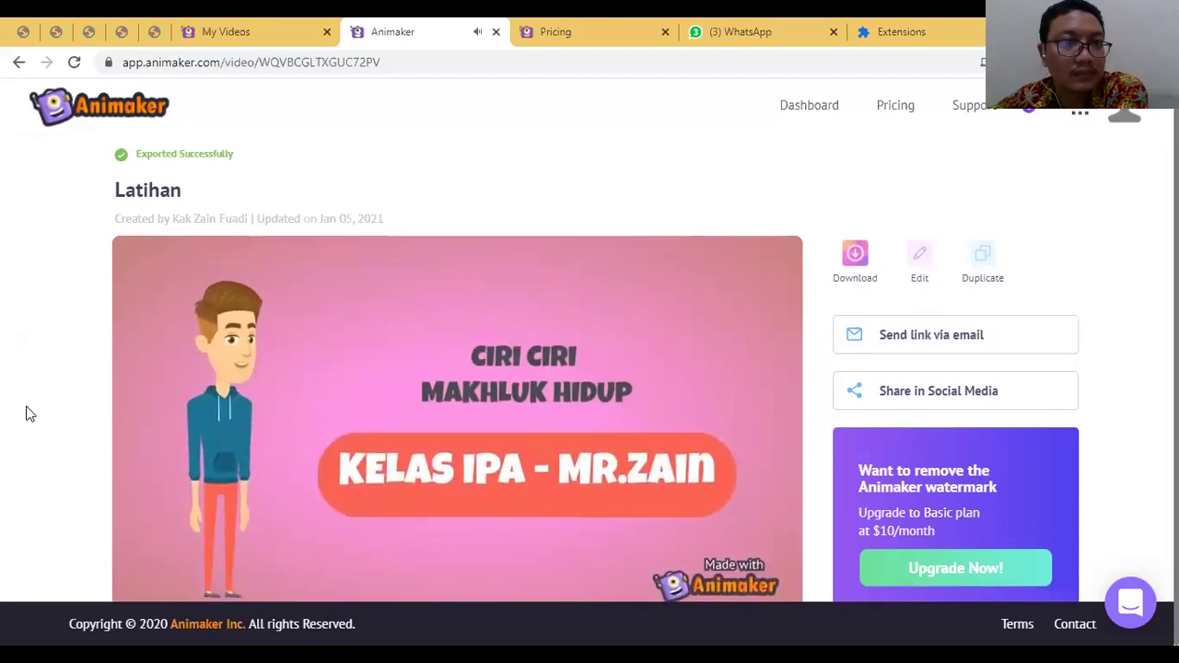
# Pause the exported Latihan video, resume it up to the elephant photo scene, and pause it again
pyautogui.click(366, 322)
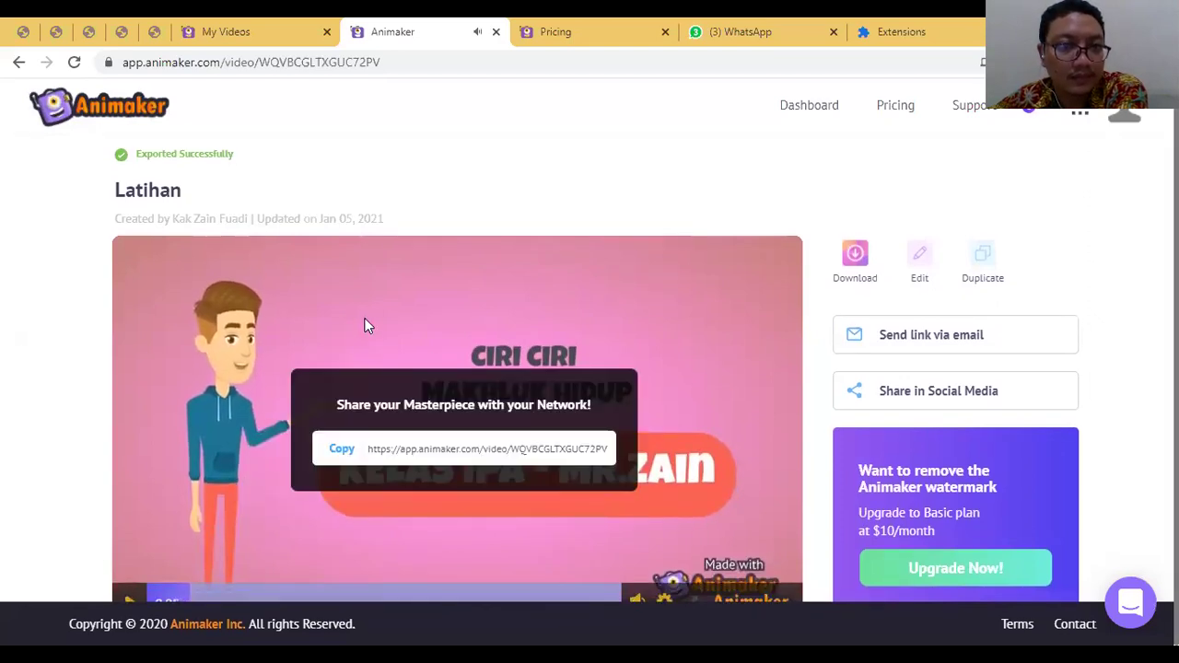
pyautogui.click(130, 599)
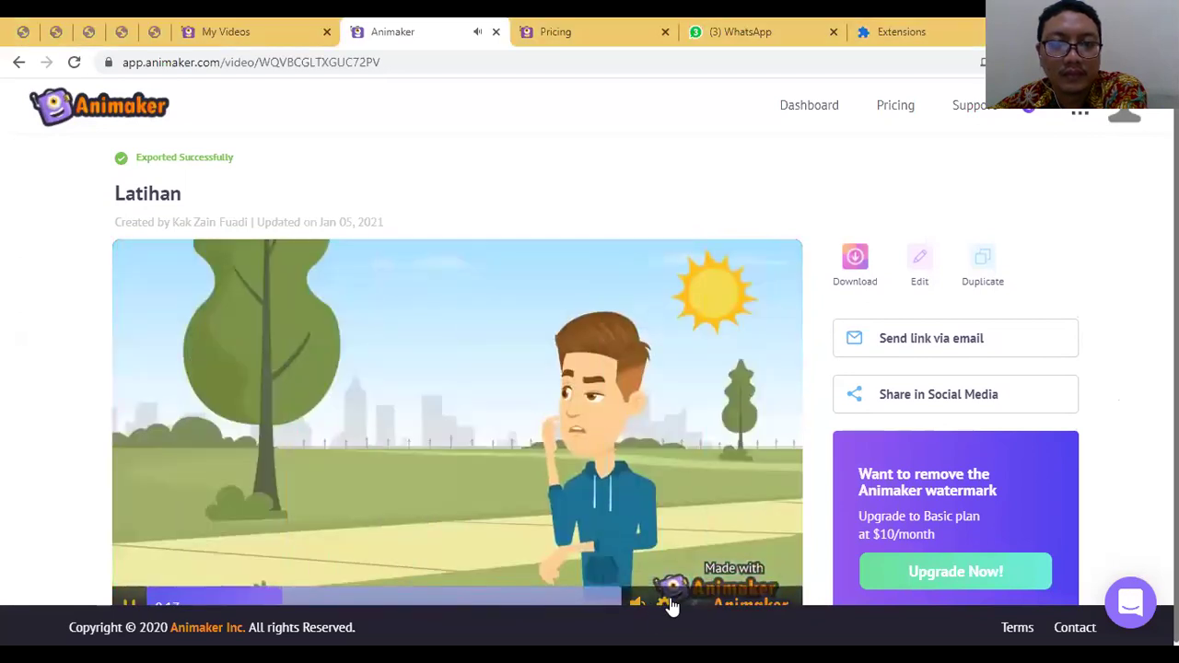
pyautogui.click(669, 603)
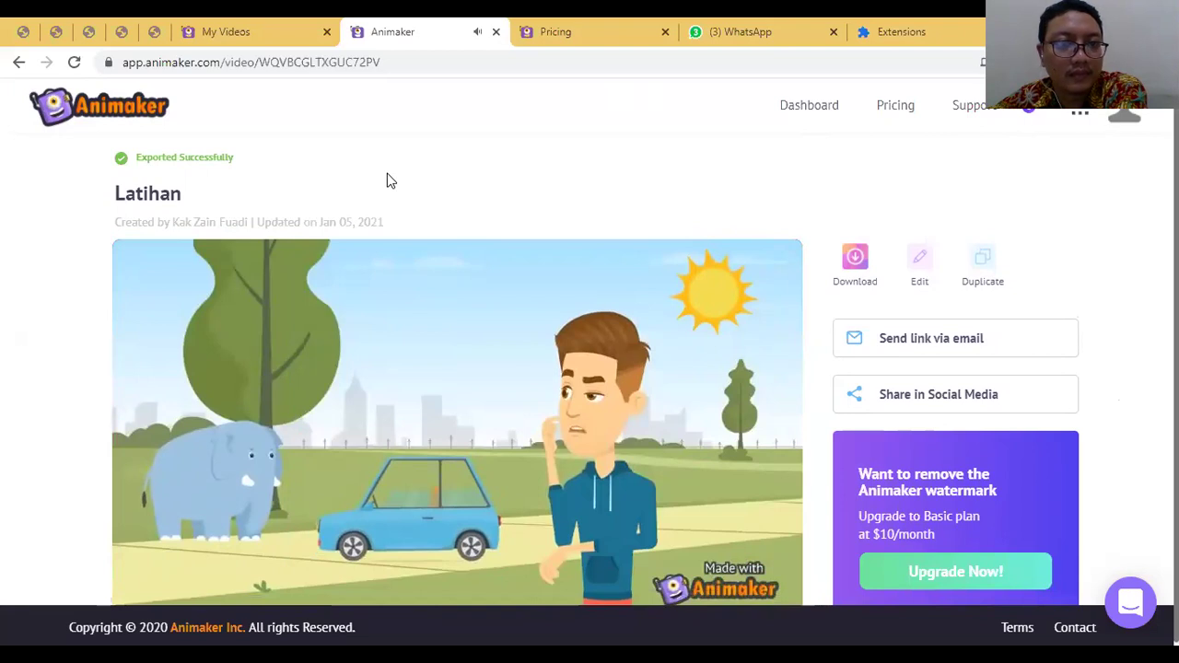
pyautogui.click(132, 573)
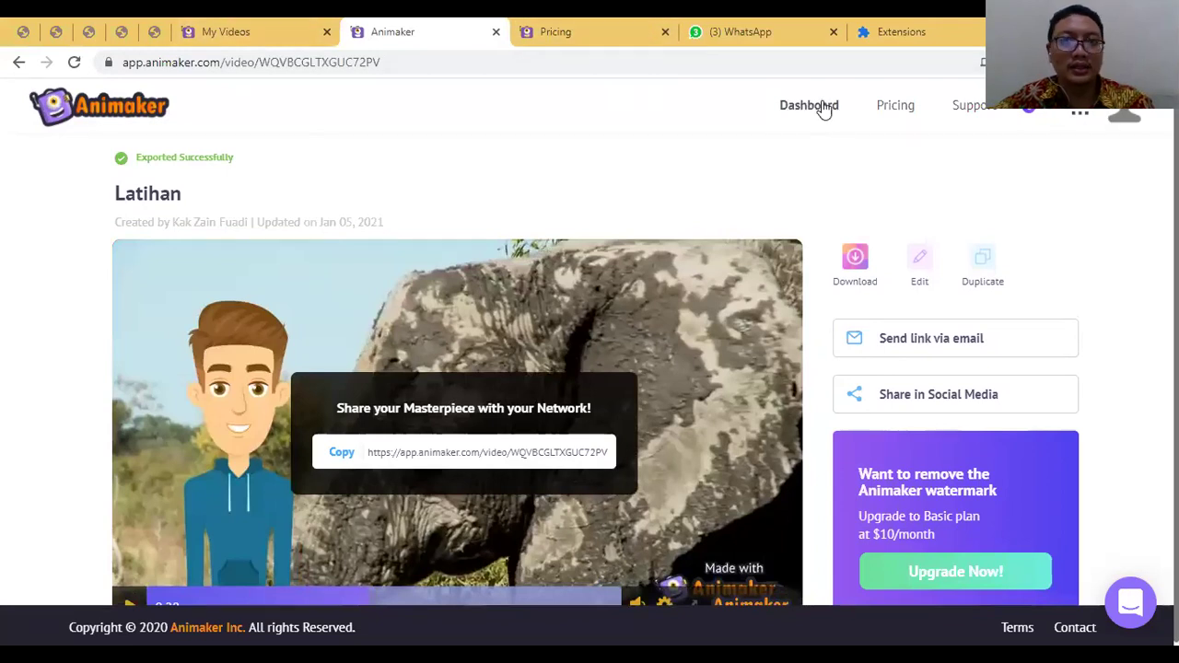
# Go to My Videos and open the Latihan project from All Projects in its own browser tab
pyautogui.click(579, 32)
pyautogui.click(437, 26)
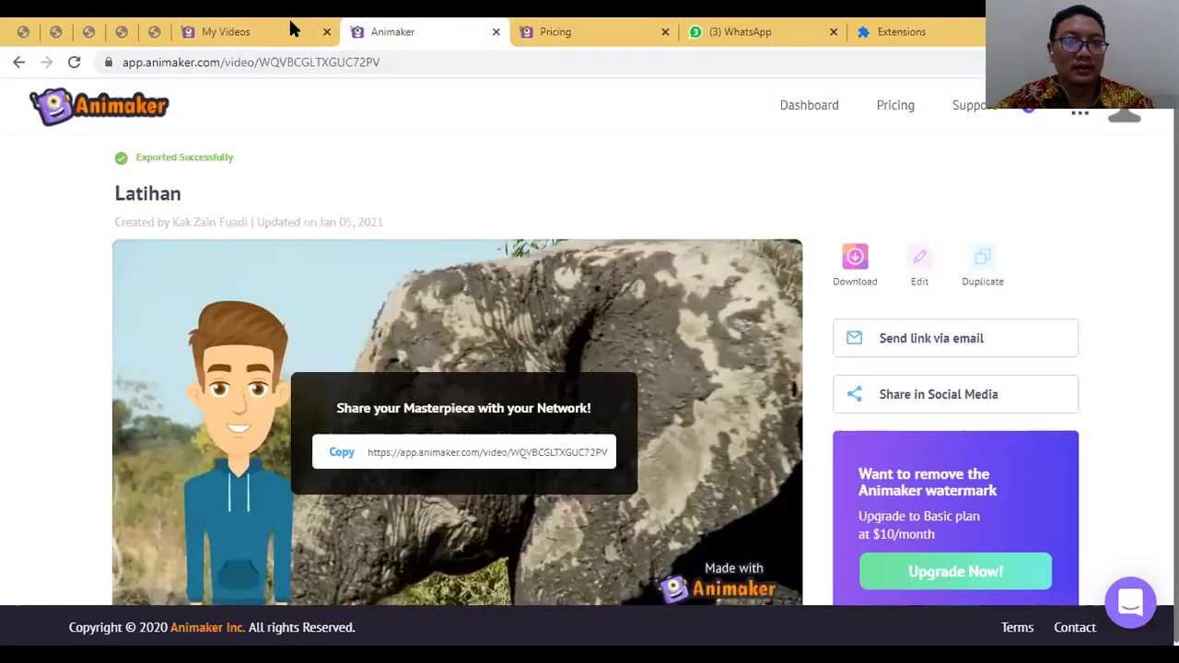
pyautogui.click(264, 23)
pyautogui.scroll(-1, 436, 504)
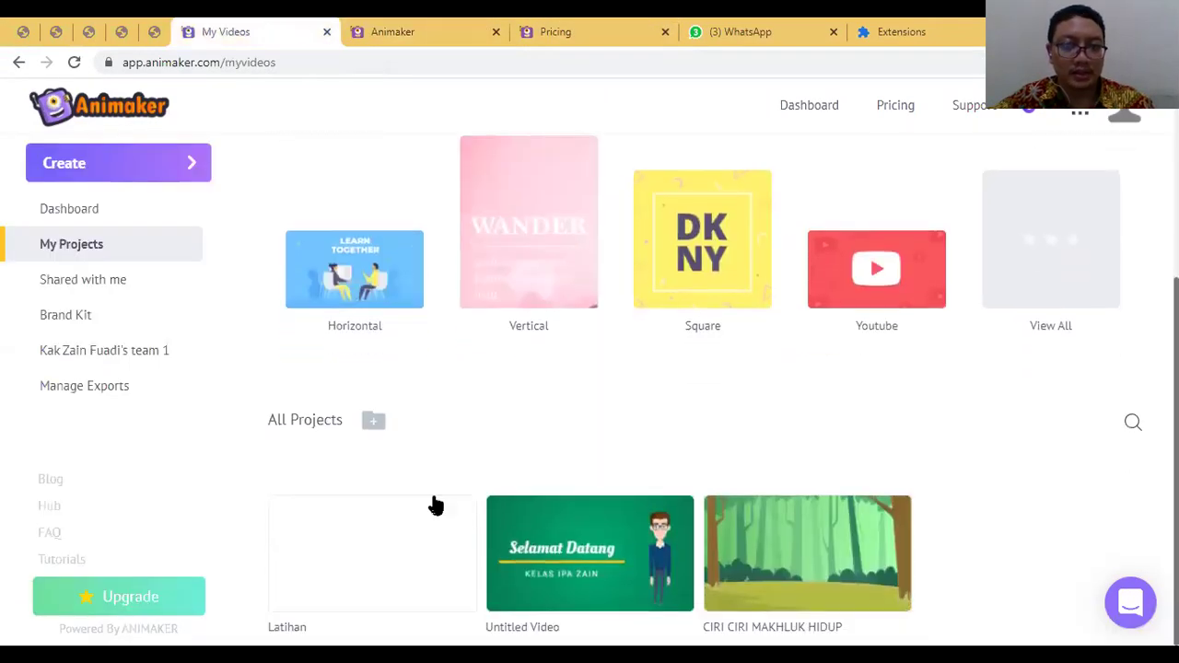
pyautogui.click(366, 543)
pyautogui.click(488, 25)
pyautogui.click(359, 30)
# Return to the exported video's page, highlight the share link over the player, and resume playback
pyautogui.click(537, 31)
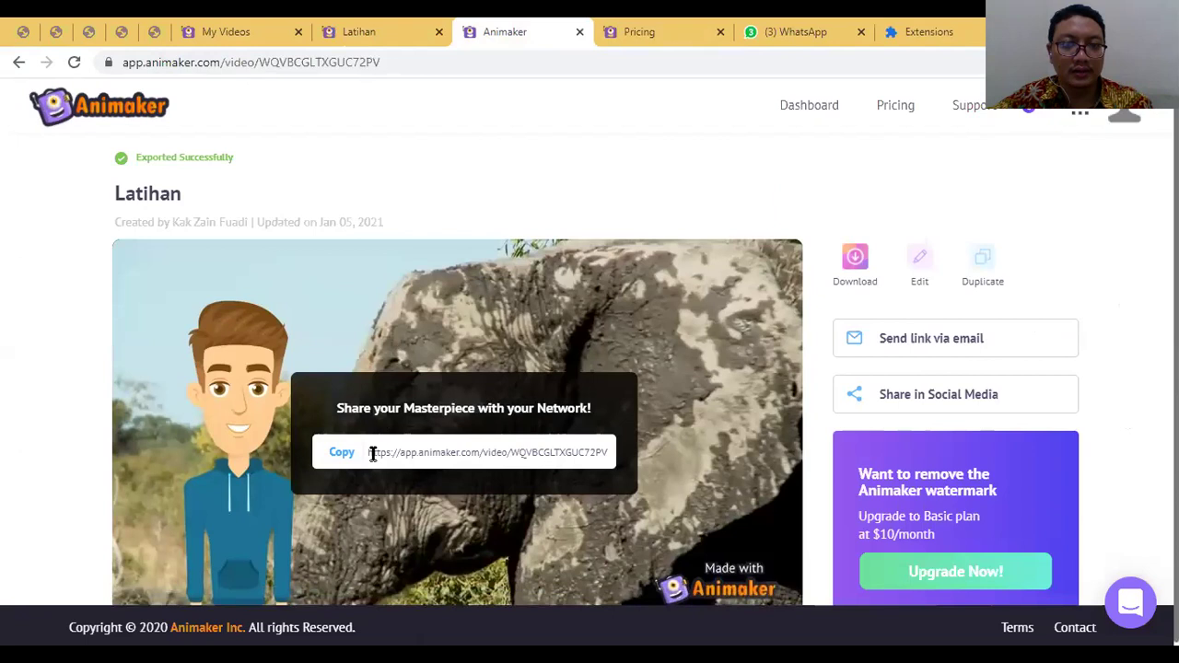
pyautogui.moveTo(369, 452); pyautogui.dragTo(575, 465)
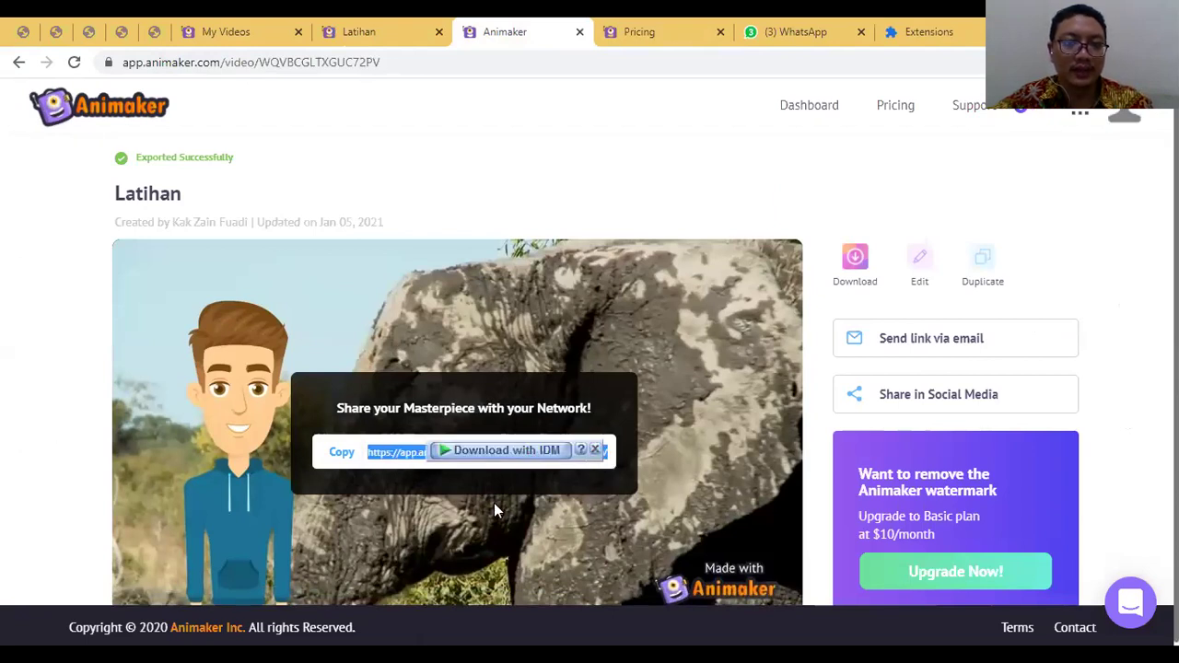
pyautogui.click(532, 453)
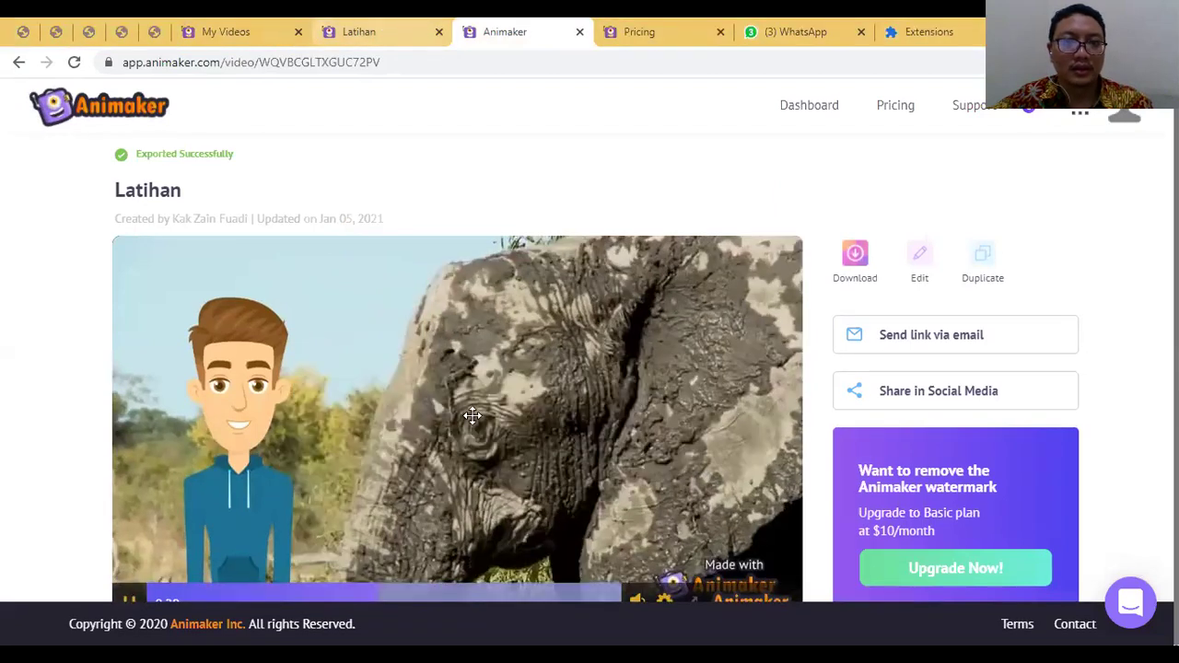
# Go to the Latihan project in the editor and copy its share link
pyautogui.hotkey('ctrl', 'shift', 'Tab')
pyautogui.click(992, 109)
pyautogui.click(929, 220)
pyautogui.click(928, 251)
pyautogui.click(712, 327)
# Load the copied Latihan share link in place of the Pricing page
pyautogui.click(667, 37)
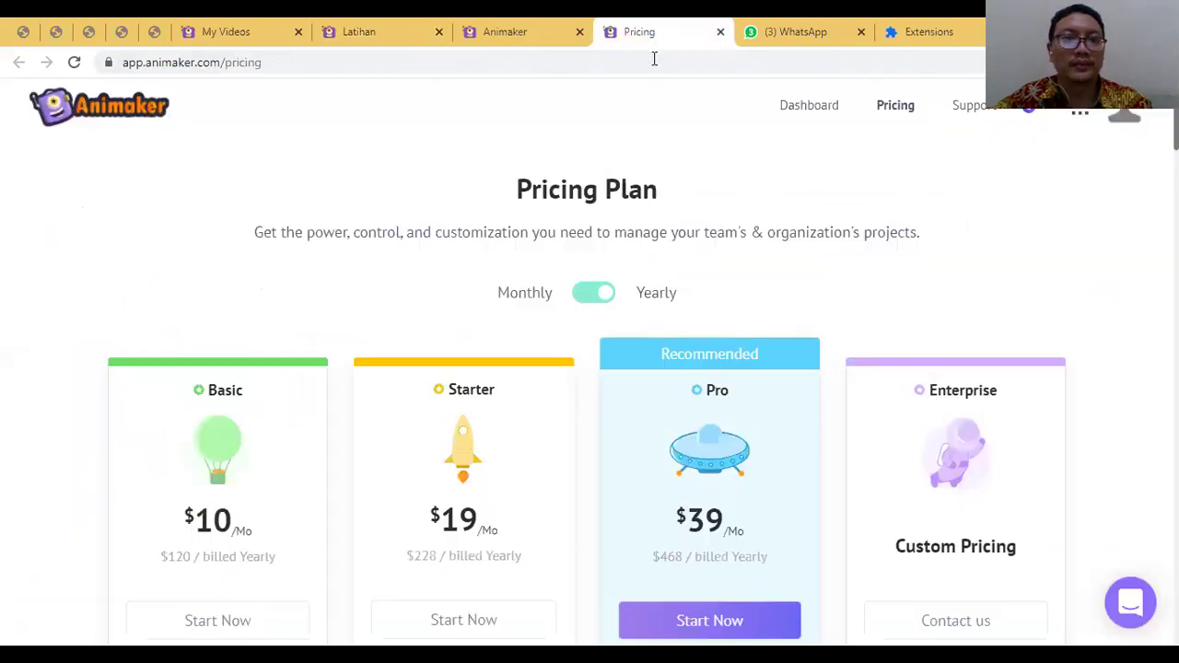
pyautogui.click(207, 62)
pyautogui.rightClick(211, 61)
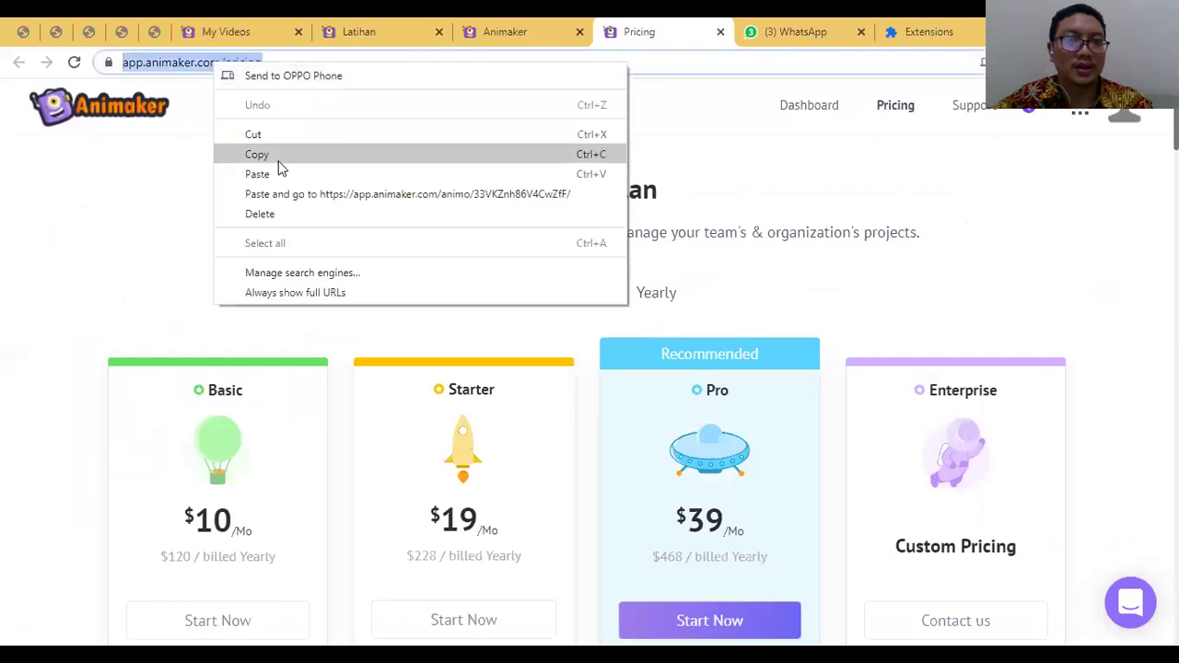
pyautogui.click(285, 194)
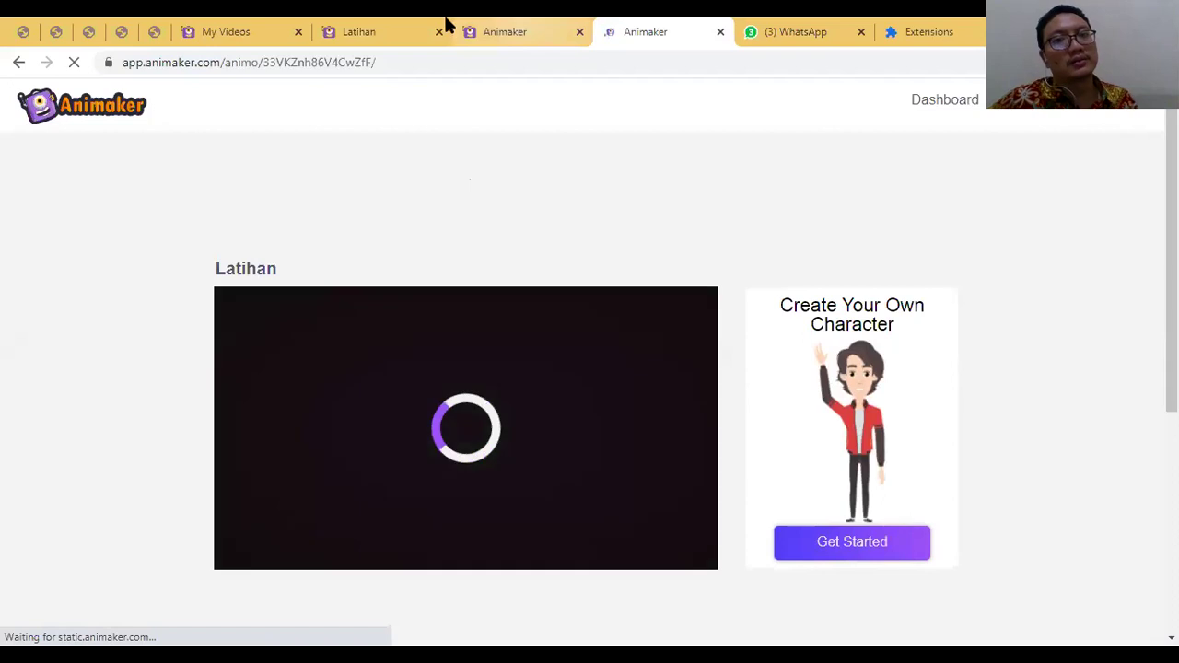
# Pause the exported video on its own page, return to the shared Latihan page, and download its video with IDM
pyautogui.click(516, 31)
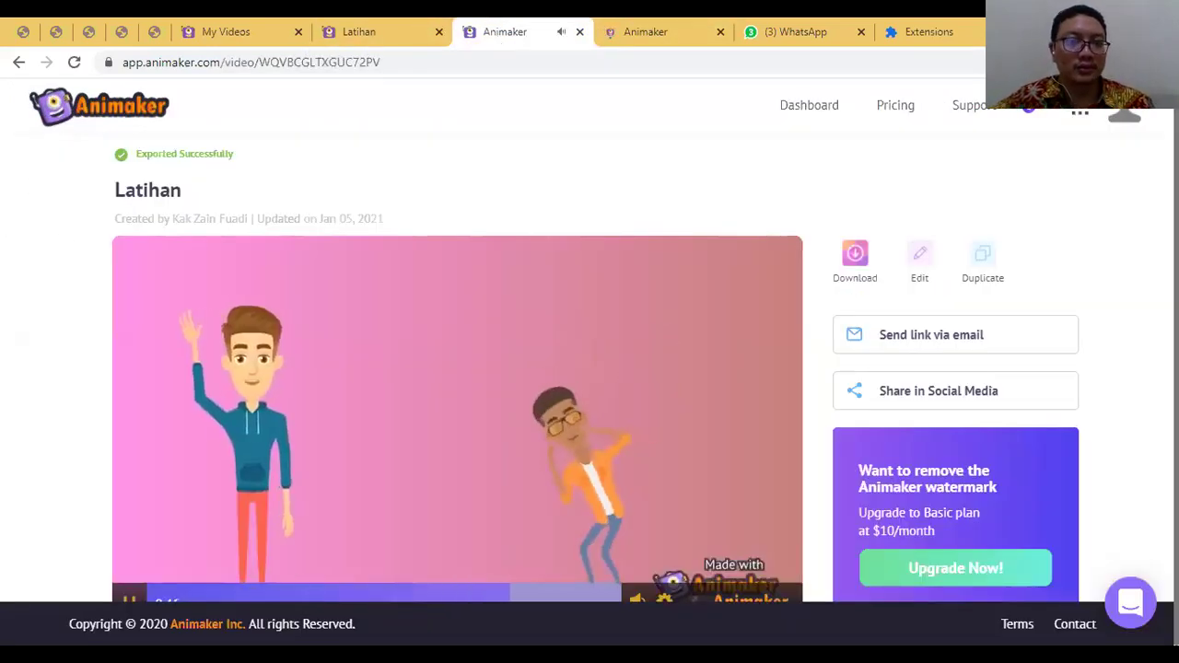
pyautogui.click(130, 605)
pyautogui.click(672, 23)
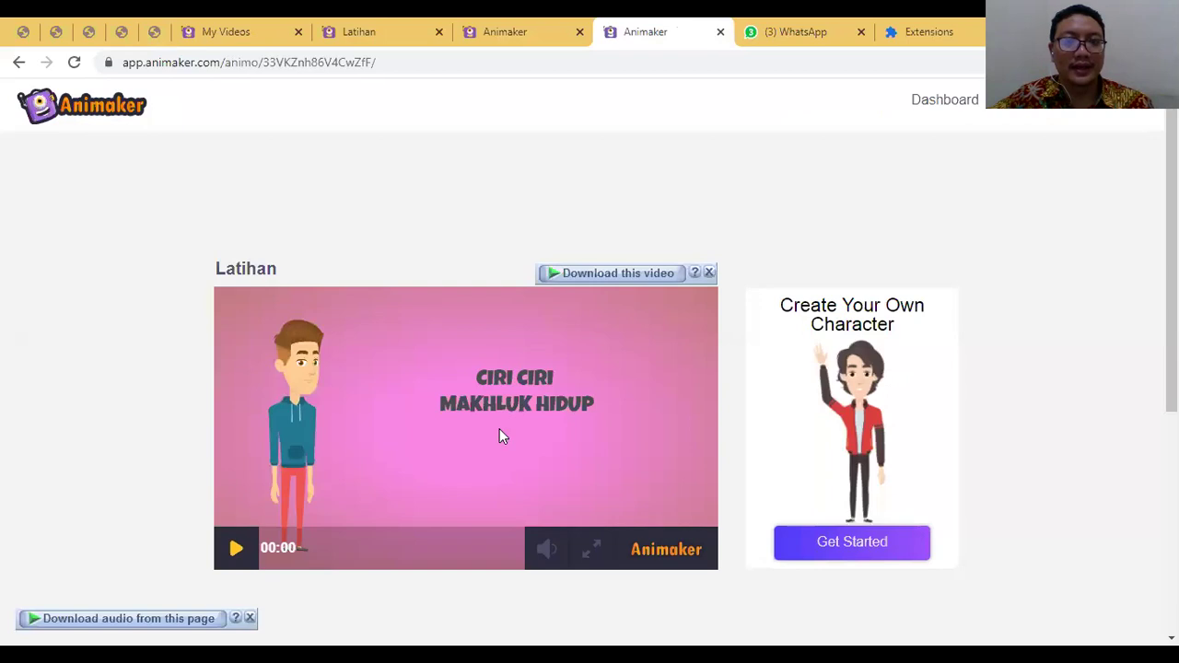
pyautogui.click(642, 272)
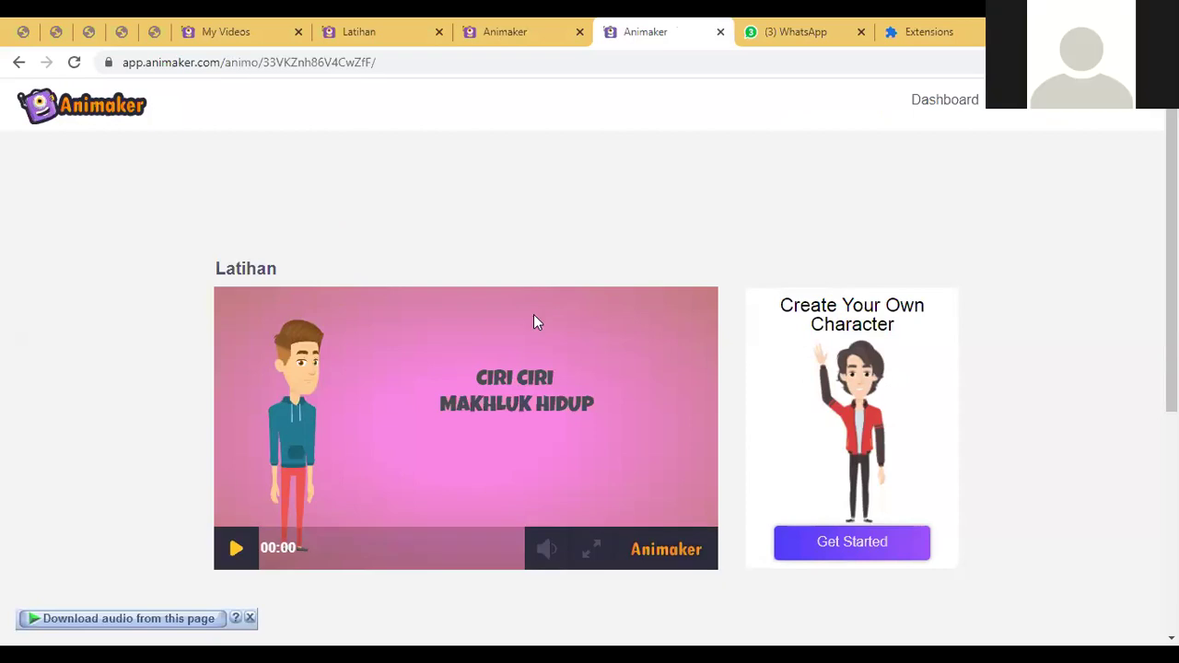
# Compare the web addresses of the exported video's page and the shared Latihan page, and dismiss the IDM audio download bar
pyautogui.click(523, 25)
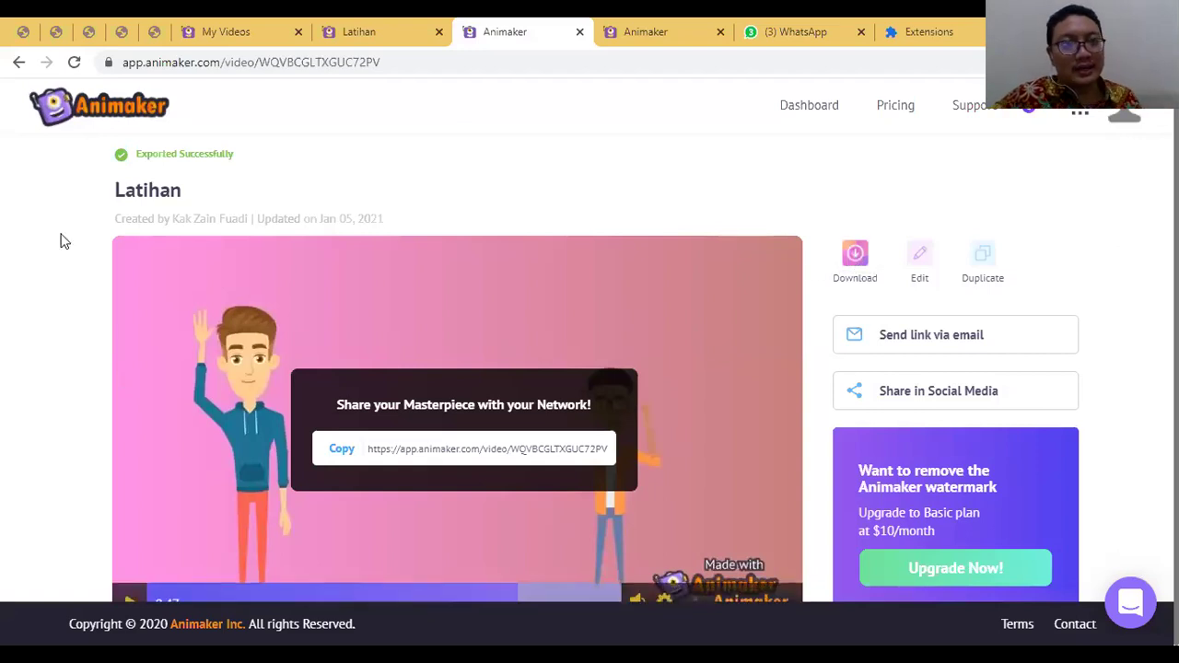
pyautogui.click(167, 67)
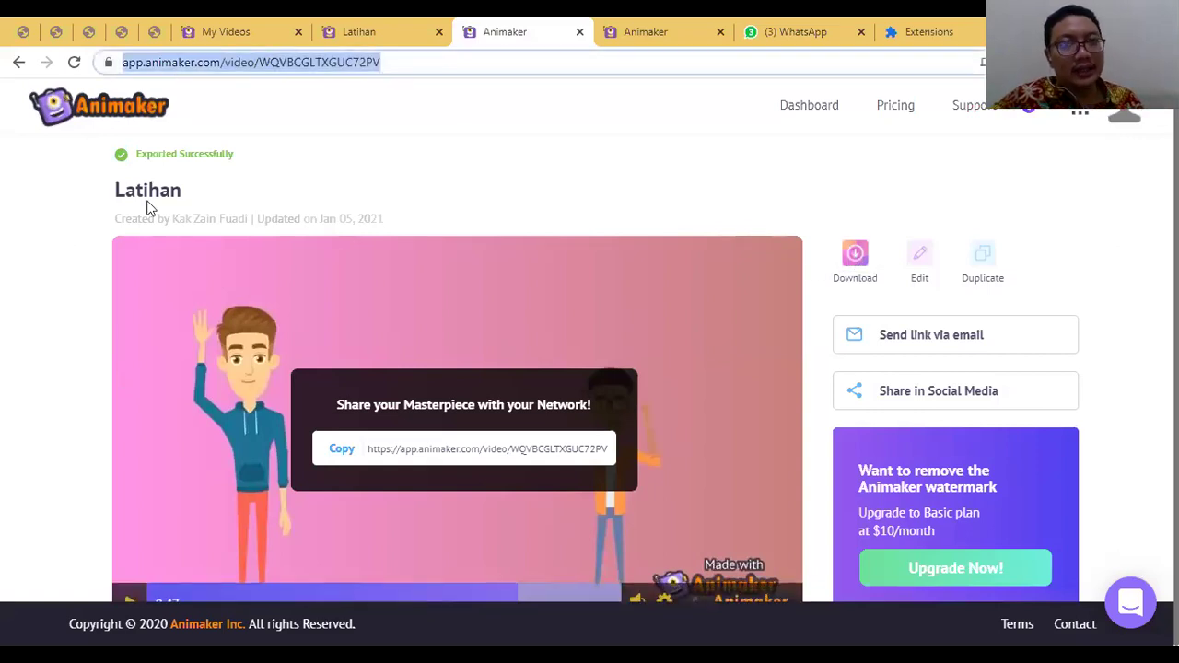
pyautogui.click(703, 21)
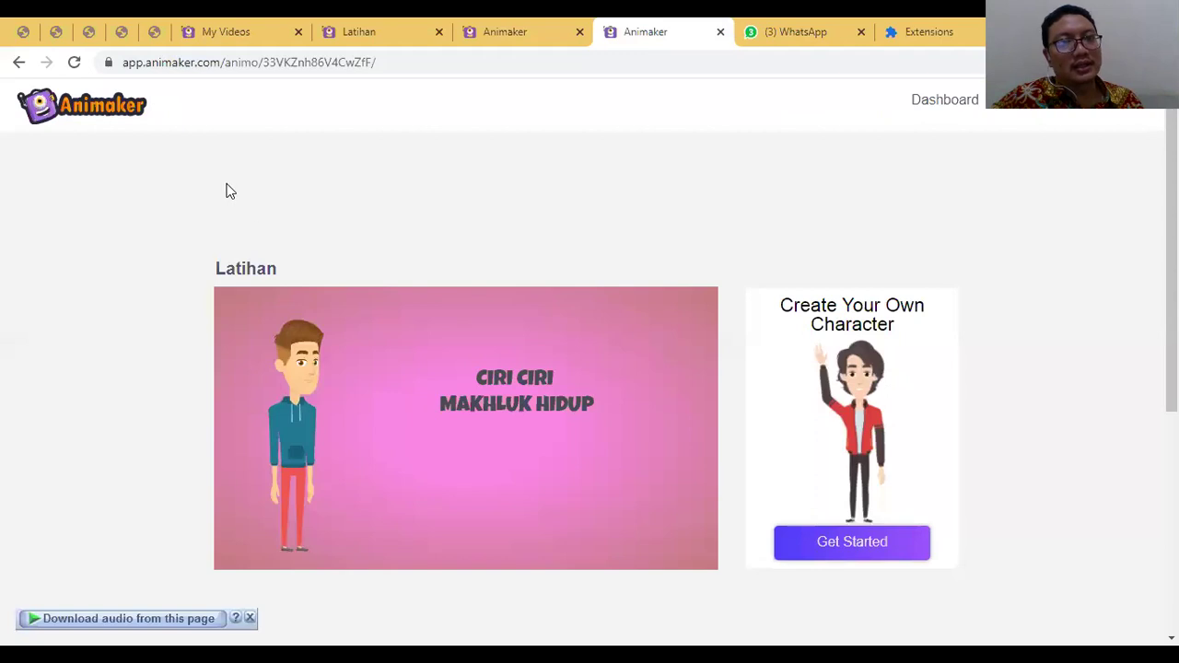
pyautogui.click(247, 64)
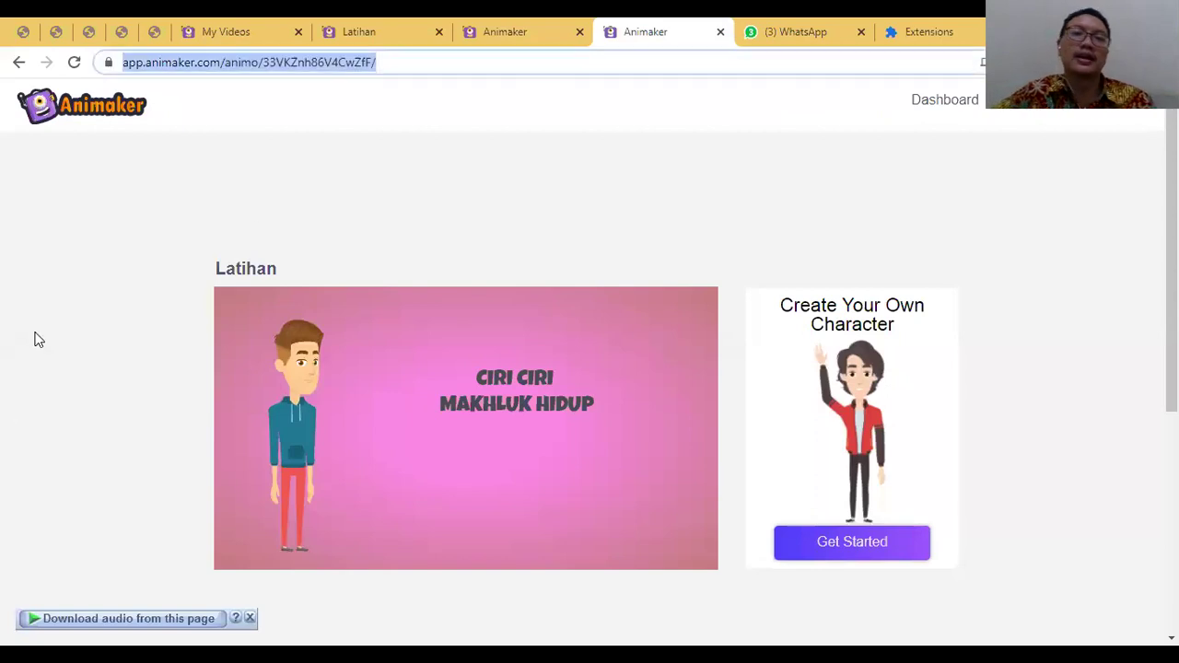
pyautogui.click(36, 340)
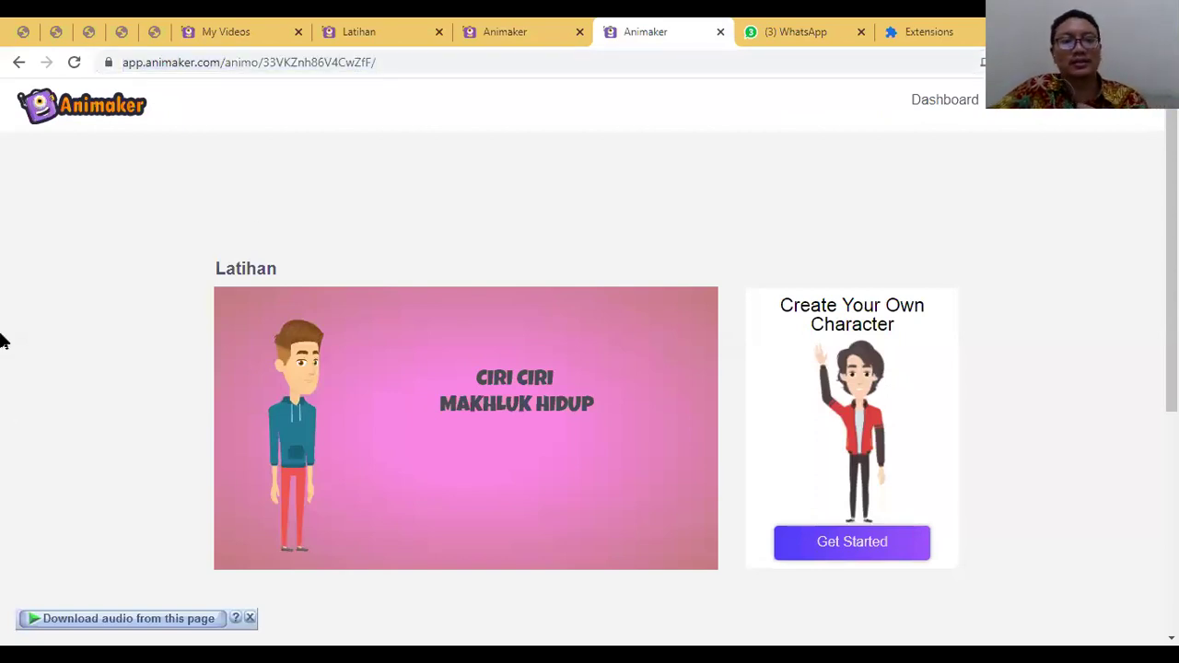
pyautogui.click(249, 619)
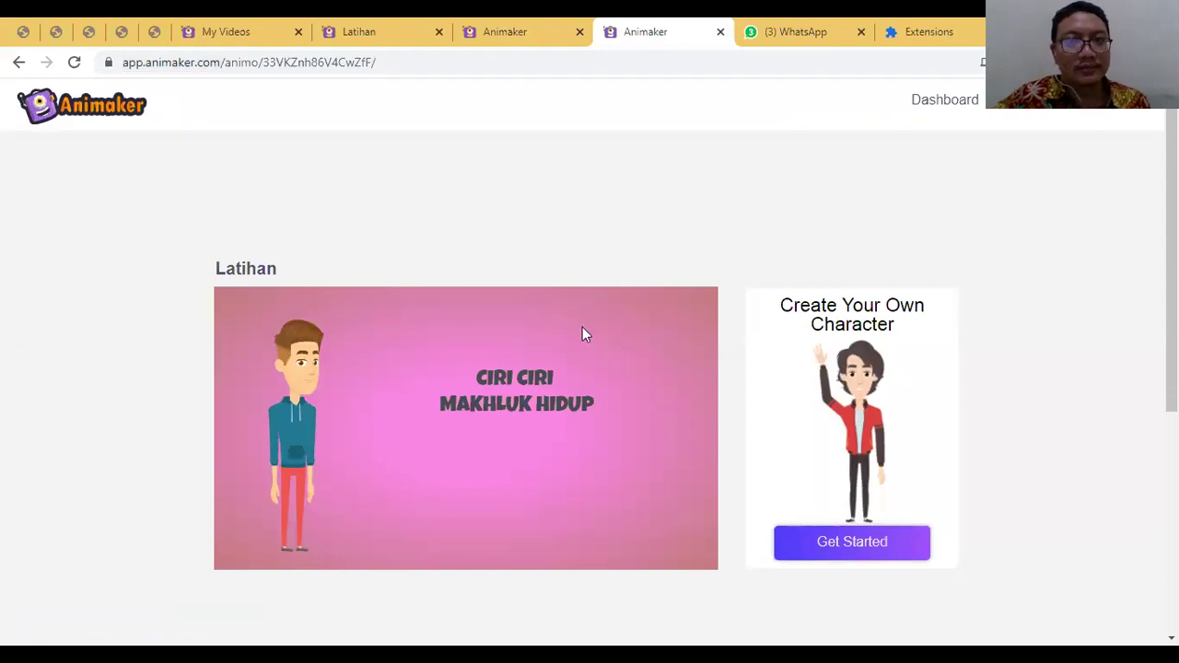